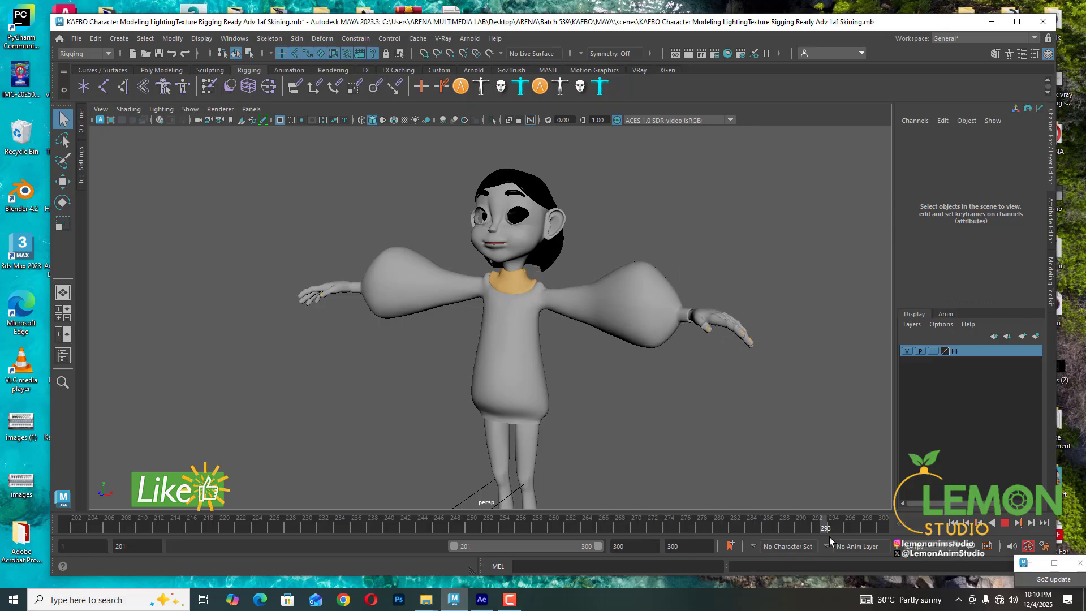
- Scrub the timeline to review the character's animation around frame 214
drag(452, 533, 331, 534)
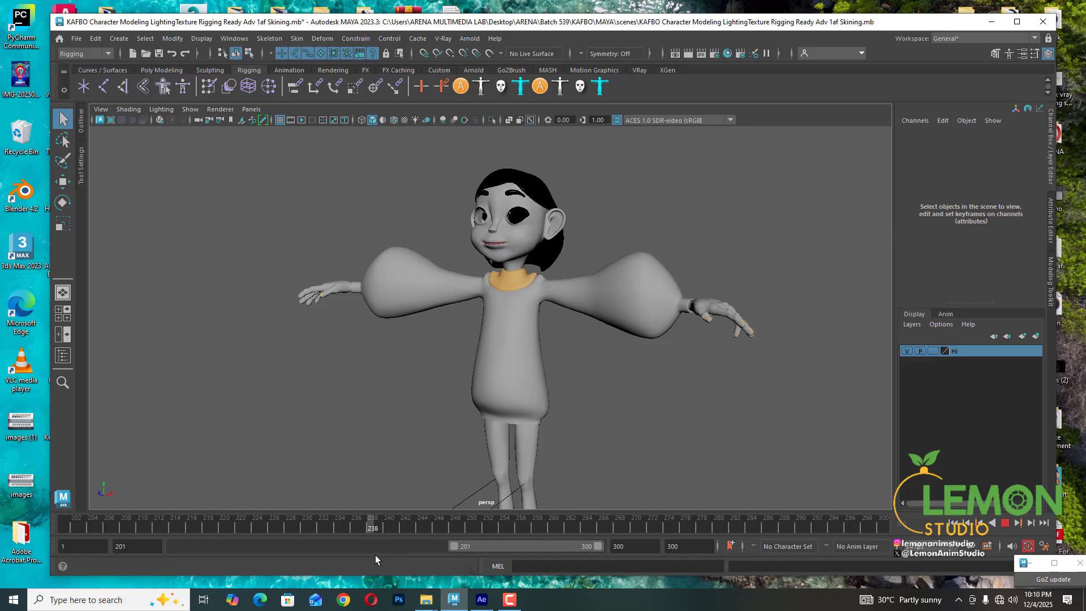
mouse_move(435, 571)
mouse_down()
mouse_move(240, 573)
mouse_move(220, 532)
mouse_move(85, 542)
mouse_move(128, 544)
mouse_up()
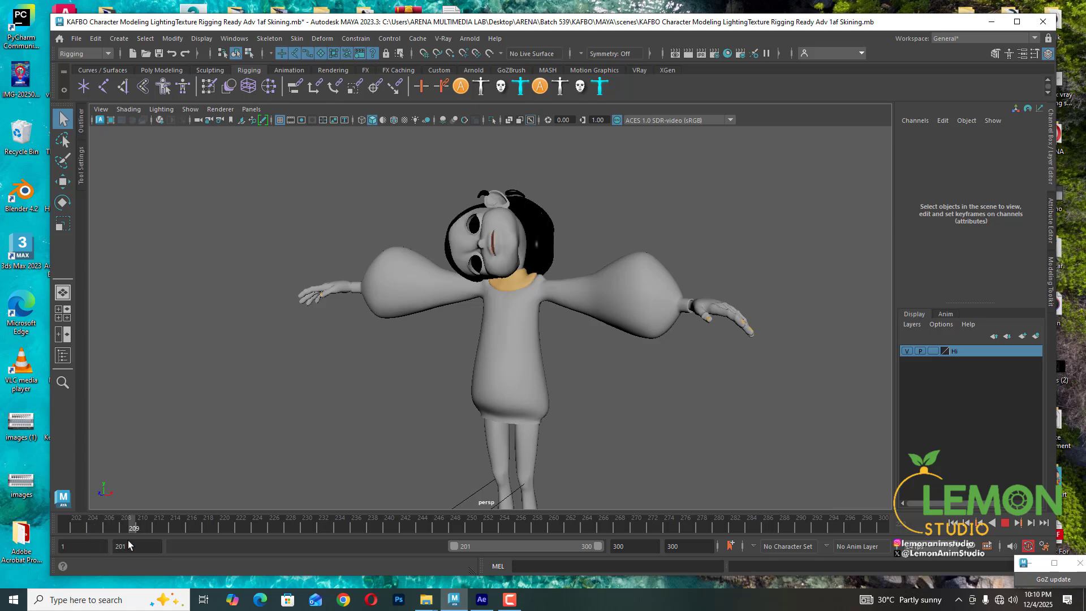
mouse_move(128, 540)
mouse_down()
mouse_move(141, 528)
mouse_move(180, 529)
mouse_up()
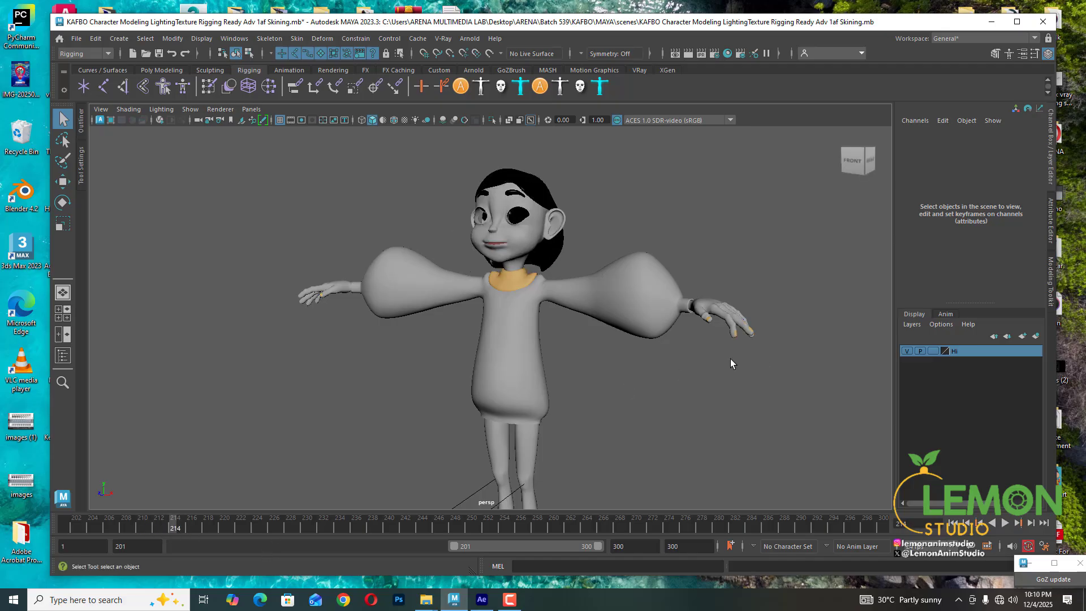
- Zoom in on the character's hand and examine the finger bending while scrubbing frames
key(space)
alt+middle_drag(720, 376, 645, 340)
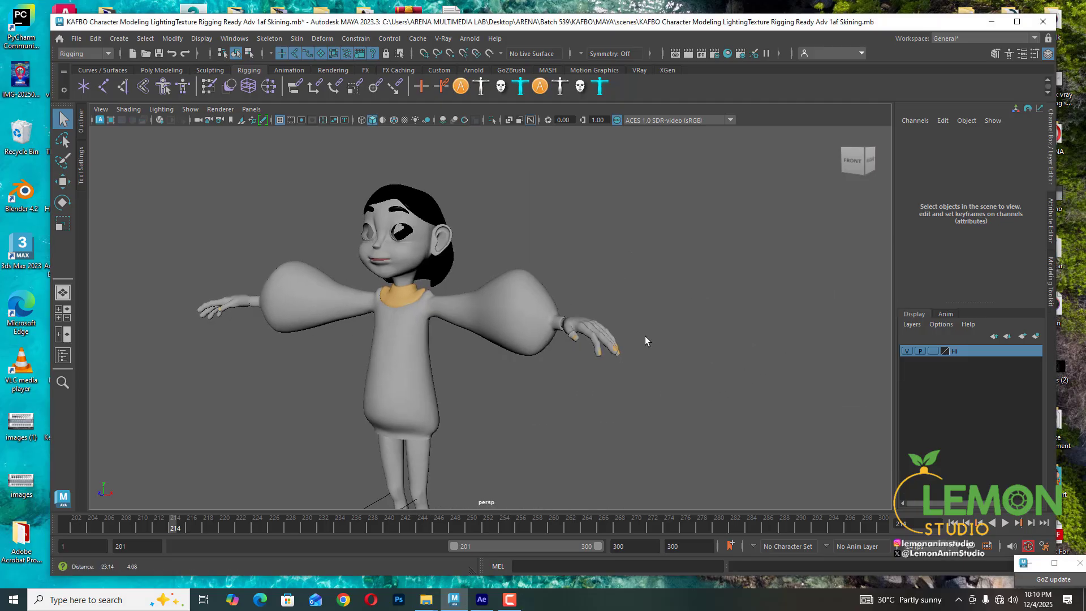
alt+right_drag(544, 345, 622, 348)
alt+middle_drag(562, 335, 294, 294)
alt+drag(538, 359, 521, 344)
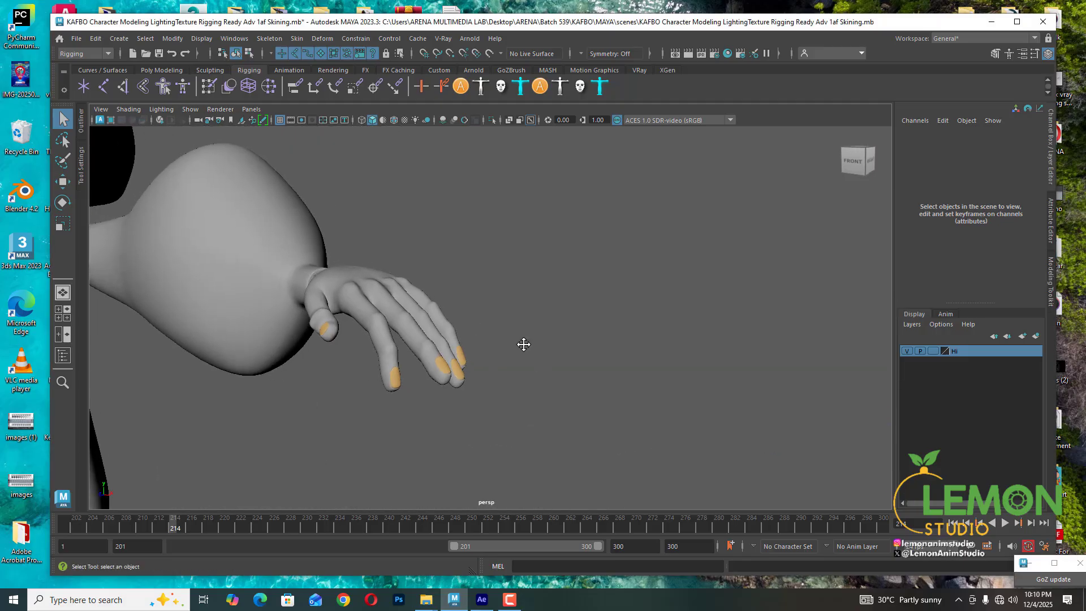
alt+middle_drag(418, 354, 514, 320)
alt+right_drag(453, 340, 491, 347)
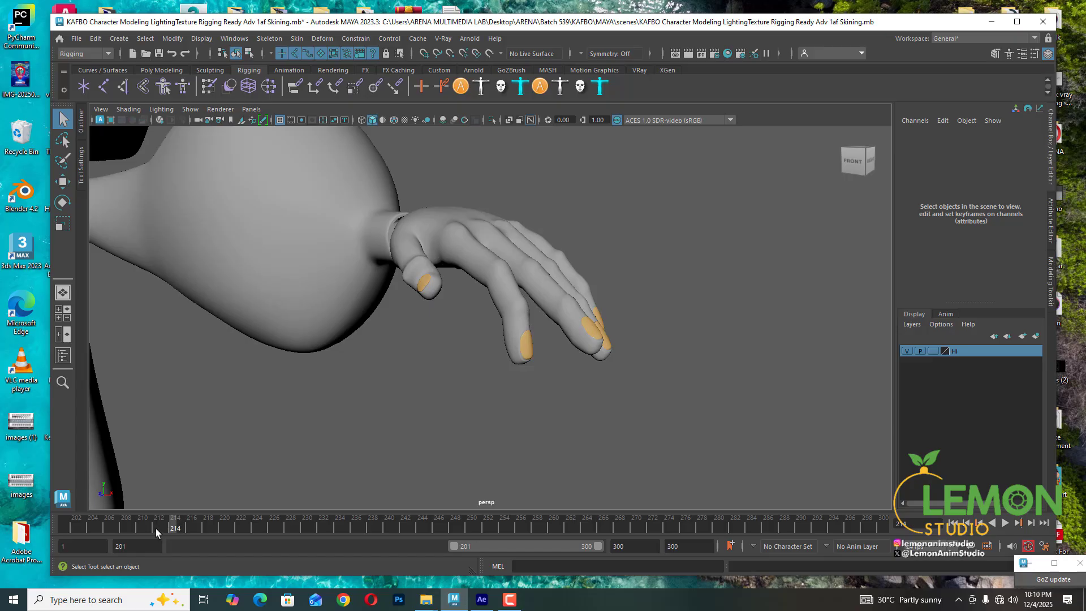
drag(155, 529, 189, 530)
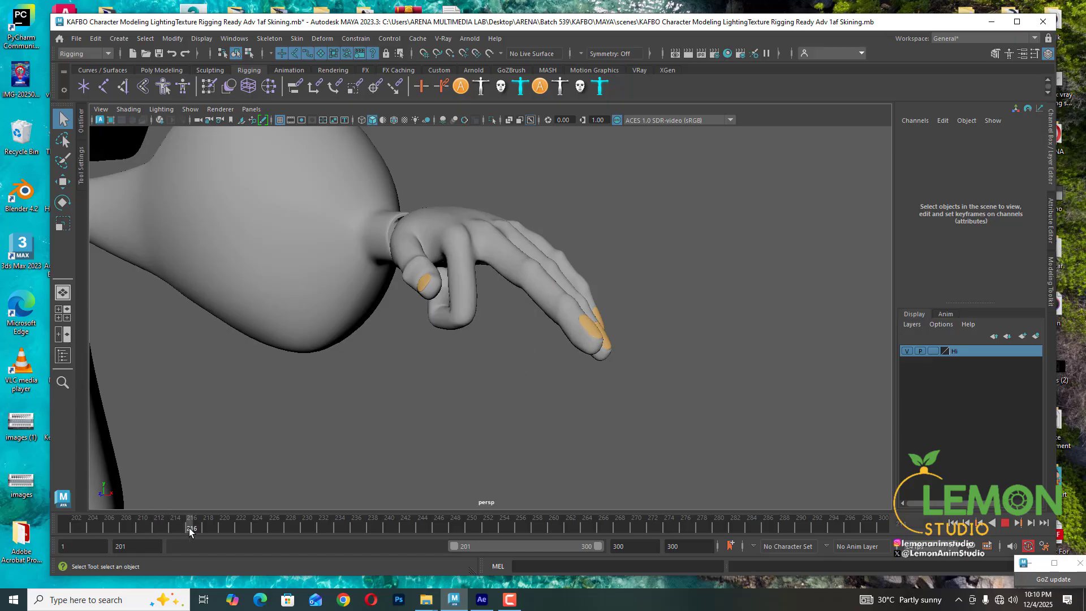
alt+drag(456, 349, 548, 345)
alt+middle_drag(548, 345, 487, 357)
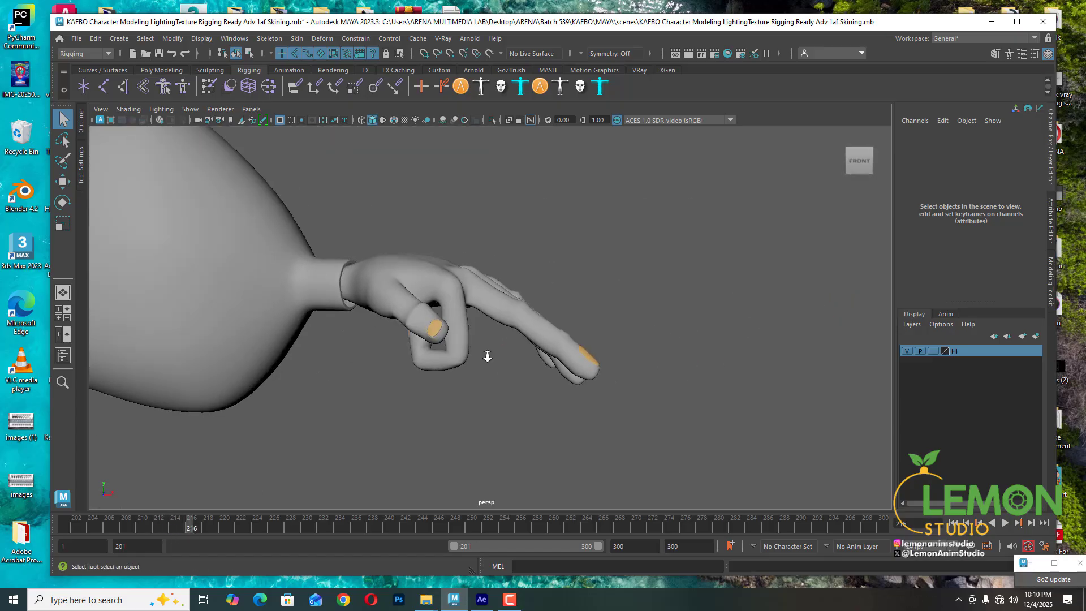
scroll(487, 356, up, 6)
alt+drag(398, 371, 407, 362)
alt+middle_drag(475, 374, 414, 403)
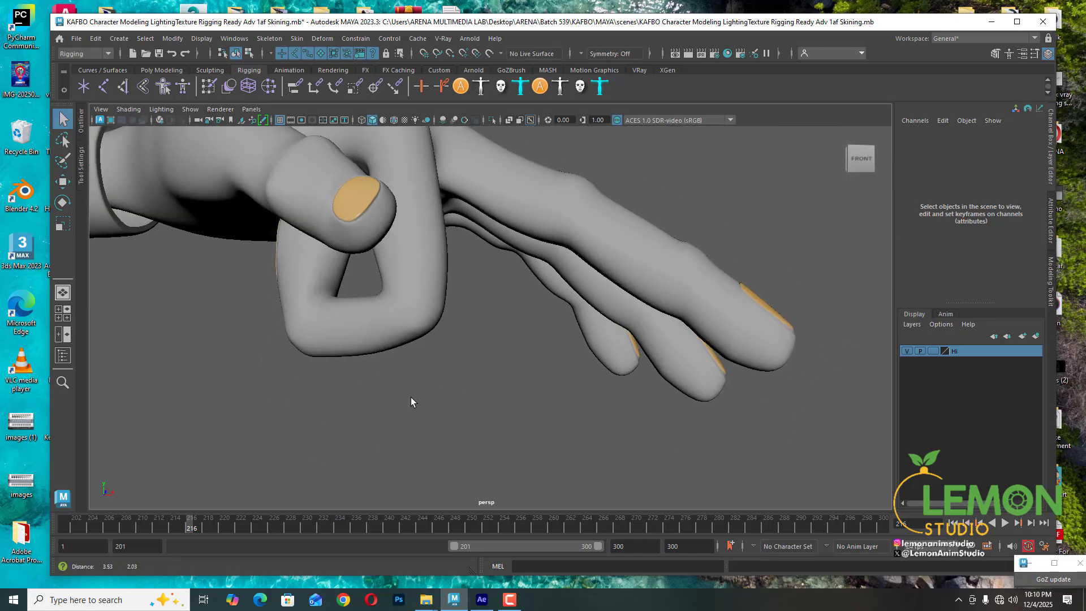
- Open the Paint Skin Weights tool on the body mesh and lock the head influence in the influence list
click(421, 311)
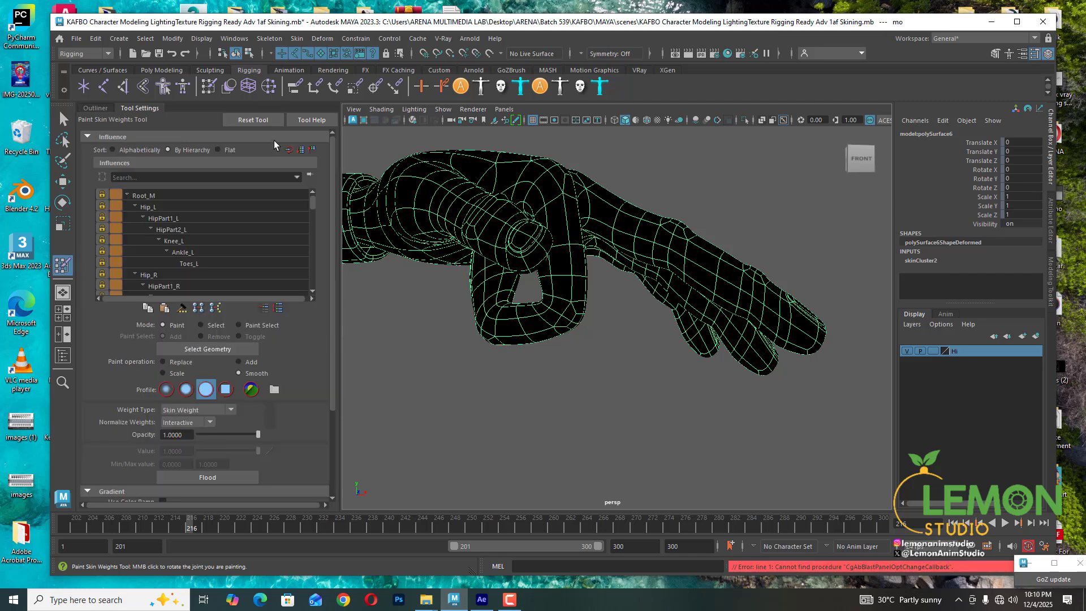
scroll(153, 219, down, 3)
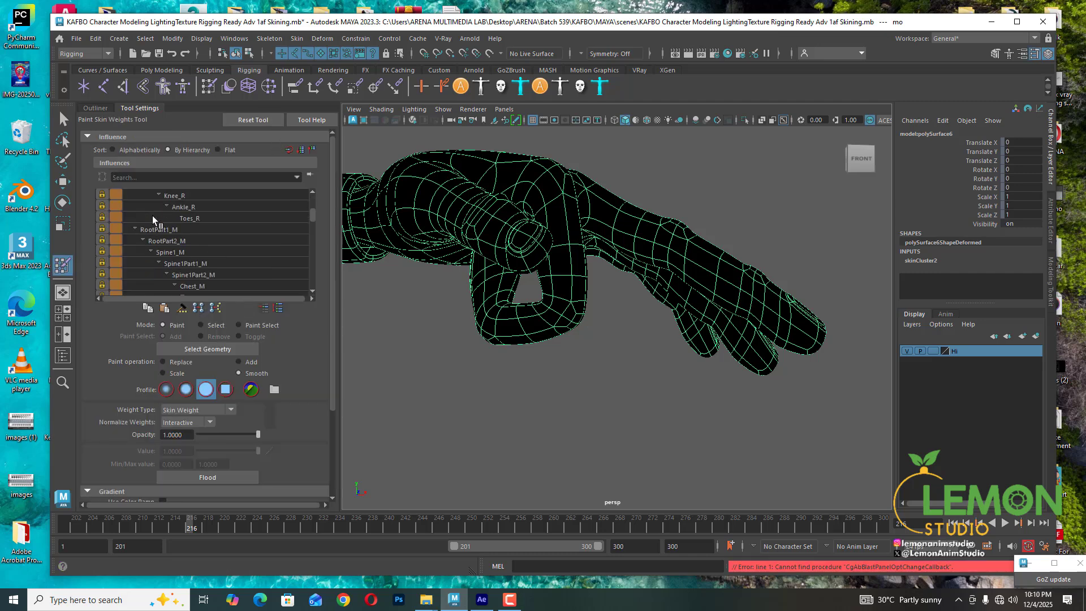
scroll(153, 219, down, 7)
double_click(103, 252)
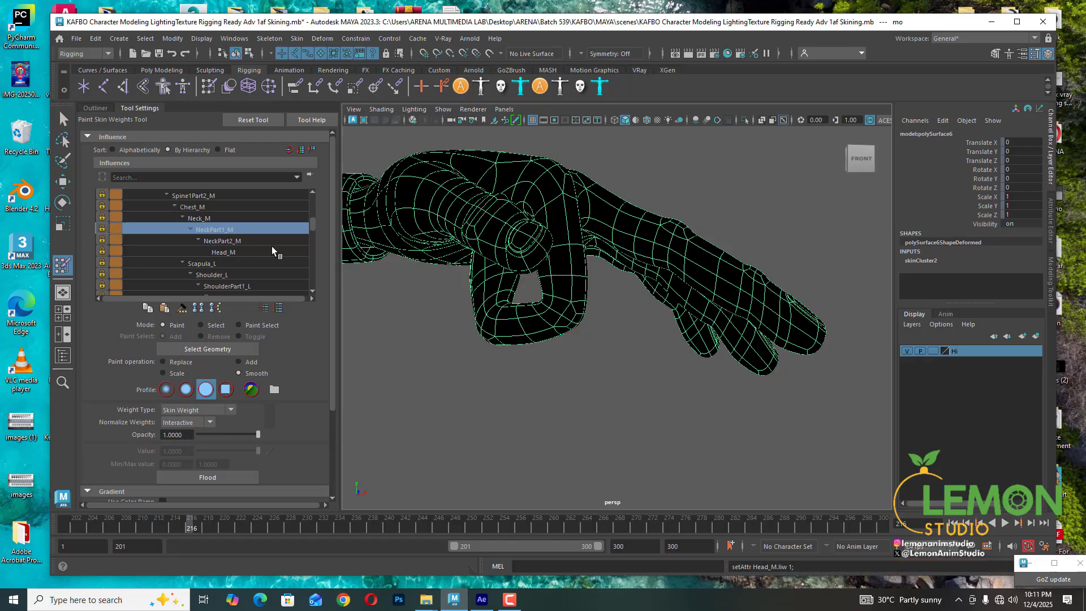
mouse_move(317, 219)
mouse_down()
mouse_move(320, 196)
mouse_move(326, 271)
mouse_move(327, 259)
mouse_up()
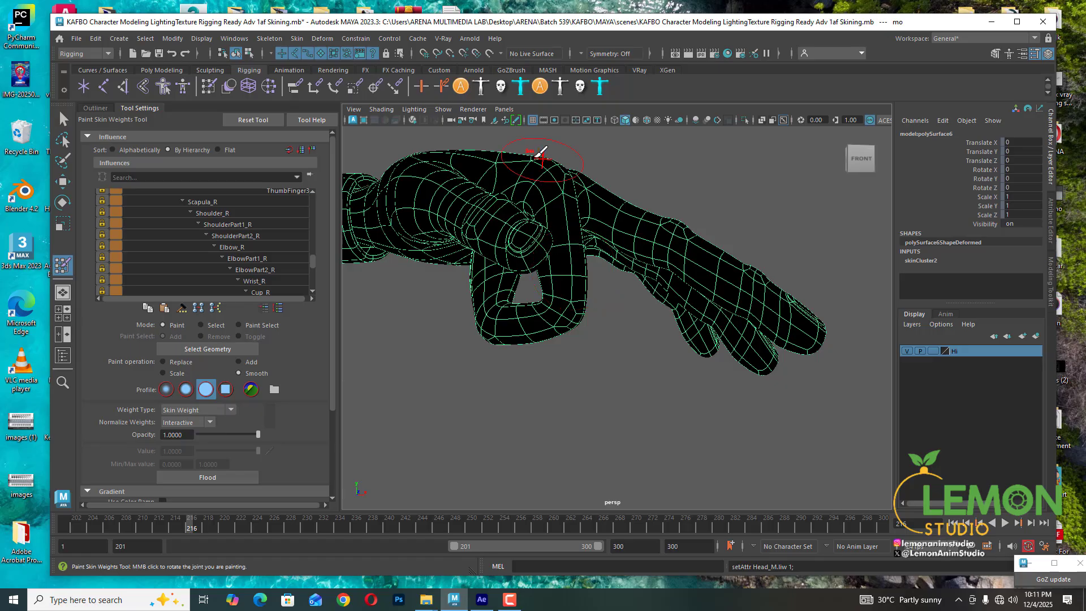
- Turn on joint display in the viewport
click(442, 111)
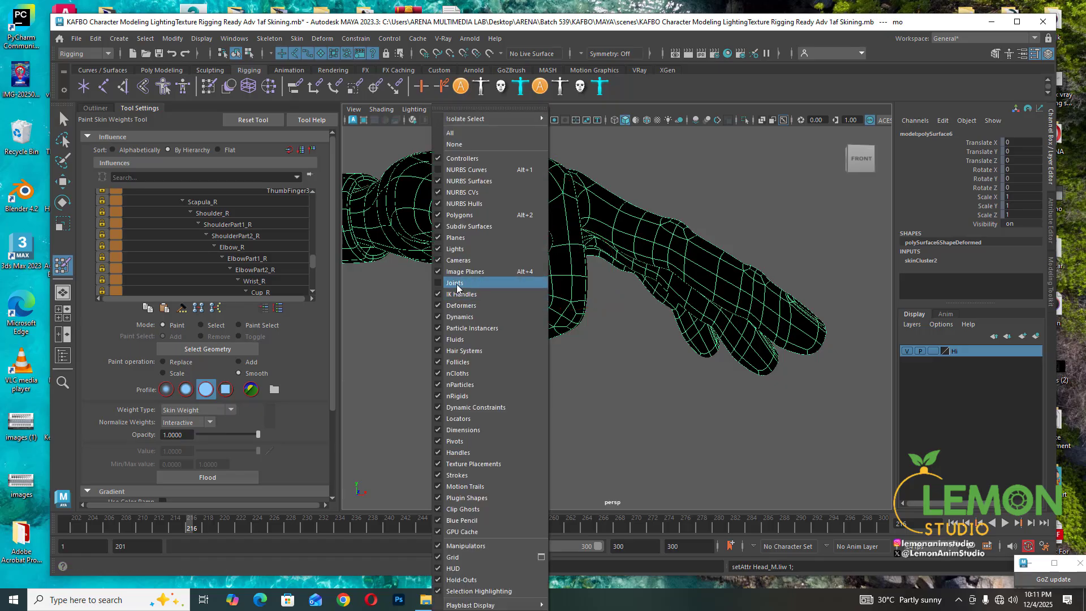
click(455, 283)
scroll(623, 280, down, 3)
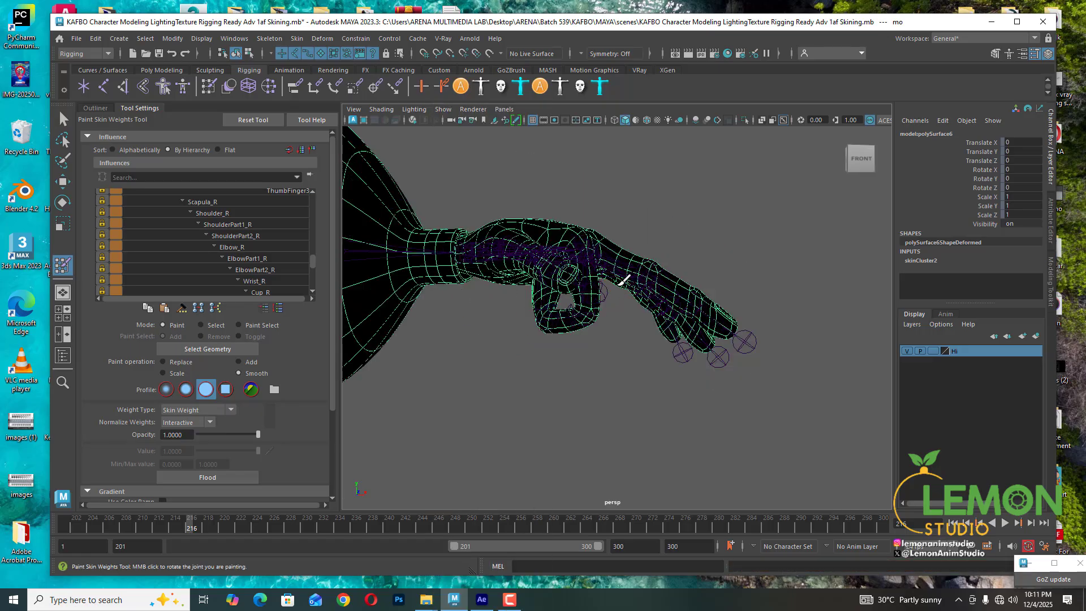
- Select the thumb joint's influence directly from the viewport marking menu
alt+drag(595, 307, 587, 349)
scroll(586, 349, down, 2)
alt+middle_drag(614, 348, 625, 258)
scroll(577, 383, up, 6)
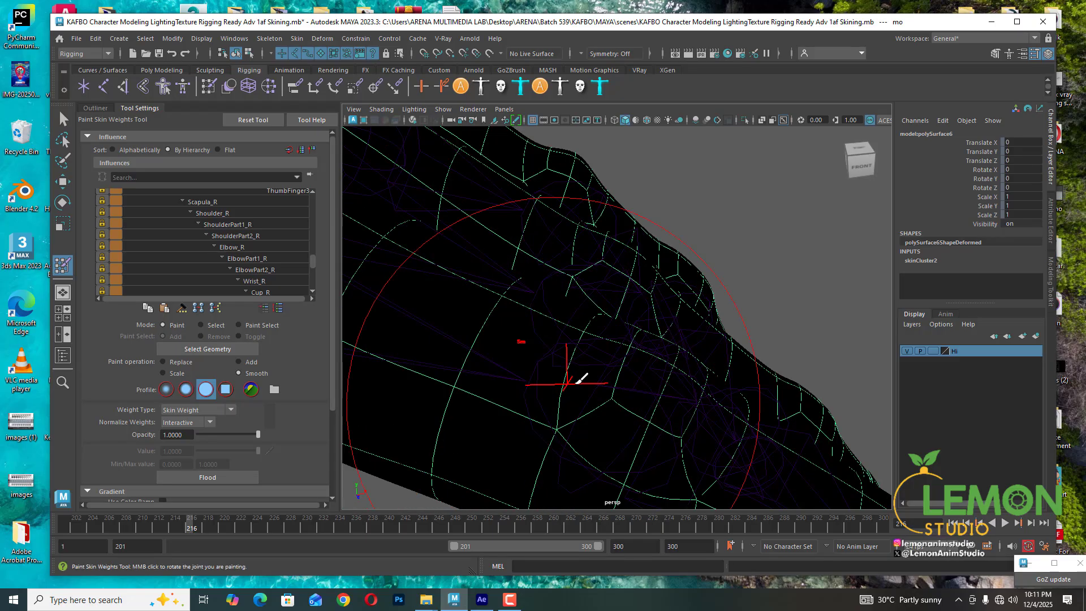
alt+middle_drag(582, 381, 623, 299)
scroll(622, 301, down, 4)
alt+drag(613, 305, 613, 310)
mouse_move(613, 310)
alt+middle_down()
mouse_move(613, 284)
mouse_move(623, 296)
alt+middle_up()
scroll(623, 296, up, 4)
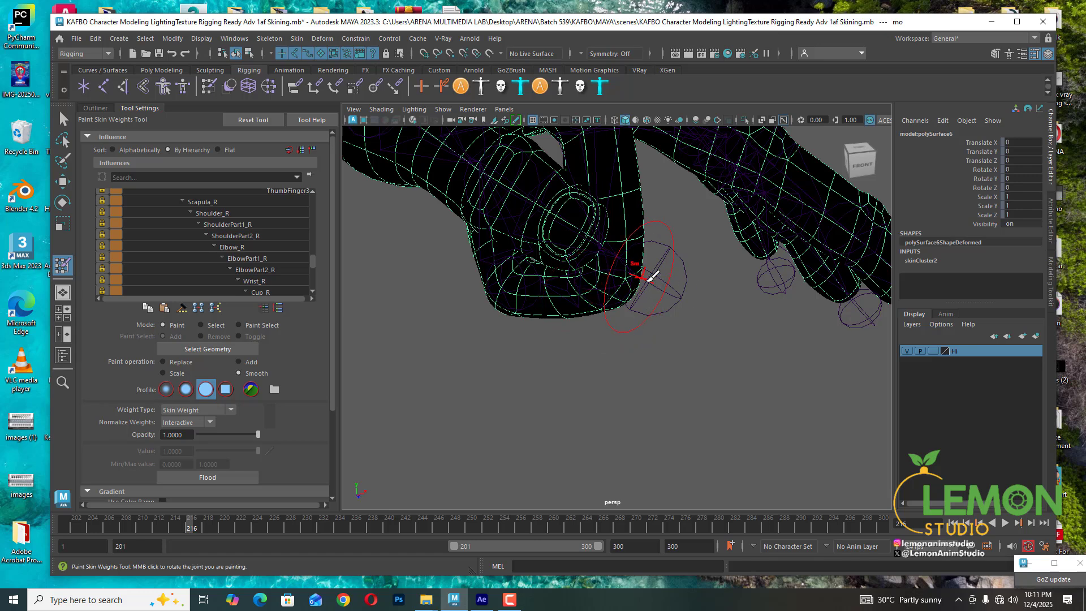
right_click(642, 278)
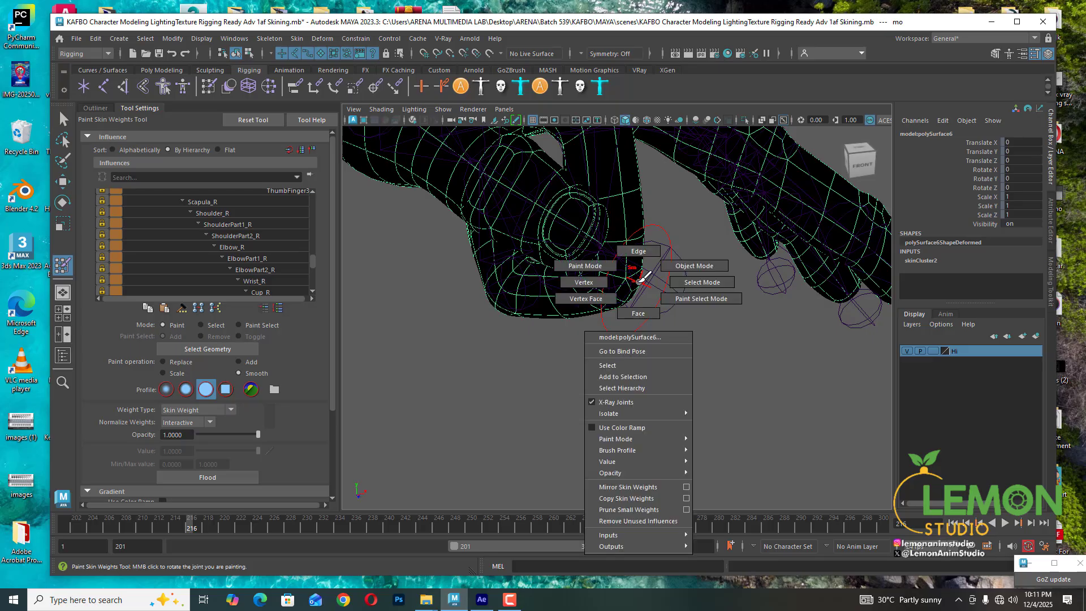
right_drag(640, 282, 652, 283)
right_click(656, 278)
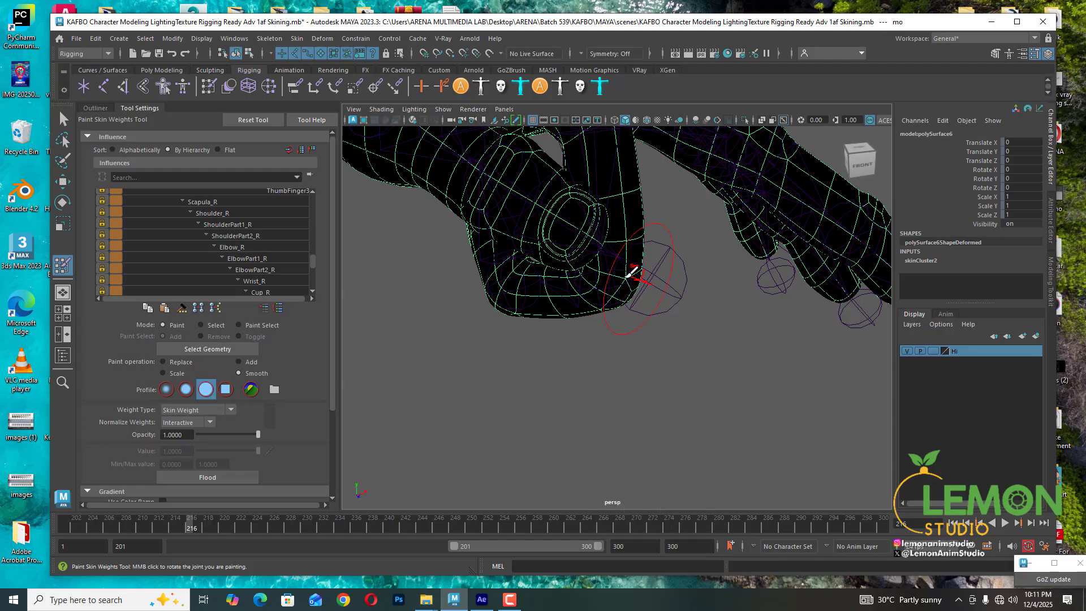
right_click(622, 270)
right_click(622, 267)
right_click(621, 255)
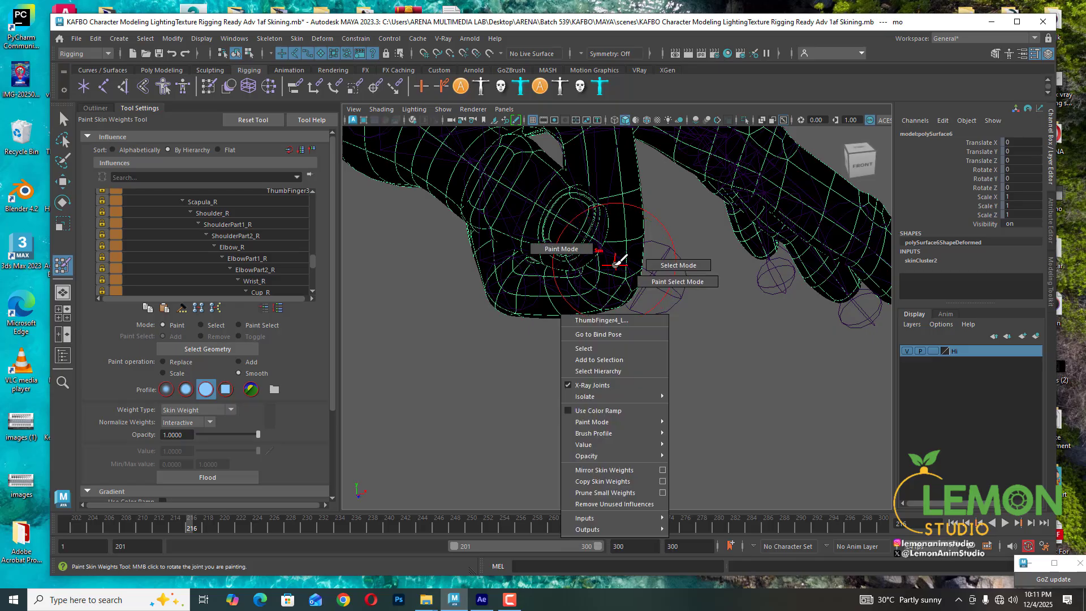
right_click(621, 255)
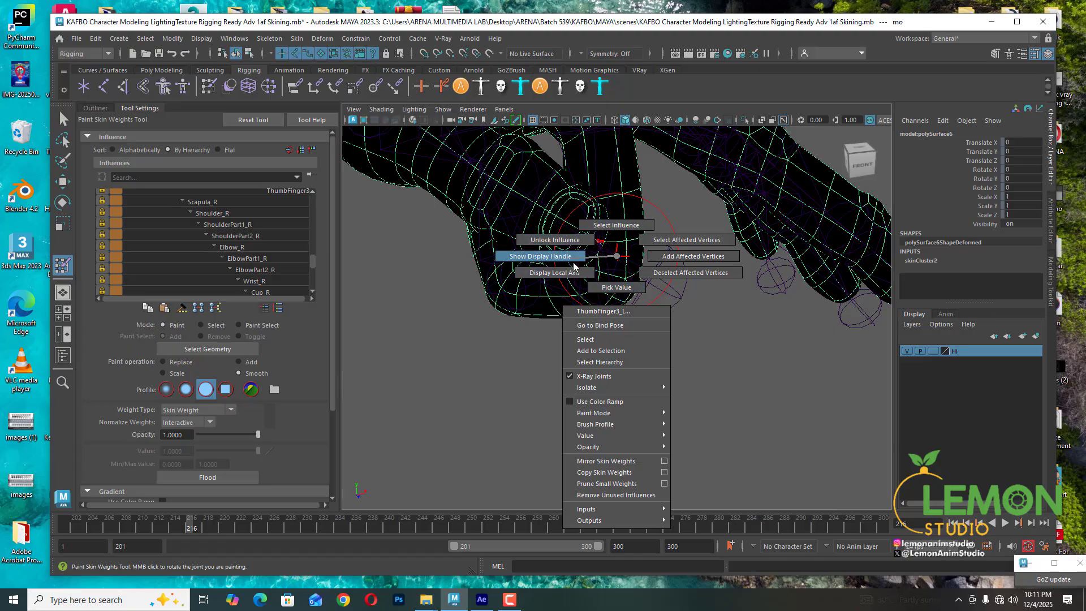
click(608, 226)
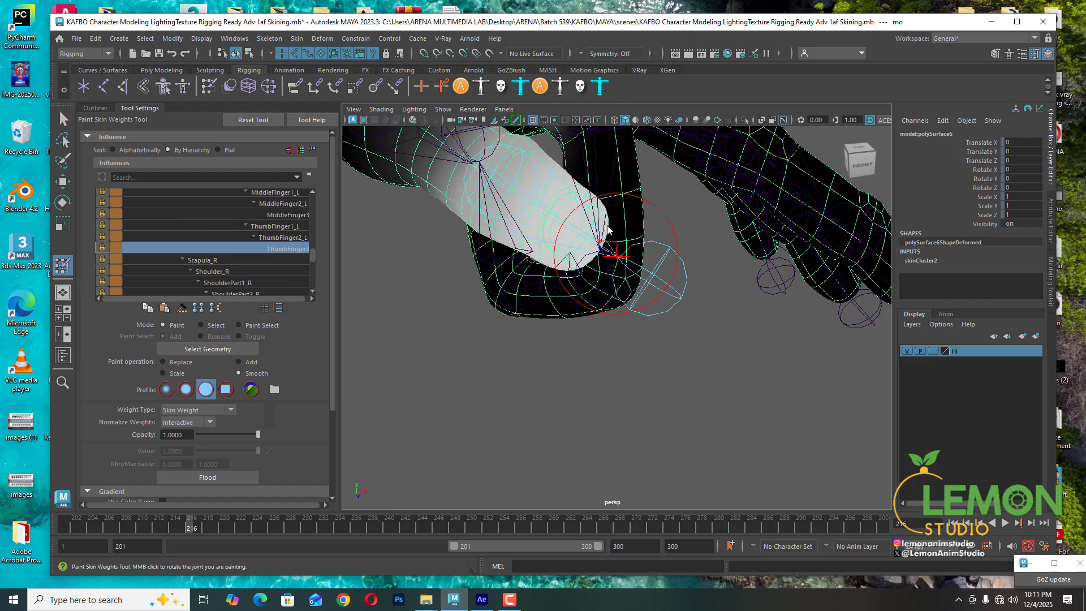
- Select the IndexFinger2_L joint's influence through the viewport marking menu
mouse_move(594, 291)
alt+mouse_down()
mouse_move(563, 306)
mouse_move(589, 264)
mouse_move(636, 307)
mouse_move(645, 272)
mouse_move(626, 271)
mouse_move(662, 281)
mouse_move(643, 291)
mouse_move(728, 230)
mouse_move(650, 287)
mouse_move(728, 296)
mouse_move(669, 369)
mouse_move(684, 354)
mouse_move(600, 346)
mouse_move(695, 331)
mouse_move(664, 329)
alt+mouse_up()
right_click(670, 292)
click(661, 267)
scroll(698, 325, up, 5)
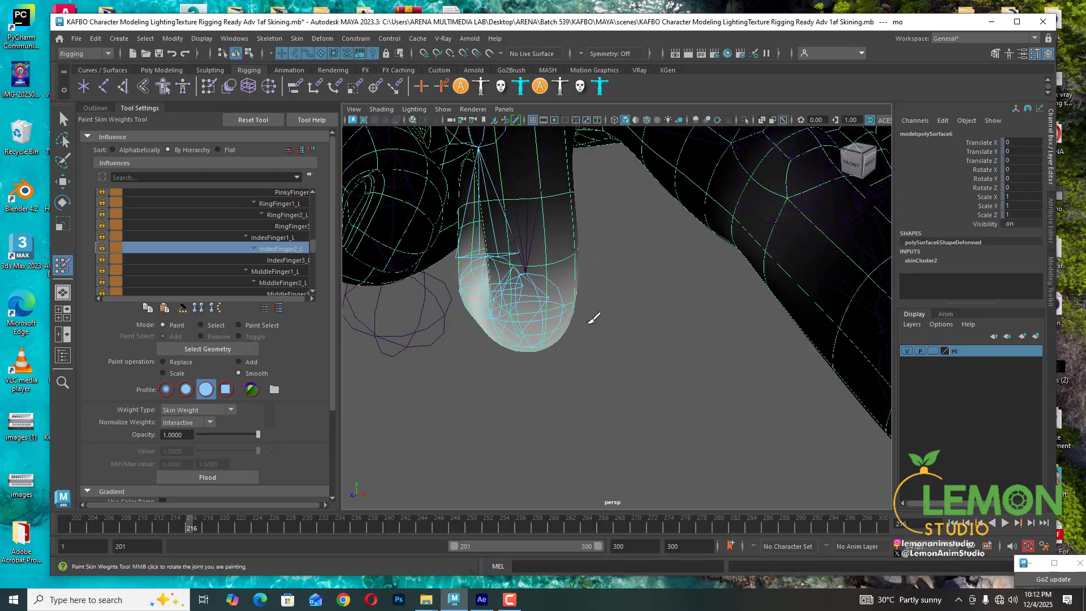
- Orbit around the bent index finger to examine its painted weight distribution
alt+middle_drag(562, 308, 605, 378)
scroll(598, 328, down, 2)
scroll(625, 321, down, 7)
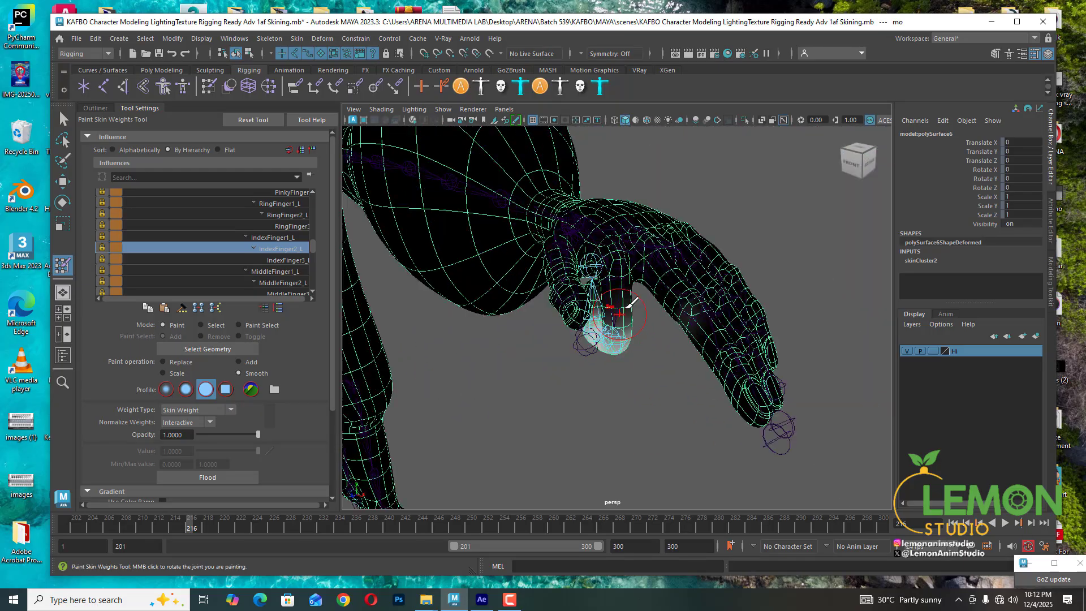
scroll(624, 329, up, 4)
scroll(624, 328, up, 3)
alt+drag(624, 328, 635, 311)
alt+middle_drag(635, 311, 596, 402)
scroll(597, 396, down, 4)
alt+drag(598, 376, 588, 324)
alt+middle_drag(588, 324, 559, 353)
alt+drag(558, 353, 574, 333)
alt+middle_drag(574, 334, 659, 337)
scroll(659, 337, down, 4)
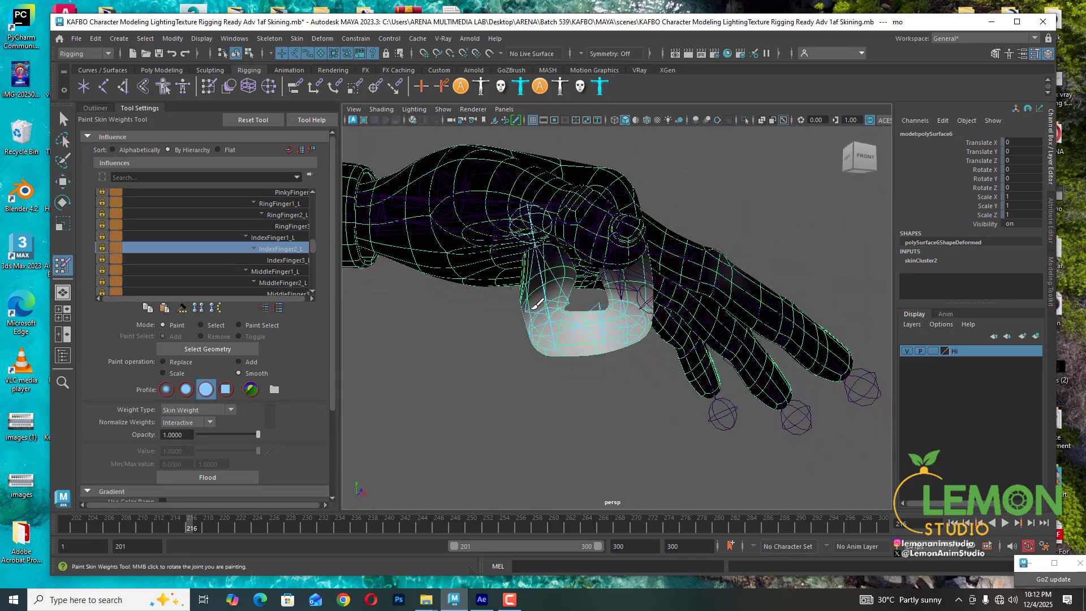
scroll(655, 335, up, 8)
scroll(569, 314, down, 7)
alt+drag(584, 319, 638, 327)
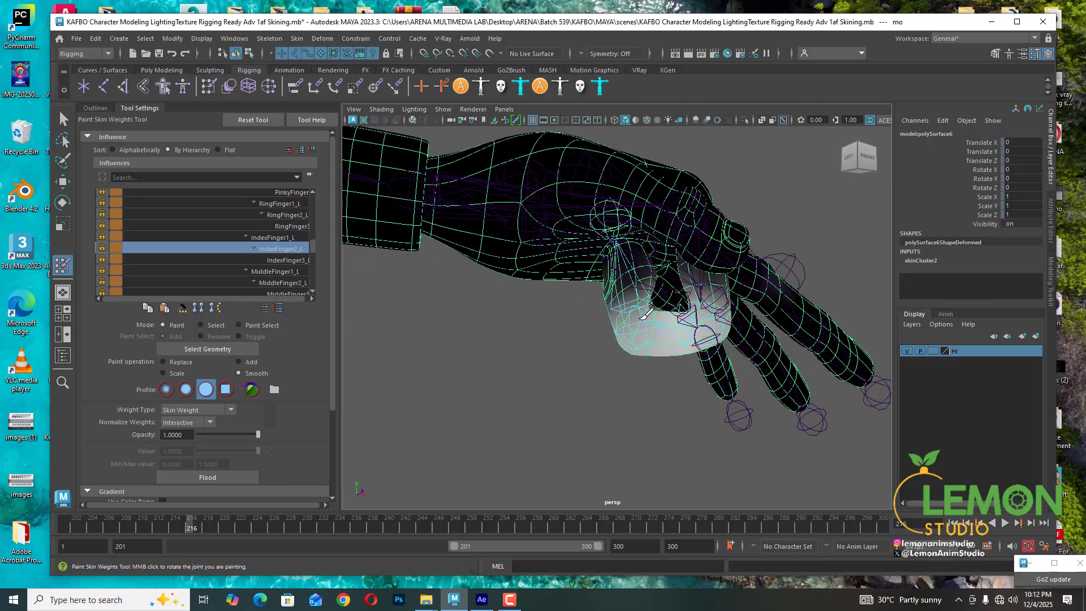
scroll(718, 324, up, 4)
alt+middle_drag(753, 344, 691, 317)
alt+drag(694, 316, 688, 323)
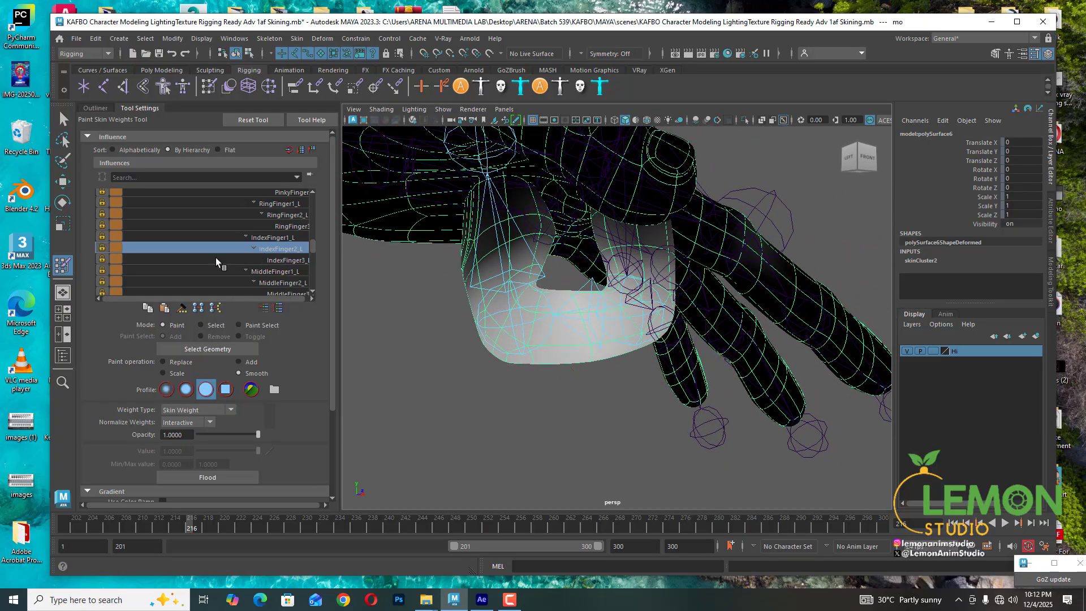
- Toggle the locks on the IndexFinger2_L, IndexFinger1_L and IndexFinger3_L influences
click(102, 249)
click(102, 238)
click(103, 260)
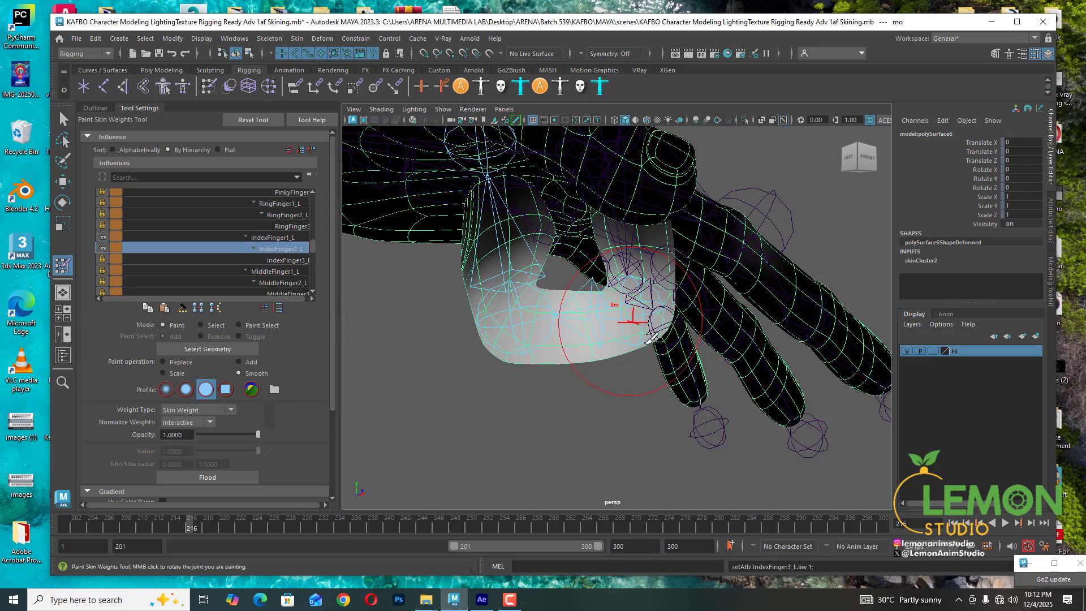
- Switch the Paint Skin Weights tool from Paint to Select mode
alt+drag(635, 321, 466, 354)
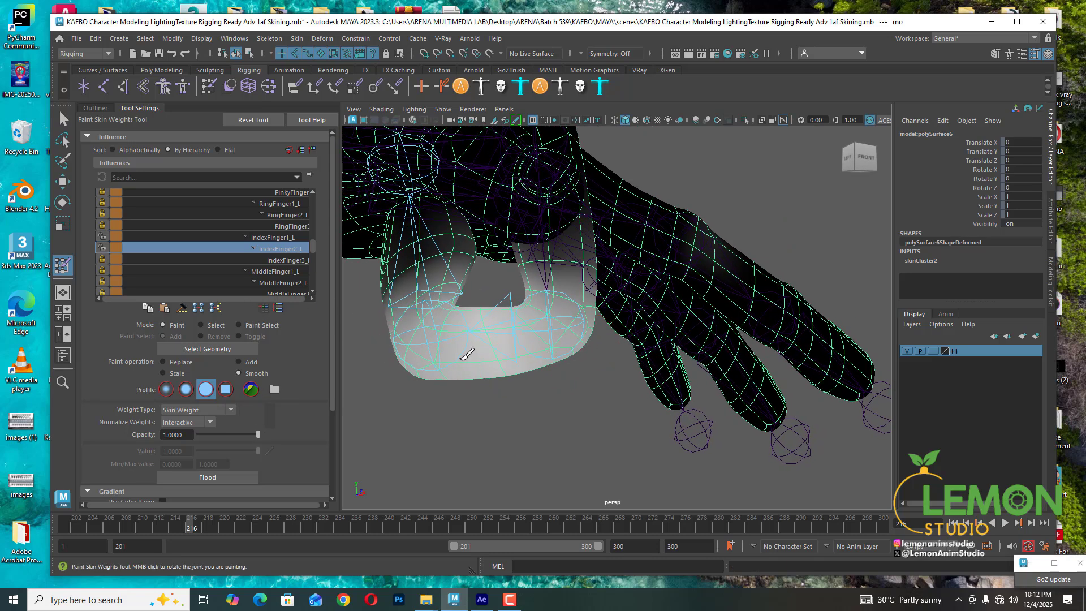
click(202, 326)
alt+drag(640, 349, 565, 402)
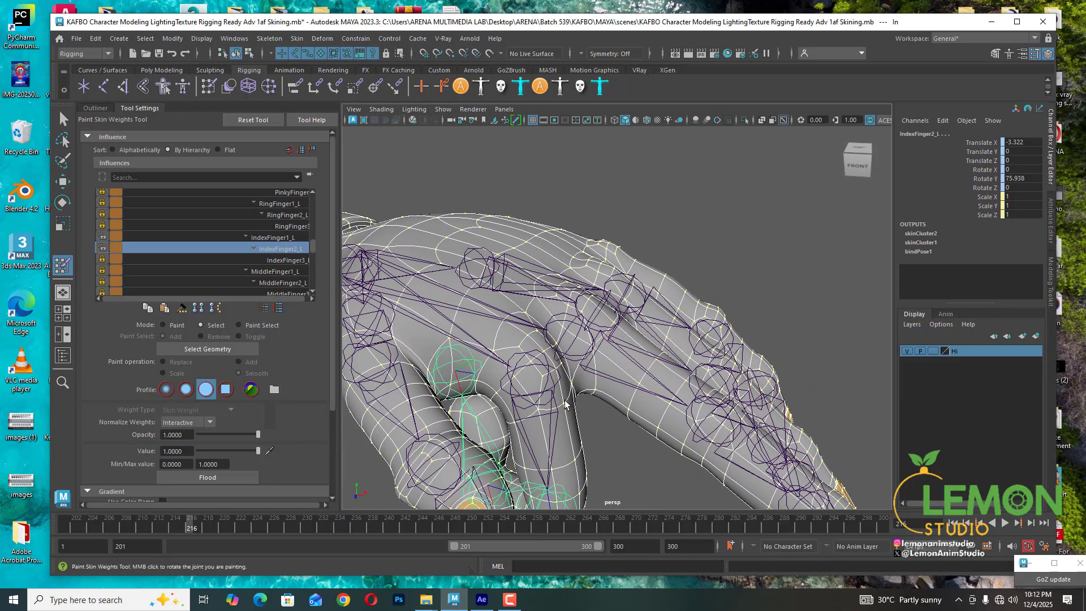
- Turn off joint display in the viewport
click(443, 109)
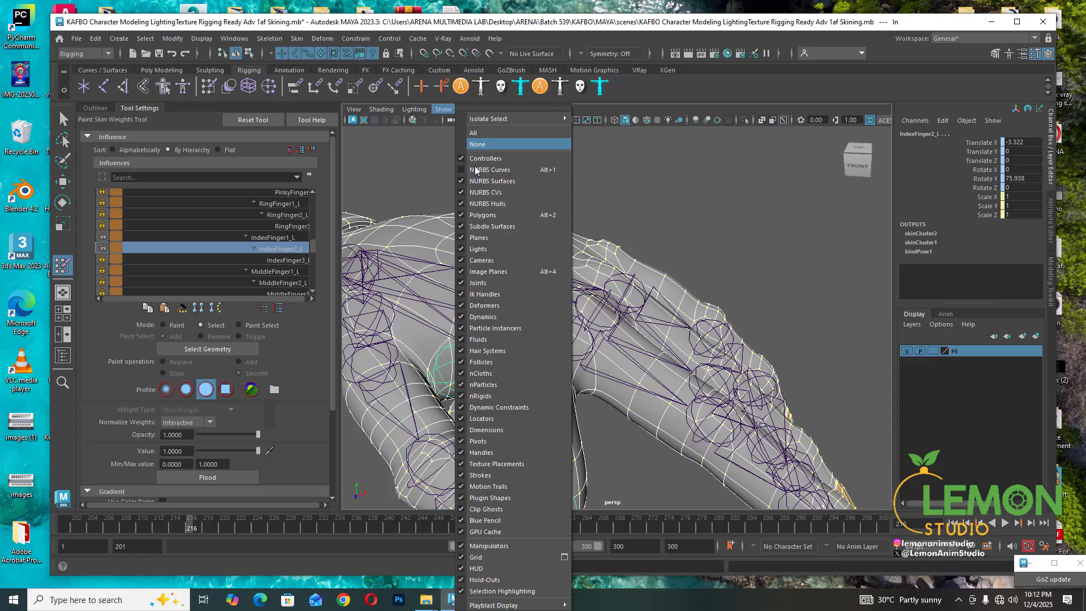
click(472, 283)
mouse_move(557, 349)
alt+mouse_down()
mouse_move(589, 317)
mouse_move(534, 339)
mouse_move(538, 363)
mouse_move(564, 330)
alt+mouse_up()
right_drag(518, 240, 519, 237)
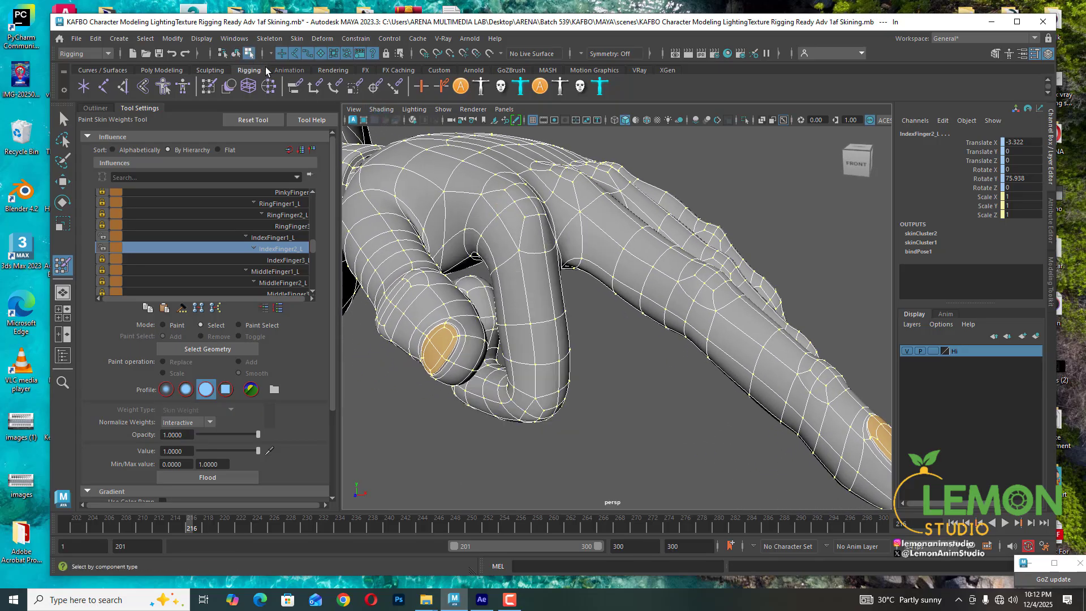
- Select a ring of vertices on the index finger and pick the IndexFinger1_L influence
click(518, 334)
click(532, 327)
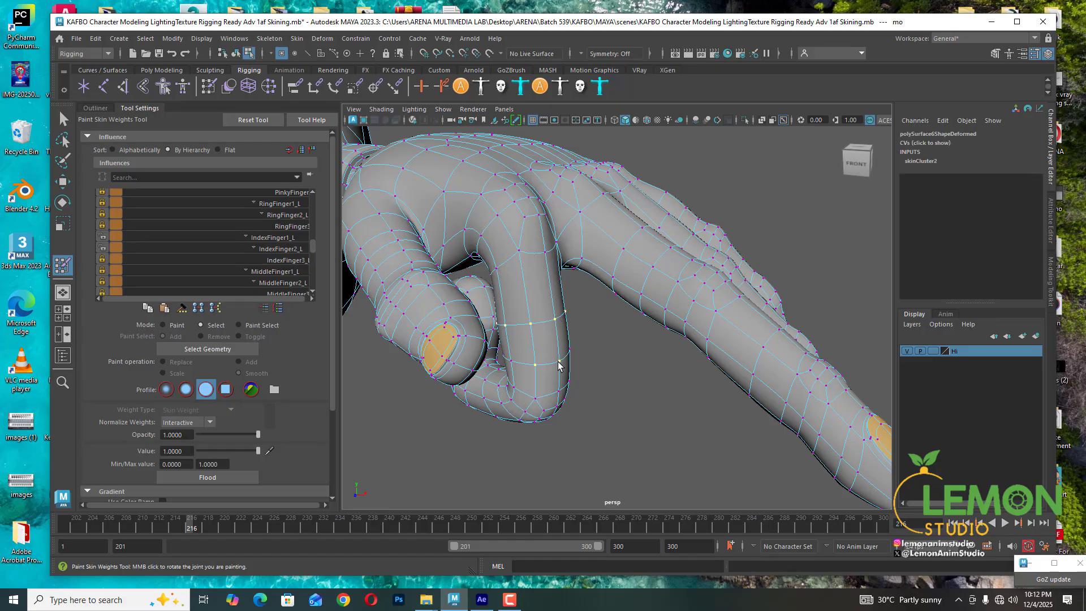
alt+drag(533, 355, 540, 341)
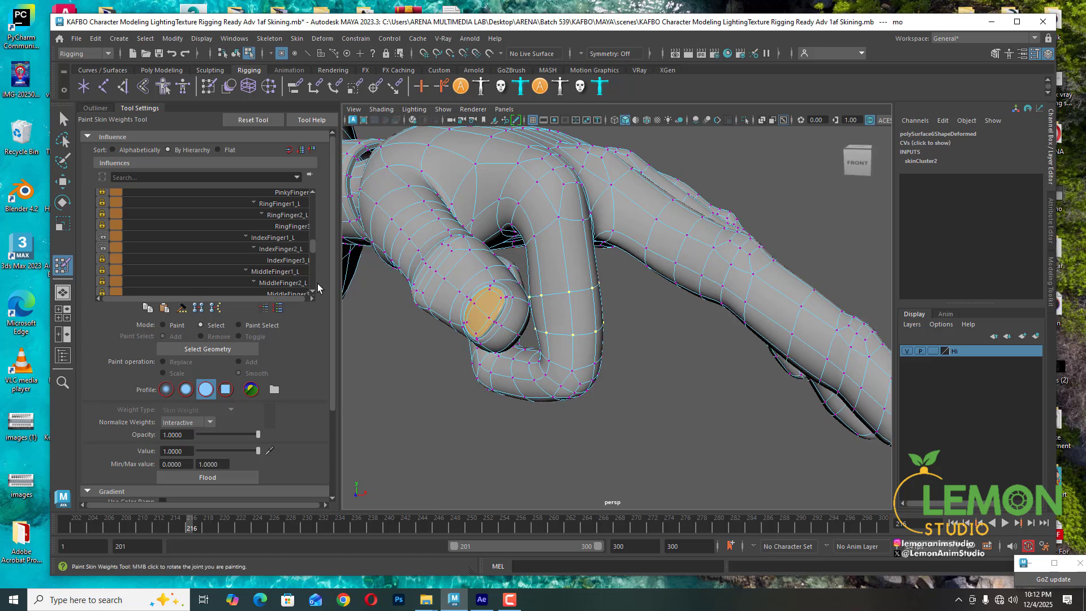
click(276, 238)
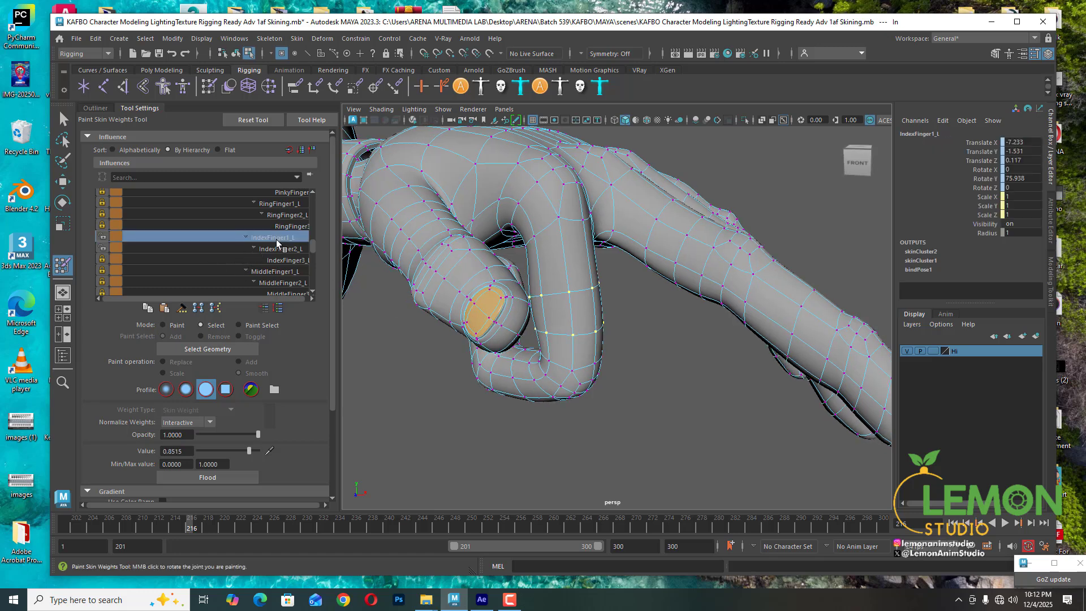
- Turn joint display back on in the viewport
click(443, 109)
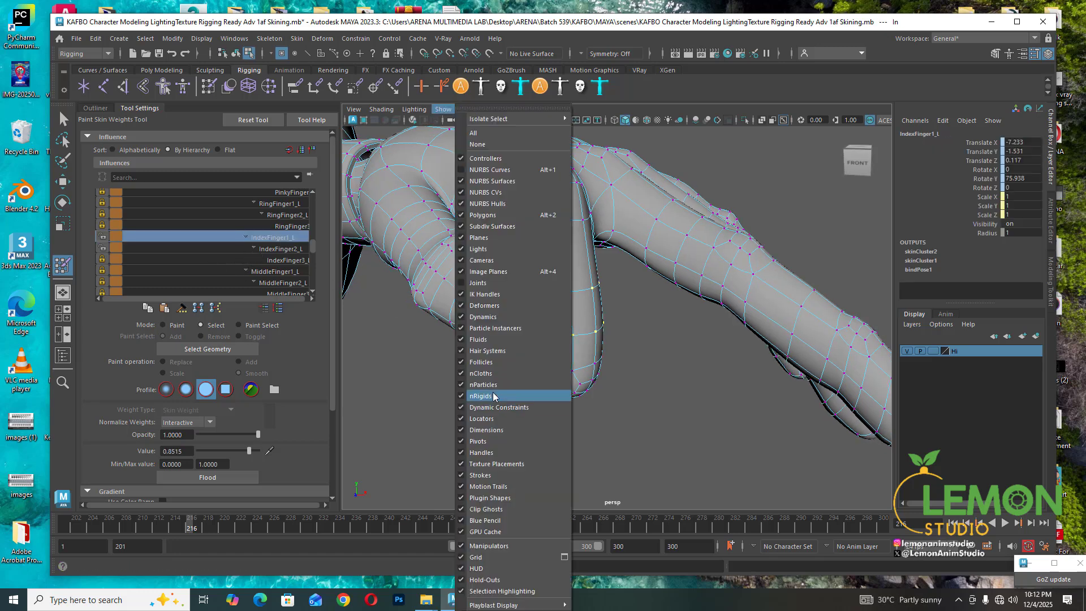
click(478, 283)
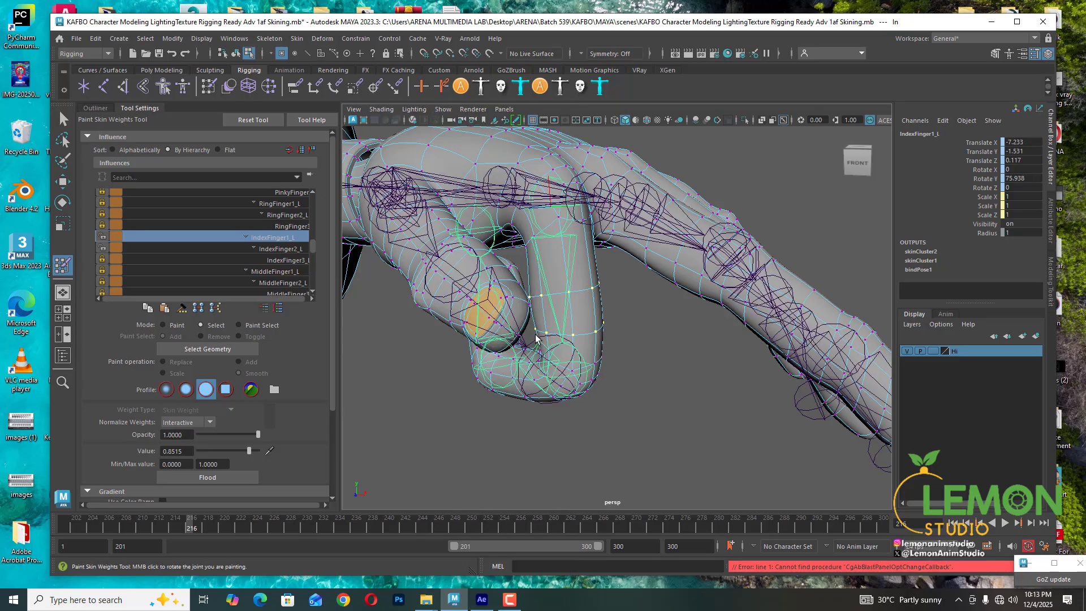
alt+drag(536, 339, 649, 297)
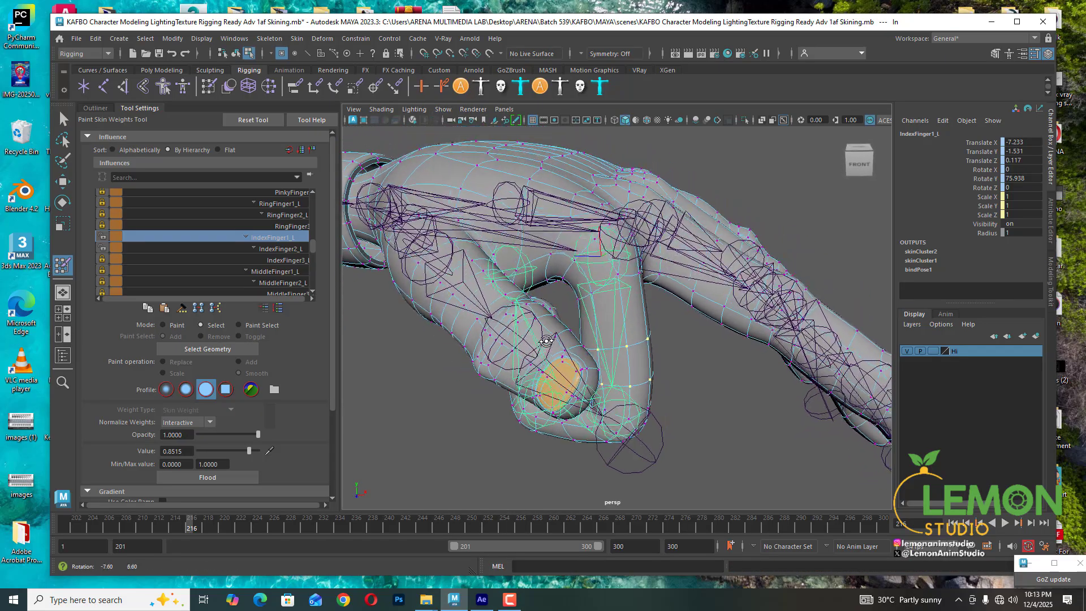
- Examine the index finger joints and the surrounding vertices up close
shift+click(618, 274)
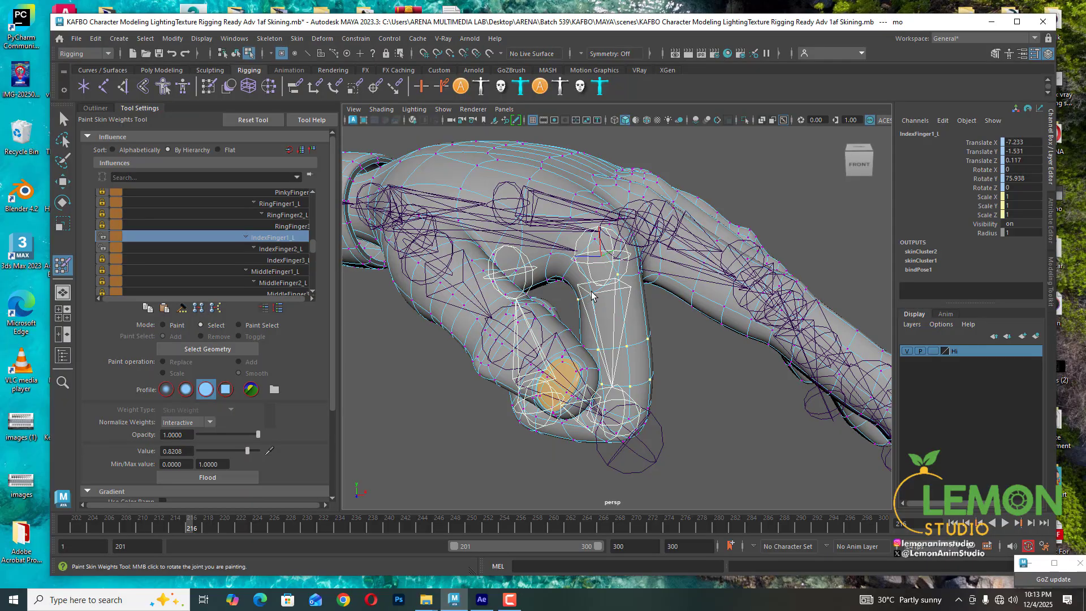
mouse_move(658, 319)
alt+mouse_down()
mouse_move(566, 309)
mouse_move(542, 342)
mouse_move(579, 342)
alt+mouse_up()
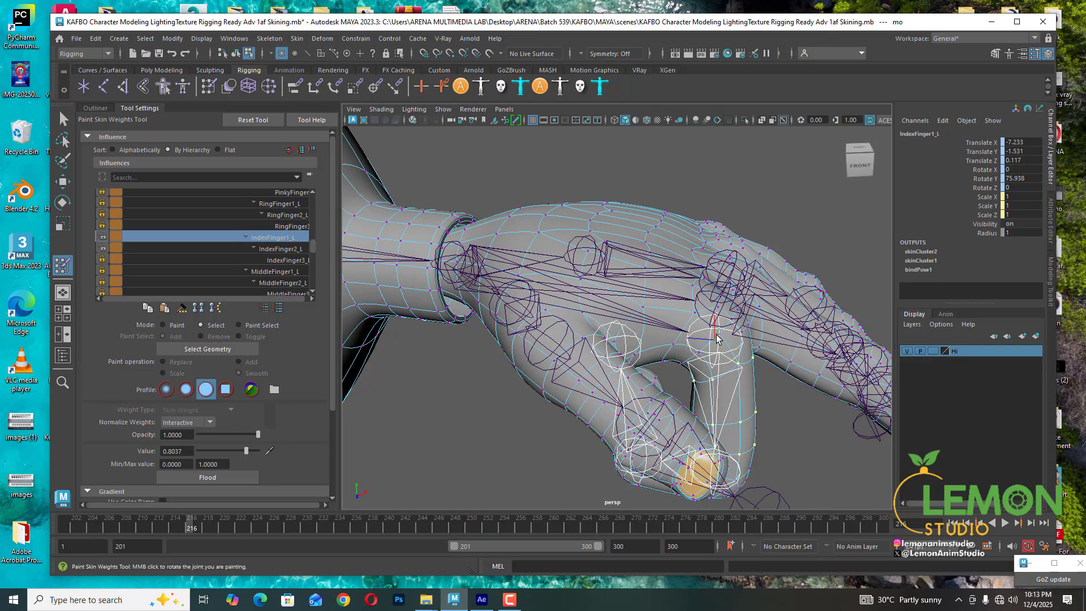
alt+drag(721, 340, 655, 293)
alt+middle_drag(655, 294, 617, 354)
scroll(615, 354, up, 5)
alt+drag(614, 353, 663, 418)
alt+drag(614, 409, 611, 396)
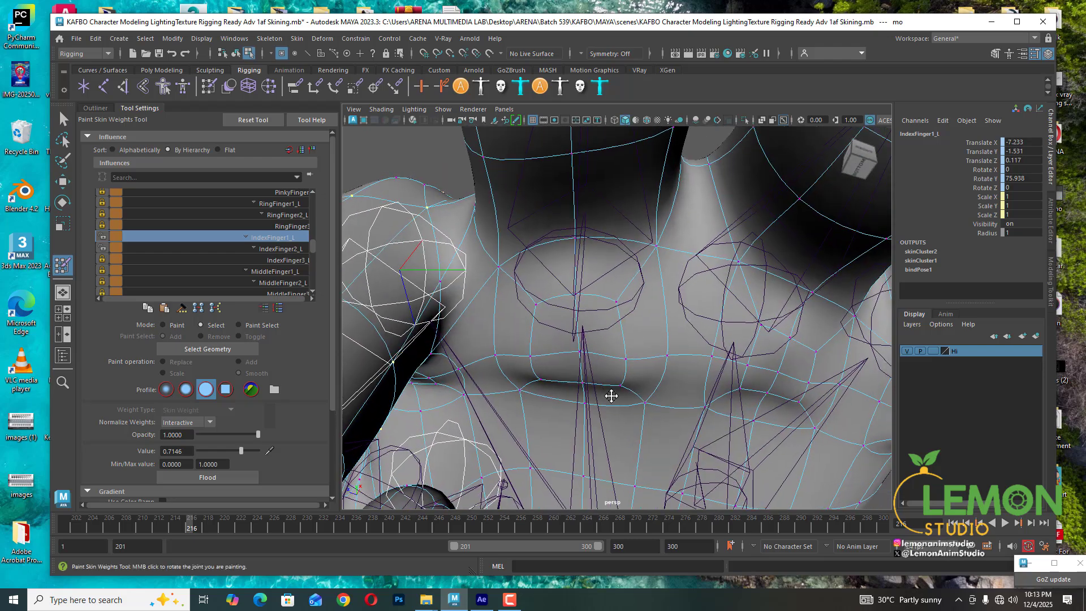
alt+middle_drag(611, 395, 614, 375)
mouse_move(614, 374)
alt+mouse_down()
mouse_move(584, 388)
mouse_move(500, 354)
mouse_move(650, 407)
mouse_move(613, 376)
mouse_move(668, 379)
mouse_move(548, 380)
alt+mouse_up()
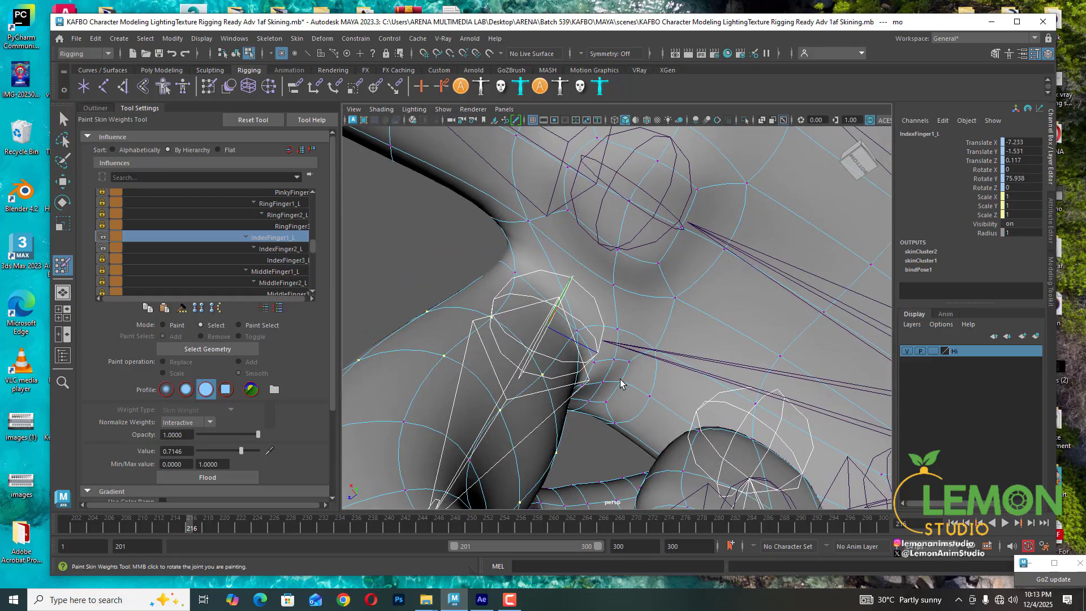
double_click(595, 362)
key(ctrl+z)
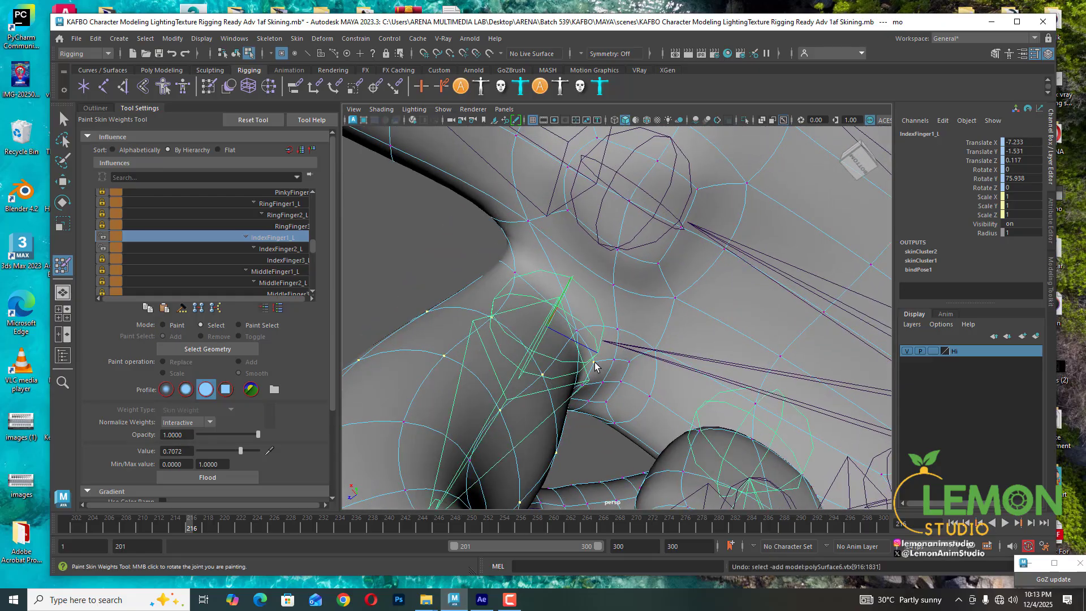
shift+click(577, 331)
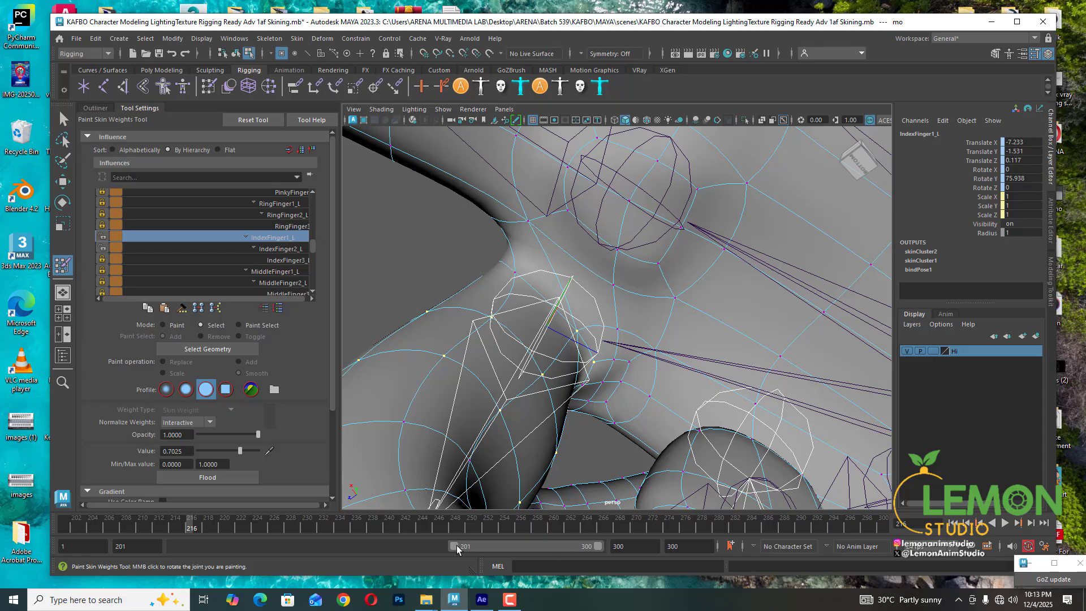
- At frame 214, select vertices along the index finger and set their IndexFinger1_L weight to 1
drag(191, 526, 175, 526)
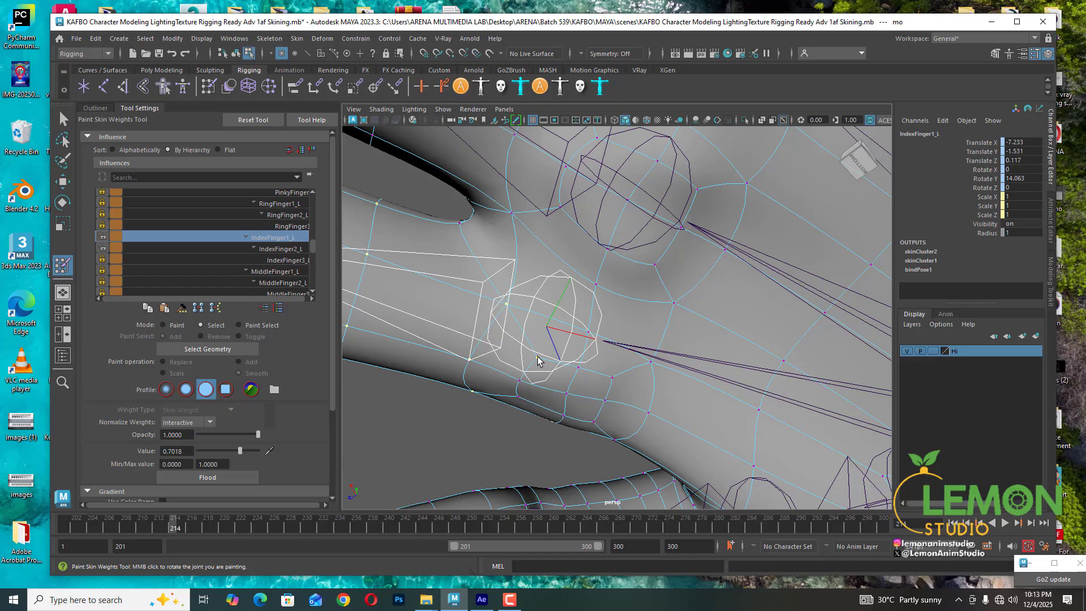
alt+drag(521, 422, 700, 409)
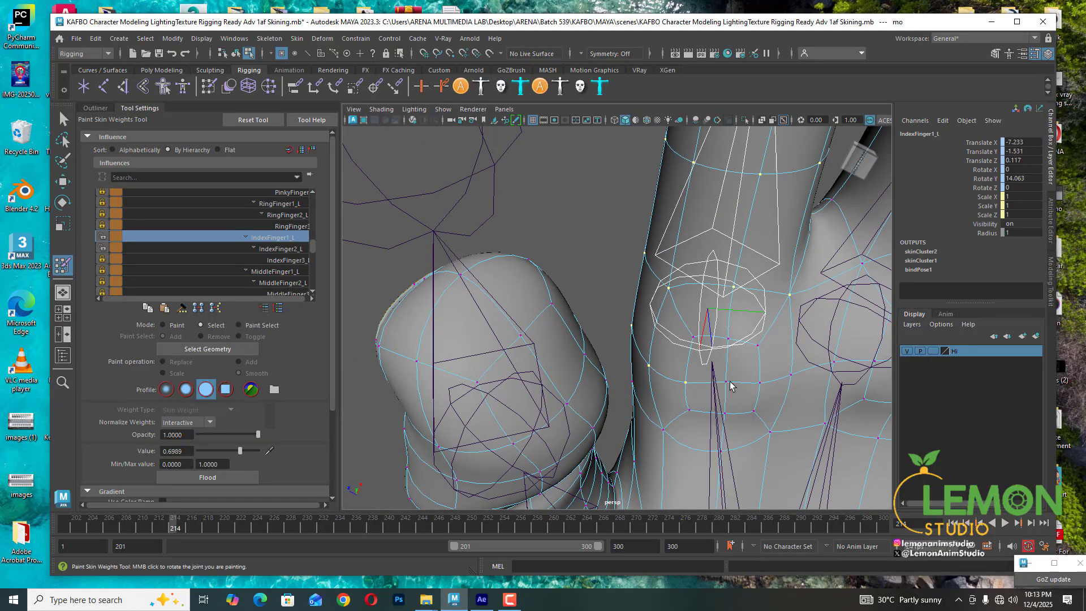
shift+click(791, 374)
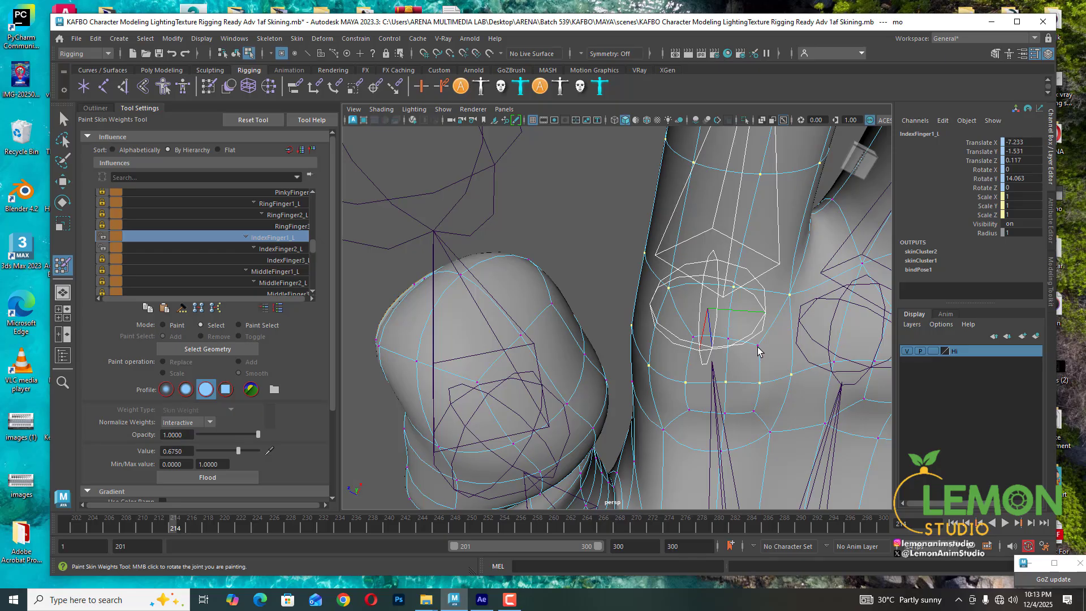
shift+click(728, 339)
mouse_move(732, 363)
alt+mouse_down()
mouse_move(722, 396)
mouse_move(718, 294)
alt+mouse_up()
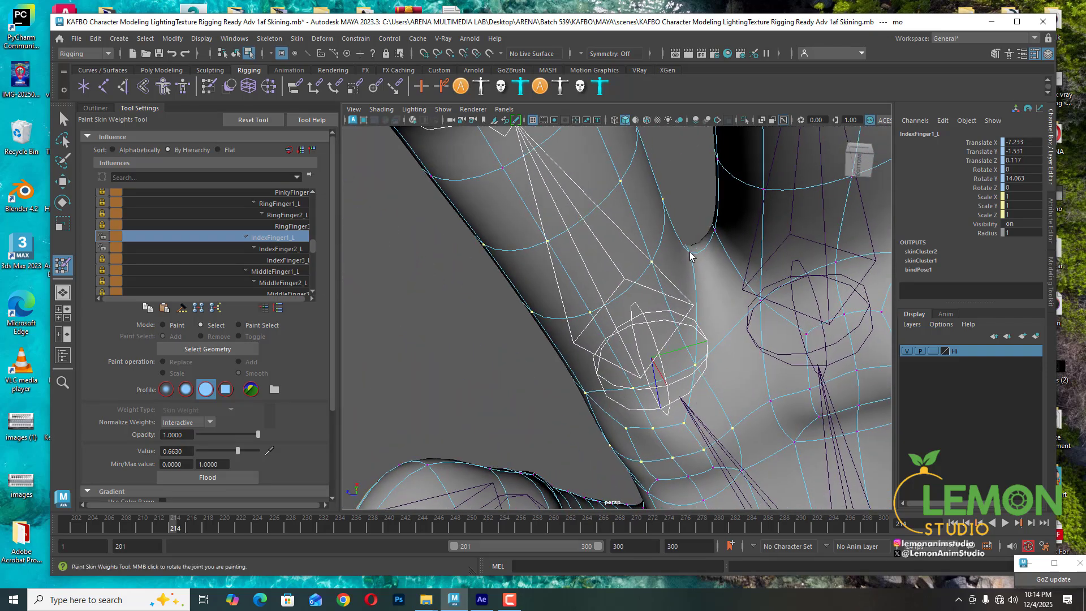
mouse_move(691, 257)
alt+mouse_down()
mouse_move(759, 422)
mouse_move(625, 379)
alt+mouse_up()
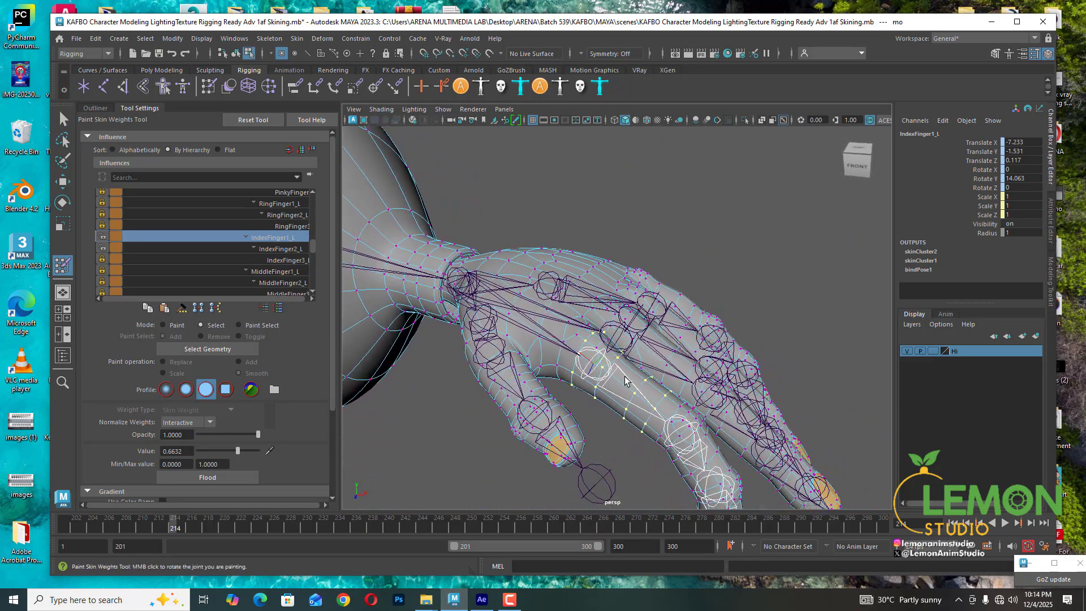
right_drag(608, 378, 632, 301)
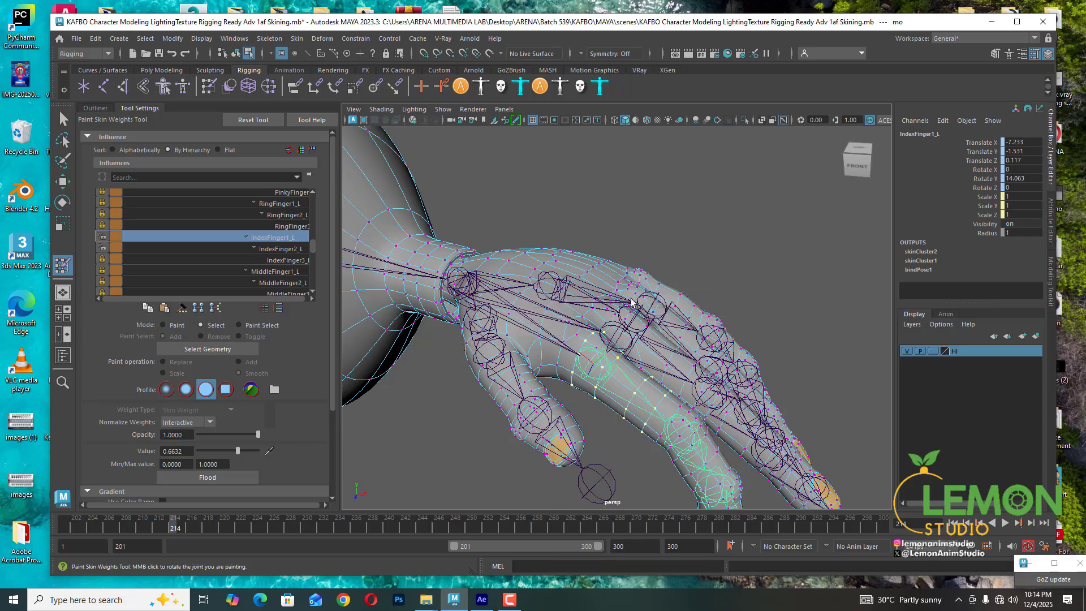
drag(237, 451, 266, 451)
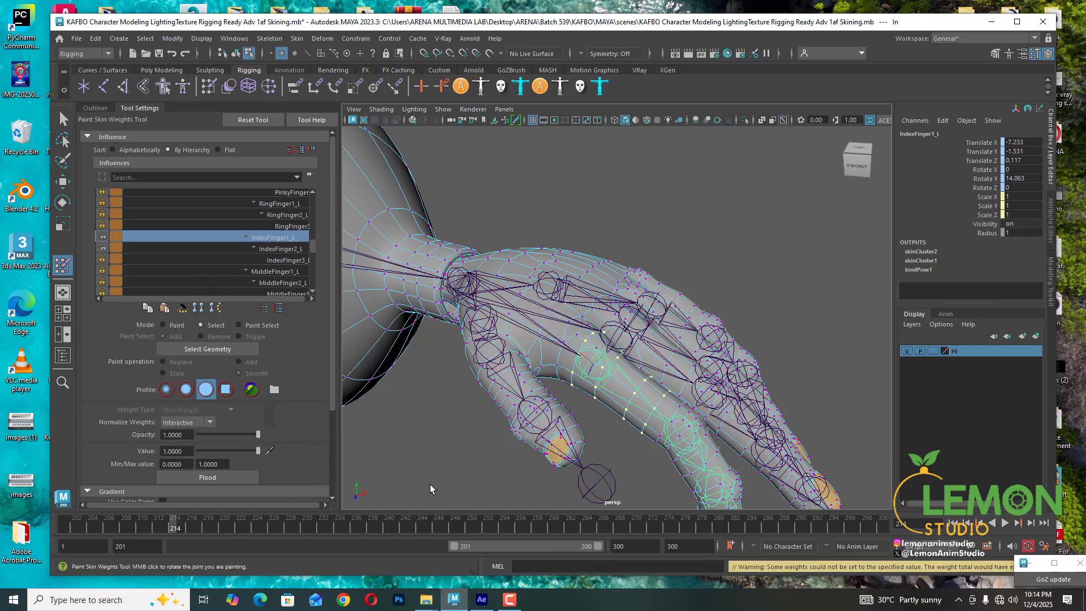
- Review the index finger influences, then set the selected vertices' Wrist_L weight to about 0.19
click(290, 248)
click(285, 261)
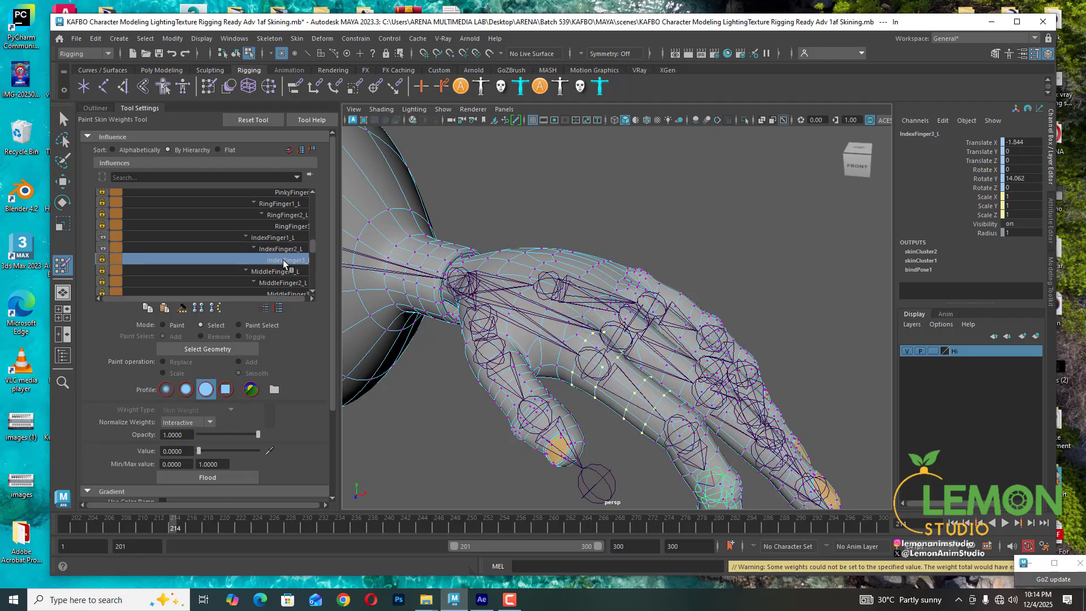
click(285, 249)
click(277, 238)
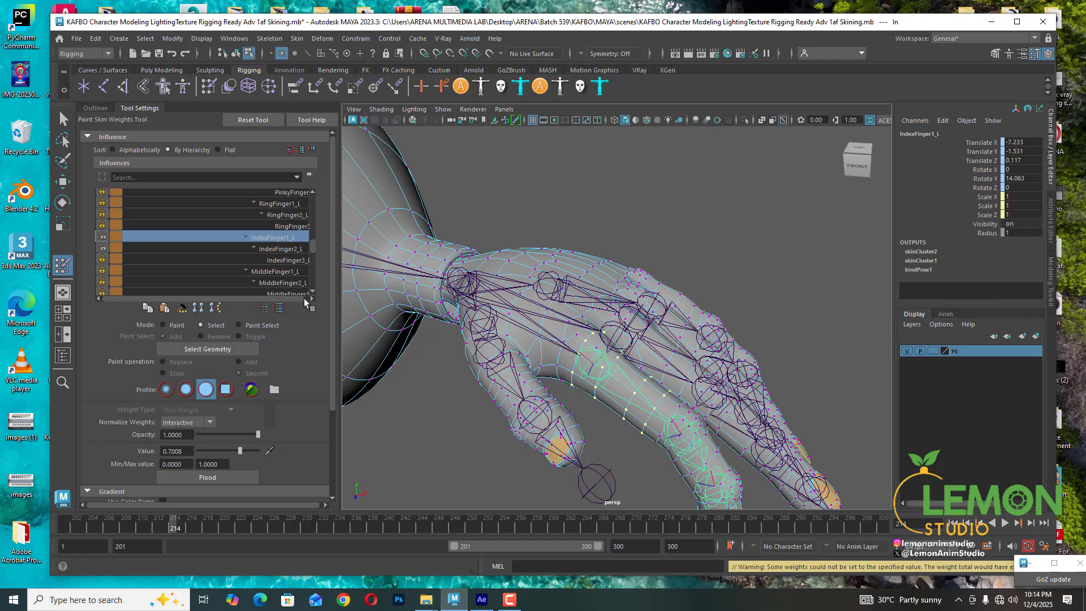
drag(313, 246, 316, 234)
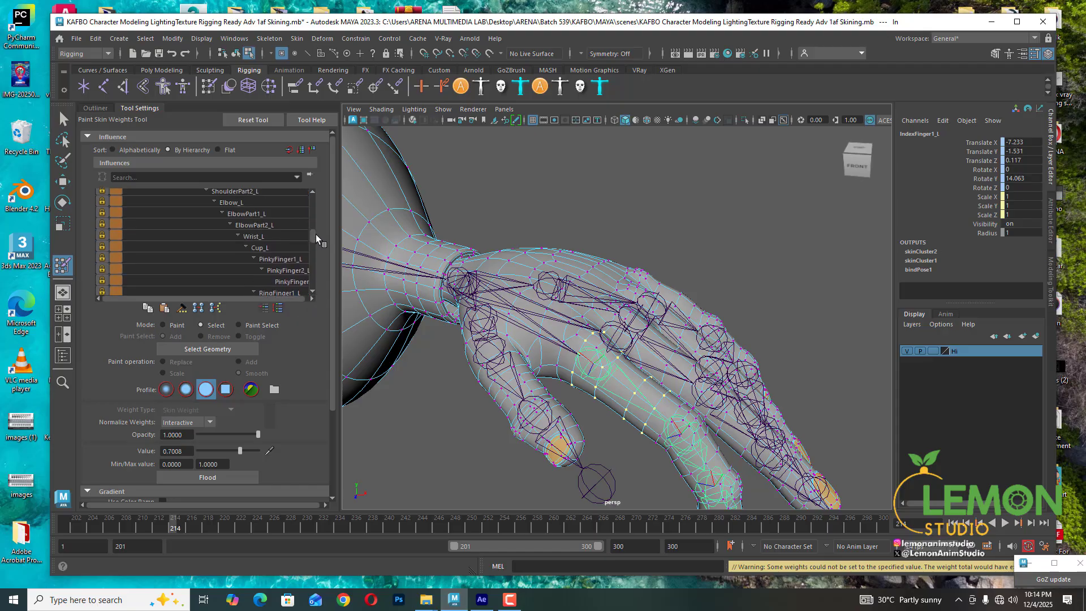
click(261, 238)
drag(240, 450, 209, 451)
- Select the vertices around the index finger's base knuckle and set their IndexFinger1_L weight to 1
scroll(600, 383, up, 3)
alt+drag(597, 383, 591, 374)
shift+click(586, 366)
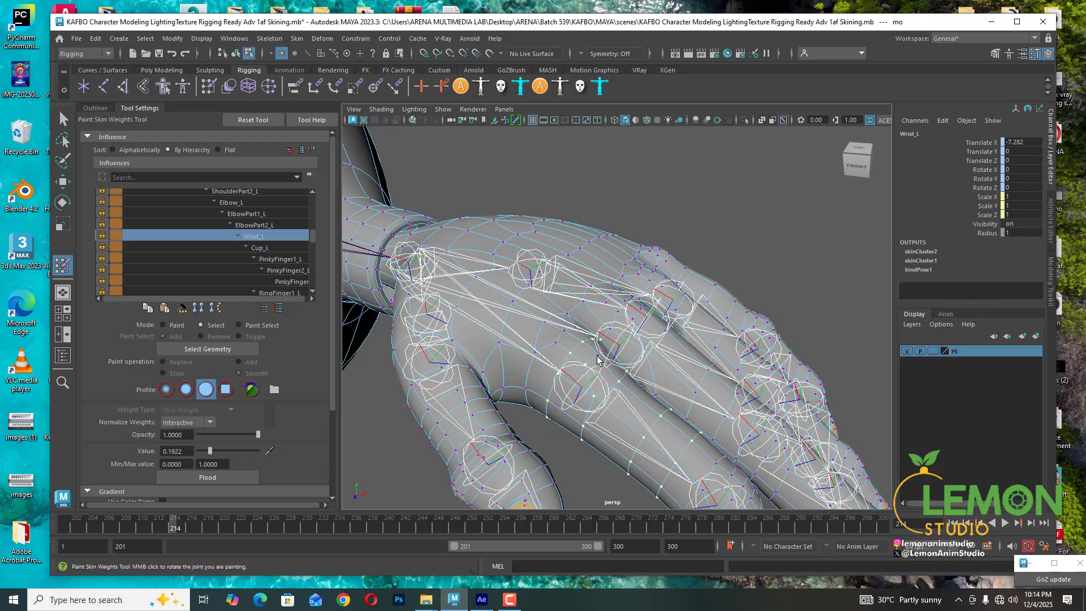
shift+click(604, 351)
right_drag(611, 395, 611, 308)
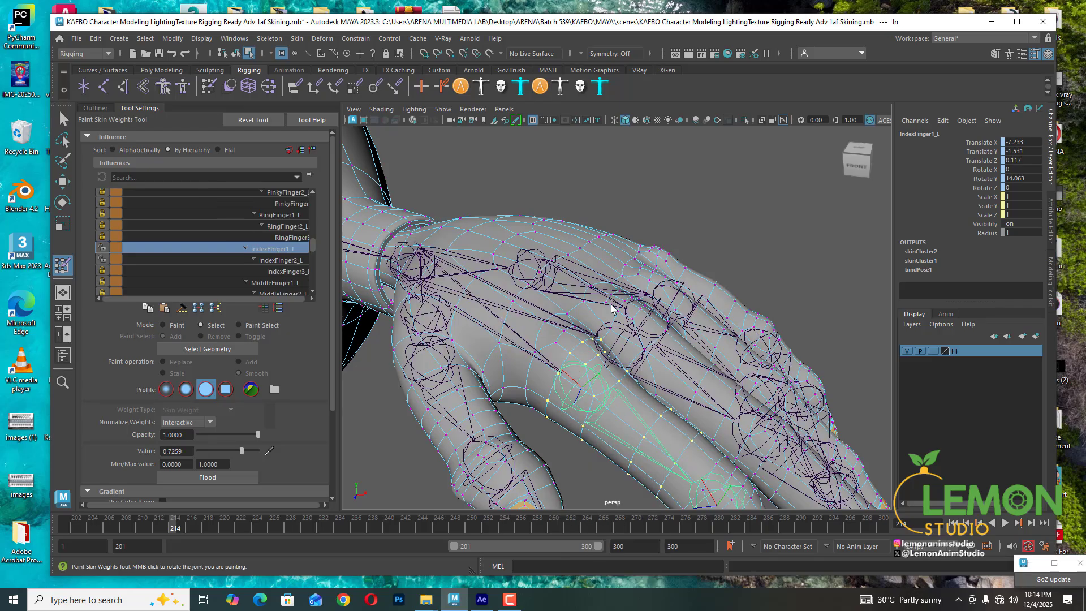
mouse_move(611, 308)
alt+mouse_down()
mouse_move(557, 354)
mouse_move(608, 343)
alt+mouse_up()
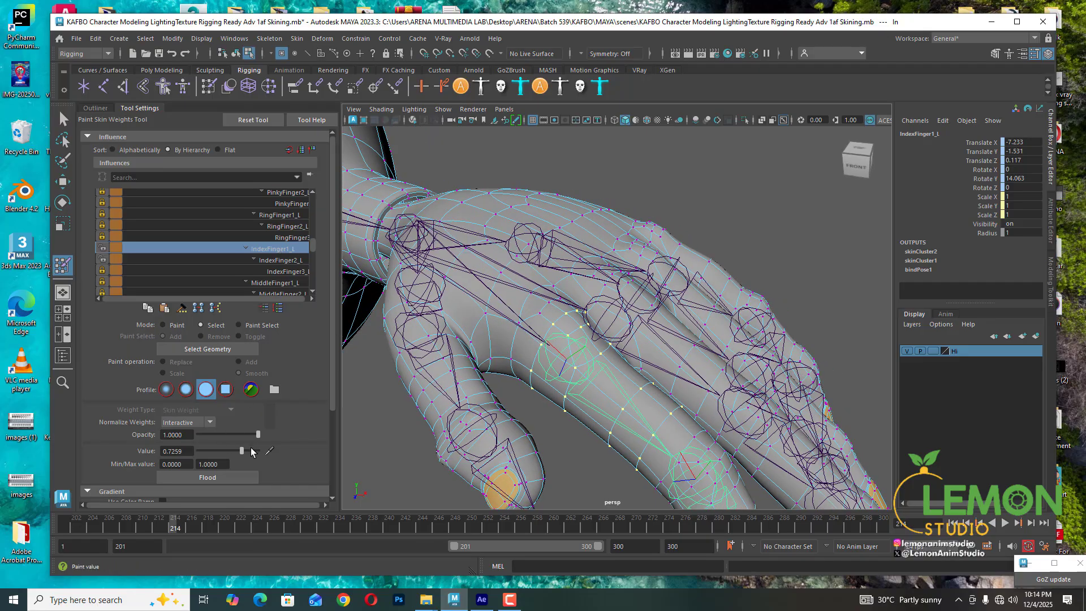
drag(252, 451, 263, 451)
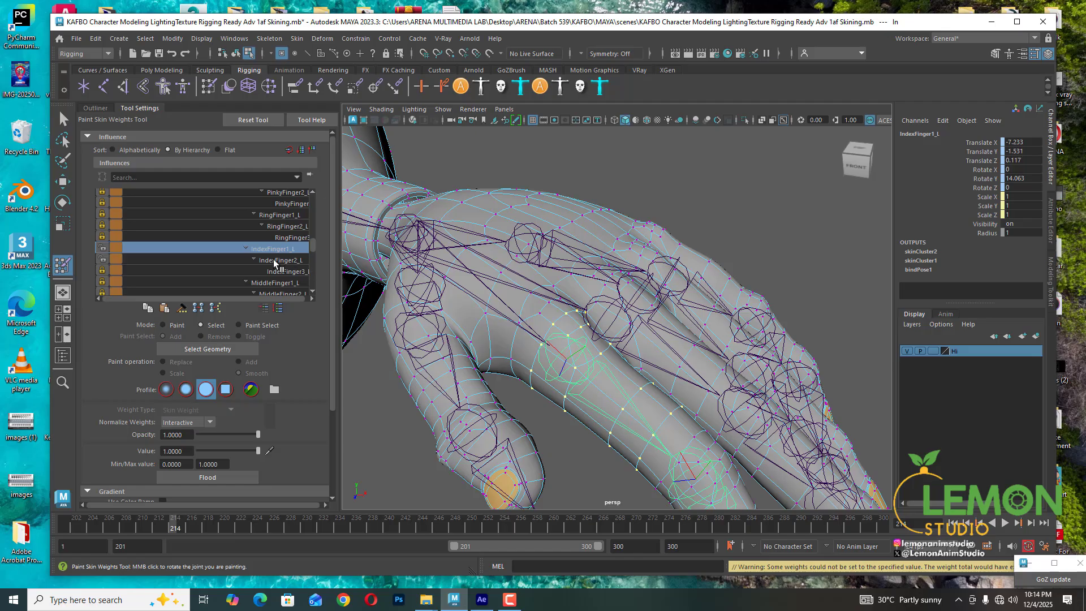
- Set the selected vertices' Wrist_L weight to 0.1165
scroll(274, 262, up, 1)
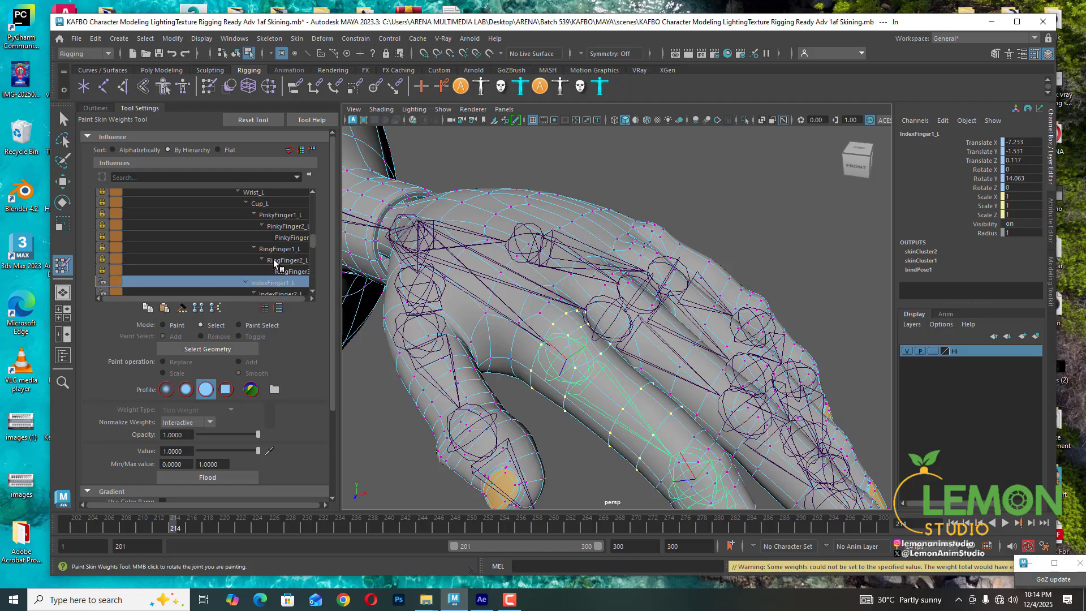
click(257, 193)
drag(258, 451, 206, 452)
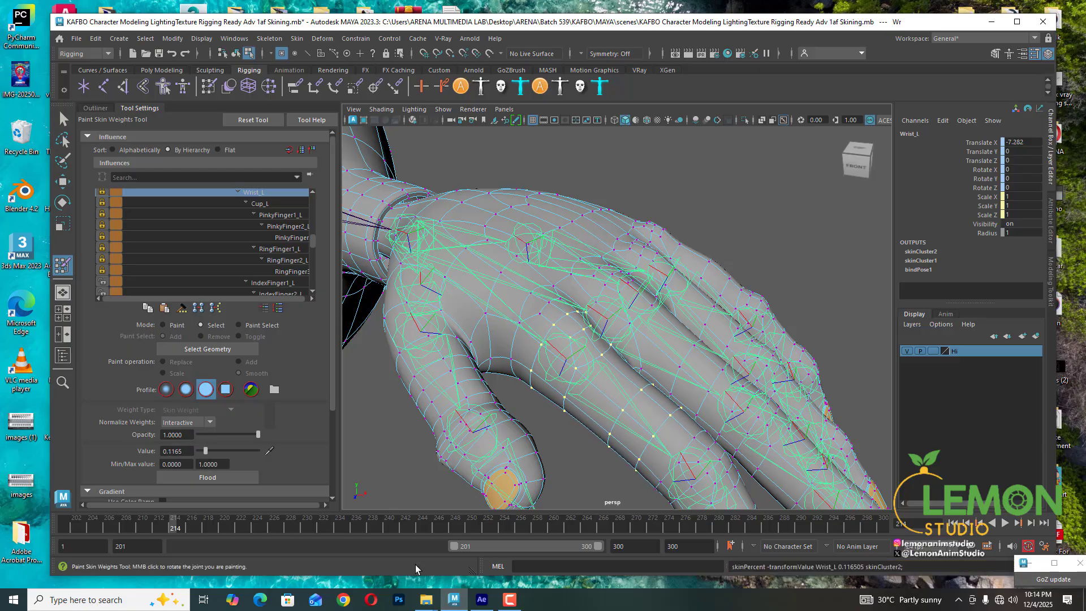
- Scrub to frame 217 and examine the bent index finger's deformation from several angles
click(185, 527)
drag(185, 527, 199, 524)
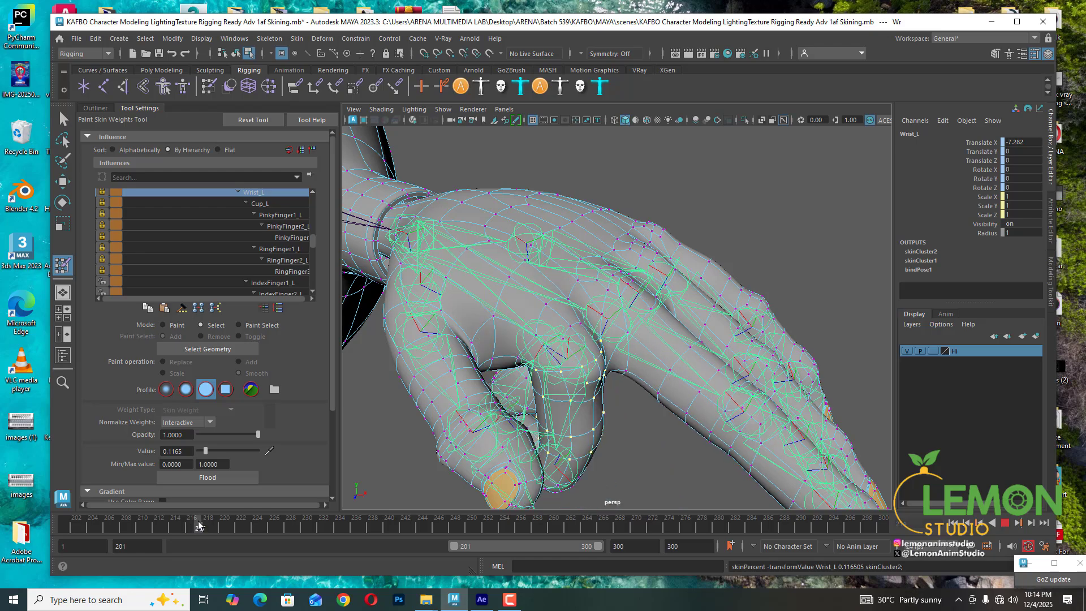
scroll(631, 354, up, 2)
alt+drag(631, 354, 540, 345)
alt+middle_drag(541, 345, 566, 357)
alt+drag(566, 356, 637, 368)
mouse_move(637, 368)
alt+middle_down()
mouse_move(633, 384)
mouse_move(626, 368)
alt+middle_up()
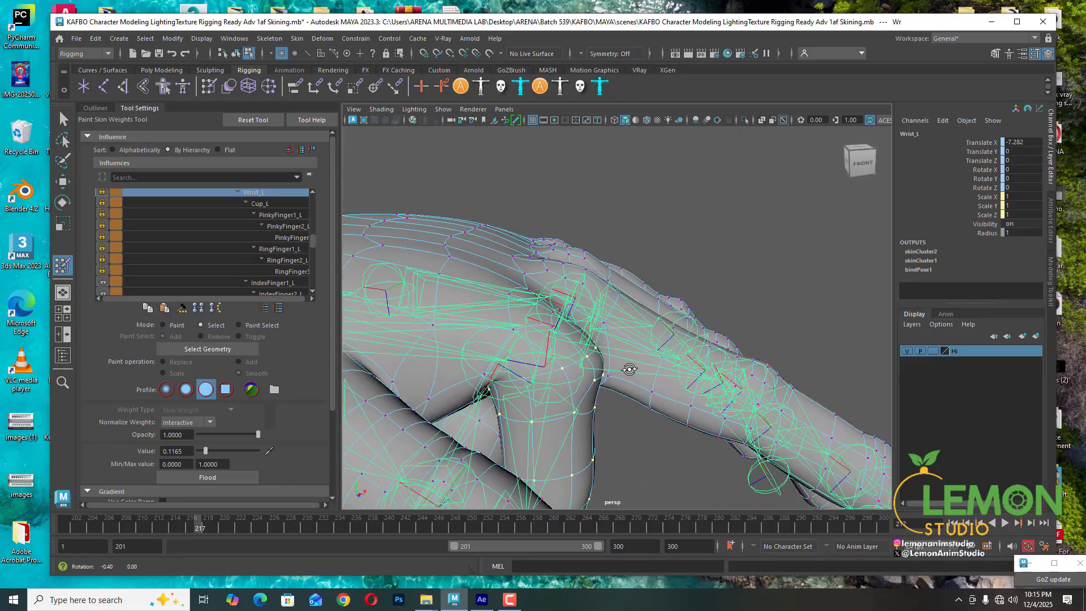
mouse_move(626, 368)
alt+mouse_down()
mouse_move(646, 350)
mouse_move(642, 339)
mouse_move(538, 356)
mouse_move(551, 376)
mouse_move(608, 376)
alt+mouse_up()
alt+middle_drag(610, 378, 614, 342)
mouse_move(614, 341)
alt+mouse_down()
mouse_move(626, 388)
mouse_move(647, 324)
mouse_move(611, 347)
alt+mouse_up()
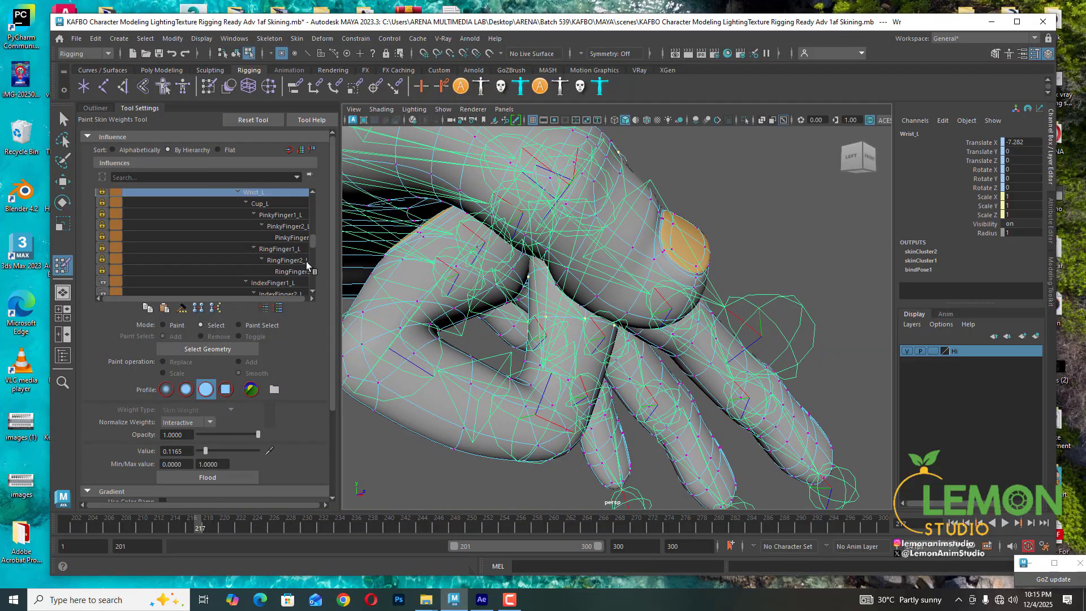
- Compare the IndexFinger1_L and Wrist_L influences and inspect the base of the index finger
scroll(275, 252, down, 4)
scroll(275, 252, down, 1)
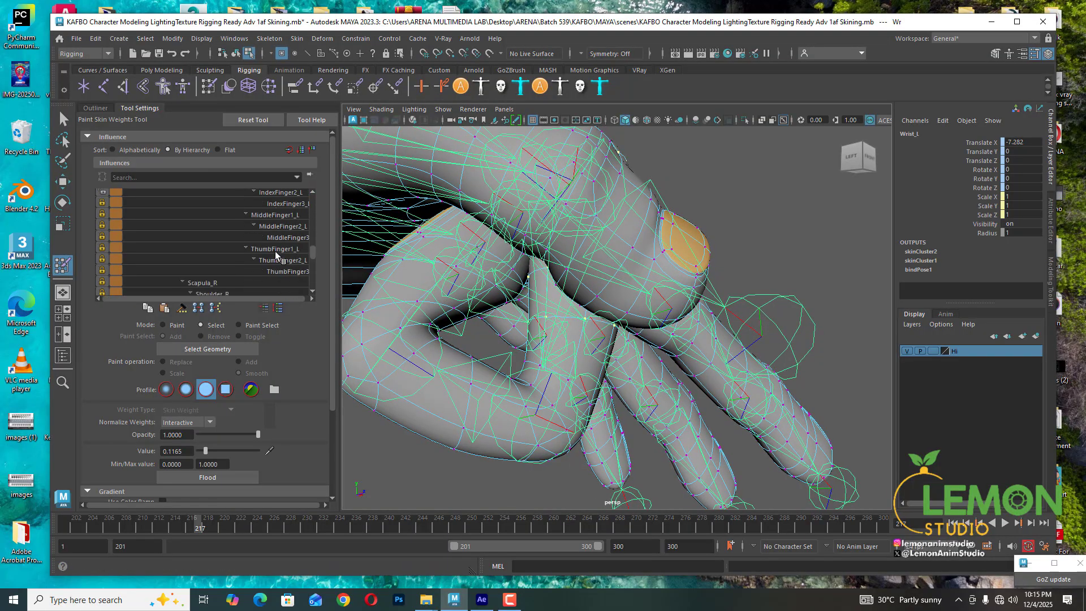
scroll(284, 259, up, 3)
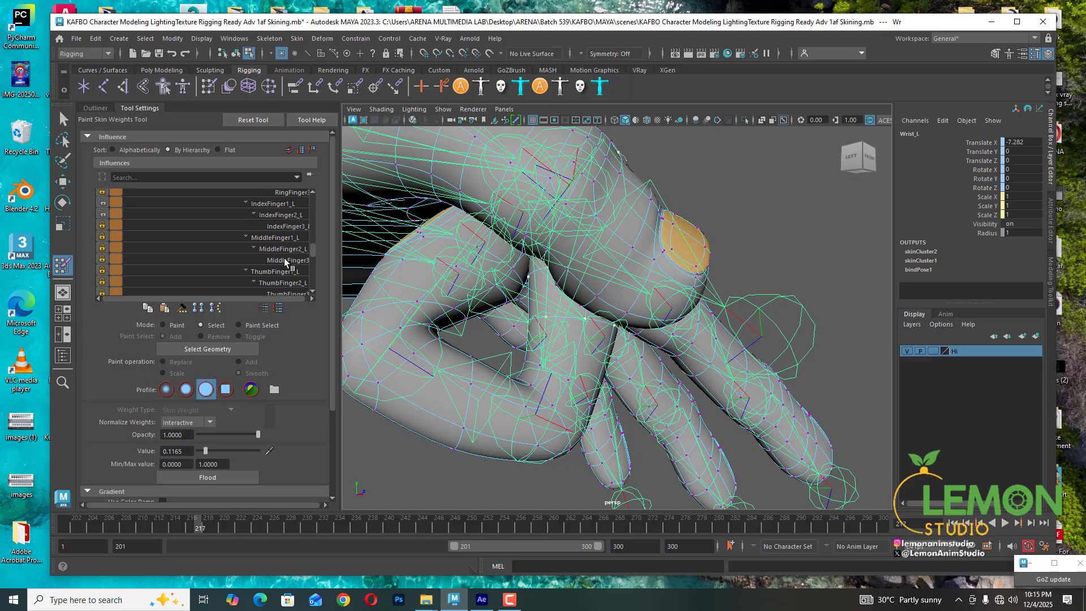
click(286, 226)
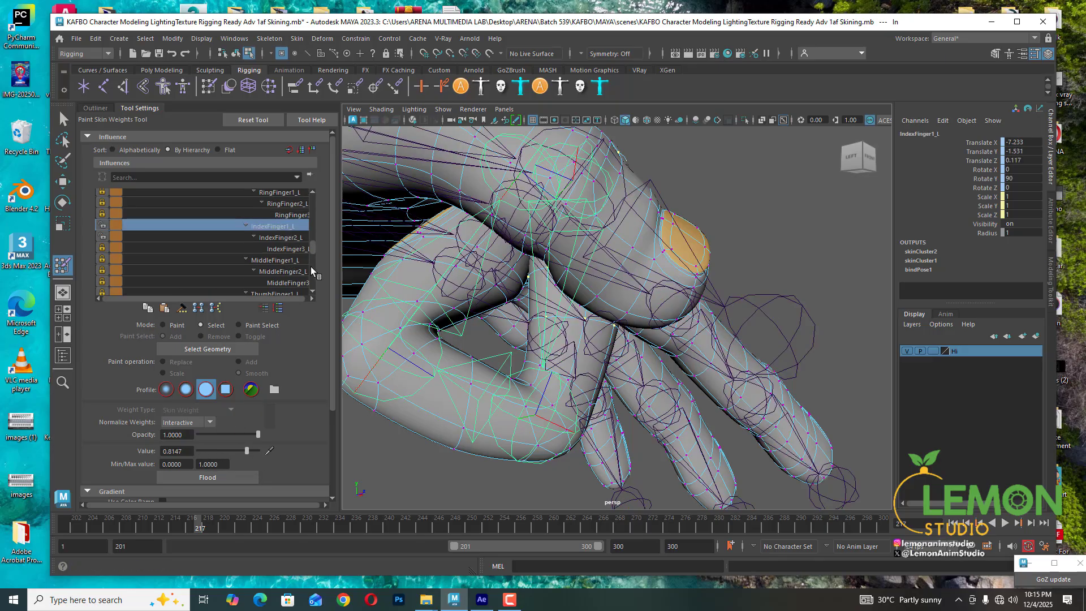
scroll(316, 195, up, 7)
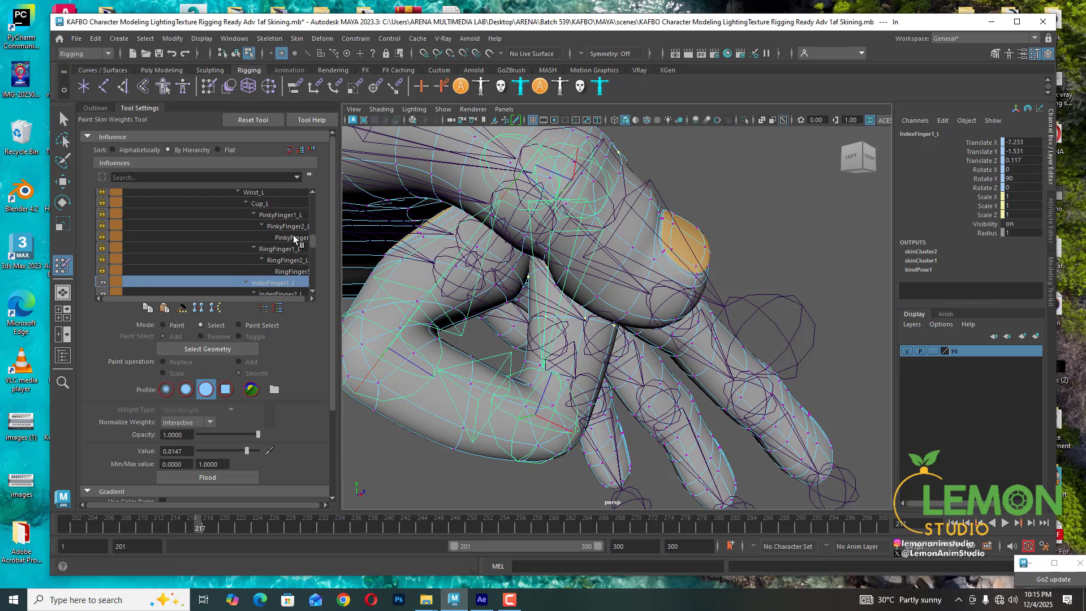
click(258, 216)
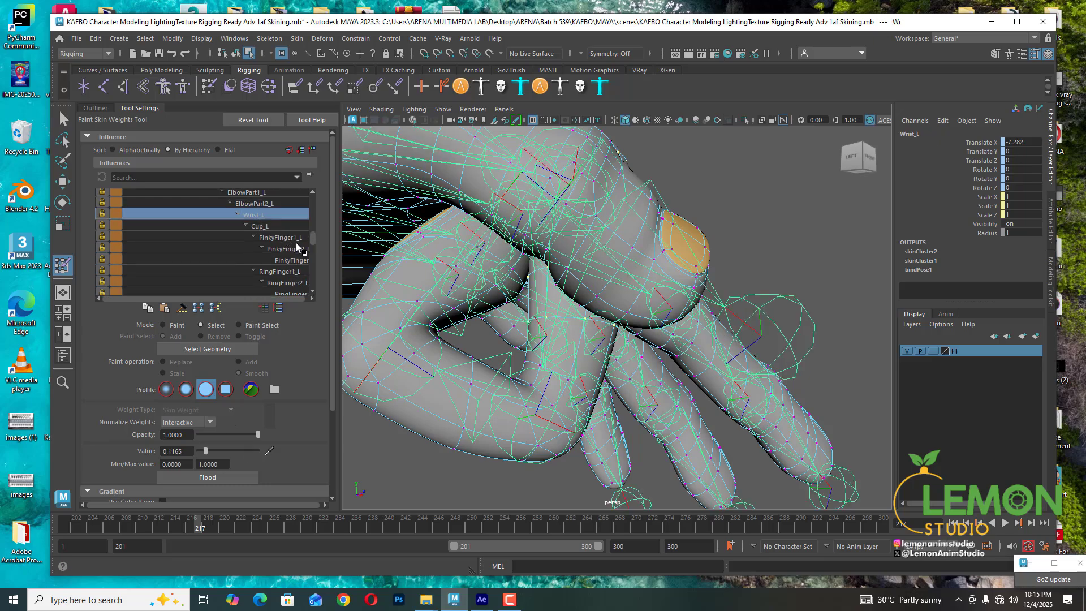
scroll(297, 247, down, 7)
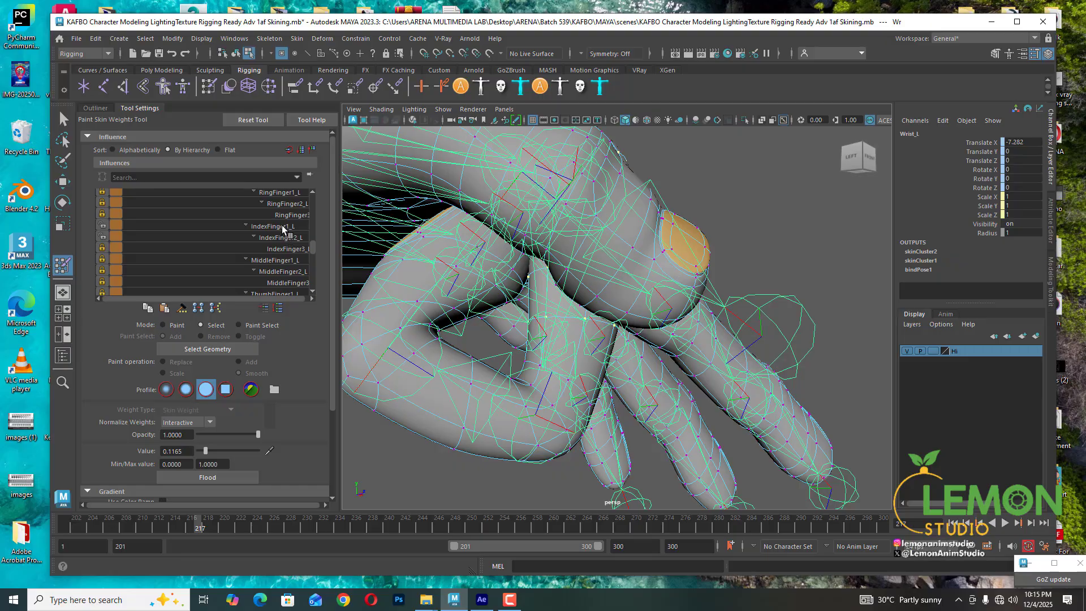
click(284, 228)
alt+drag(693, 394, 614, 379)
alt+middle_drag(614, 380, 615, 391)
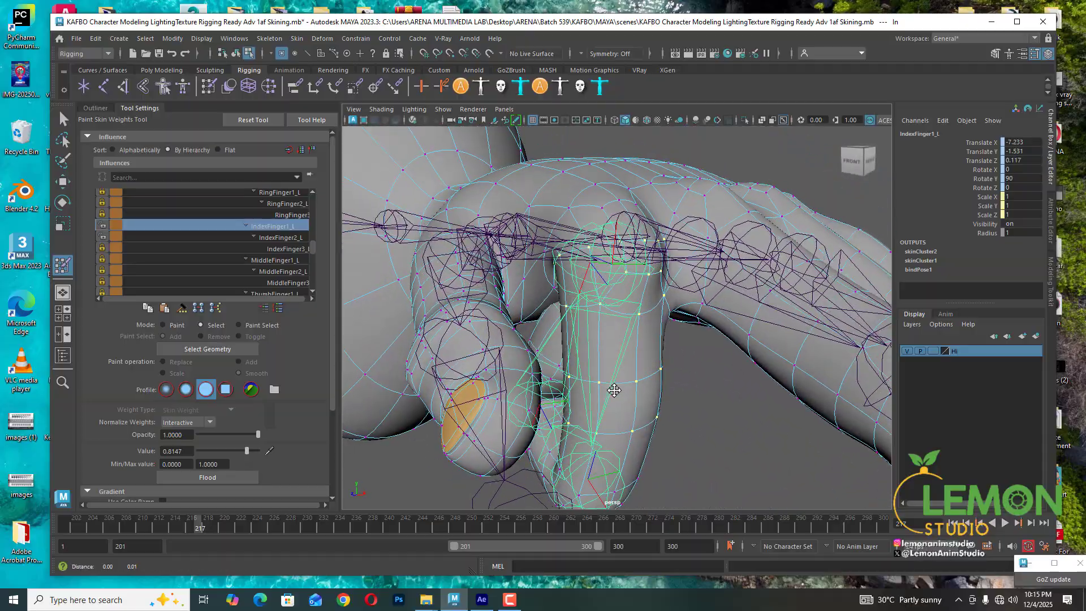
mouse_move(614, 390)
alt+mouse_down()
mouse_move(691, 403)
mouse_move(630, 254)
alt+mouse_up()
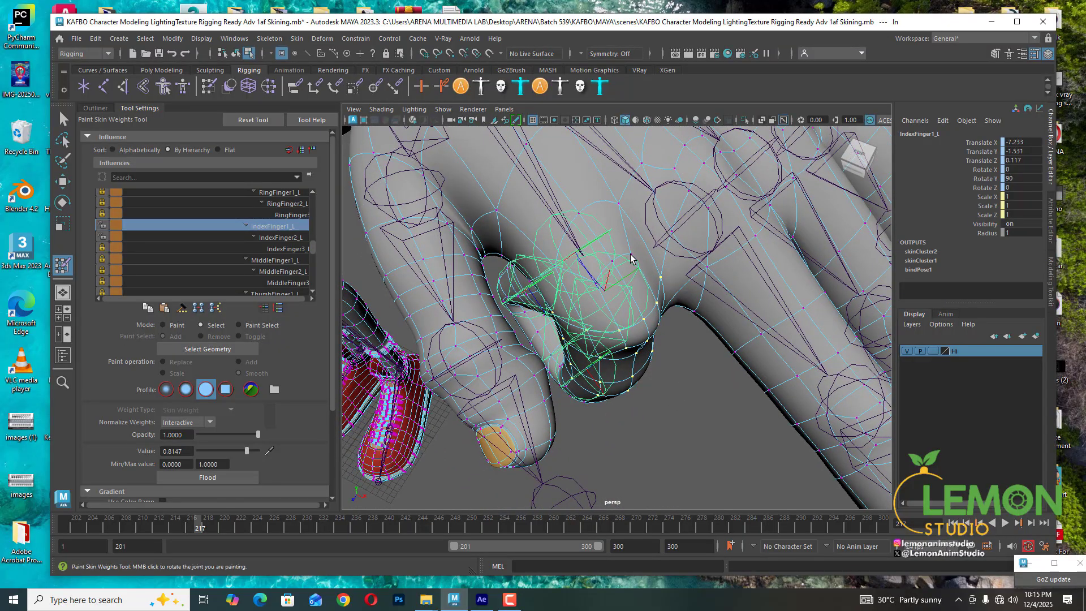
- Select vertices at the index finger's base and raise their IndexFinger1_L weight with the value slider
shift+click(631, 254)
shift+click(612, 261)
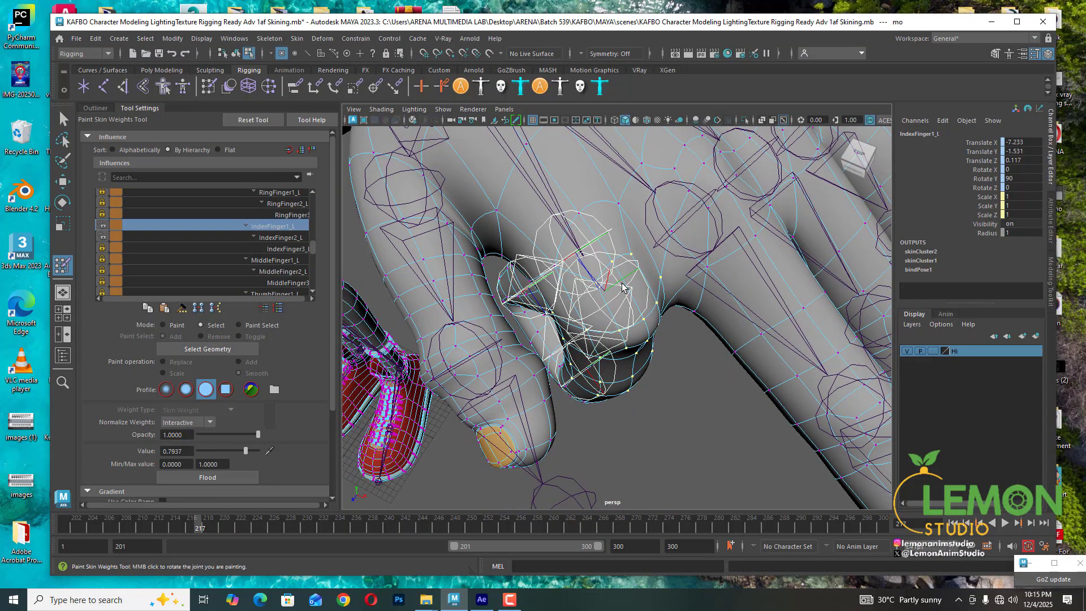
right_drag(630, 277, 627, 247)
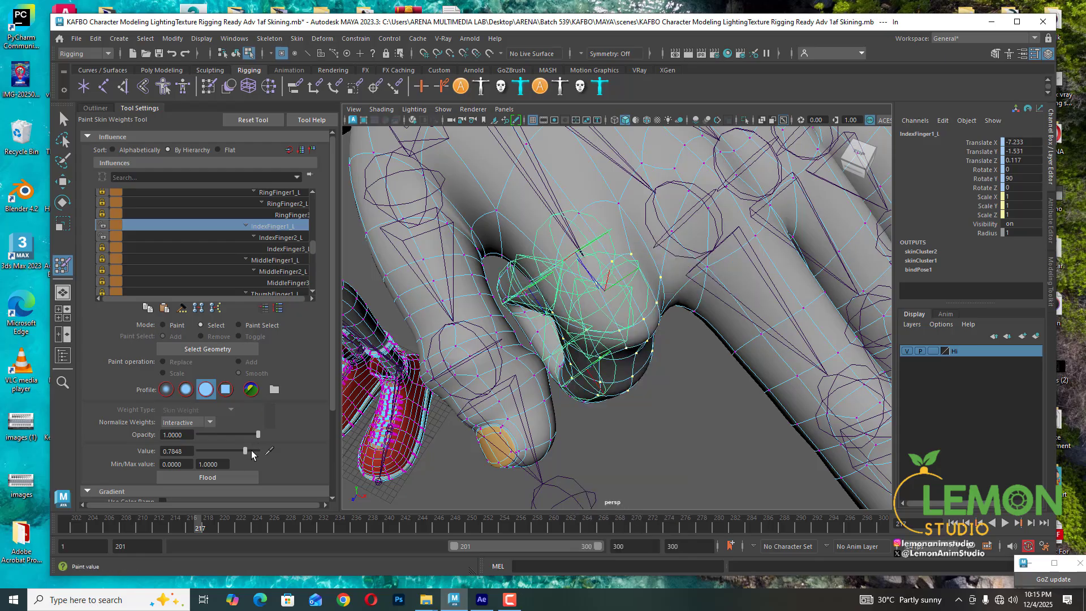
drag(245, 451, 257, 451)
- Switch to the Wrist_L influence and lower the selected vertices' weight to about 0.0874
click(290, 239)
scroll(311, 250, up, 3)
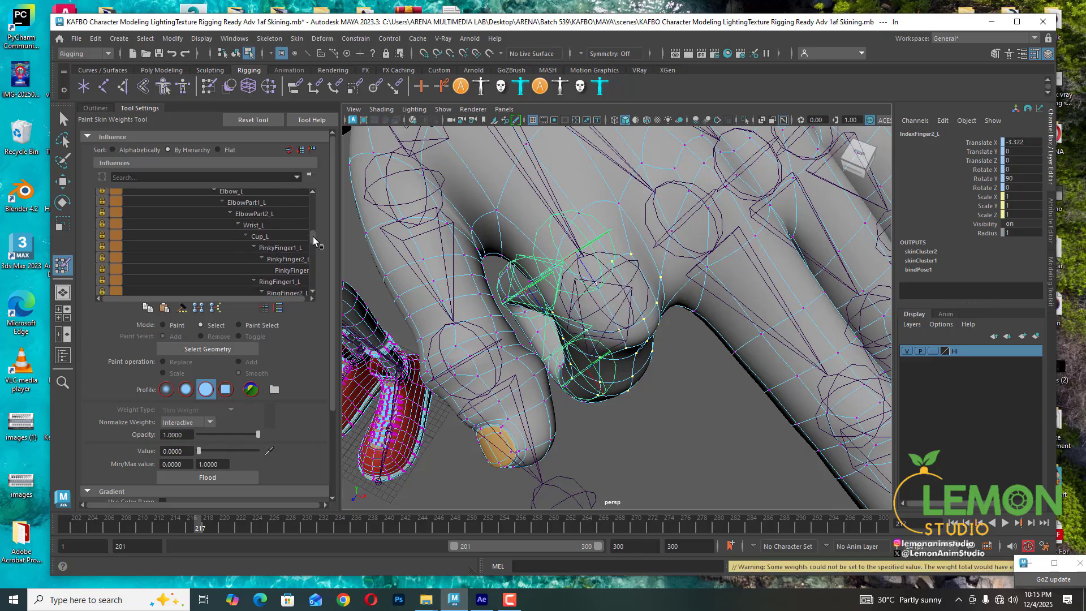
scroll(314, 236, up, 1)
click(264, 237)
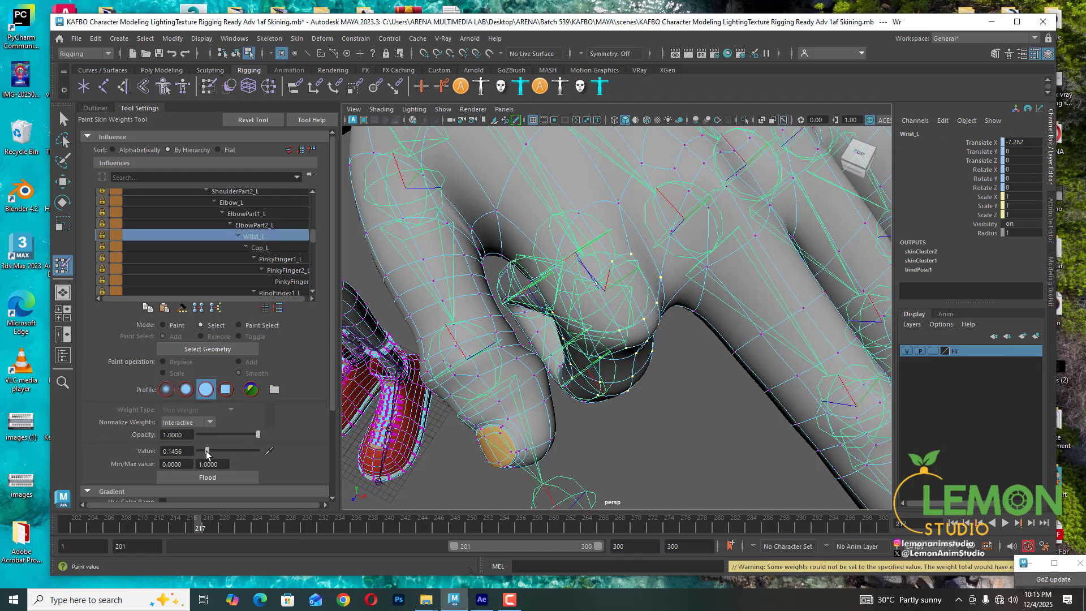
drag(207, 452, 204, 447)
- Select more vertices around the index finger's base knuckle and inspect their IndexFinger1_L weight
alt+drag(600, 339, 624, 322)
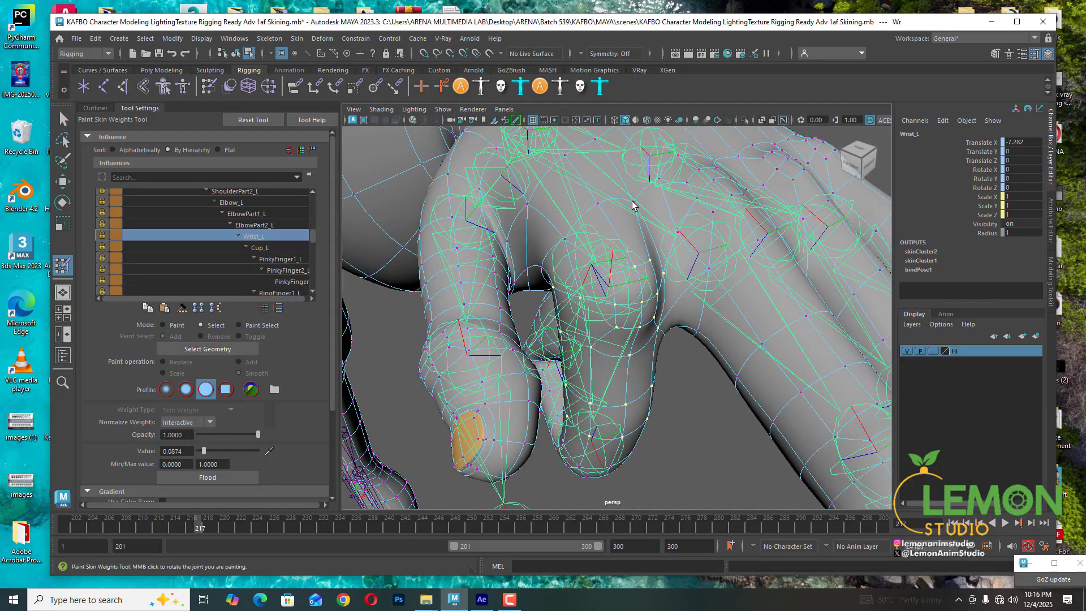
shift+click(632, 202)
shift+click(564, 239)
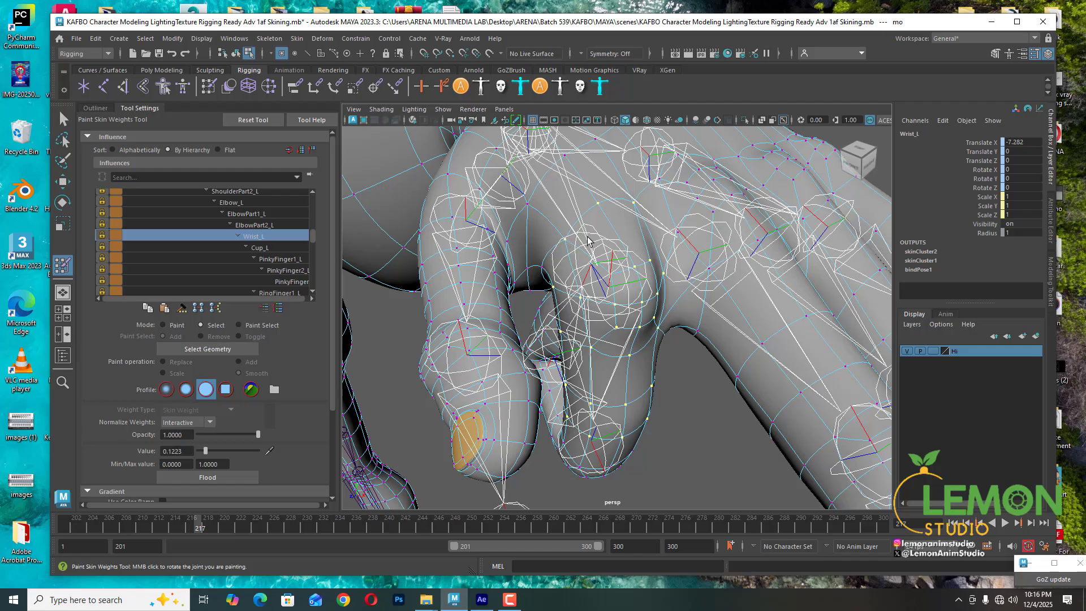
right_drag(587, 238, 590, 207)
alt+drag(609, 273, 641, 278)
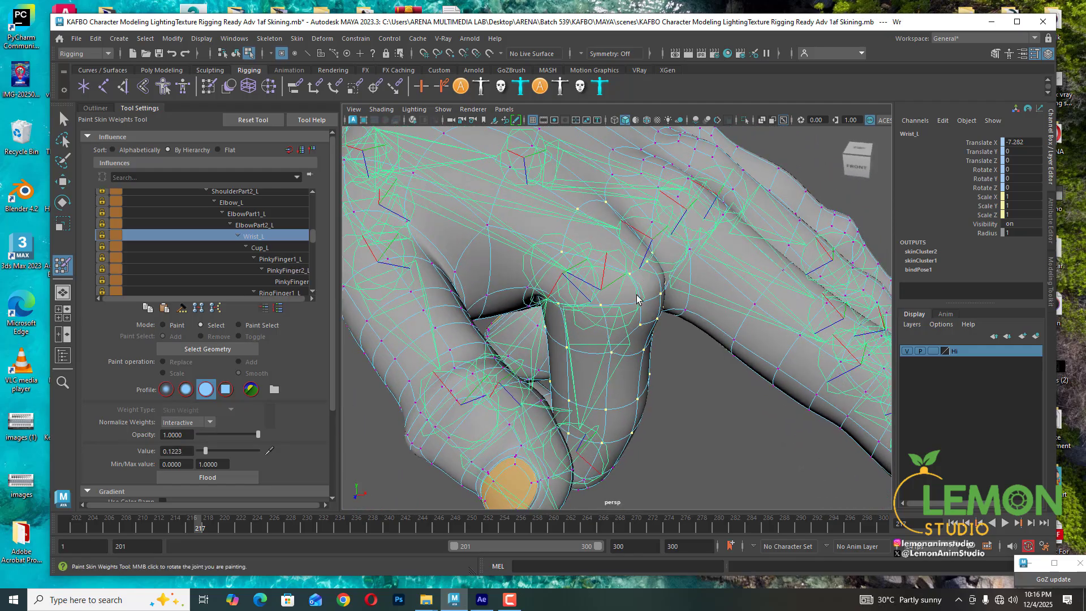
right_drag(637, 299, 637, 264)
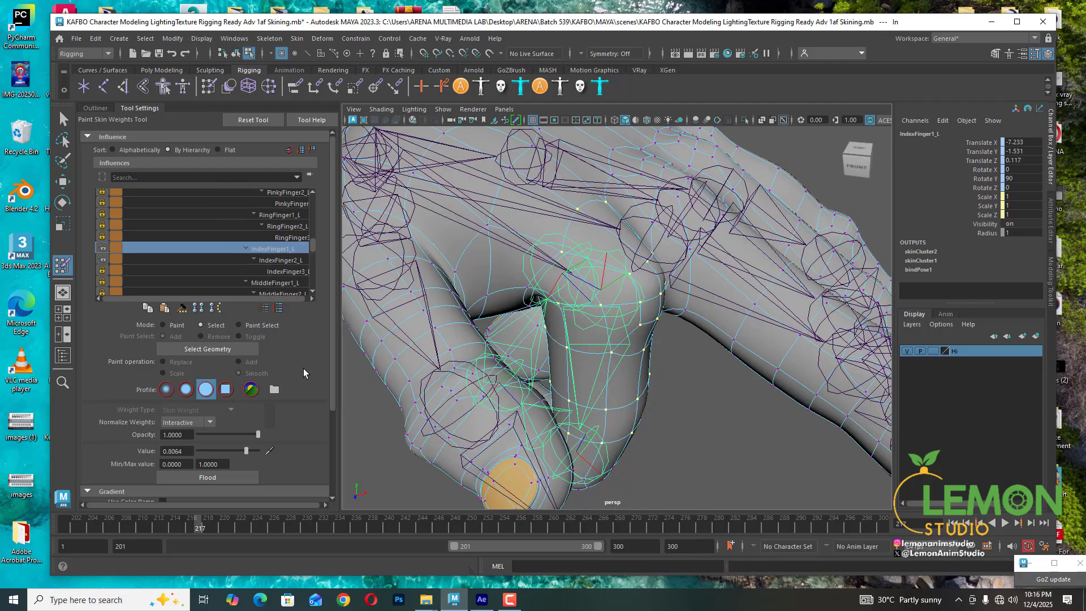
mouse_move(625, 310)
alt+mouse_down()
mouse_move(624, 291)
mouse_move(345, 360)
alt+mouse_up()
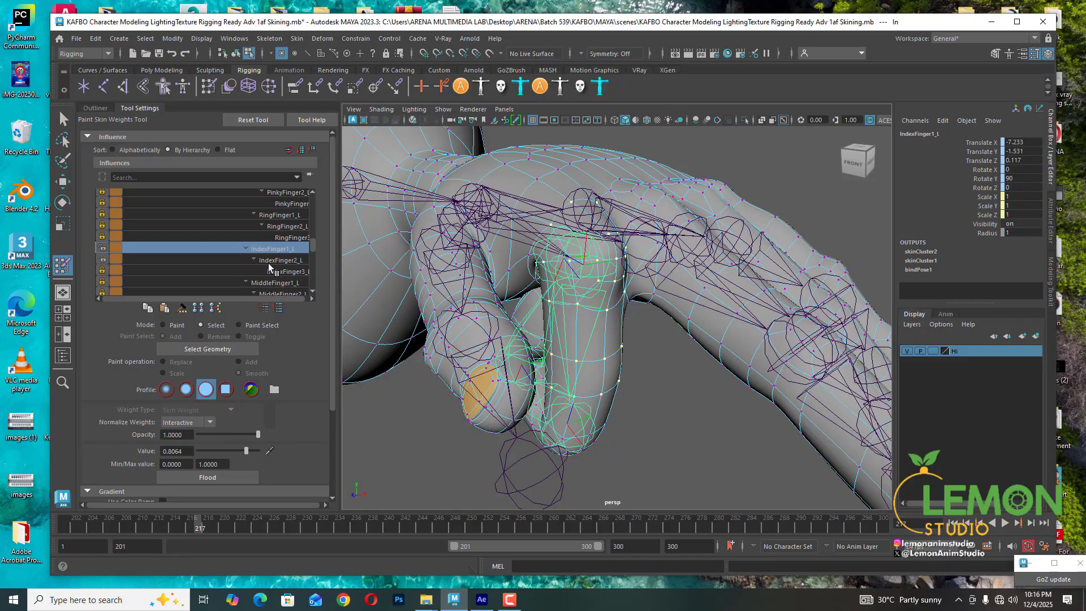
- Set the selected vertices' Wrist_L weight to 0
scroll(270, 270, up, 2)
click(253, 226)
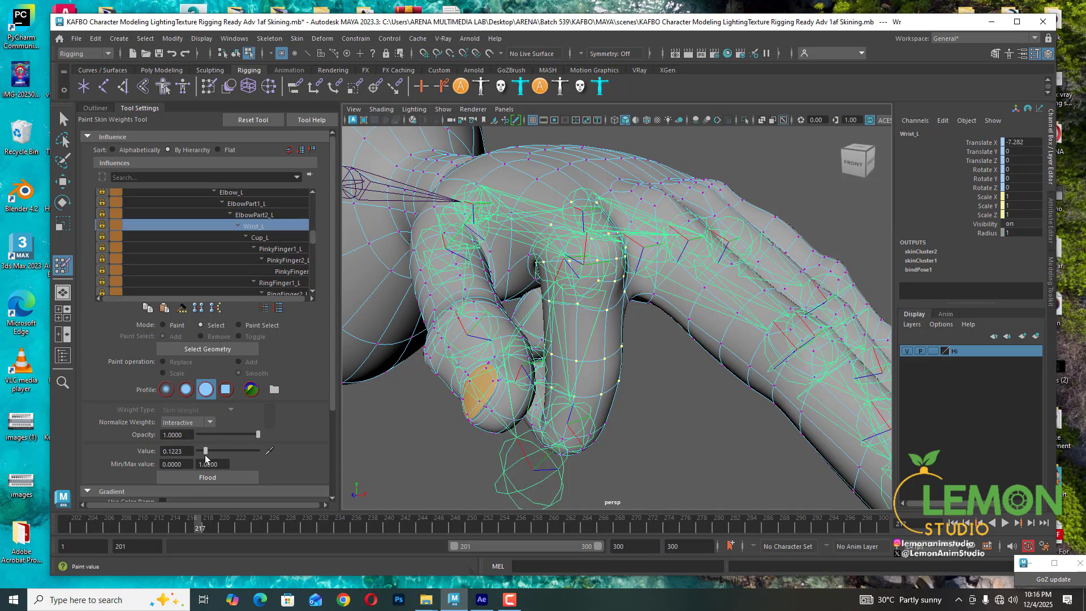
drag(205, 452, 197, 453)
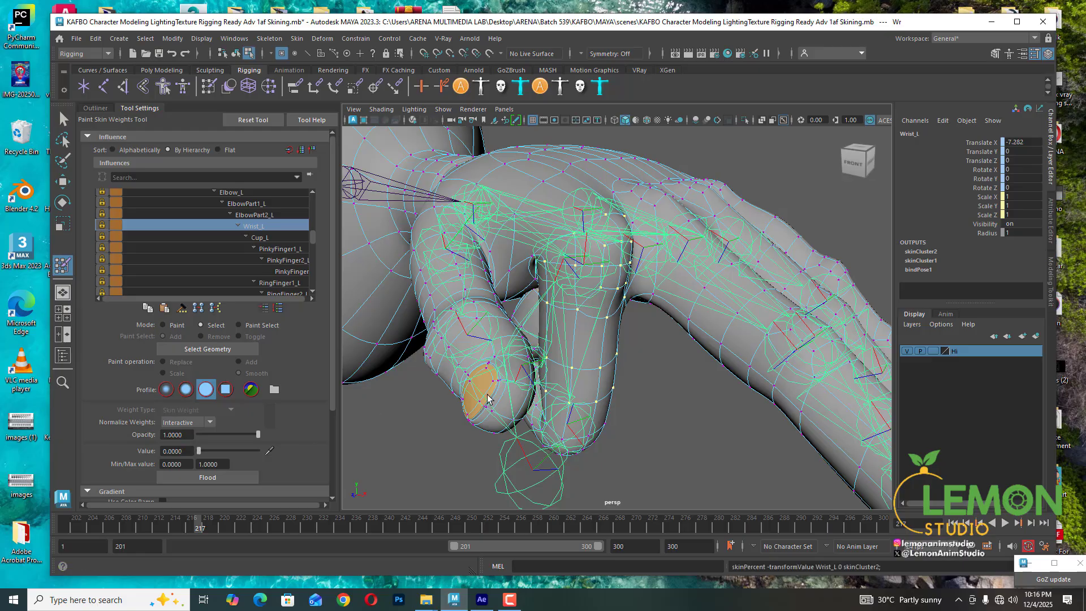
- Check the neighbouring finger influences and set the selected vertices' MiddleFinger1_L weight to 0
alt+drag(602, 365, 645, 372)
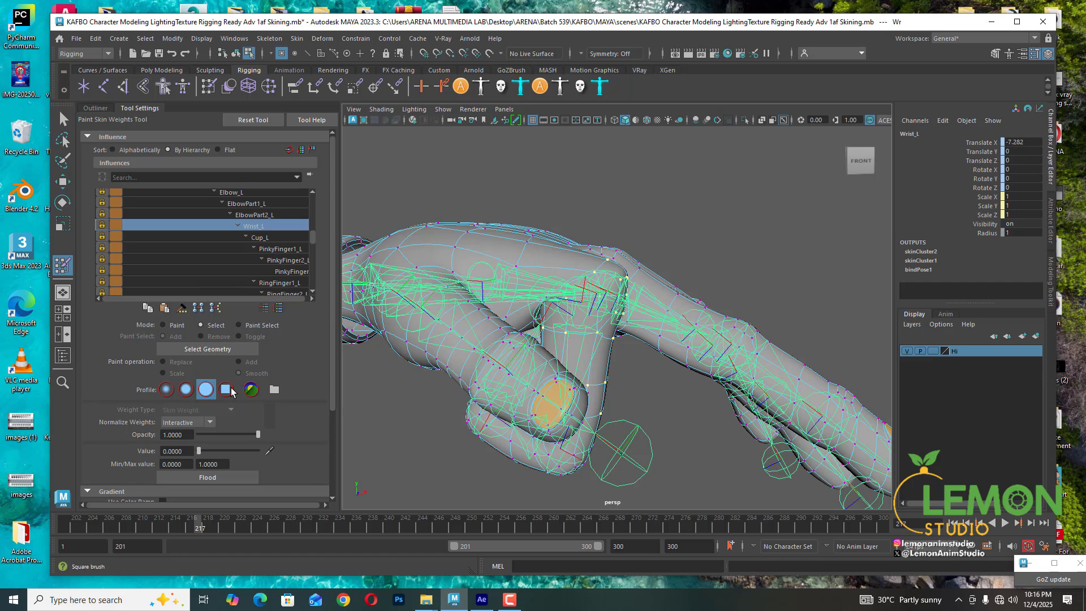
scroll(307, 253, down, 2)
click(274, 272)
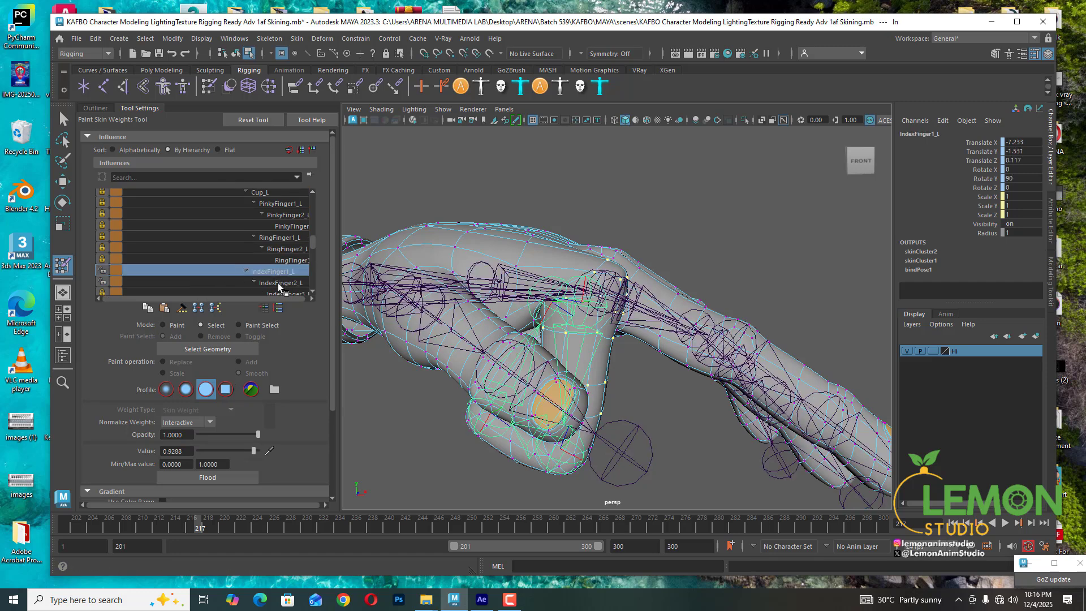
click(279, 284)
click(290, 294)
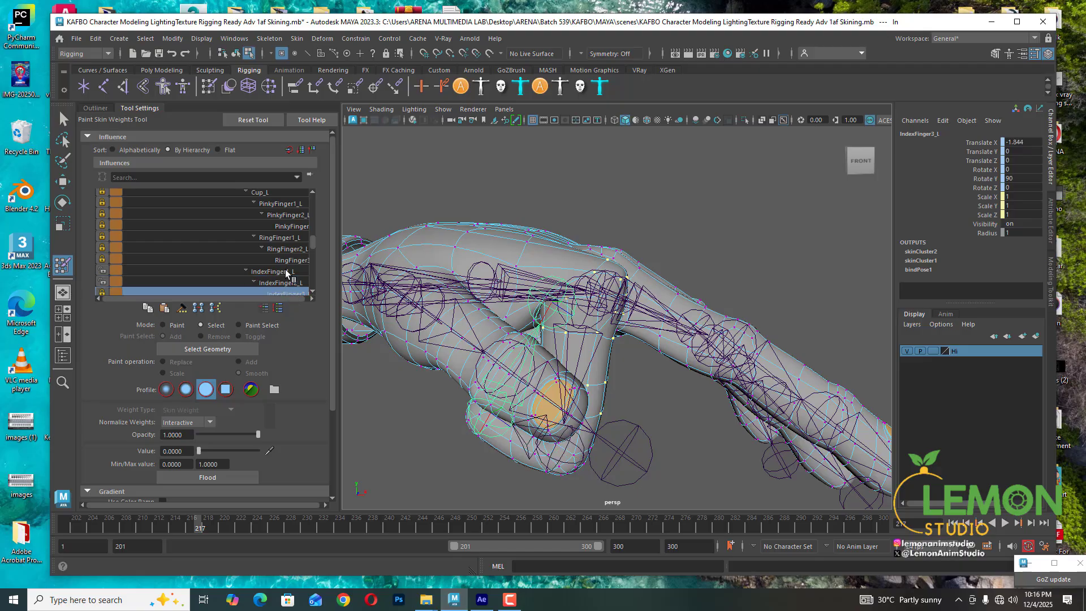
scroll(288, 276, down, 1)
click(287, 271)
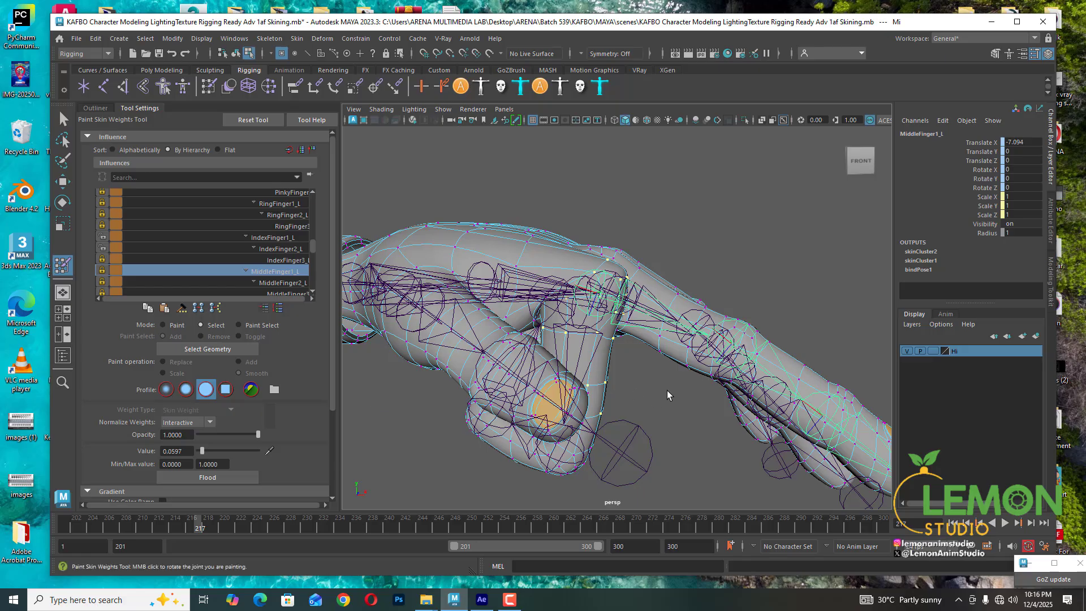
alt+drag(668, 396, 572, 394)
drag(202, 450, 183, 450)
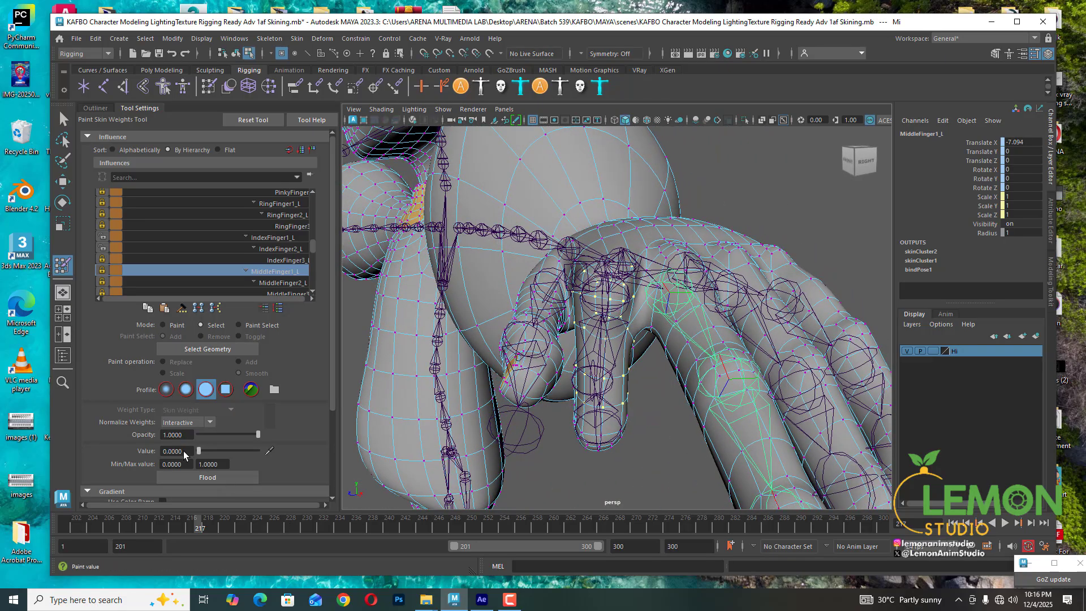
- Step through the index, middle and thumb influences and set the selected vertices' ThumbFinger2_L weight to 0
click(280, 248)
click(281, 239)
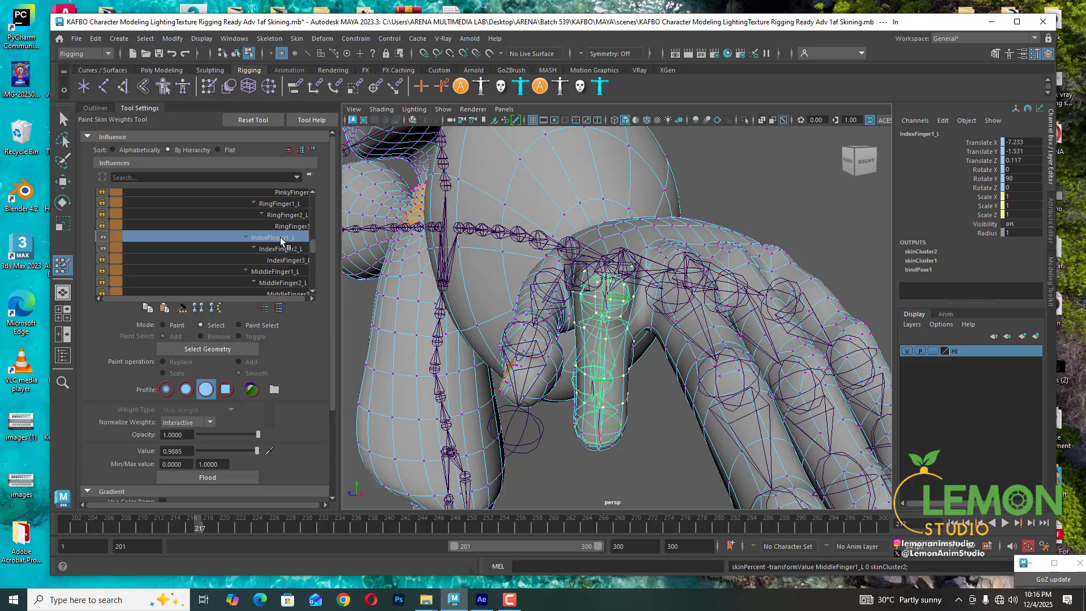
click(283, 256)
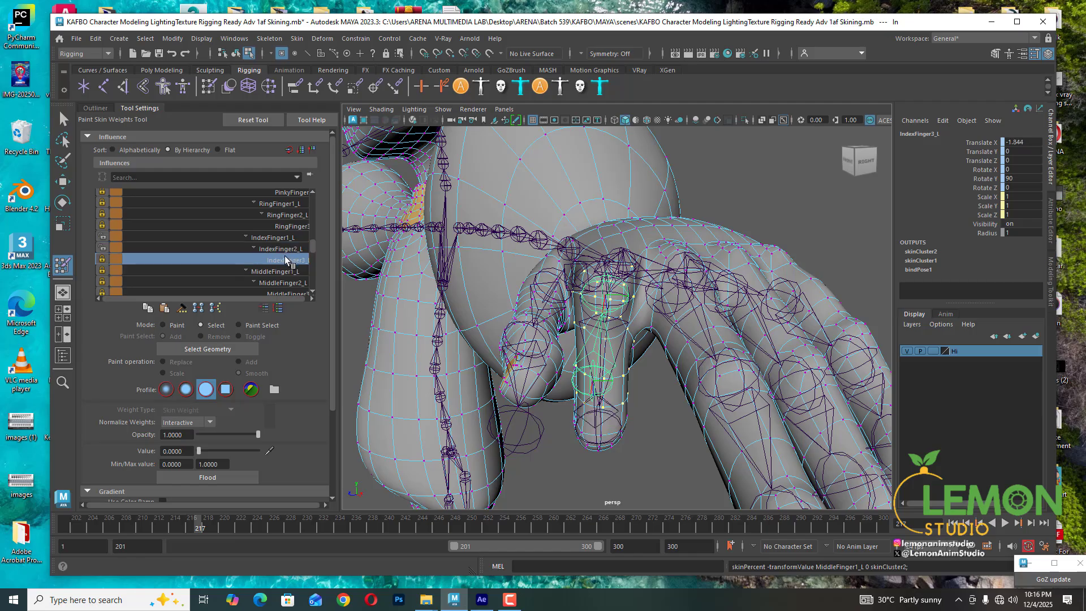
click(280, 274)
click(281, 289)
scroll(281, 287, down, 2)
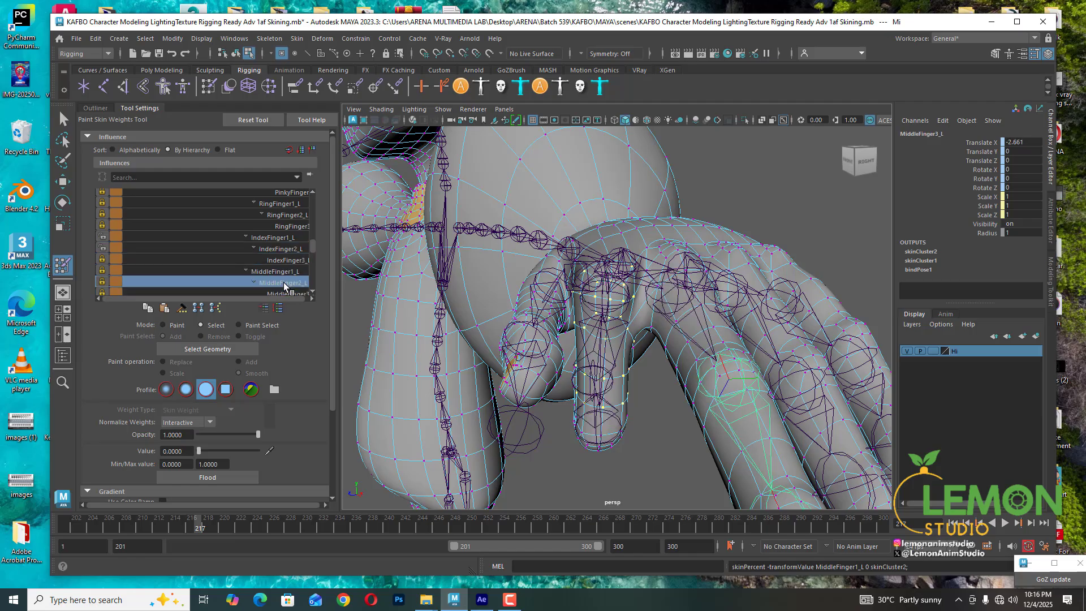
click(285, 271)
click(285, 271)
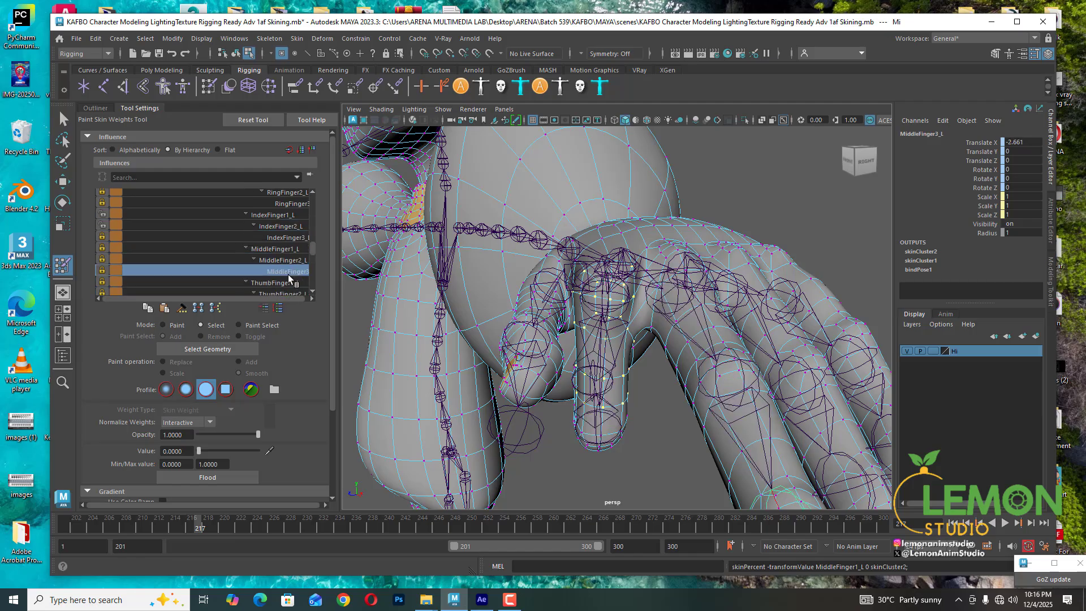
click(289, 283)
click(287, 293)
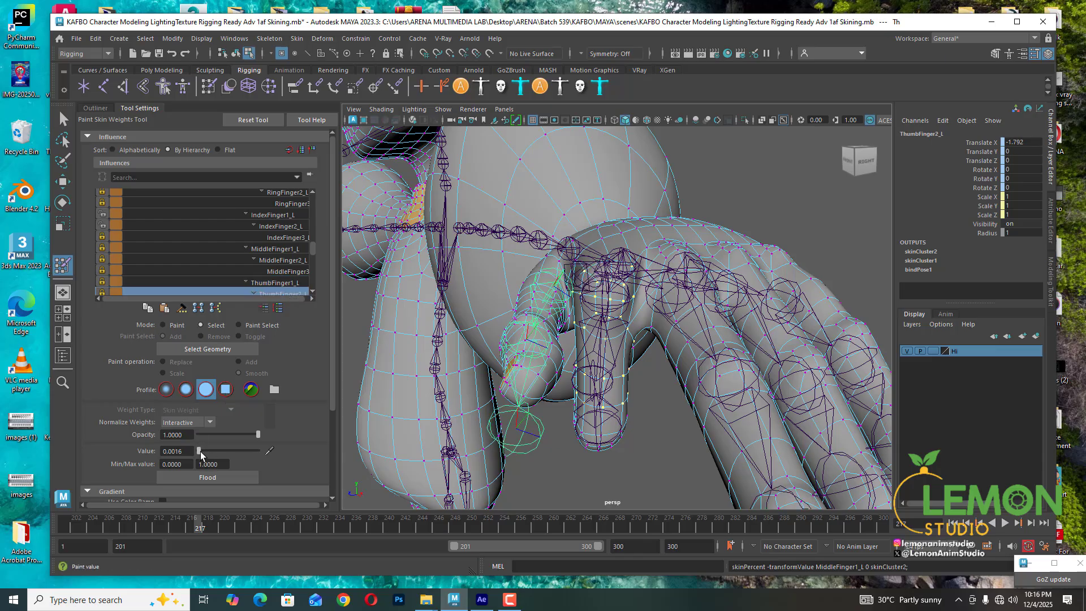
drag(200, 451, 185, 451)
- Set the selected vertices' ThumbFinger3_L weight to 0 and reselect the IndexFinger1_L influence
scroll(263, 244, up, 2)
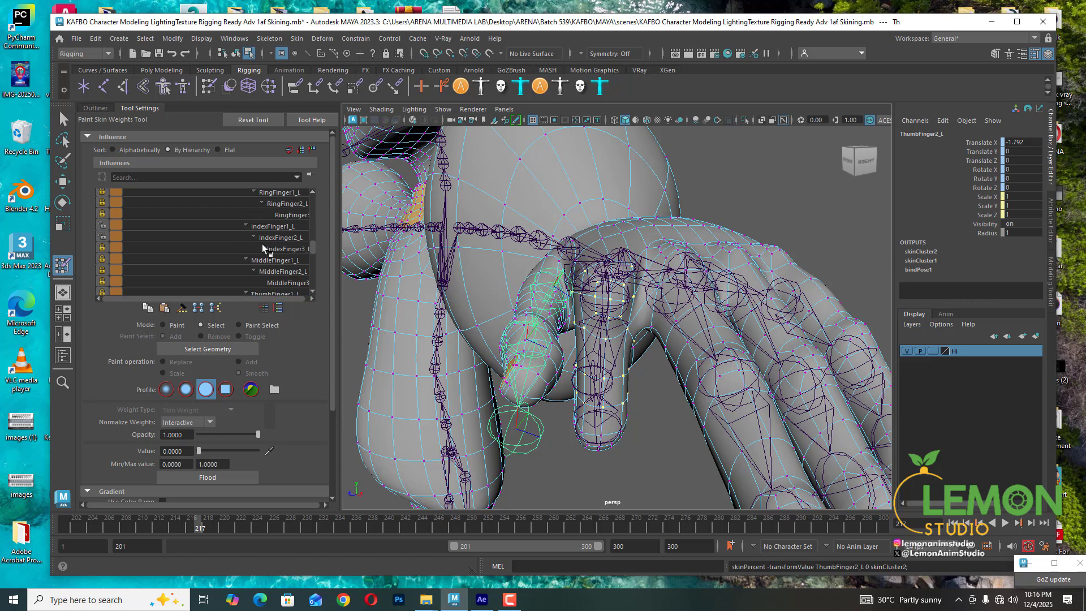
click(275, 237)
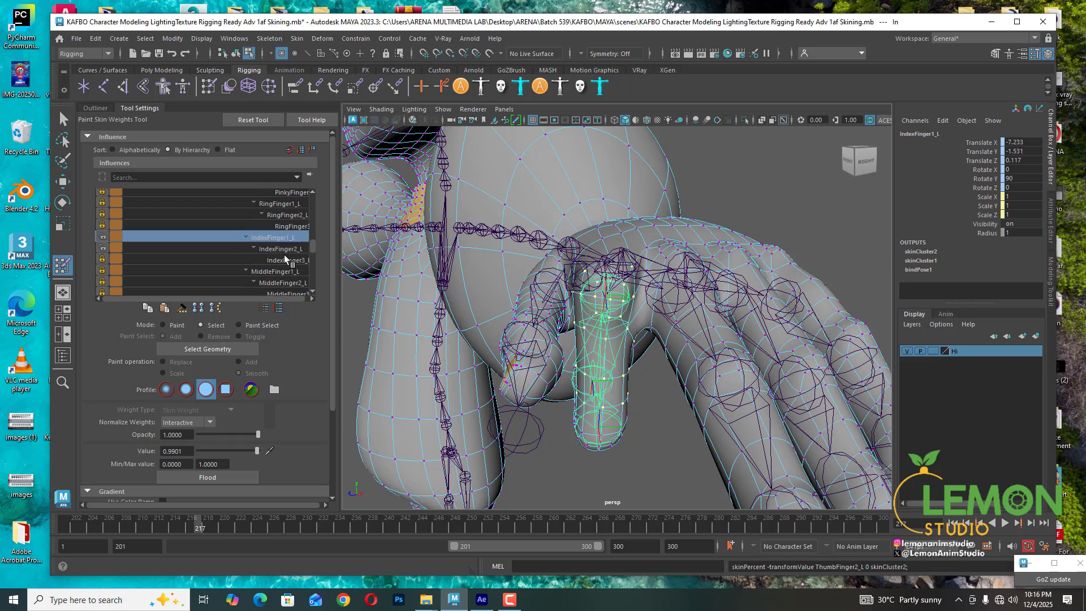
scroll(285, 259, down, 4)
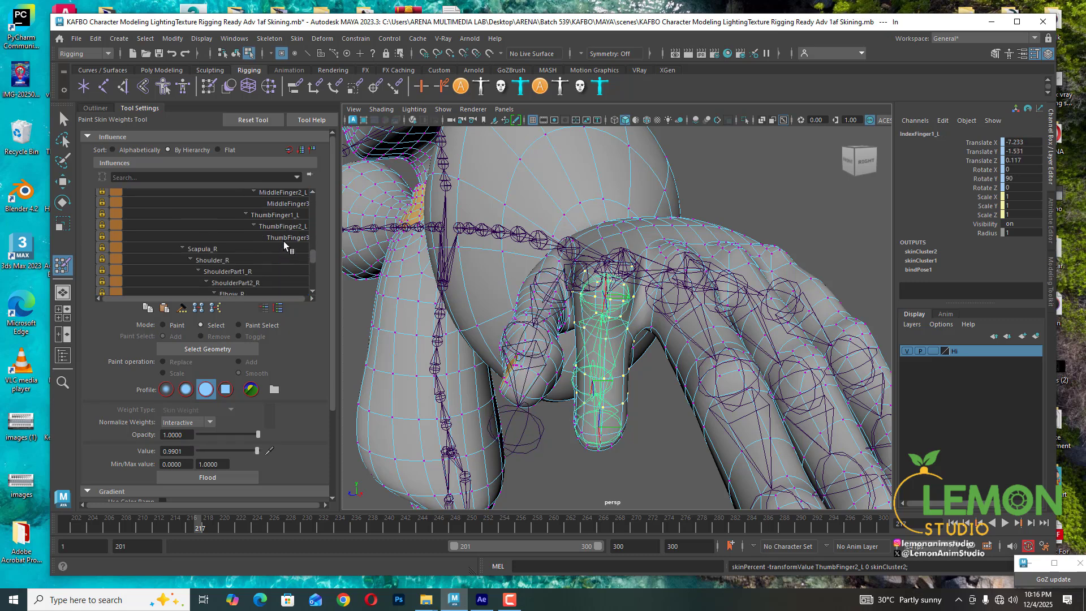
click(283, 242)
click(284, 233)
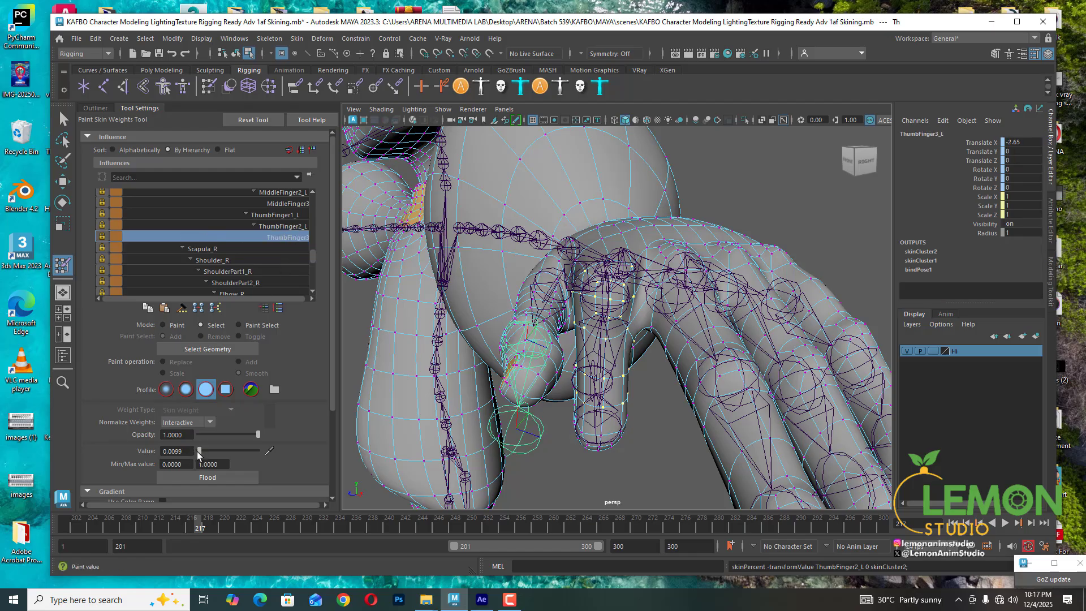
drag(198, 455, 181, 454)
scroll(274, 238, up, 2)
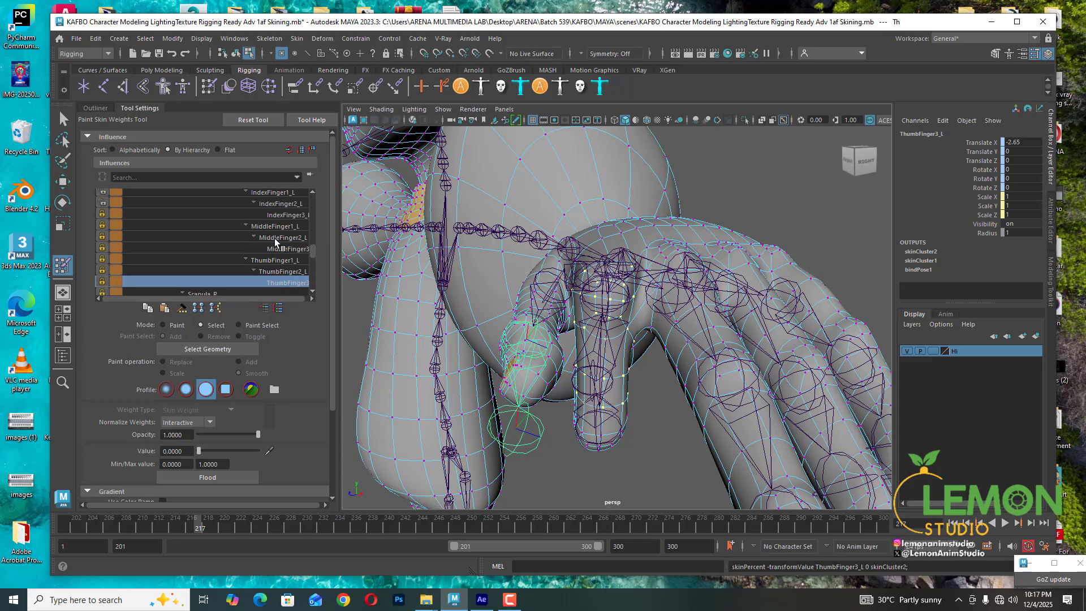
scroll(275, 242, up, 1)
click(276, 218)
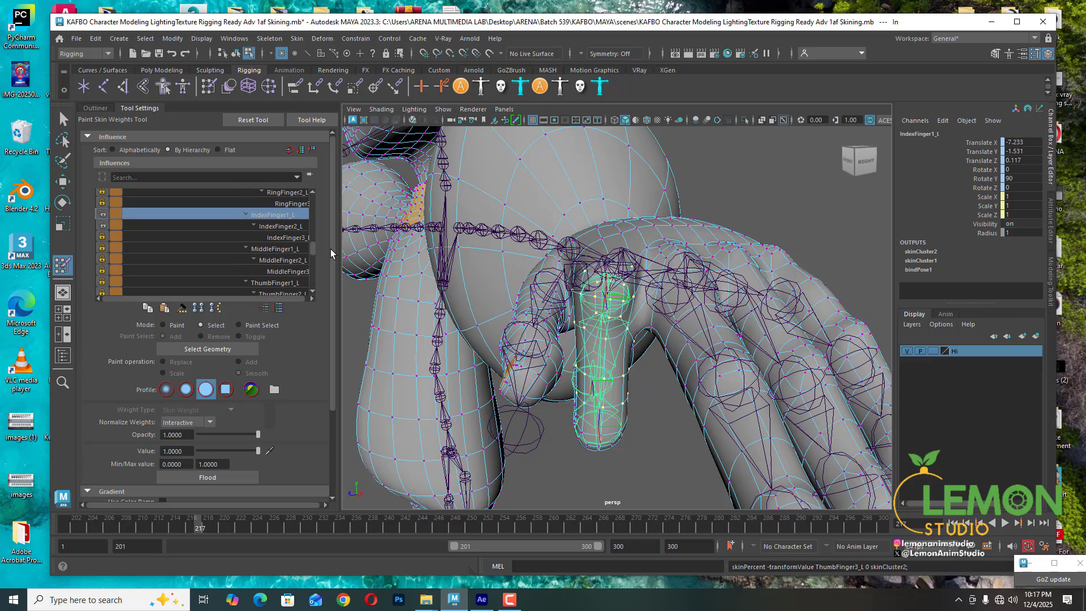
- Examine the bent index finger's deformation from several angles
alt+drag(694, 376, 716, 378)
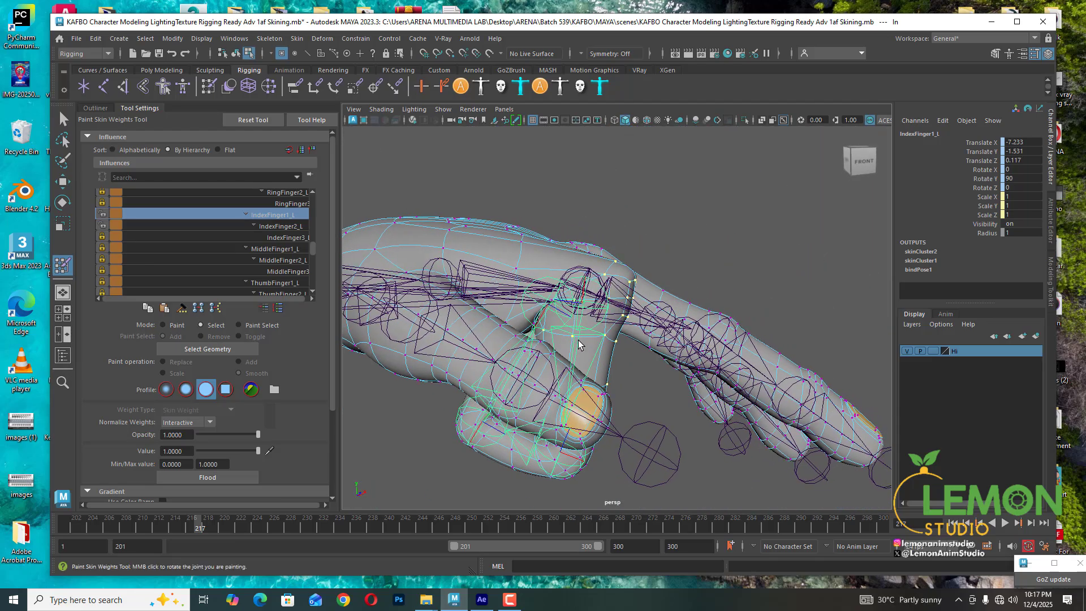
alt+drag(607, 342, 589, 335)
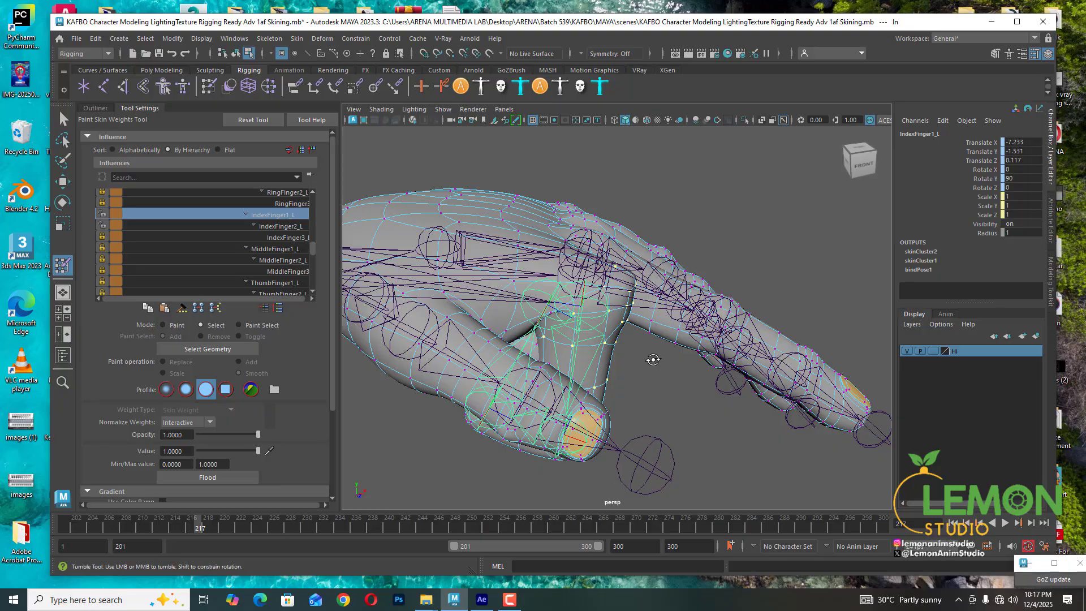
alt+drag(650, 358, 622, 308)
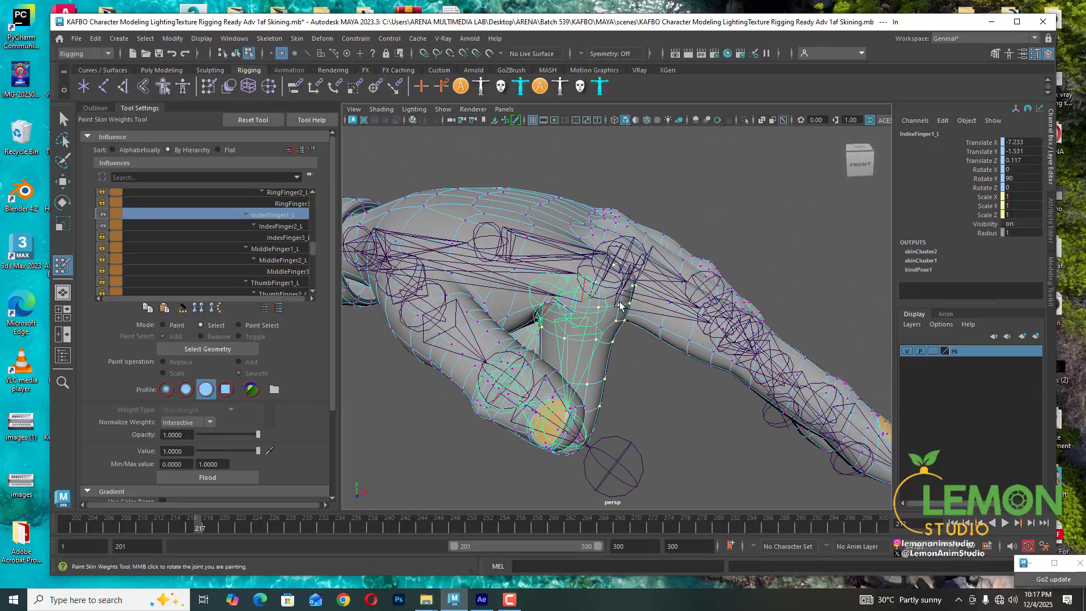
alt+middle_drag(622, 308, 610, 360)
alt+drag(608, 324, 604, 341)
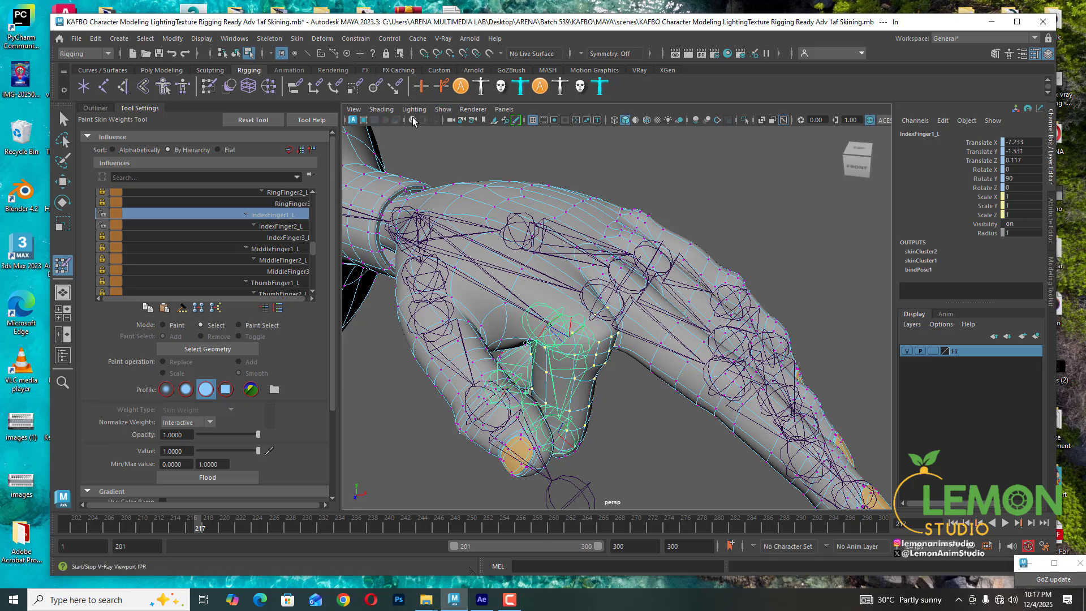
- Hide joints in the viewport and clear the selection to inspect the index finger's mesh deformation
click(445, 111)
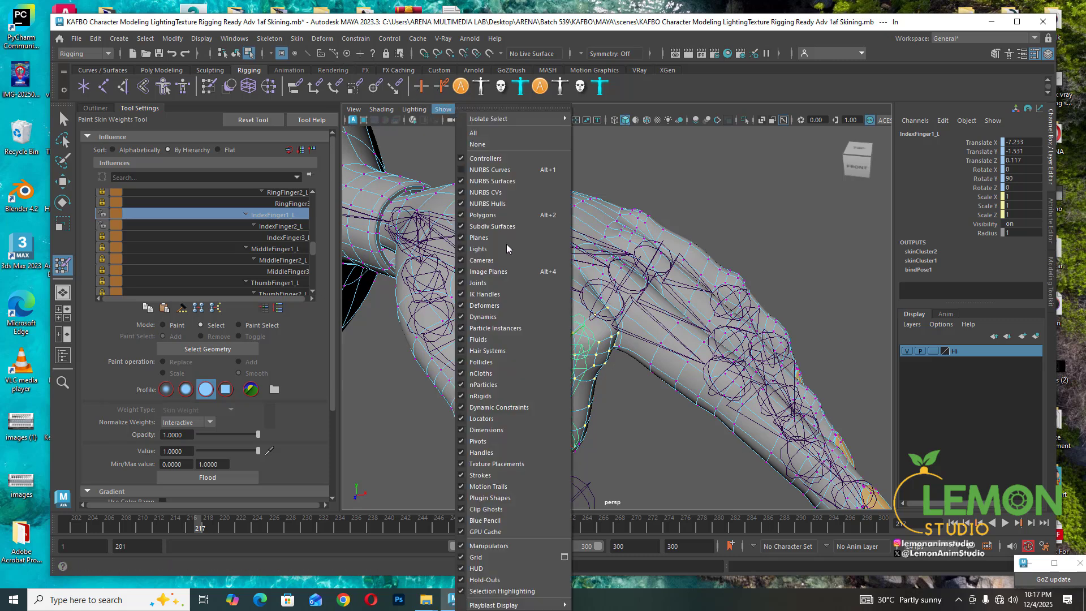
click(475, 282)
alt+drag(620, 310, 572, 329)
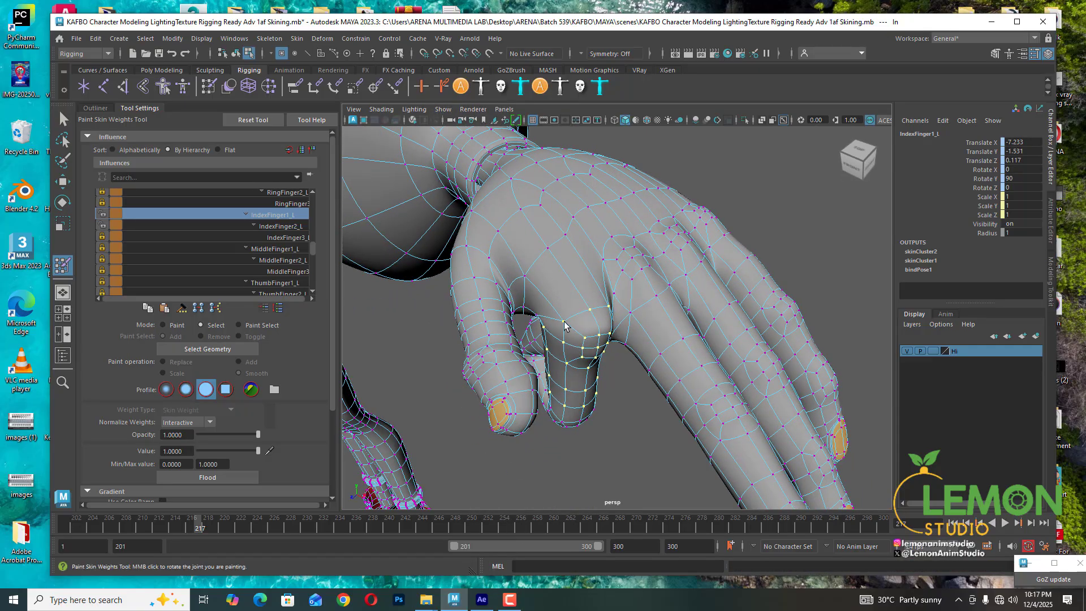
click(564, 325)
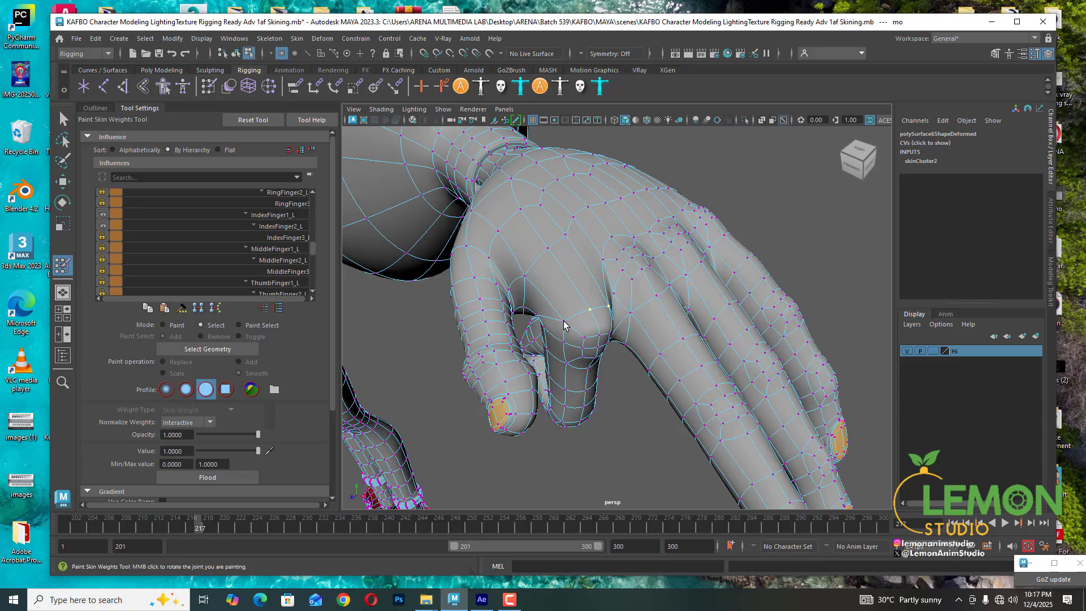
mouse_move(564, 325)
alt+mouse_down()
mouse_move(594, 337)
mouse_move(572, 344)
mouse_move(578, 335)
alt+mouse_up()
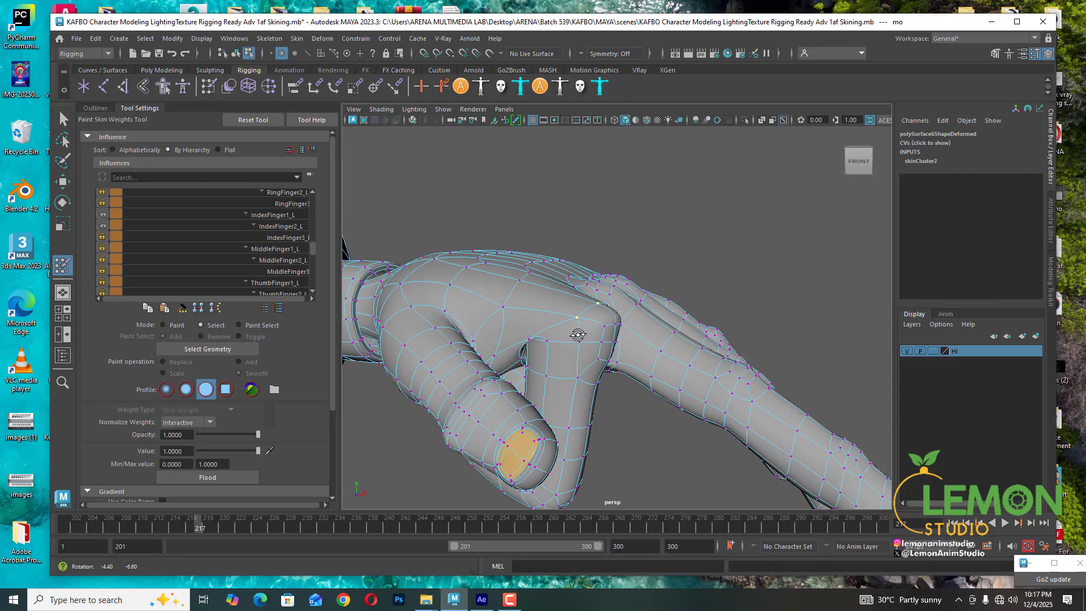
- Select a ring of vertices at the base of the index finger and inspect them in isolation from several angles
click(181, 526)
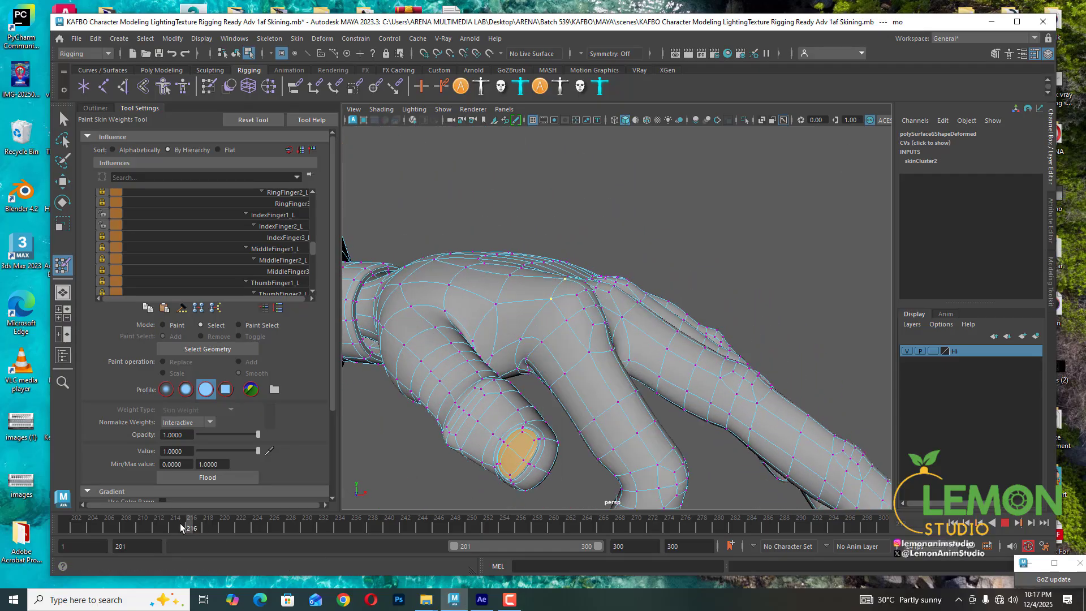
drag(181, 527, 176, 526)
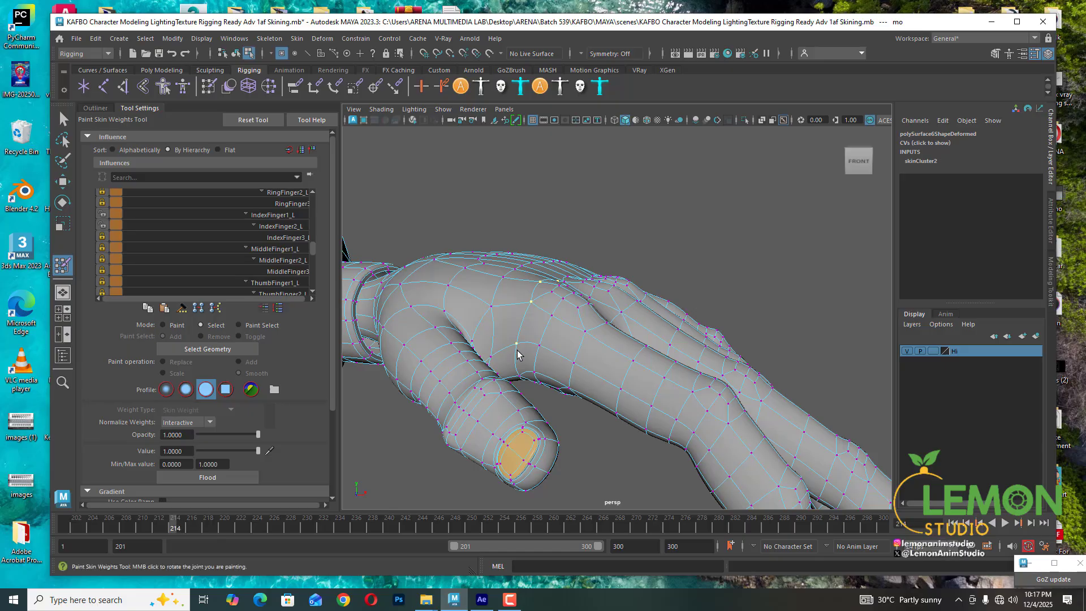
mouse_move(520, 378)
alt+mouse_down()
mouse_move(552, 342)
mouse_move(538, 315)
mouse_move(523, 374)
alt+mouse_up()
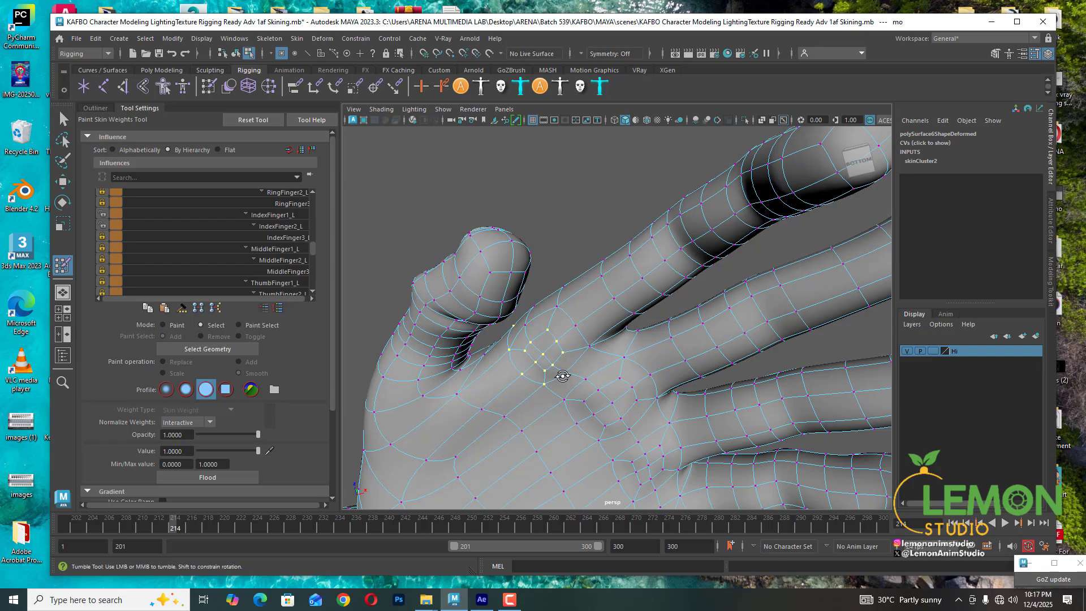
alt+drag(555, 375, 606, 300)
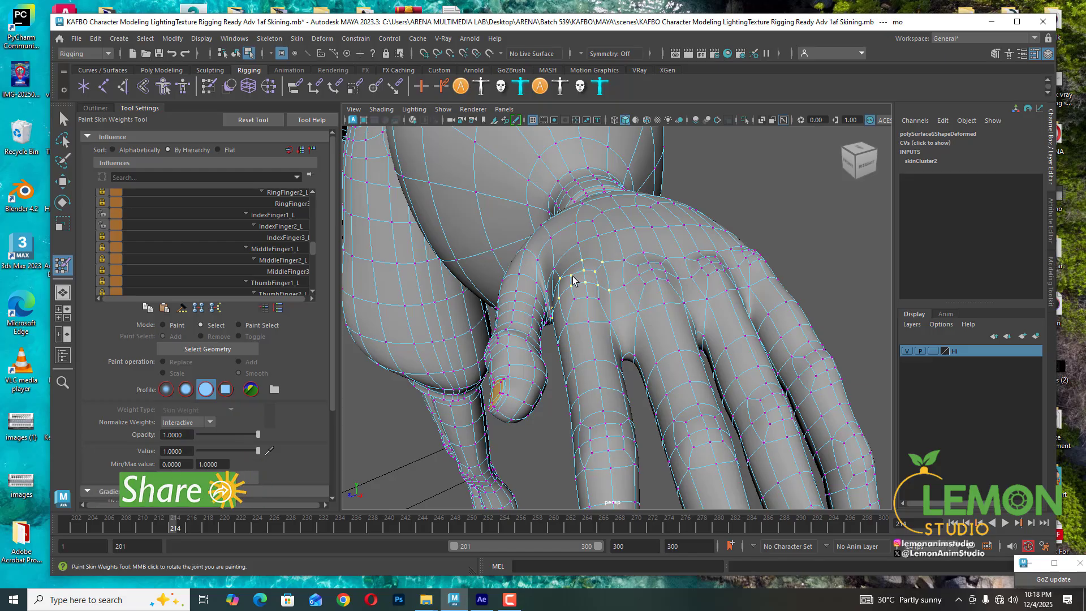
alt+drag(641, 351, 616, 345)
key(ctrl+1)
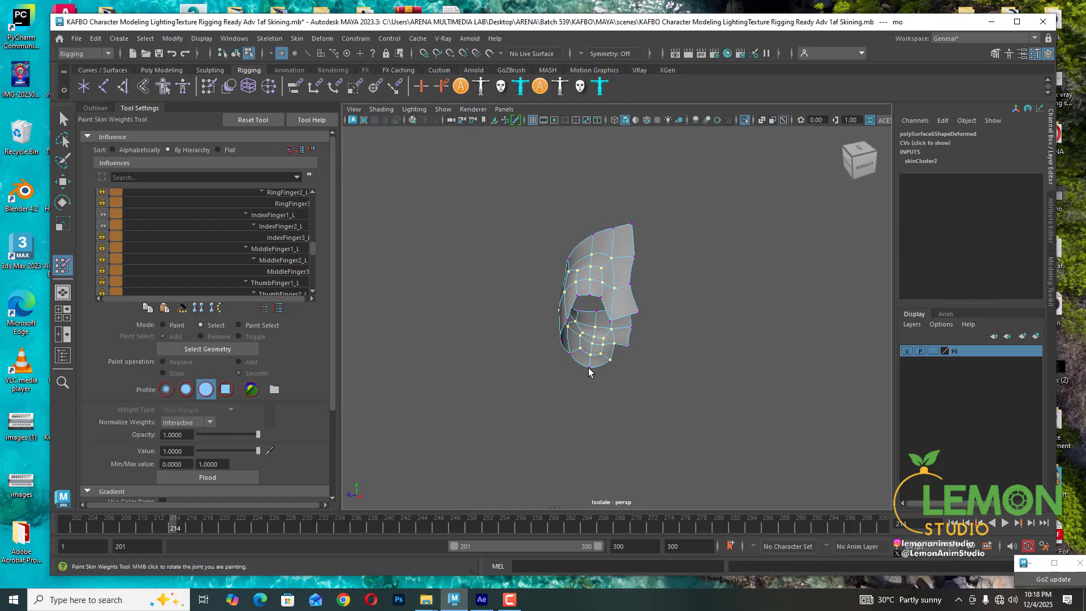
mouse_move(570, 361)
alt+mouse_down()
mouse_move(643, 364)
mouse_move(623, 376)
mouse_move(575, 321)
alt+mouse_up()
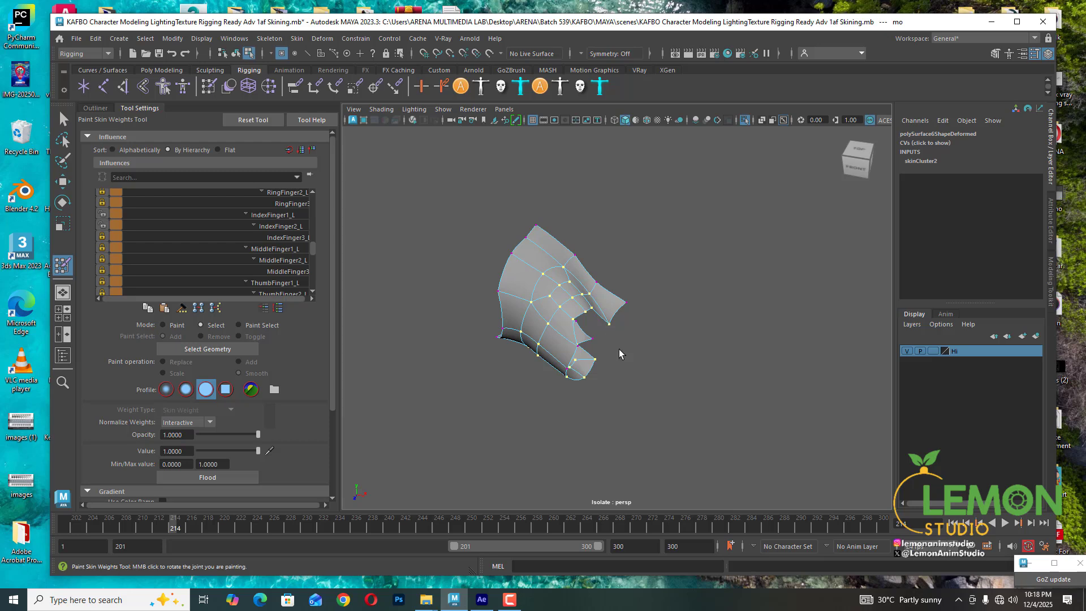
alt+drag(620, 354, 569, 367)
key(ctrl+1)
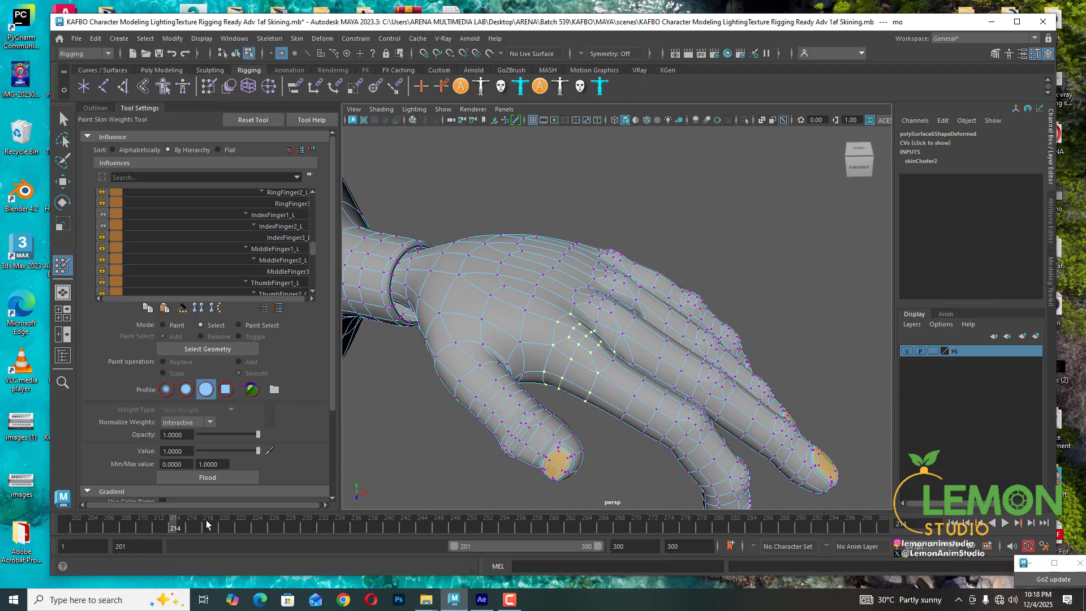
drag(174, 527, 192, 527)
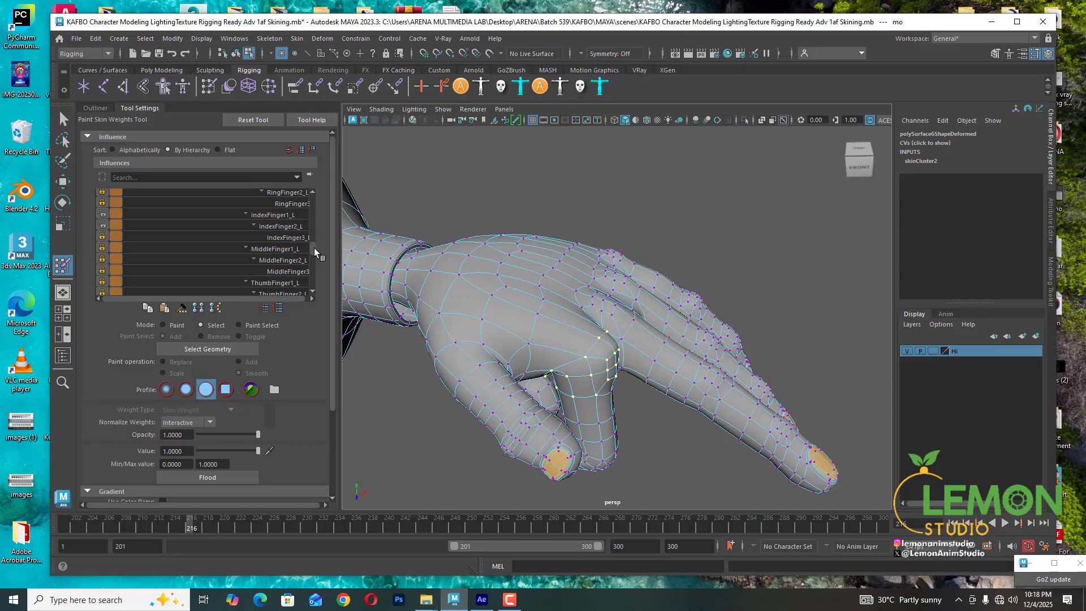
- Pick the Wrist_L influence, switch to Paint mode and flood the selected base vertices repeatedly
click(104, 226)
scroll(249, 233, up, 2)
scroll(286, 252, up, 5)
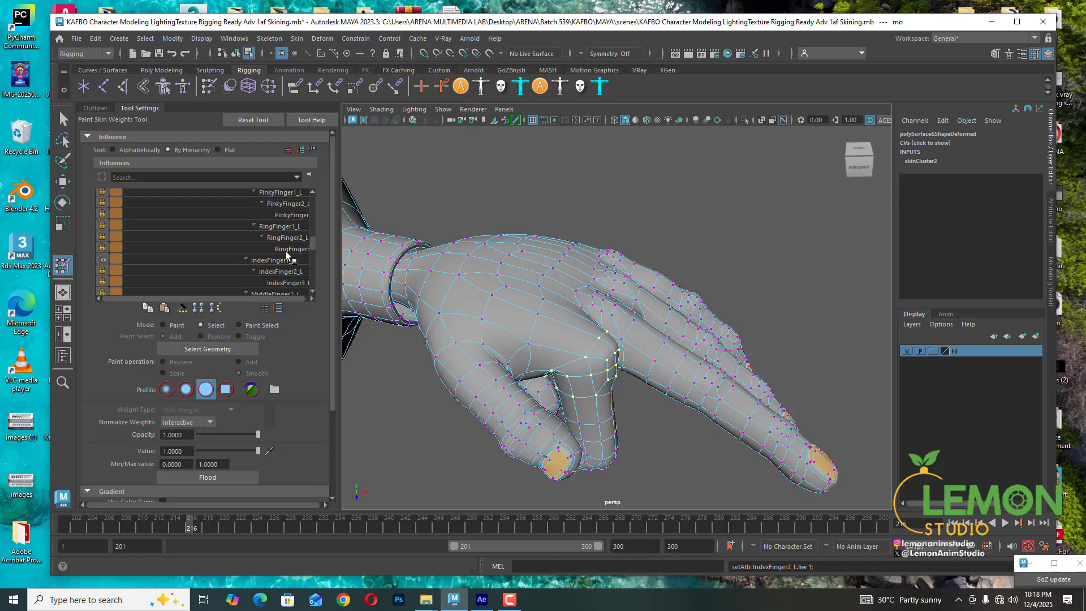
click(259, 207)
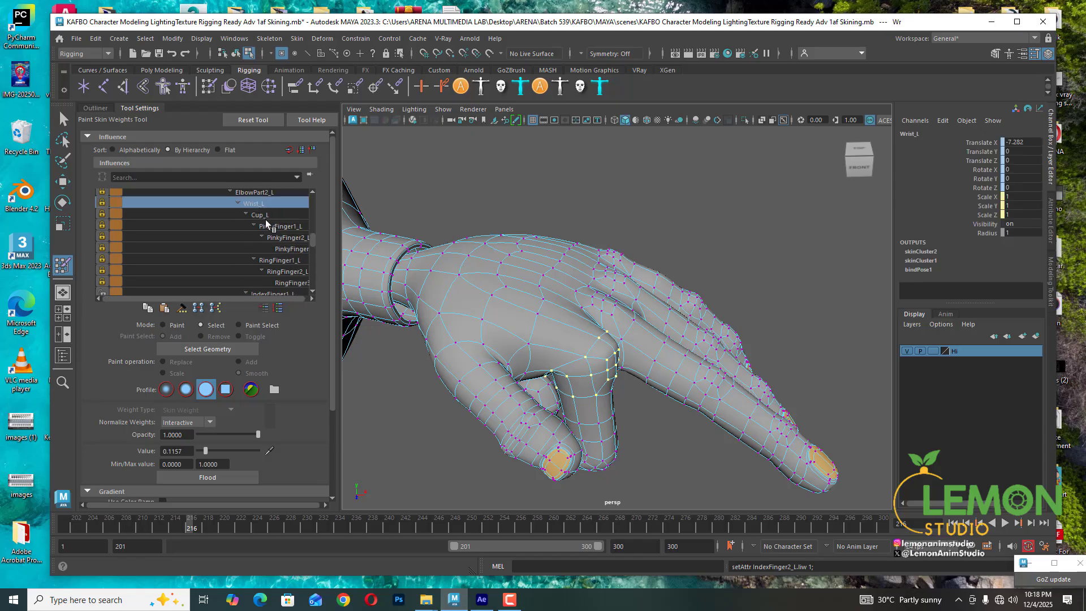
click(103, 203)
click(177, 327)
mouse_move(565, 362)
alt+mouse_down()
mouse_move(634, 391)
mouse_move(648, 416)
alt+mouse_up()
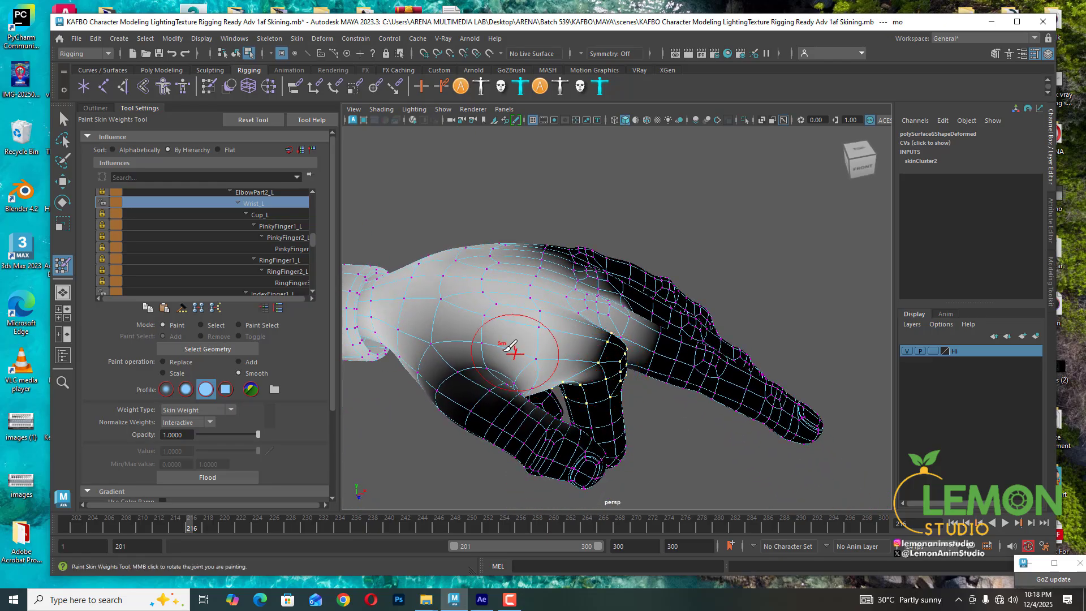
alt+right_drag(515, 351, 719, 407)
alt+drag(720, 407, 435, 430)
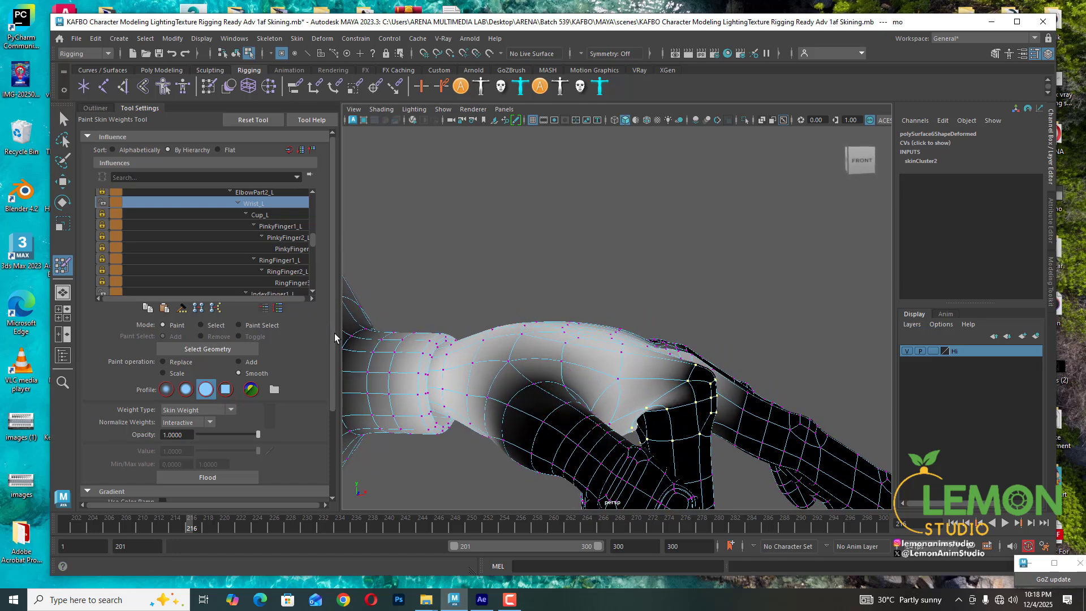
scroll(334, 337, down, 1)
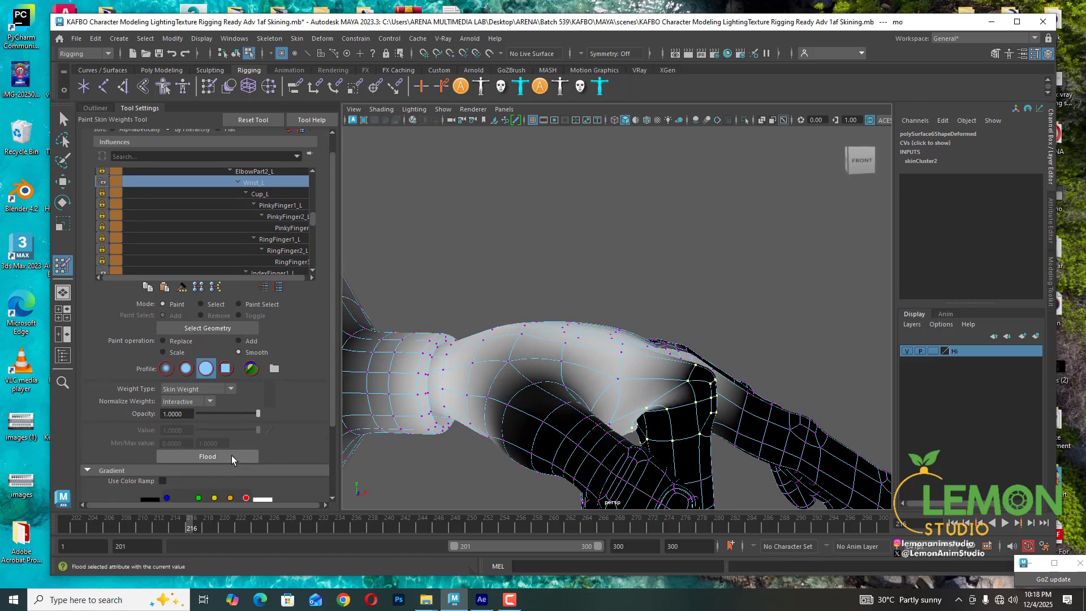
click(231, 456)
click(232, 456)
click(232, 456)
click(232, 456)
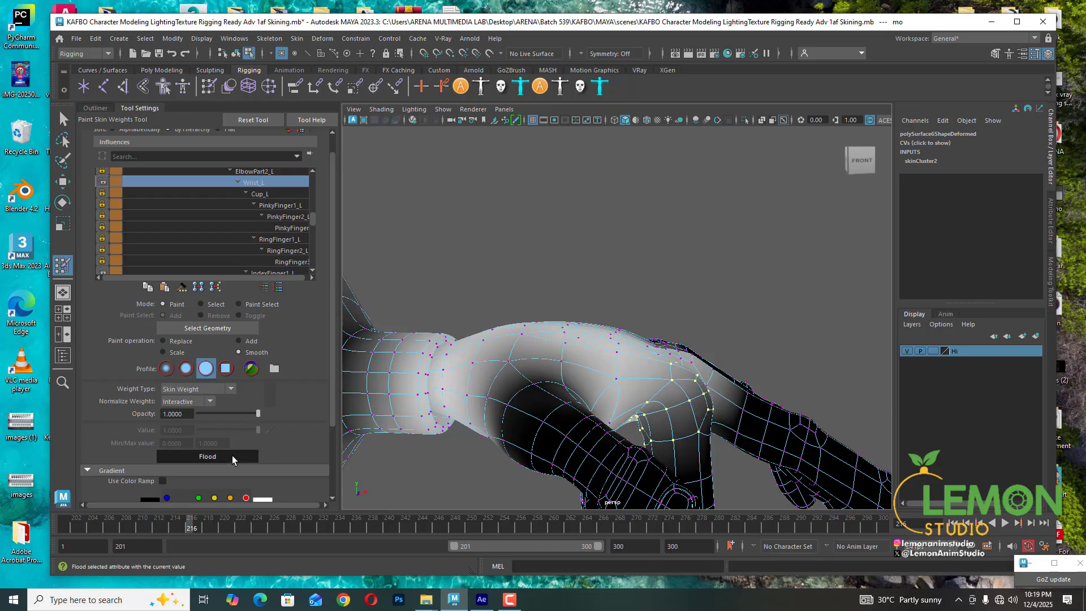
click(232, 456)
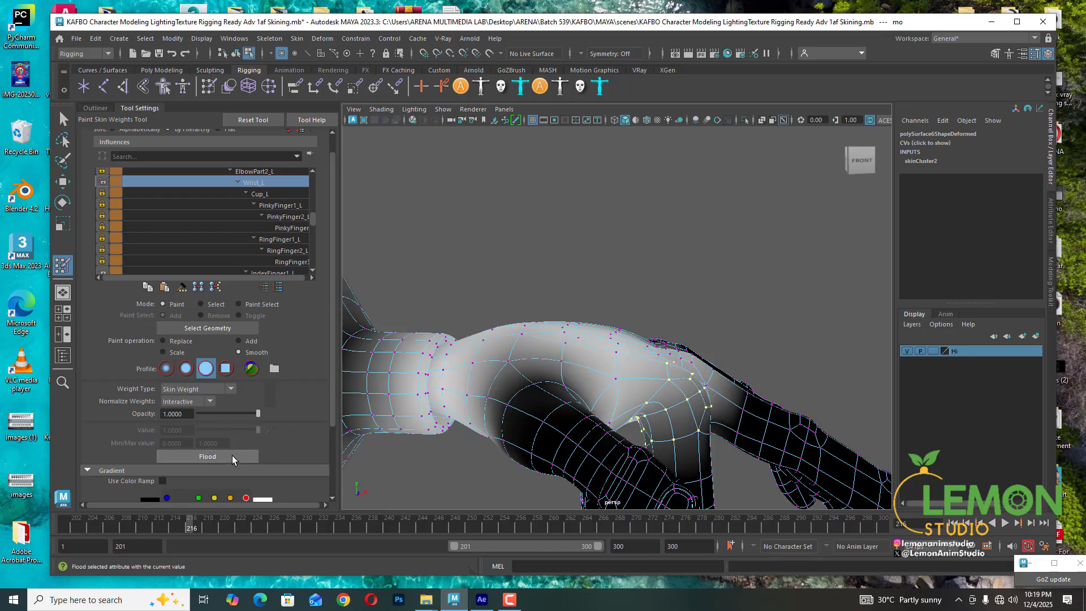
- Check the index bend at different frames and reapply the Wrist_L flood to the selected vertices
alt+drag(656, 399, 562, 368)
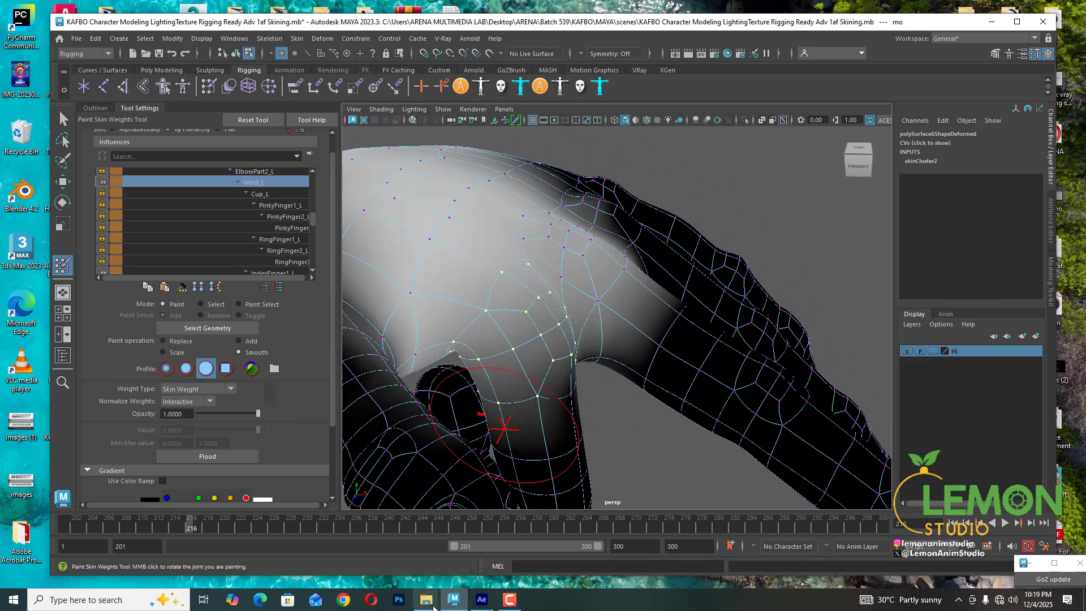
drag(190, 528, 202, 529)
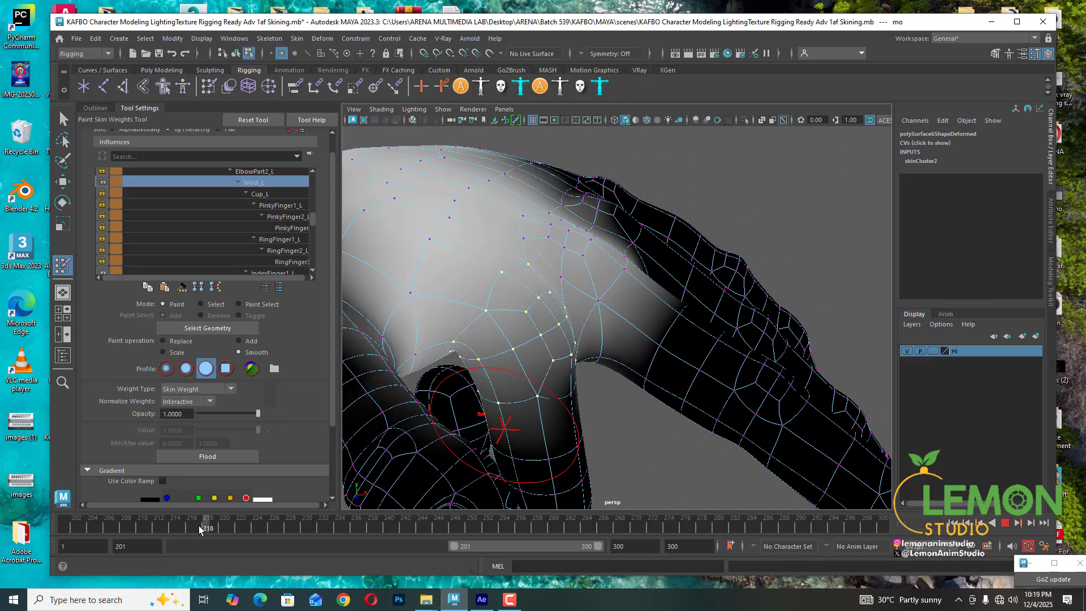
alt+drag(521, 453, 509, 385)
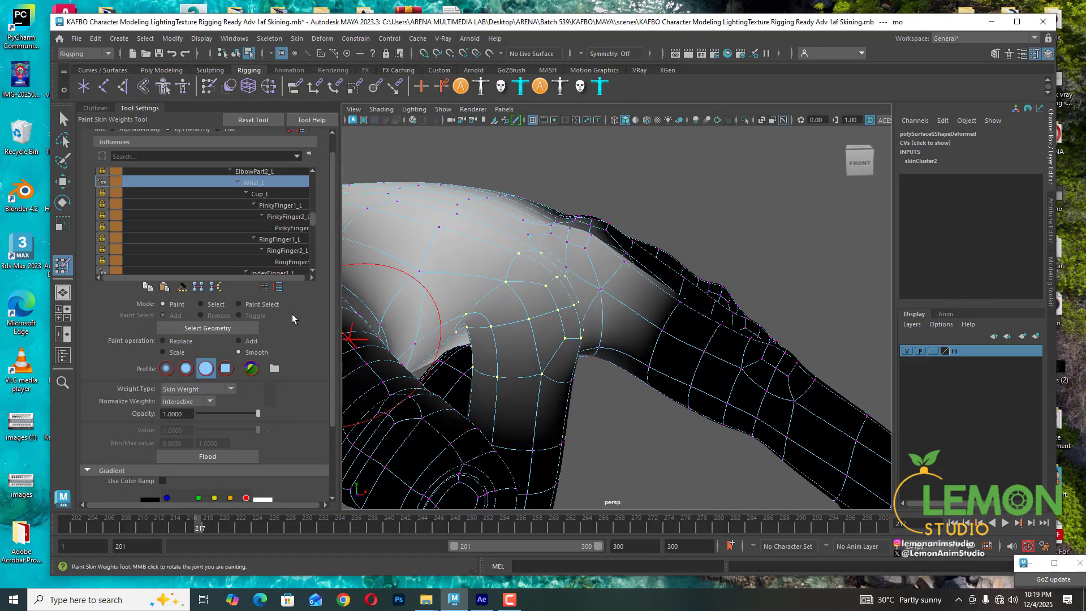
click(215, 305)
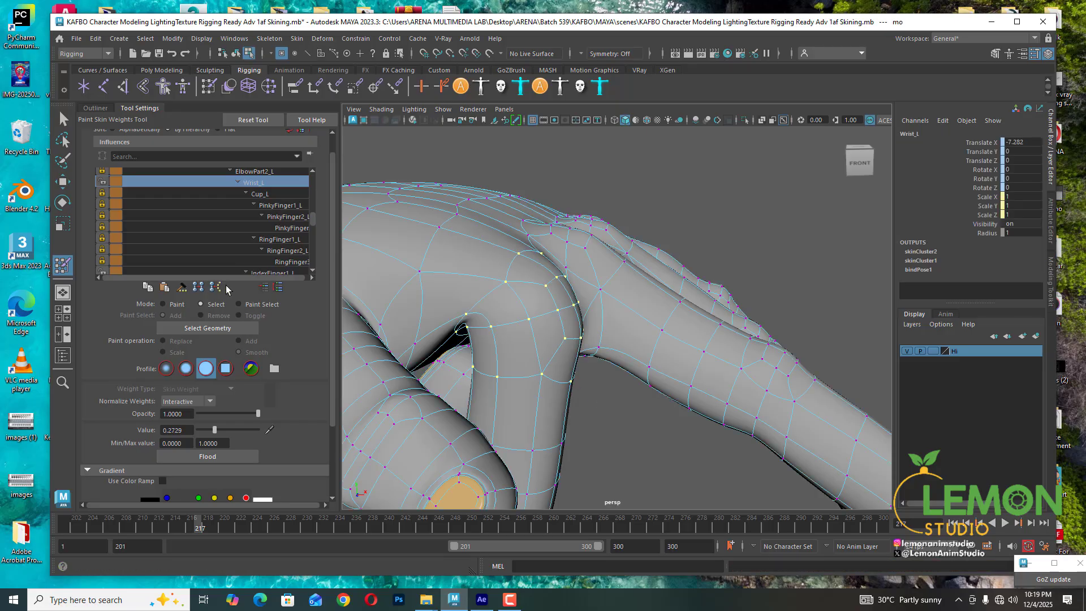
click(224, 334)
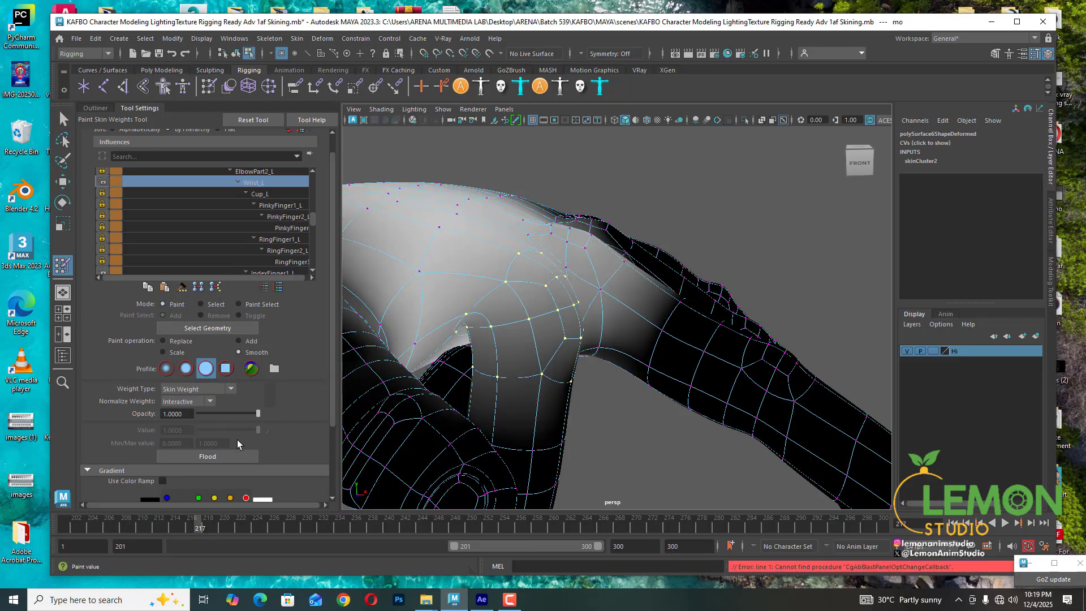
click(228, 457)
click(229, 457)
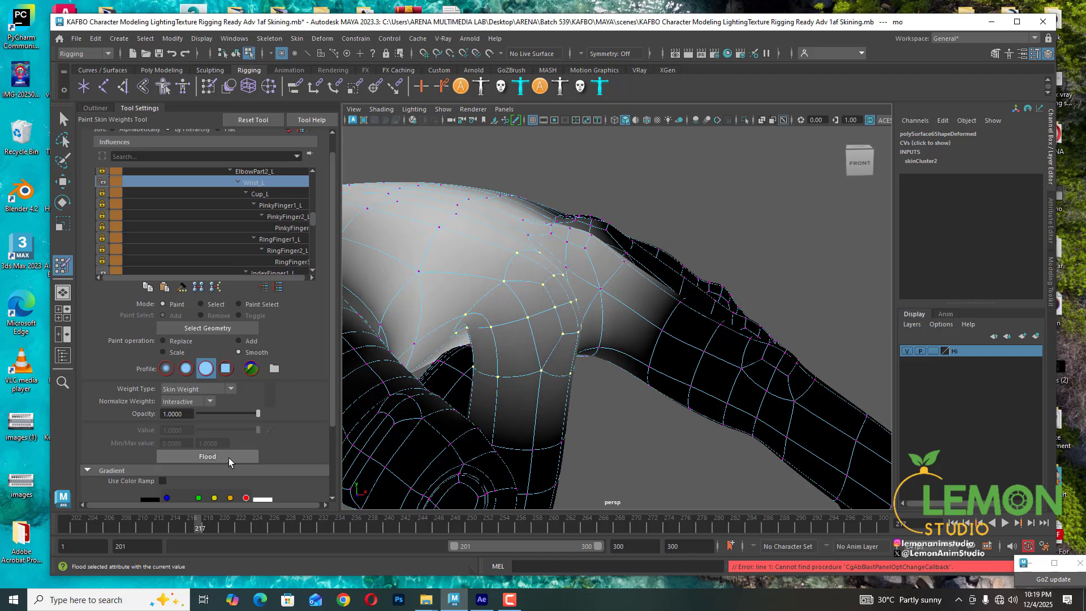
click(228, 457)
alt+drag(703, 327, 684, 344)
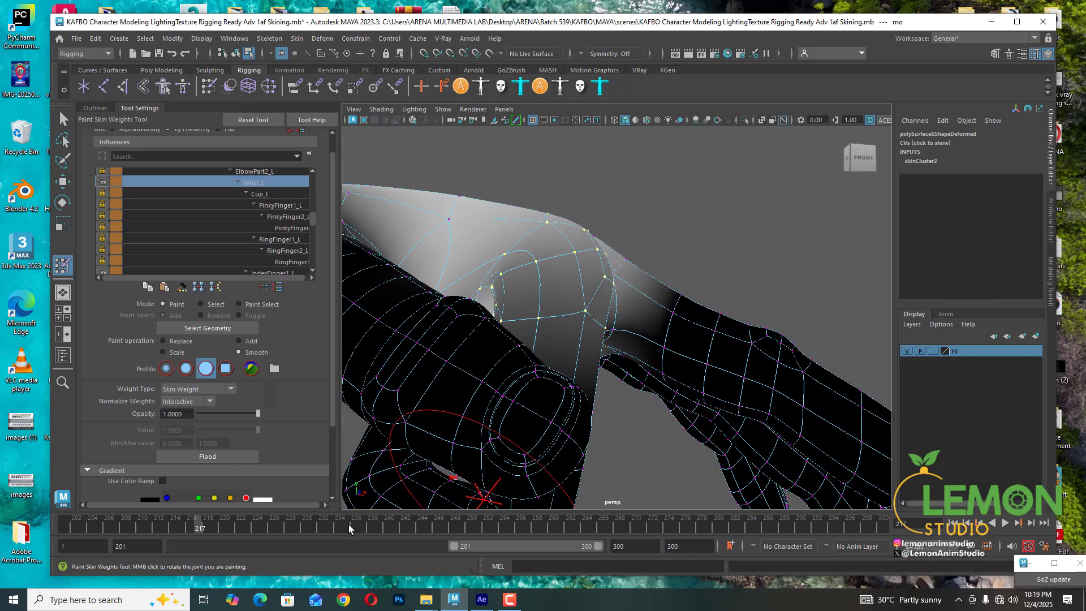
drag(213, 528, 182, 532)
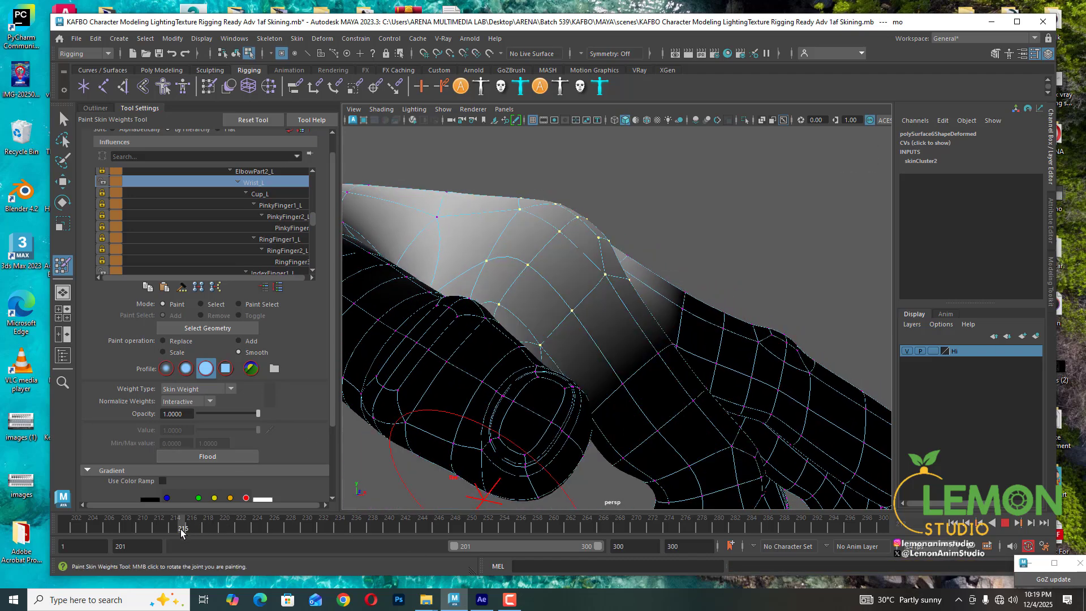
alt+drag(650, 388, 752, 381)
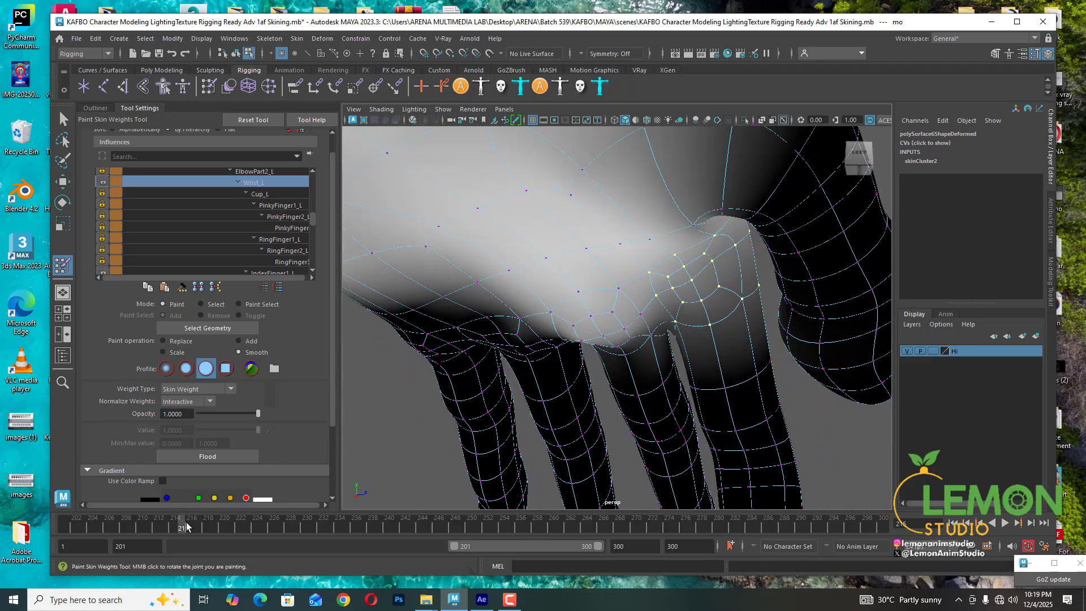
mouse_move(186, 526)
mouse_down()
mouse_move(200, 527)
mouse_move(169, 516)
mouse_up()
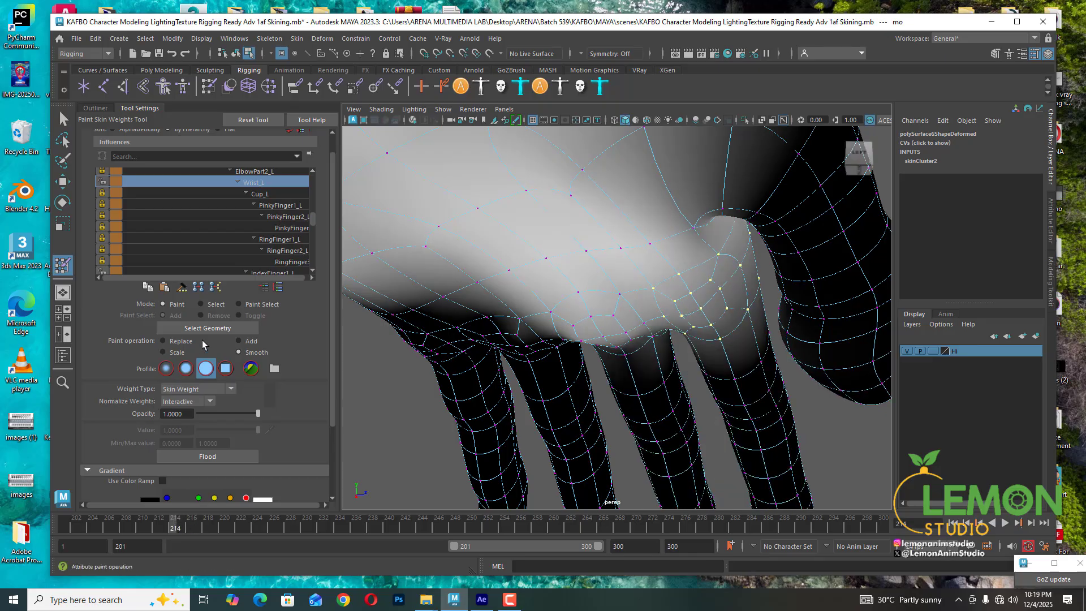
- Toggle between Select and Paint modes and flood the selected vertices' Wrist_L weight twice more
click(201, 304)
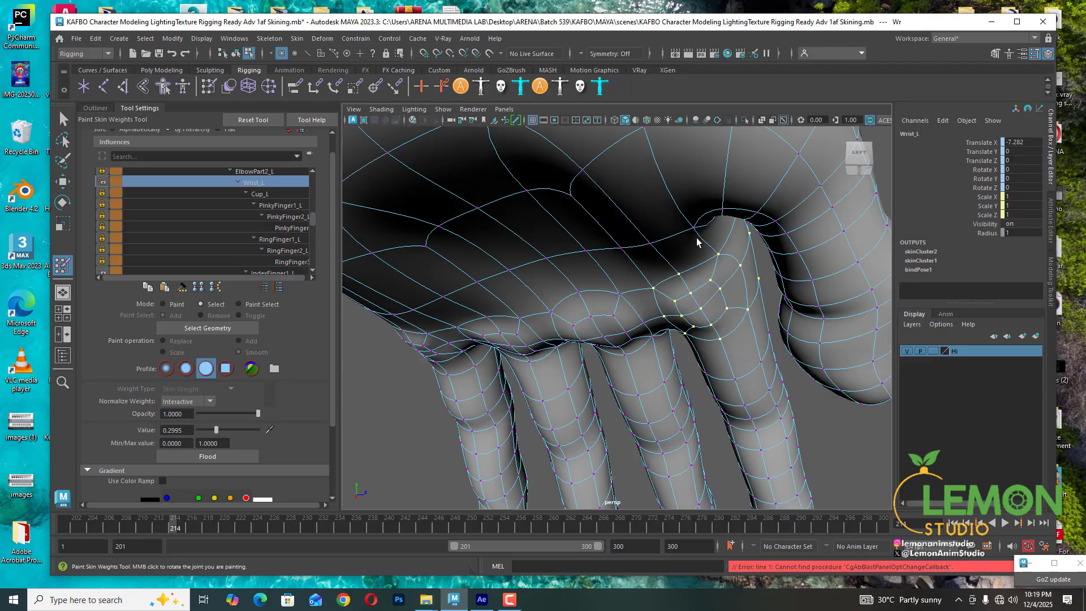
alt+drag(697, 242, 638, 249)
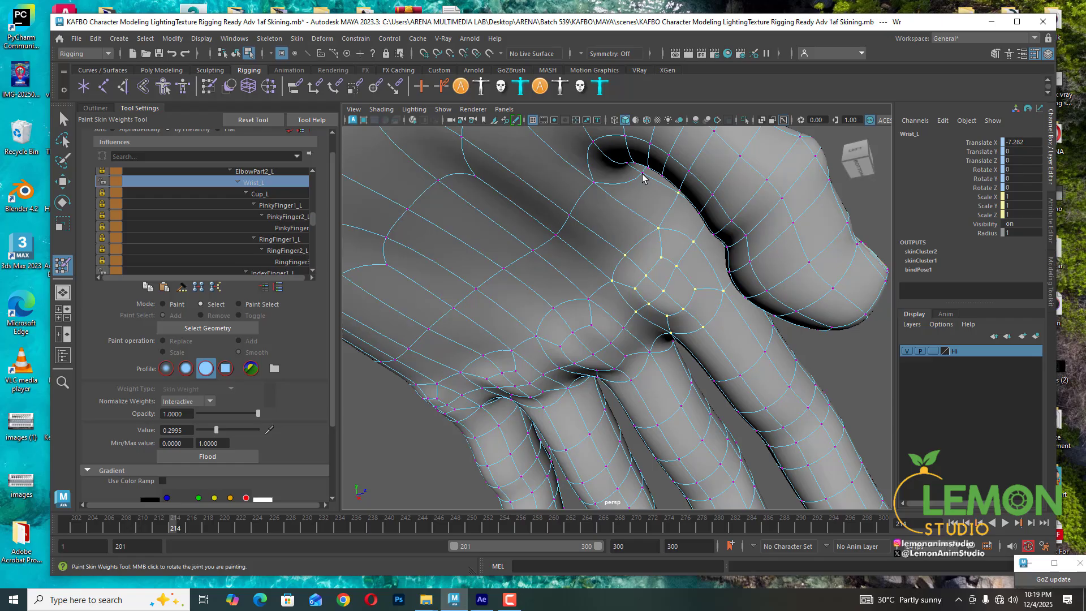
click(163, 305)
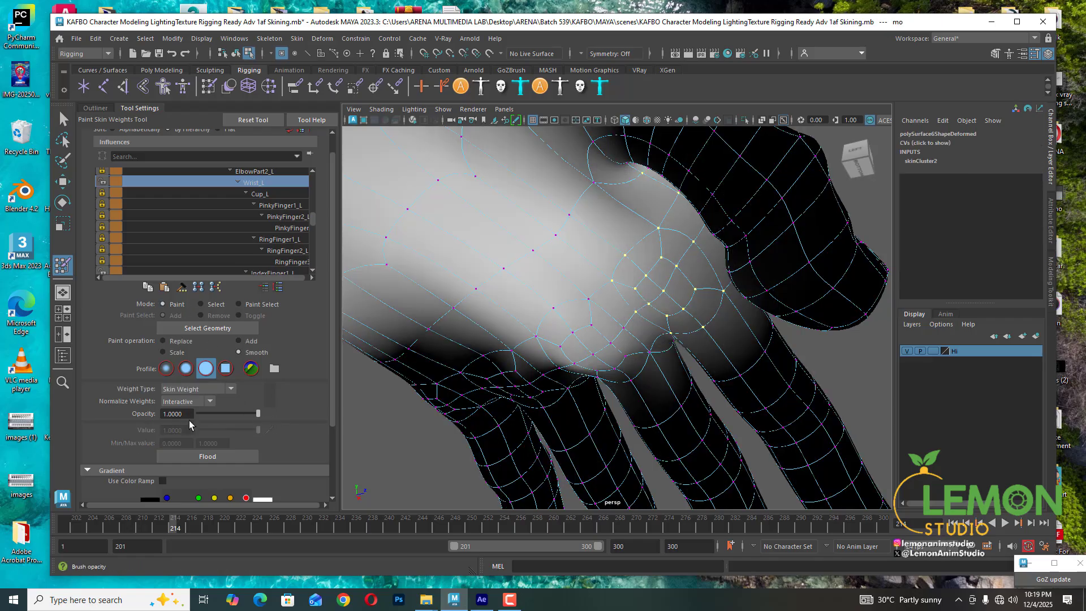
click(211, 455)
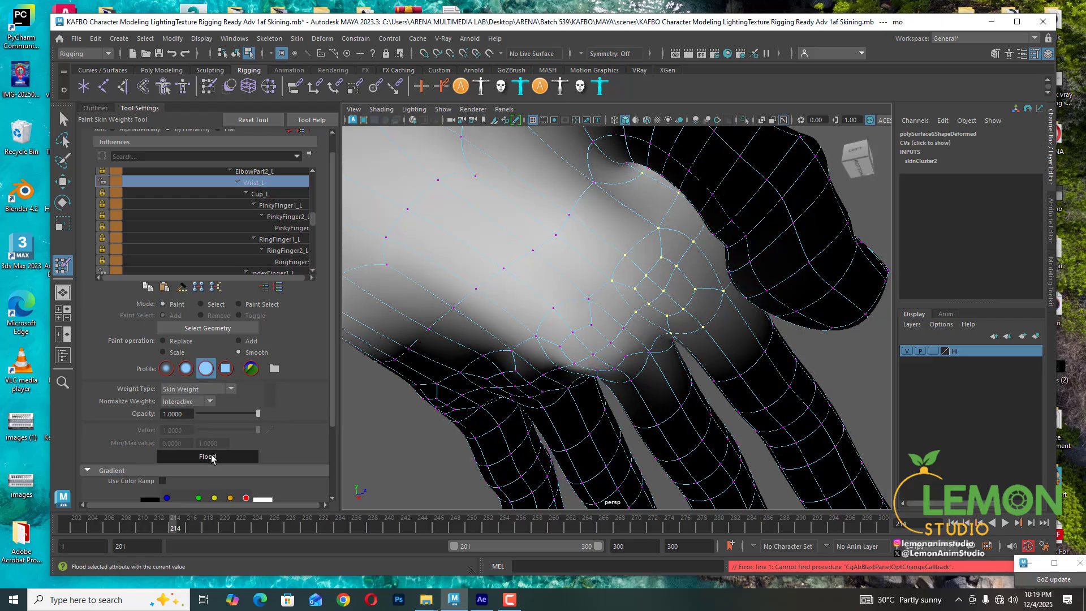
click(200, 305)
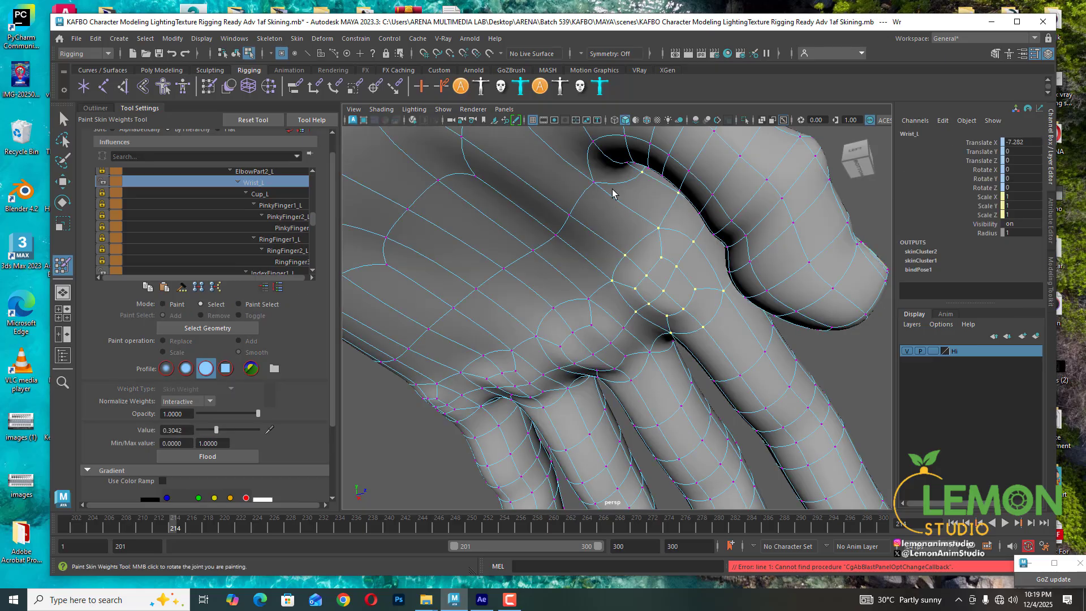
click(164, 304)
click(186, 456)
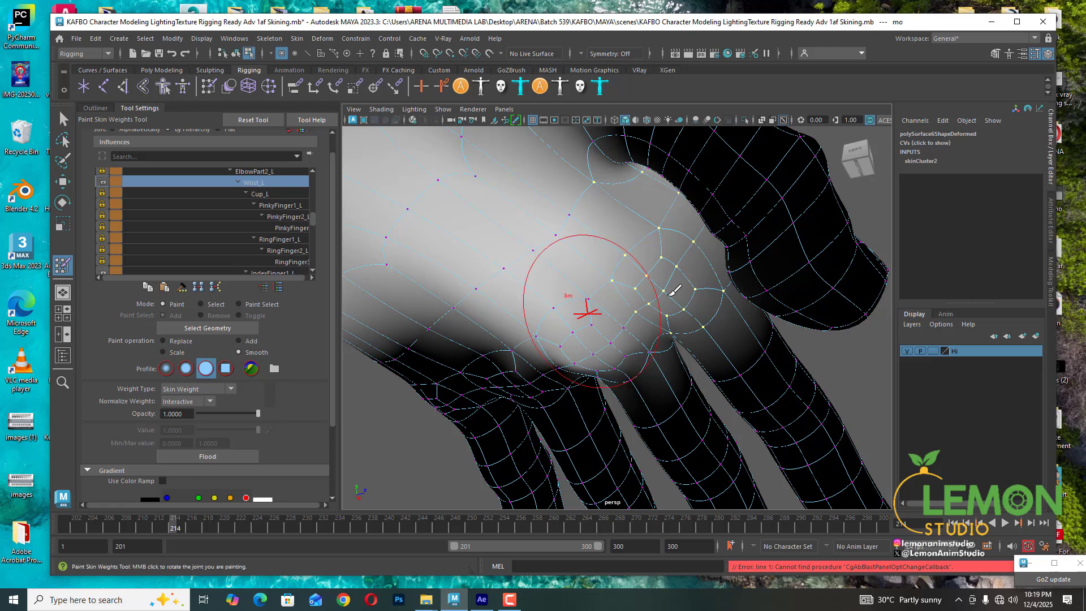
- Clear the vertex selection and review the index finger's base deformation
mouse_move(686, 322)
alt+mouse_down()
mouse_move(616, 328)
mouse_move(561, 315)
mouse_move(594, 327)
mouse_move(618, 311)
mouse_move(628, 324)
alt+mouse_up()
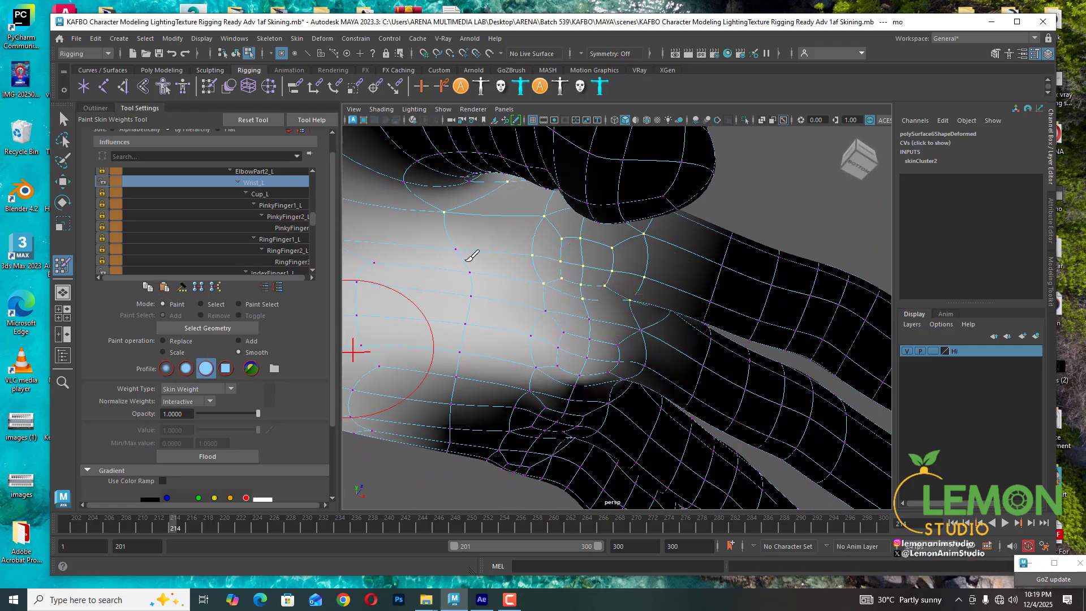
click(200, 305)
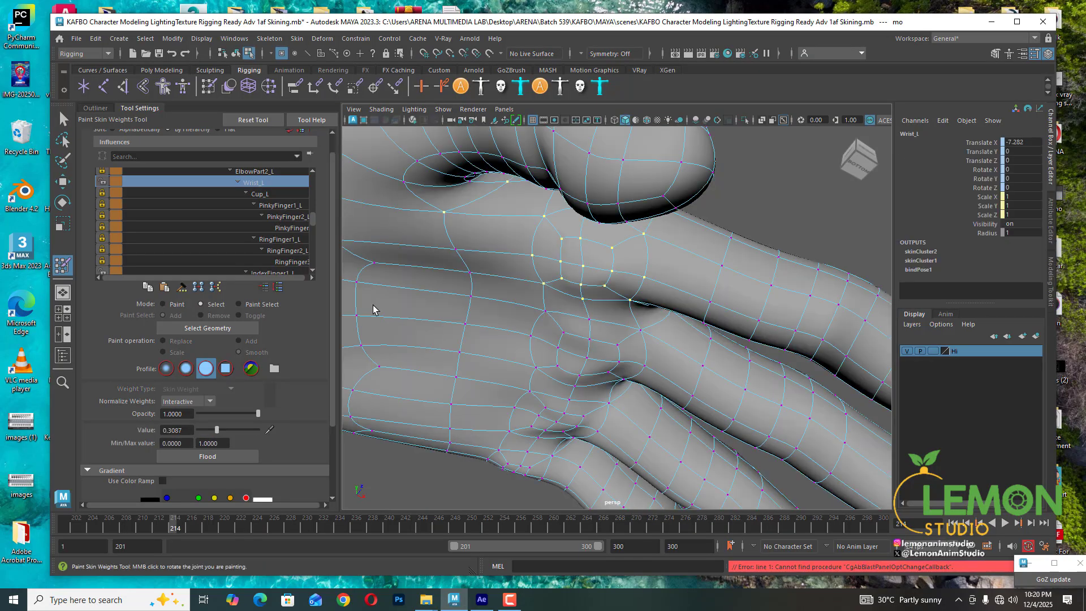
click(546, 221)
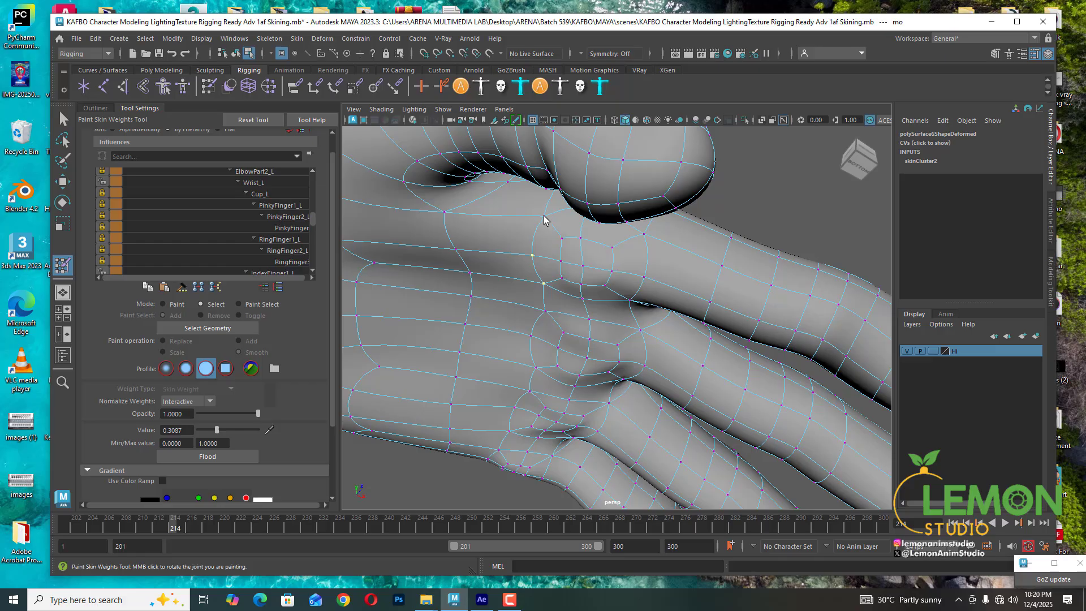
alt+drag(526, 290, 521, 308)
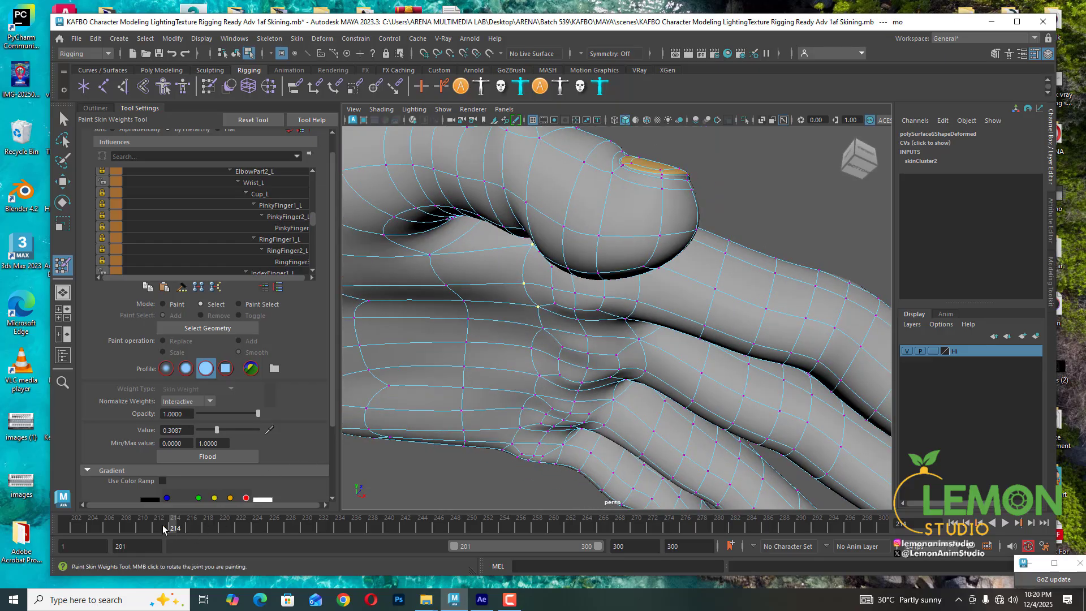
- Check the index bend near frame 217, pick the Wrist_L influence and flood the selected base vertices
drag(163, 529, 198, 527)
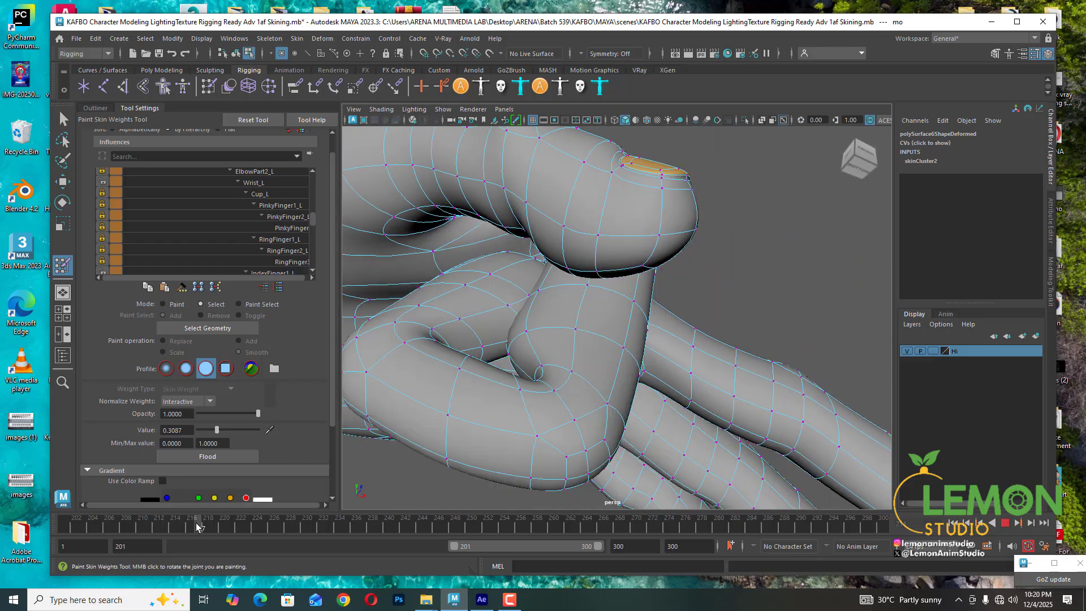
alt+drag(595, 339, 569, 323)
click(267, 183)
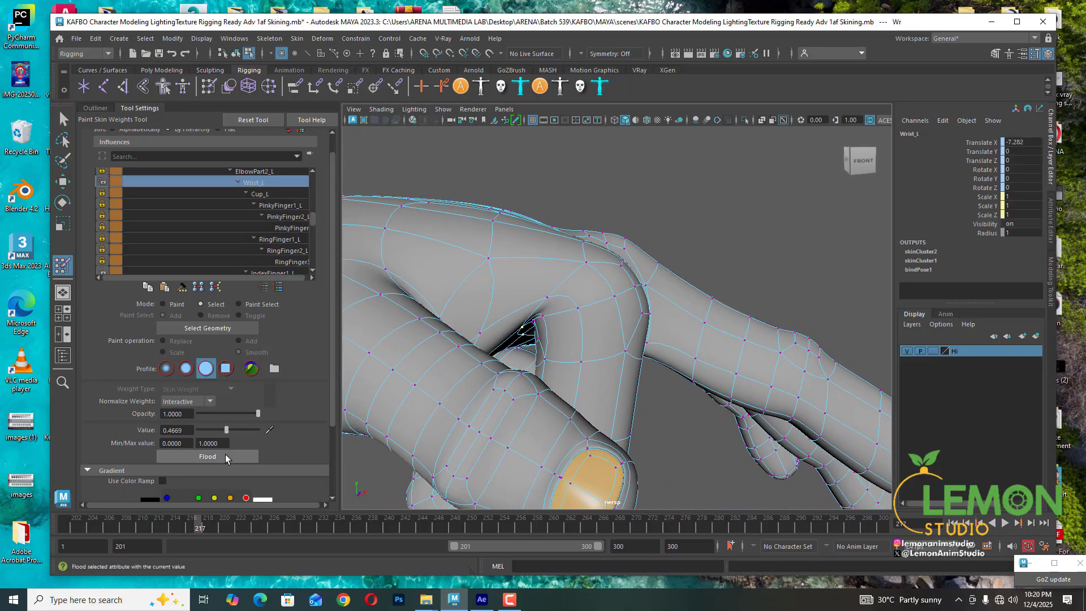
click(226, 456)
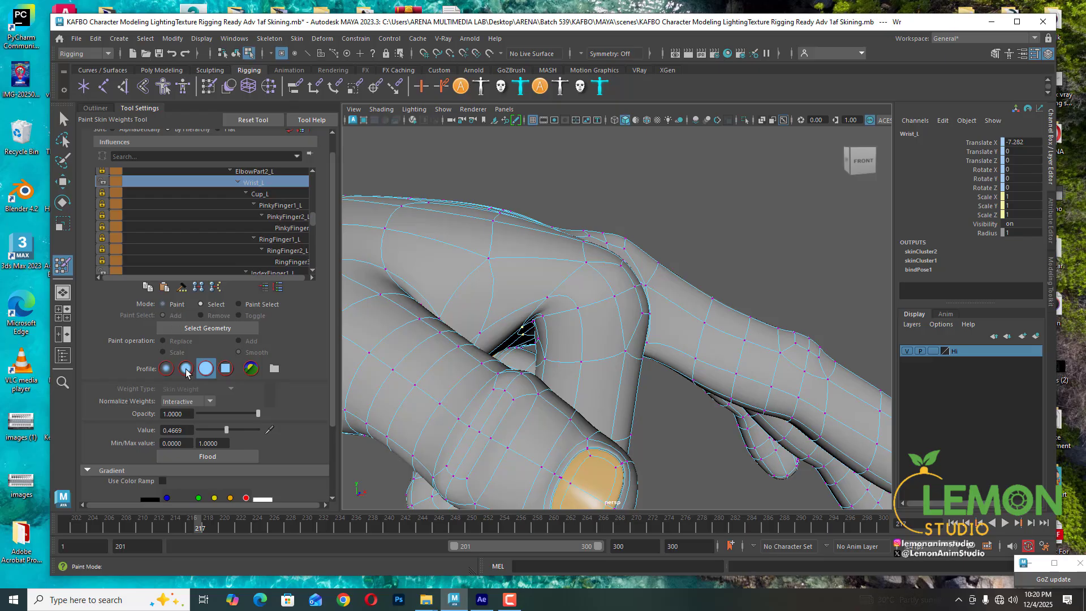
- Flood the selected vertices in Paint mode, return to Select mode and set their Wrist_L value to about 0.60
click(169, 305)
click(210, 456)
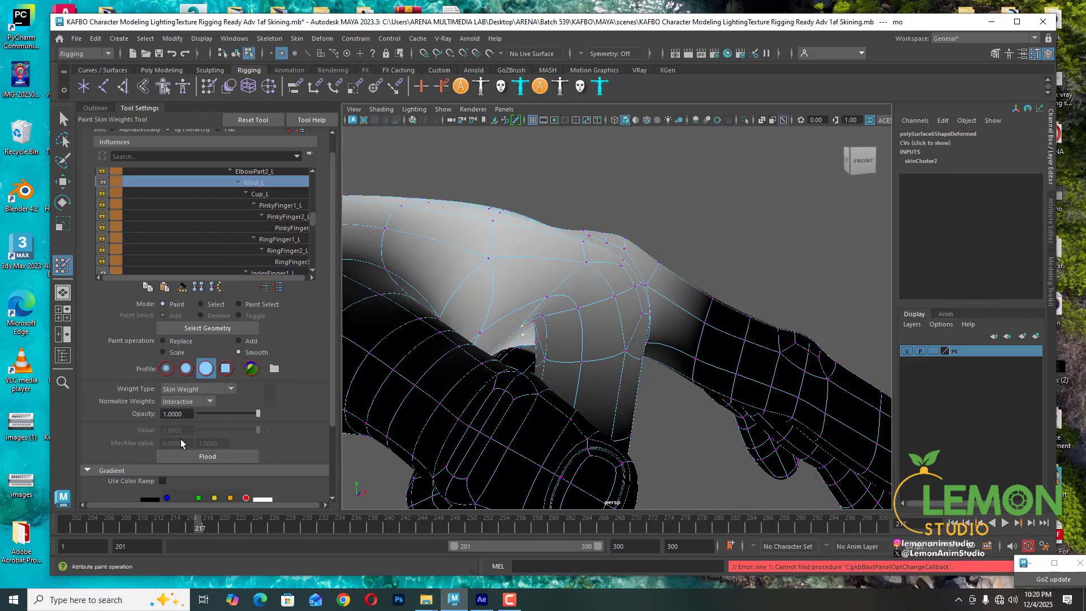
click(206, 306)
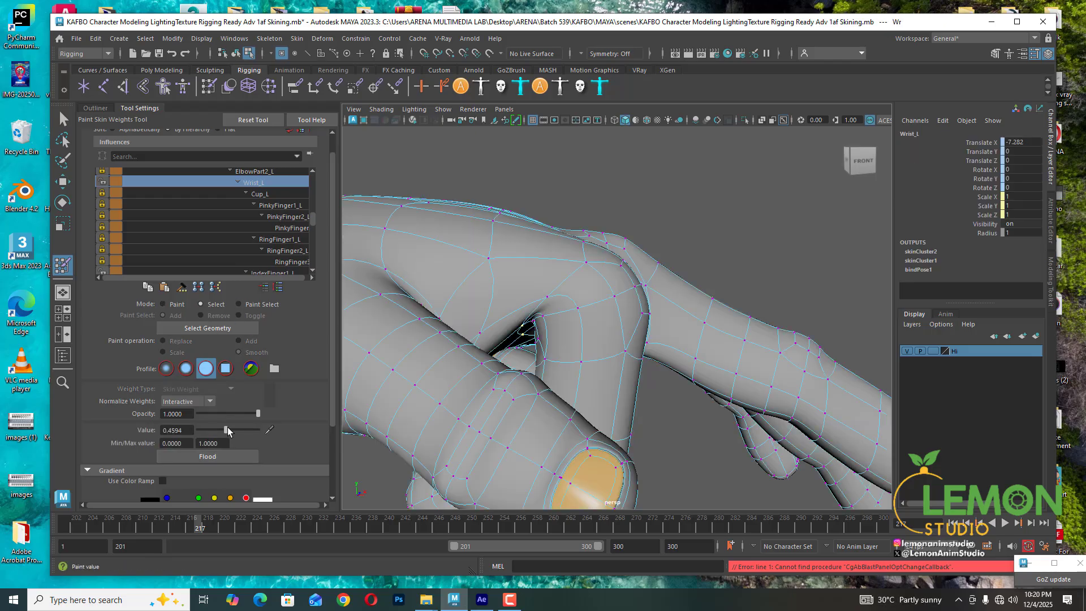
drag(227, 429, 233, 429)
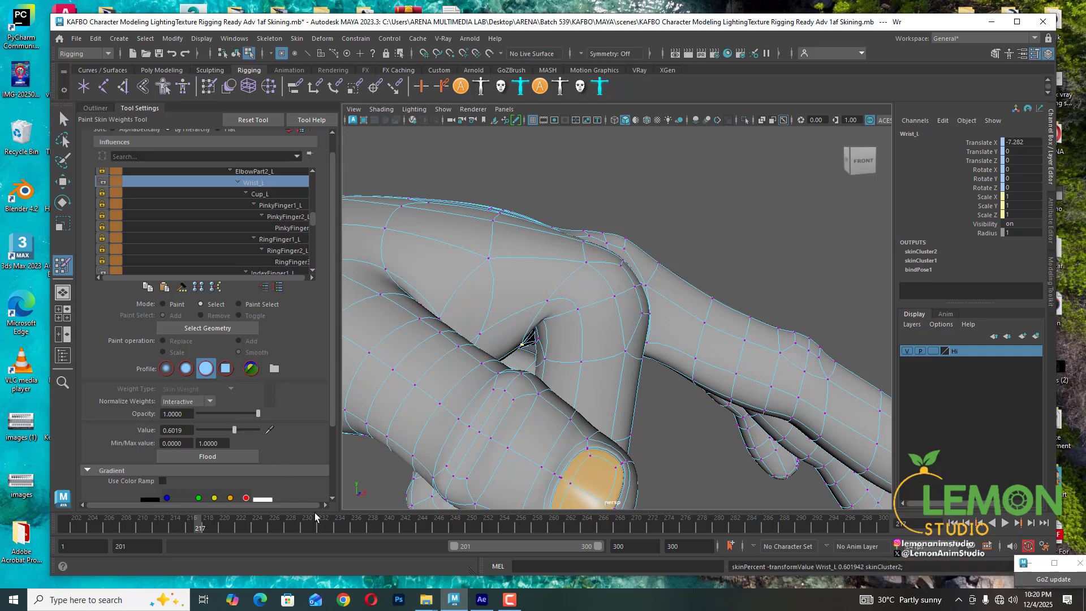
- Review the bend across frames and set the selected vertices' Wrist_L value to about 0.465
drag(193, 526, 181, 527)
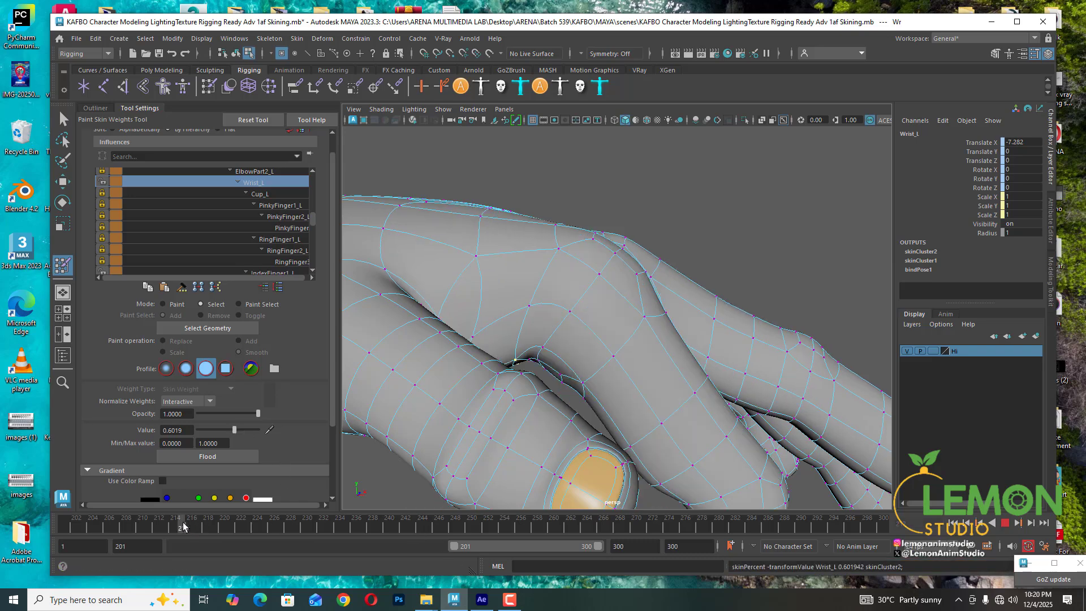
alt+drag(572, 384, 577, 303)
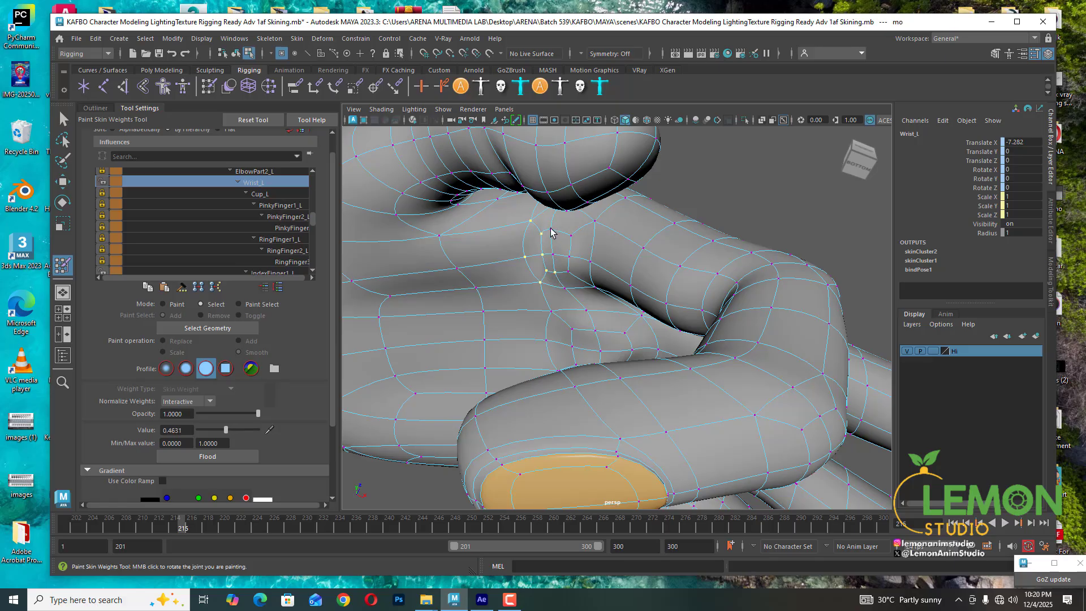
alt+drag(571, 240, 546, 363)
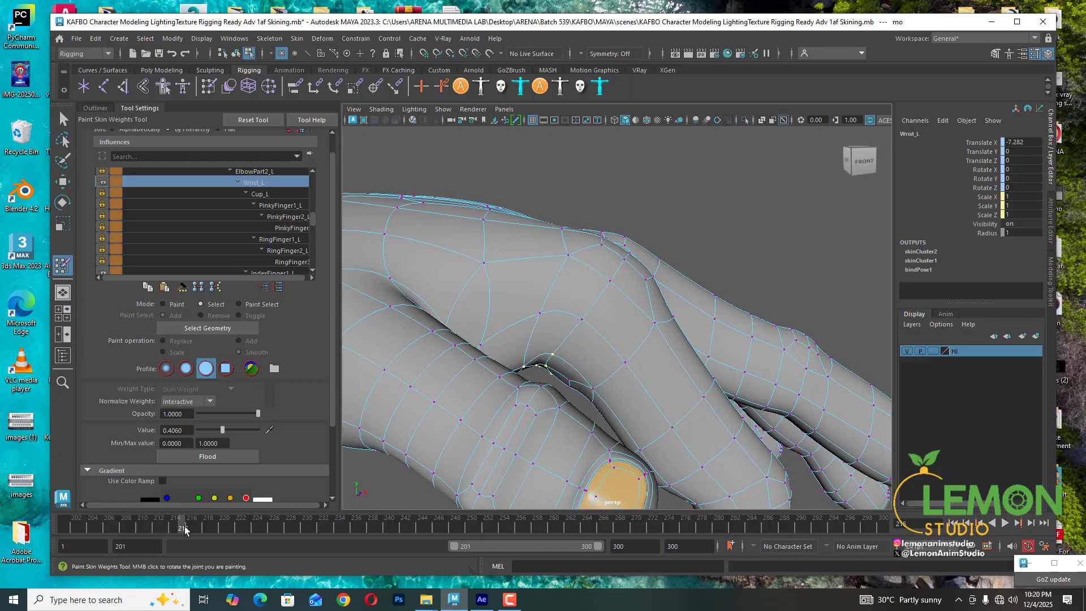
drag(184, 525, 198, 526)
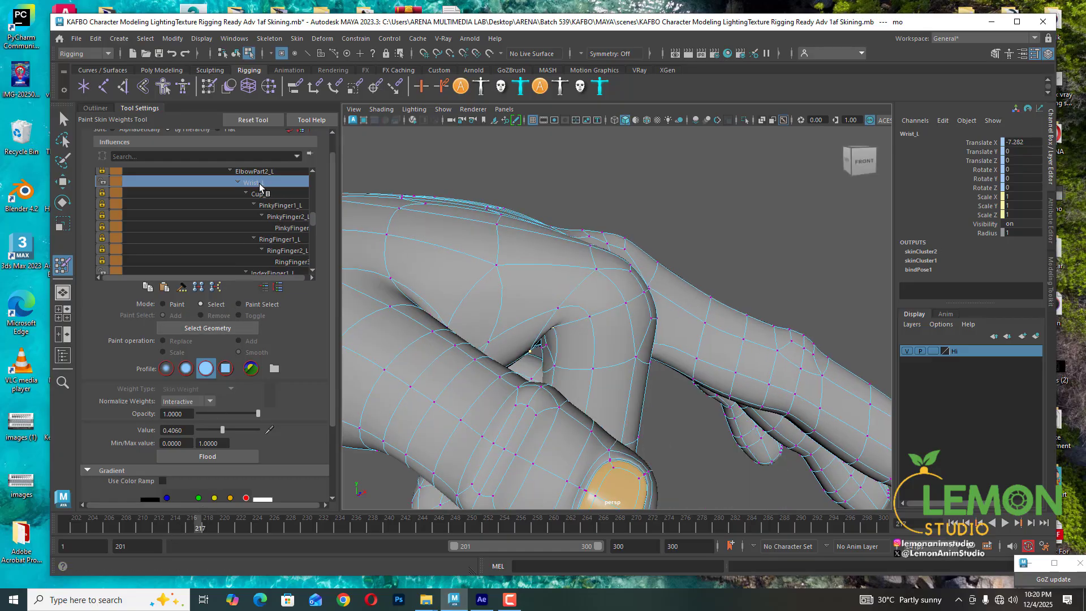
drag(222, 430, 226, 428)
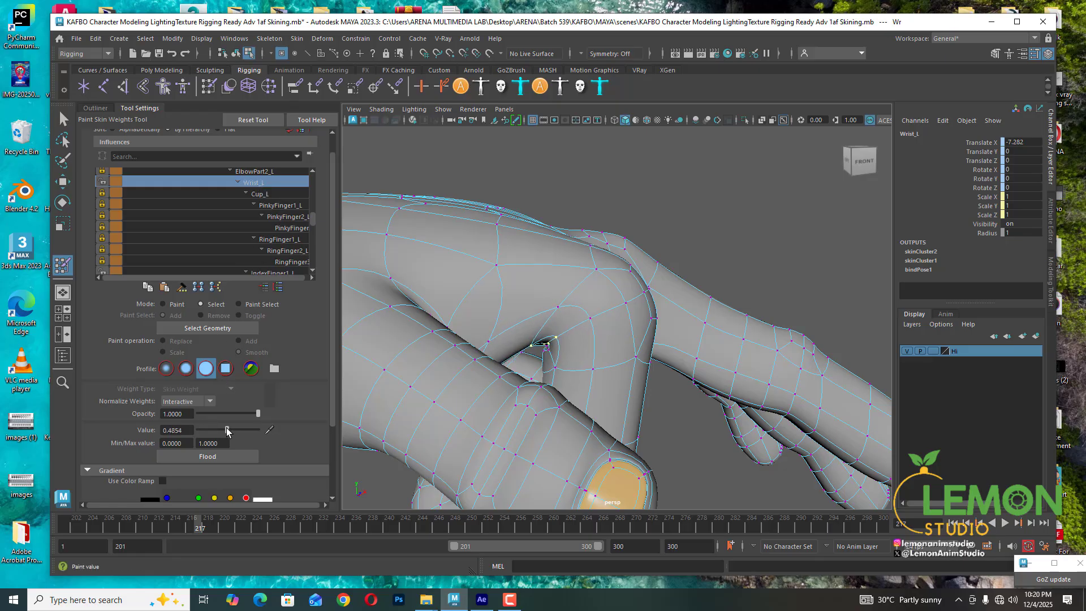
- Inspect the bend at several frames, switch to Paint mode with the Smooth operation and flood the selected vertices three times
alt+drag(589, 322, 674, 271)
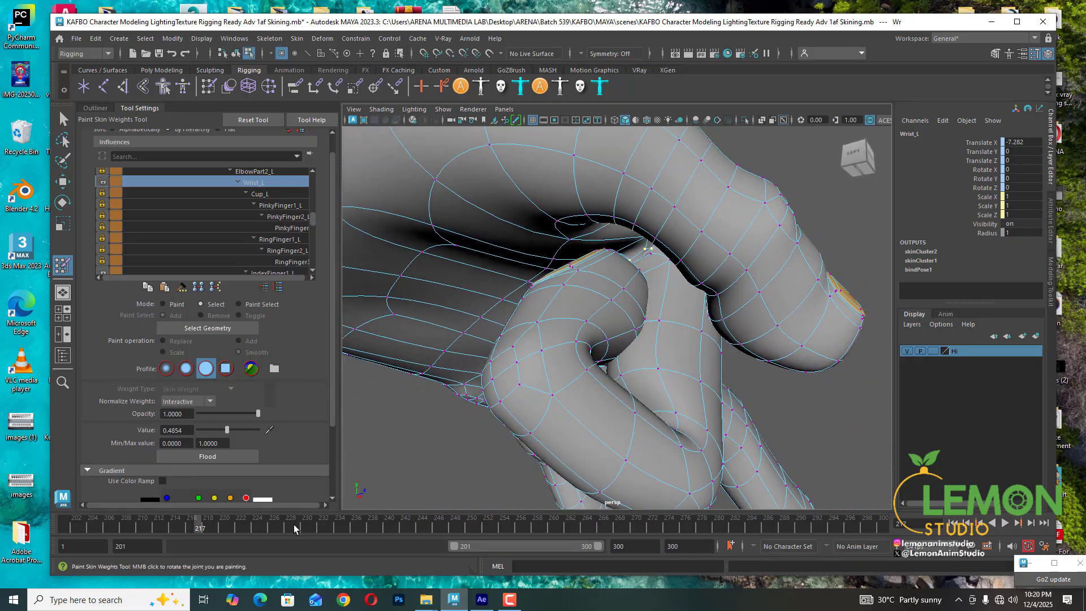
drag(195, 529, 183, 529)
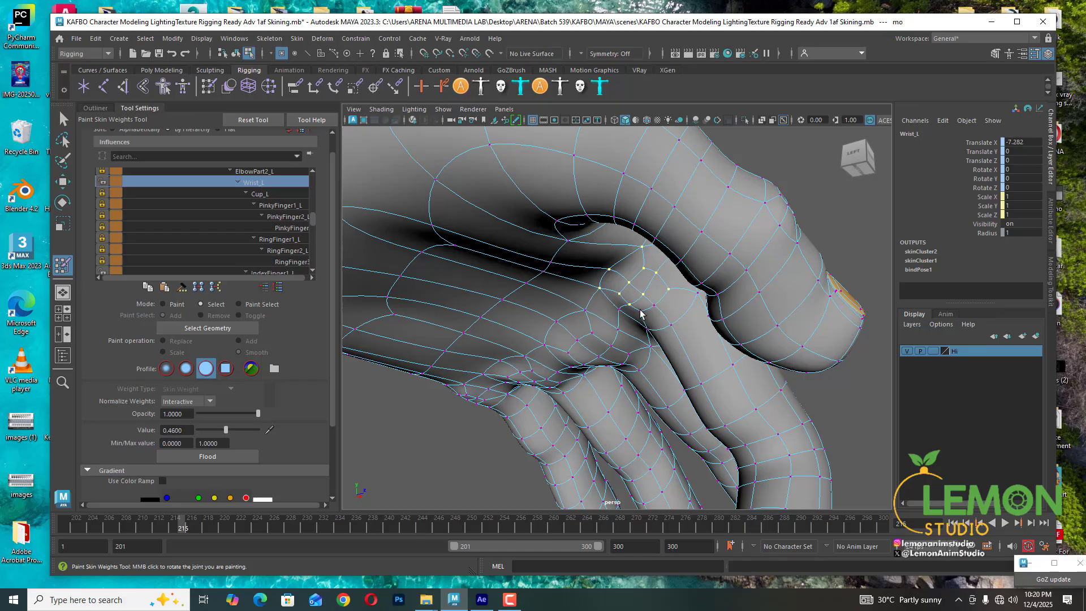
click(189, 528)
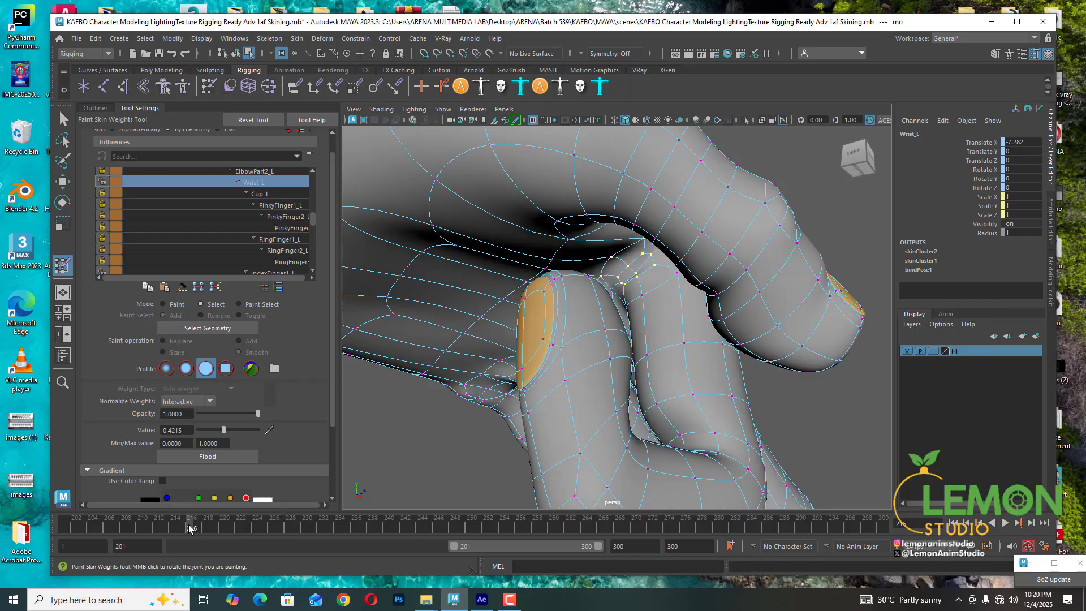
click(196, 528)
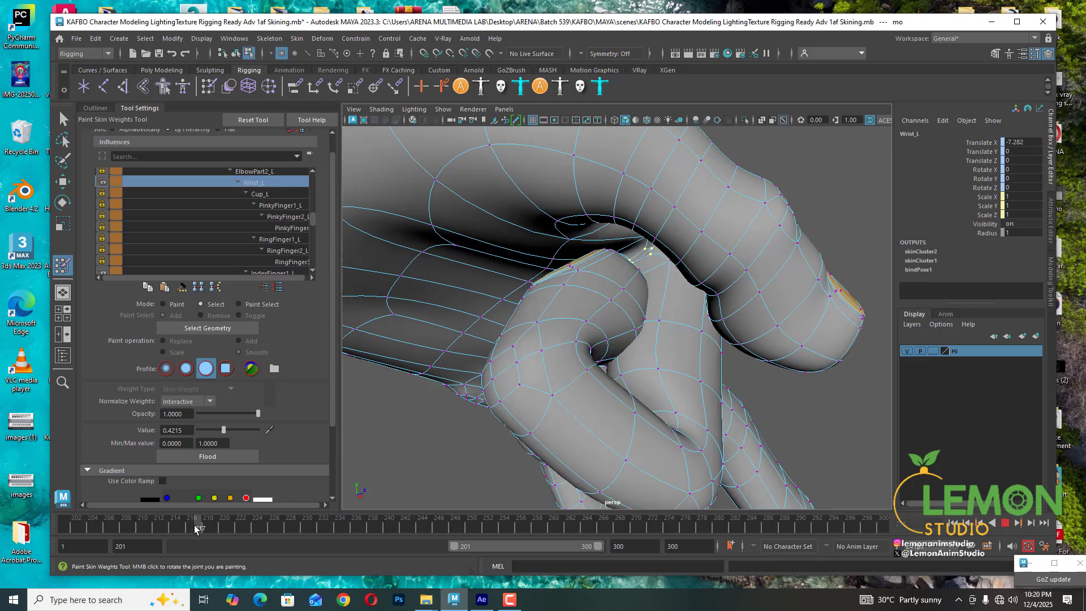
alt+drag(510, 317, 453, 356)
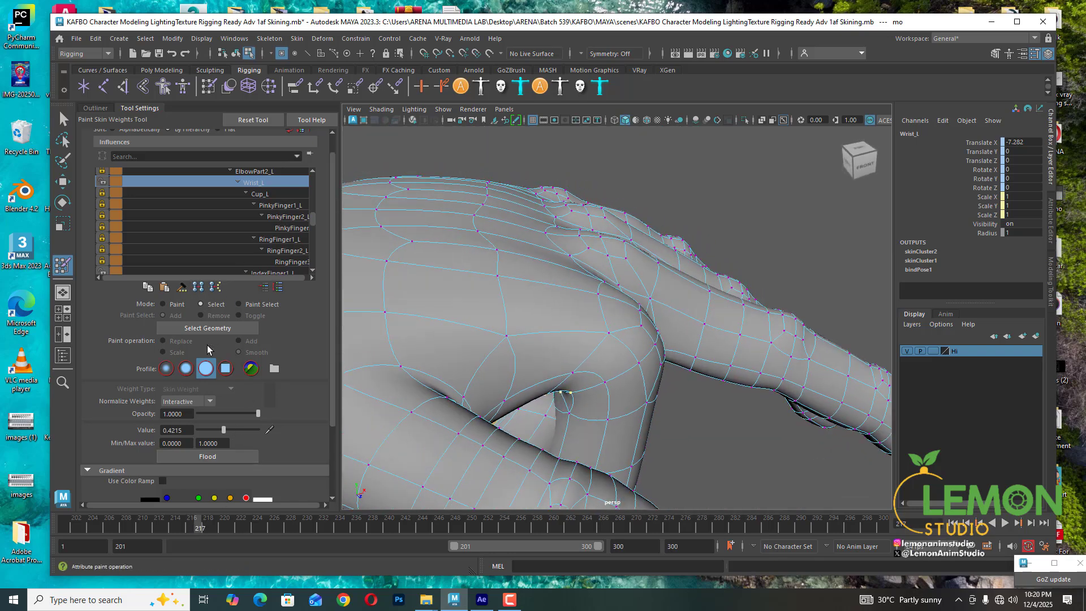
click(164, 305)
click(239, 352)
click(207, 456)
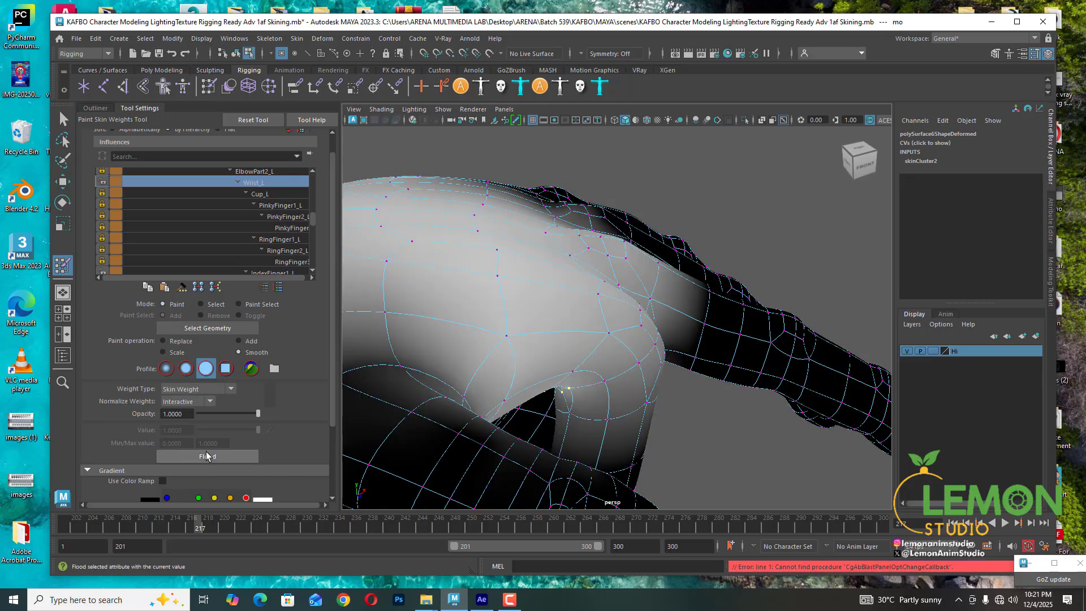
click(207, 456)
click(207, 456)
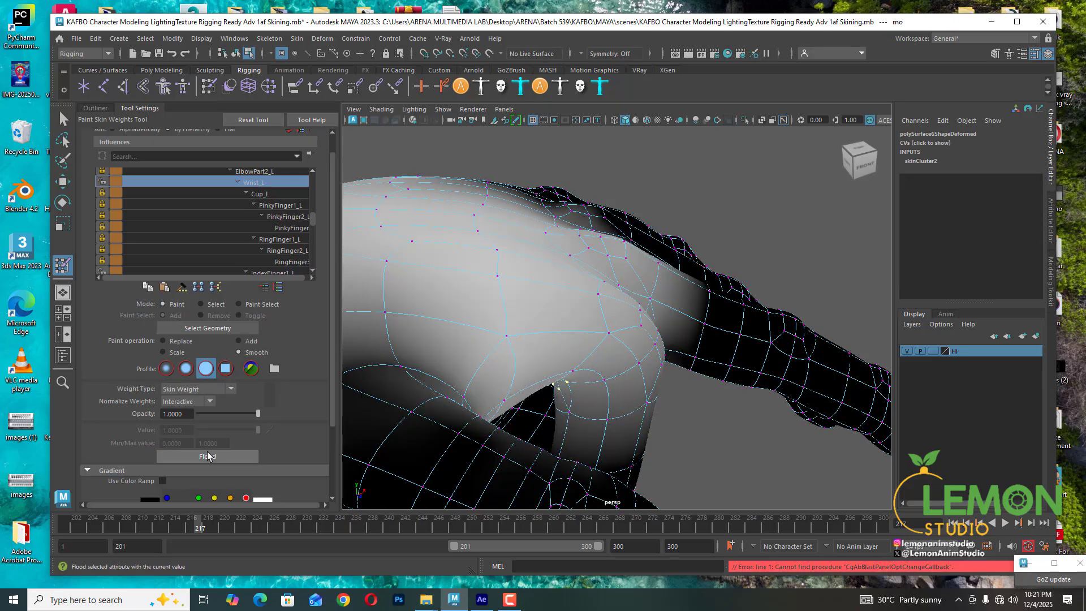
- Return to Select mode and set the selected vertices' Wrist_L value to about 0.46
alt+drag(739, 408, 639, 356)
scroll(599, 305, up, 5)
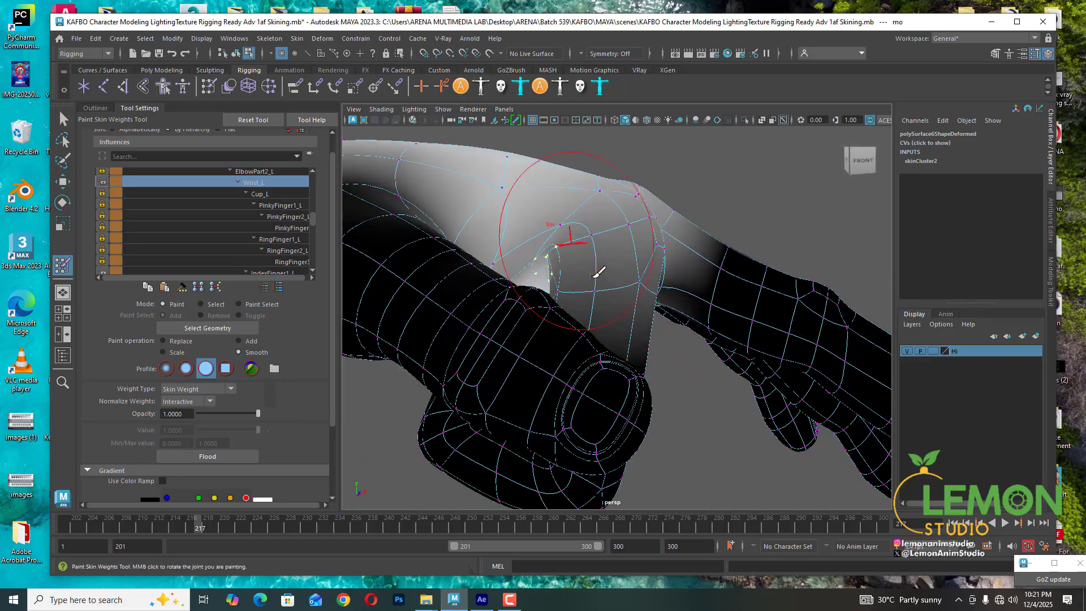
alt+drag(597, 309, 642, 271)
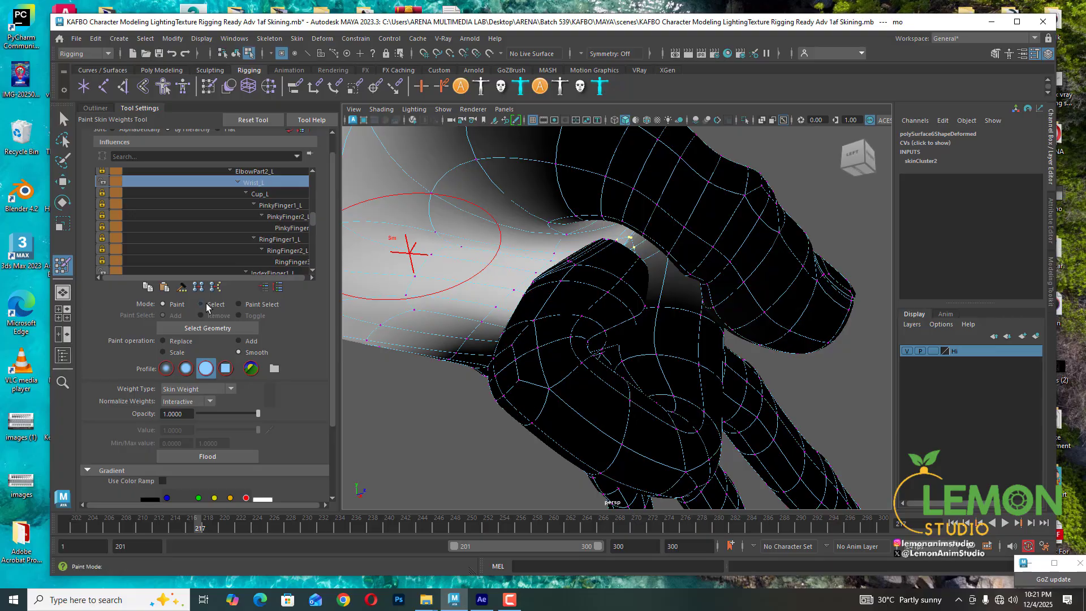
click(201, 303)
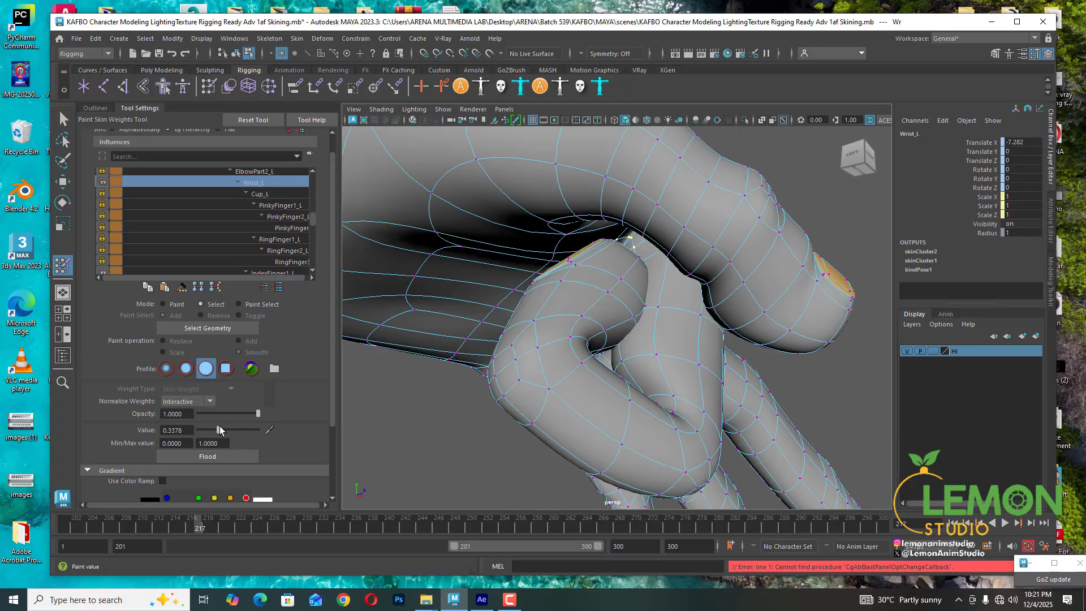
drag(219, 426, 219, 427)
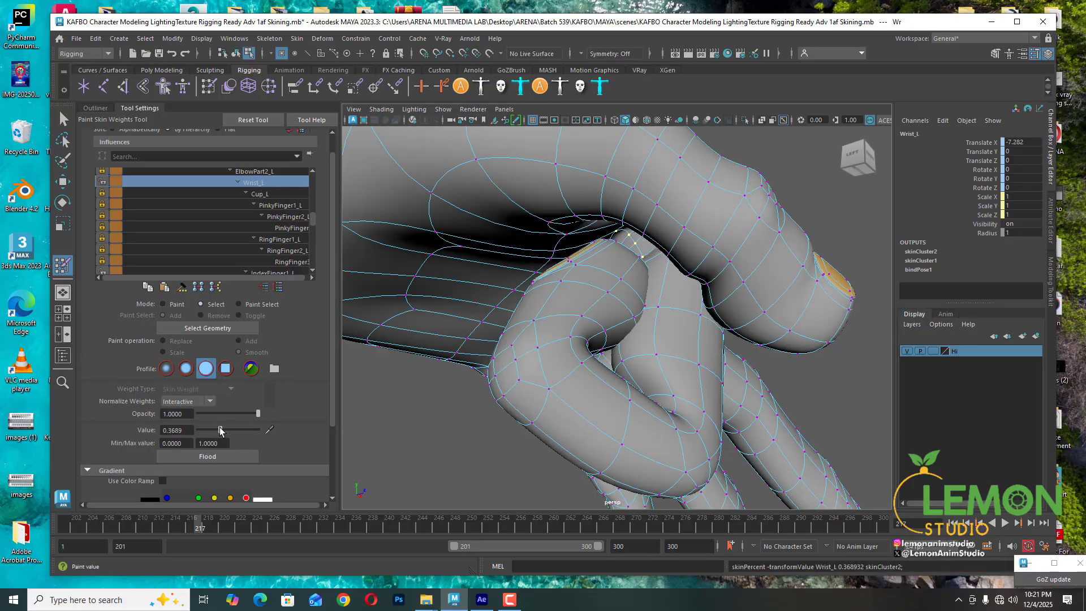
alt+drag(564, 368, 478, 403)
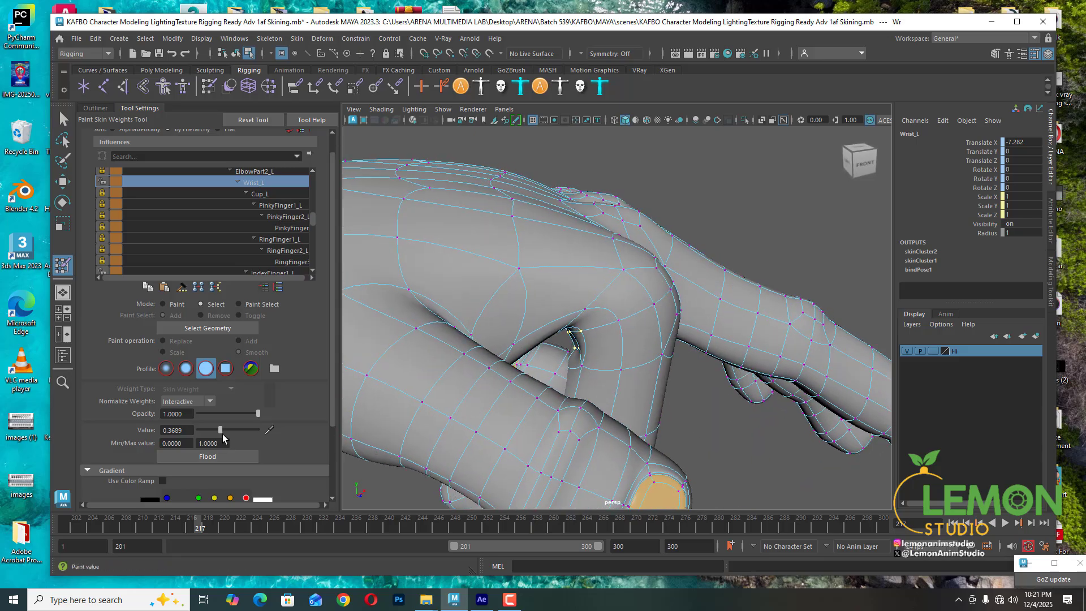
drag(226, 429, 225, 429)
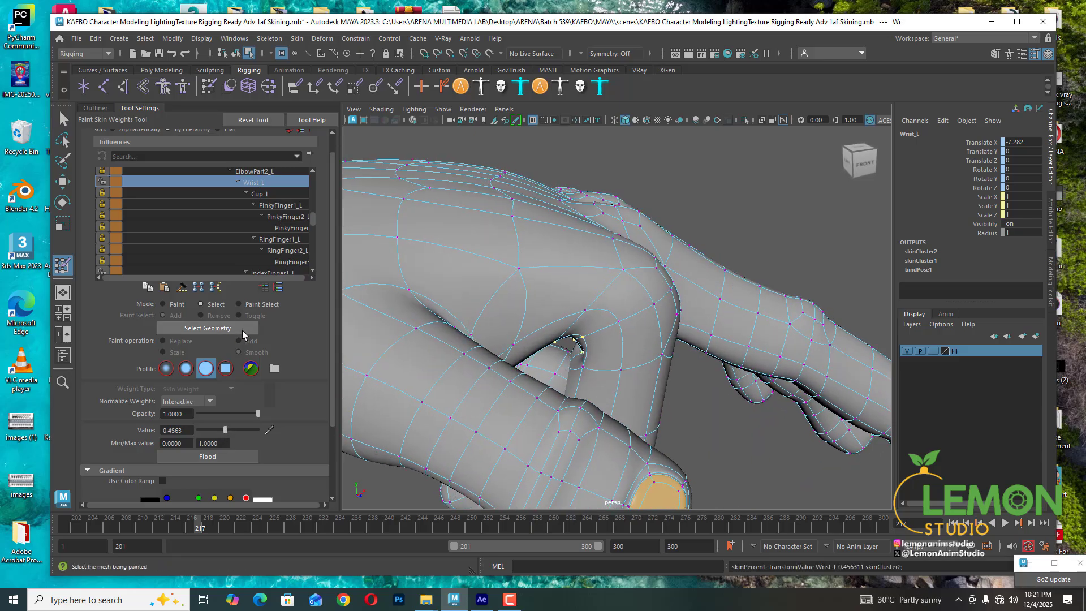
- Switch to Paint mode and flood the selected vertices with the Smooth operation five times
click(170, 305)
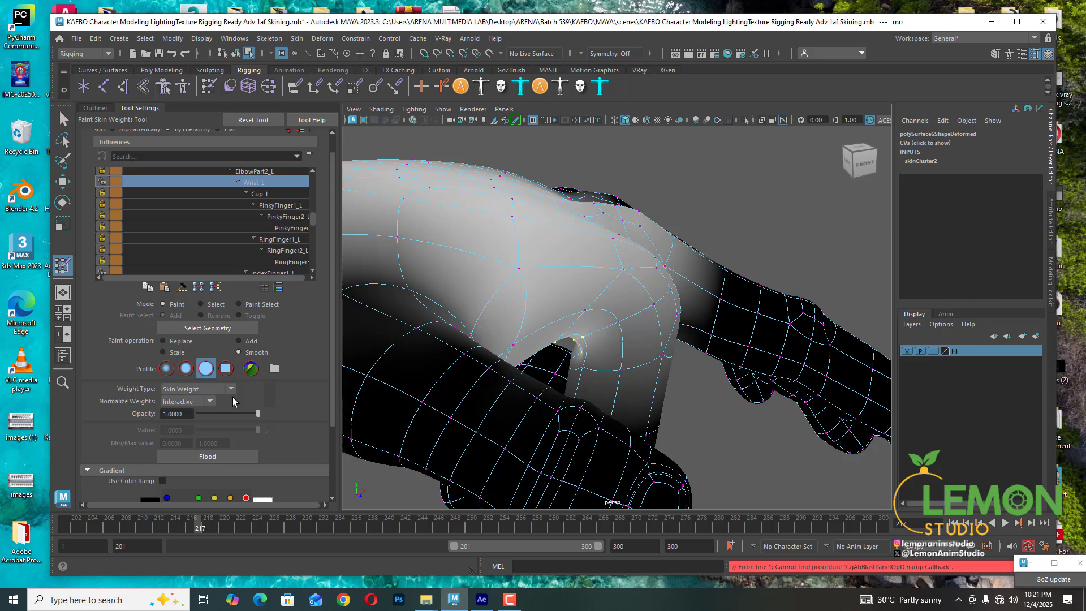
click(210, 460)
click(209, 461)
click(209, 460)
click(209, 460)
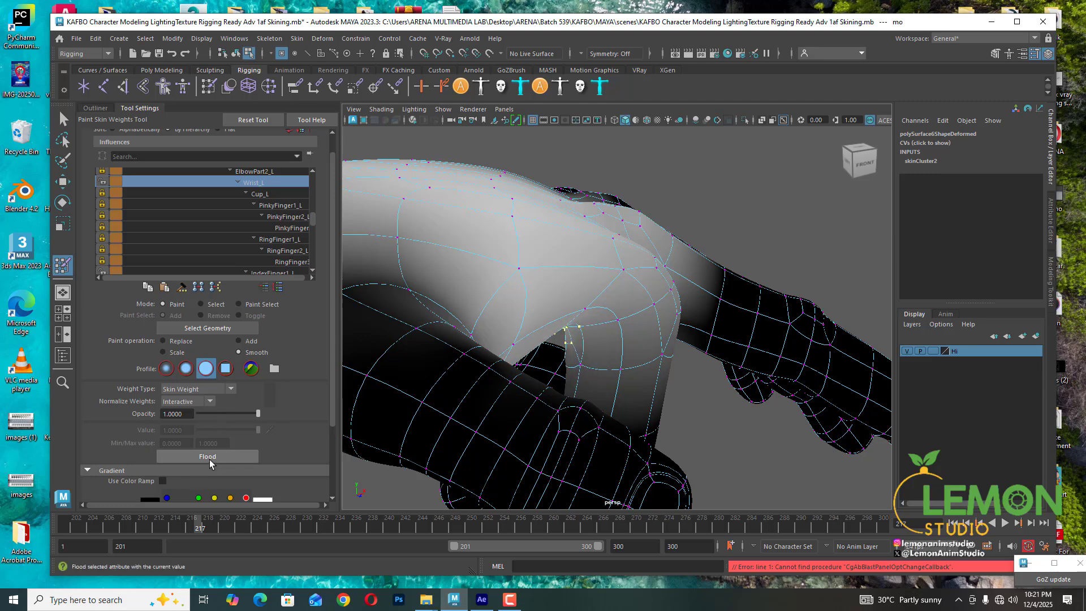
click(210, 460)
click(210, 459)
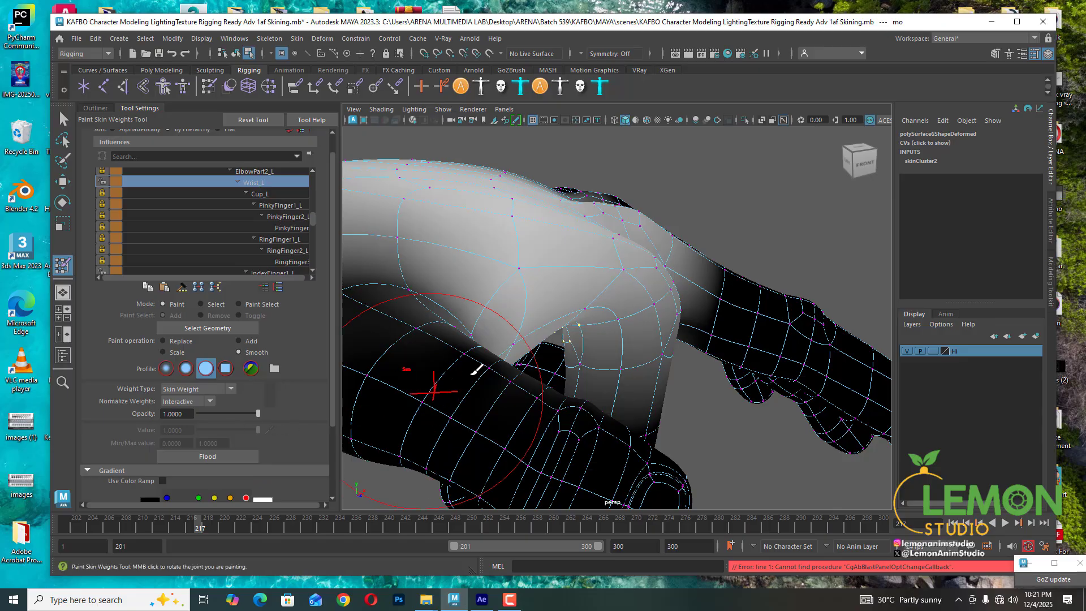
- Review the index base at several frames, return to Select mode and set the Wrist_L value to about 0.48
alt+drag(576, 368, 611, 331)
drag(203, 530, 189, 528)
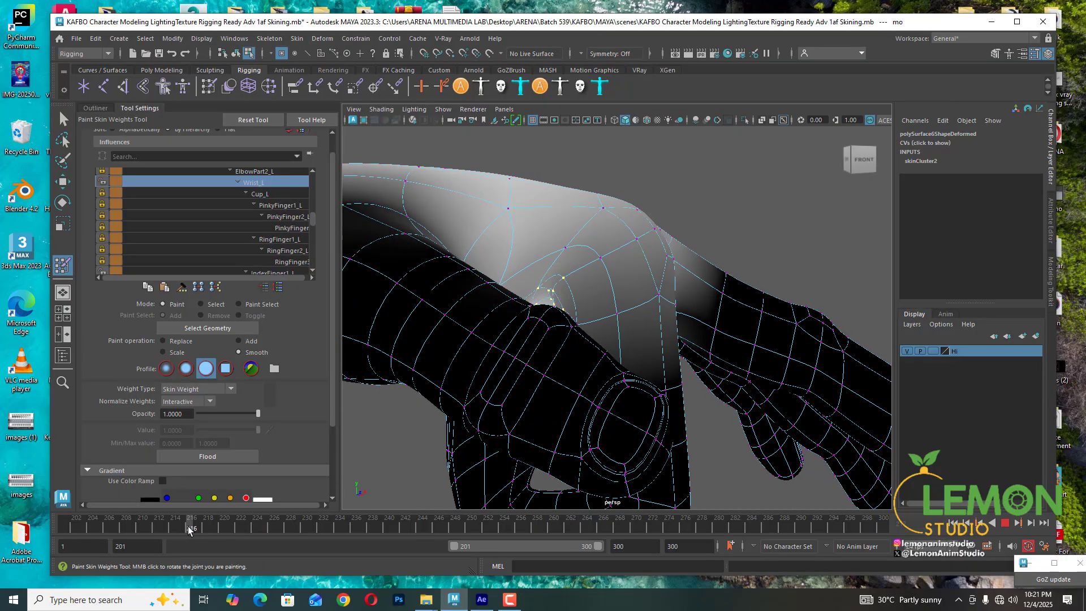
alt+drag(606, 378, 629, 301)
scroll(600, 333, up, 3)
drag(191, 529, 181, 529)
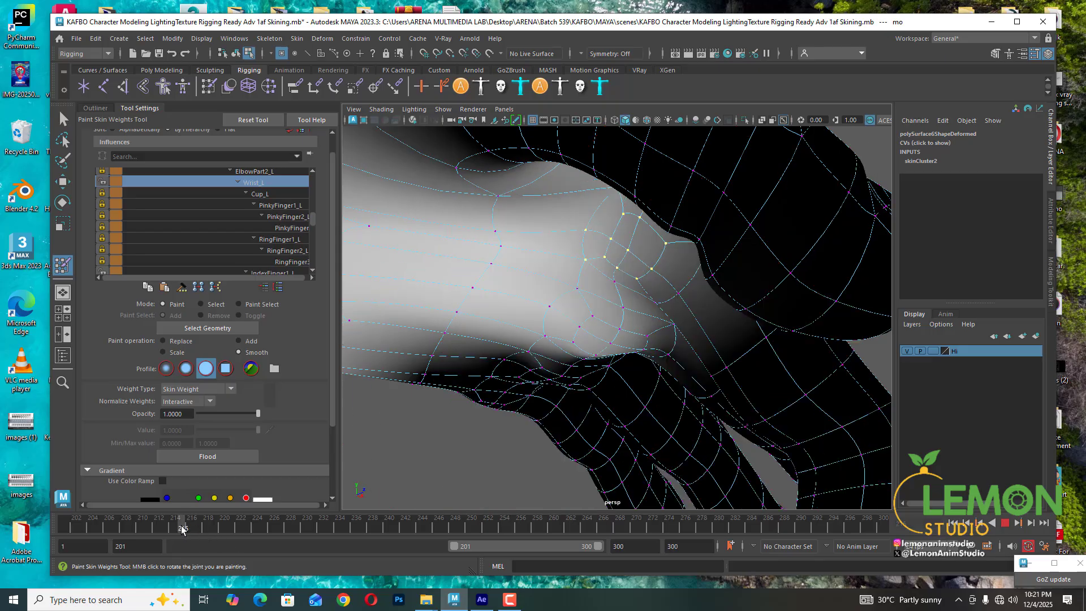
click(200, 305)
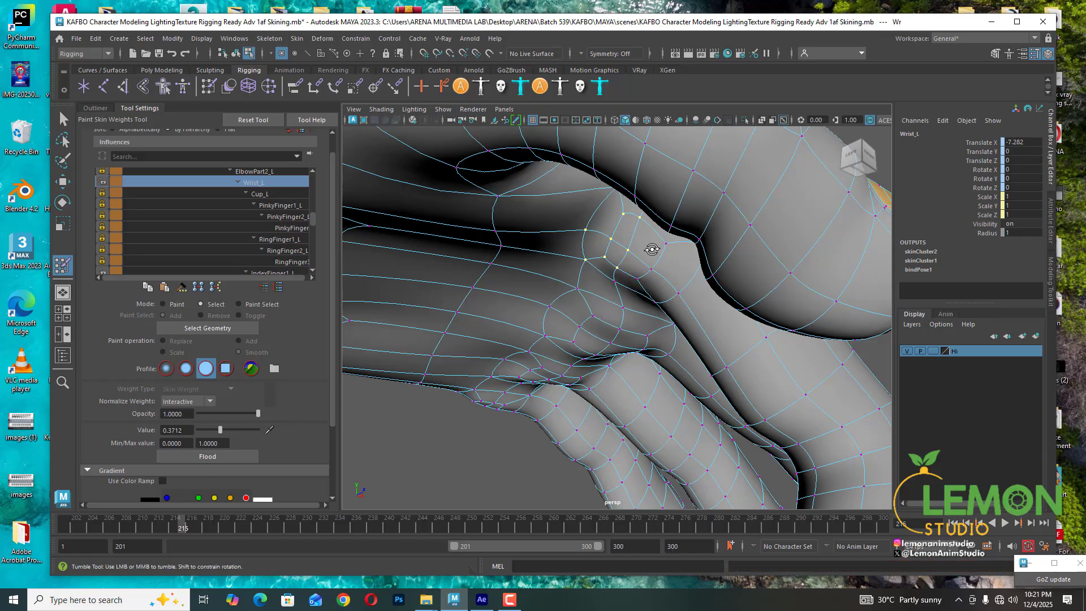
mouse_move(650, 249)
alt+mouse_down()
mouse_move(655, 260)
mouse_move(658, 218)
alt+mouse_up()
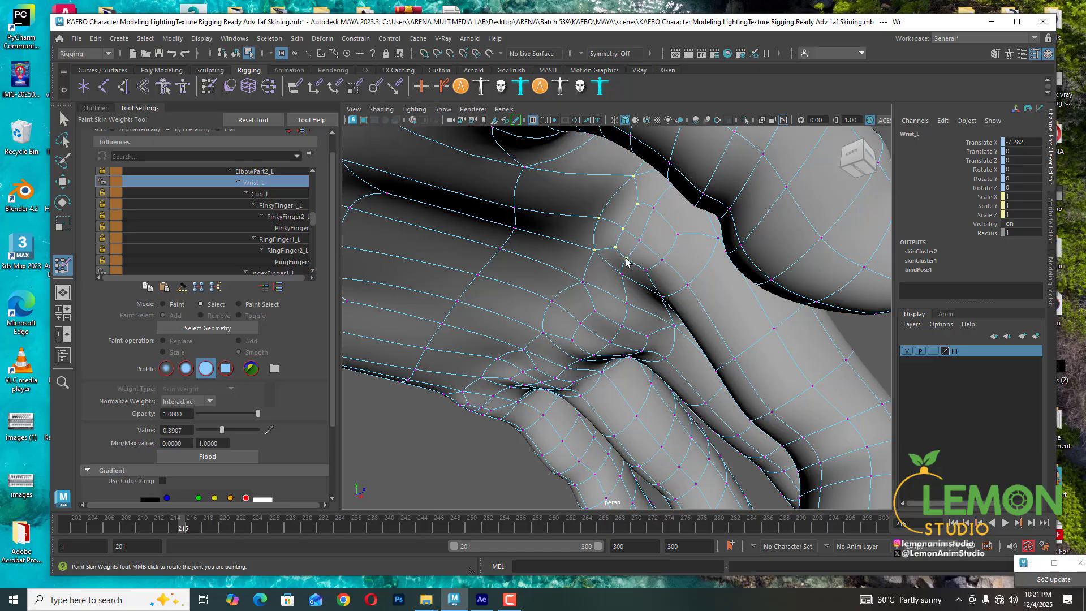
drag(192, 528, 198, 528)
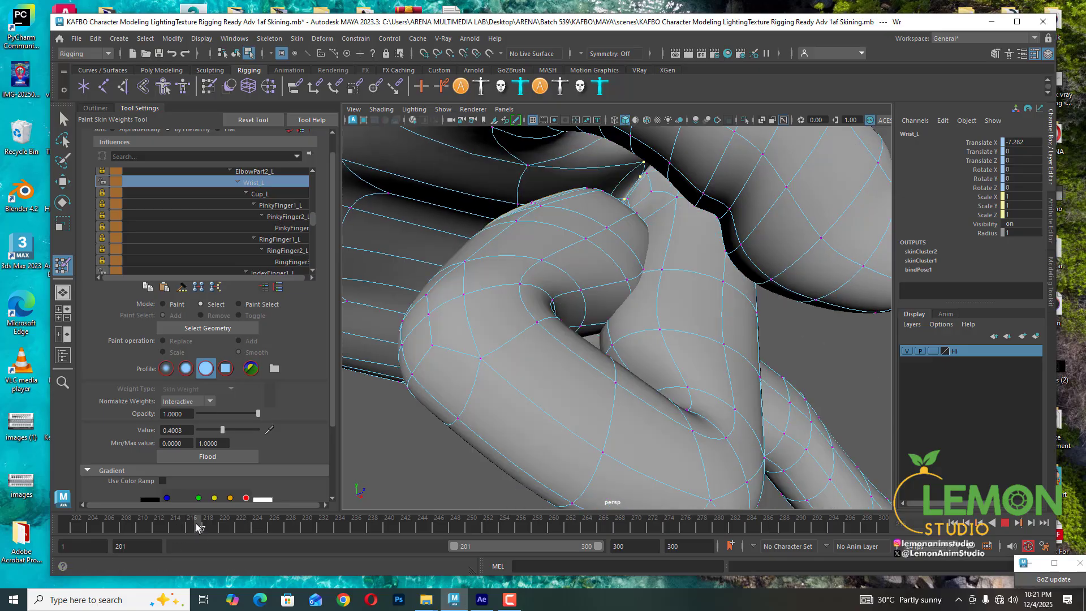
mouse_move(512, 346)
alt+mouse_down()
mouse_move(495, 386)
mouse_move(453, 383)
alt+mouse_up()
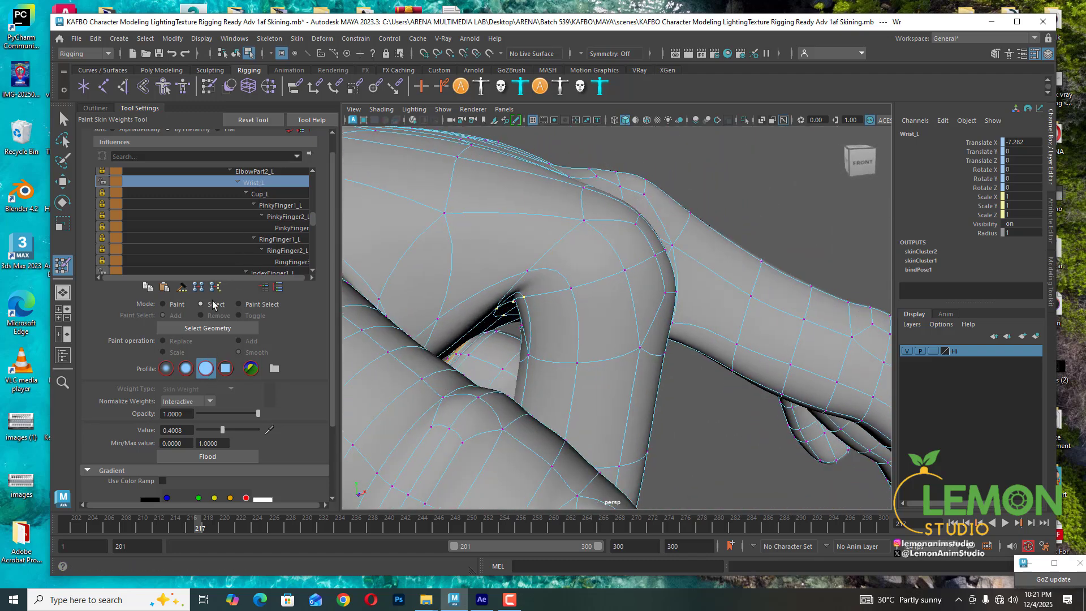
drag(222, 430, 226, 427)
- Review the base bend at another frame and clear the vertex selection
alt+drag(626, 286, 588, 276)
drag(204, 525, 214, 527)
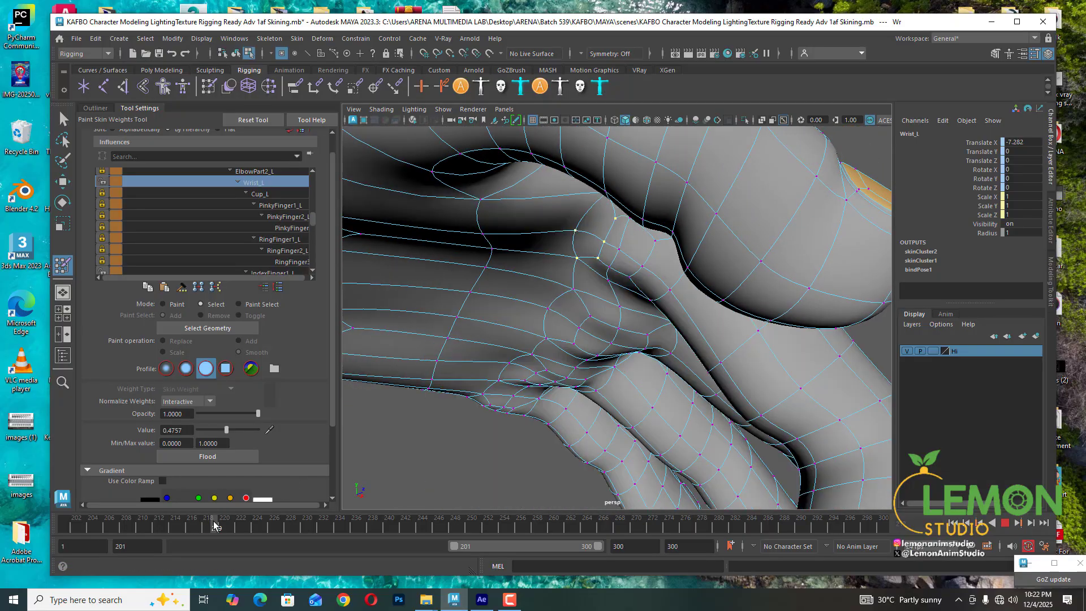
alt+drag(649, 291, 654, 266)
click(649, 215)
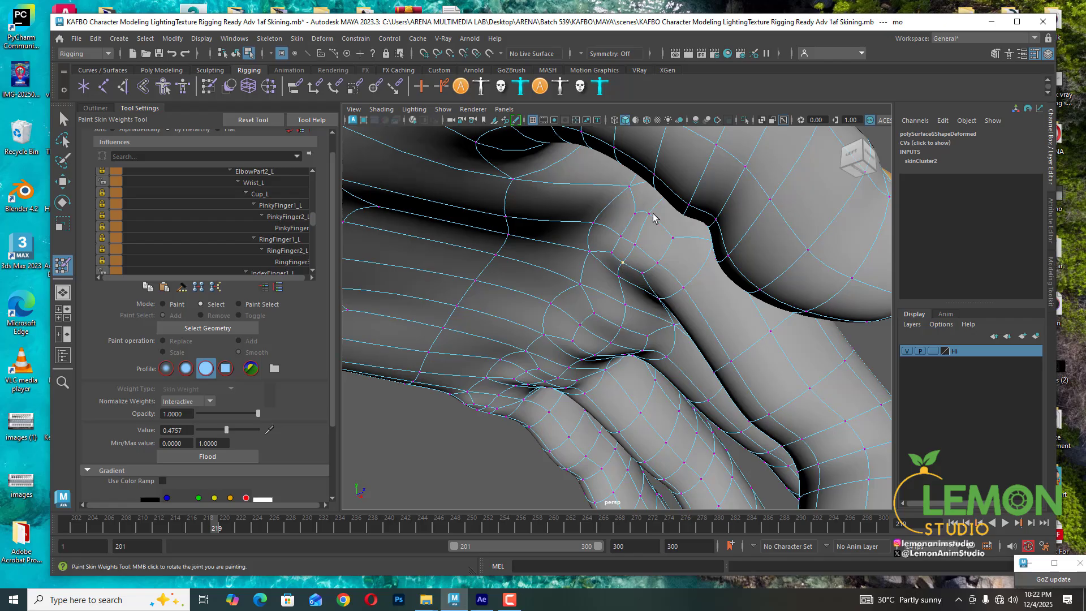
- Review the index base bend at another frame and flood the selected vertices twice with the Smooth operation on Wrist_L
alt+drag(649, 217, 637, 235)
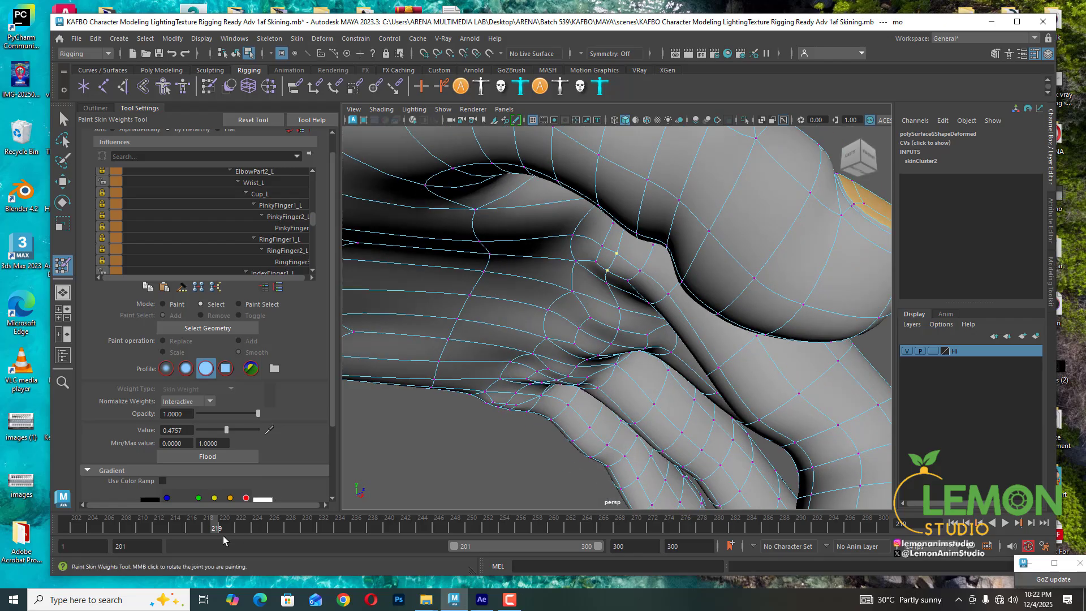
drag(210, 530, 200, 526)
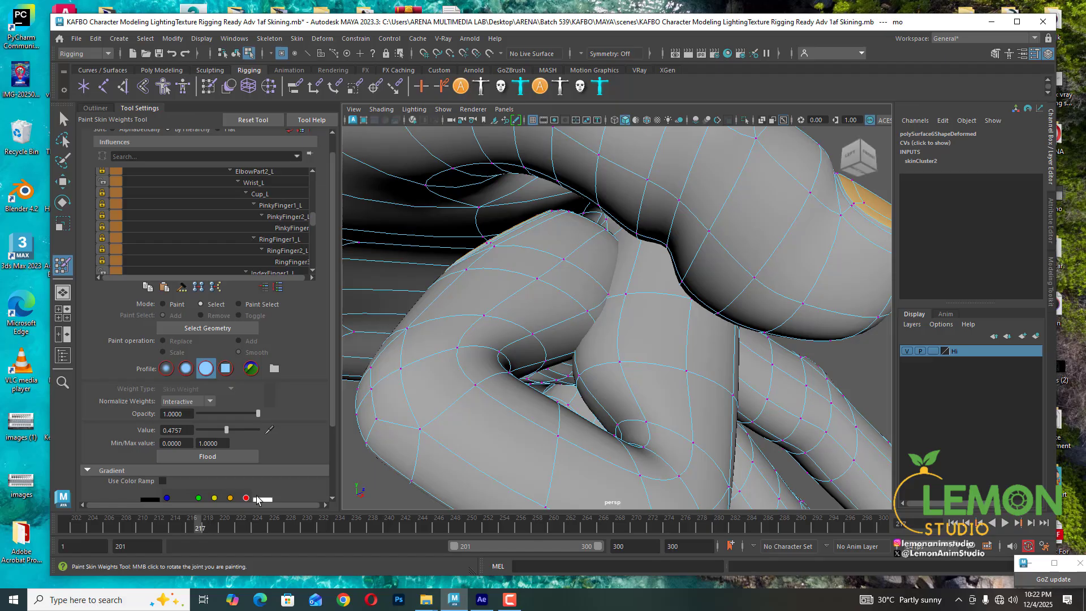
alt+drag(604, 345, 567, 371)
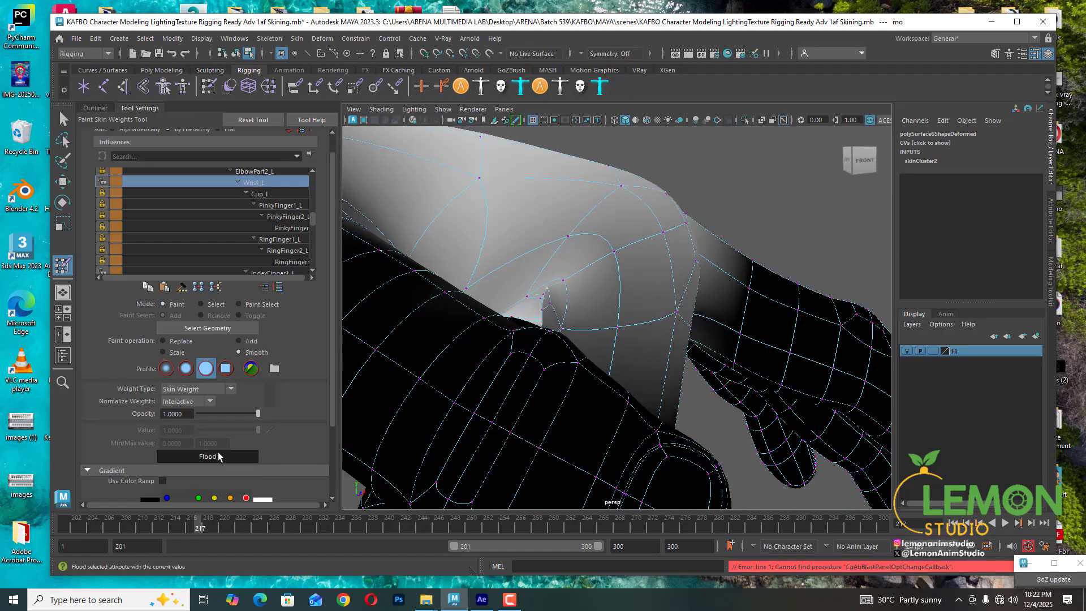
click(219, 456)
click(218, 456)
- Return to Select mode, pick a vertex at the index base and review the bend across several frames
alt+drag(674, 267, 634, 271)
click(200, 305)
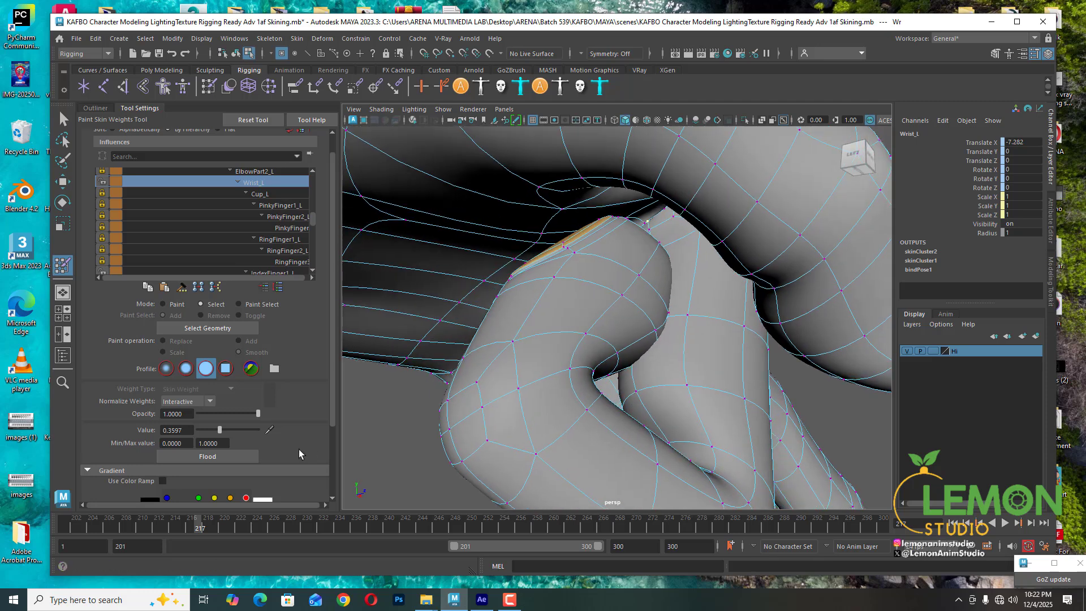
drag(202, 531, 191, 528)
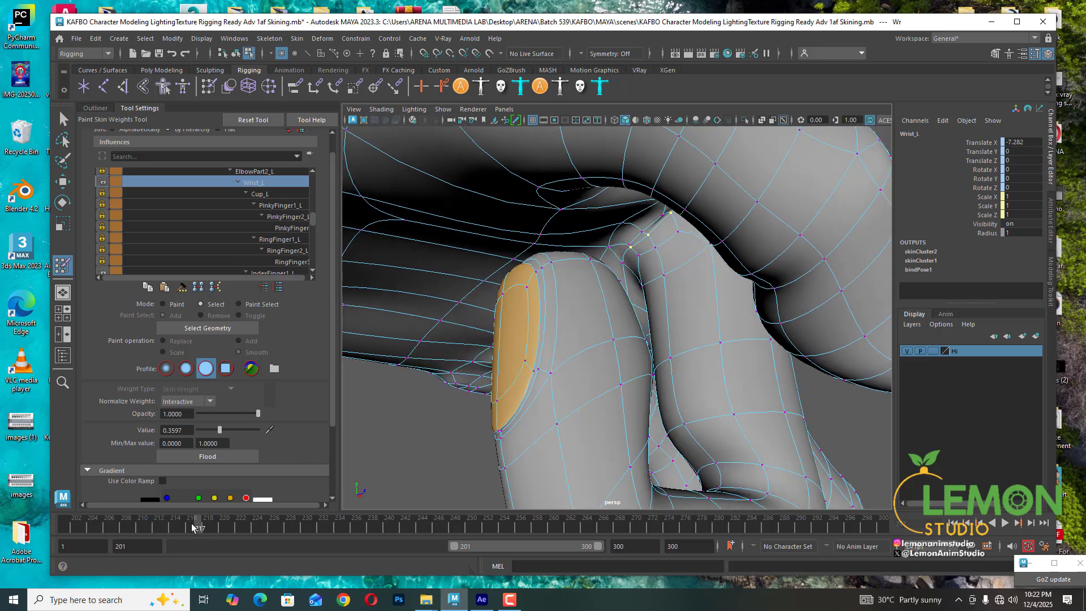
click(679, 236)
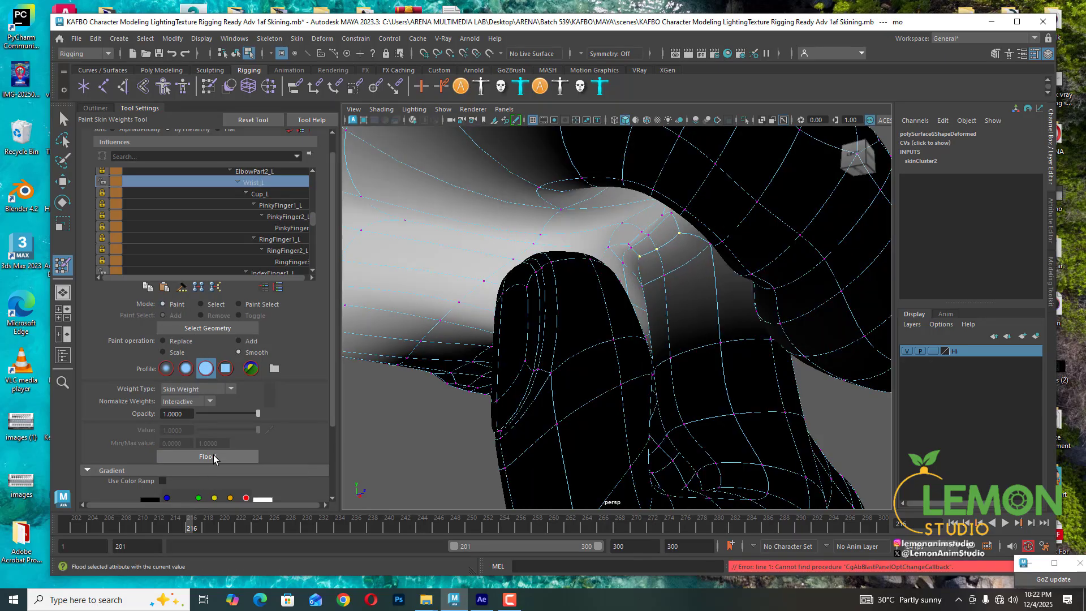
click(199, 528)
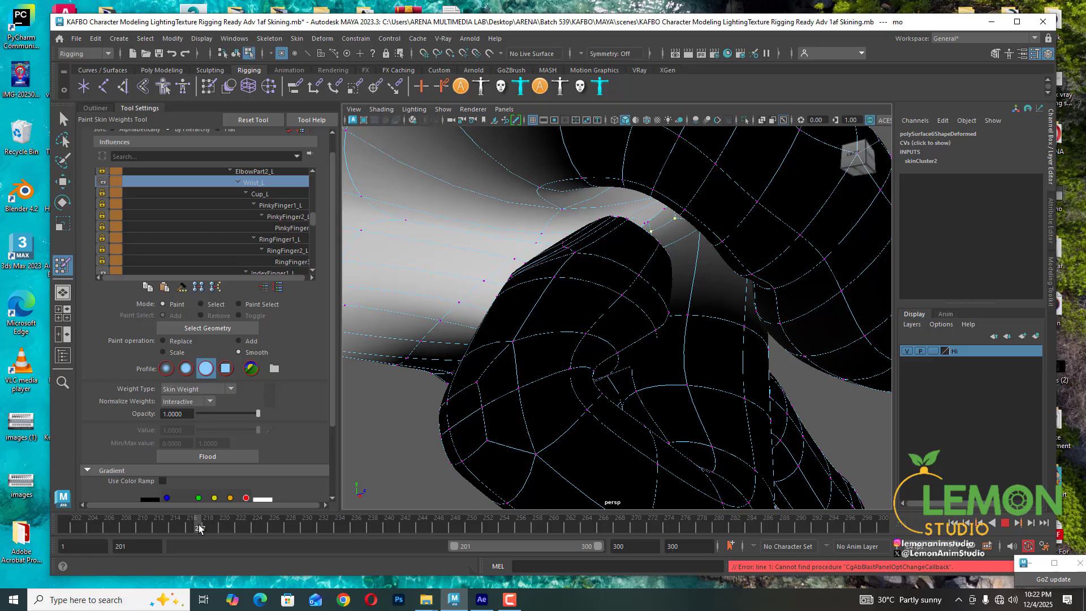
mouse_move(543, 334)
alt+mouse_down()
mouse_move(528, 317)
mouse_move(478, 332)
mouse_move(506, 332)
alt+mouse_up()
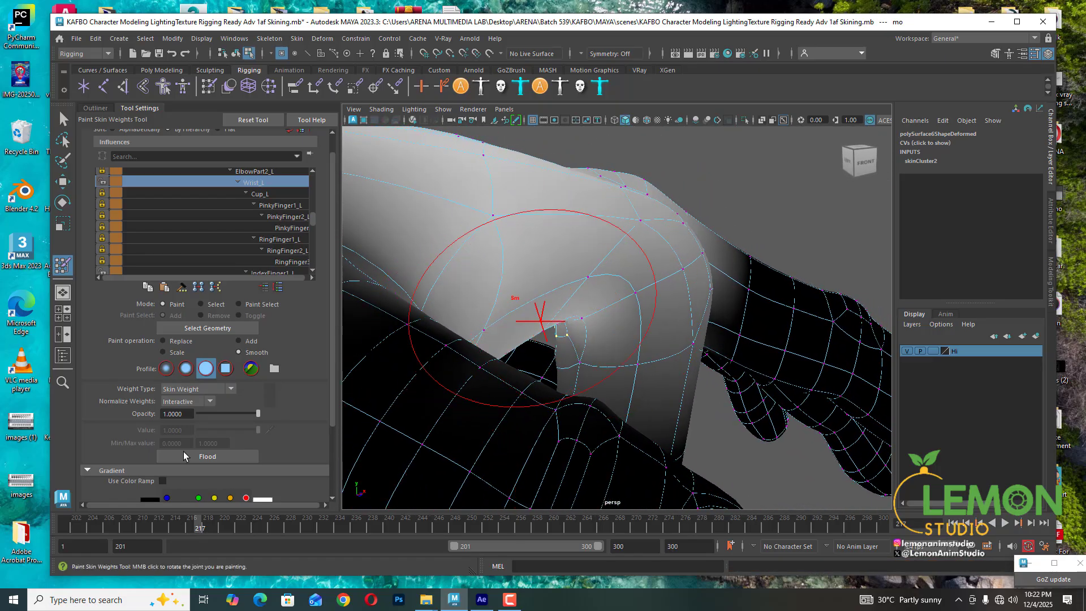
- Select vertices around the inner index base in Select mode and review their bend at several frames
click(202, 305)
mouse_move(594, 328)
alt+mouse_down()
mouse_move(612, 305)
mouse_move(613, 348)
mouse_move(630, 376)
mouse_move(379, 511)
alt+mouse_up()
click(594, 381)
drag(205, 522, 184, 523)
alt+drag(705, 365, 691, 331)
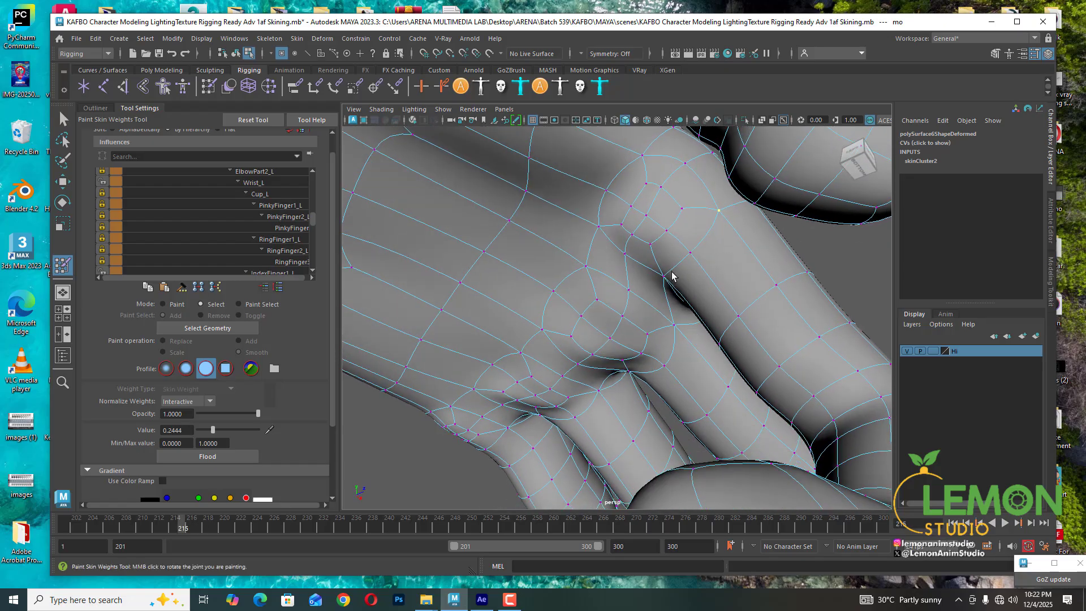
click(192, 527)
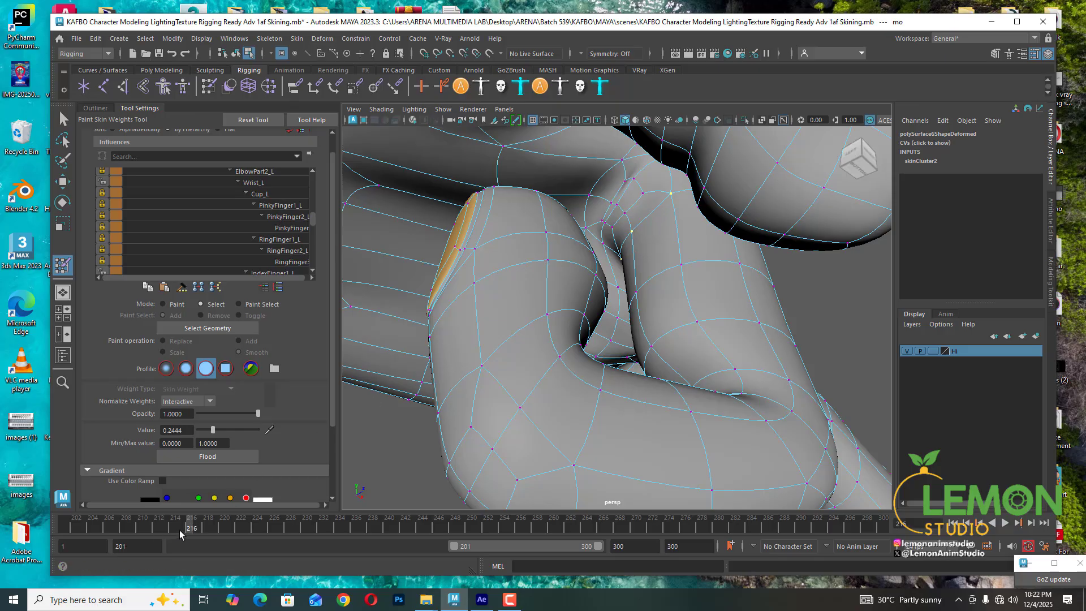
click(200, 529)
alt+drag(443, 432, 389, 403)
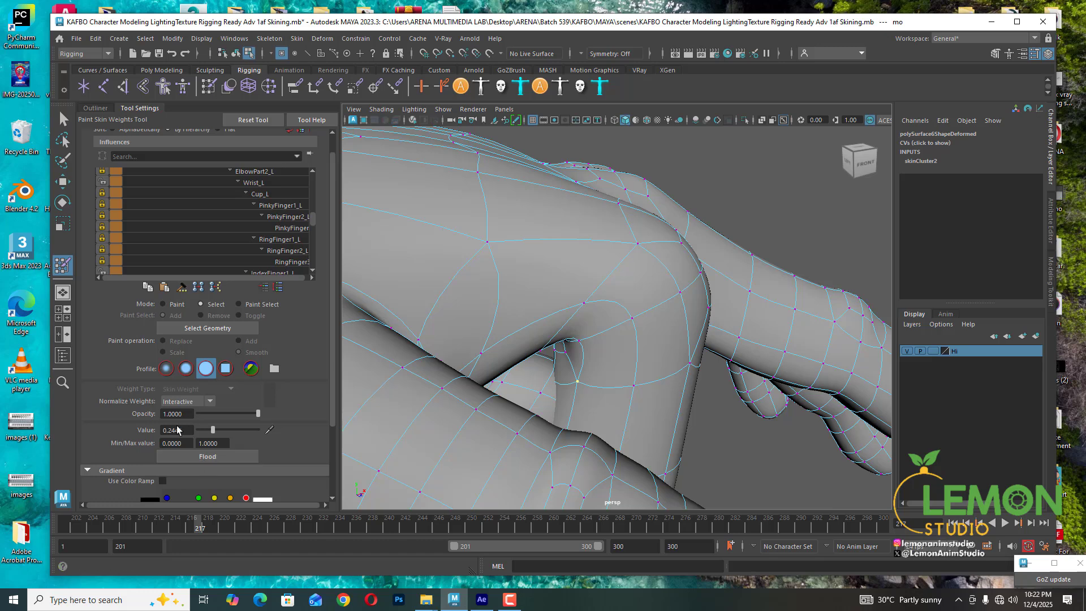
- Set the selected vertices' Wrist_L value to about 0.13, flood them once with Smooth and return to Select mode
click(193, 452)
click(263, 184)
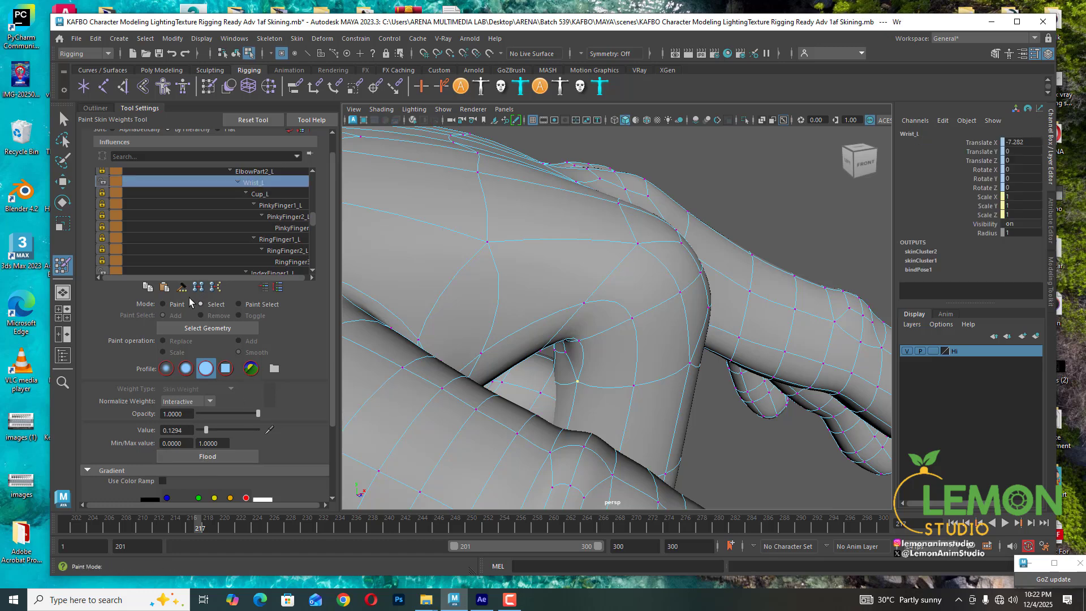
click(164, 304)
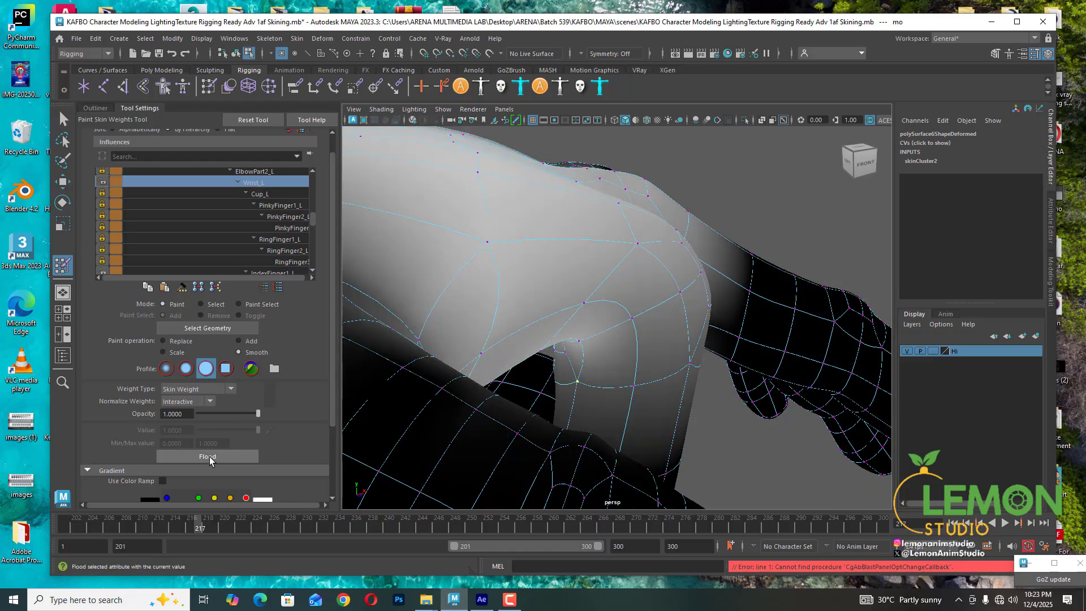
click(209, 459)
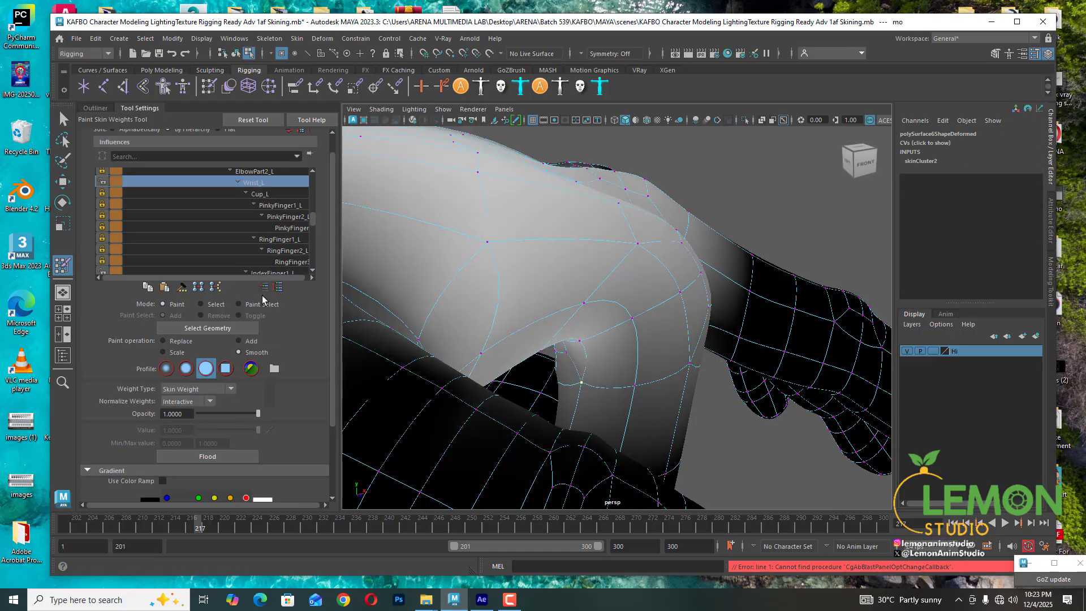
click(200, 305)
- Select a pair of vertices in the crease at the index finger's base
scroll(289, 222, down, 1)
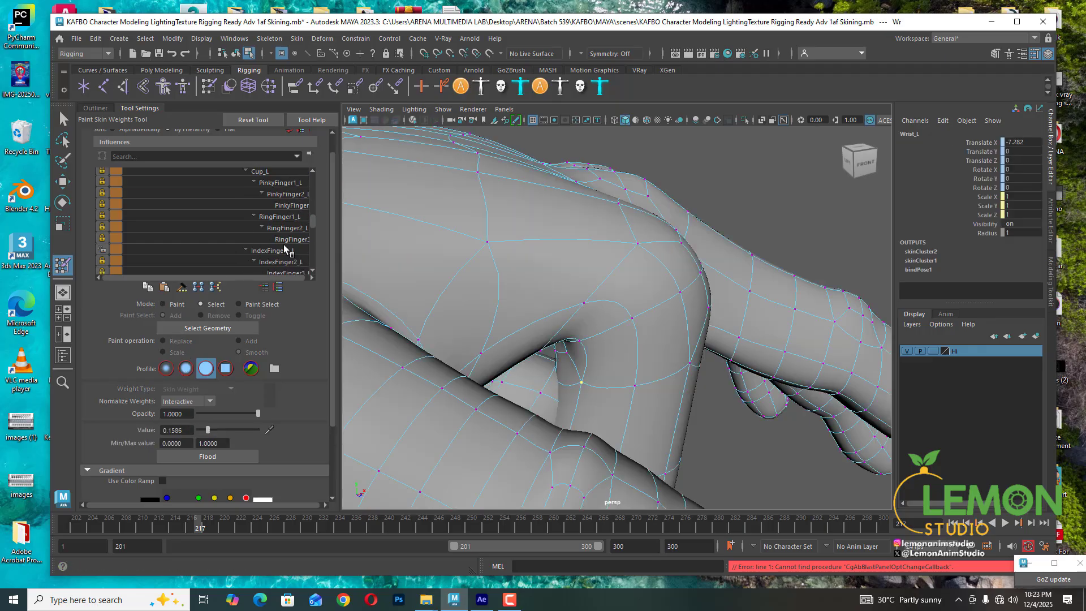
click(285, 250)
drag(249, 431, 253, 431)
alt+drag(572, 317, 618, 332)
click(596, 329)
shift+click(590, 338)
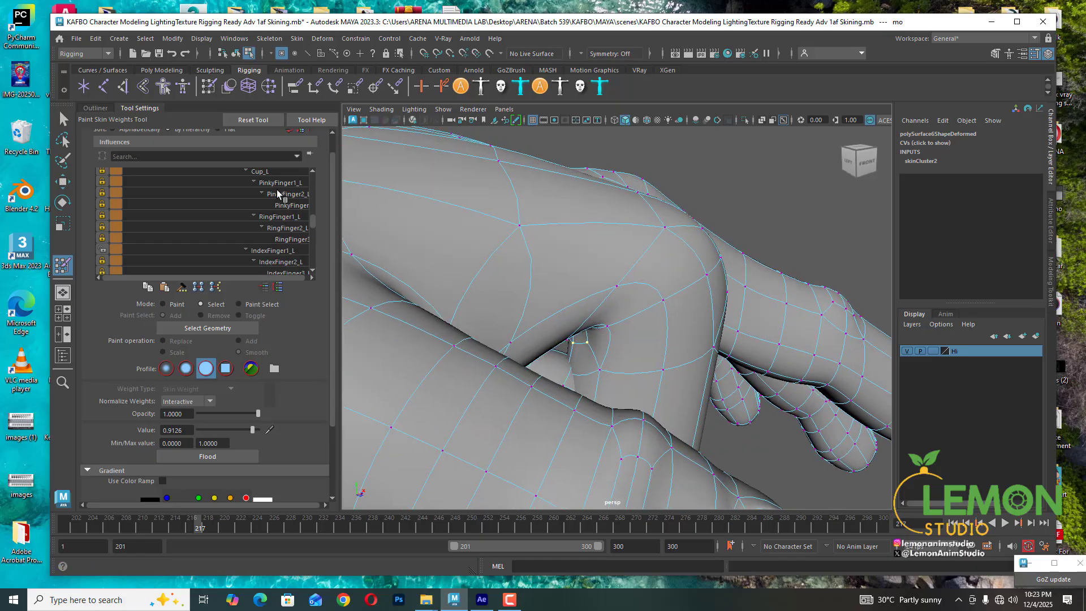
- Set the selected crease vertices' IndexFinger1_L value to about 0.84
click(273, 246)
drag(252, 430, 249, 433)
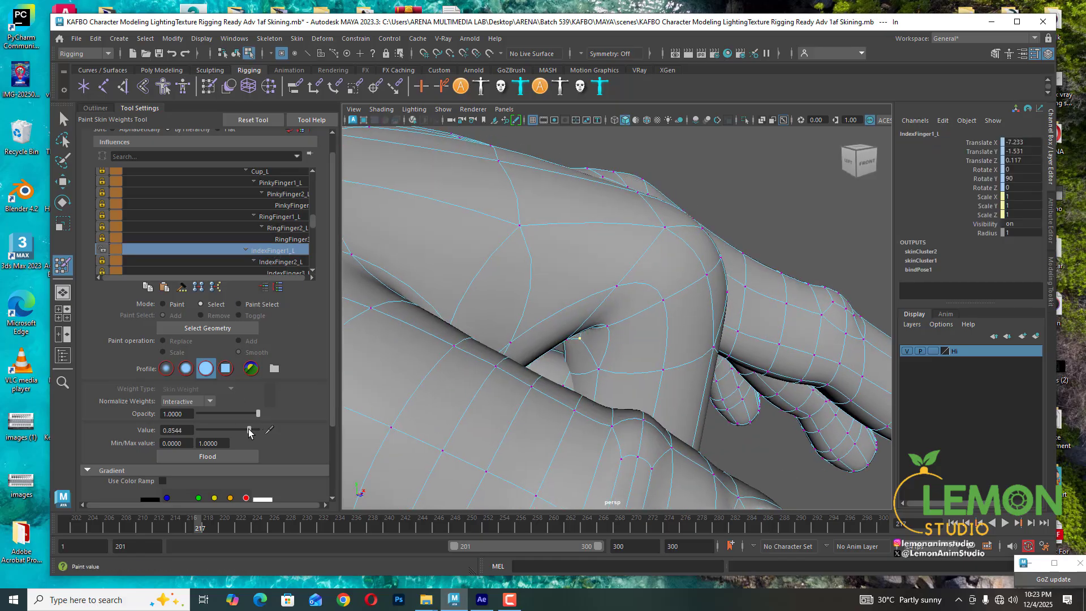
scroll(601, 255, down, 8)
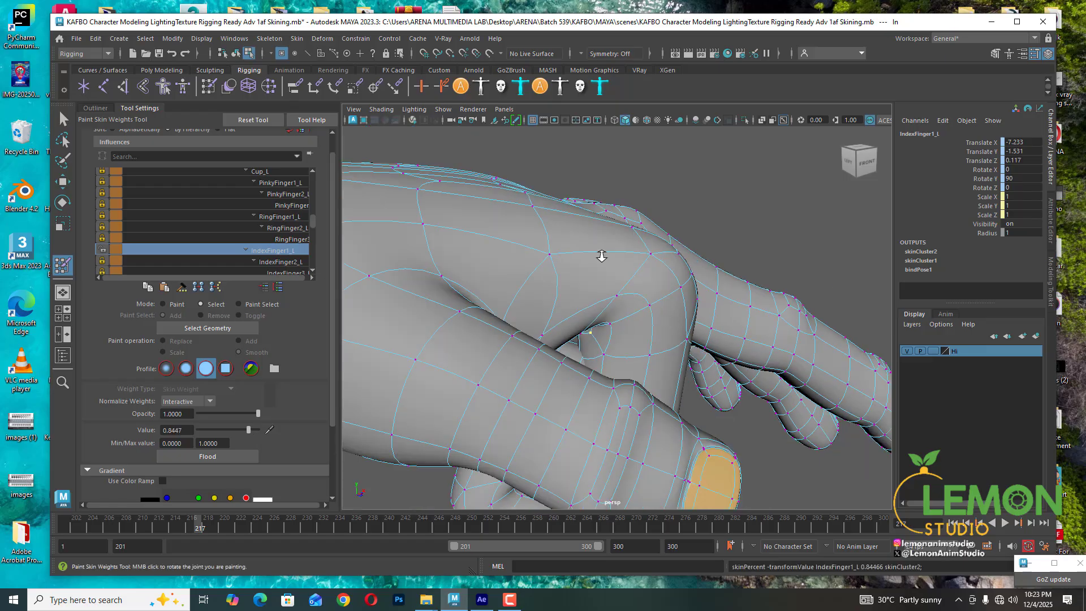
- Lock Wrist_L, unlock IndexFinger2_L and make IndexFinger2_L the active influence
alt+drag(604, 257, 575, 264)
alt+drag(583, 306, 572, 286)
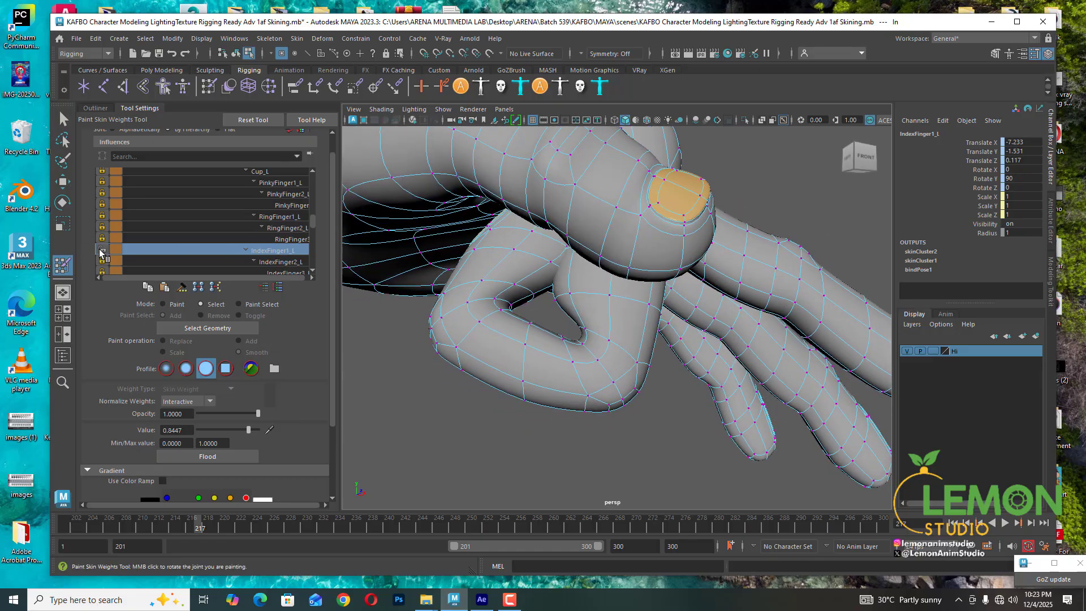
scroll(225, 206, up, 3)
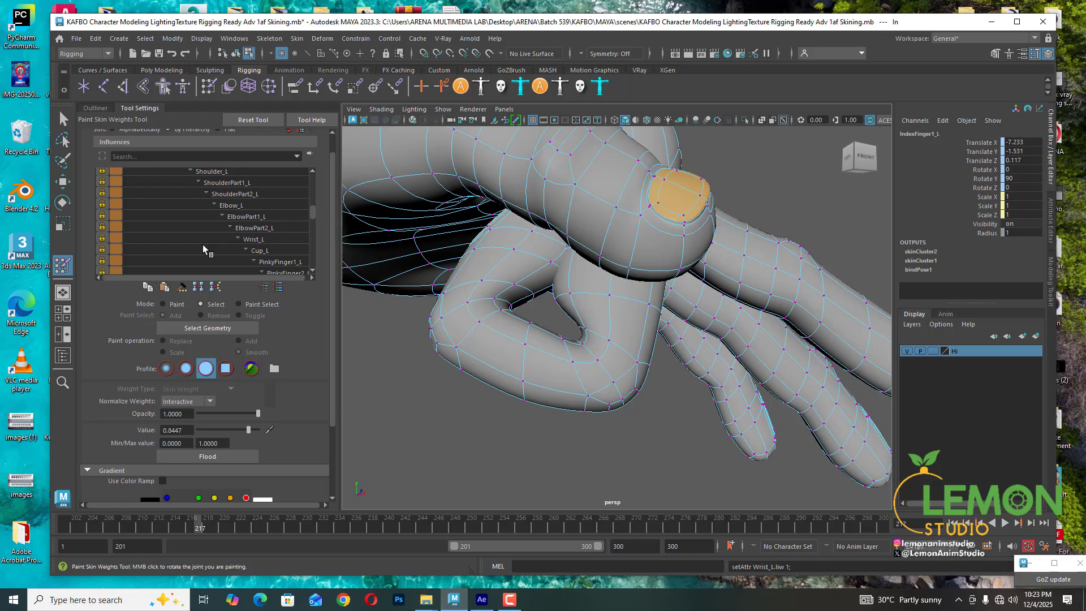
scroll(203, 244, down, 5)
click(102, 216)
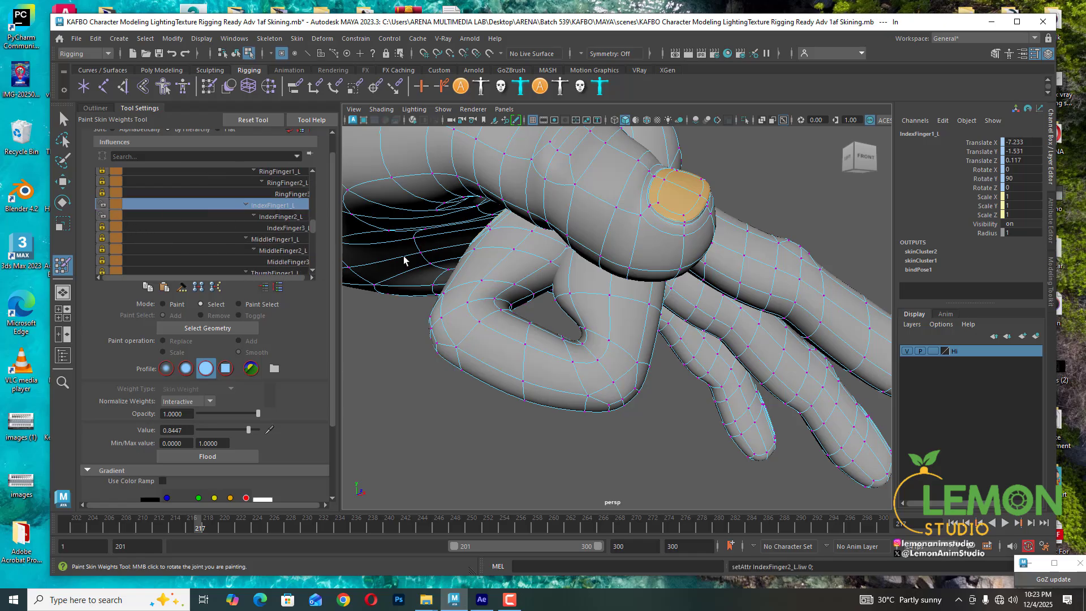
click(279, 218)
- Select vertices around the index finger's middle joint and flood them four times with Smooth on IndexFinger2_L
mouse_move(636, 336)
alt+mouse_down()
mouse_move(653, 324)
mouse_move(562, 310)
mouse_move(616, 316)
mouse_move(633, 371)
alt+mouse_up()
click(630, 368)
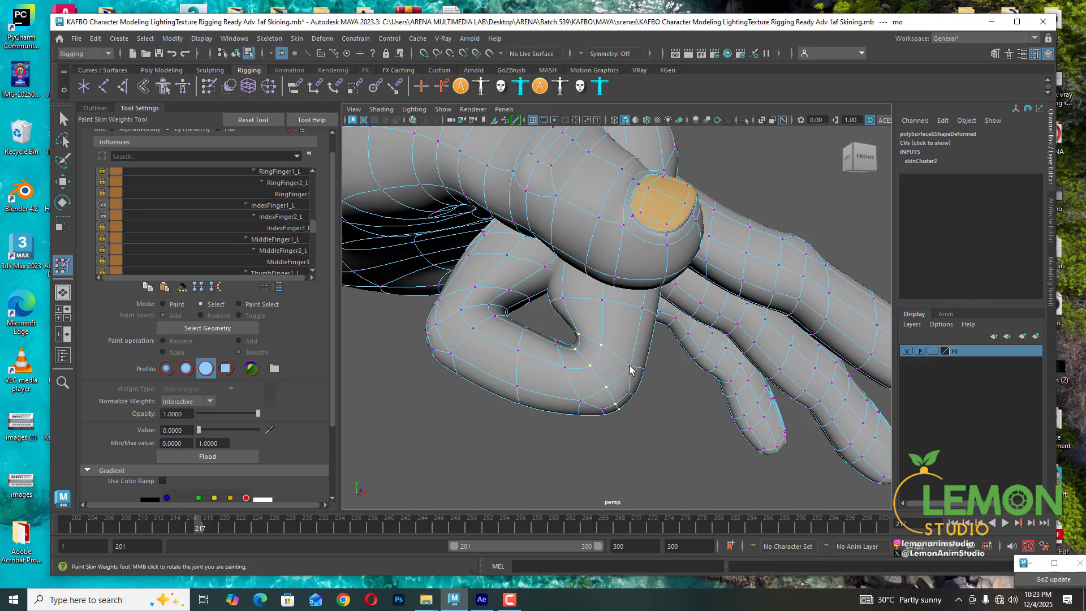
alt+drag(660, 381, 694, 388)
mouse_move(613, 343)
alt+mouse_down()
mouse_move(679, 354)
mouse_move(669, 383)
mouse_move(620, 392)
alt+mouse_up()
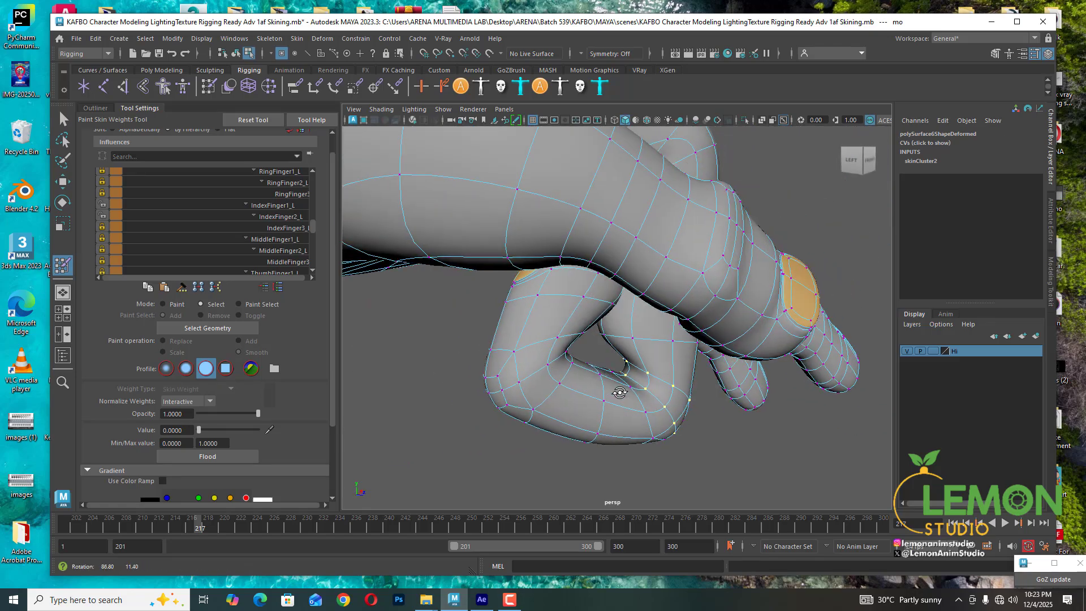
click(174, 306)
click(212, 456)
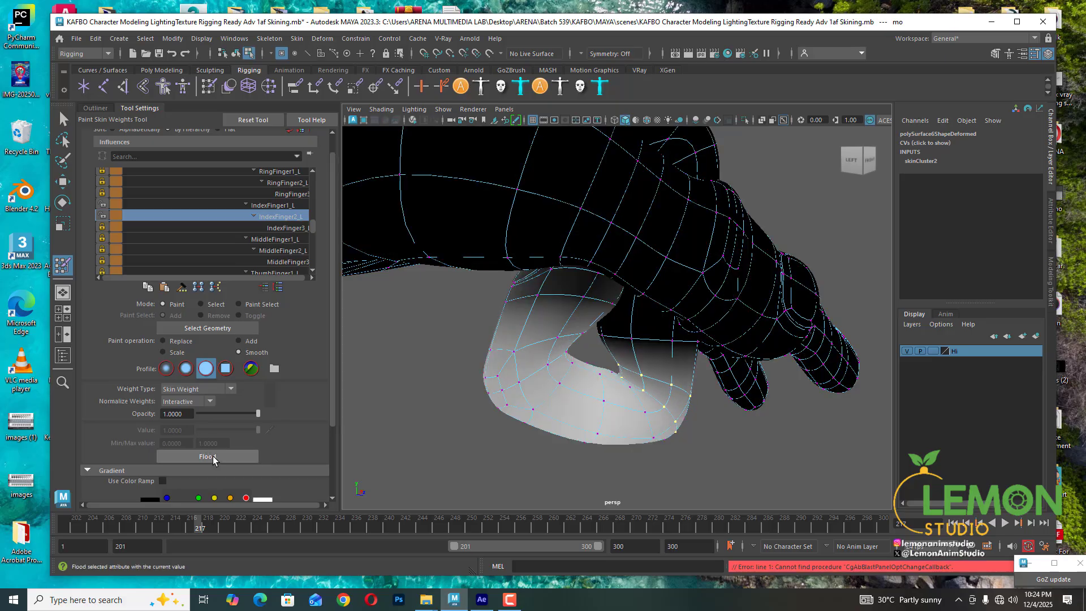
click(213, 457)
click(213, 456)
click(214, 457)
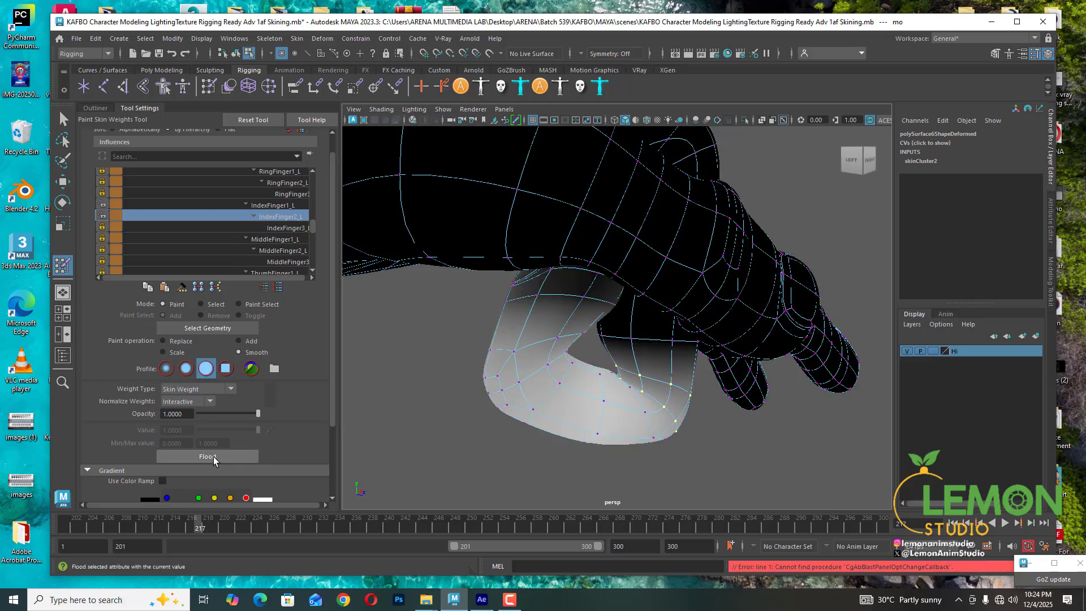
- Select a vertex under the middle joint and smooth it twice more on IndexFinger2_L
mouse_move(648, 348)
alt+mouse_down()
mouse_move(600, 416)
mouse_move(537, 390)
mouse_move(617, 405)
mouse_move(588, 408)
alt+mouse_up()
click(201, 305)
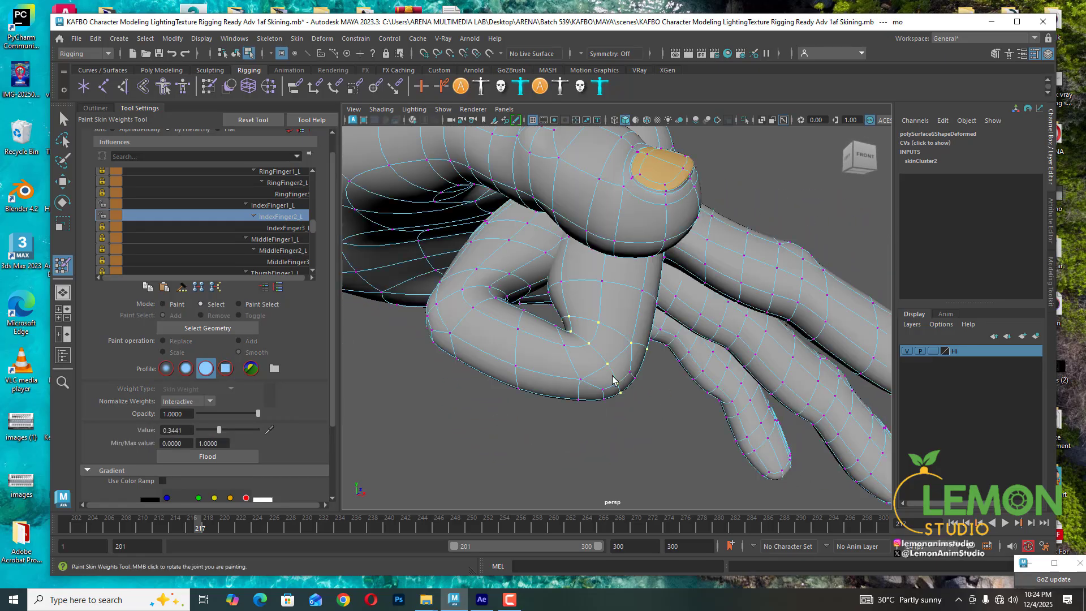
click(613, 379)
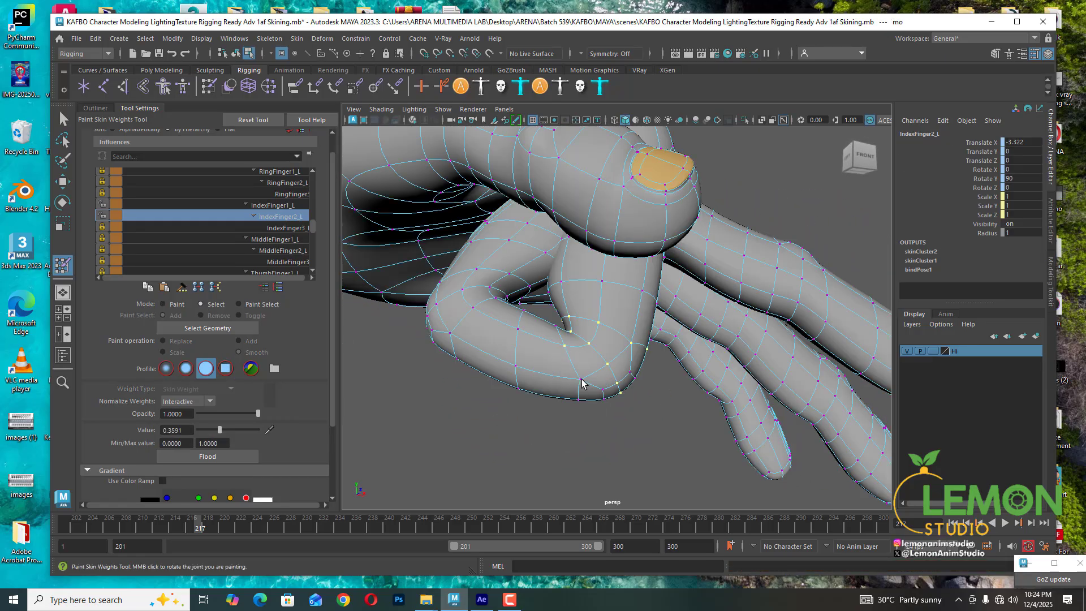
mouse_move(597, 401)
alt+mouse_down()
mouse_move(571, 348)
mouse_move(605, 381)
alt+mouse_up()
click(227, 455)
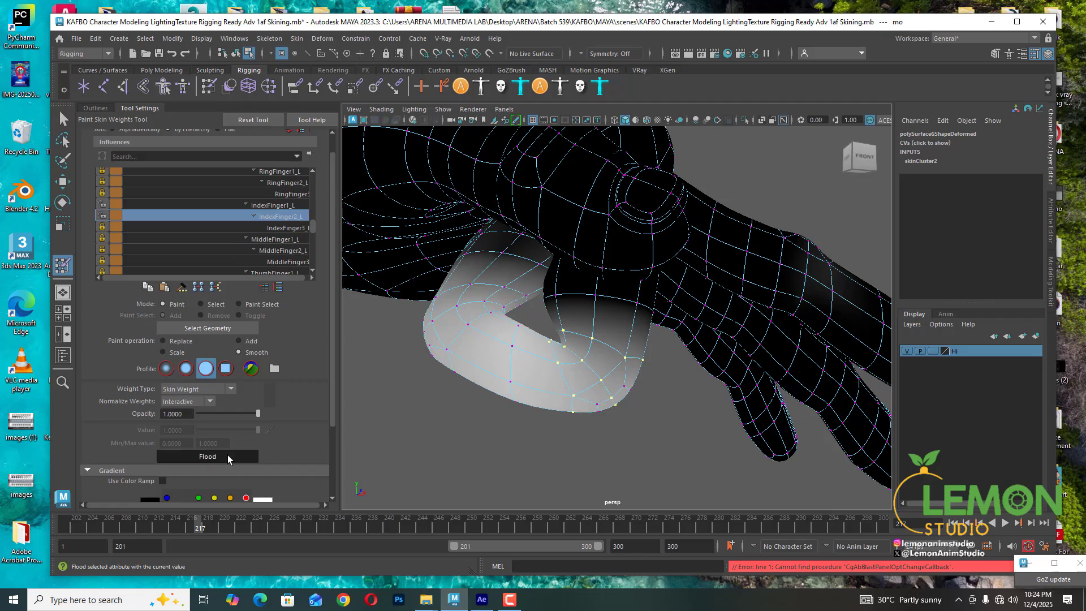
click(229, 455)
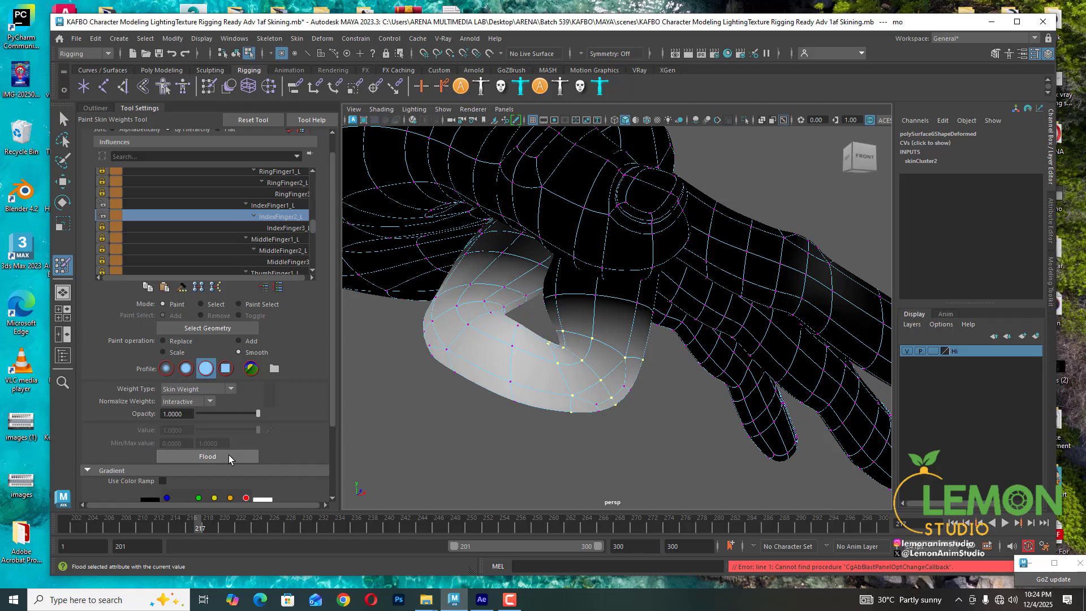
alt+drag(579, 372, 577, 374)
- Return to Select mode and set IndexFinger2_L to about 0.56 and IndexFinger1_L to about 0.15 on the selected vertex
click(201, 304)
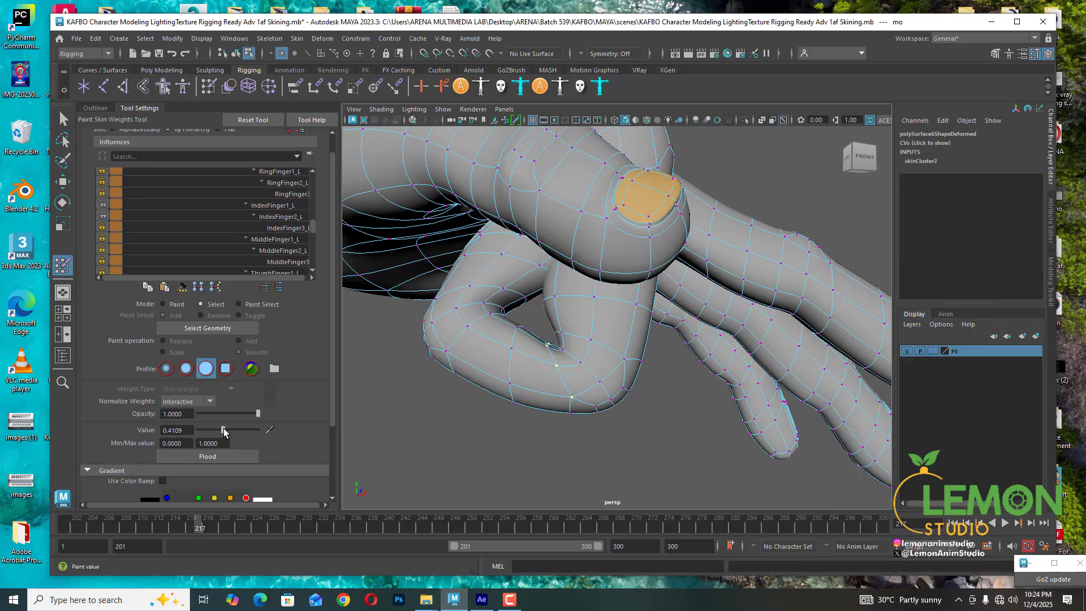
drag(224, 429, 232, 428)
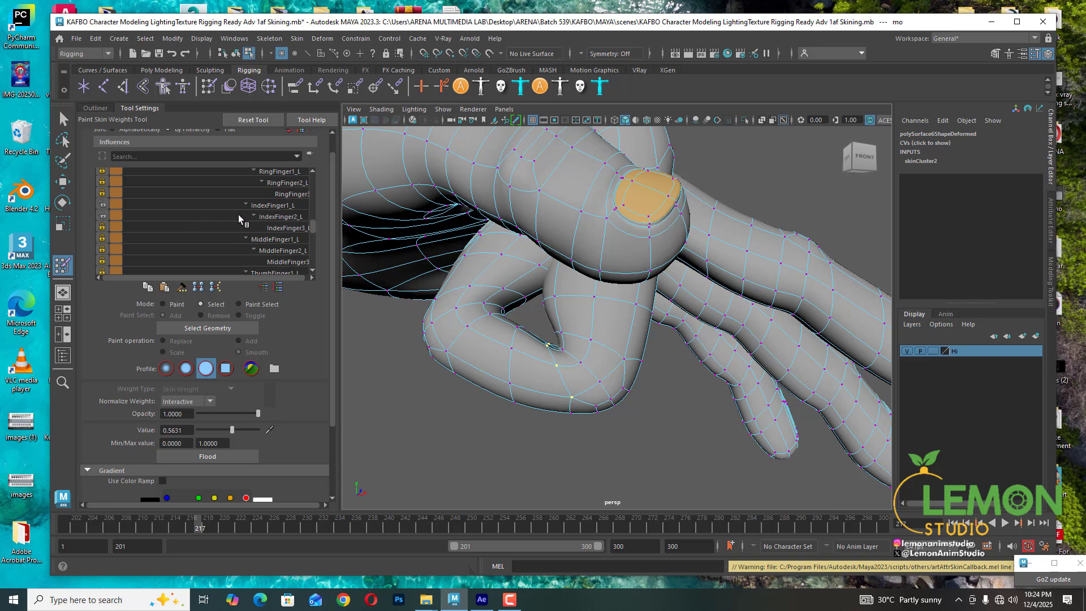
click(270, 205)
drag(226, 430, 208, 429)
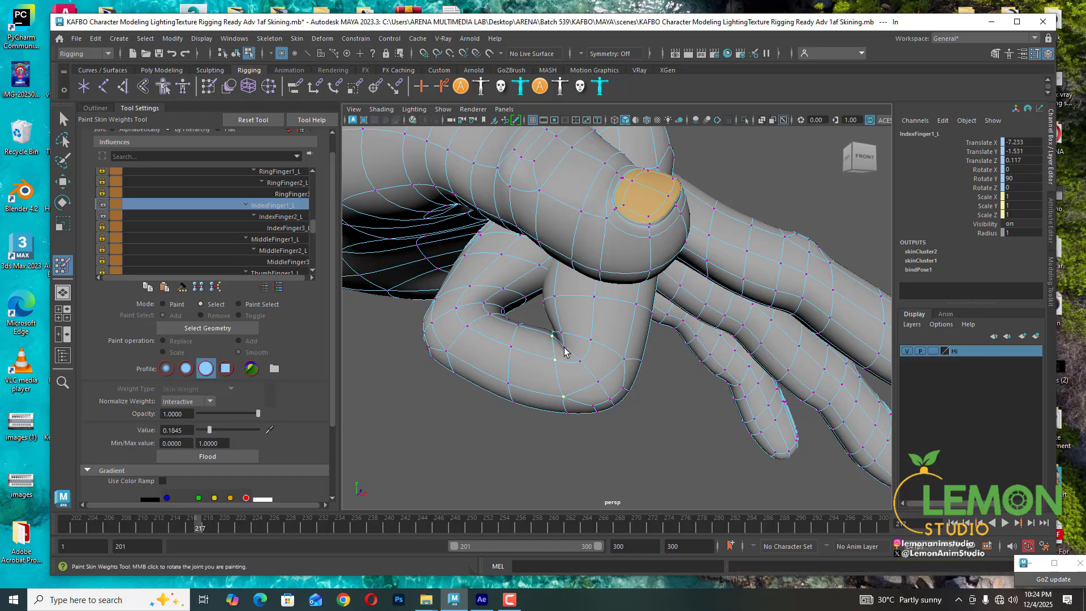
- Select another vertex under the middle joint and set its IndexFinger2_L value to about 0.54
click(583, 364)
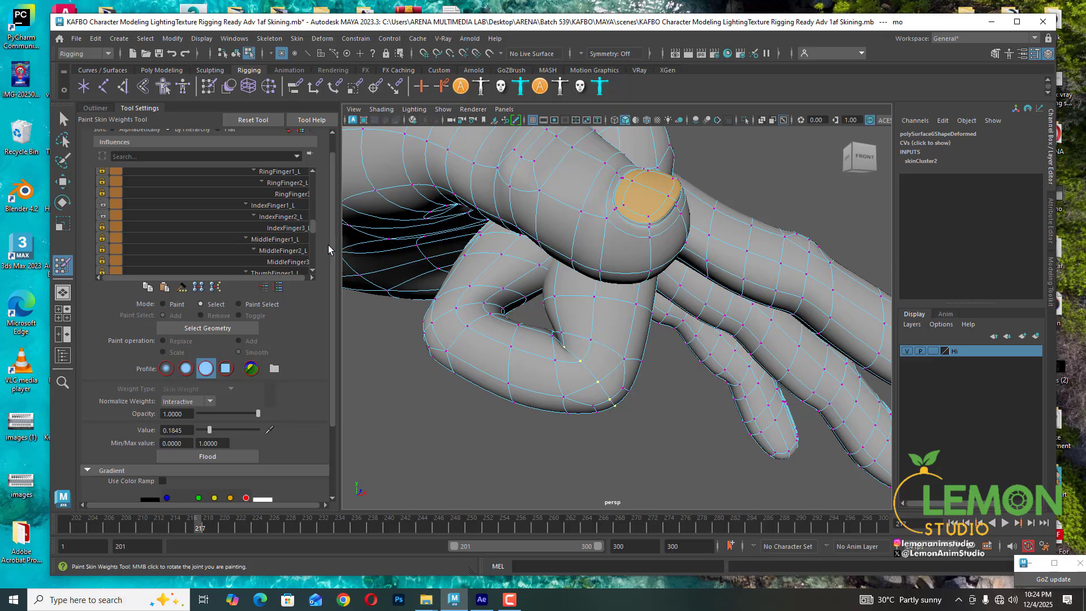
click(282, 217)
drag(222, 427, 231, 432)
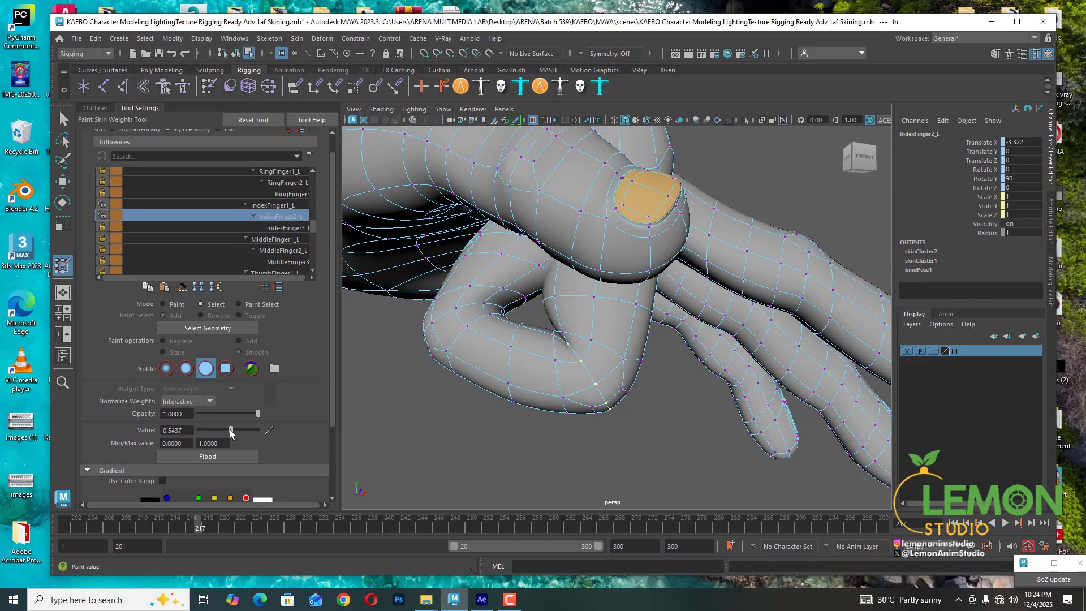
alt+drag(613, 400, 589, 364)
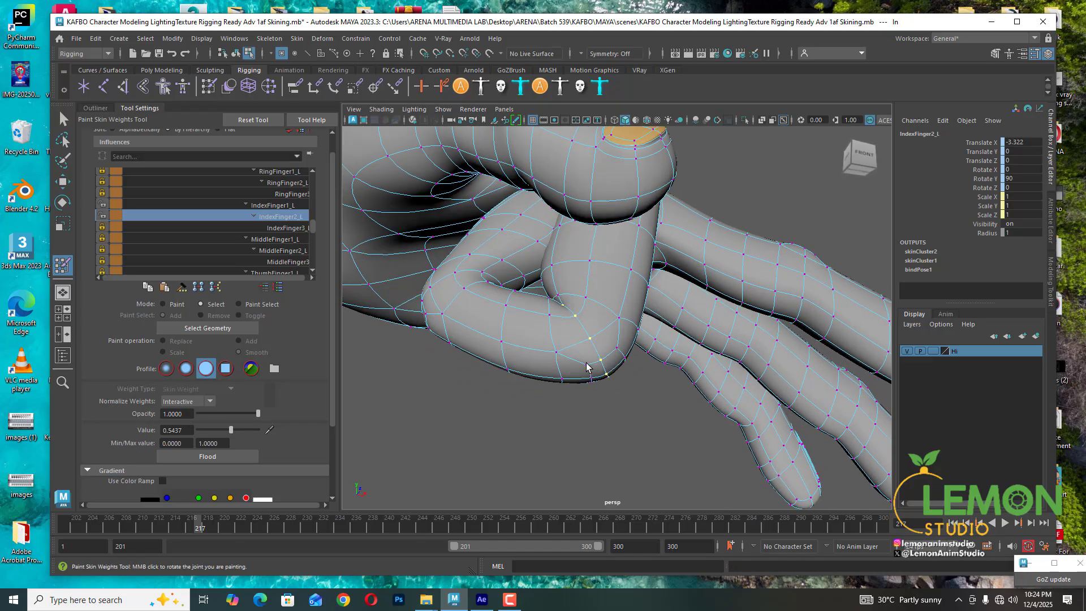
- Select a vertex under the index finger's middle joint and flood it twice with Smooth on IndexFinger1_L
click(587, 366)
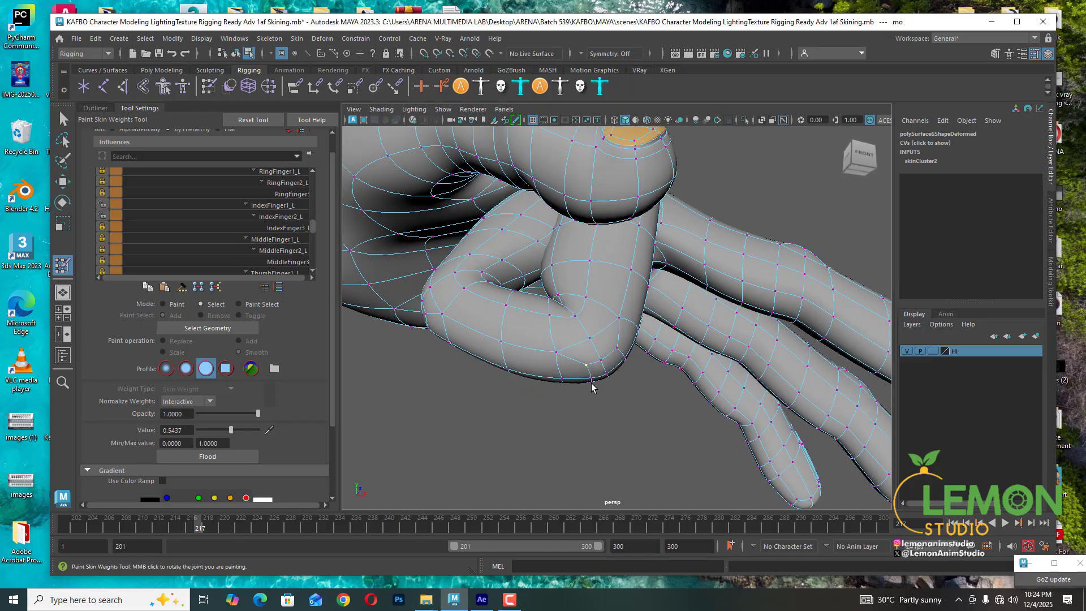
click(273, 204)
click(164, 304)
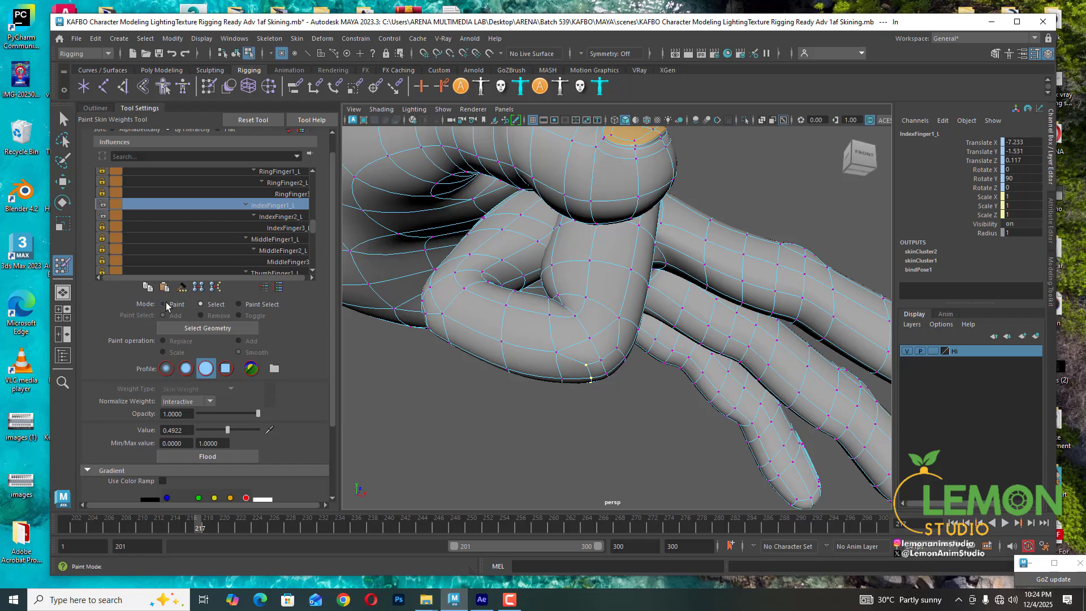
click(201, 455)
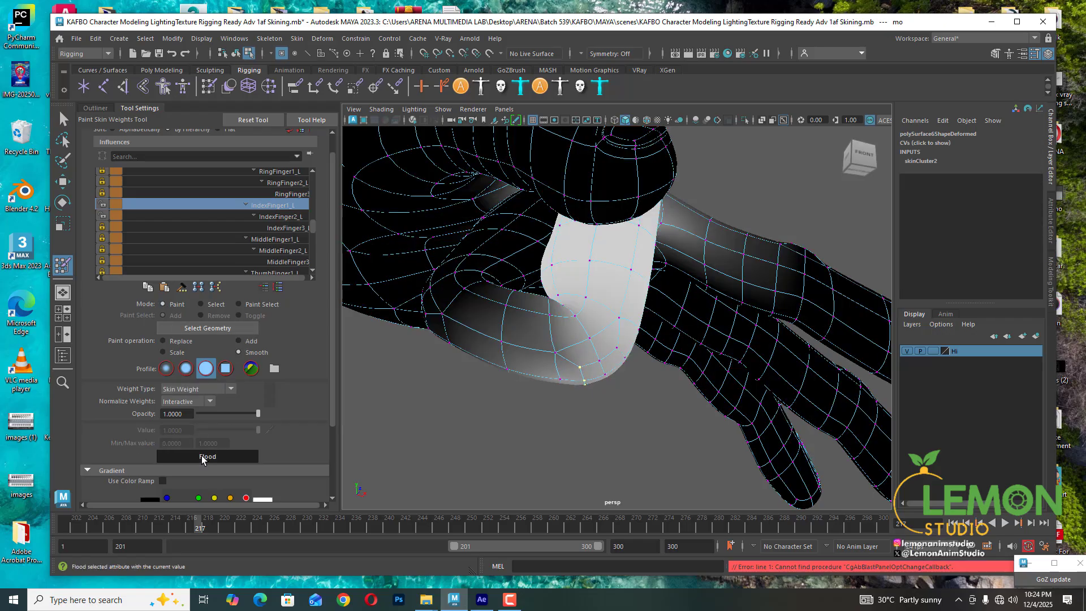
click(202, 455)
mouse_move(566, 355)
alt+mouse_down()
mouse_move(575, 373)
mouse_move(550, 374)
alt+mouse_up()
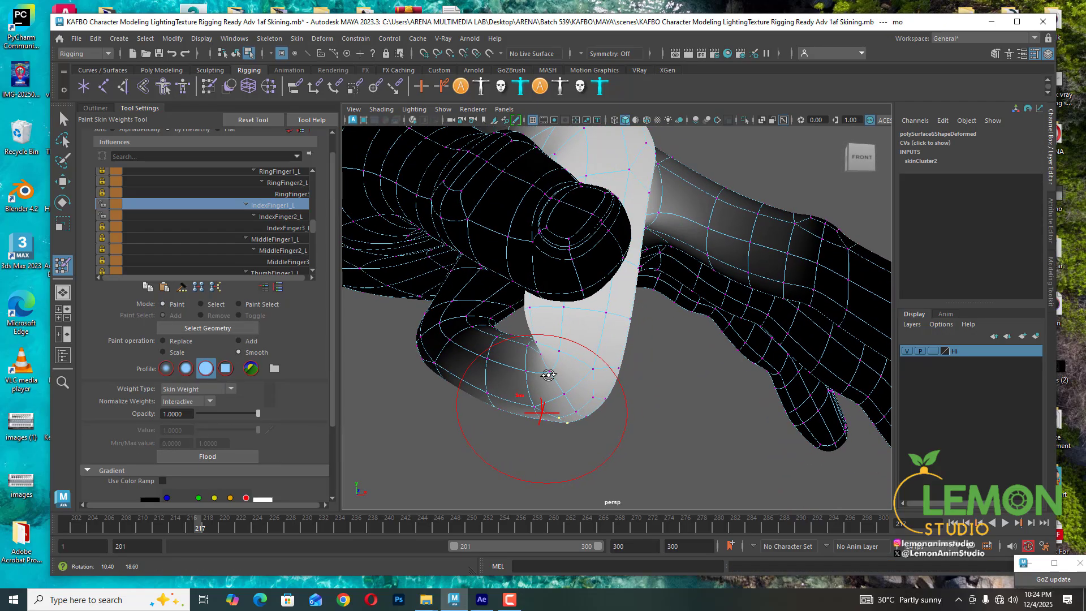
click(202, 304)
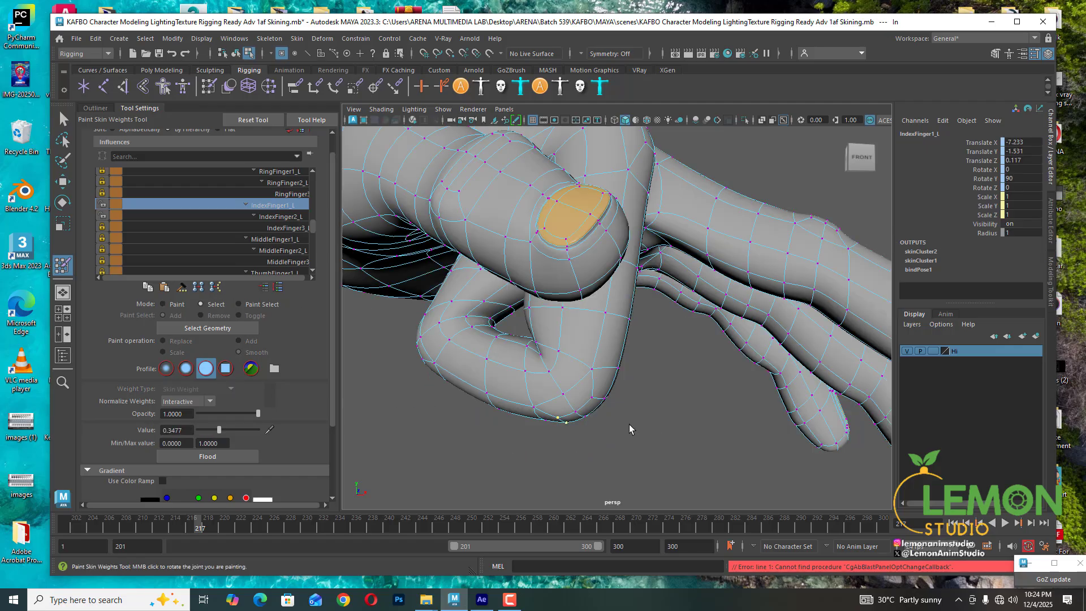
- Select another vertex under the middle joint and flood it twice with Smooth on IndexFinger1_L
click(594, 400)
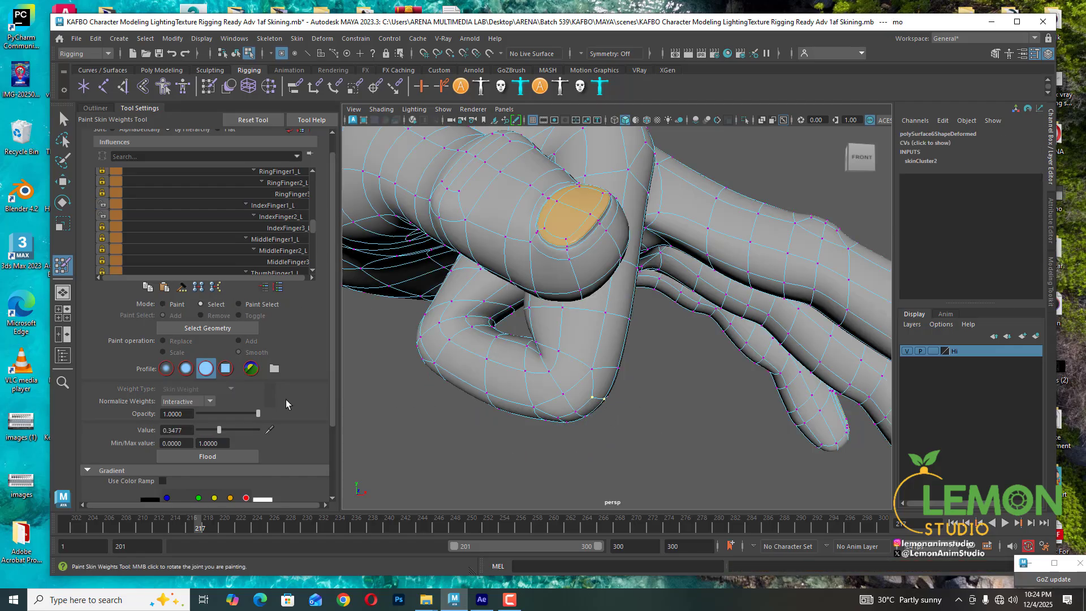
click(274, 206)
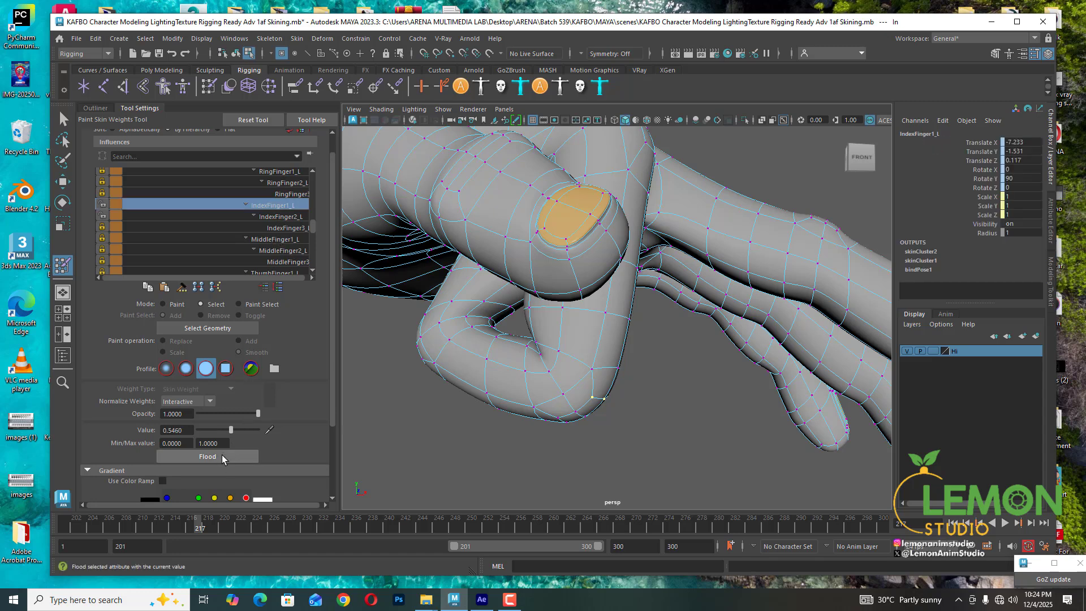
click(169, 304)
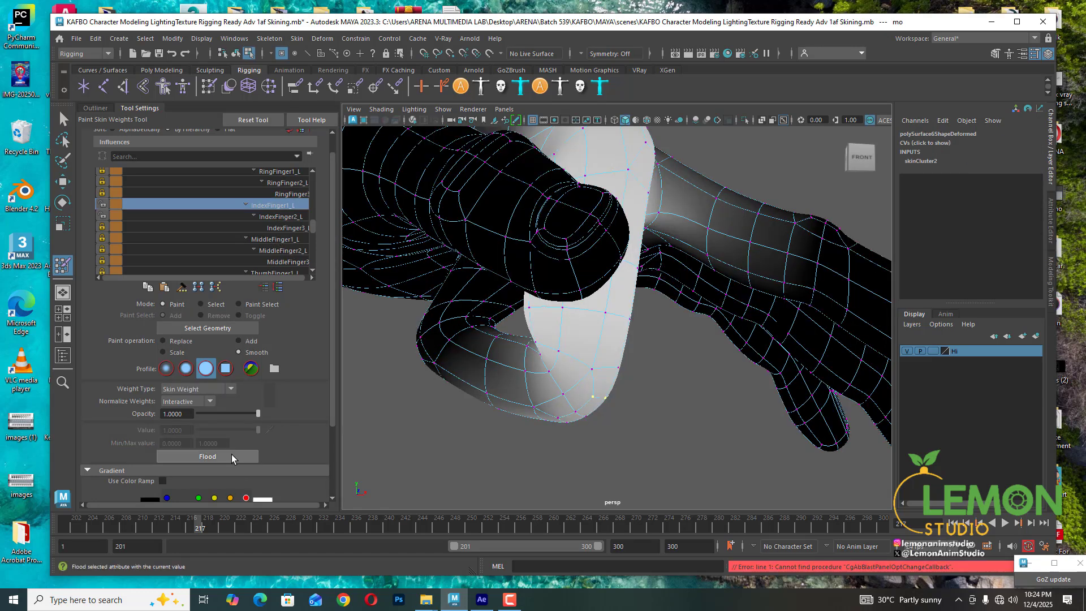
click(232, 456)
click(232, 456)
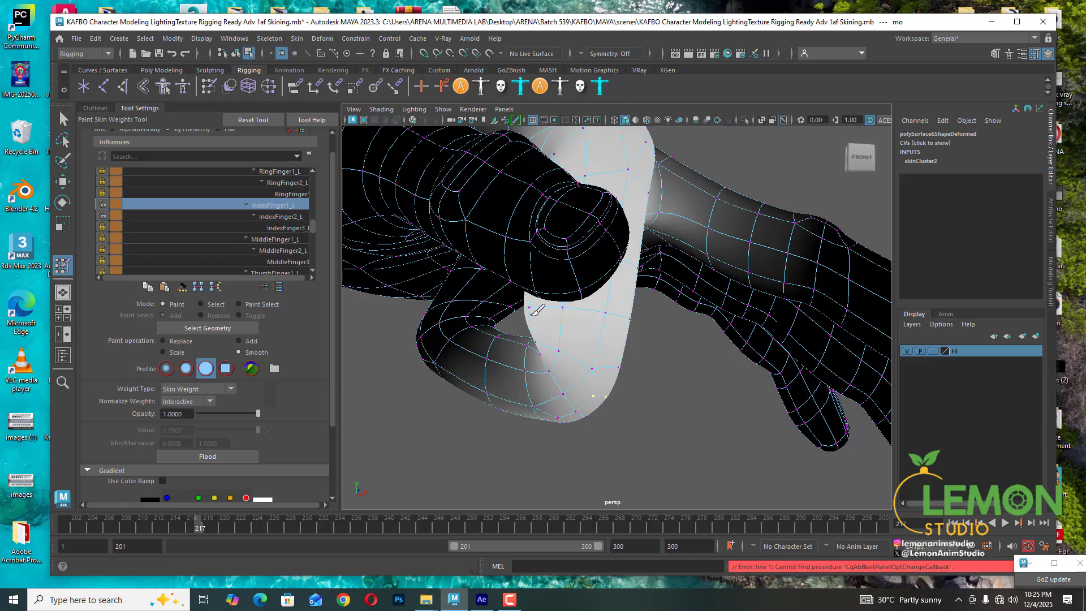
- Return to Select mode and set IndexFinger2_L to about 0.57 on the selected vertex
click(277, 216)
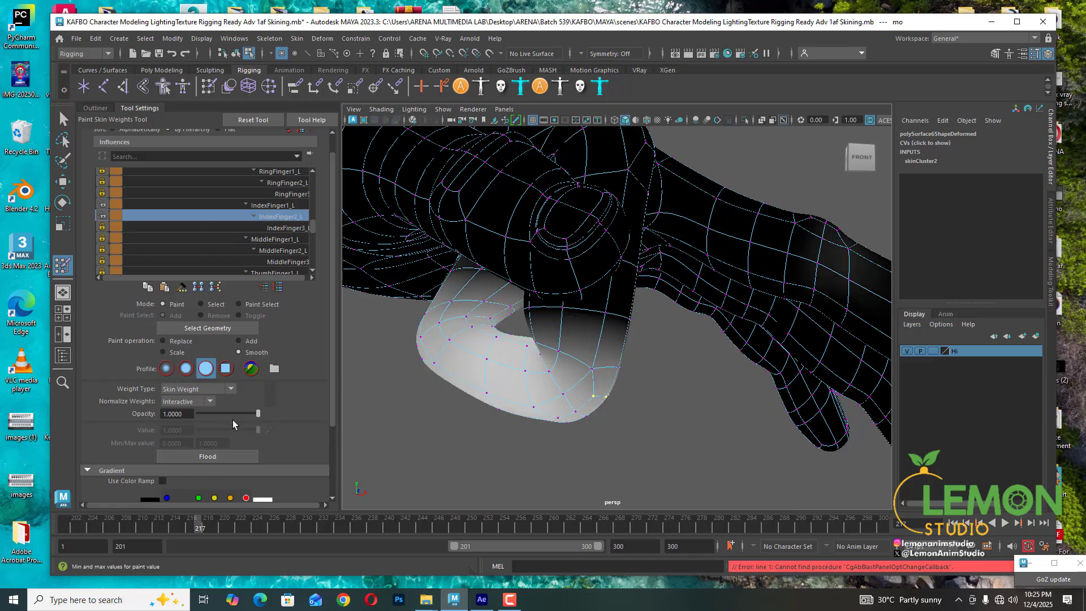
click(201, 304)
drag(223, 430, 231, 429)
alt+drag(649, 390, 580, 395)
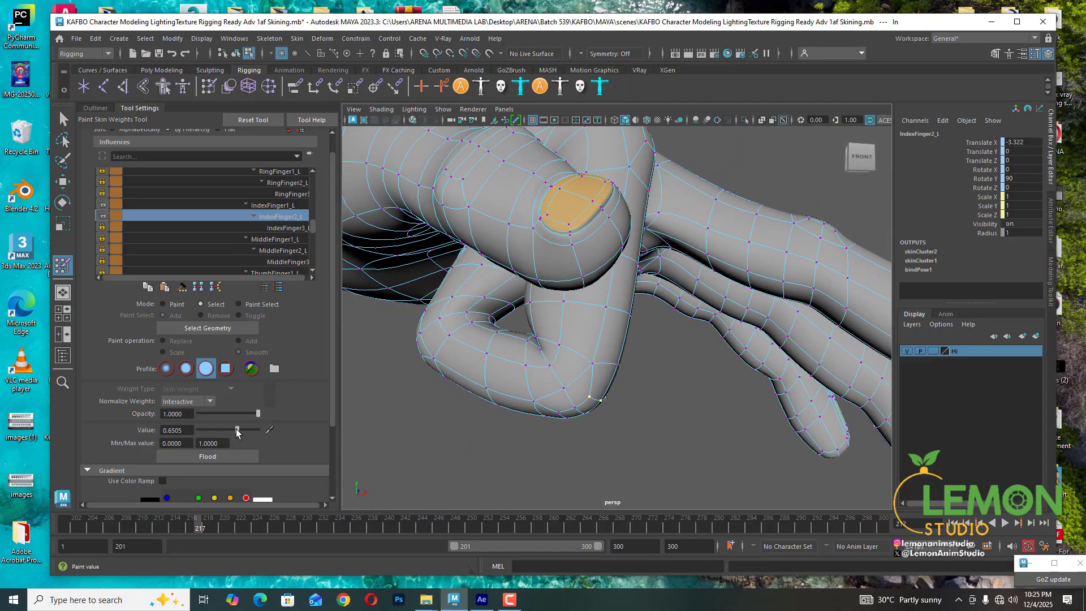
drag(238, 428, 231, 429)
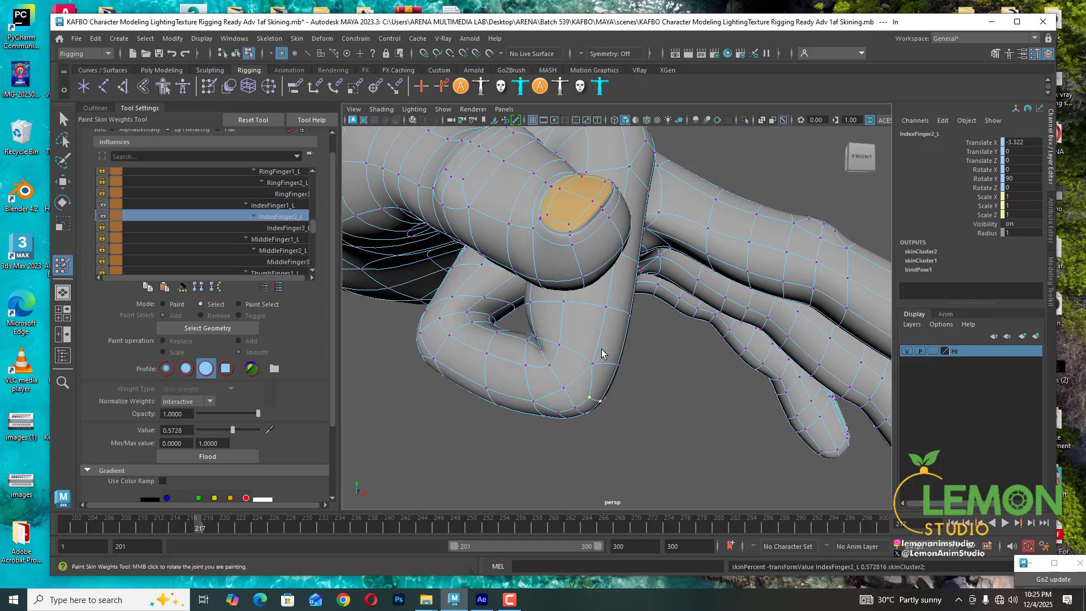
- Select vertices under the middle joint and flood them once with Smooth on IndexFinger2_L
alt+drag(568, 401, 573, 403)
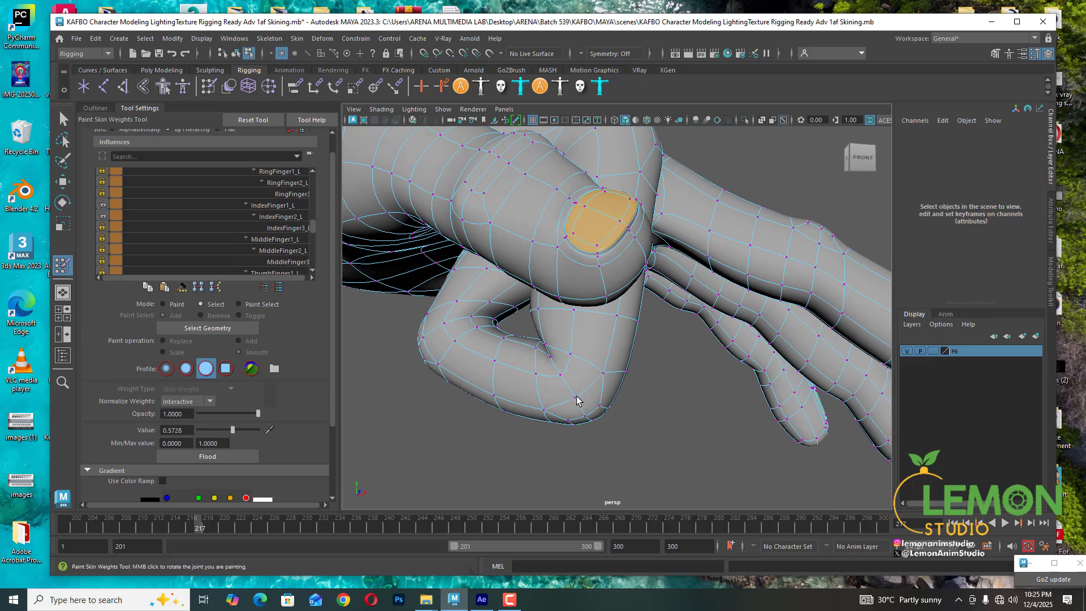
click(575, 398)
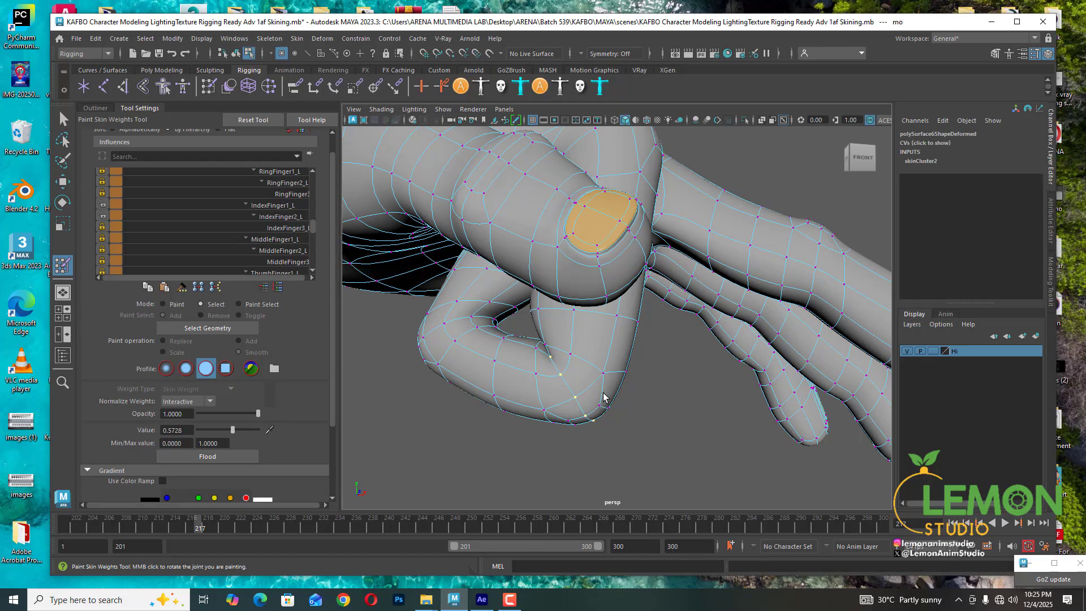
click(274, 216)
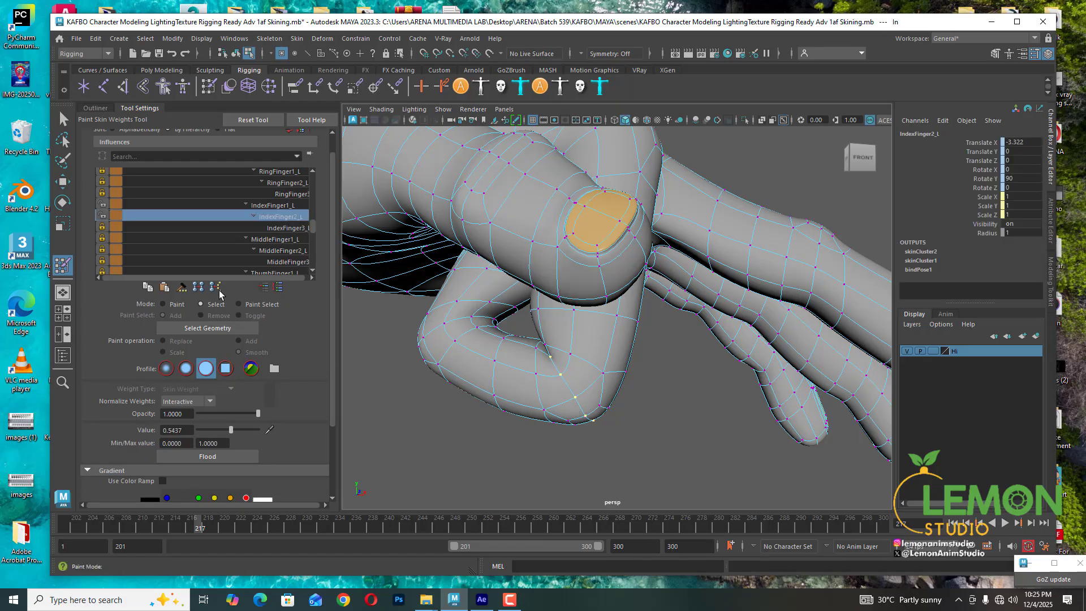
click(163, 304)
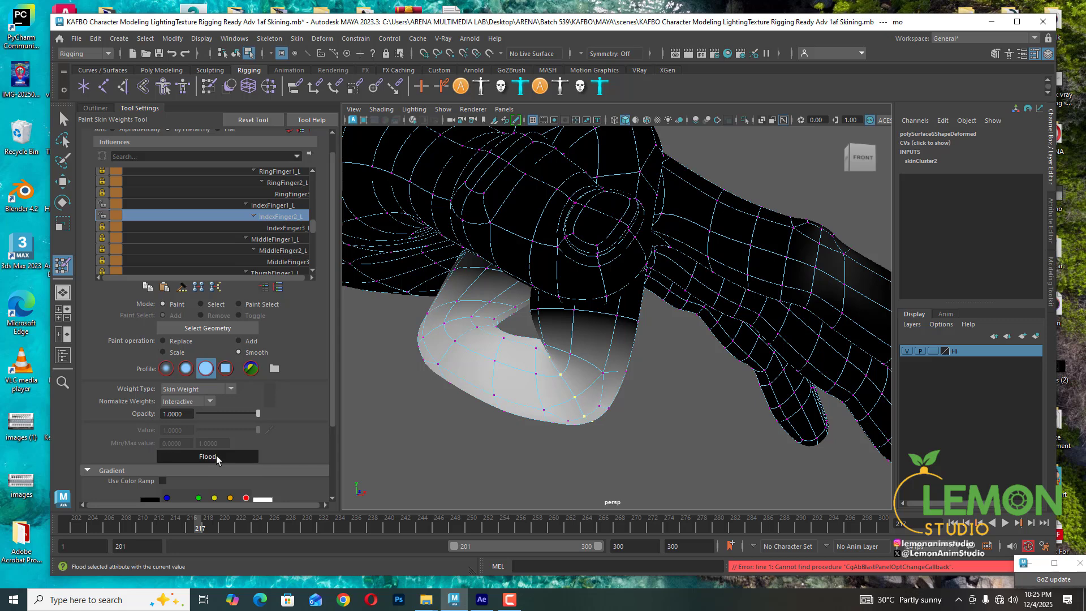
click(216, 457)
mouse_move(577, 412)
alt+mouse_down()
mouse_move(617, 425)
mouse_move(636, 410)
mouse_move(633, 380)
alt+mouse_up()
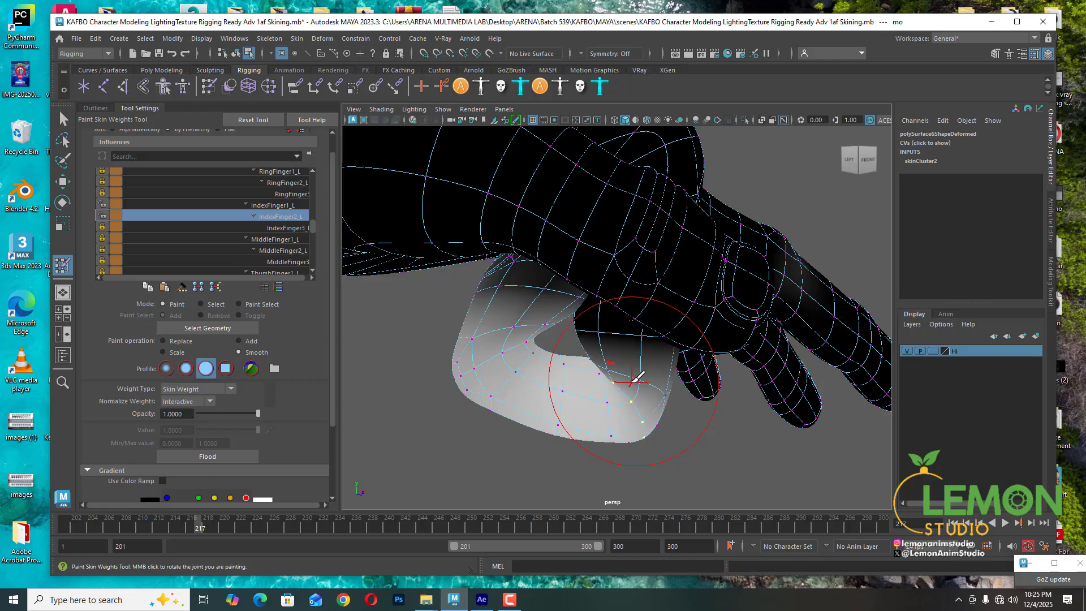
- Toggle the weight locks on IndexFinger1_L and IndexFinger3_L and return to Select mode
click(103, 205)
click(102, 228)
click(289, 227)
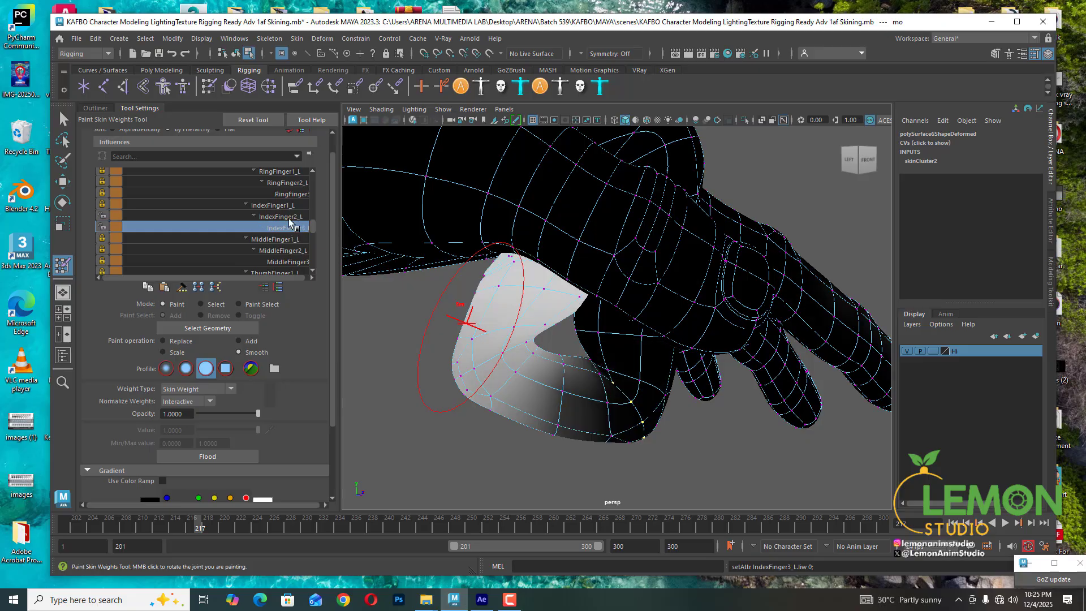
click(288, 216)
mouse_move(595, 383)
alt+mouse_down()
mouse_move(657, 408)
mouse_move(650, 389)
alt+mouse_up()
click(200, 304)
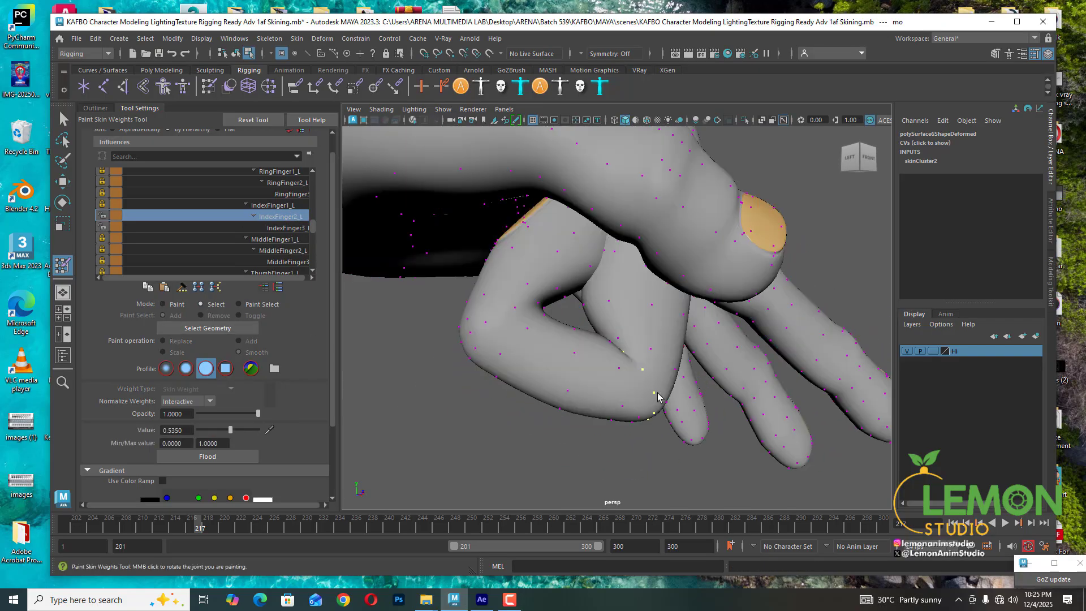
- Select a vertex on the finger's inner side and set its IndexFinger1_L weight to 0
click(574, 353)
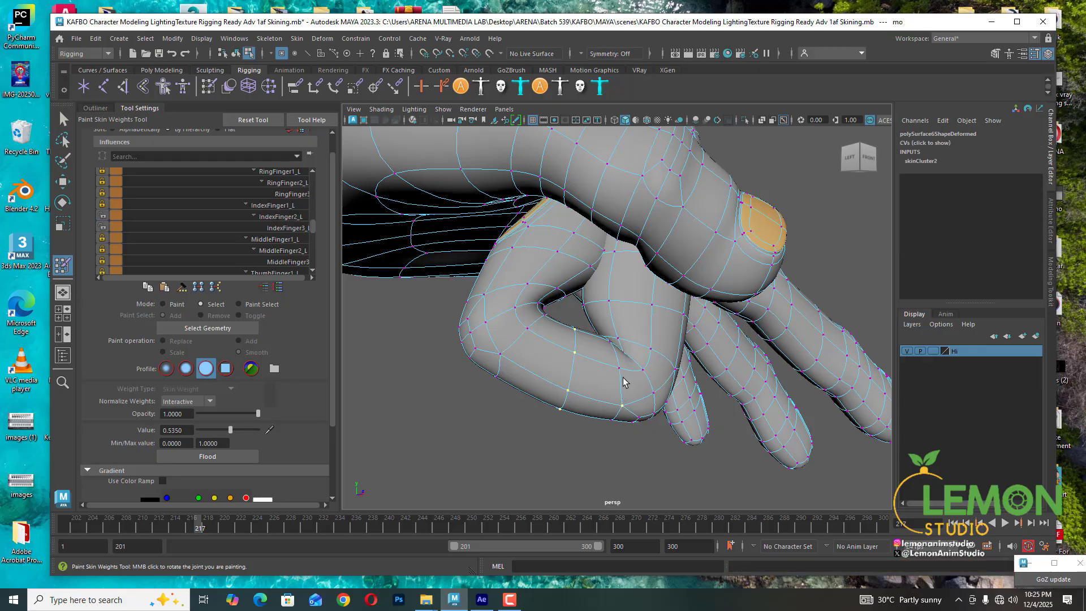
alt+drag(670, 419, 530, 355)
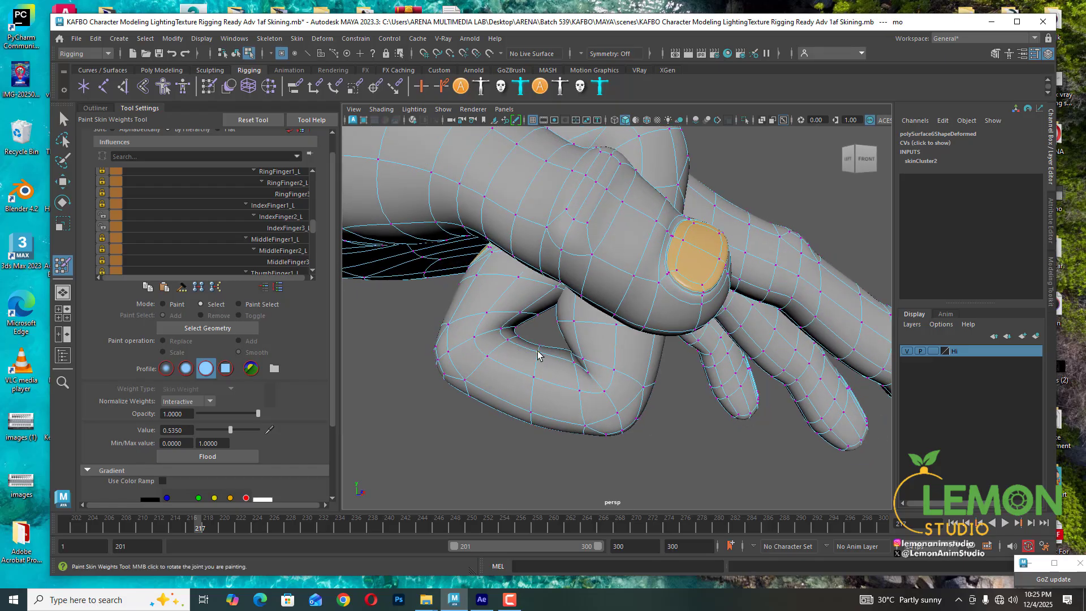
click(537, 352)
click(103, 205)
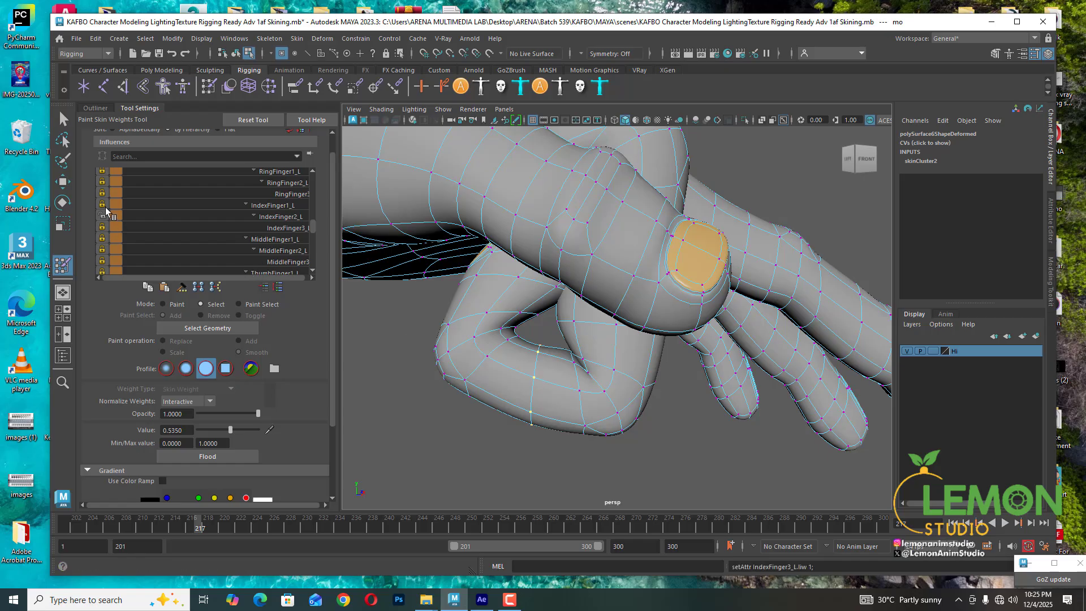
click(267, 205)
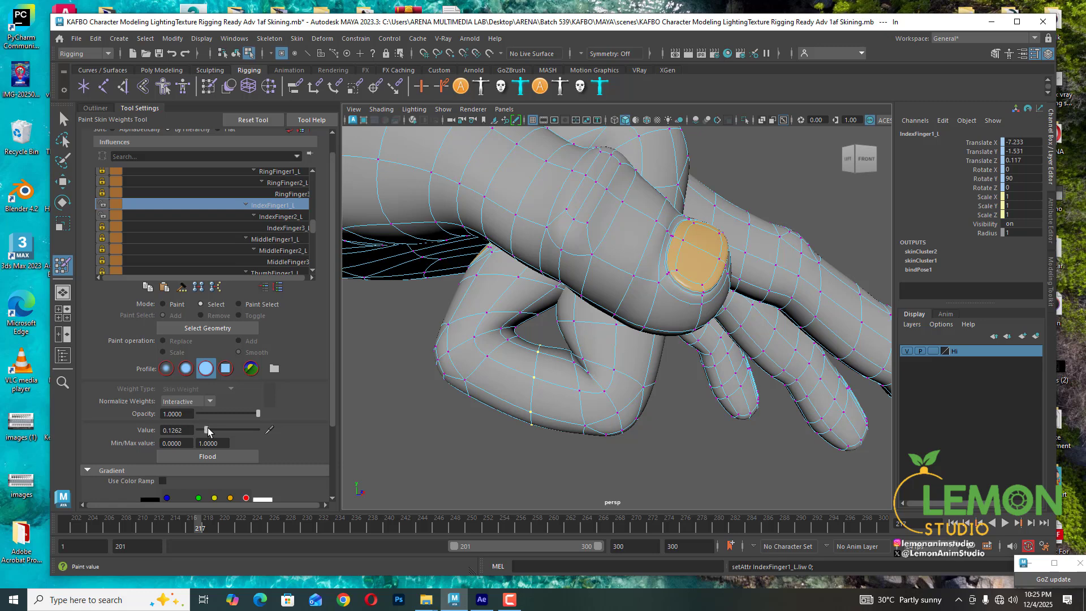
drag(205, 430, 196, 431)
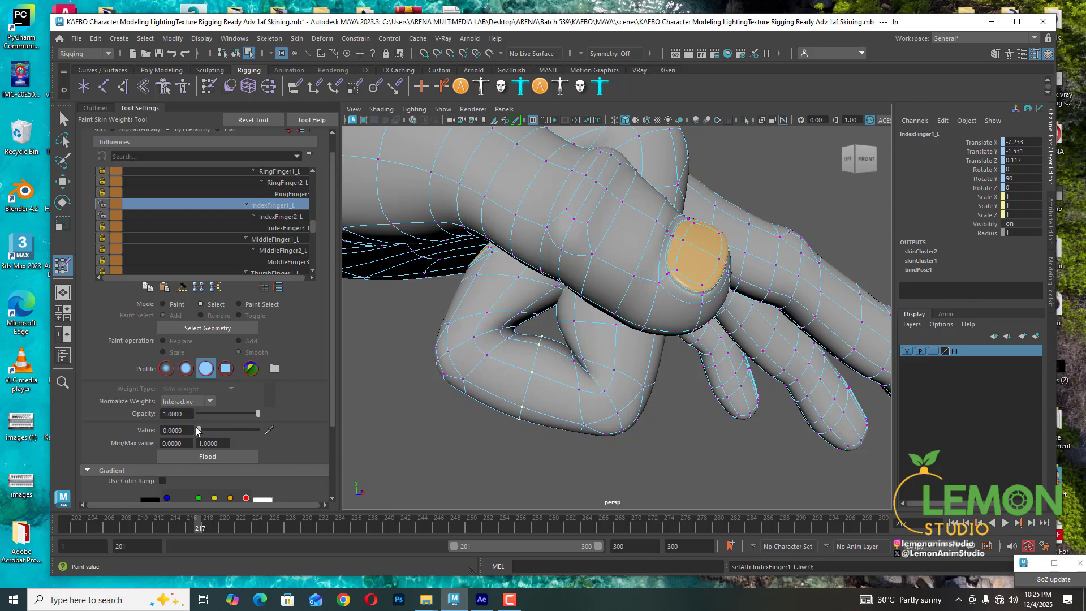
- Set IndexFinger3_L to about 0.13 on the same vertex
click(282, 218)
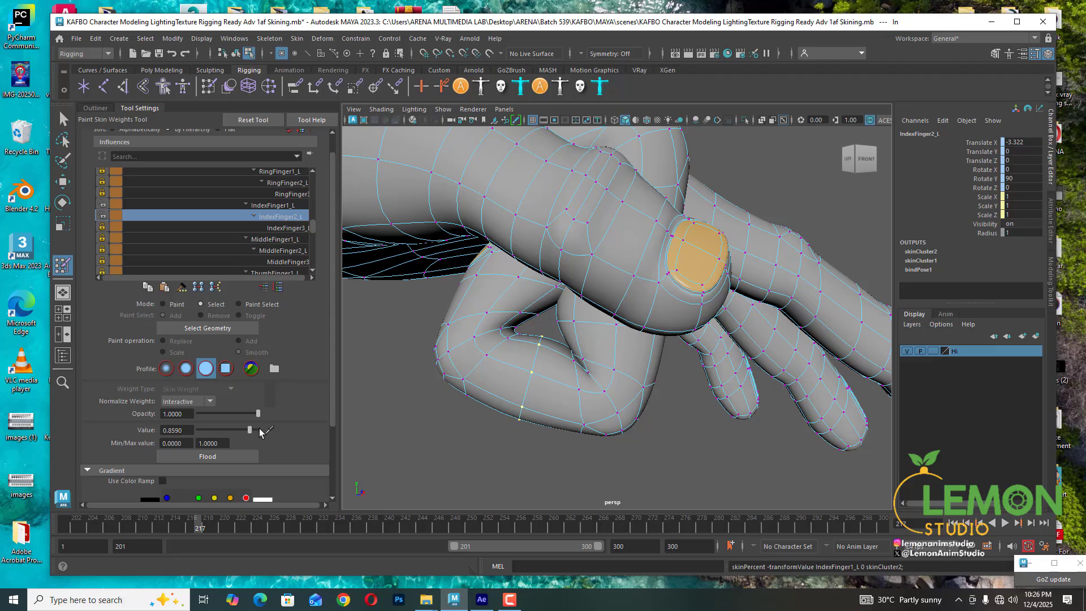
click(291, 229)
mouse_move(206, 430)
mouse_down()
mouse_move(180, 431)
mouse_move(206, 430)
mouse_up()
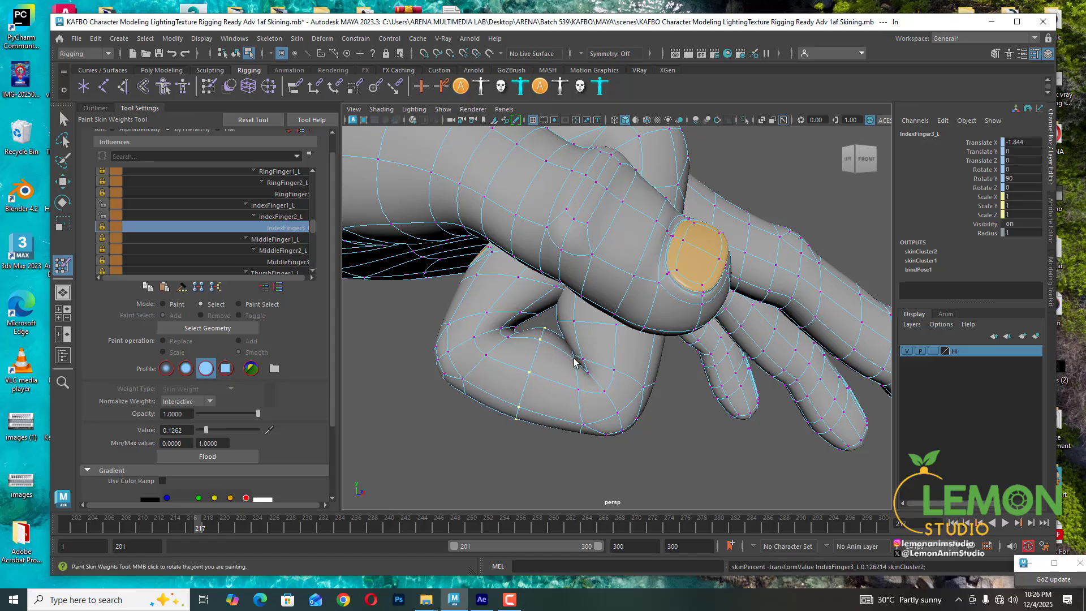
- Select a neighbouring vertex near the middle joint and set its IndexFinger1_L weight to about 0.12
click(574, 361)
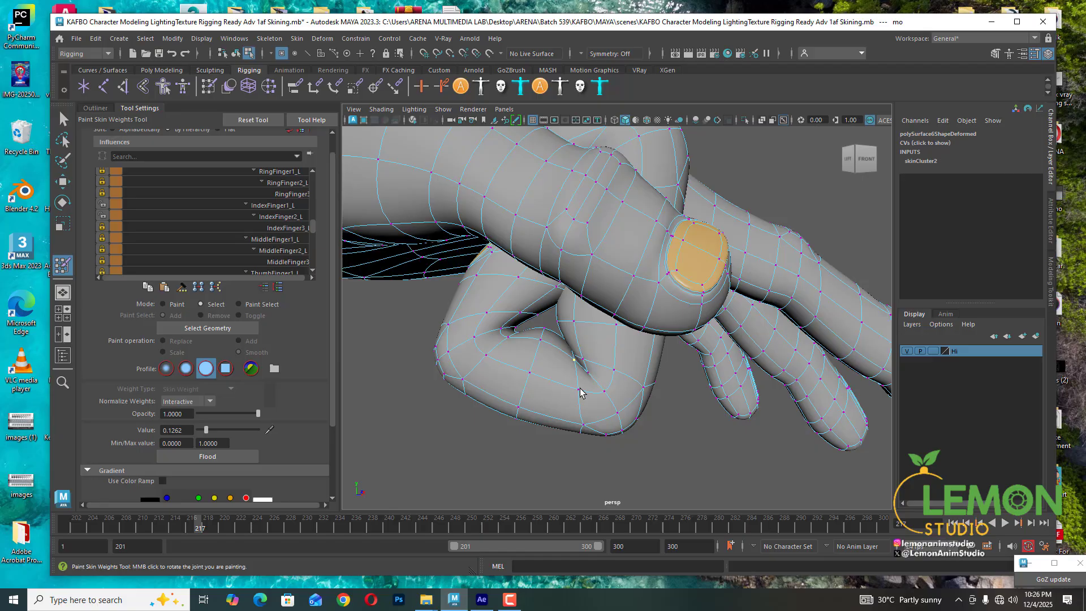
click(273, 204)
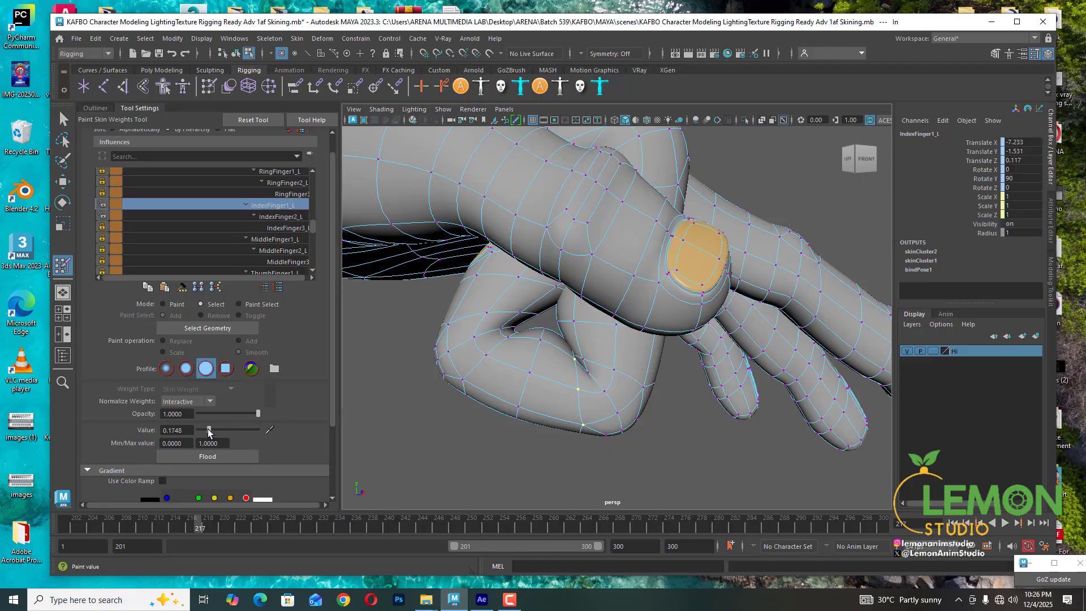
drag(209, 429, 205, 429)
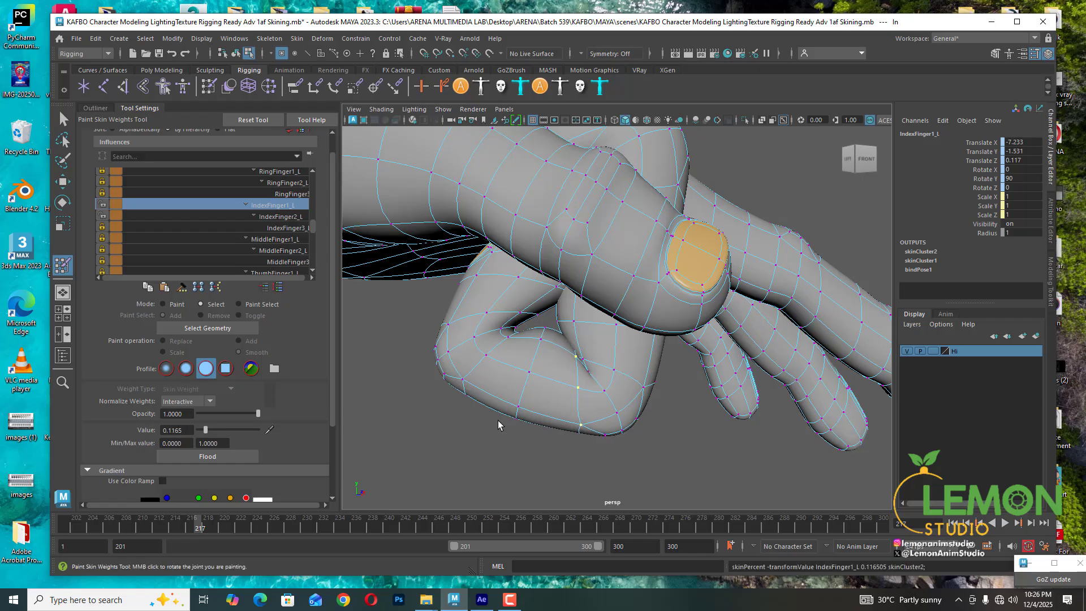
- Select a vertex farther along the finger, lock IndexFinger1_L, and set IndexFinger3_L to about 0.33
click(509, 339)
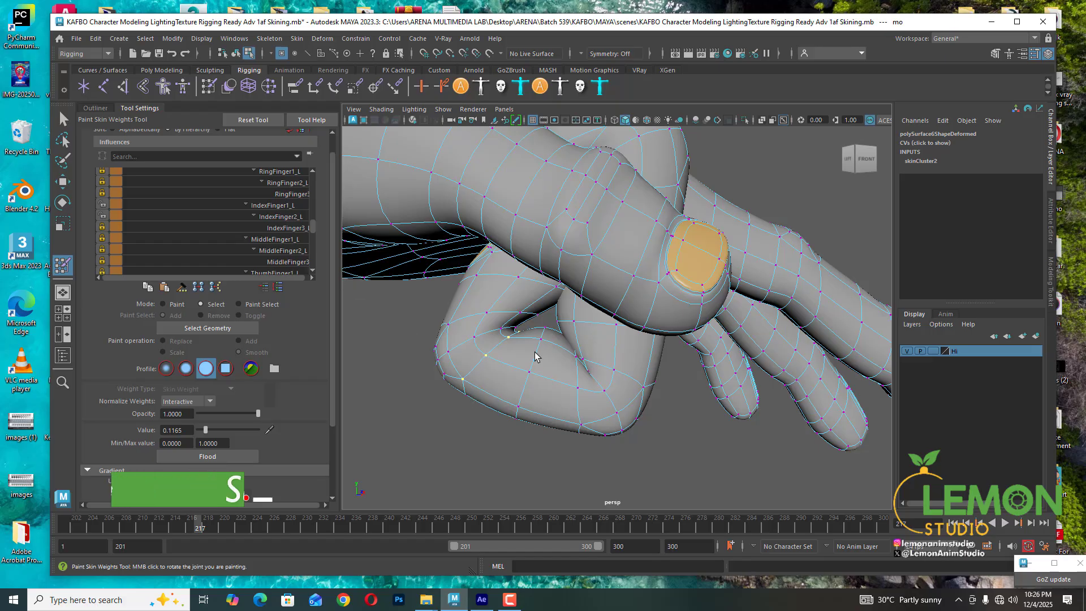
alt+drag(536, 356, 534, 351)
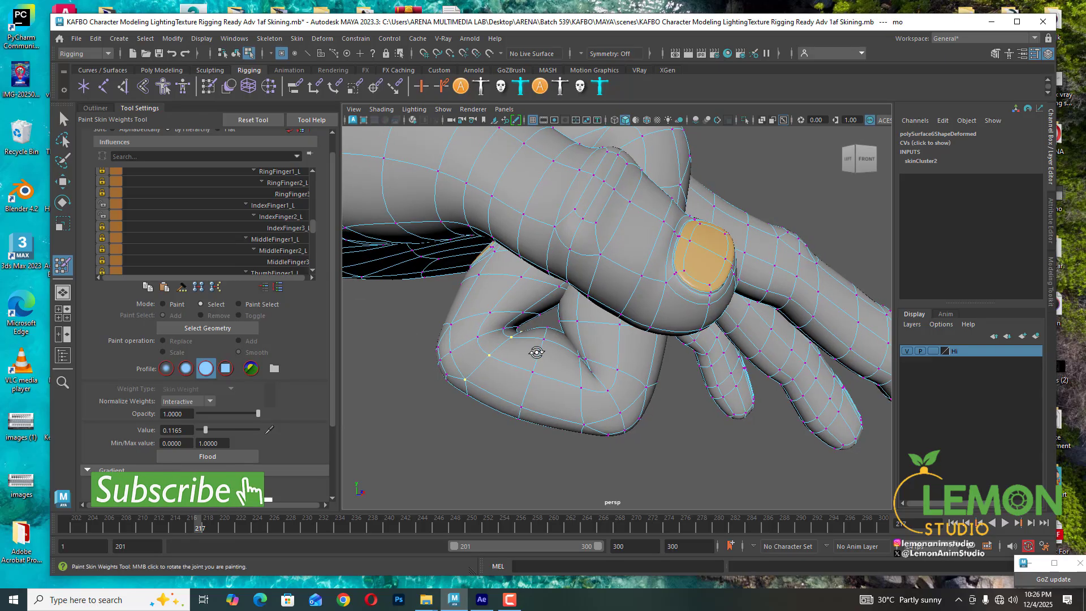
click(279, 228)
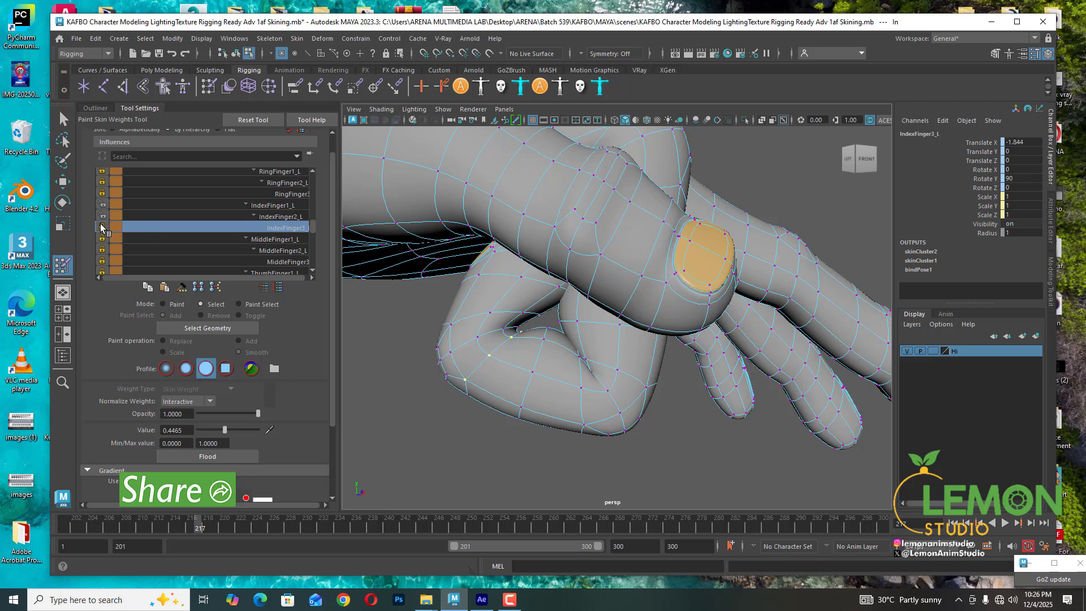
click(102, 205)
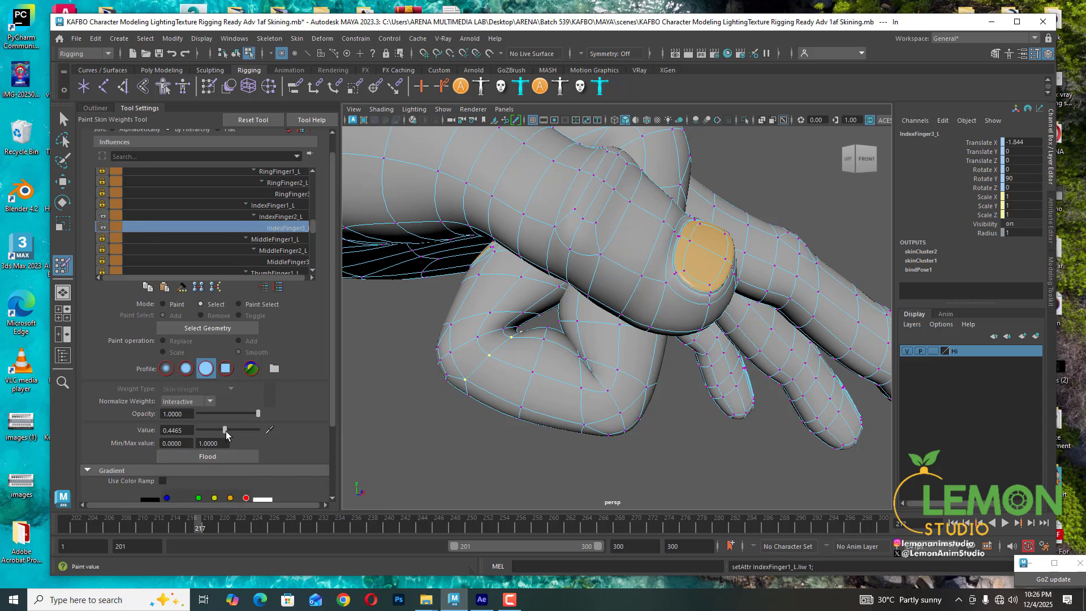
drag(227, 429, 219, 431)
- Select another vertex on the finger's outer edge and set its IndexFinger2_L weight to about 0.44
click(451, 353)
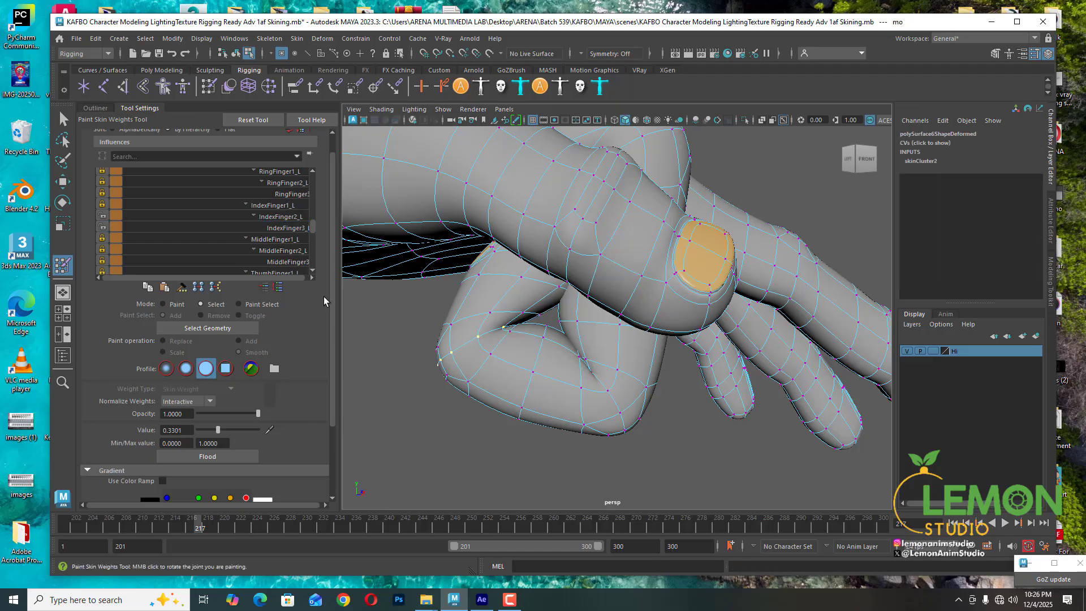
click(281, 217)
click(226, 430)
drag(228, 430, 223, 430)
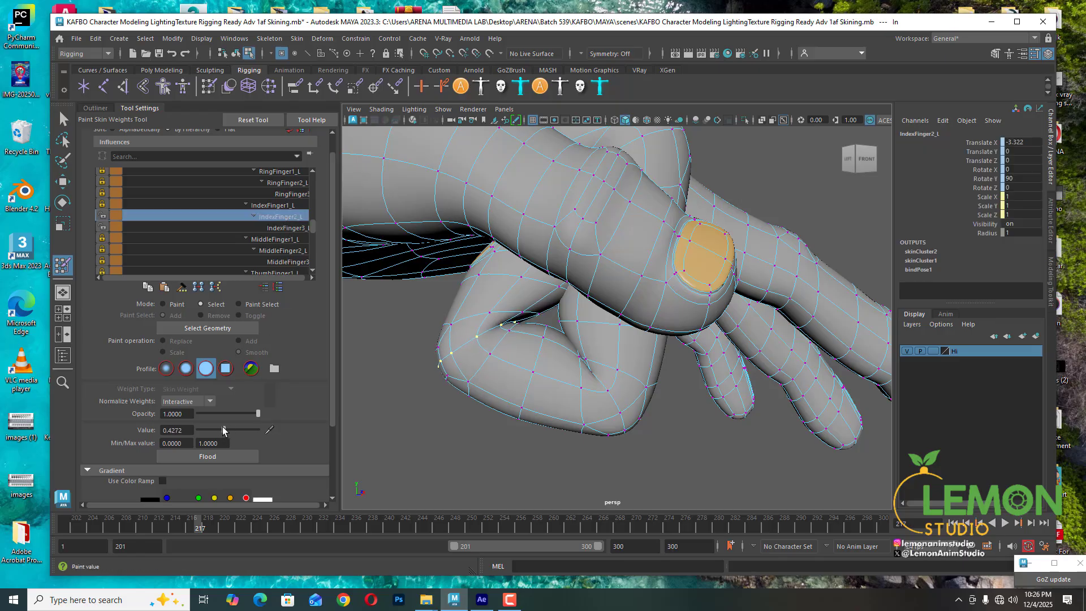
- Select a vertex near the index finger's middle joint and set its IndexFinger2_L weight to about 0.08
click(490, 312)
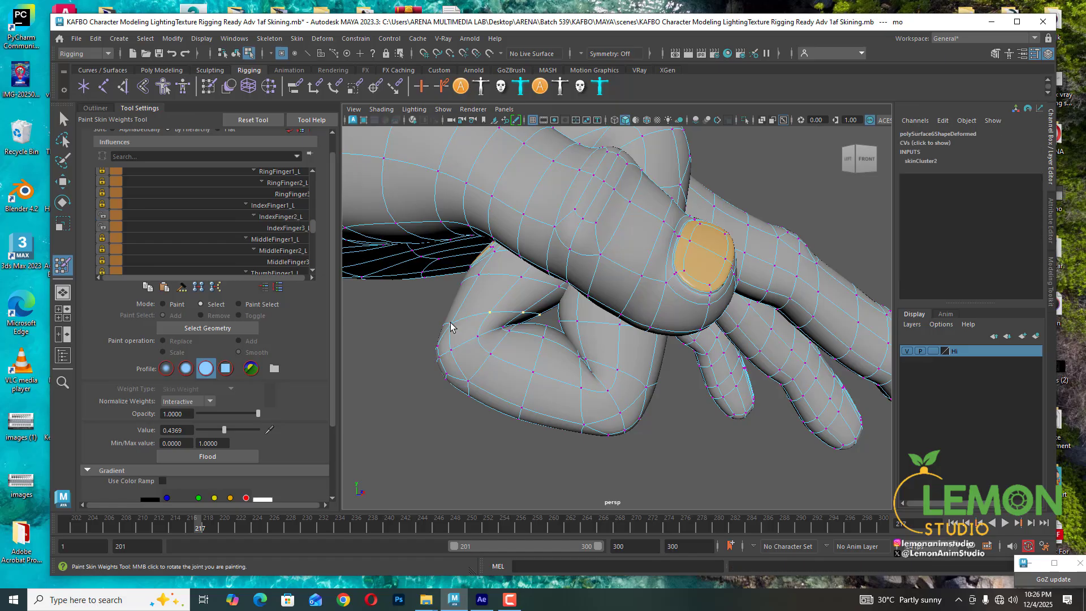
click(280, 212)
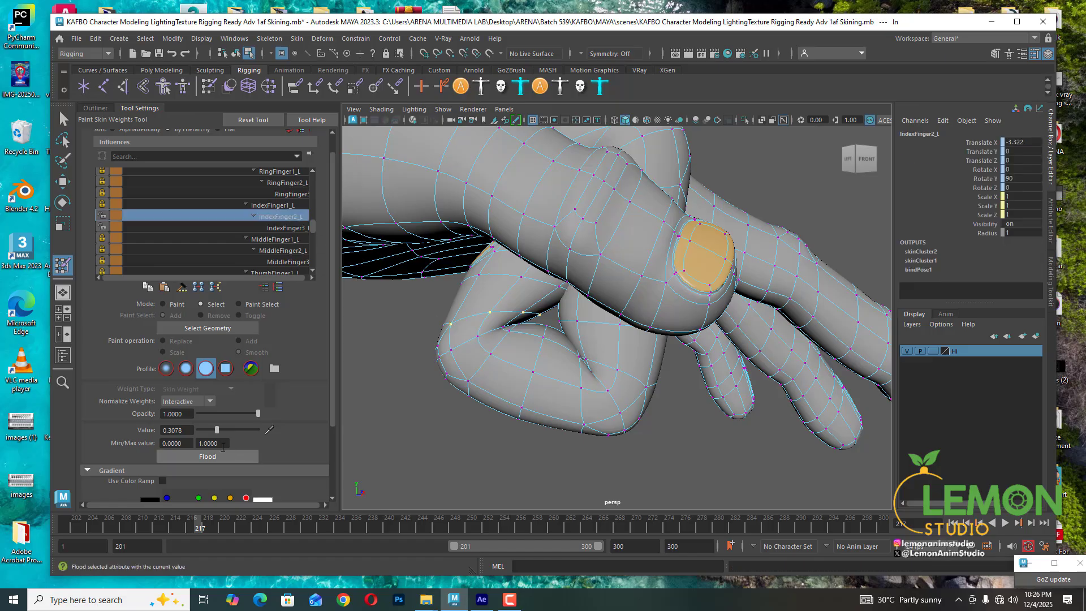
drag(224, 430, 219, 430)
drag(210, 433, 202, 433)
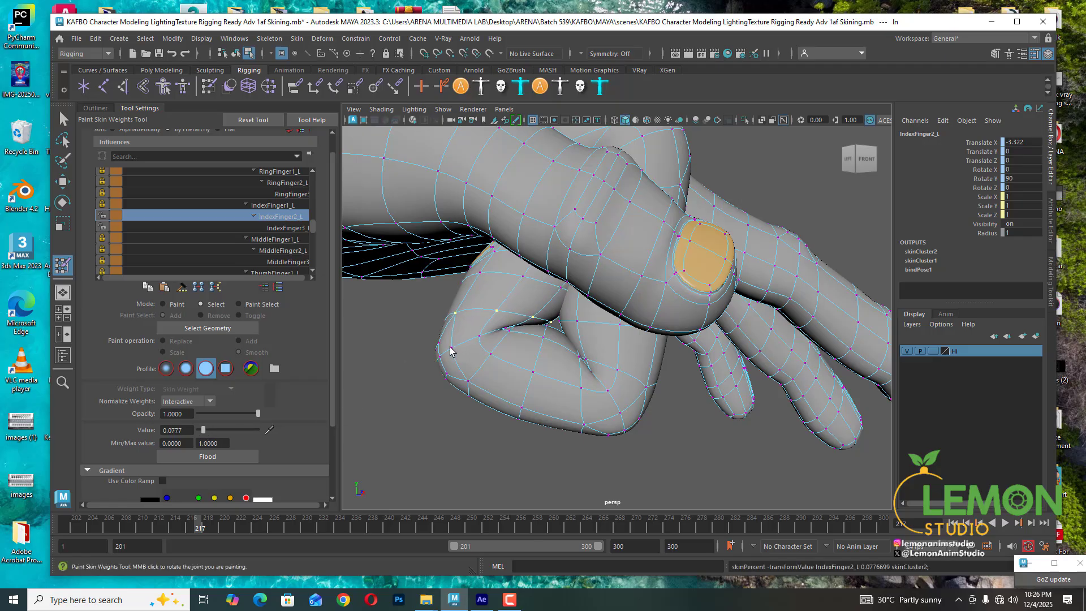
- Select a vertex on the finger's lower edge and set its IndexFinger2_L weight to about 0.36
click(451, 349)
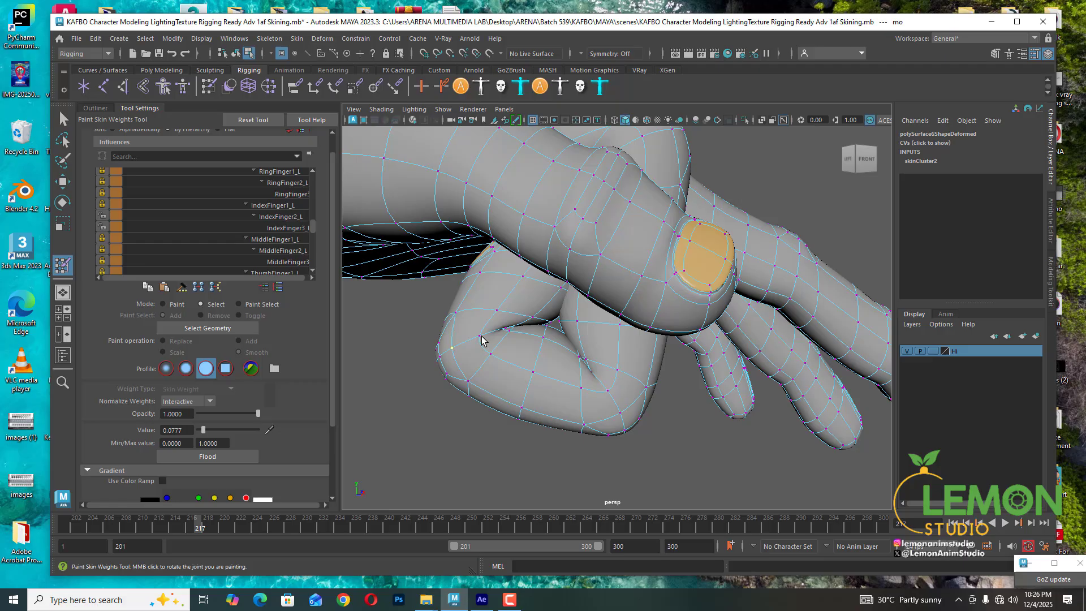
click(283, 217)
drag(225, 429, 219, 432)
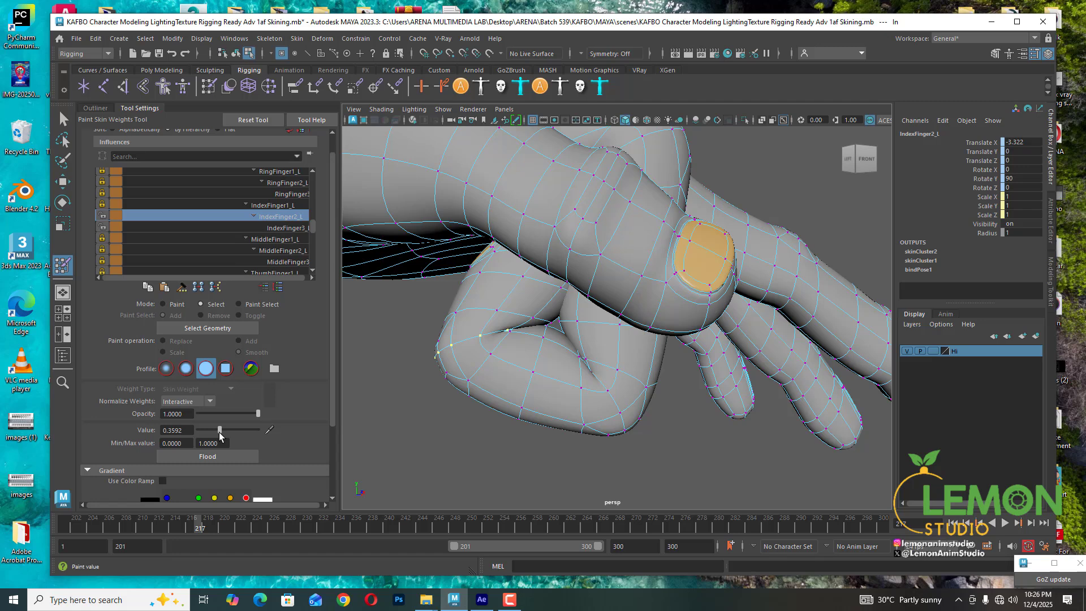
- Select a vertex on the finger's underside near the tip and set its IndexFinger2_L weight to about 0.24
mouse_move(575, 408)
alt+mouse_down()
mouse_move(531, 381)
mouse_move(557, 386)
mouse_move(540, 365)
alt+mouse_up()
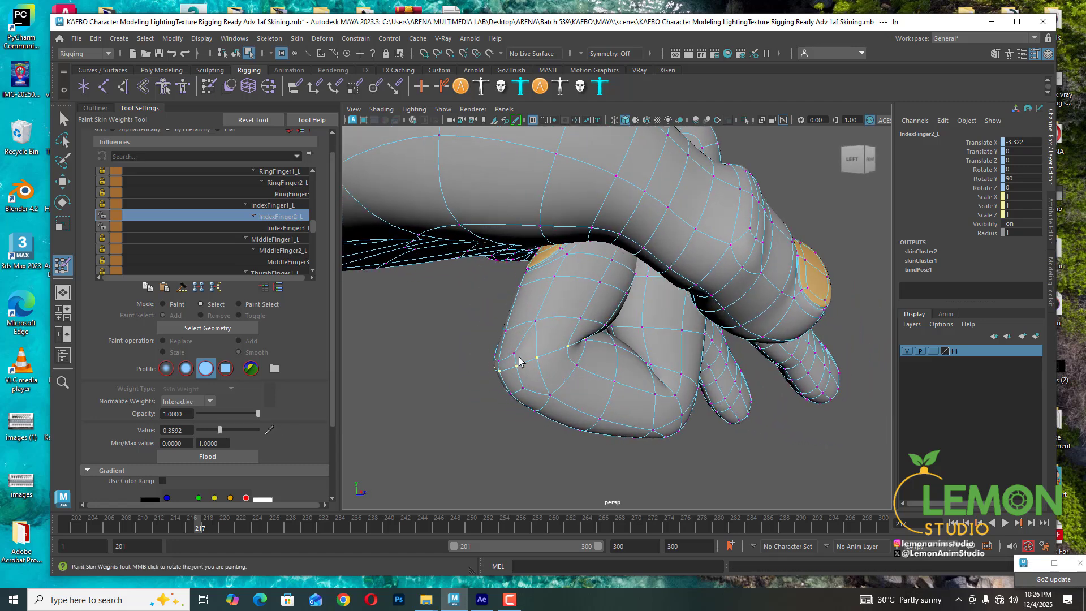
click(514, 356)
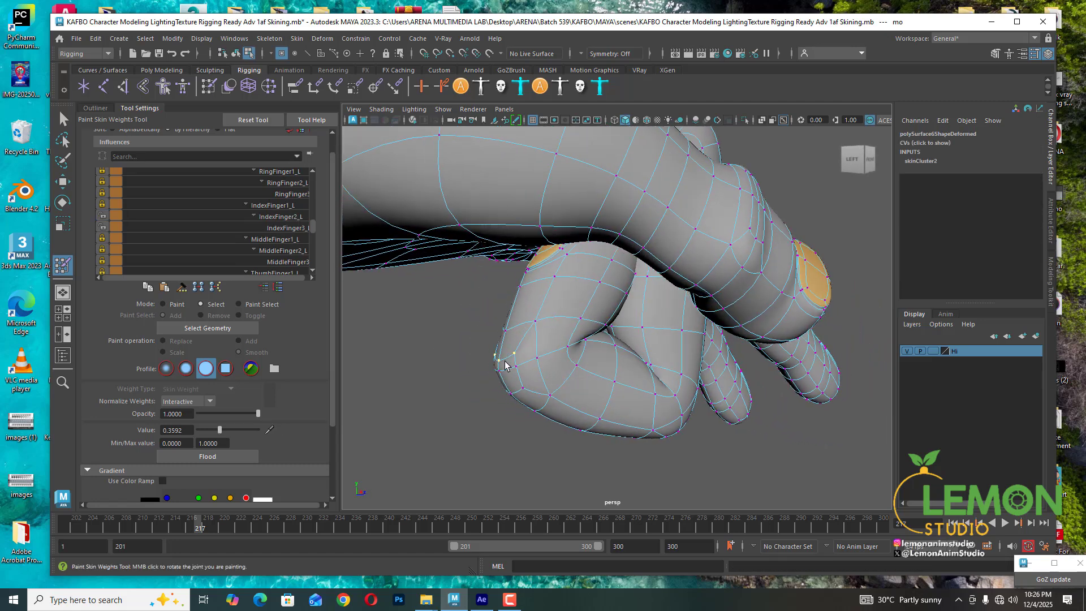
click(276, 216)
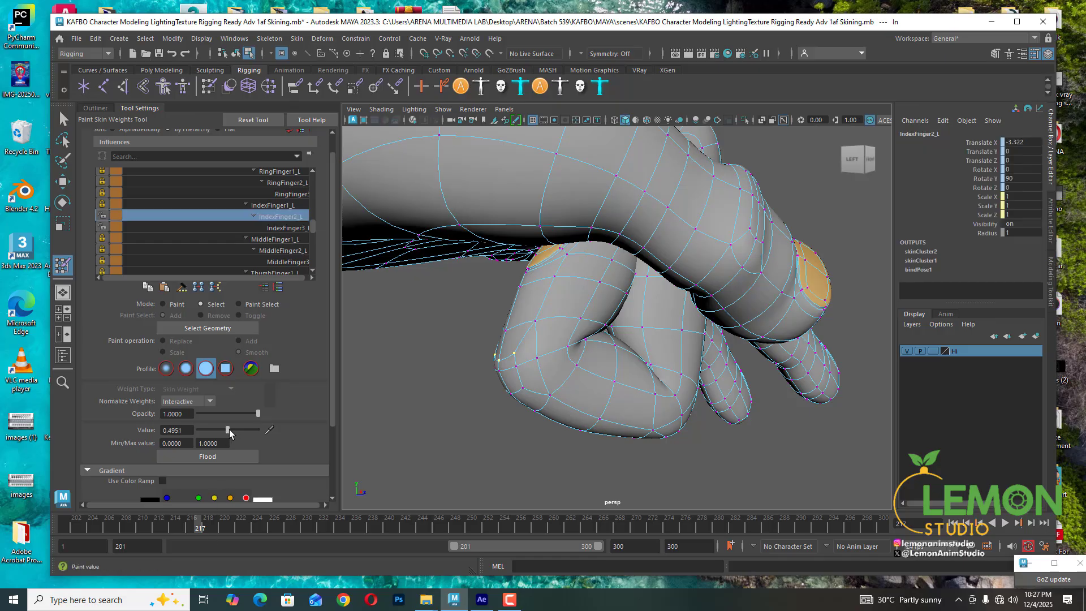
drag(229, 429, 214, 430)
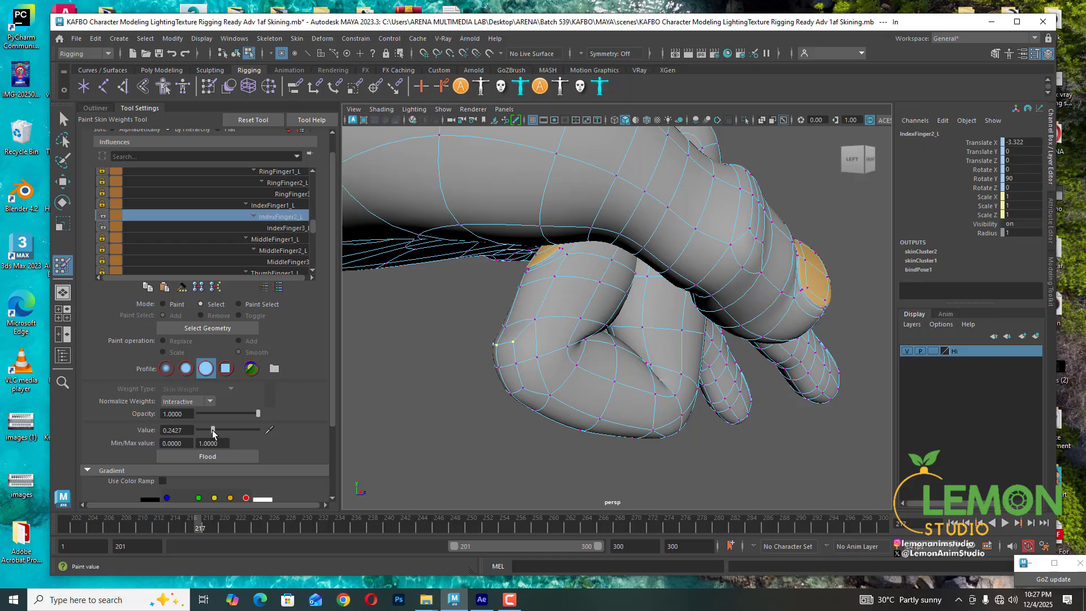
- Select a vertex on the finger's upper side and set its IndexFinger2_L weight to about 0.02
click(535, 322)
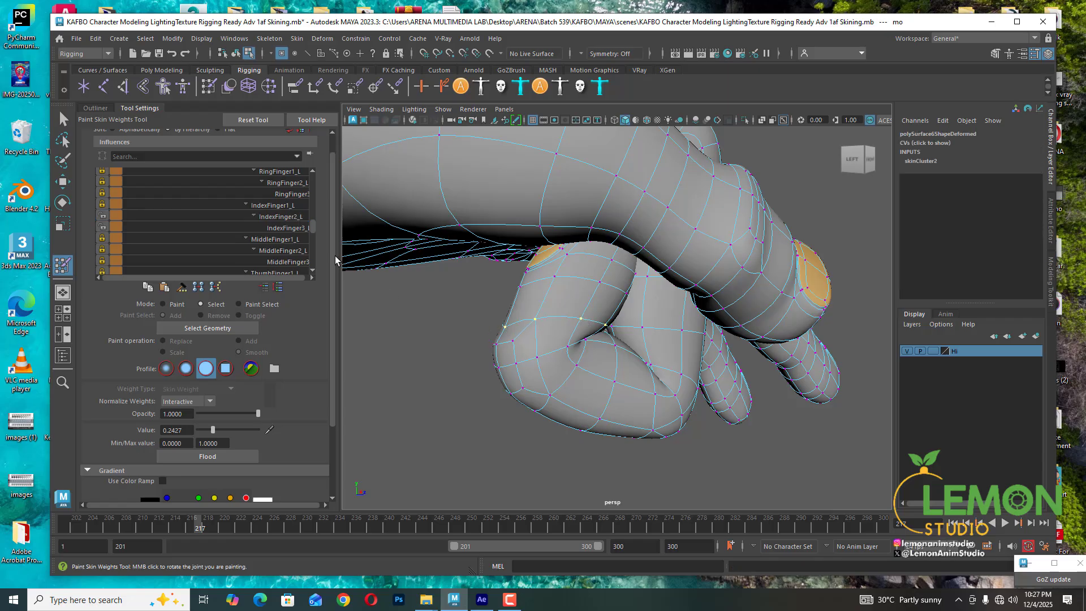
click(277, 218)
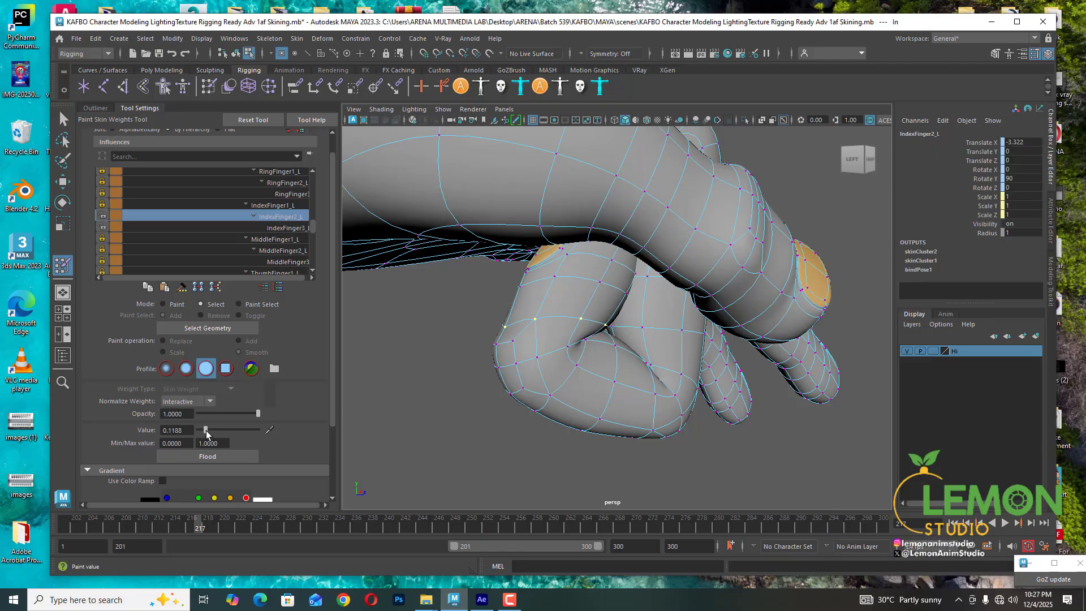
drag(206, 431, 199, 432)
- Scrub the animation to frame 213 and lasso-select the index fingertip vertices
alt+drag(668, 365, 520, 340)
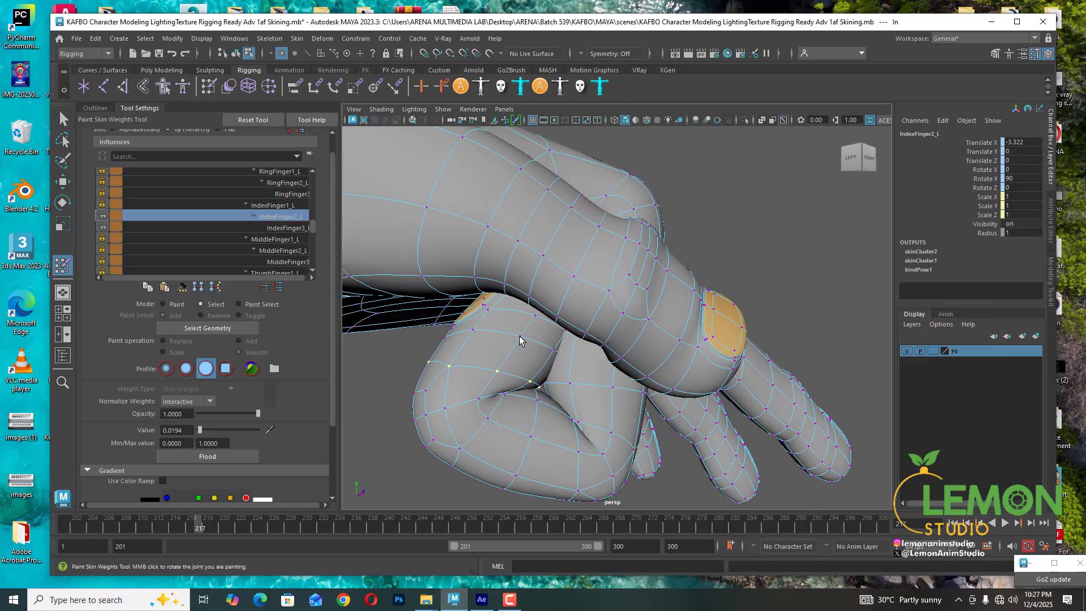
click(473, 331)
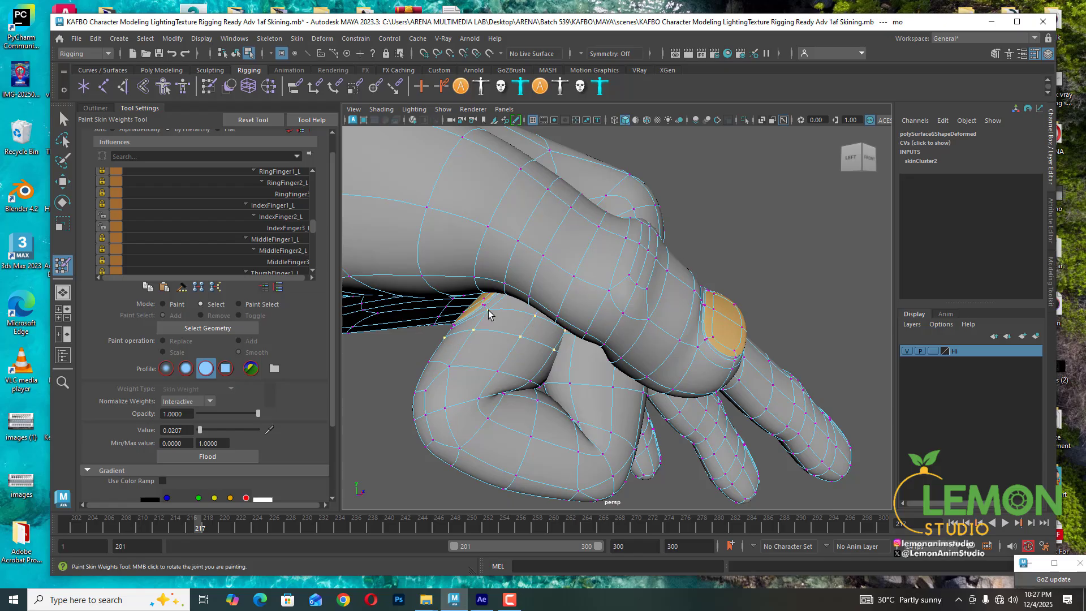
drag(204, 529, 167, 529)
alt+drag(734, 363, 565, 328)
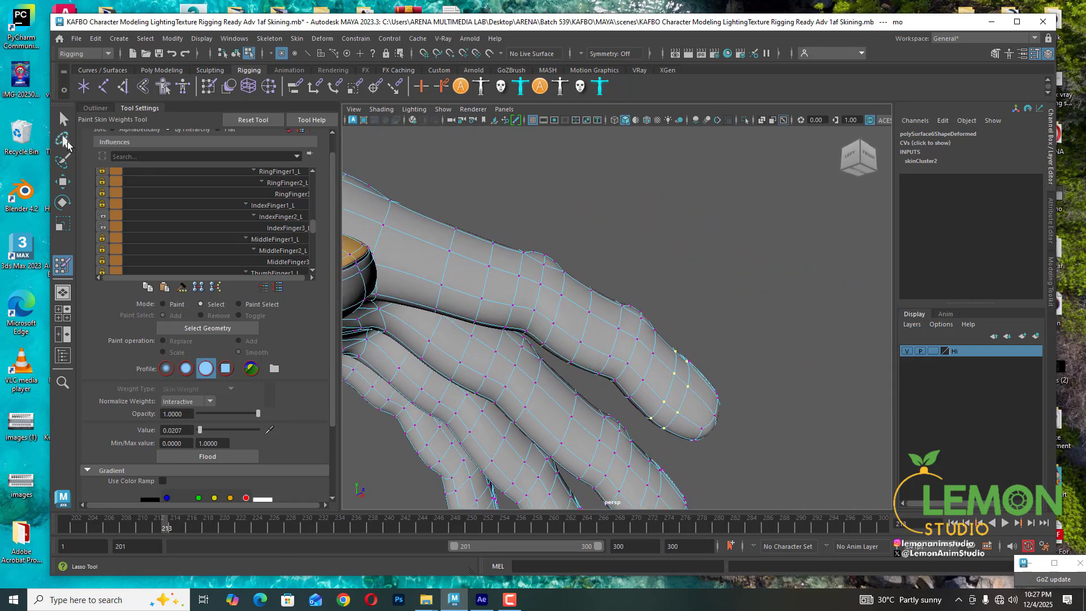
click(63, 139)
mouse_move(632, 409)
mouse_down()
mouse_move(672, 325)
mouse_move(740, 296)
mouse_move(730, 433)
mouse_move(645, 444)
mouse_move(633, 416)
mouse_up()
mouse_move(779, 374)
alt+mouse_down()
mouse_move(677, 441)
mouse_move(585, 429)
mouse_move(481, 339)
alt+mouse_up()
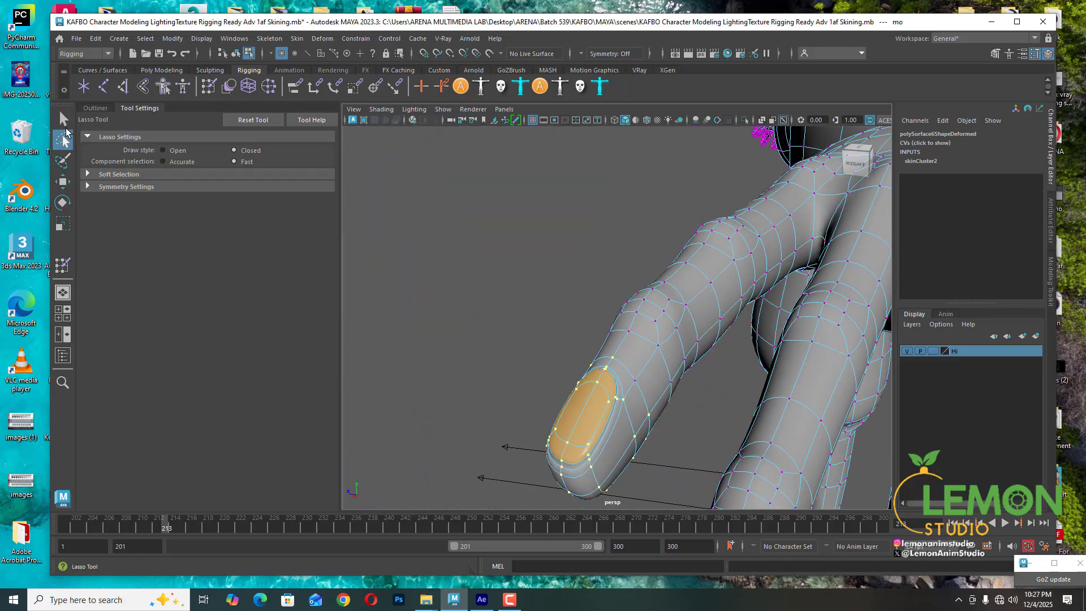
- Select the index finger's end-segment vertices and set their IndexFinger3_L weight to 1.0
click(63, 119)
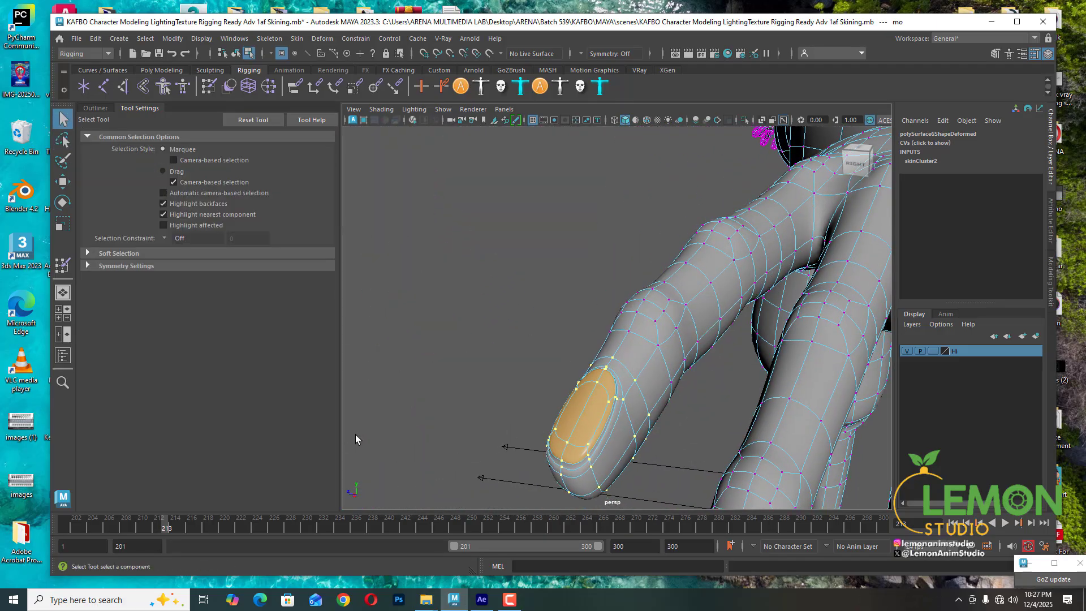
drag(175, 529, 191, 526)
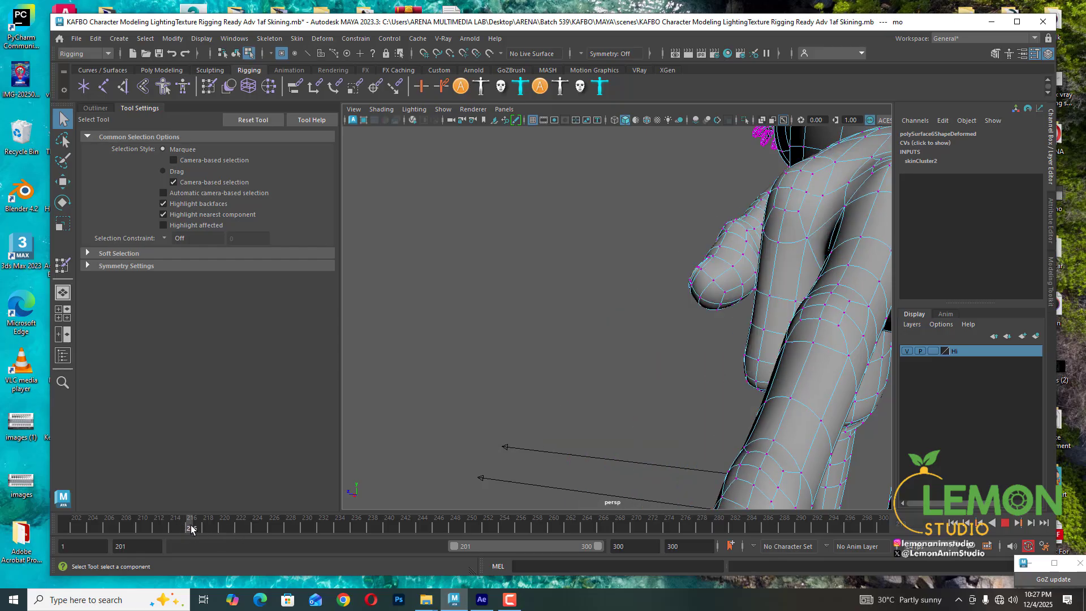
alt+drag(606, 364, 788, 344)
alt+middle_drag(553, 362, 656, 362)
alt+drag(571, 357, 628, 328)
alt+middle_drag(535, 333, 625, 334)
alt+drag(589, 362, 611, 346)
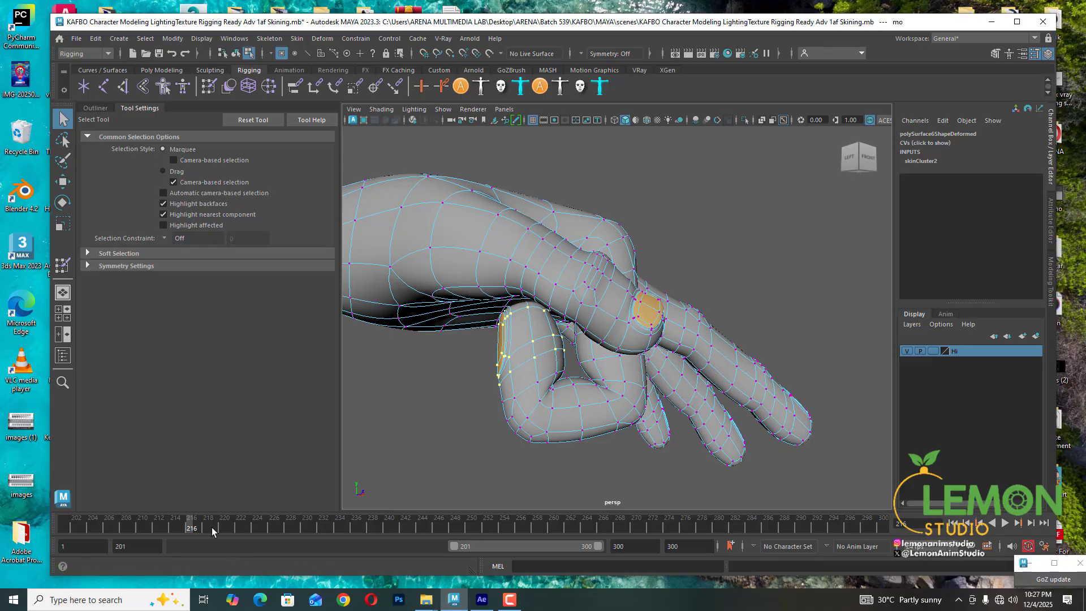
drag(198, 530, 201, 525)
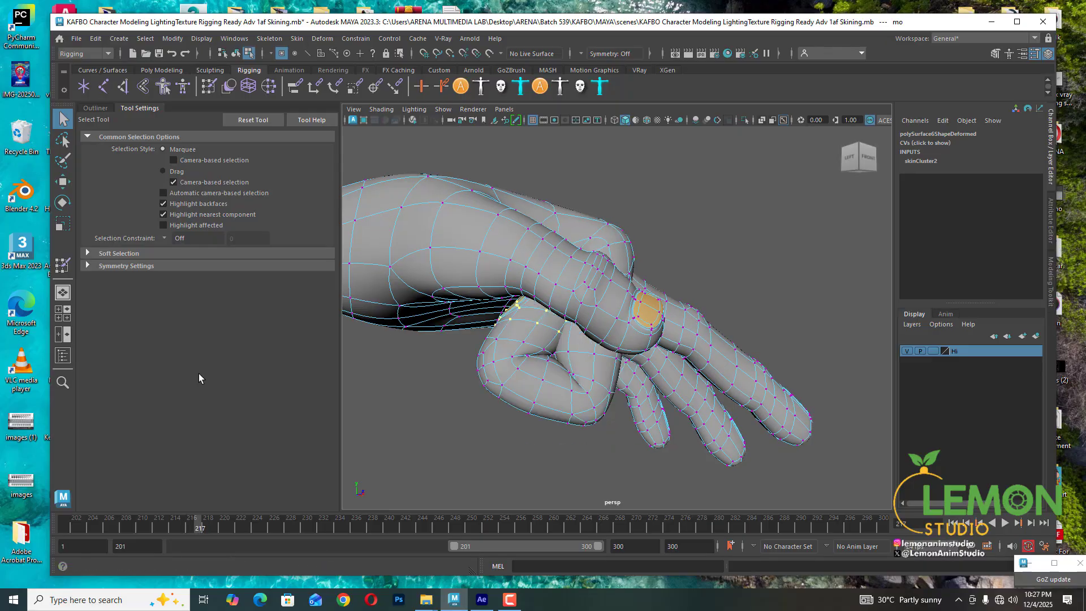
click(62, 265)
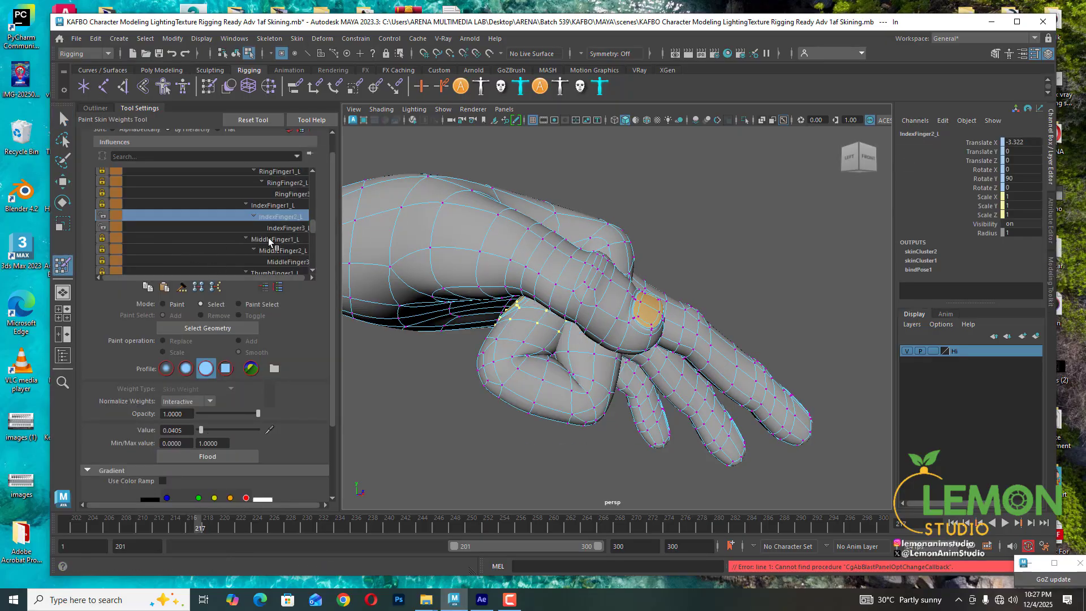
click(283, 228)
click(256, 430)
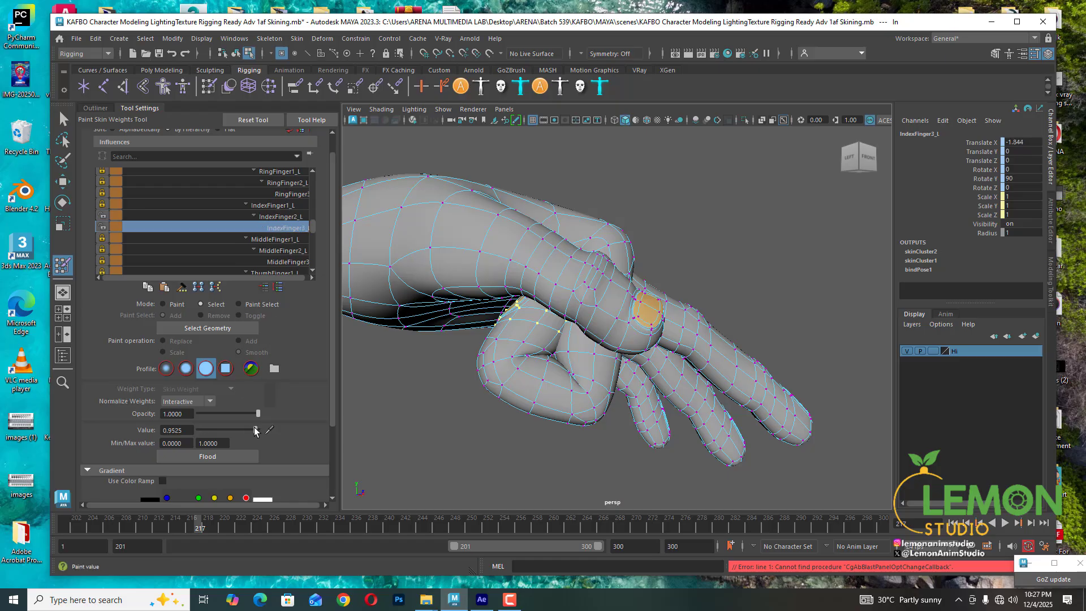
drag(256, 431, 260, 430)
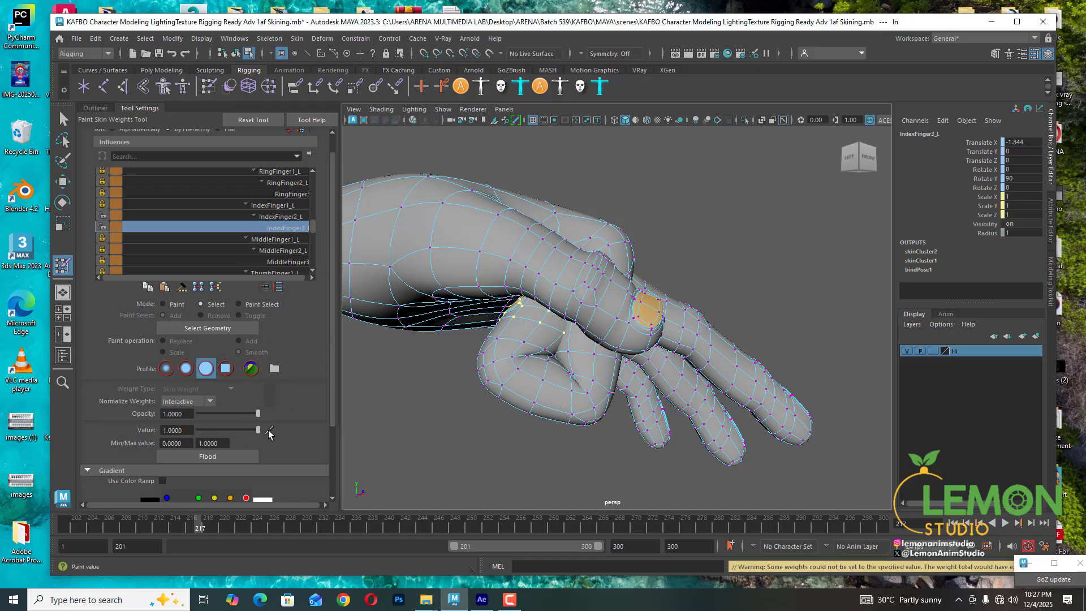
- Review the selected vertices' weights for each index and middle finger influence and set MiddleFinger3_L to 0
click(283, 216)
click(282, 205)
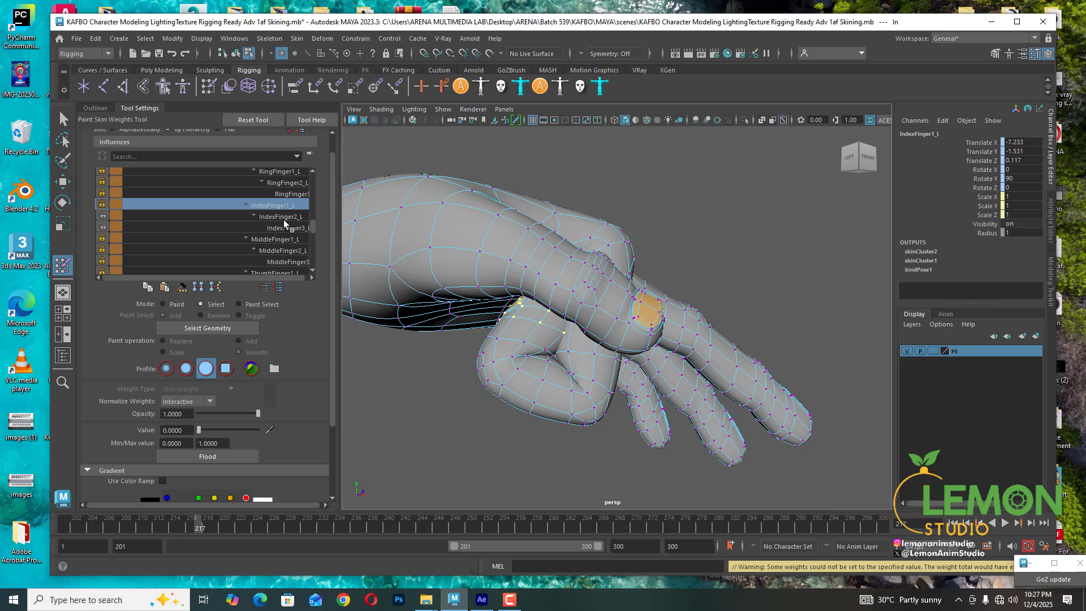
click(285, 220)
click(286, 228)
click(281, 239)
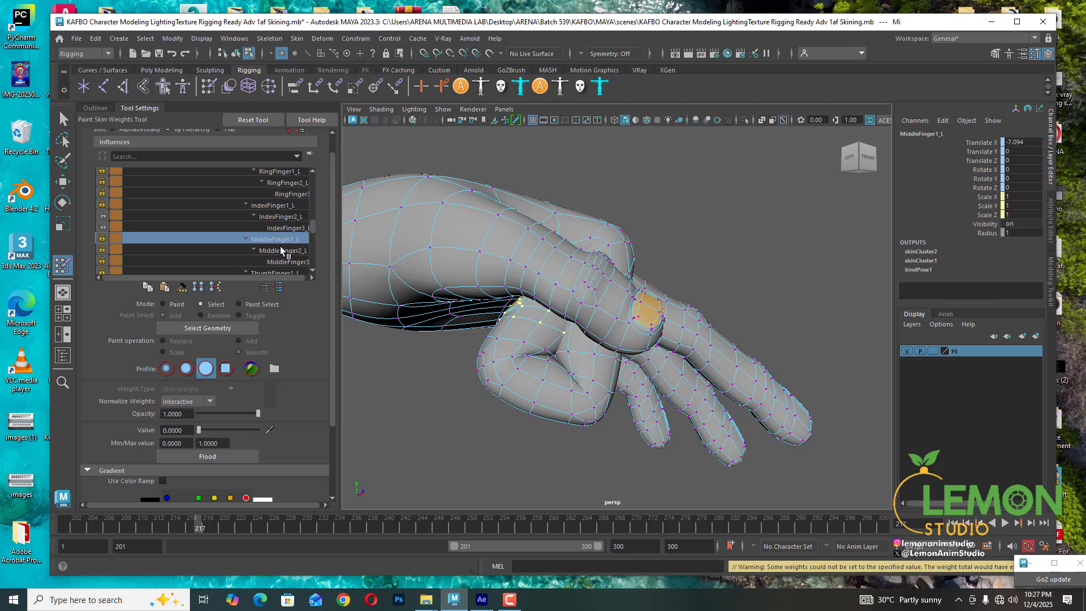
click(282, 252)
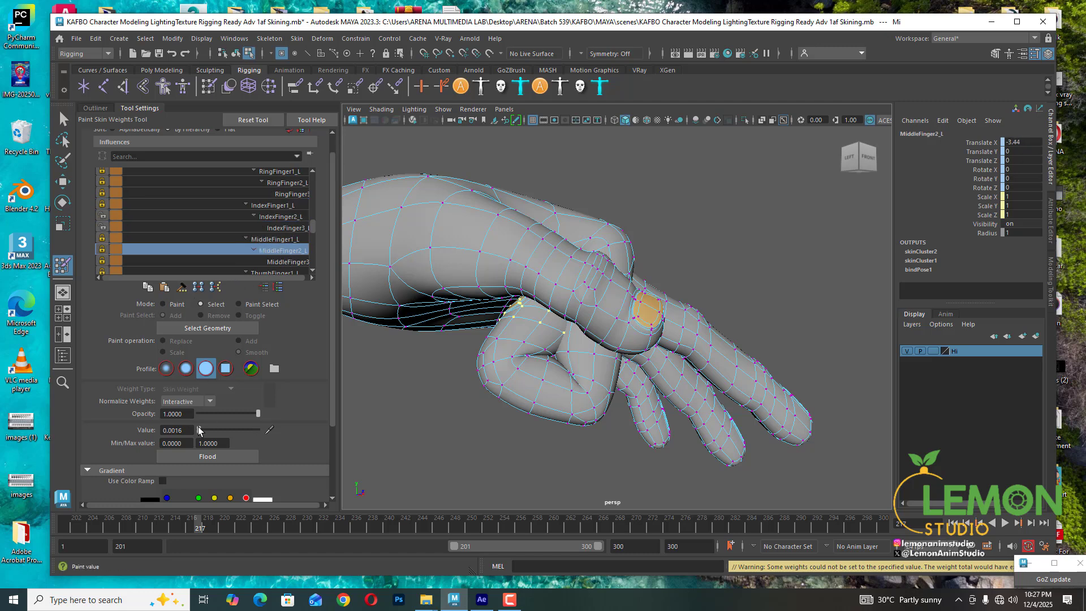
click(296, 262)
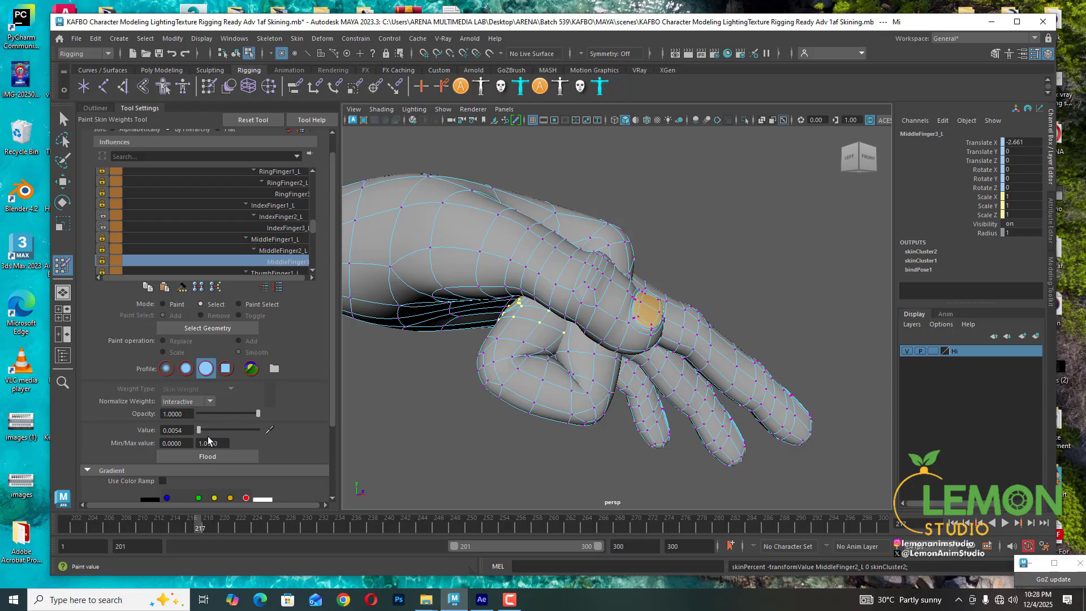
drag(182, 430, 153, 416)
- Review the index finger influences and scrub the animation to inspect how the index finger bends
click(275, 207)
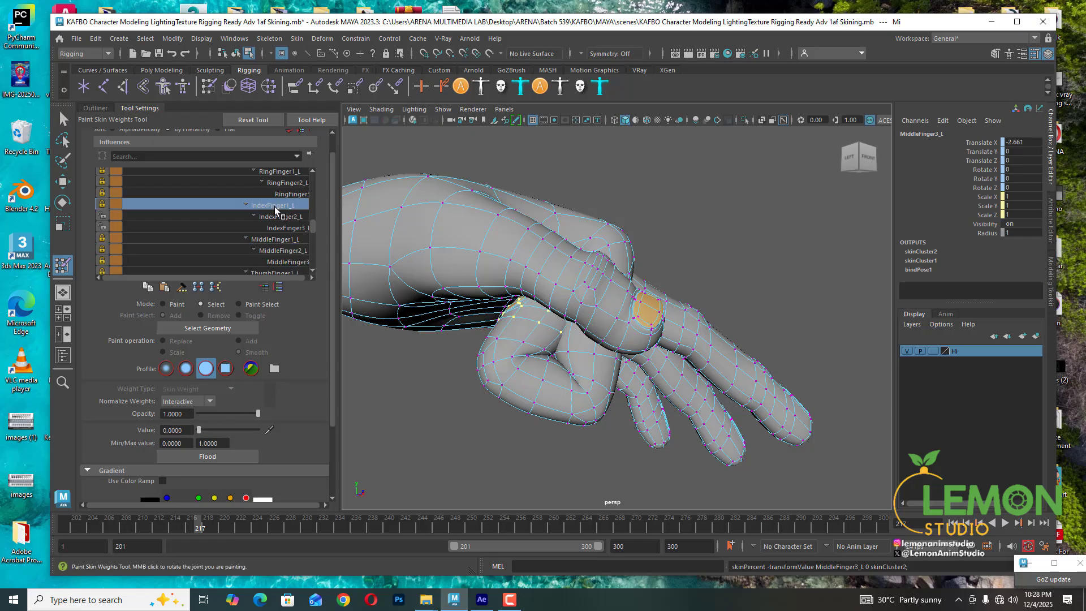
click(276, 216)
click(282, 228)
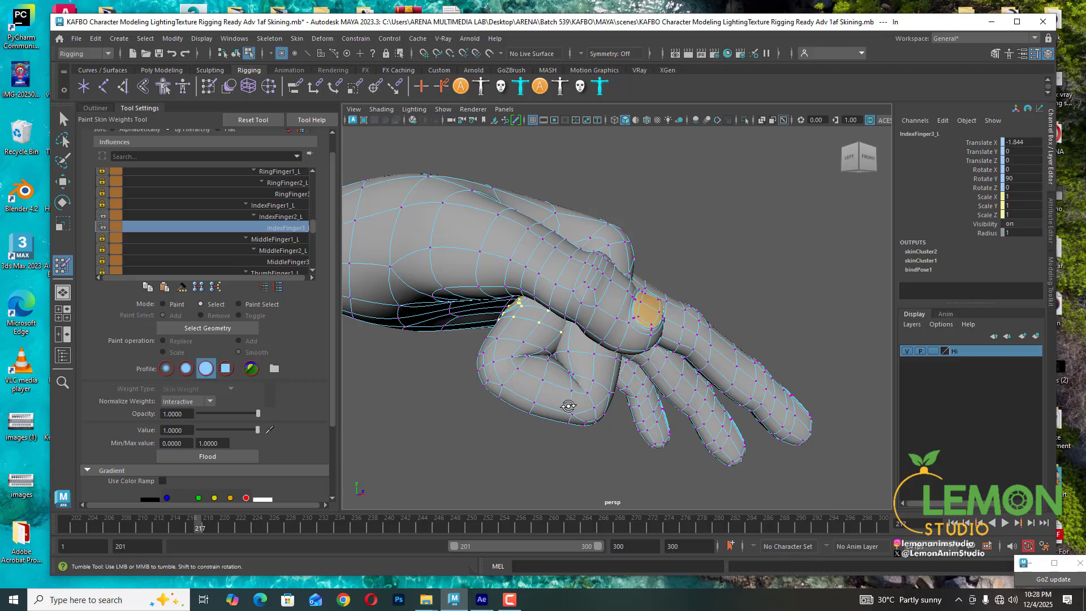
alt+drag(567, 405, 481, 374)
alt+middle_drag(481, 375, 549, 328)
scroll(549, 328, down, 3)
alt+drag(549, 328, 604, 305)
scroll(603, 305, up, 4)
alt+middle_drag(604, 306, 548, 369)
scroll(548, 368, down, 4)
alt+drag(548, 368, 663, 295)
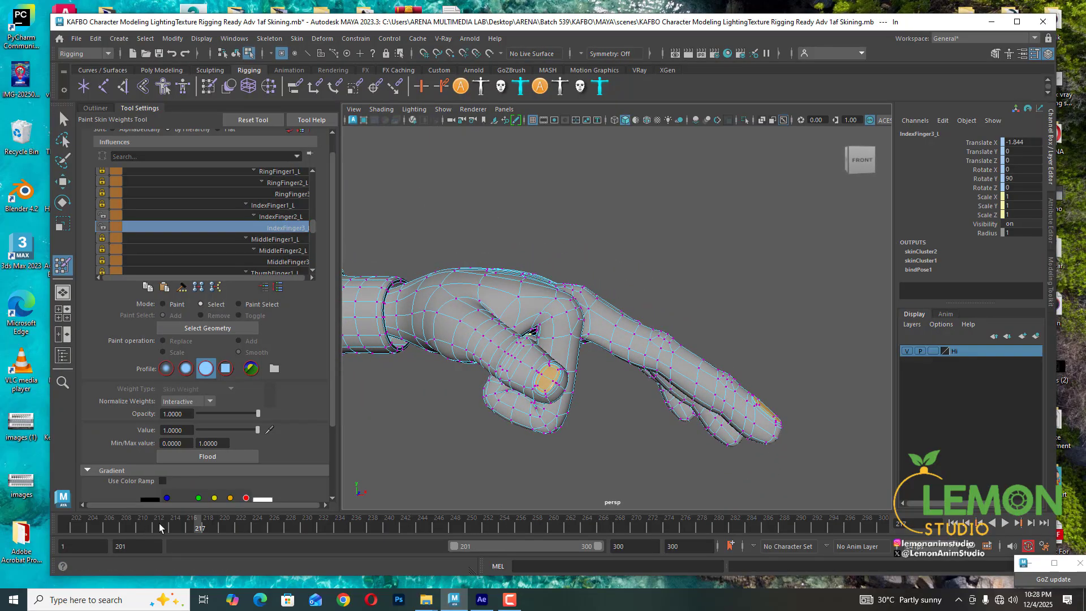
drag(192, 525, 269, 526)
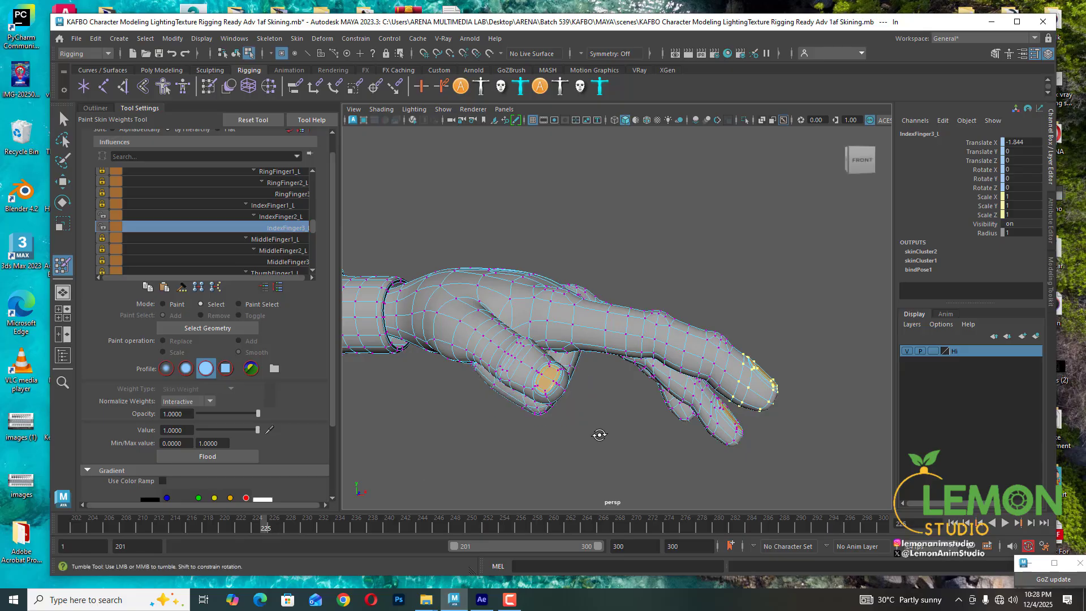
mouse_move(600, 435)
alt+mouse_down()
mouse_move(565, 332)
mouse_move(514, 292)
mouse_move(492, 317)
mouse_move(545, 304)
mouse_move(574, 354)
mouse_move(584, 337)
mouse_move(560, 362)
alt+mouse_up()
drag(303, 529, 261, 512)
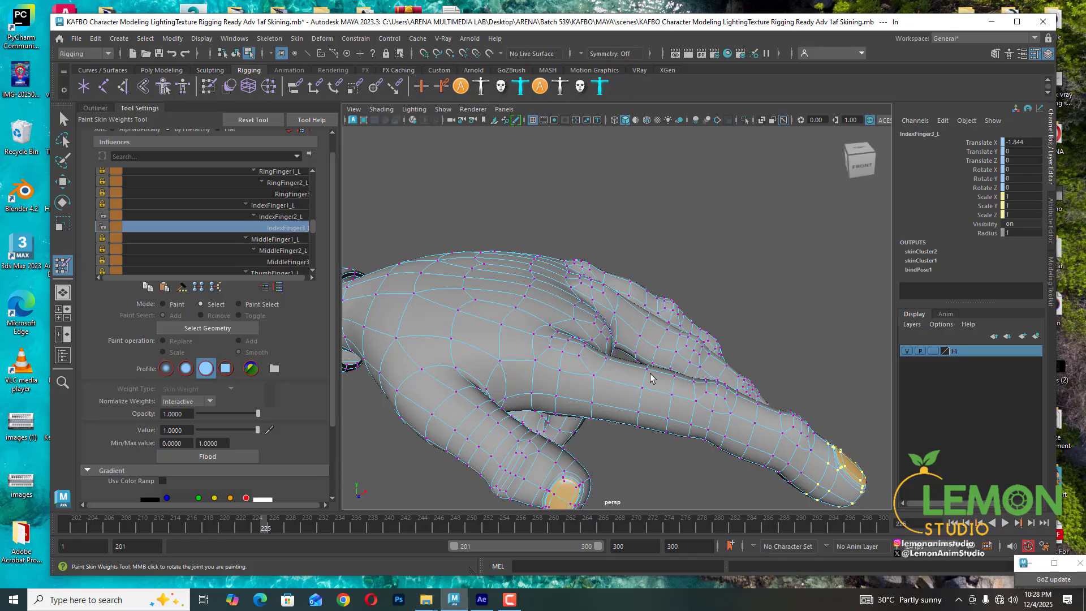
- Zoom into the index finger's middle-joint crease and select a vertex there
alt+drag(650, 375, 596, 293)
scroll(587, 298, up, 5)
click(594, 292)
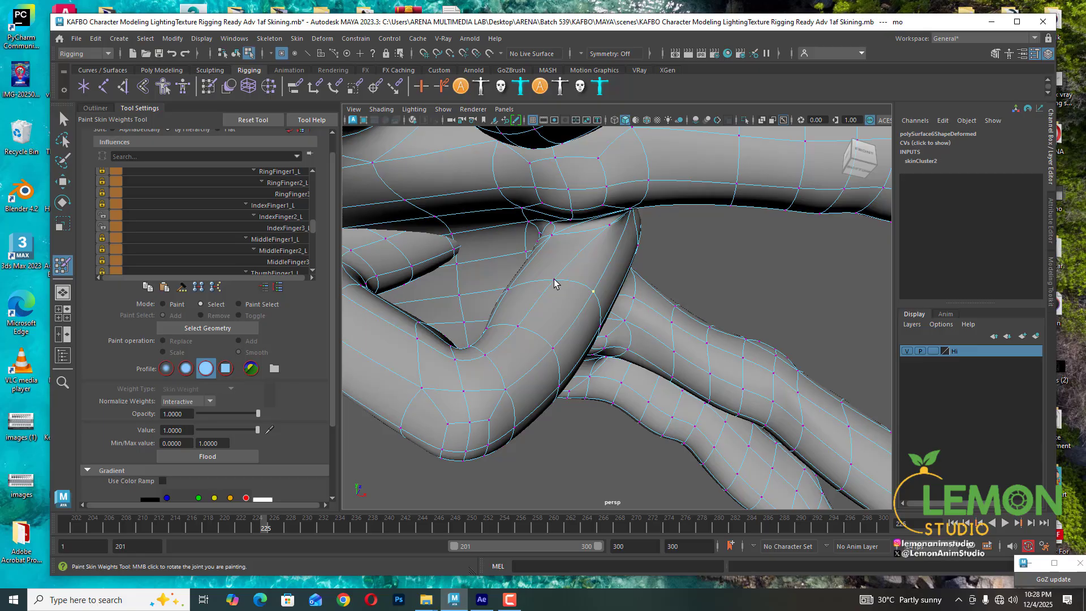
alt+drag(679, 346, 553, 302)
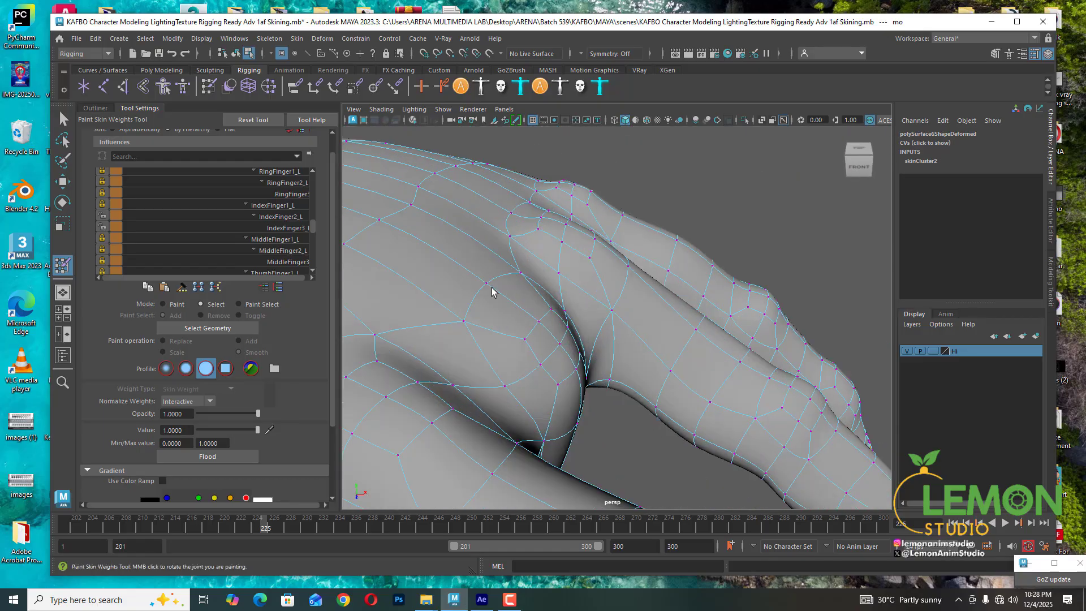
click(477, 303)
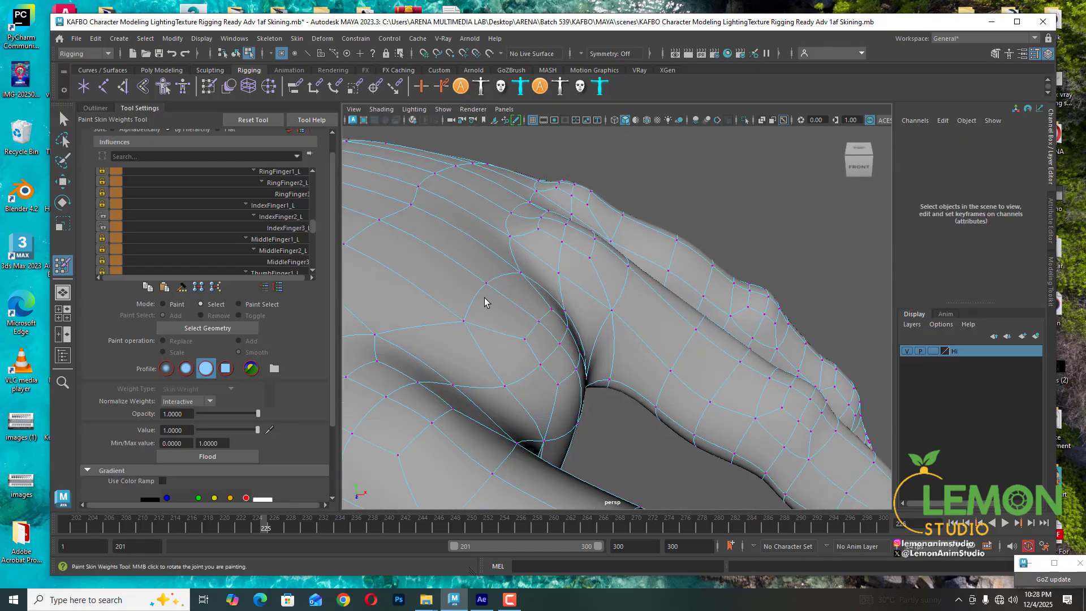
click(464, 322)
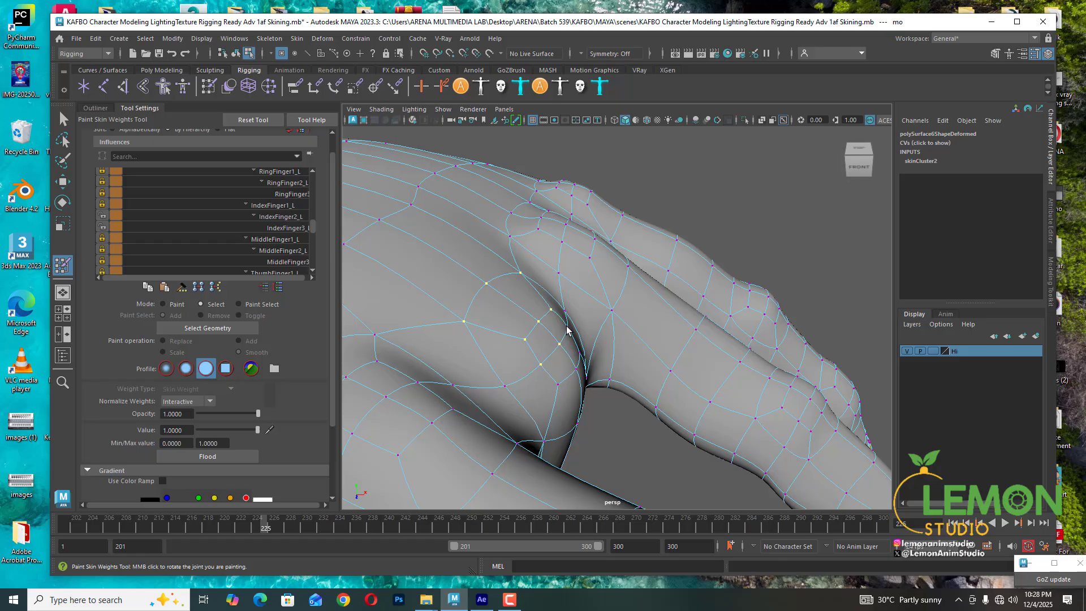
- Select the vertices around the index finger's base knuckle and set their Wrist_L weight to about 0.54
alt+drag(567, 328, 533, 296)
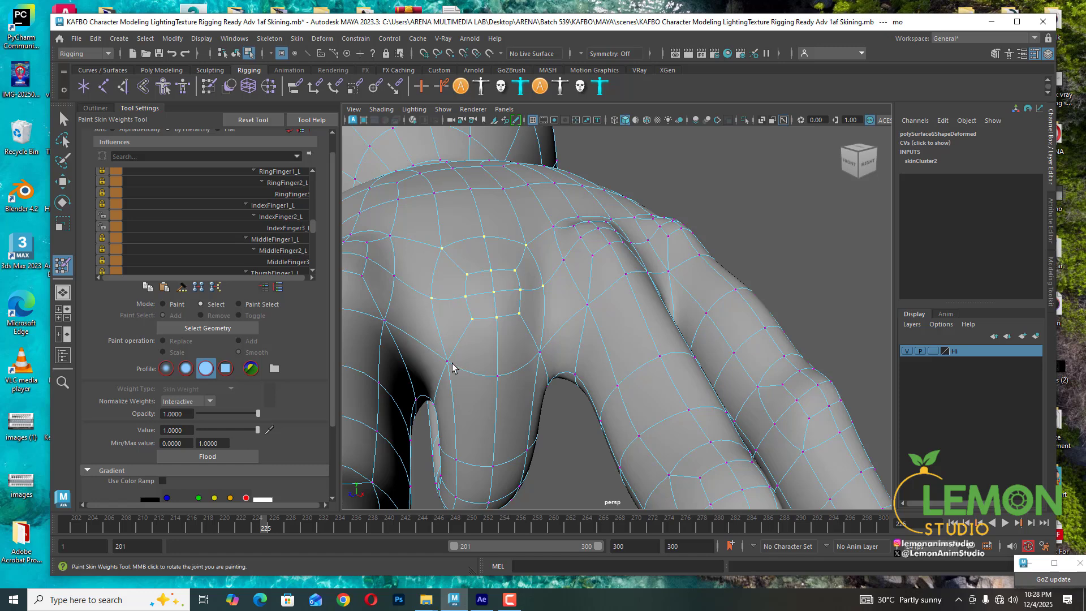
alt+drag(565, 367, 521, 364)
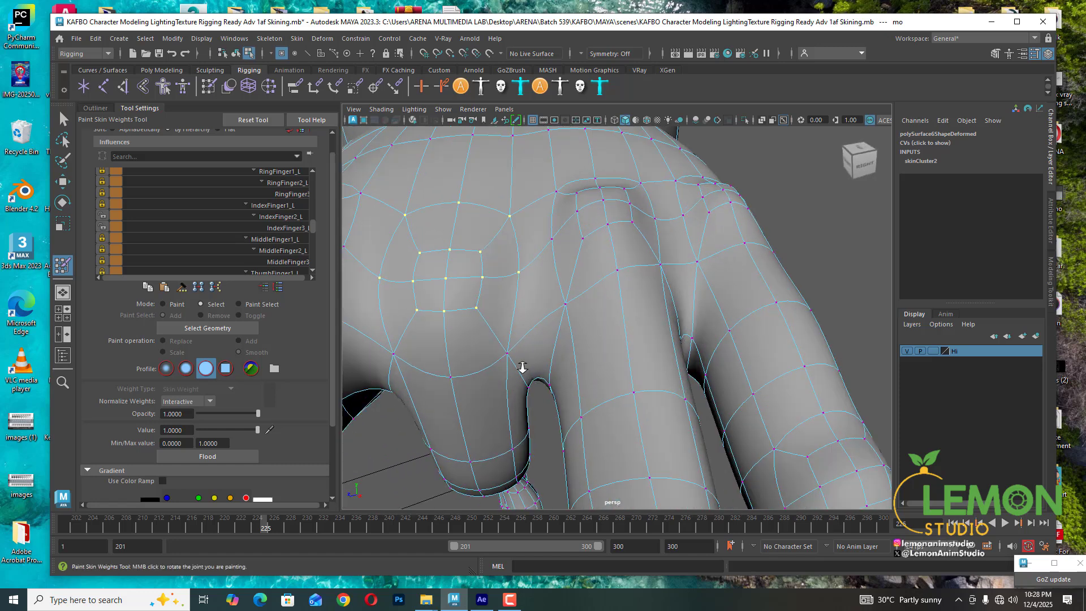
scroll(525, 365, up, 3)
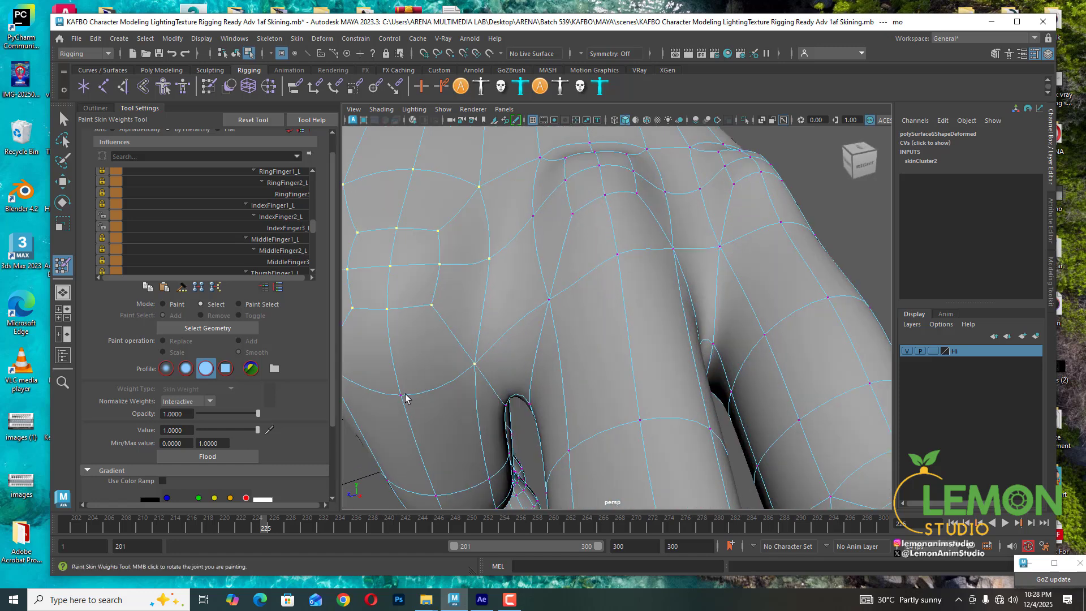
alt+middle_drag(407, 394, 663, 337)
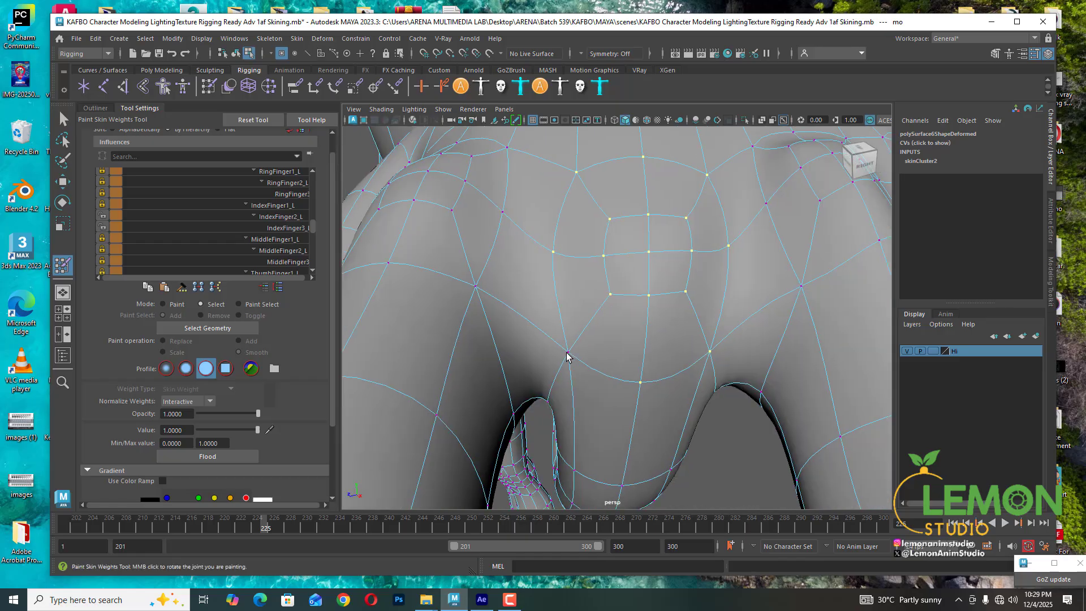
alt+right_drag(664, 340, 636, 284)
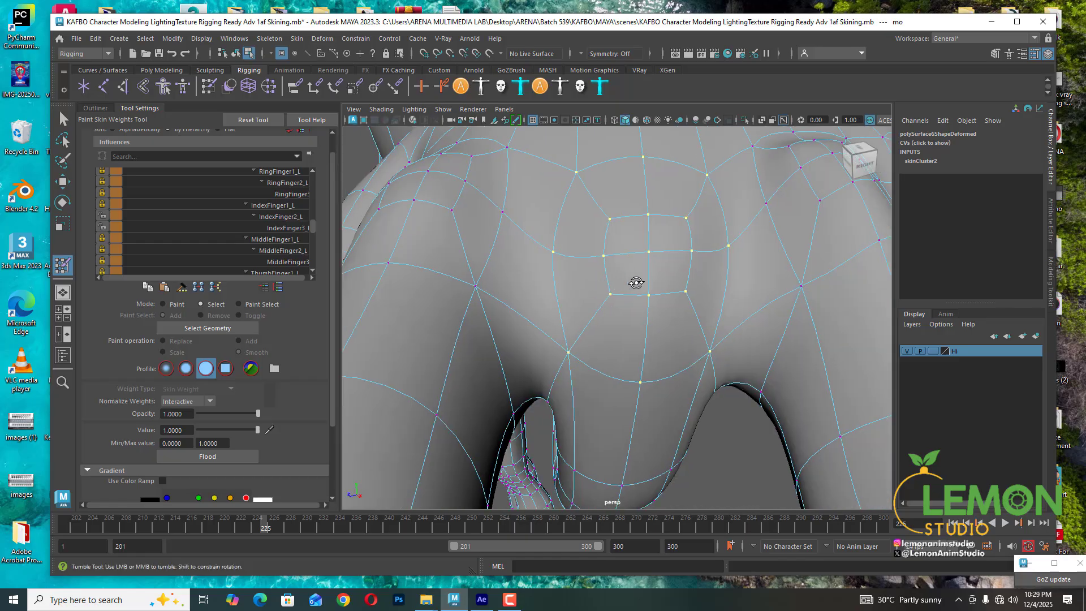
mouse_move(635, 284)
alt+mouse_down()
mouse_move(648, 332)
mouse_move(419, 311)
mouse_move(674, 314)
mouse_move(632, 339)
alt+mouse_up()
key(ctrl+1)
key(ctrl+1)
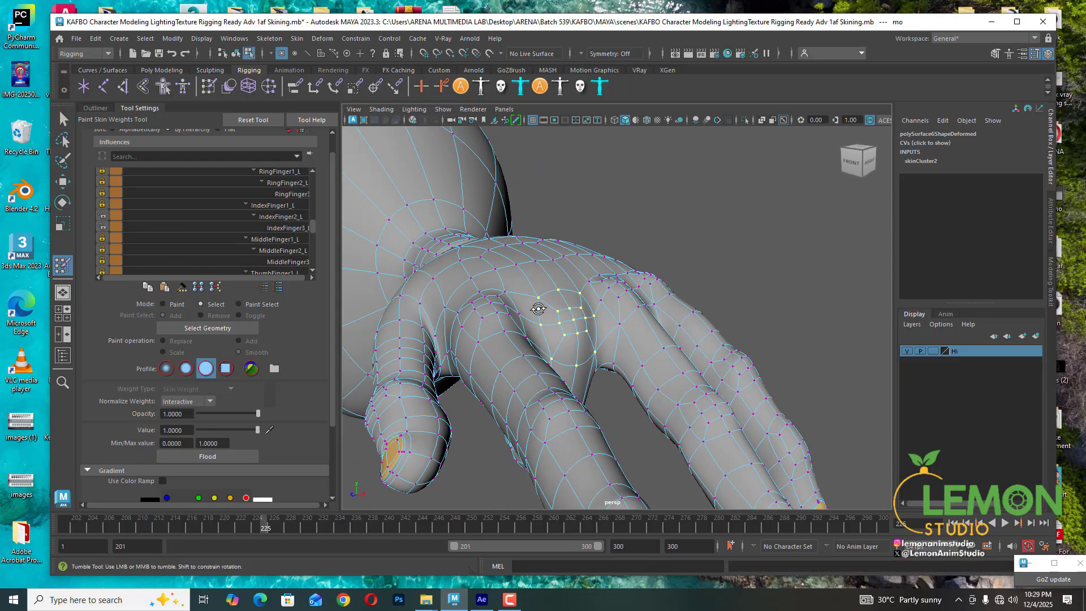
alt+drag(540, 308, 317, 294)
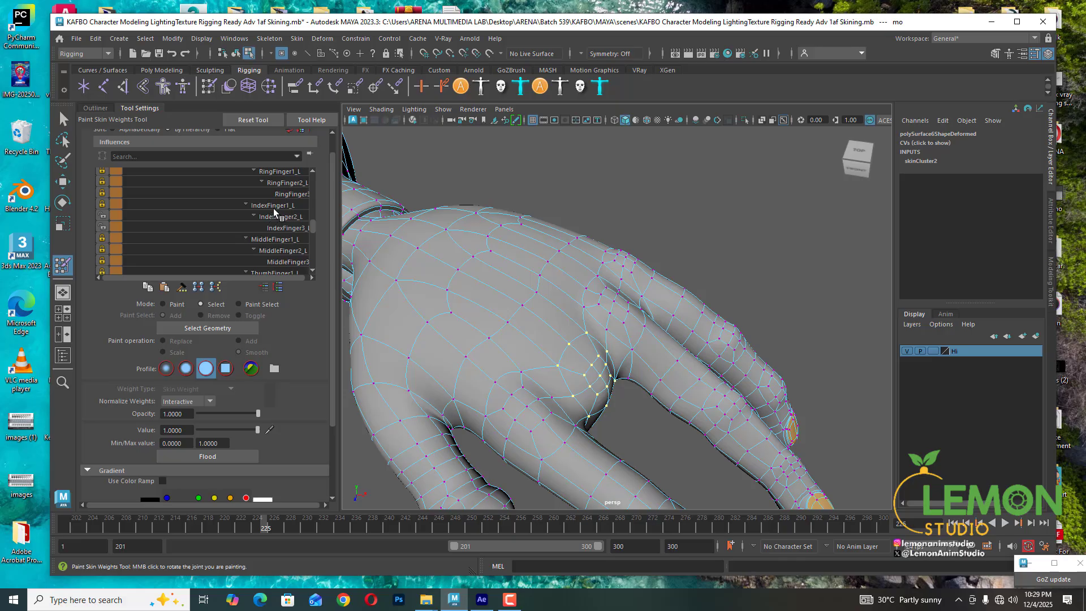
click(102, 225)
click(274, 239)
click(104, 237)
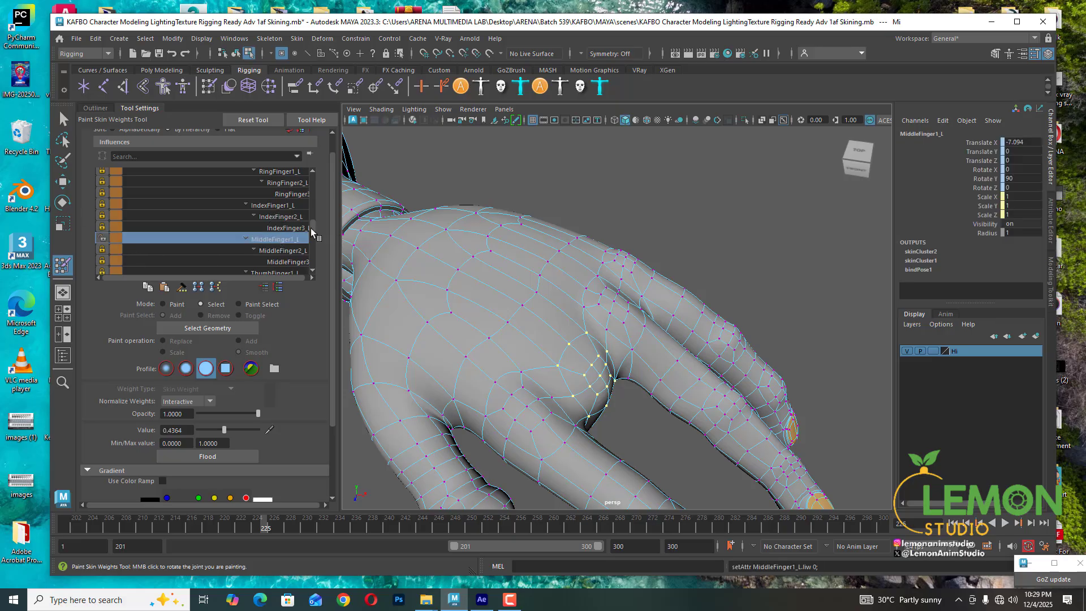
scroll(311, 228, up, 4)
scroll(269, 230, down, 1)
click(251, 230)
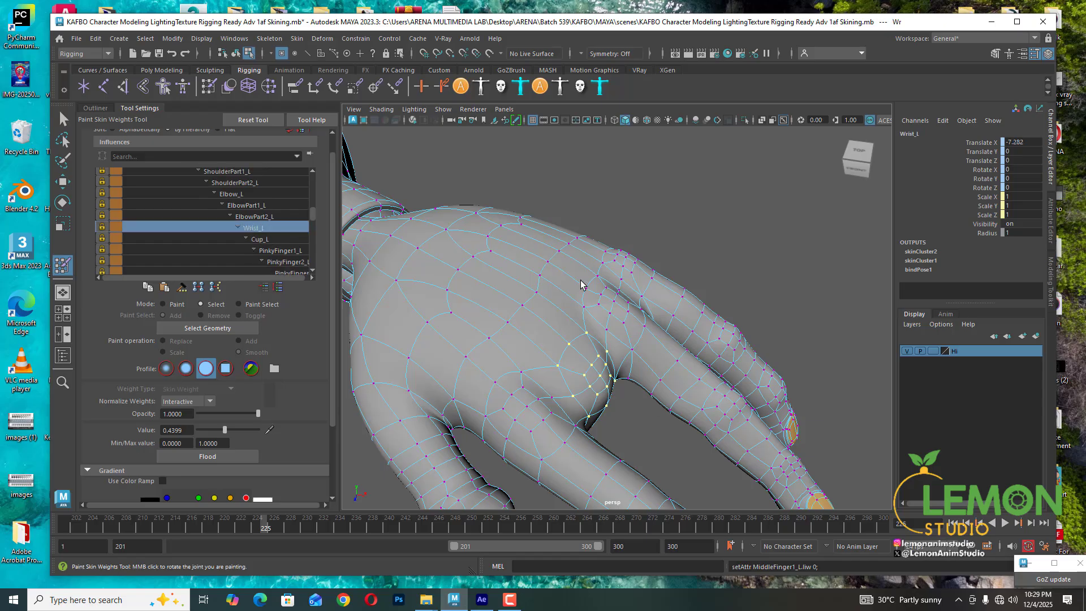
alt+drag(633, 371, 616, 292)
alt+middle_drag(617, 292, 597, 272)
alt+drag(598, 271, 639, 335)
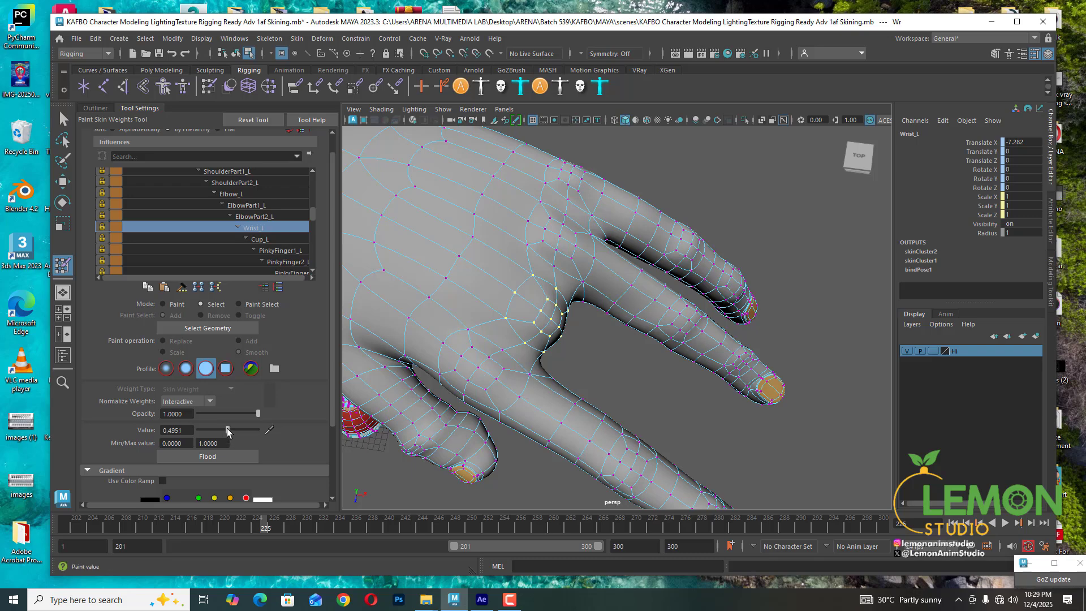
drag(227, 428, 230, 428)
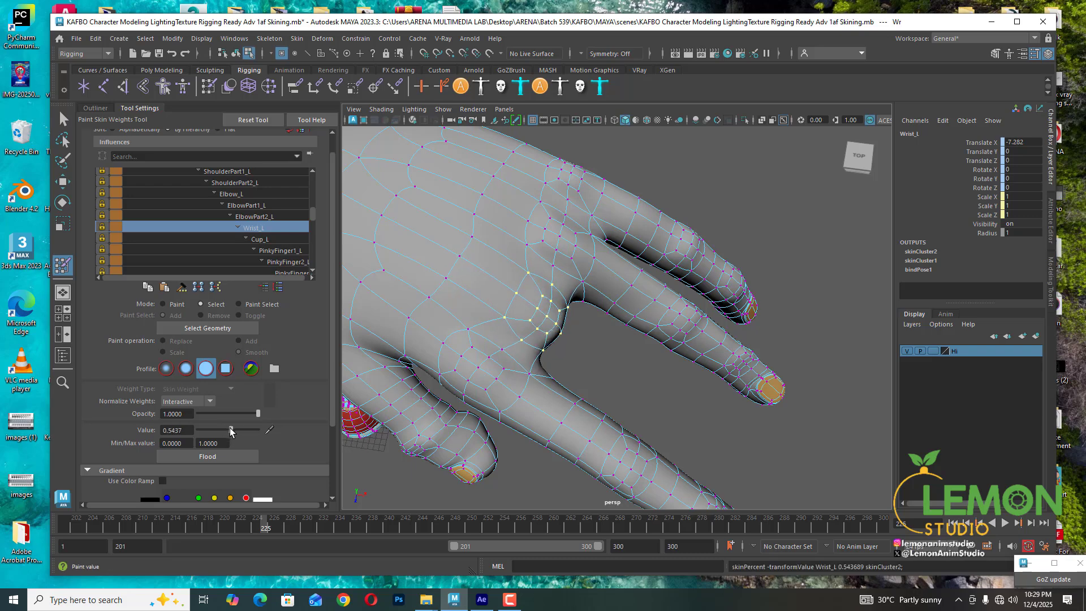
- Set the selected knuckle vertices' MiddleFinger1_L weight to about 0.40
alt+drag(544, 385, 524, 300)
scroll(247, 232, down, 1)
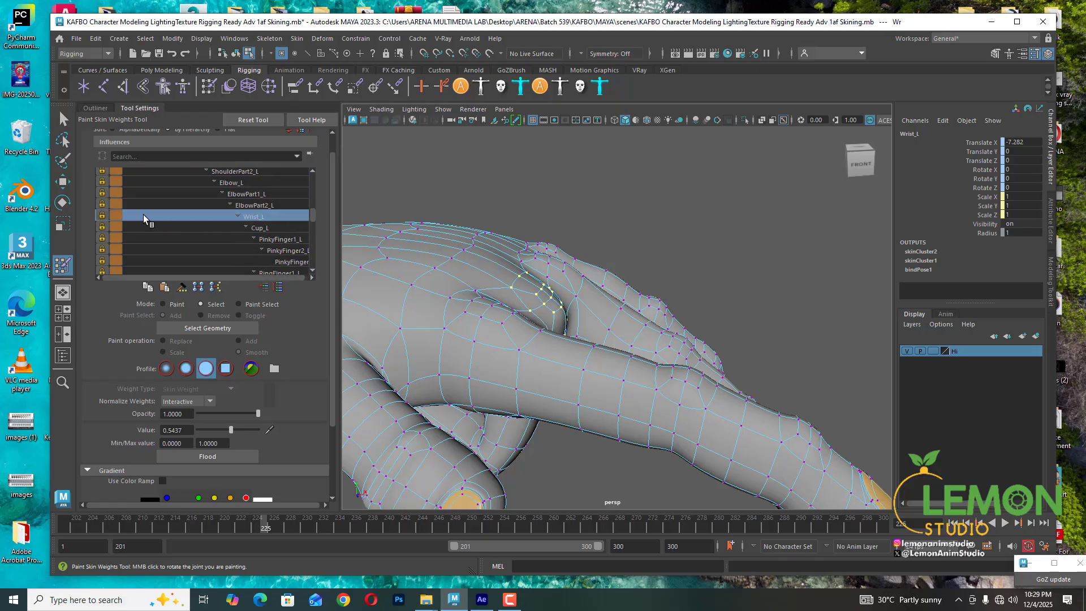
click(101, 214)
scroll(213, 237, down, 5)
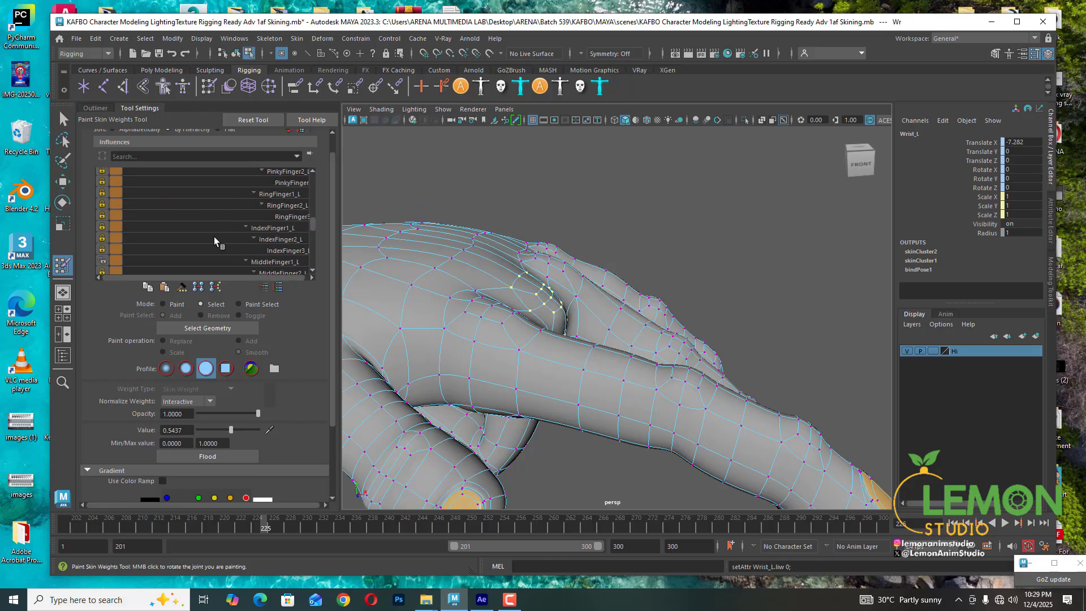
click(280, 228)
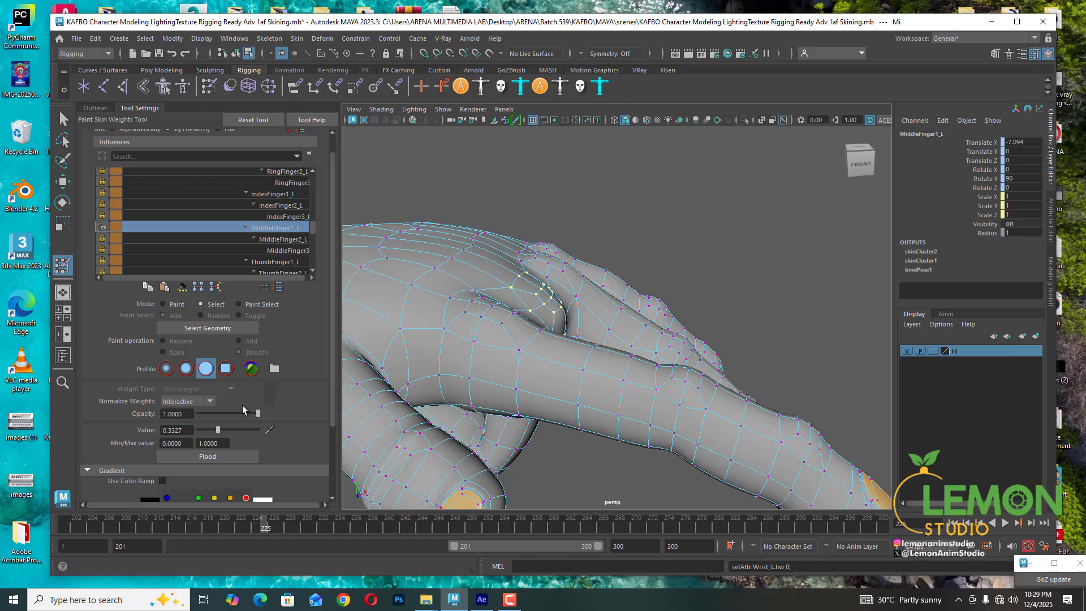
drag(218, 429, 224, 430)
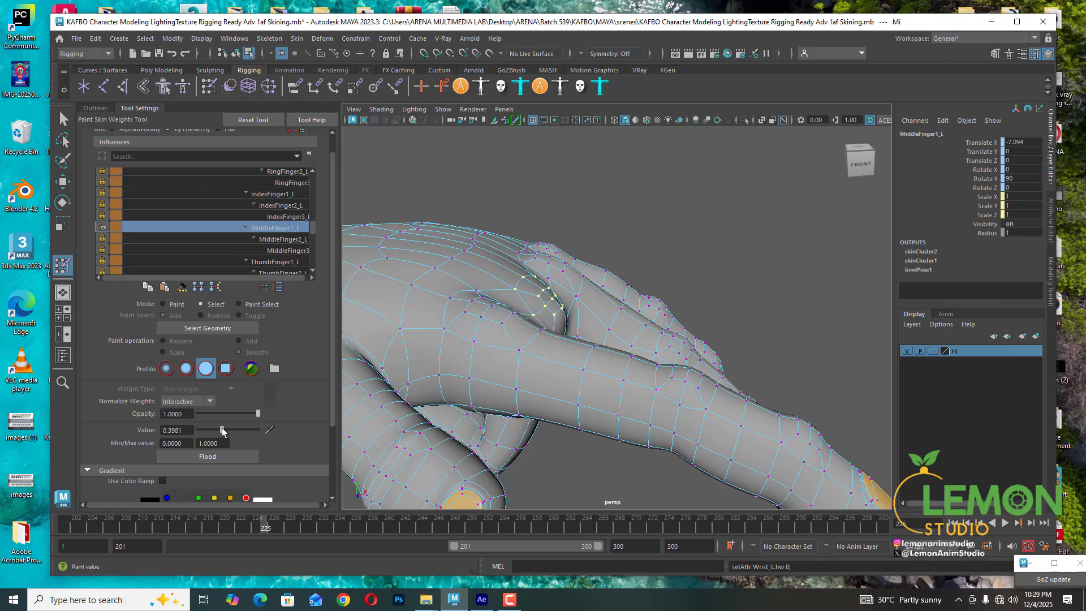
- Select a vertex in the crease between the index and middle fingers and set its MiddleFinger1_L weight to about 0.43
alt+drag(578, 278, 518, 317)
click(535, 292)
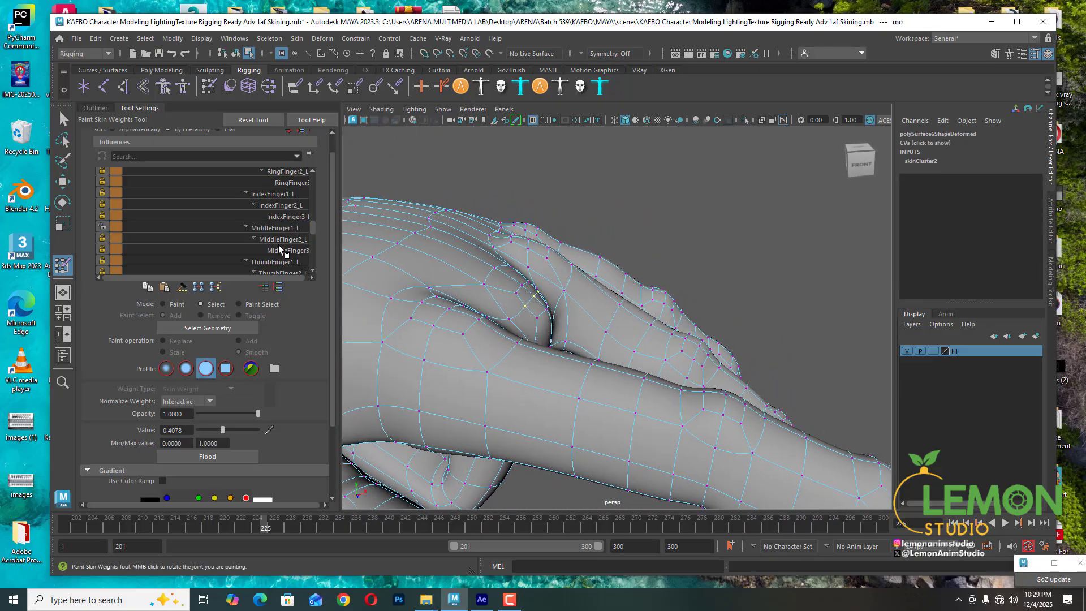
click(277, 218)
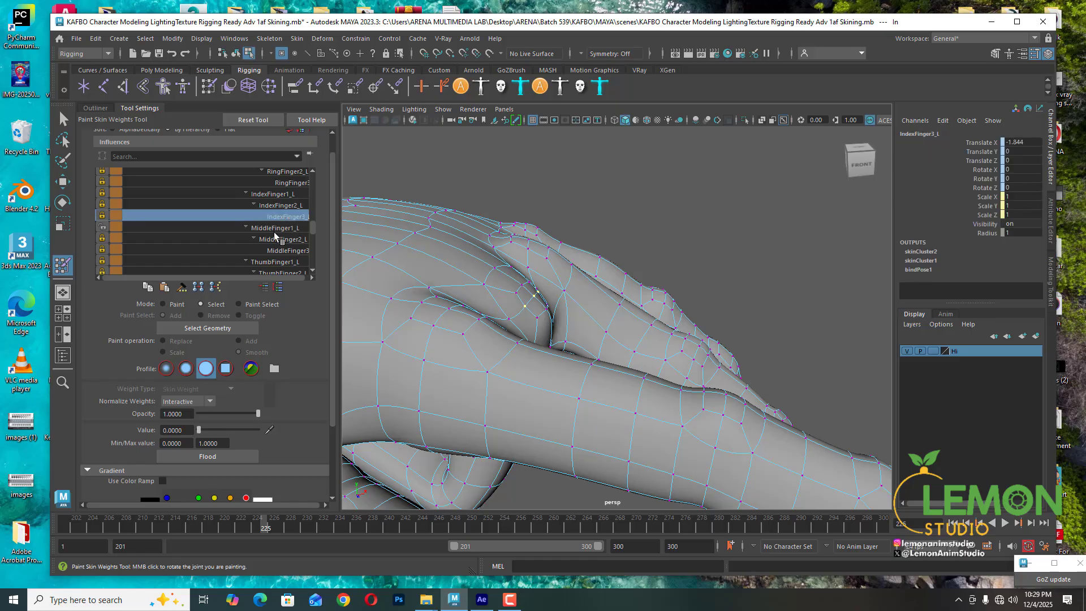
click(274, 229)
drag(222, 427, 223, 426)
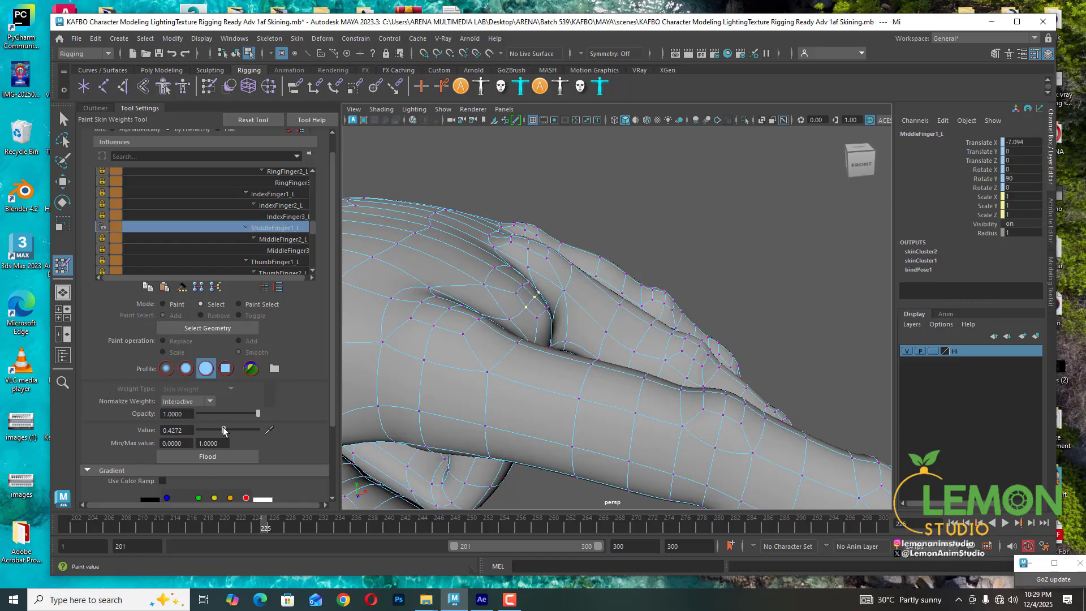
- Switch to Paint mode and flood the selected vertex with the current MiddleFinger1_L value
click(182, 287)
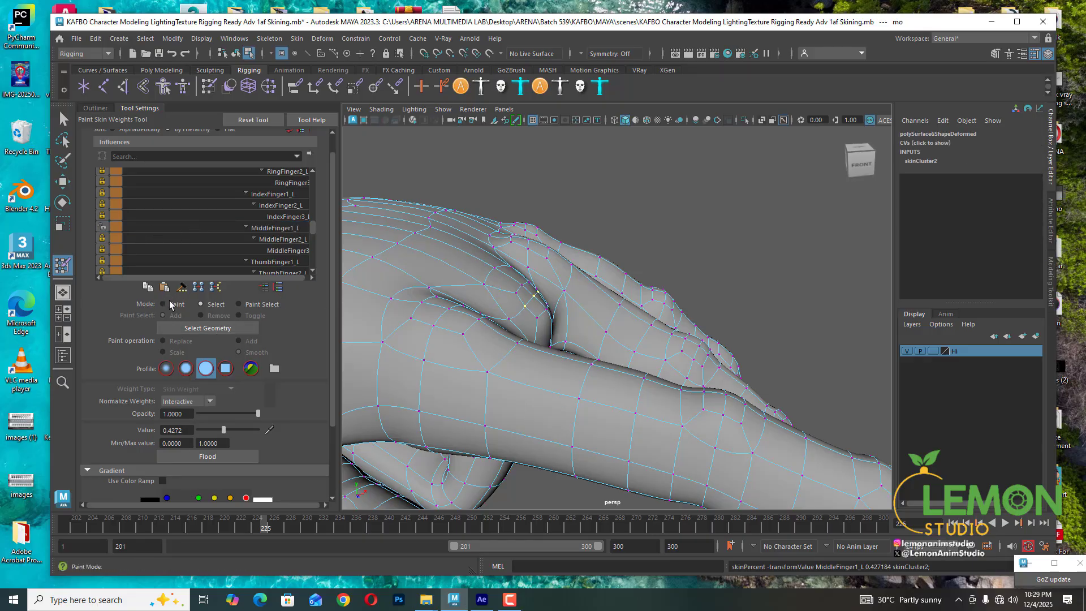
click(232, 456)
click(232, 457)
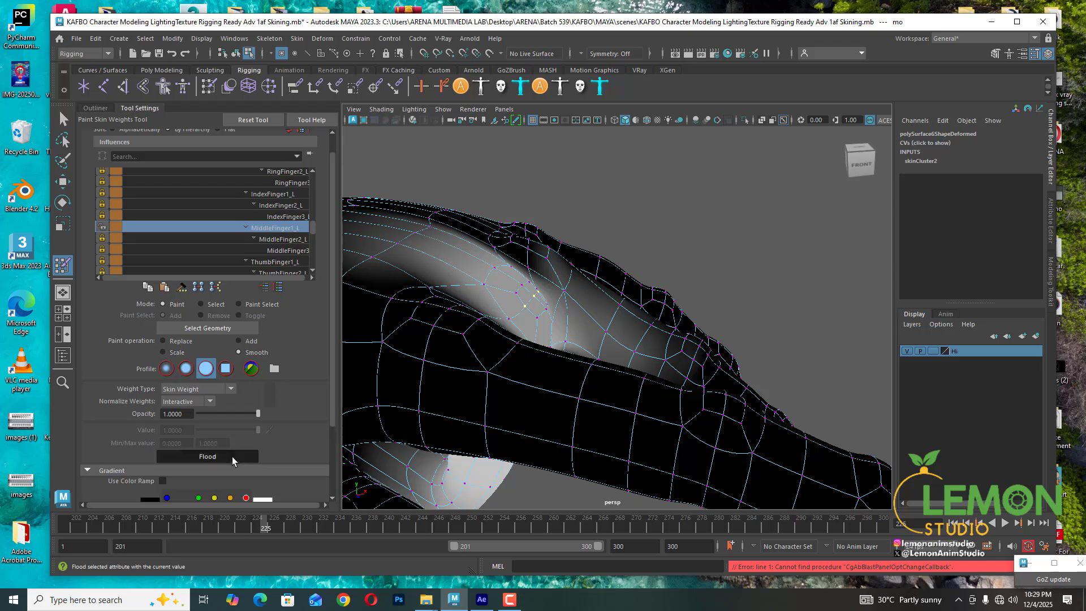
- Inspect the weight maps of the index finger, middle finger and thumb influences around the crease
alt+drag(636, 249, 540, 257)
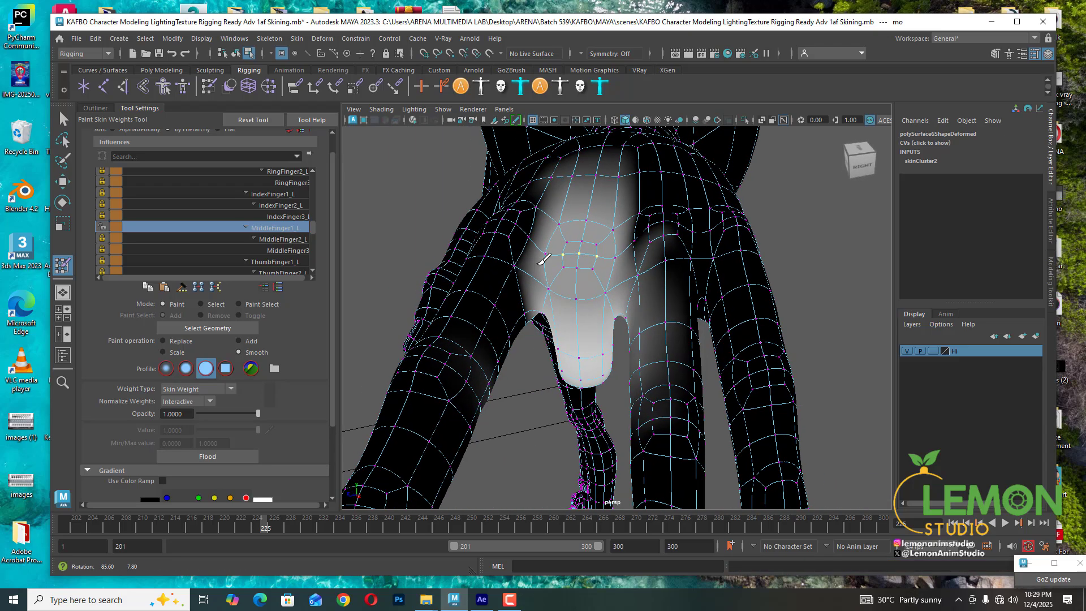
alt+middle_drag(541, 256, 528, 270)
mouse_move(528, 270)
alt+mouse_down()
mouse_move(538, 298)
mouse_move(621, 254)
mouse_move(503, 257)
alt+mouse_up()
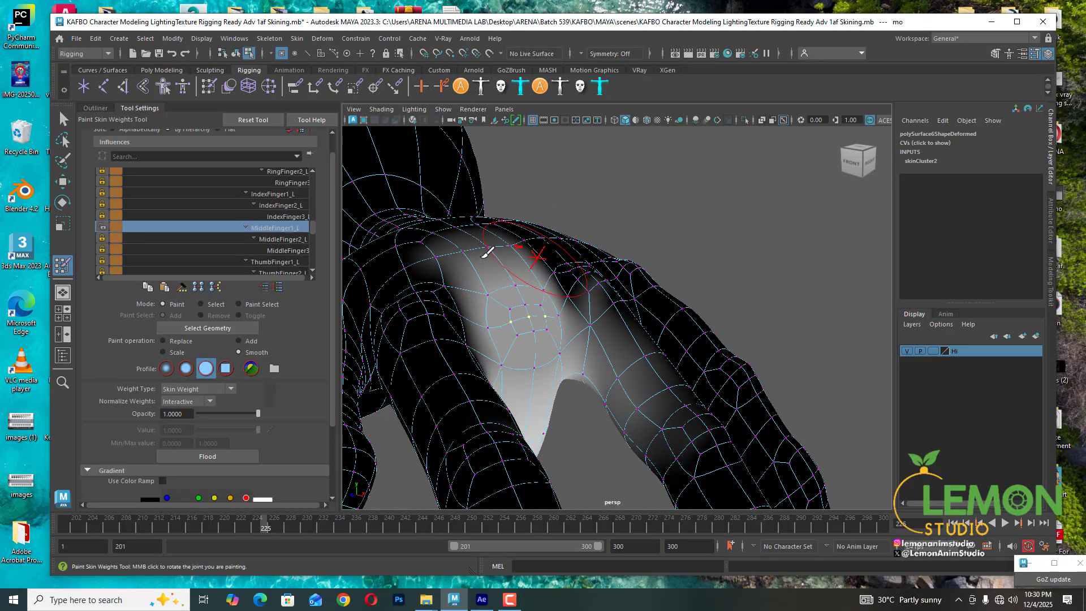
click(279, 194)
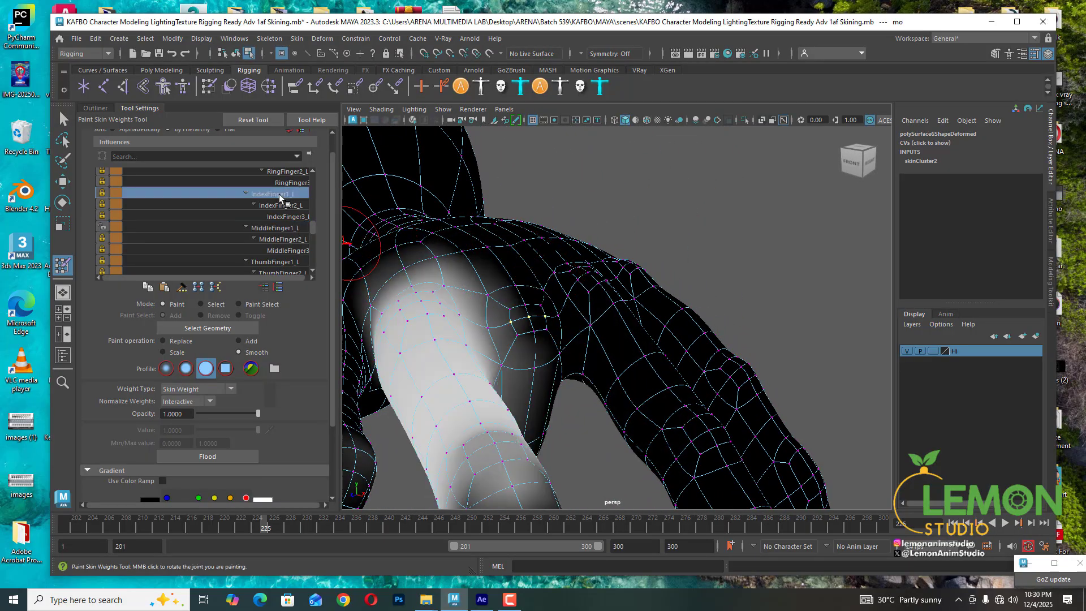
click(287, 206)
click(290, 217)
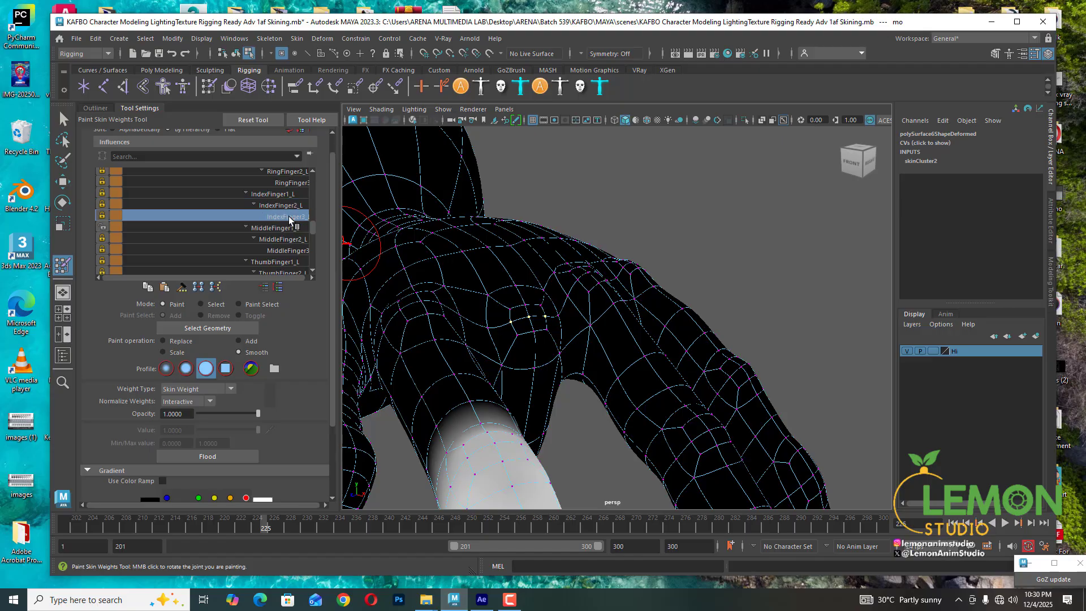
click(284, 228)
mouse_move(459, 269)
alt+mouse_down()
mouse_move(572, 363)
mouse_move(509, 298)
mouse_move(535, 334)
alt+mouse_up()
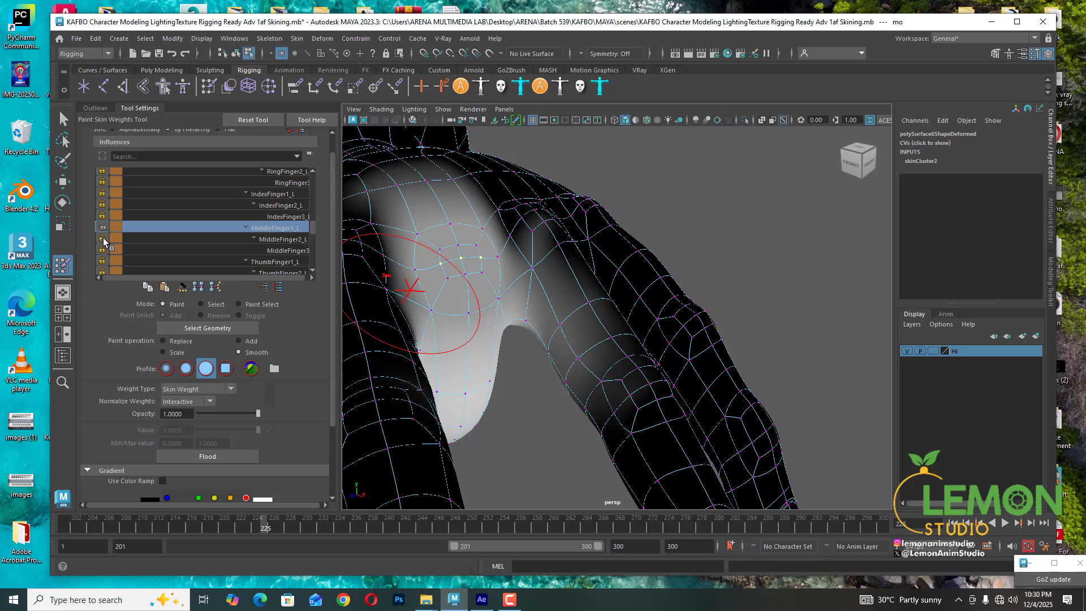
click(286, 239)
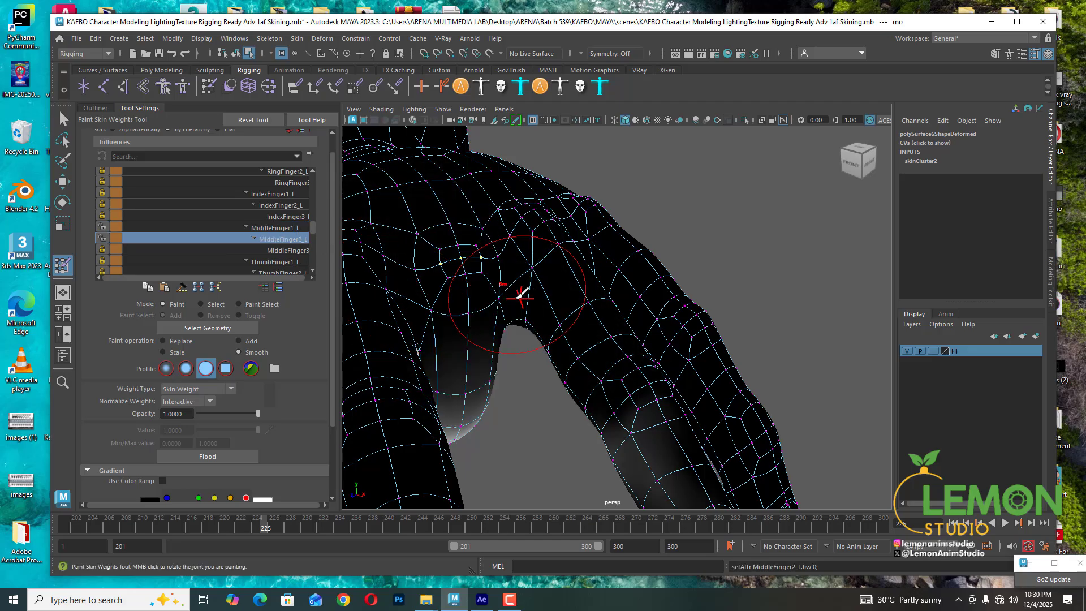
click(275, 262)
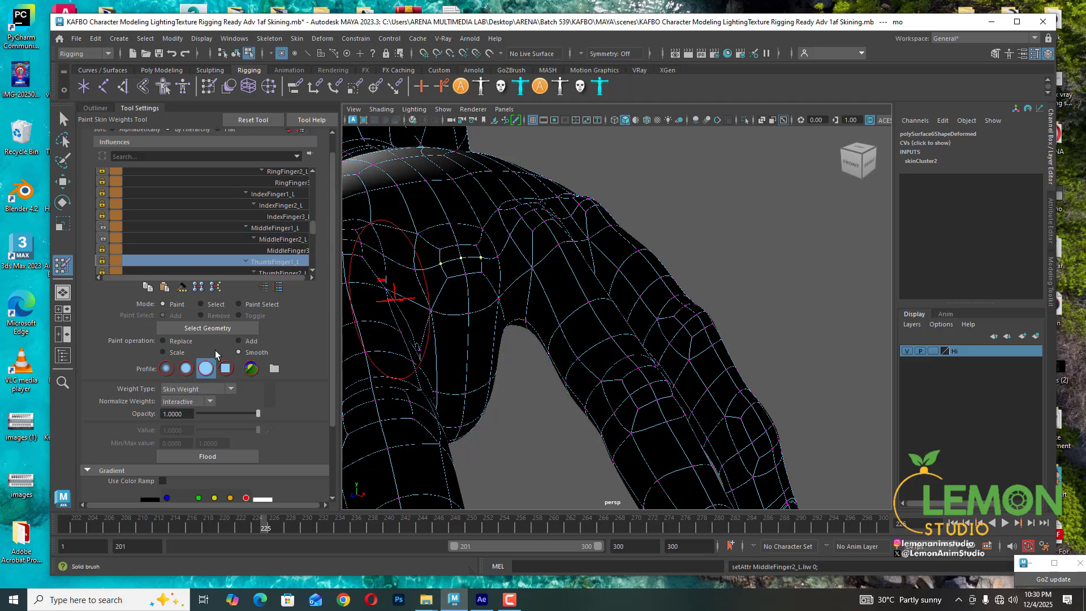
- Switch back to Select mode and review the selected vertex's thumb and ring finger influence weights
click(214, 305)
scroll(279, 252, down, 2)
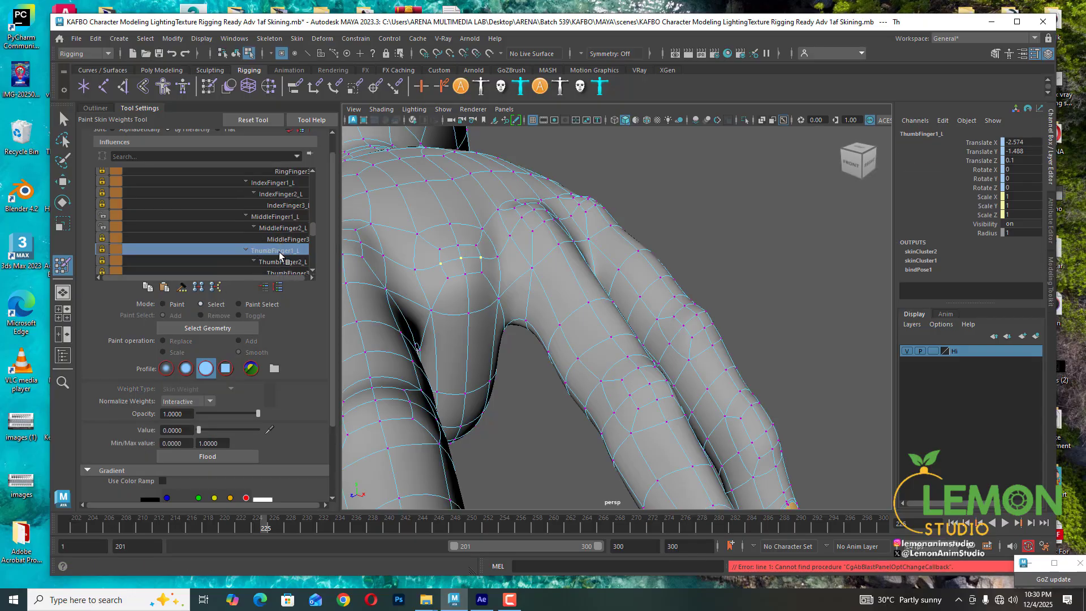
click(277, 249)
click(284, 261)
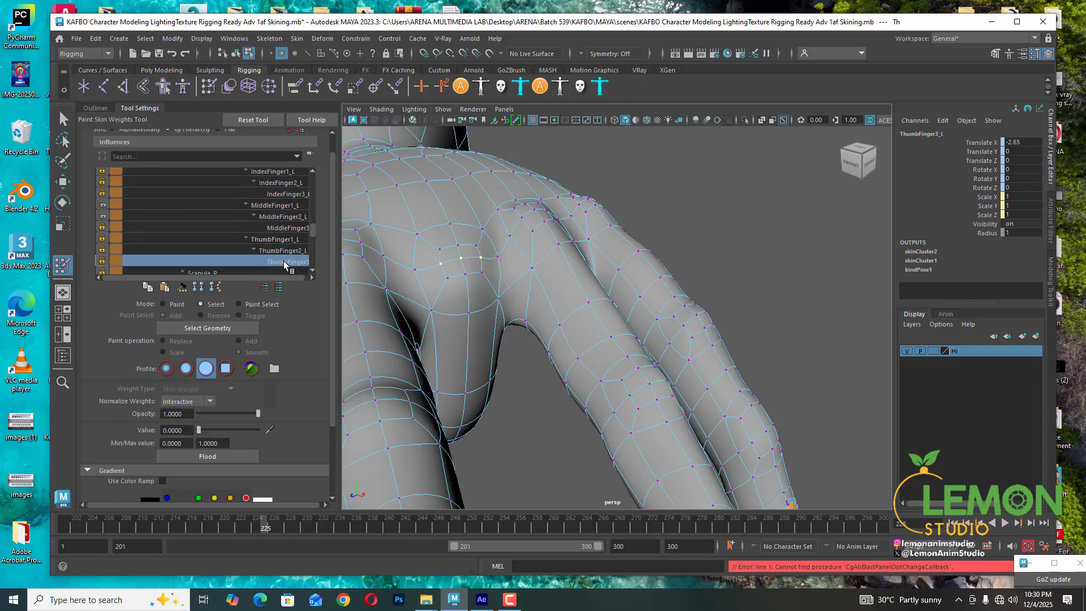
click(273, 237)
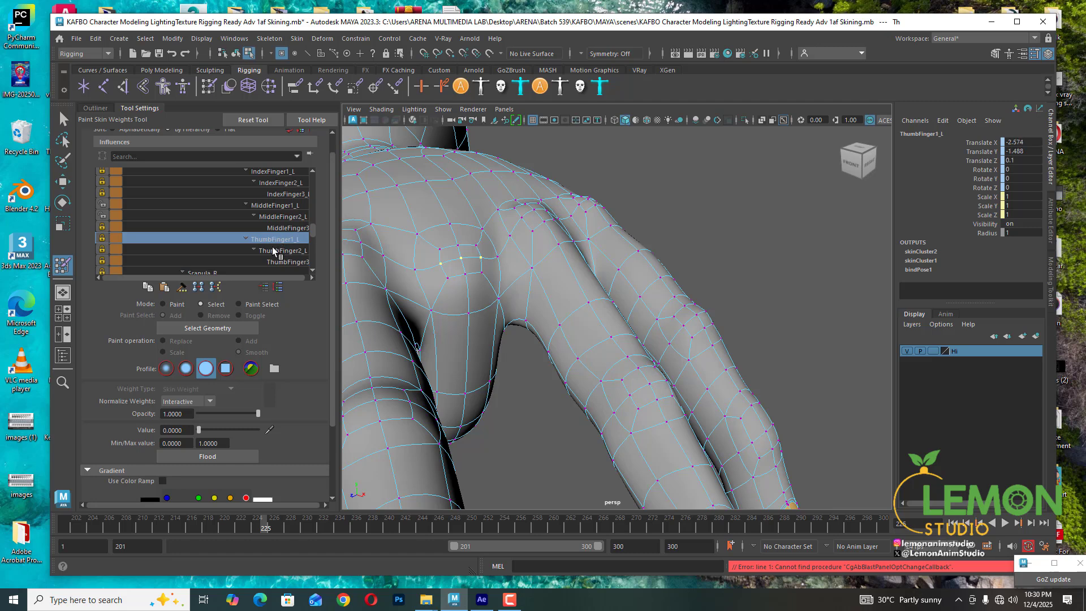
click(273, 247)
scroll(270, 233, down, 4)
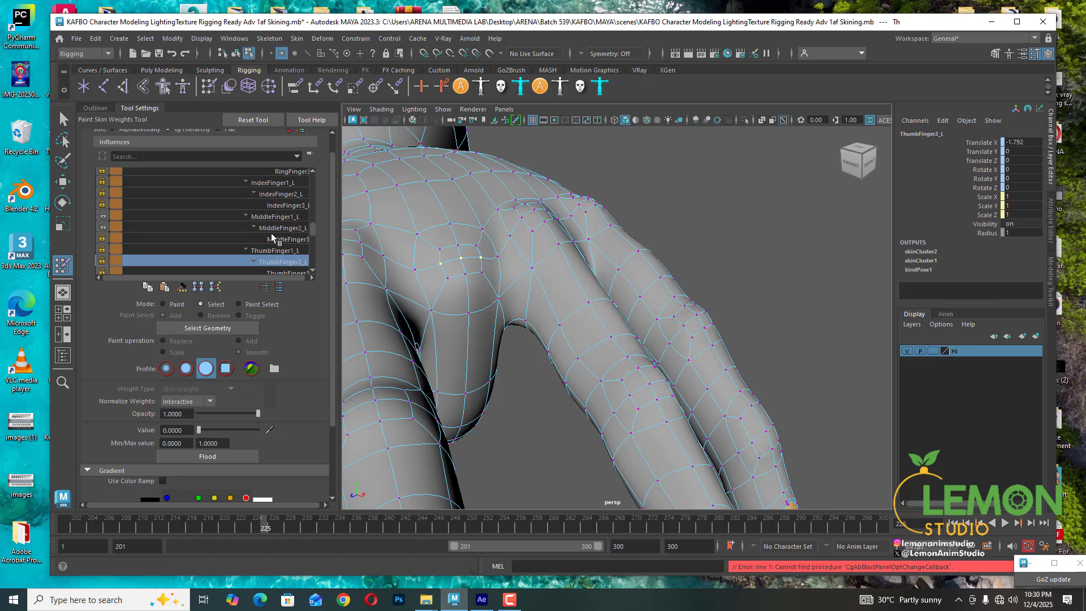
scroll(271, 233, up, 3)
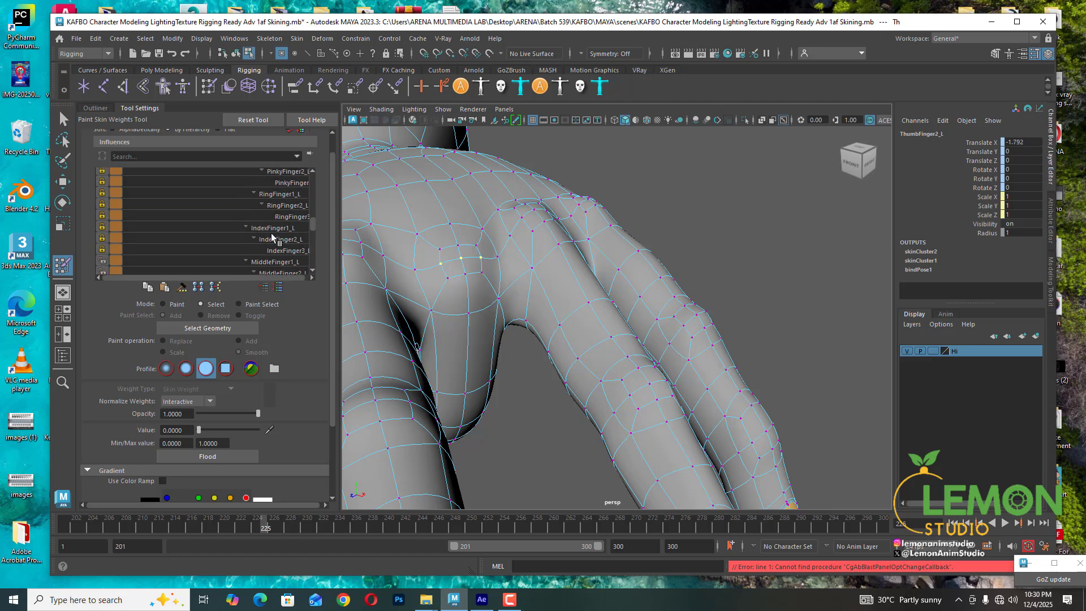
click(285, 195)
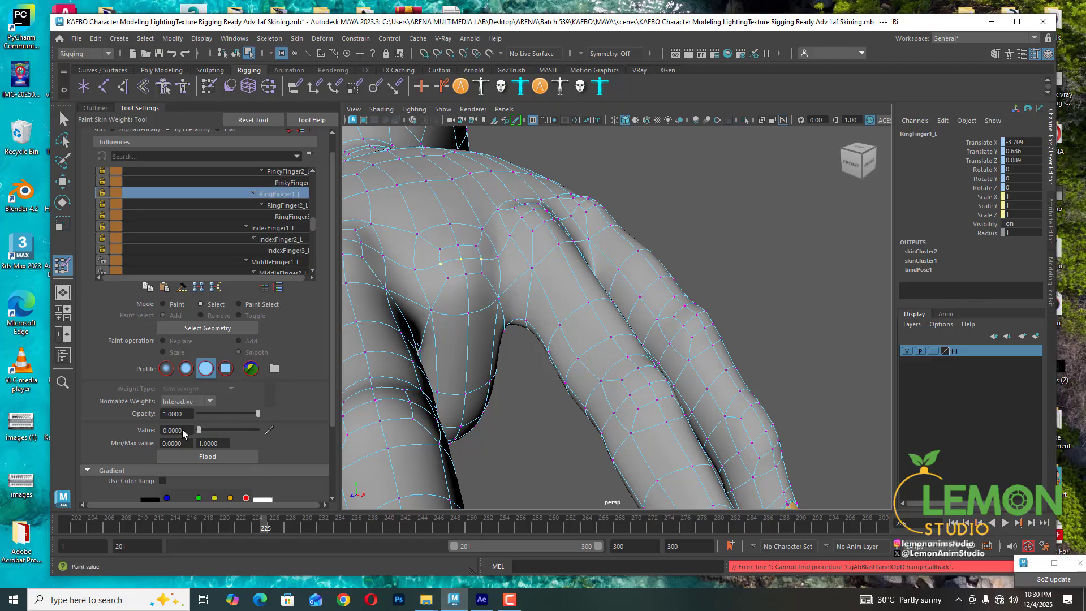
click(291, 206)
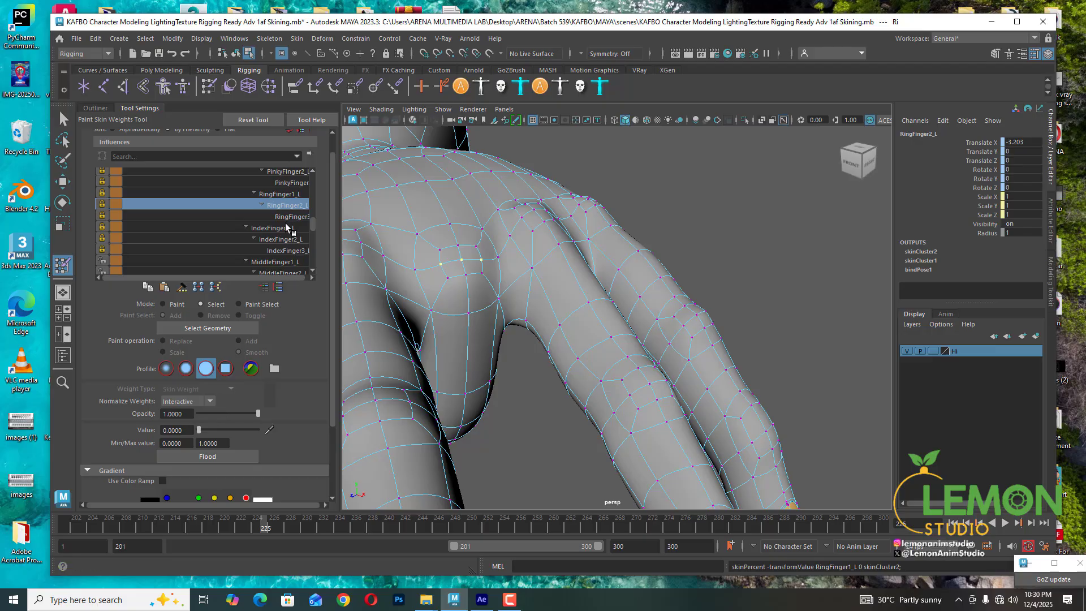
click(294, 217)
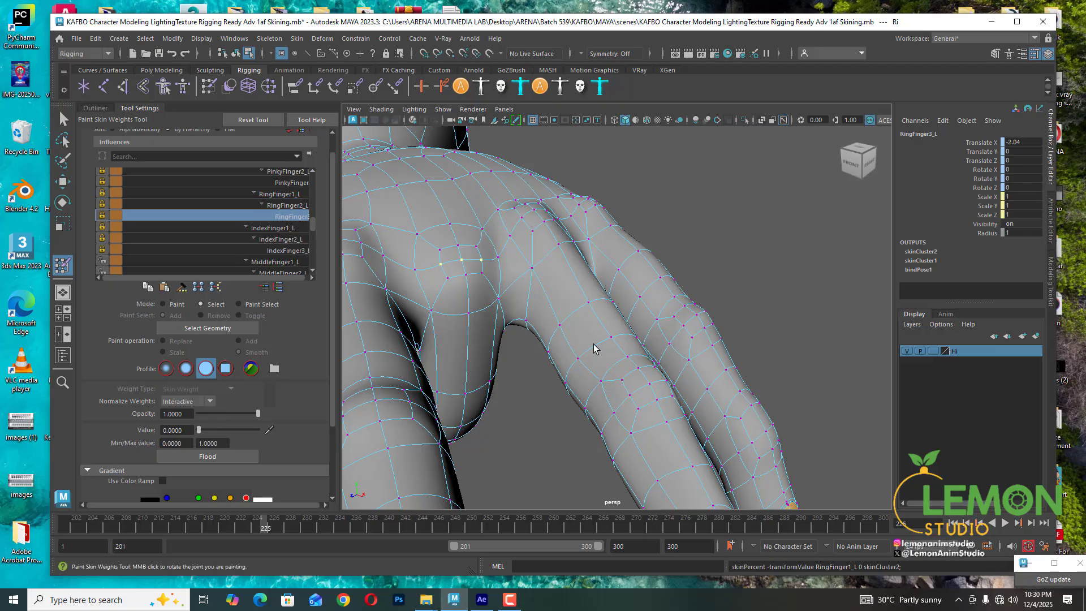
- Select a loop of vertices around the base crease of the finger
alt+drag(526, 347, 491, 299)
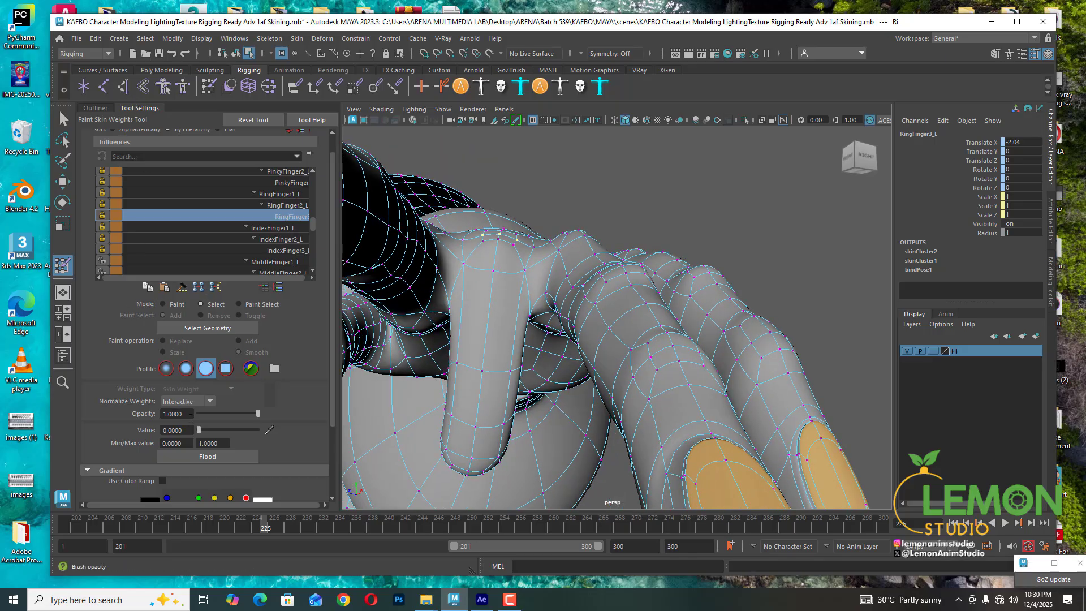
click(63, 119)
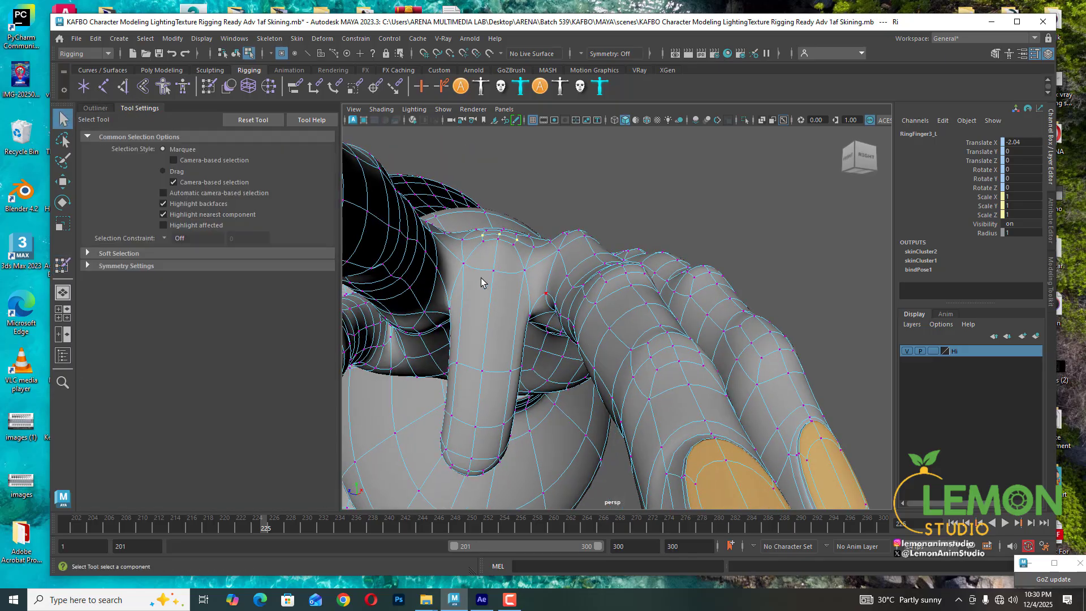
alt+drag(506, 399, 417, 315)
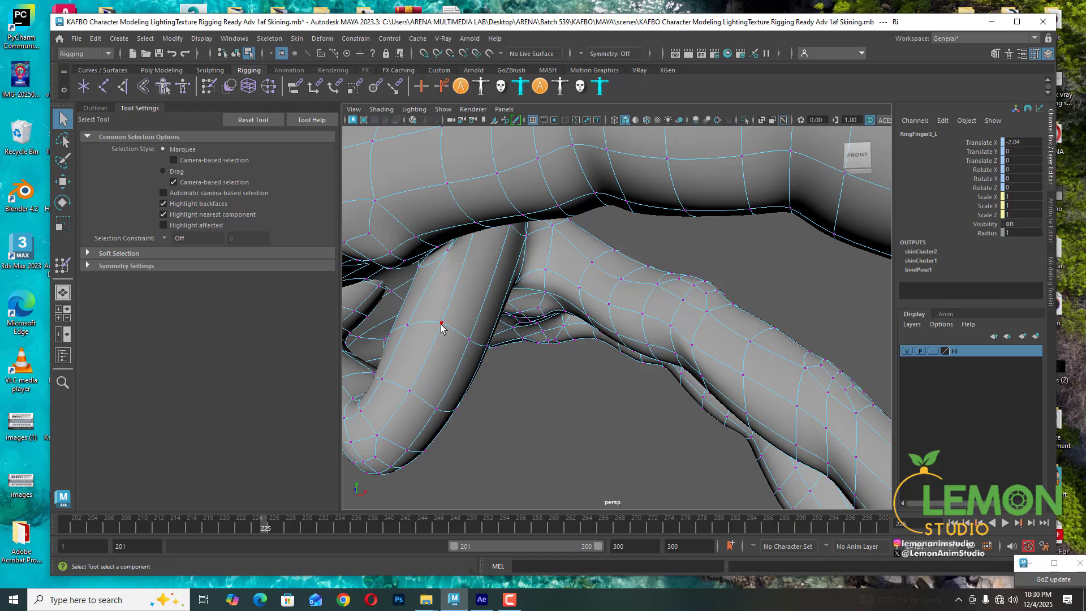
click(408, 326)
shift+double_click(407, 326)
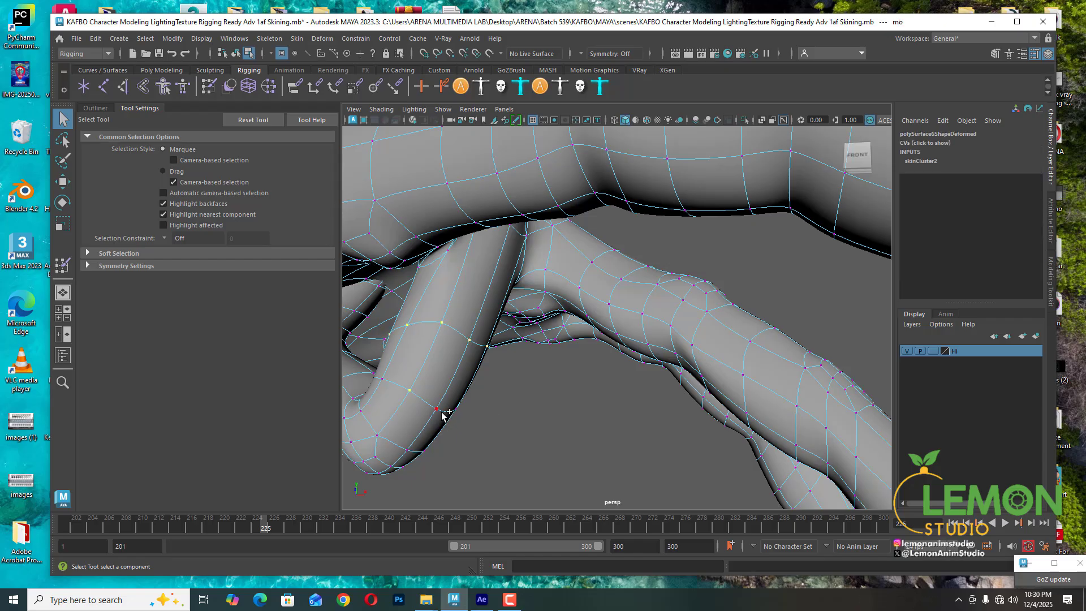
- Open the Paint Skin Weights tool and lock the Wrist_L influence
click(63, 265)
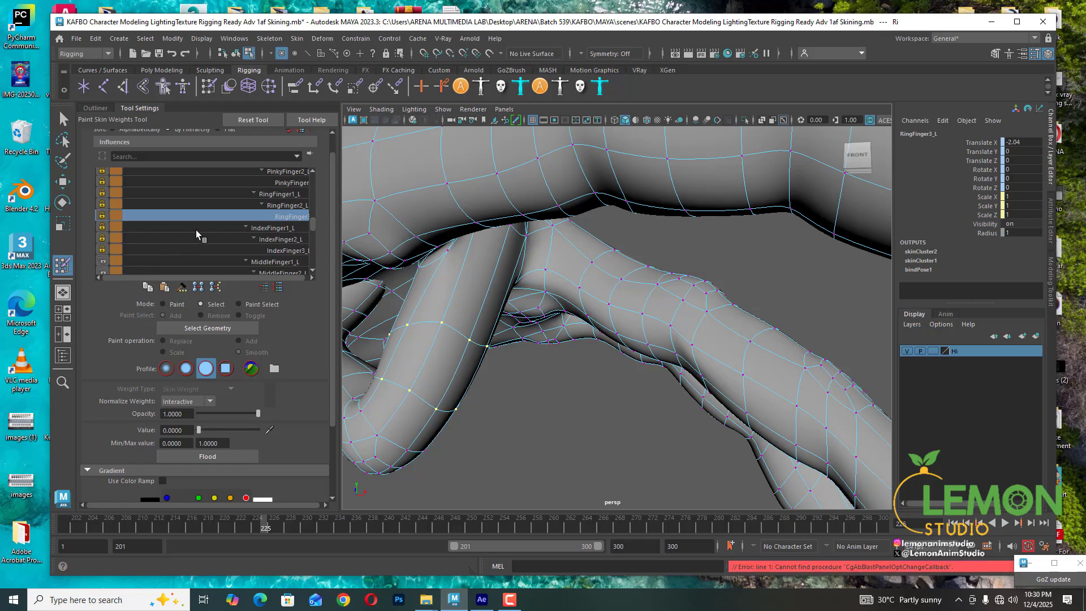
scroll(196, 230, up, 3)
click(104, 205)
scroll(215, 239, down, 1)
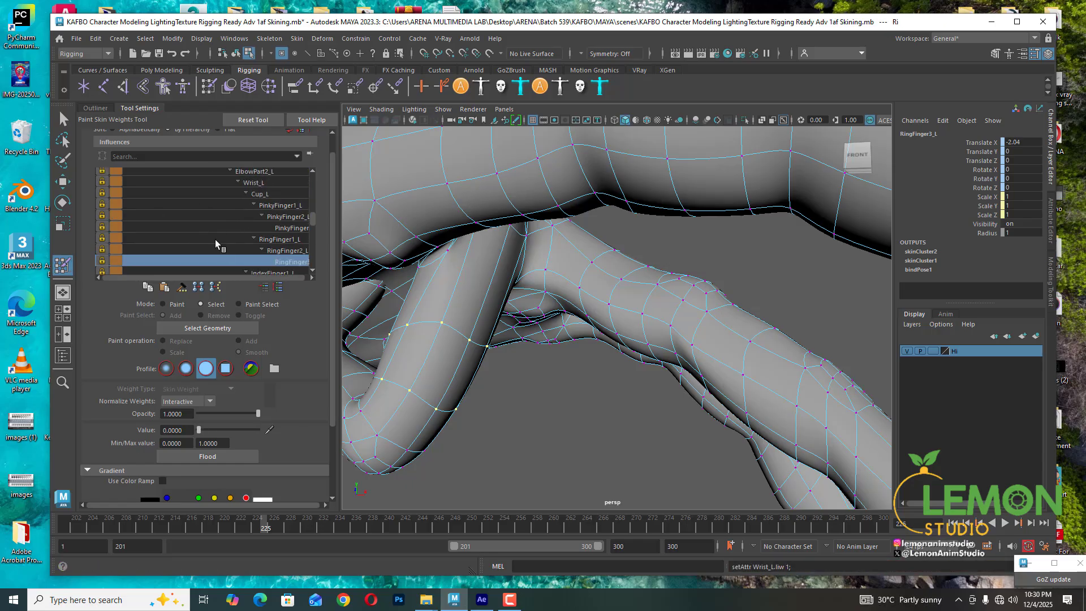
scroll(216, 240, down, 3)
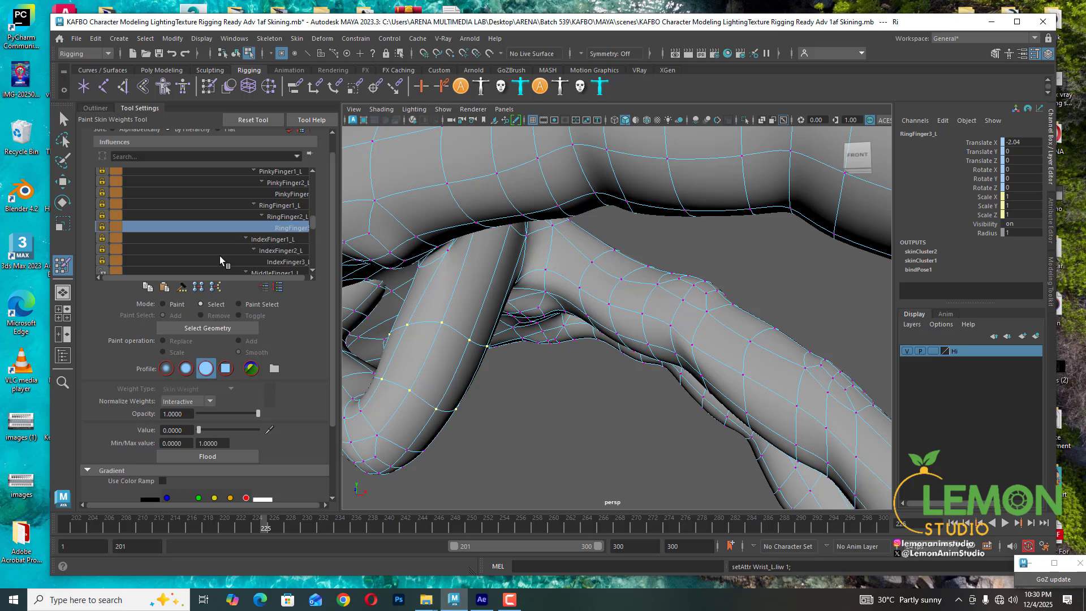
scroll(220, 256, down, 4)
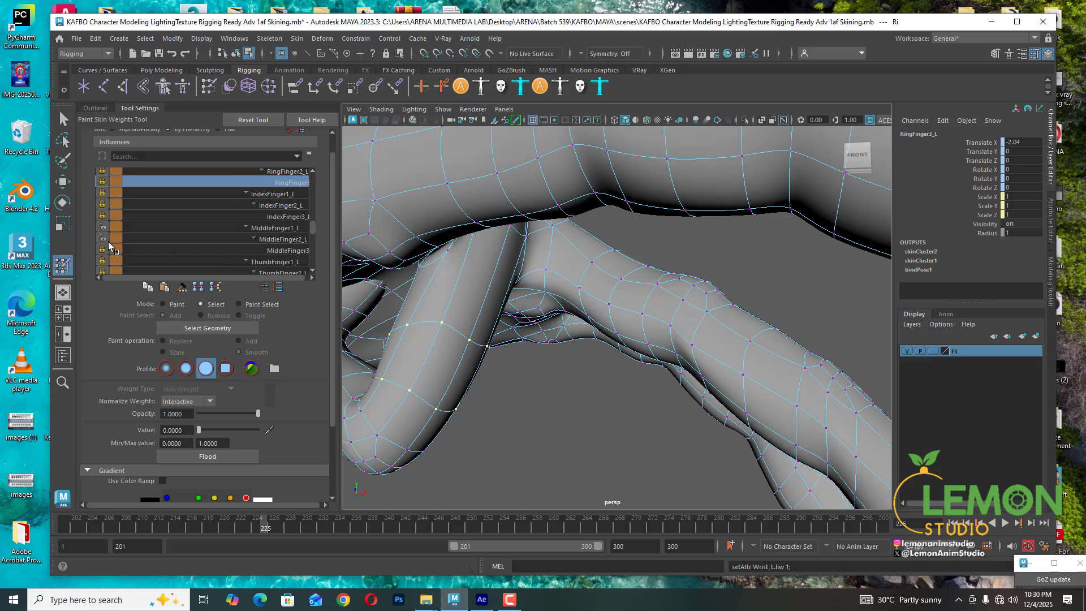
- Set the MiddleFinger1_L weight of the selected vertices to 1.0
click(285, 228)
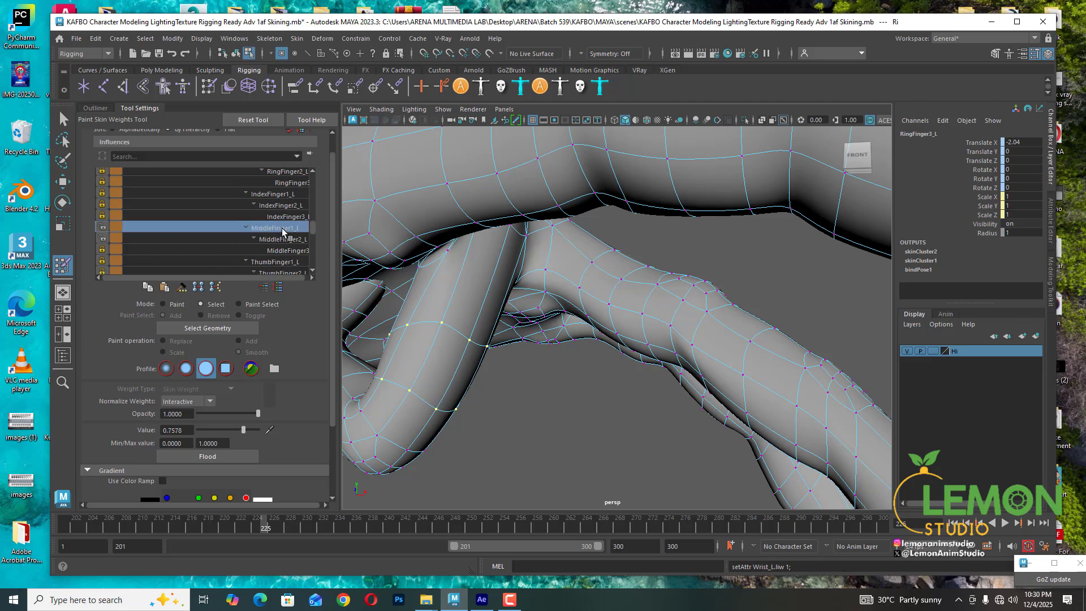
click(286, 239)
alt+drag(436, 328, 509, 345)
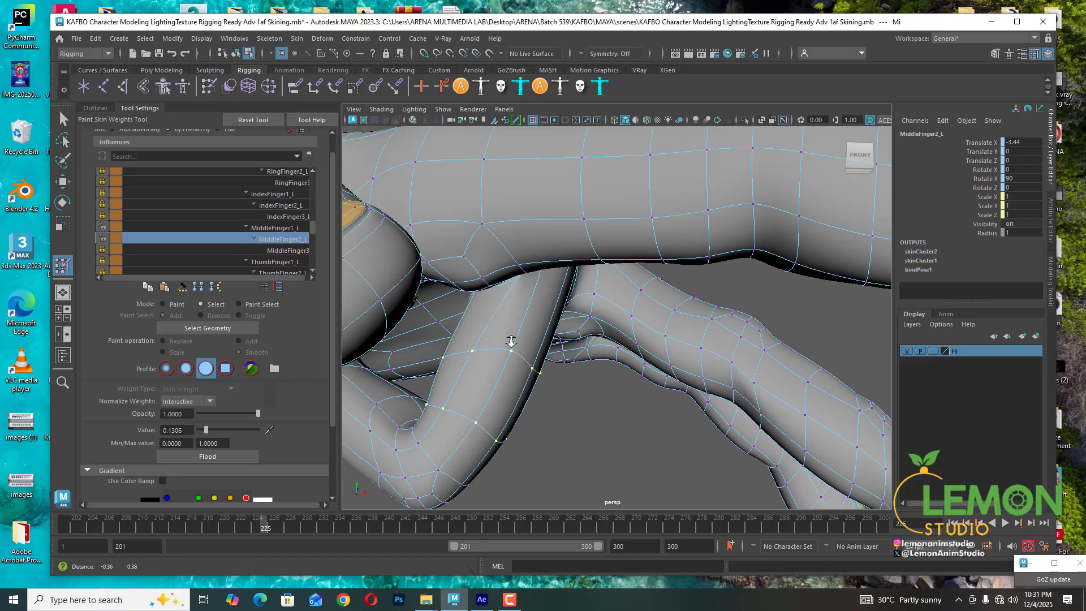
alt+right_drag(510, 344, 479, 305)
click(270, 229)
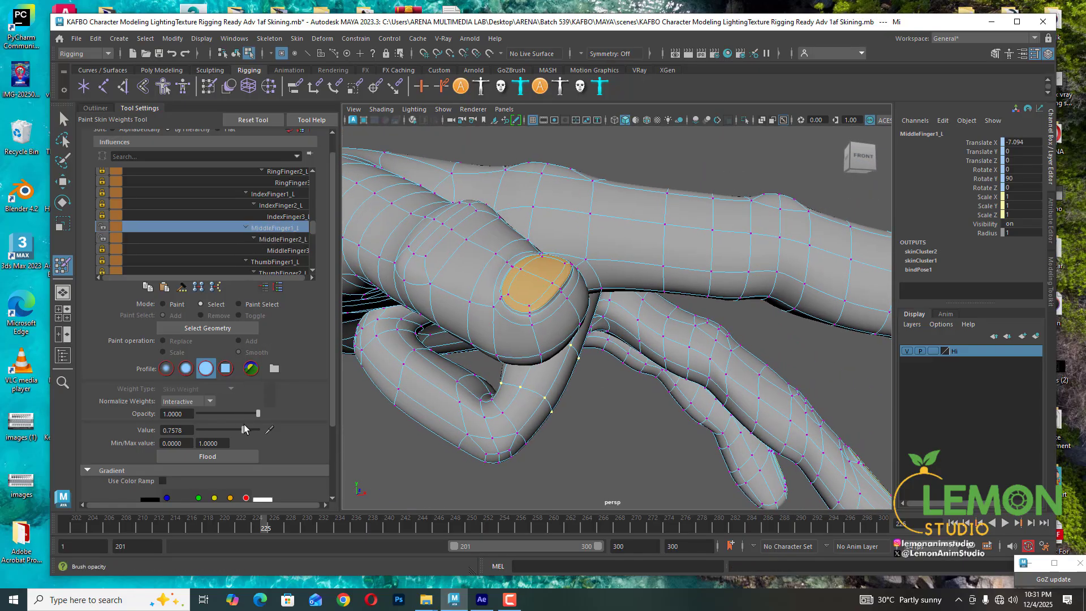
drag(245, 430, 317, 429)
- Inspect the selected vertices' middle and ring finger influence weights
alt+drag(549, 430, 566, 369)
alt+middle_drag(563, 367, 566, 399)
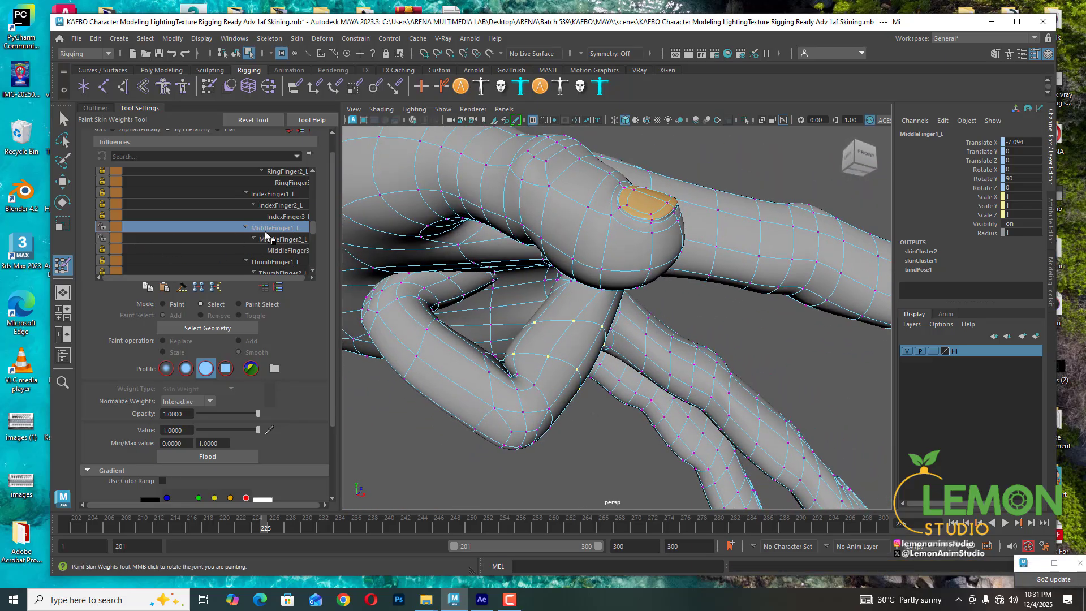
click(283, 239)
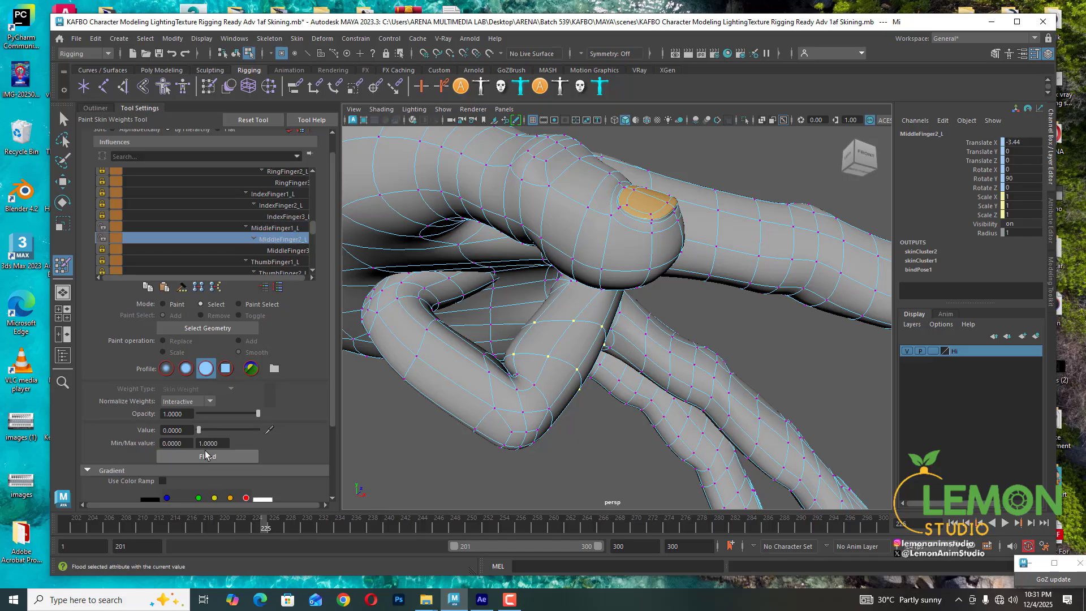
click(280, 251)
click(290, 241)
click(286, 183)
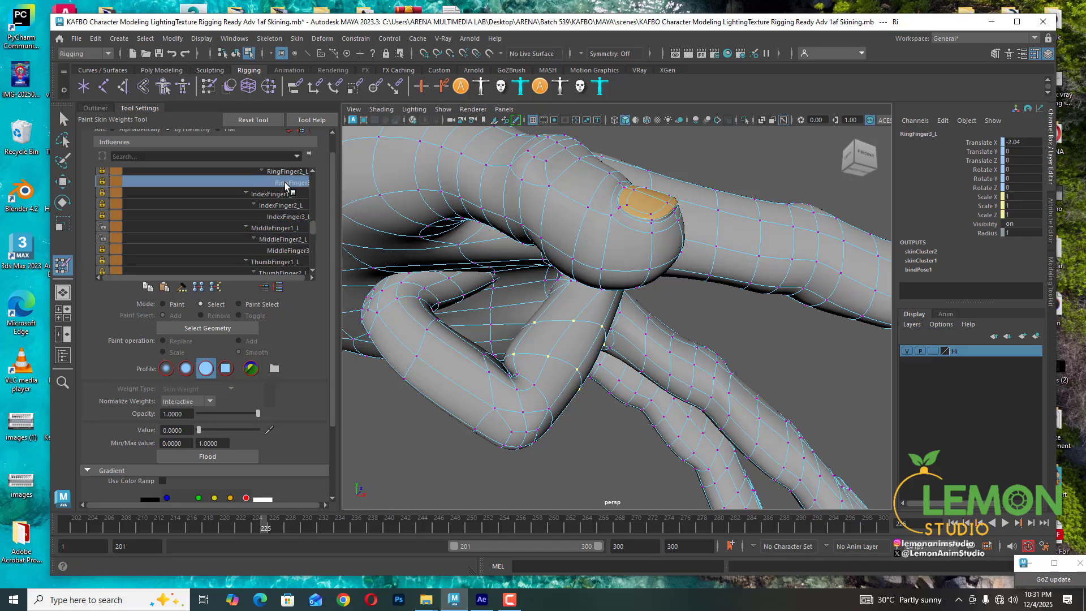
scroll(285, 212, up, 1)
click(283, 181)
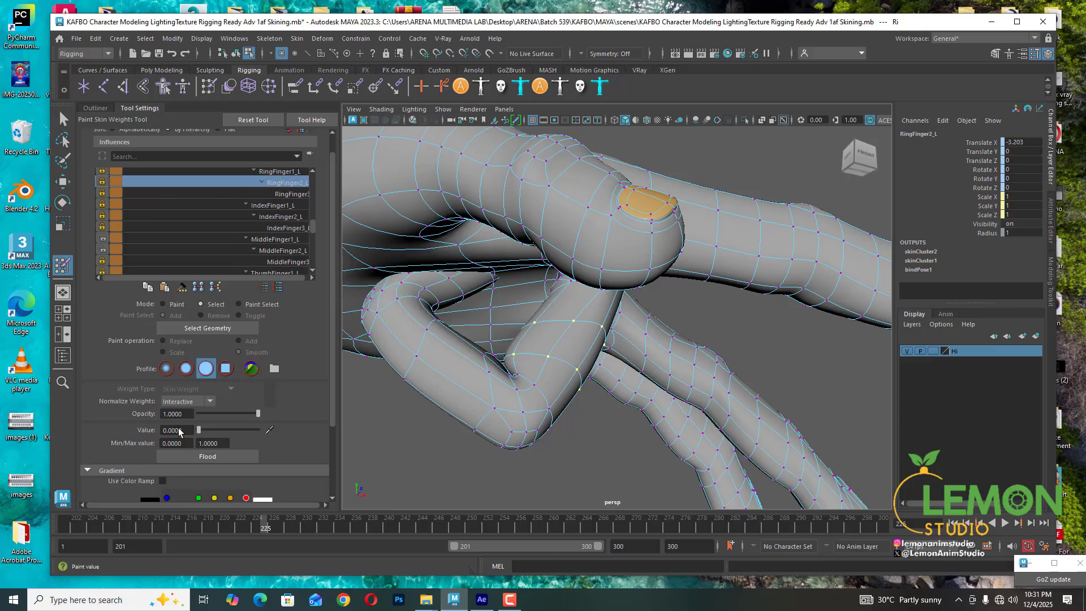
- Set the RingFinger1_L weight of the selected vertices to 0
click(283, 171)
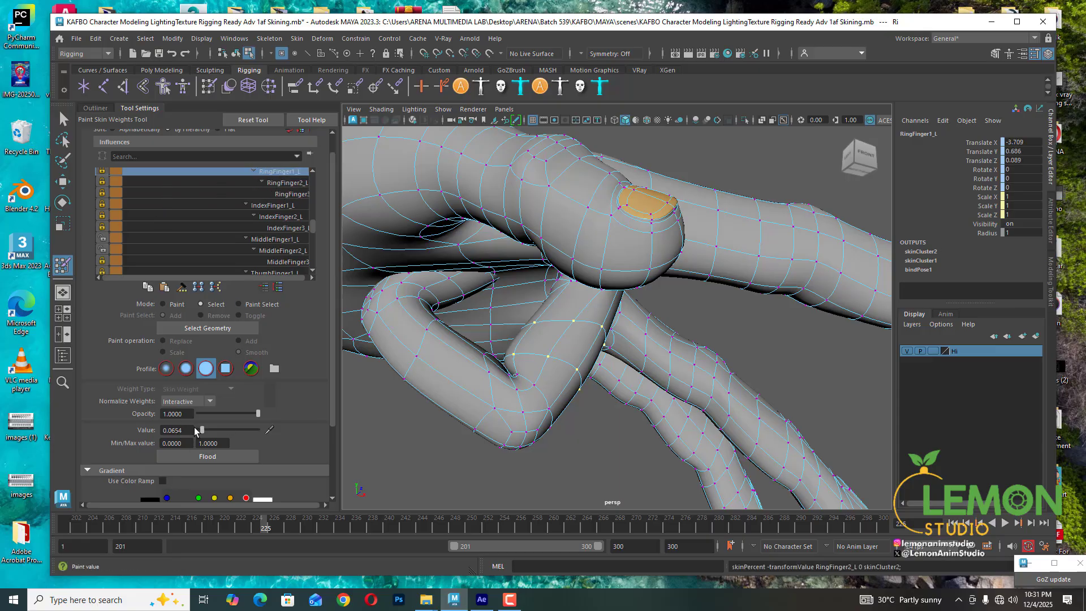
drag(196, 430, 181, 428)
click(278, 240)
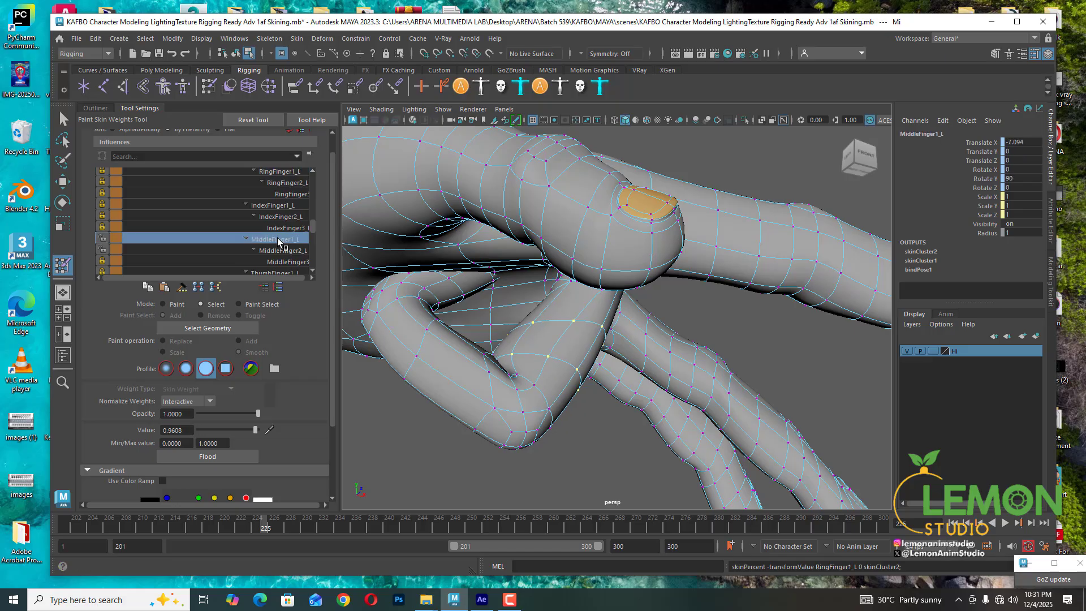
- Check the pinky finger influences and set the IndexFinger1_L weight of the selected vertices to 0
scroll(283, 215, up, 3)
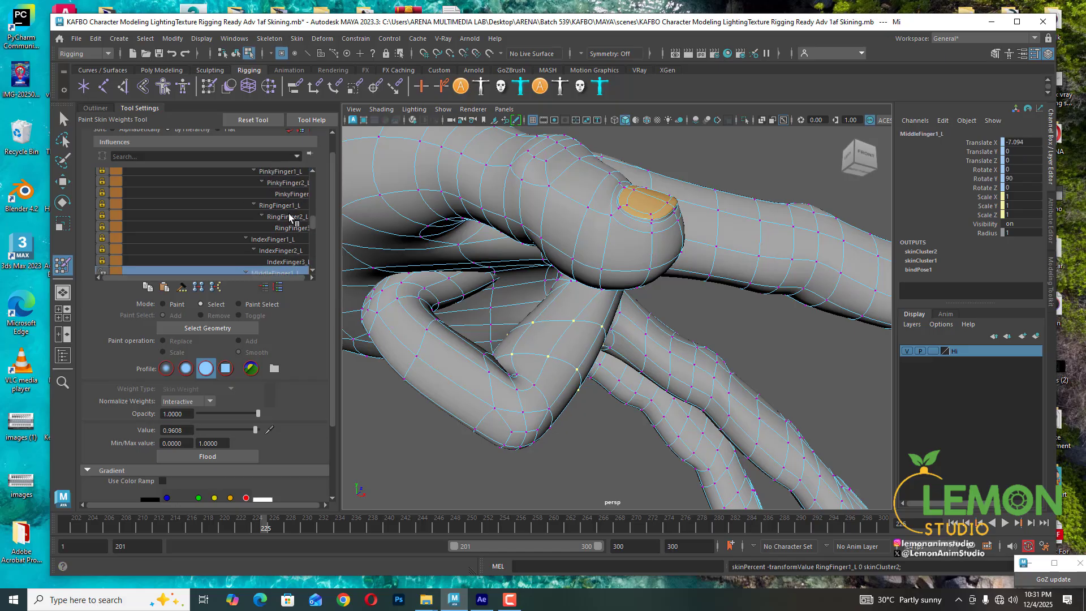
click(292, 206)
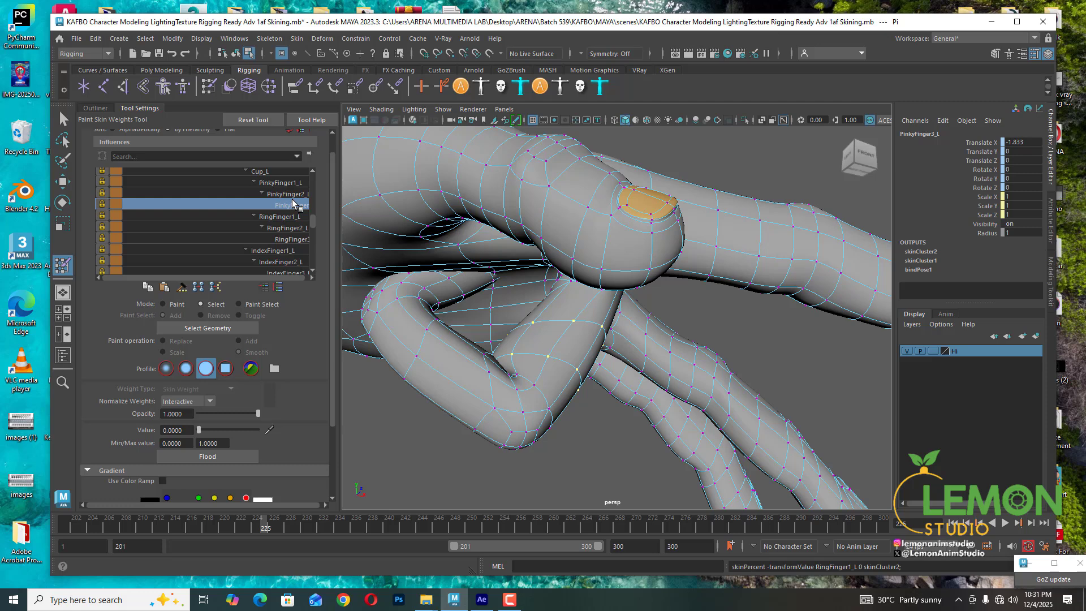
click(292, 189)
click(292, 183)
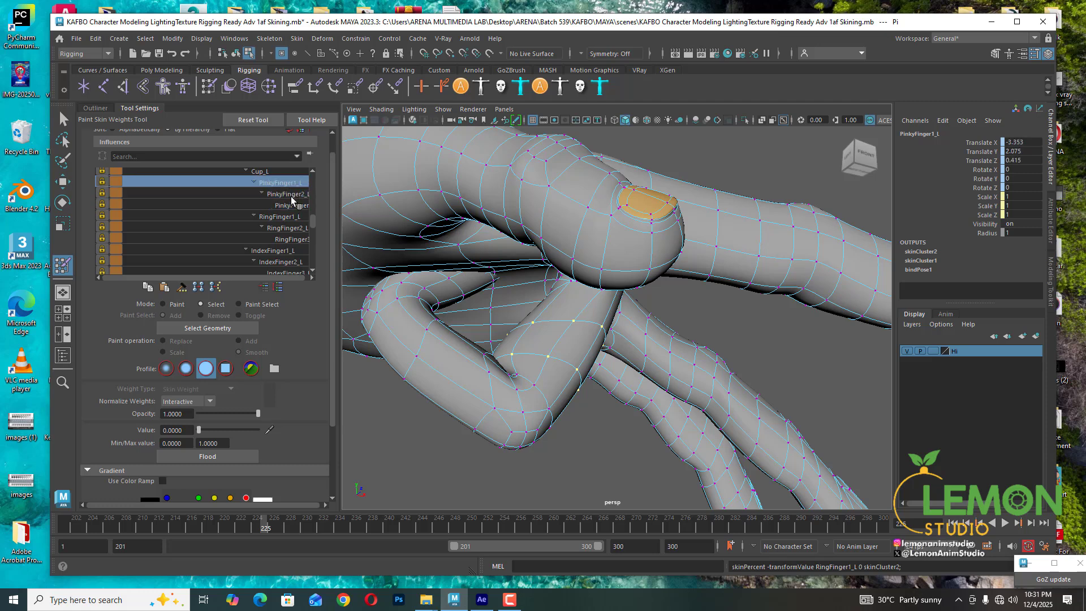
scroll(291, 198, down, 1)
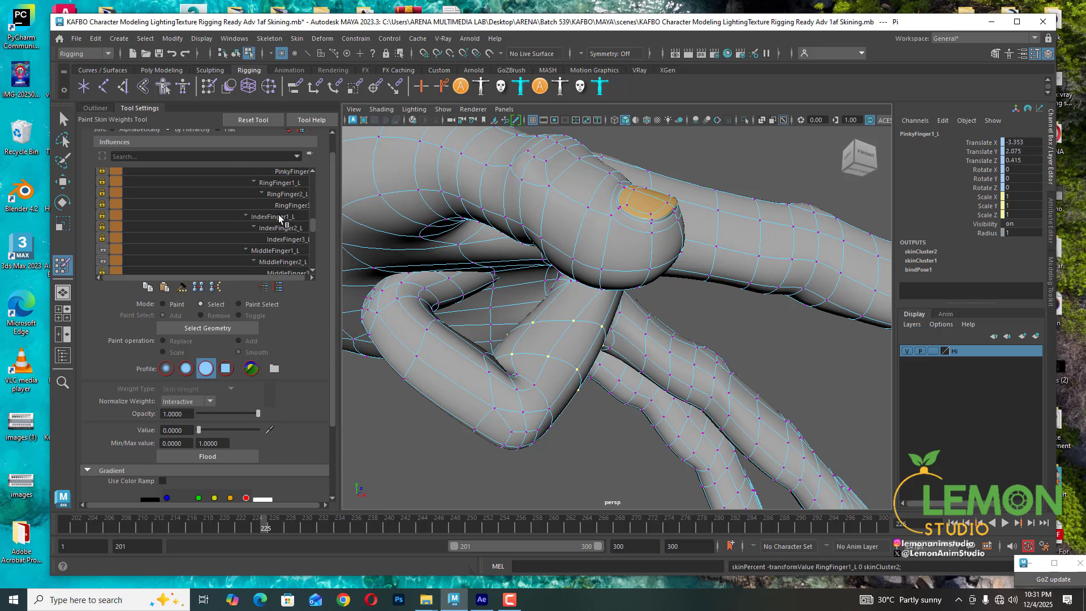
click(279, 217)
drag(199, 433, 155, 429)
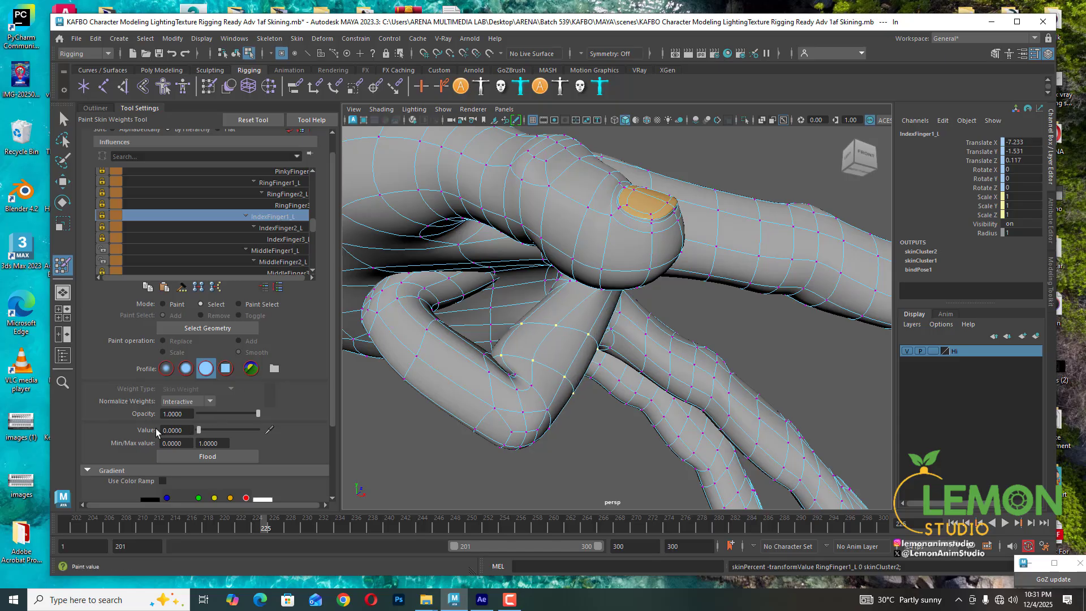
- Review the index and middle finger influence weights and inspect the crease deformation up close
click(287, 228)
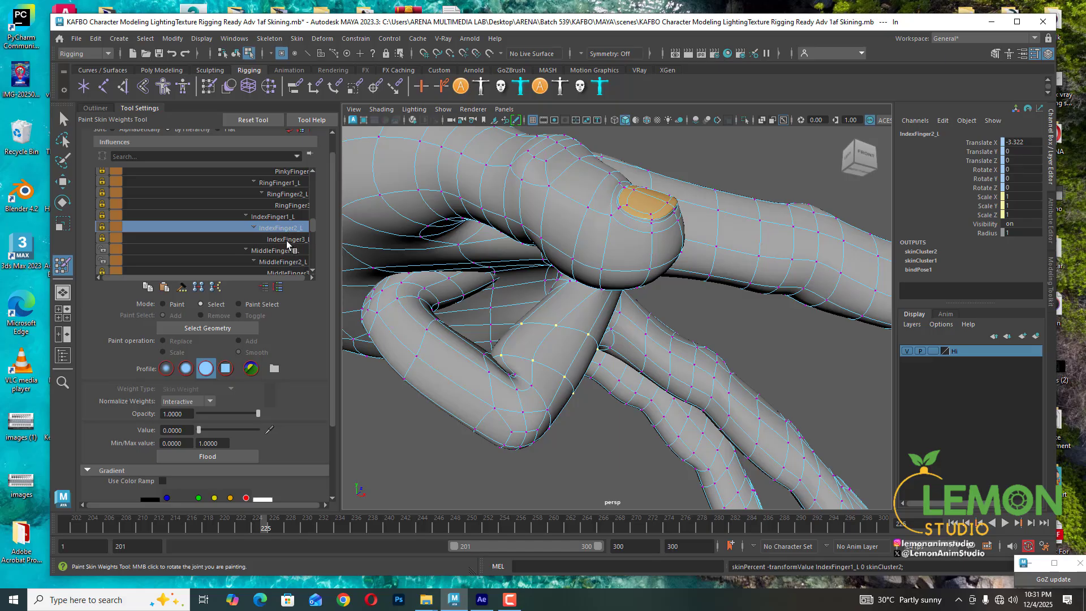
click(286, 239)
click(285, 251)
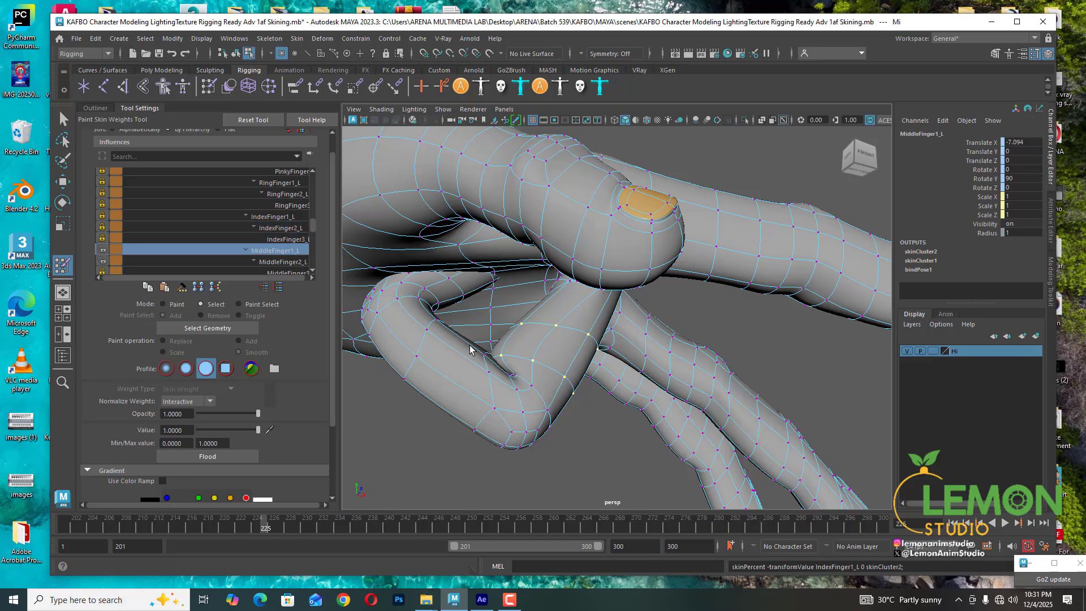
mouse_move(544, 361)
alt+mouse_down()
mouse_move(485, 363)
mouse_move(523, 359)
mouse_move(560, 305)
mouse_move(550, 364)
mouse_move(507, 346)
mouse_move(526, 357)
mouse_move(538, 342)
alt+mouse_up()
click(656, 313)
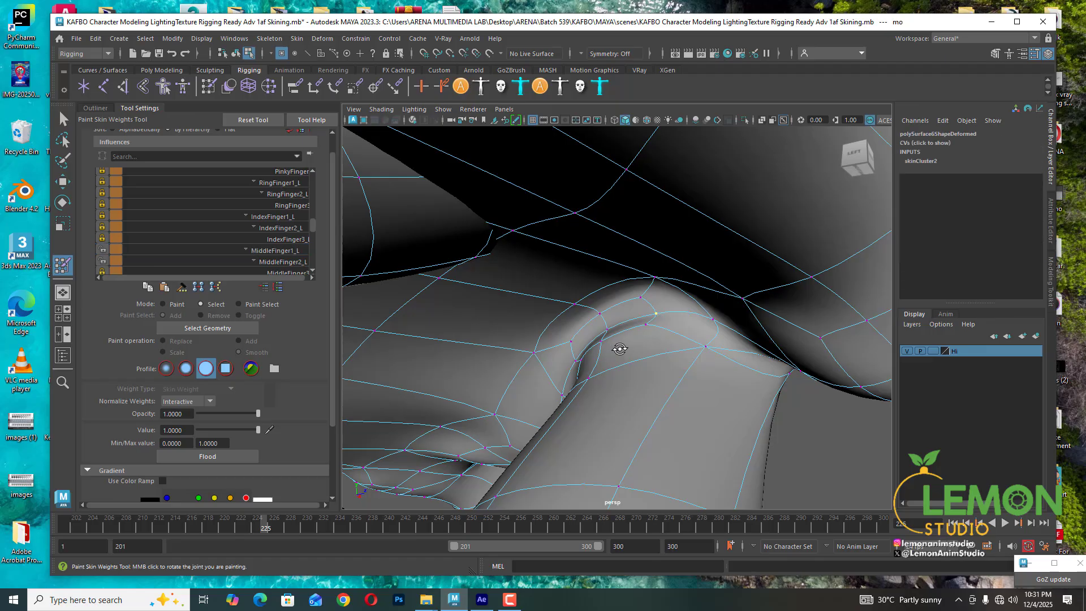
alt+drag(618, 347, 658, 355)
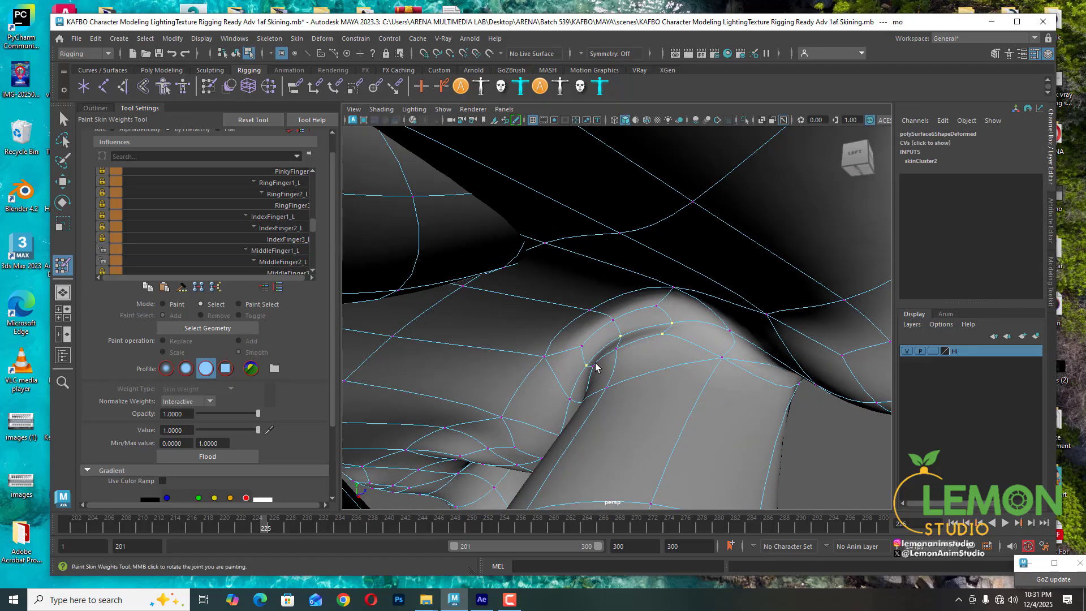
alt+drag(690, 394, 743, 373)
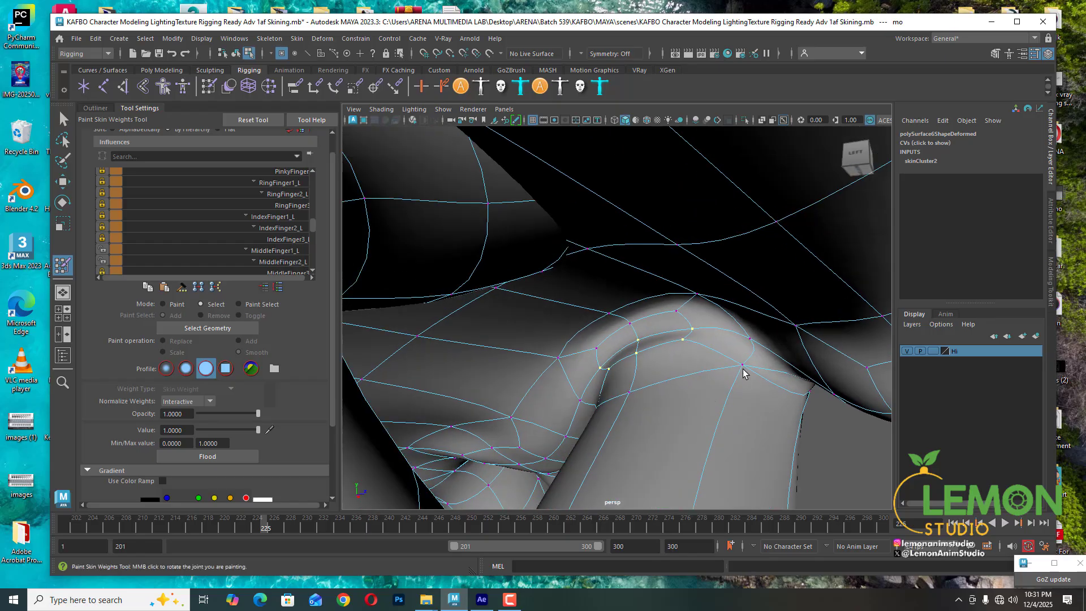
shift+click(742, 365)
alt+drag(632, 402, 638, 413)
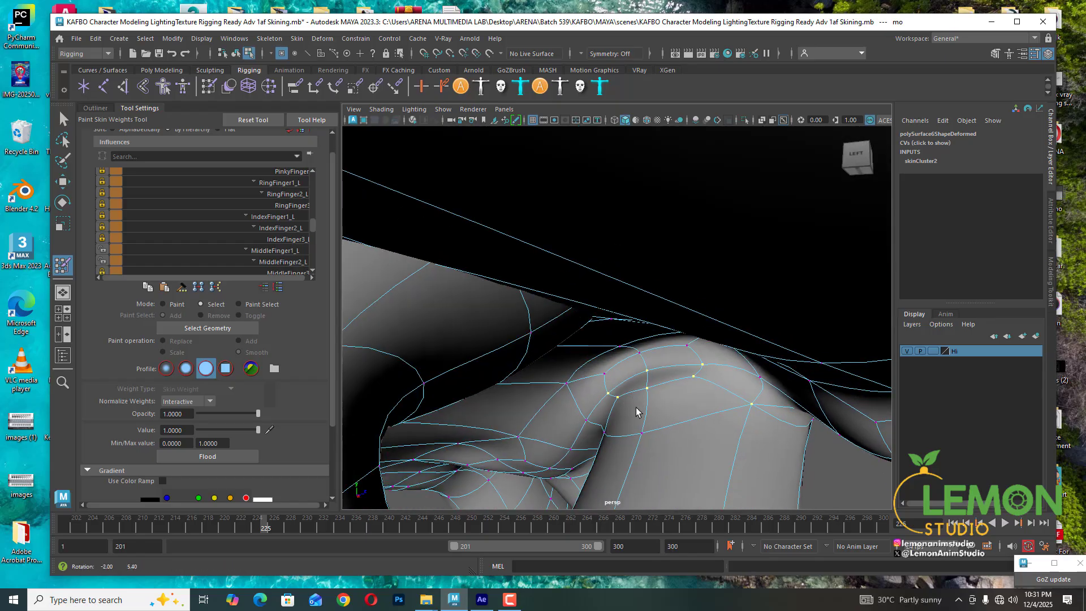
shift+click(604, 433)
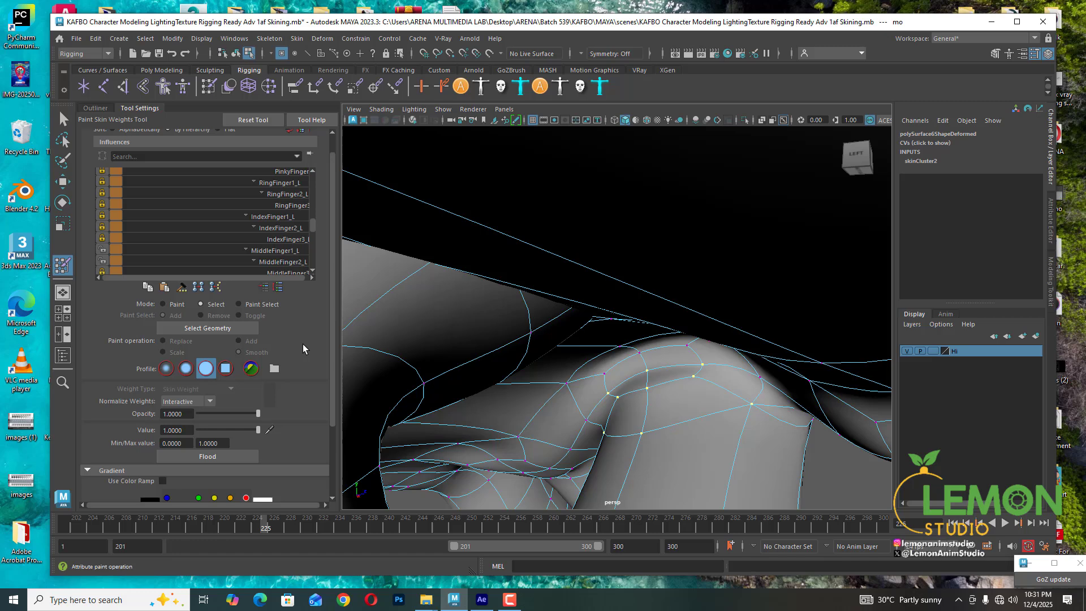
- Lock the MiddleFinger2_L influence and unlock Wrist_L
click(102, 261)
scroll(248, 221, up, 2)
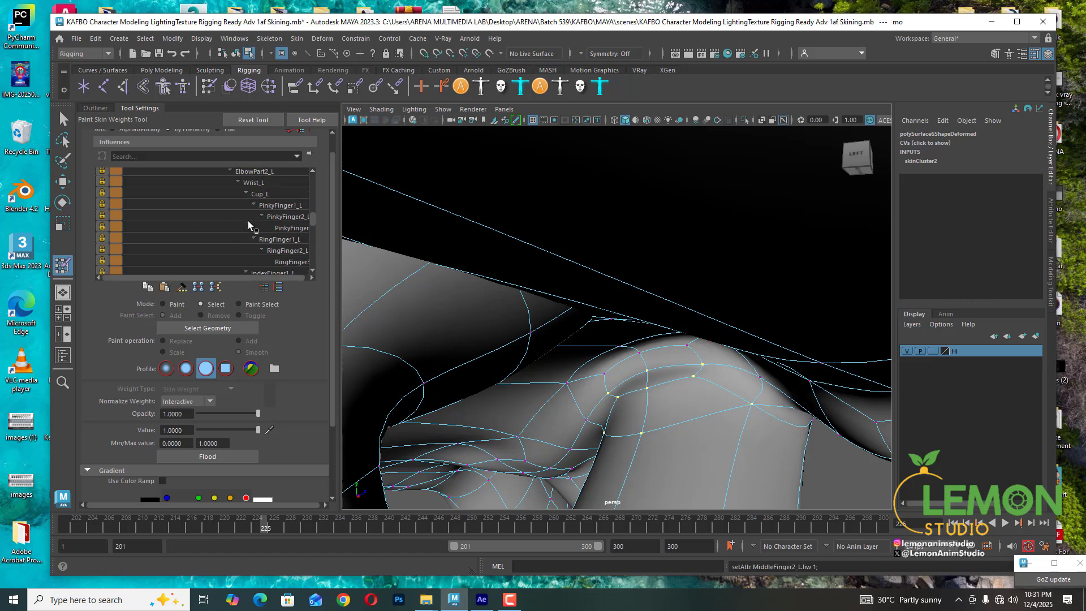
click(102, 193)
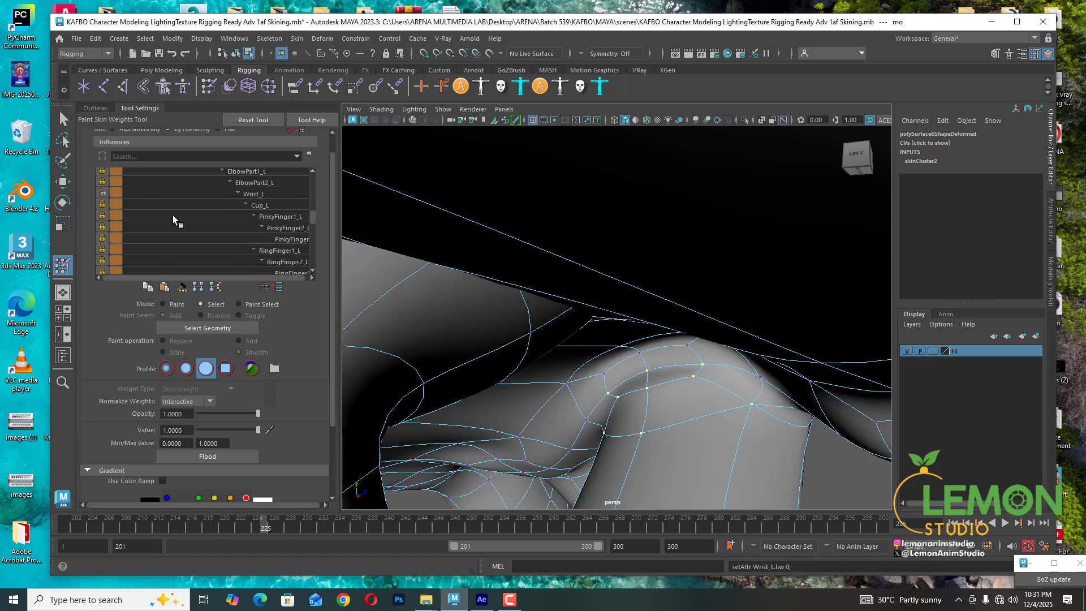
scroll(206, 219, down, 2)
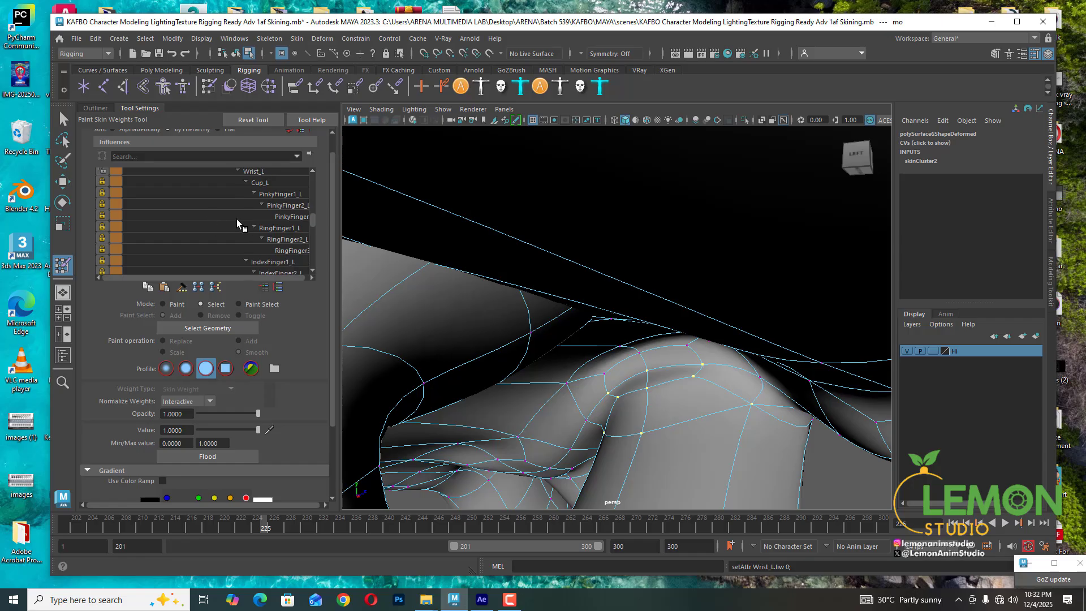
- Flood the selected vertices with the Smooth paint operation in Paint mode, then return to Select mode
click(168, 305)
click(212, 455)
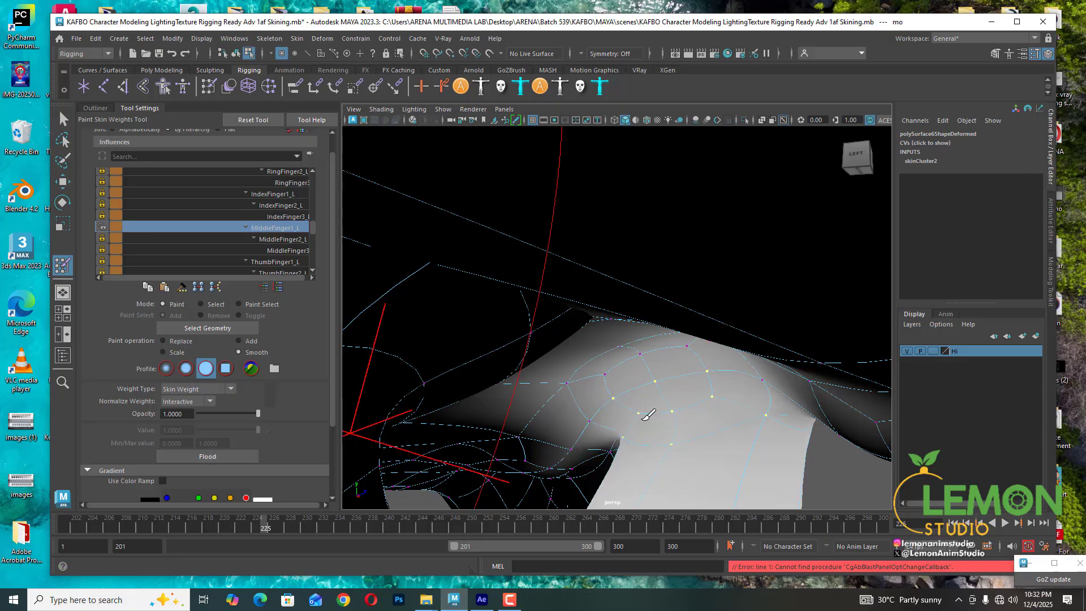
alt+drag(648, 415, 650, 383)
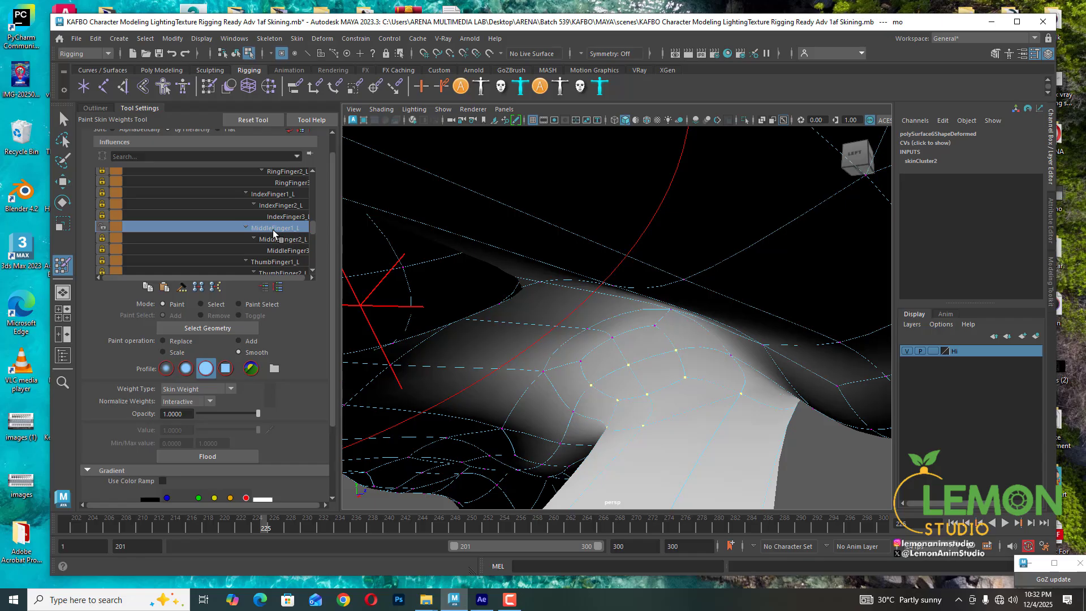
click(201, 304)
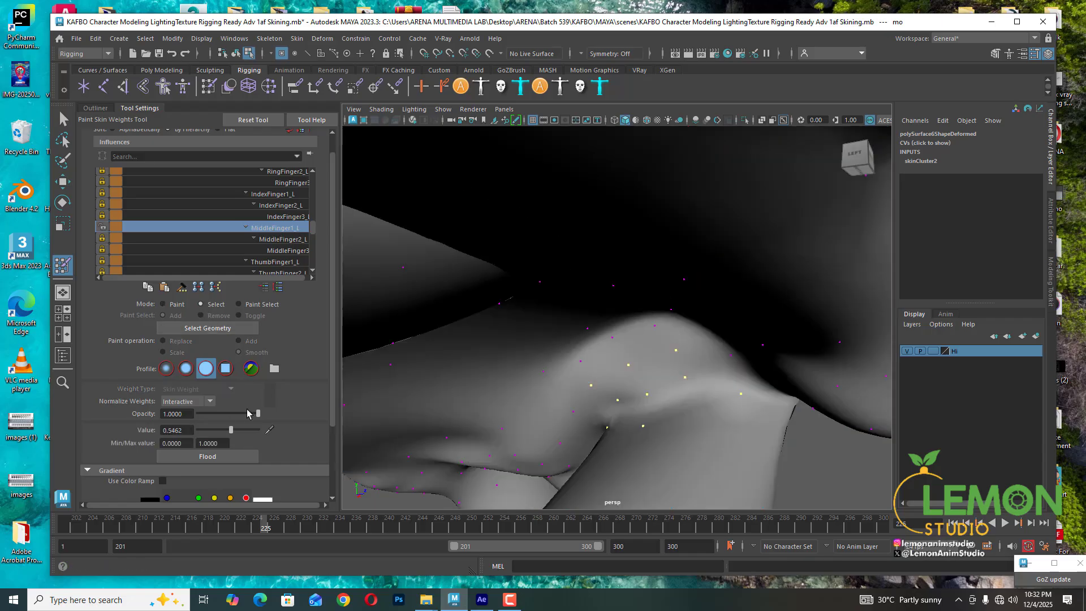
- Select a single knuckle vertex and set its MiddleFinger1_L weight to 0.8544
drag(232, 429, 229, 426)
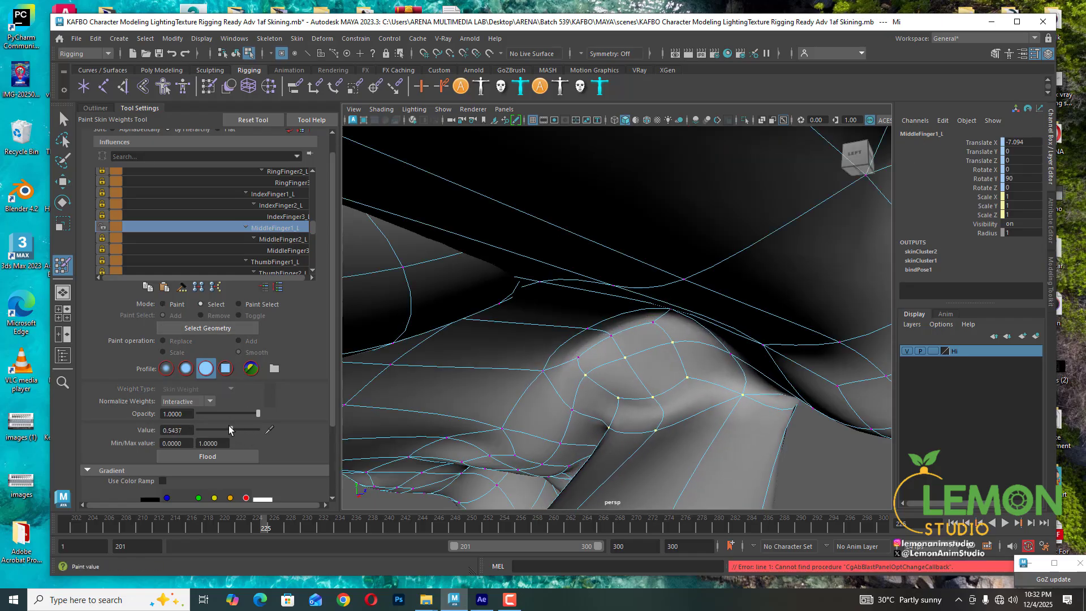
key(ctrl+z)
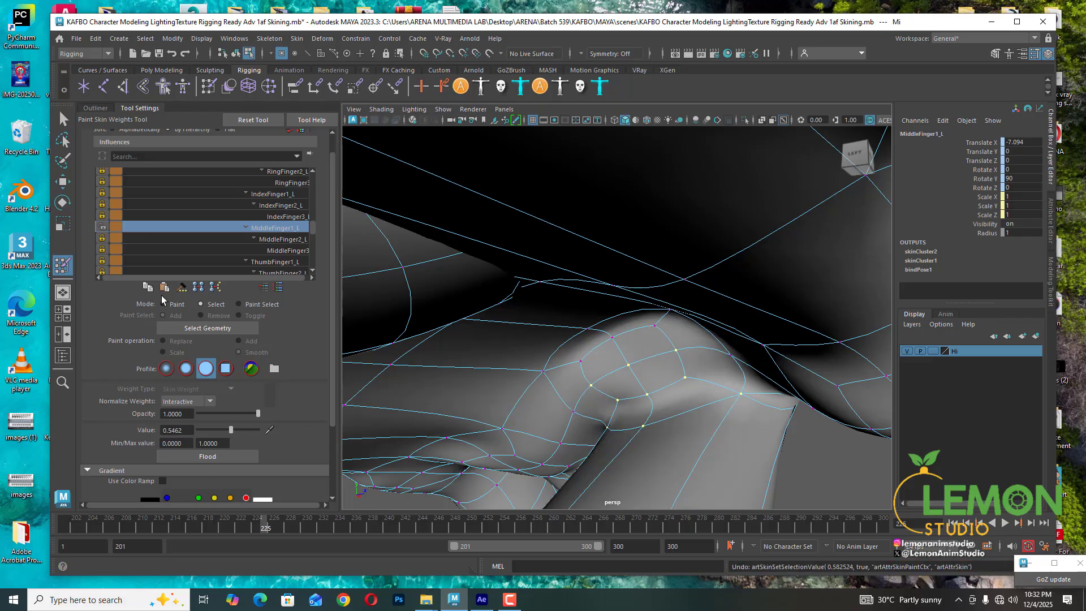
click(608, 428)
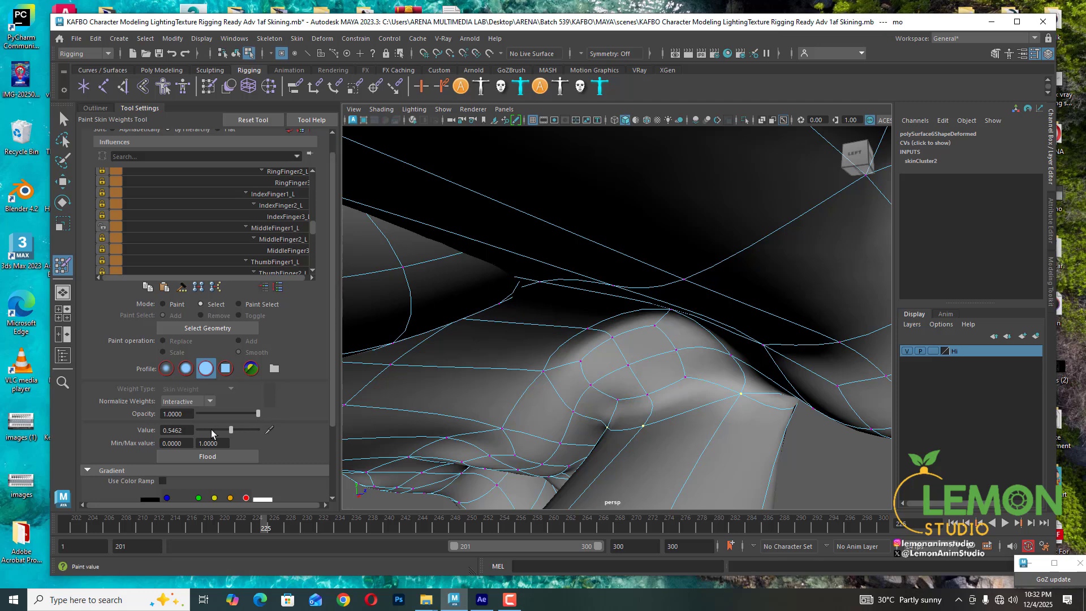
click(265, 228)
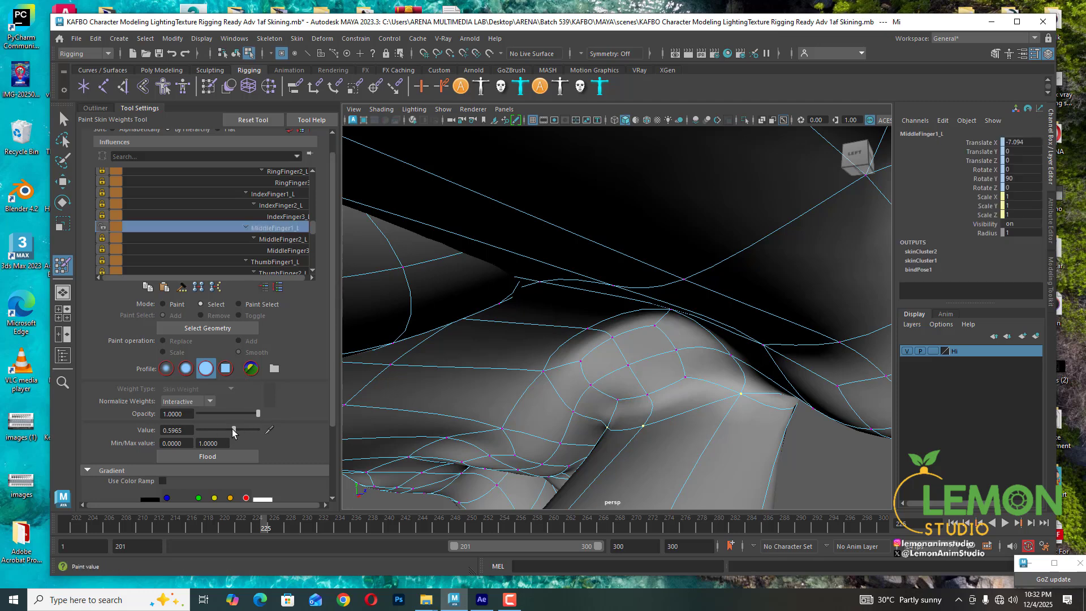
drag(232, 429, 249, 430)
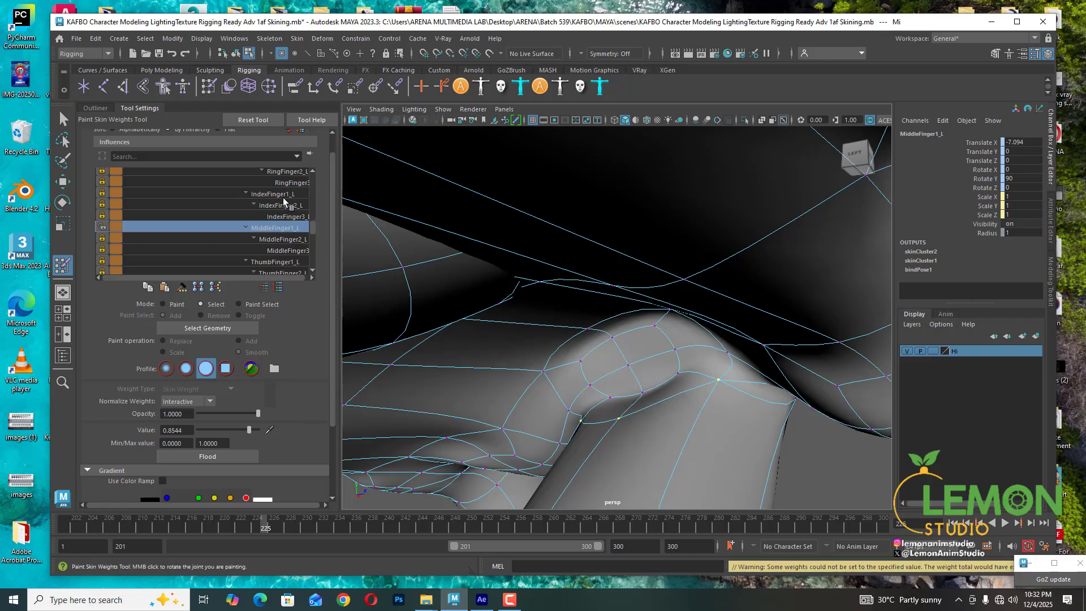
- Set the same vertex's Wrist_L weight to 0
scroll(283, 201, up, 5)
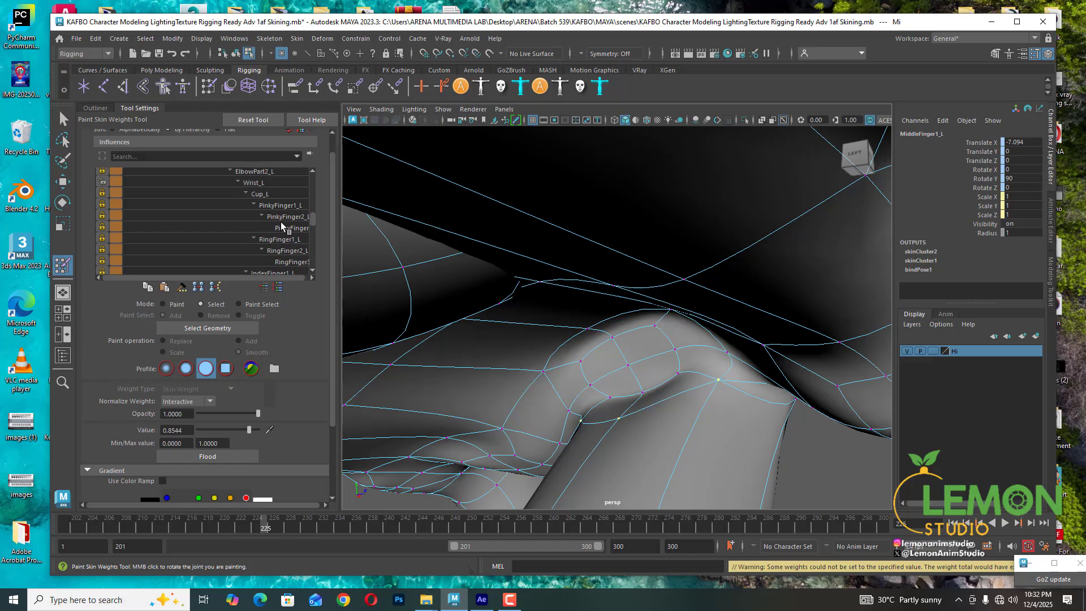
scroll(281, 222, up, 1)
click(254, 194)
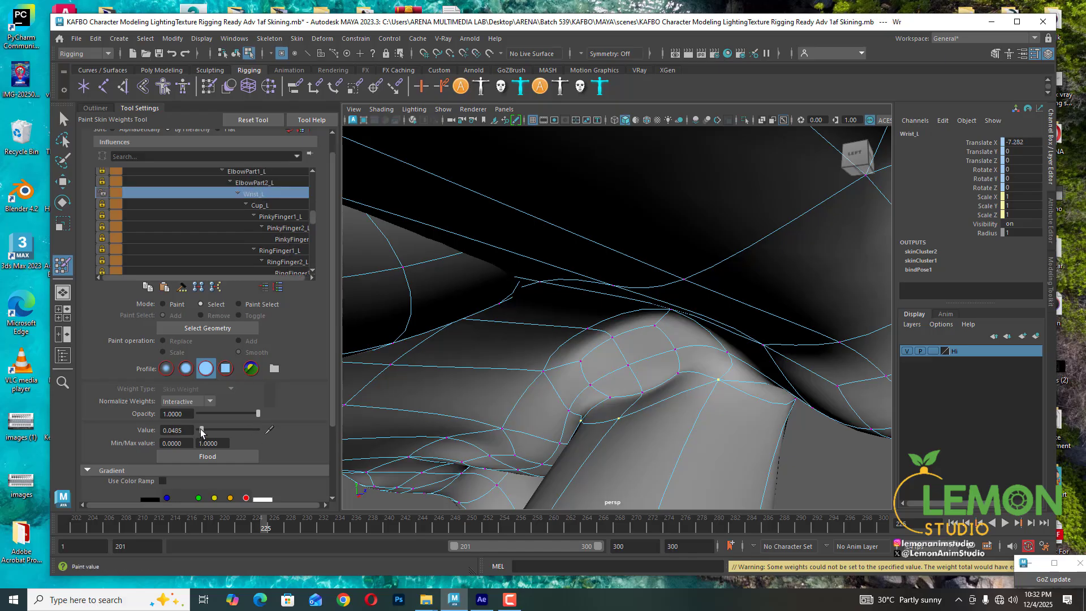
drag(201, 433, 198, 433)
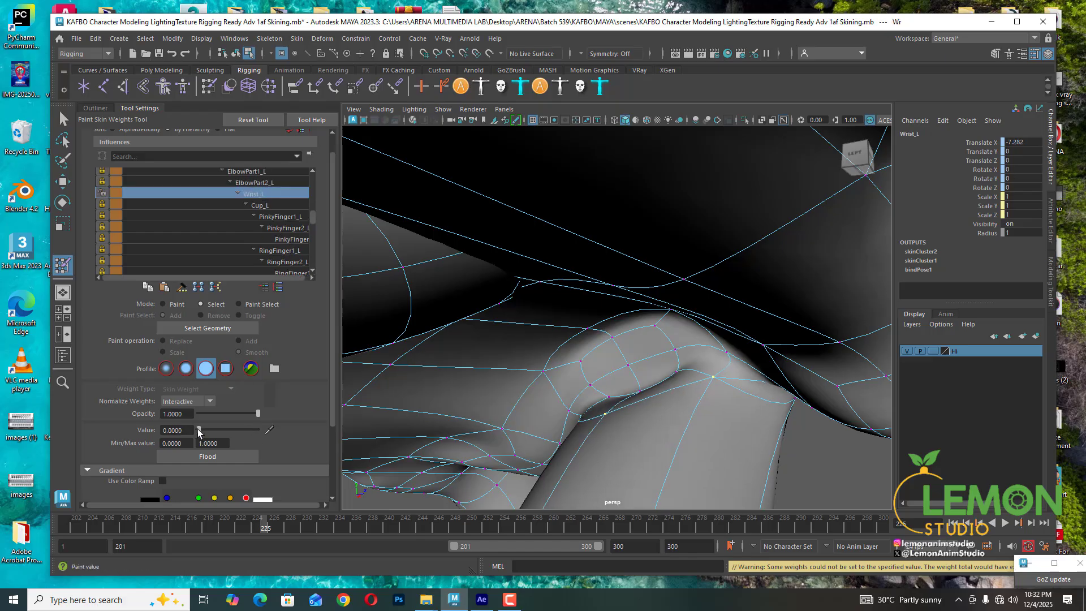
- Select a neighbouring knuckle vertex and set its Wrist_L weight to 0.1545
click(677, 373)
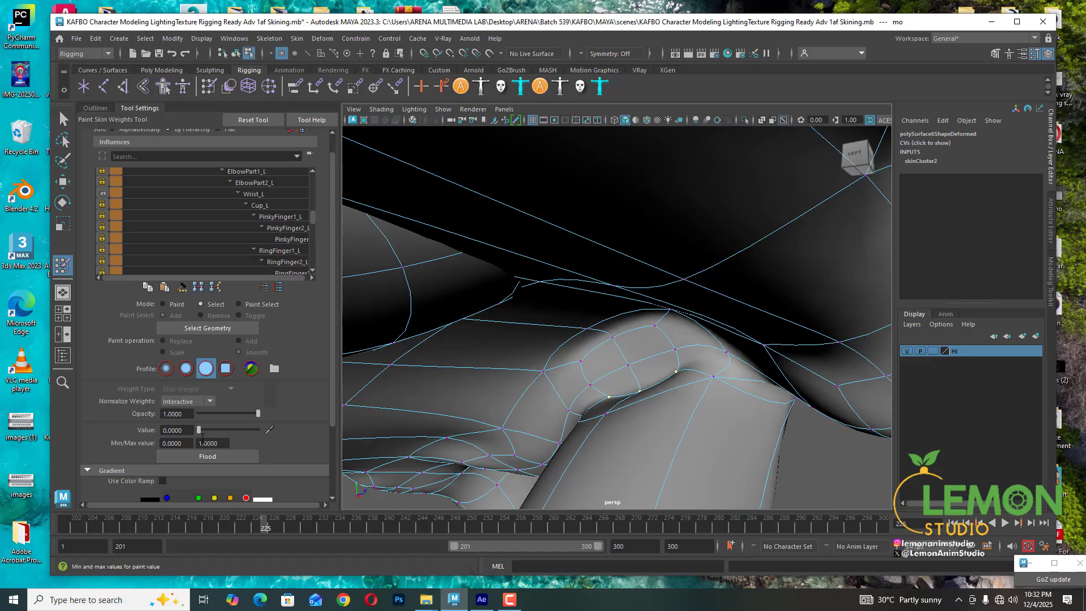
click(271, 195)
drag(220, 434, 210, 434)
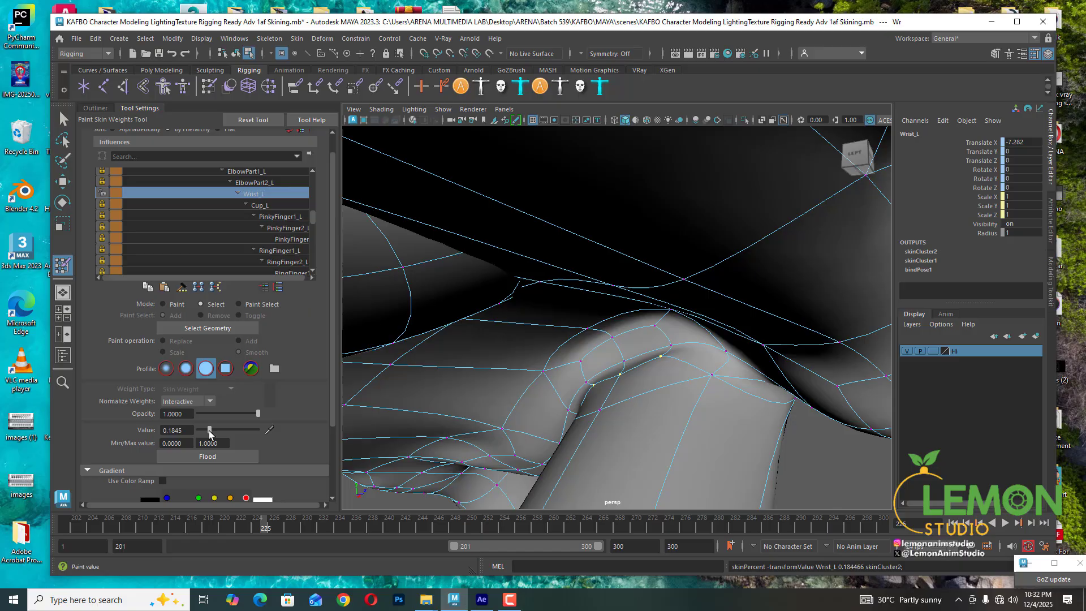
- Select the next vertex along the knuckle crease and set its Wrist_L weight to 0.3107
click(672, 346)
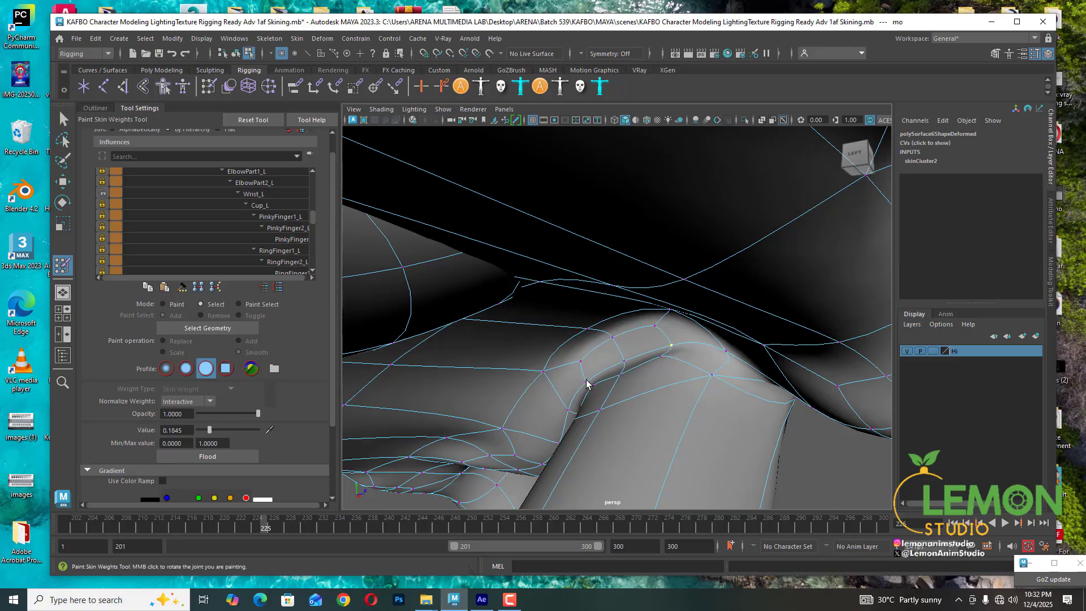
click(265, 194)
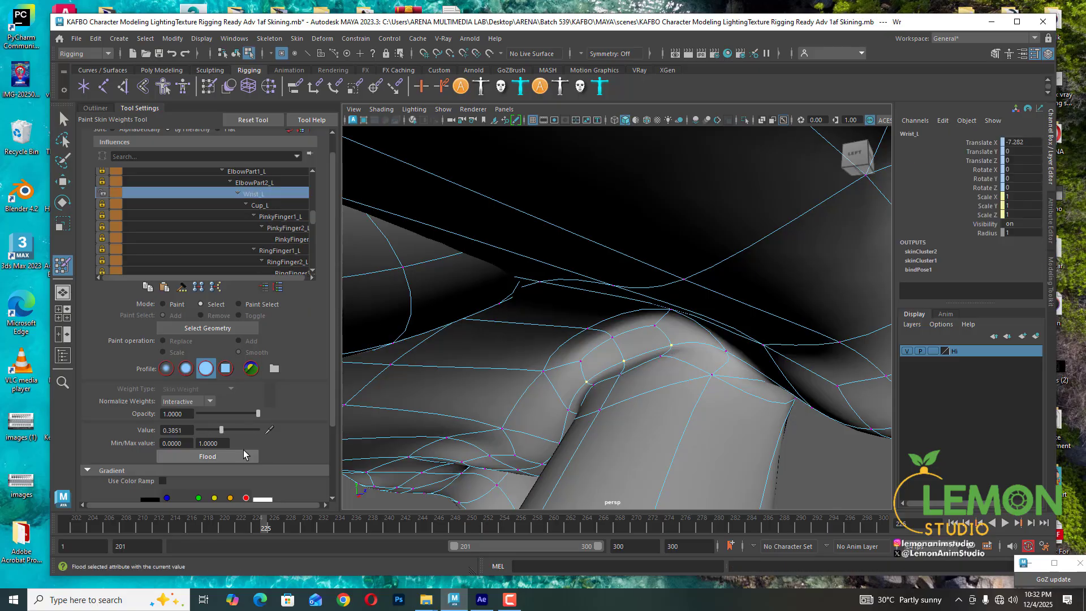
drag(219, 429, 212, 429)
- Select another vertex on the upper knuckle and set its Wrist_L weight to 0.1359
click(656, 360)
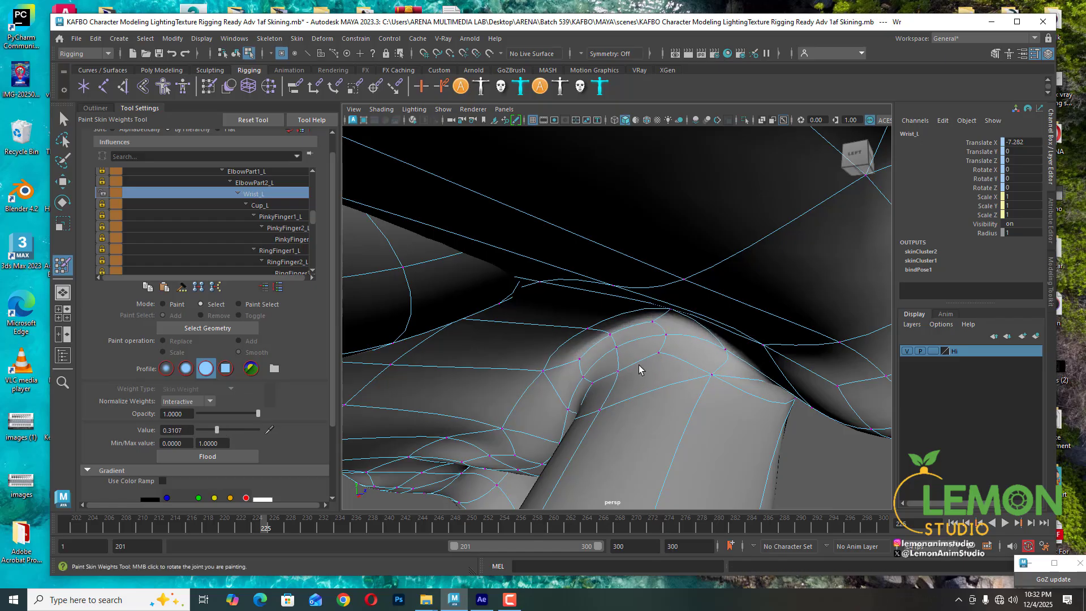
click(593, 383)
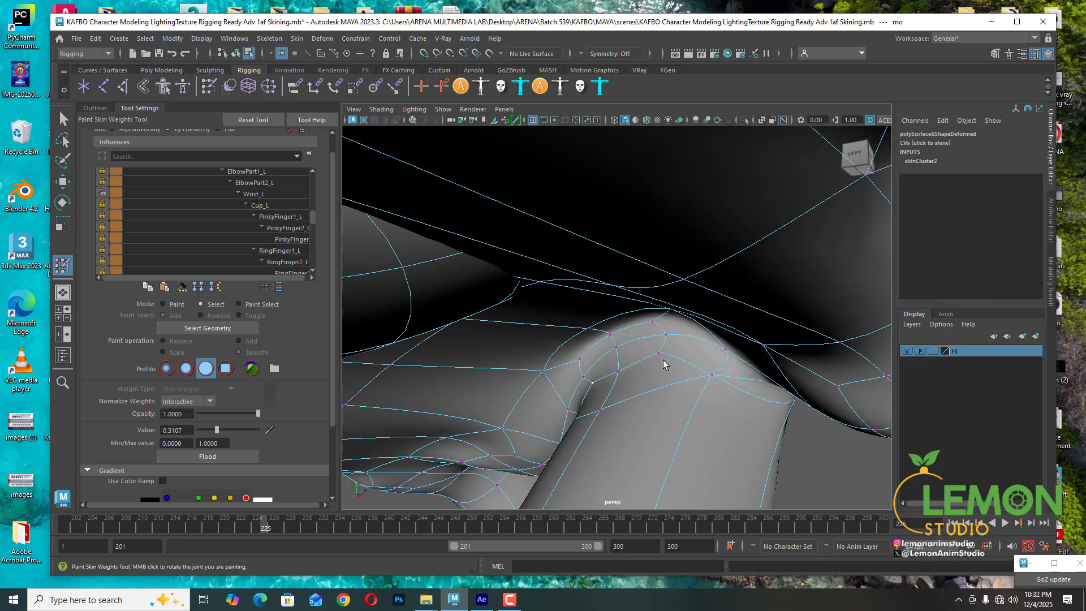
shift+click(659, 353)
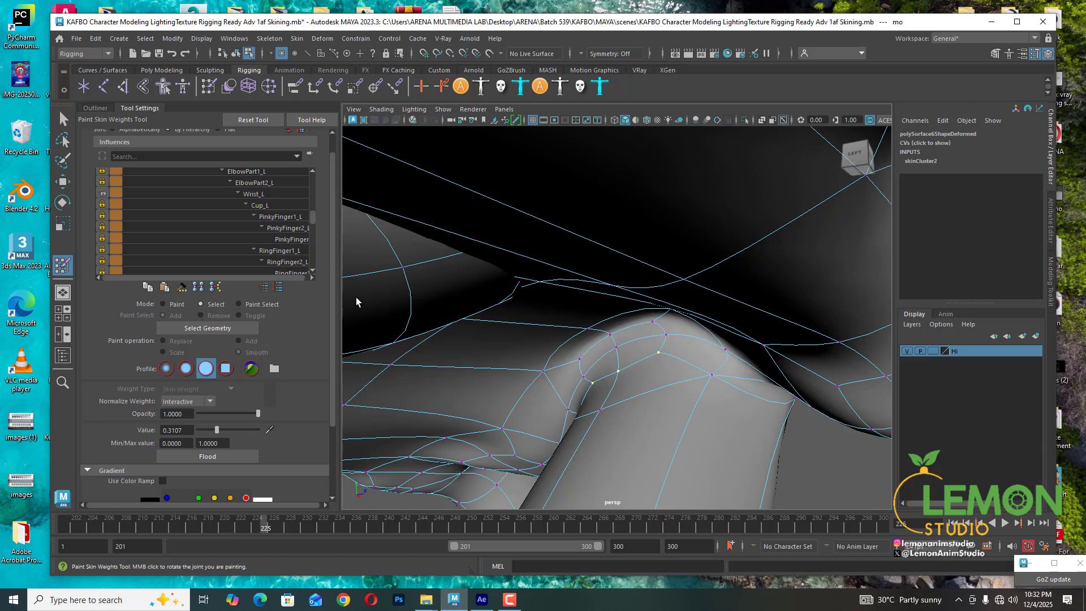
click(264, 194)
drag(209, 430, 206, 427)
- Select a vertex on the middle finger's underside and lock the Wrist_L influence
scroll(669, 400, down, 4)
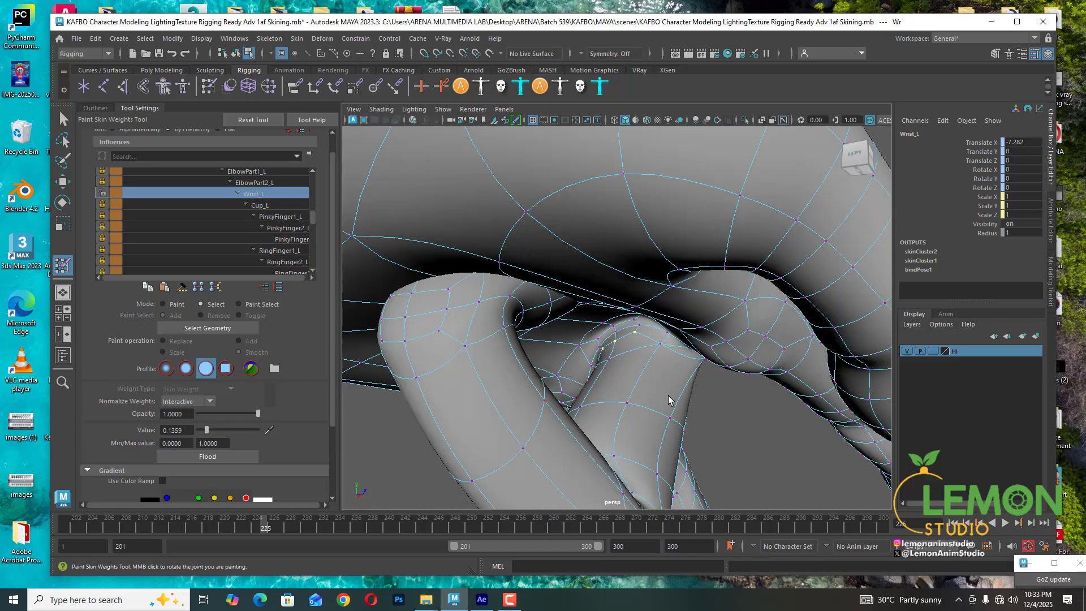
alt+drag(669, 403, 509, 423)
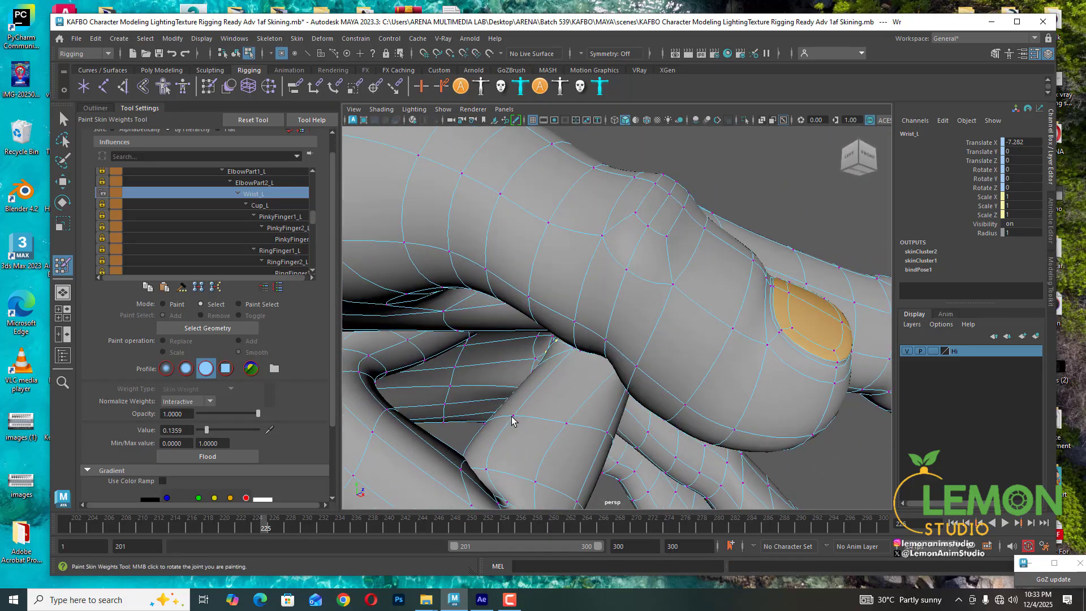
click(513, 418)
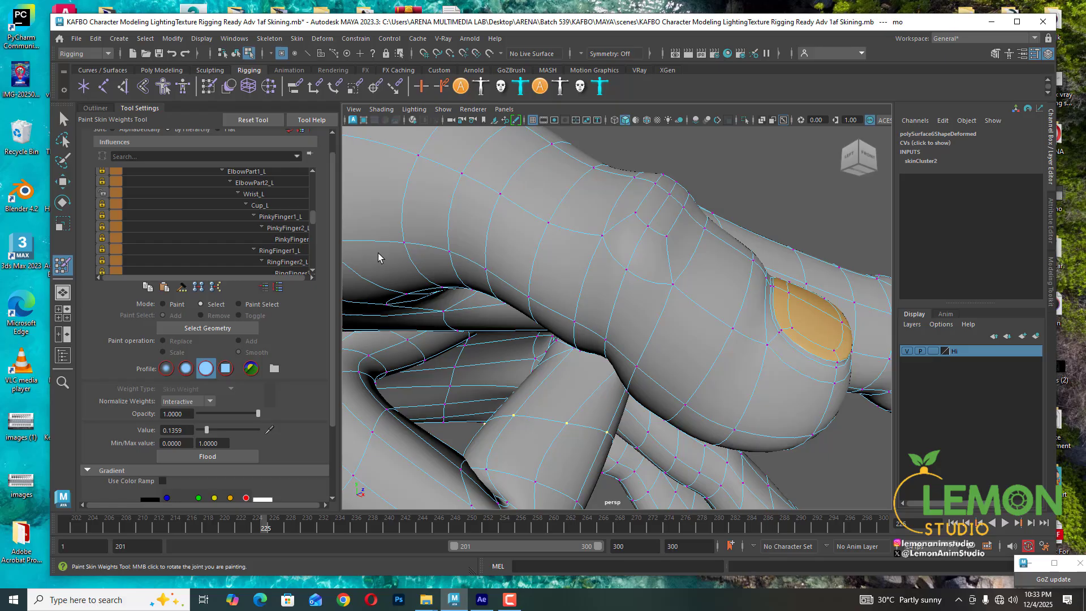
click(265, 194)
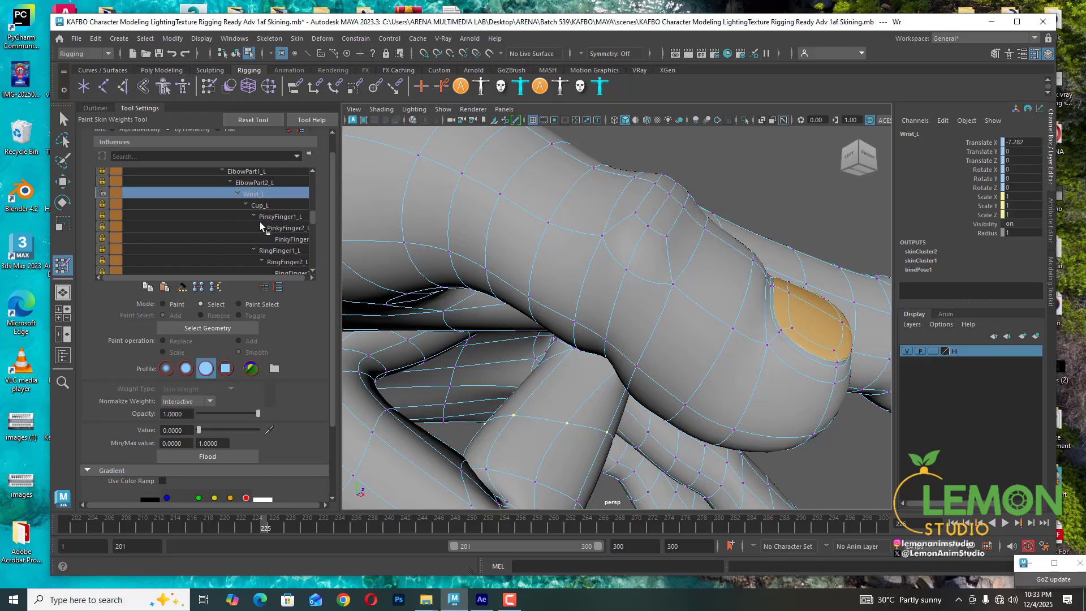
click(102, 194)
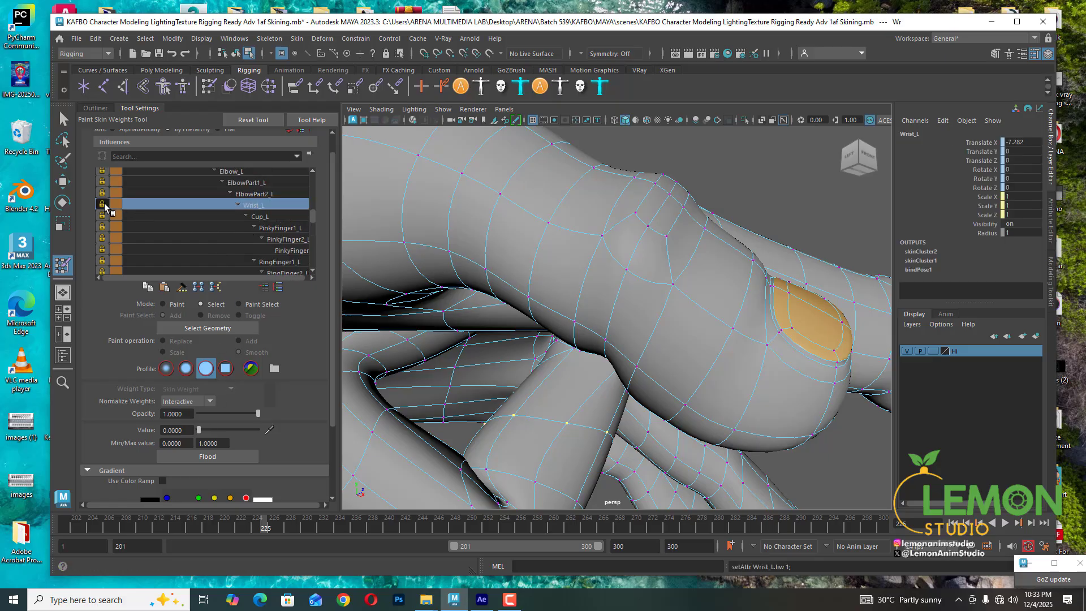
- Set the selected vertex's MiddleFinger2_L weight to 0
scroll(247, 221, down, 2)
scroll(245, 220, down, 2)
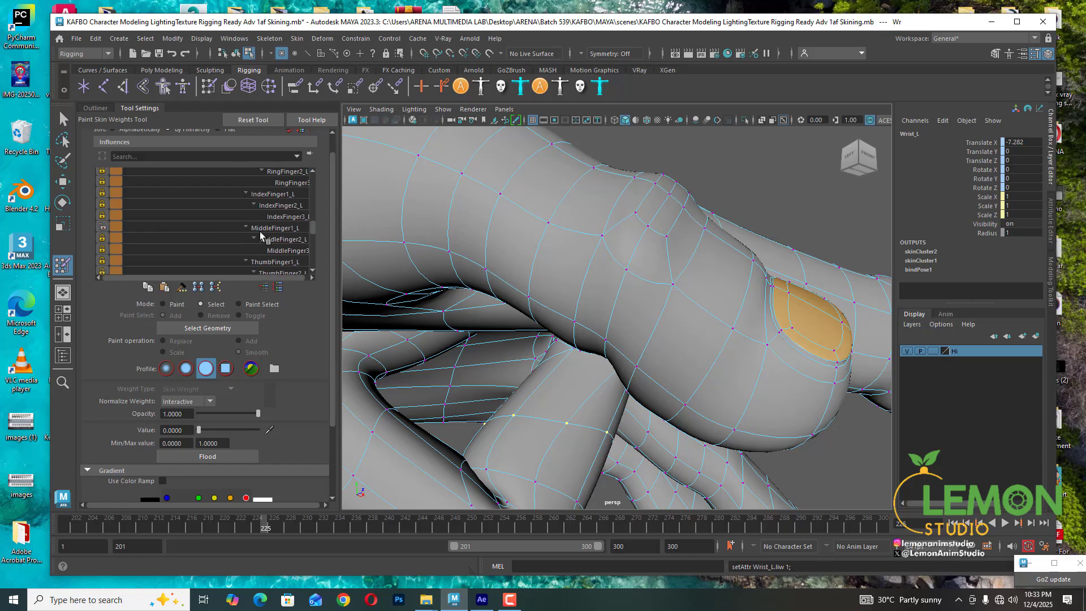
click(275, 227)
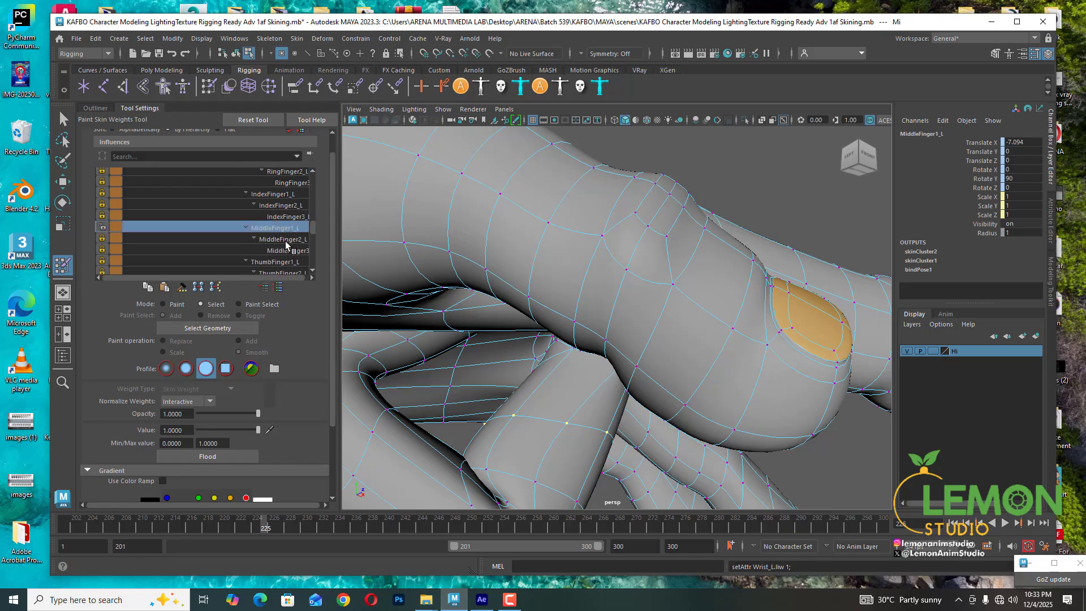
click(286, 240)
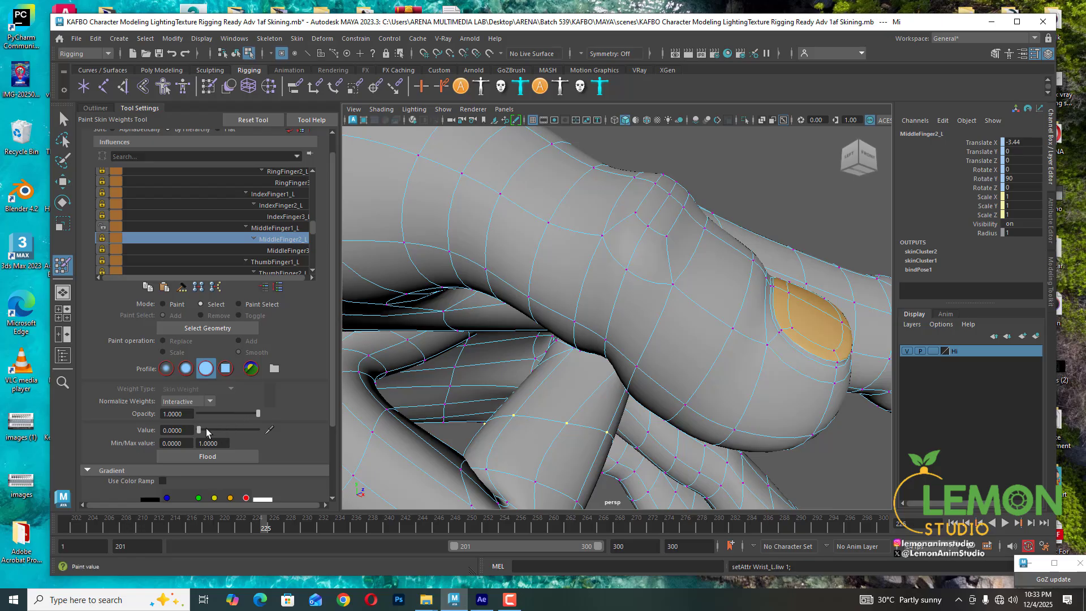
drag(200, 429, 127, 429)
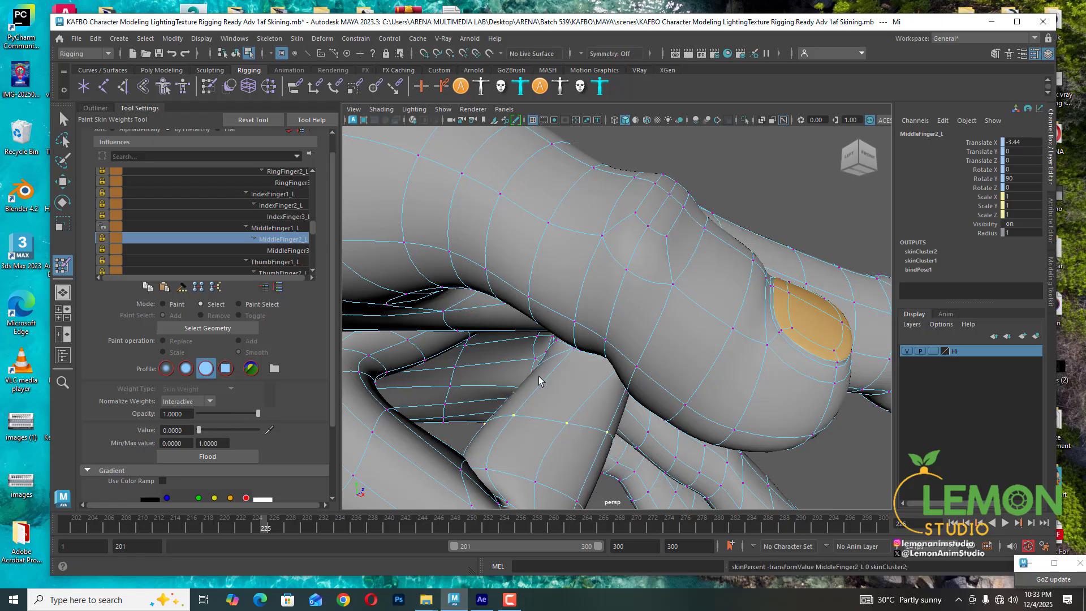
- Select a vertex under the middle finger's base joint and set its MiddleFinger1_L weight to 1
alt+drag(574, 395, 506, 363)
click(607, 359)
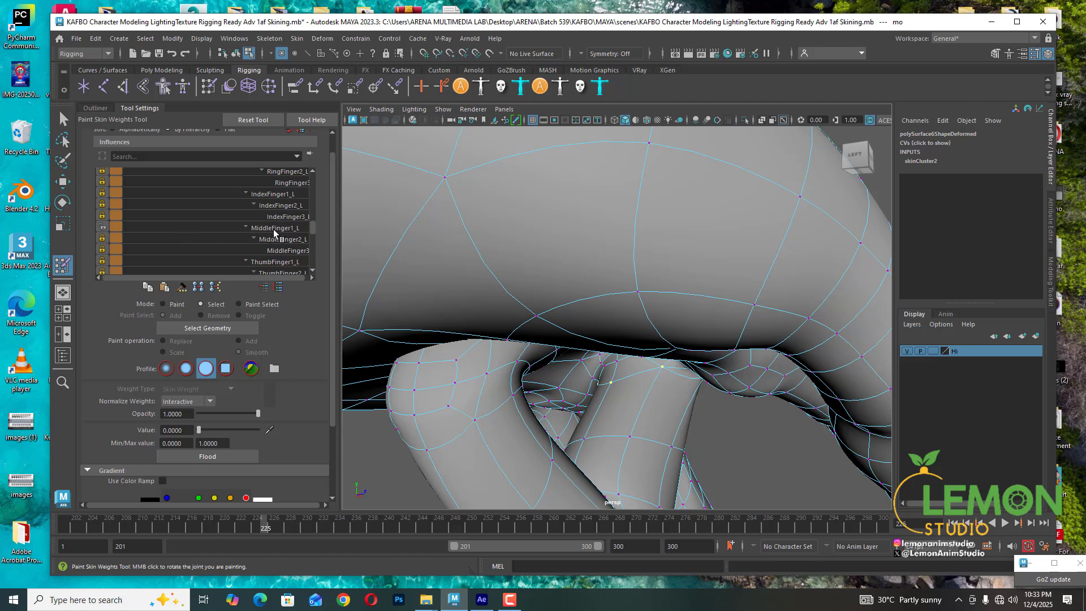
click(274, 229)
click(258, 430)
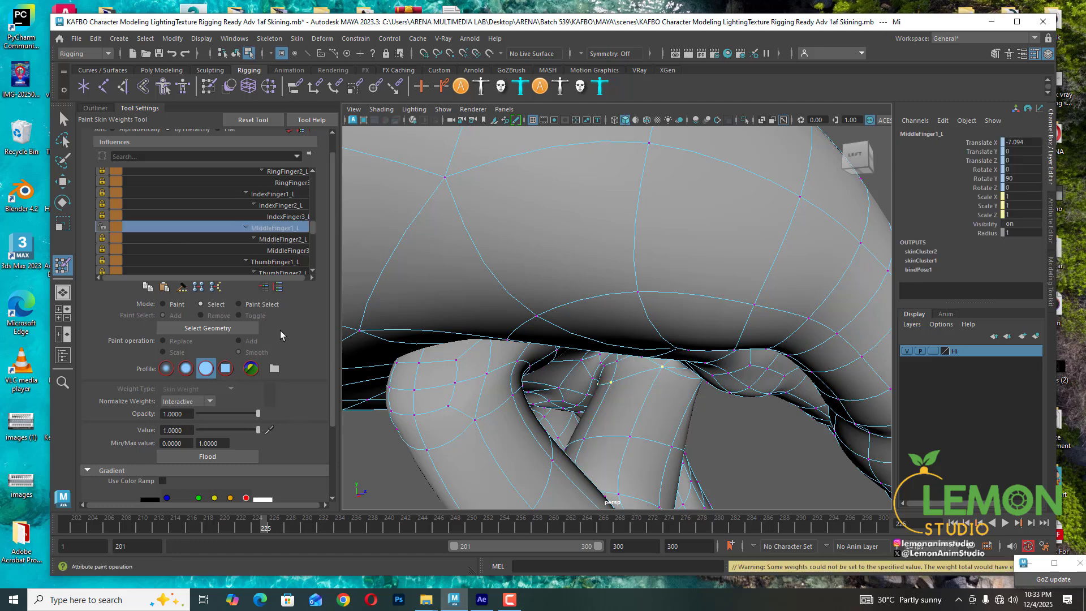
- Review the wrist, middle and index finger influences of the vertex and set its IndexFinger1_L weight to 0
scroll(260, 226, up, 4)
click(258, 217)
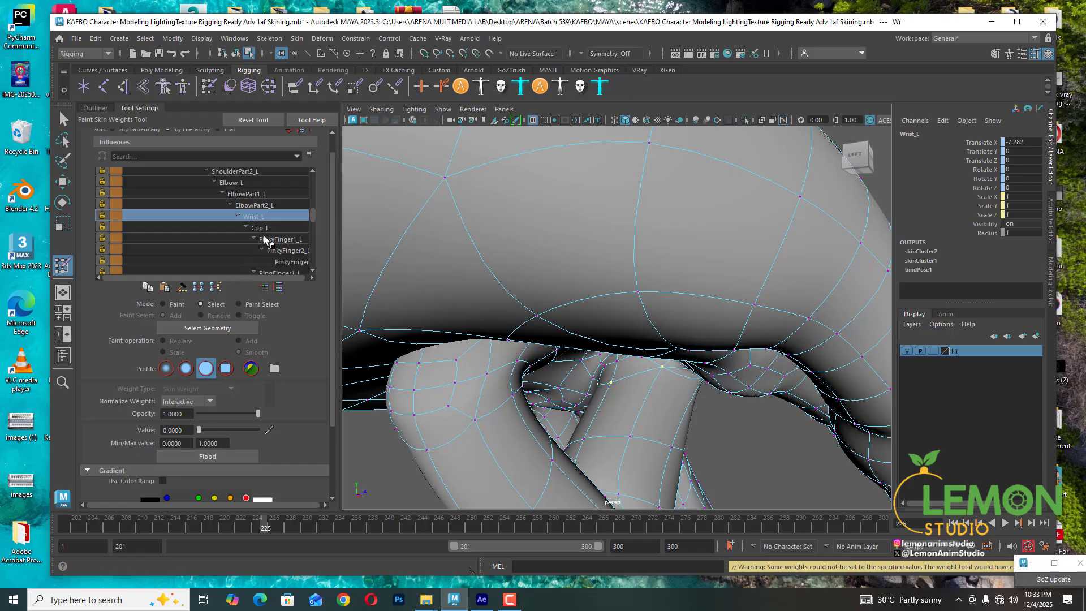
scroll(263, 239, down, 4)
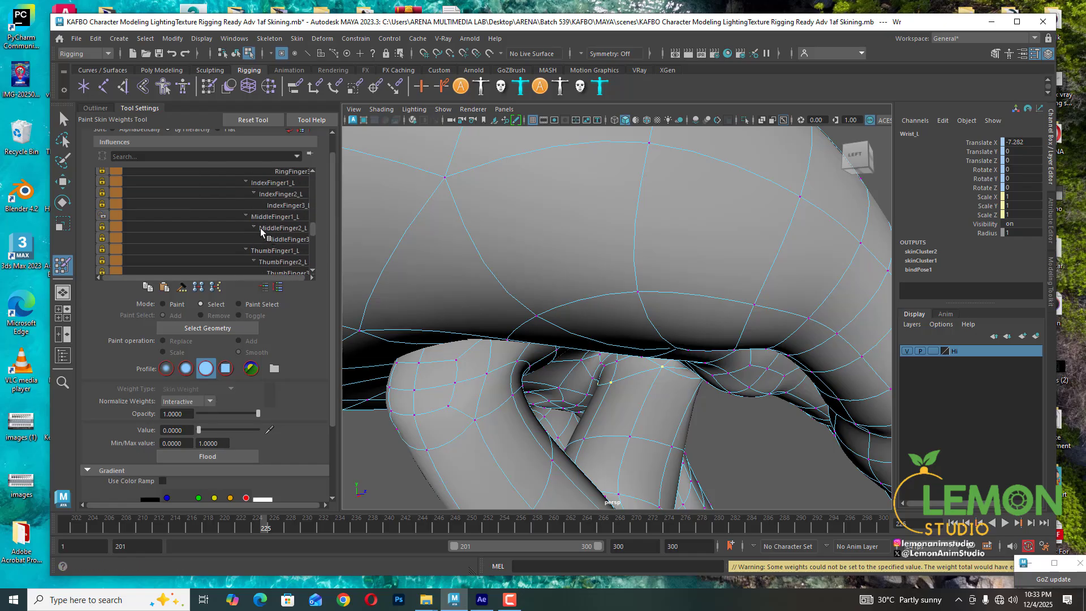
click(266, 226)
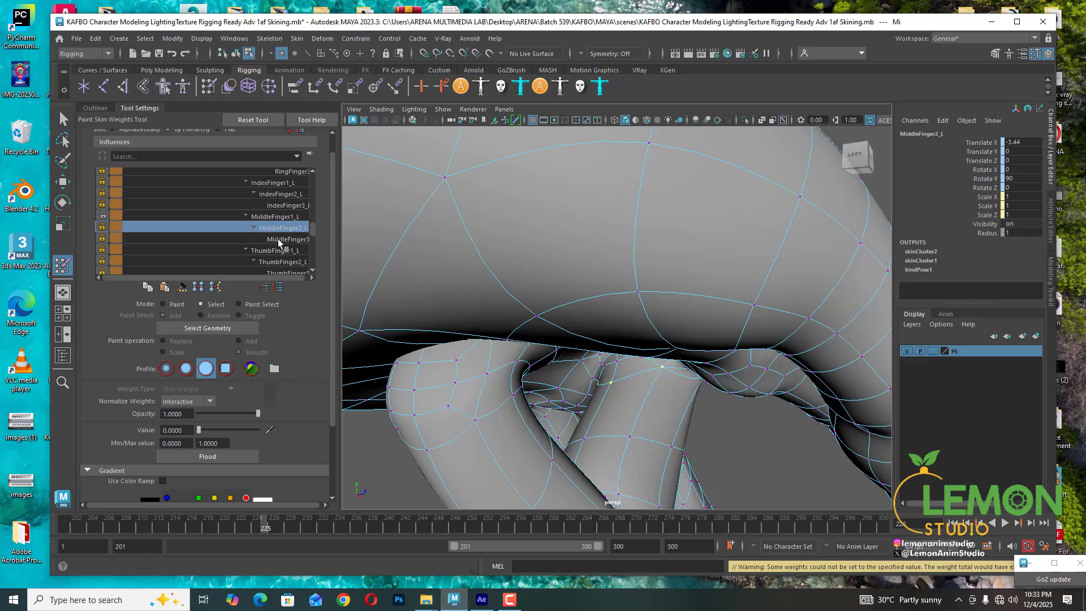
click(279, 240)
click(283, 251)
click(283, 205)
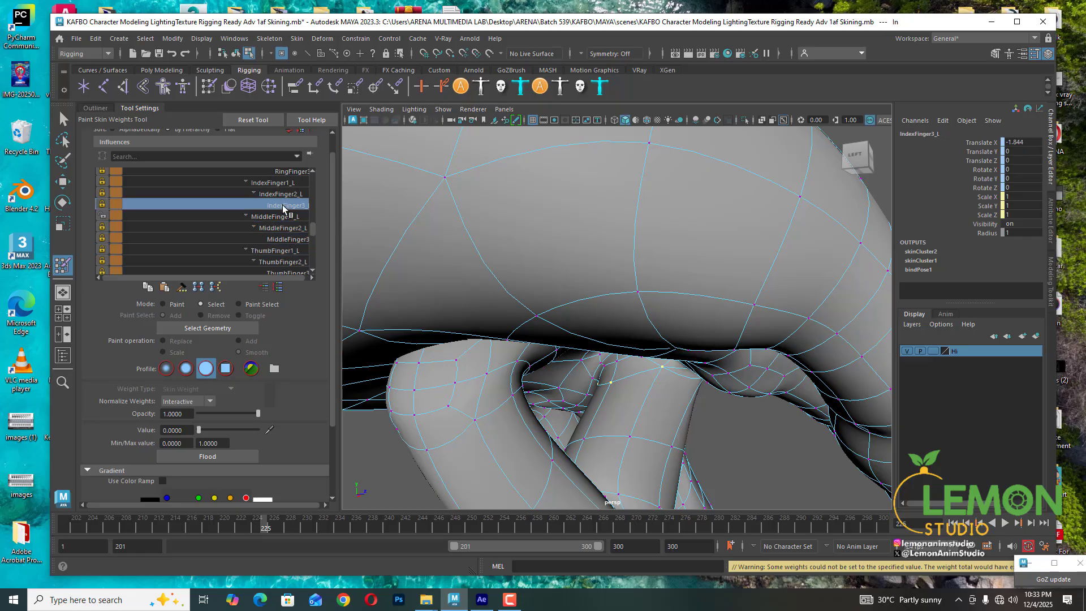
click(280, 196)
click(274, 184)
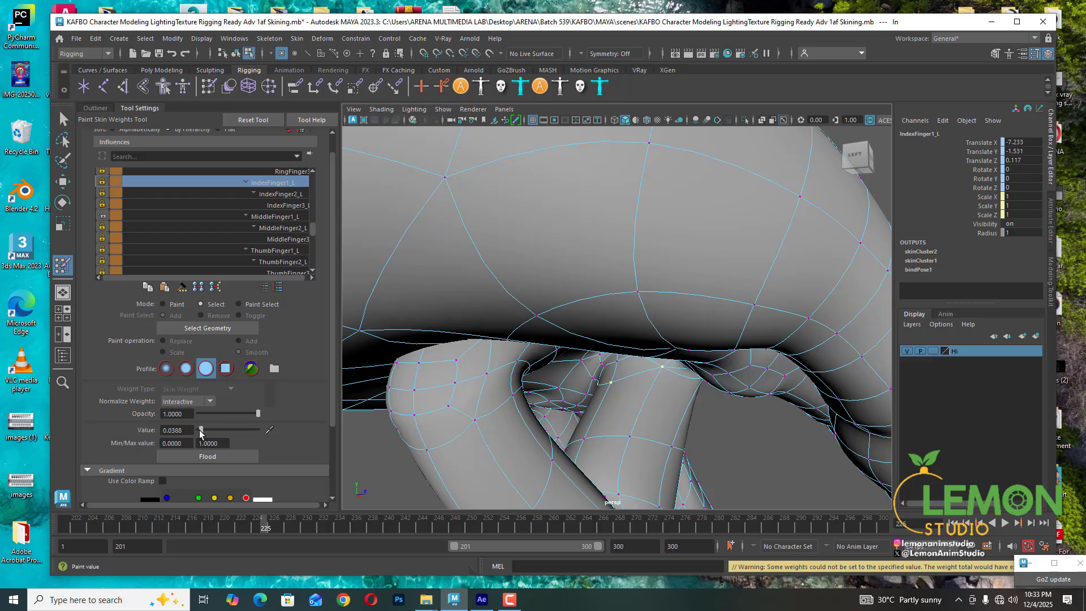
drag(200, 434, 195, 434)
- Select a vertex at the middle finger's second joint and set its MiddleFinger2_L weight to 0.2039
alt+drag(611, 371, 546, 430)
click(554, 418)
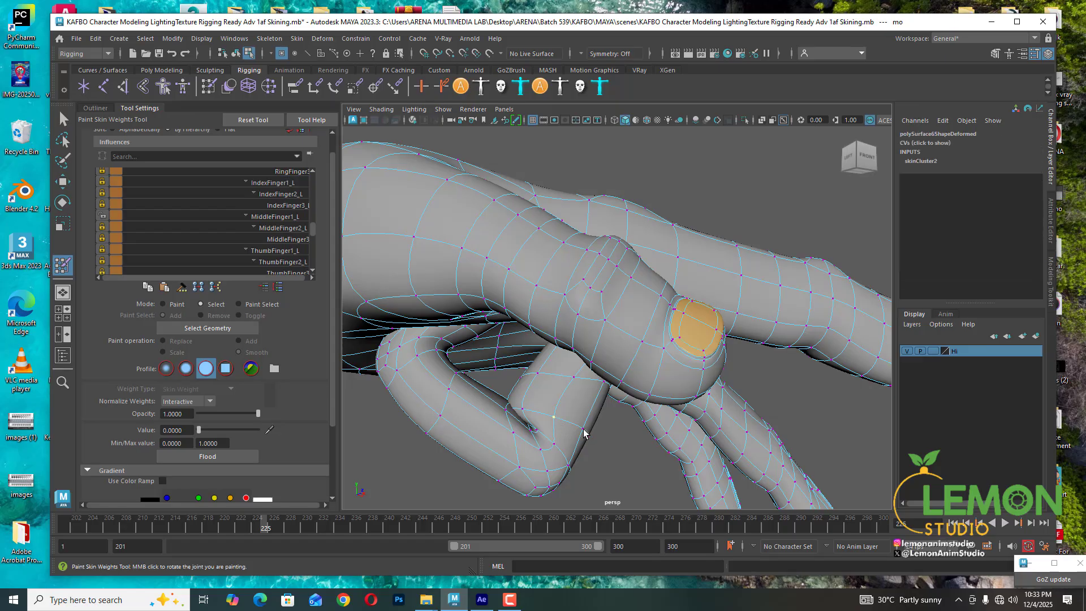
shift+double_click(583, 429)
click(573, 377)
click(295, 218)
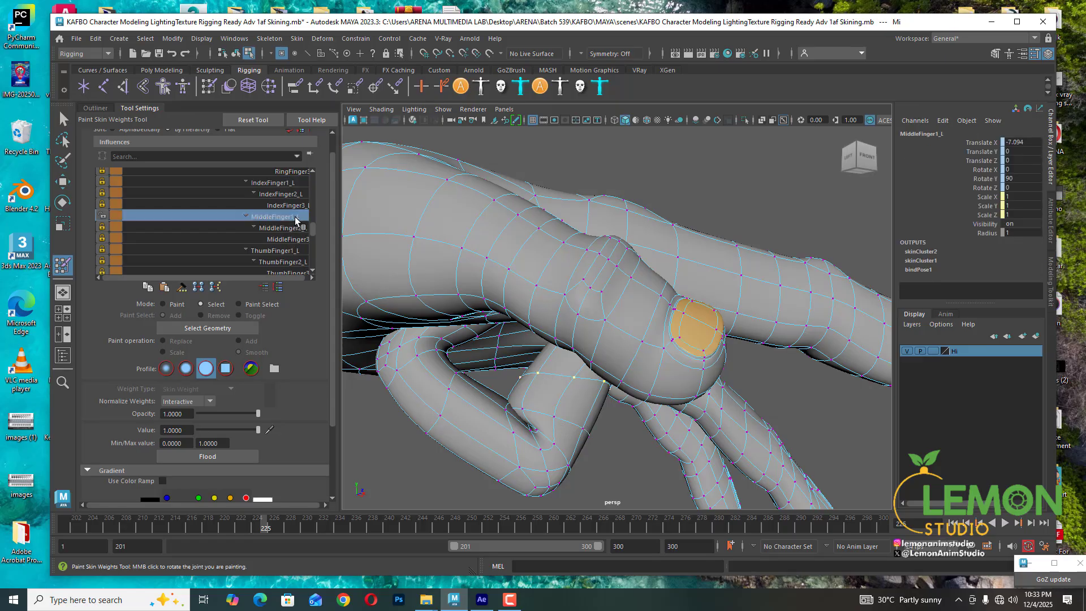
click(522, 411)
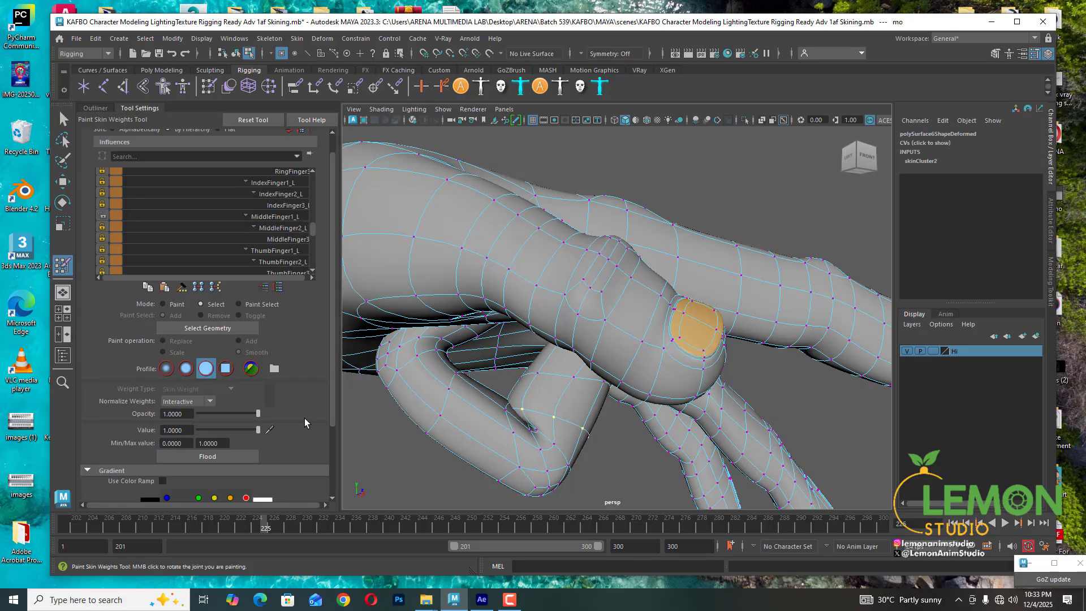
click(253, 228)
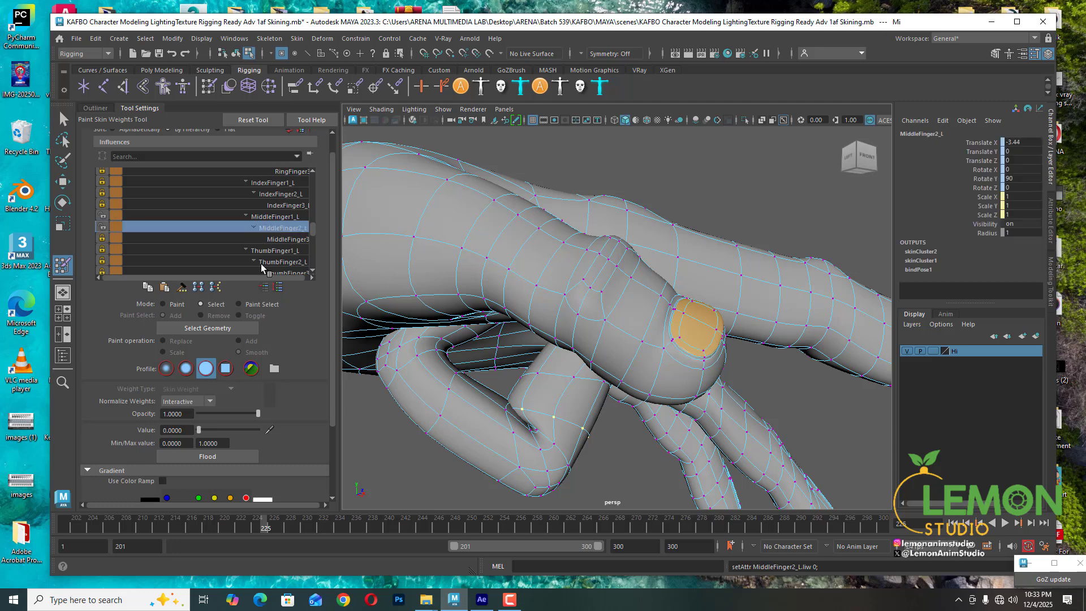
drag(202, 430, 210, 430)
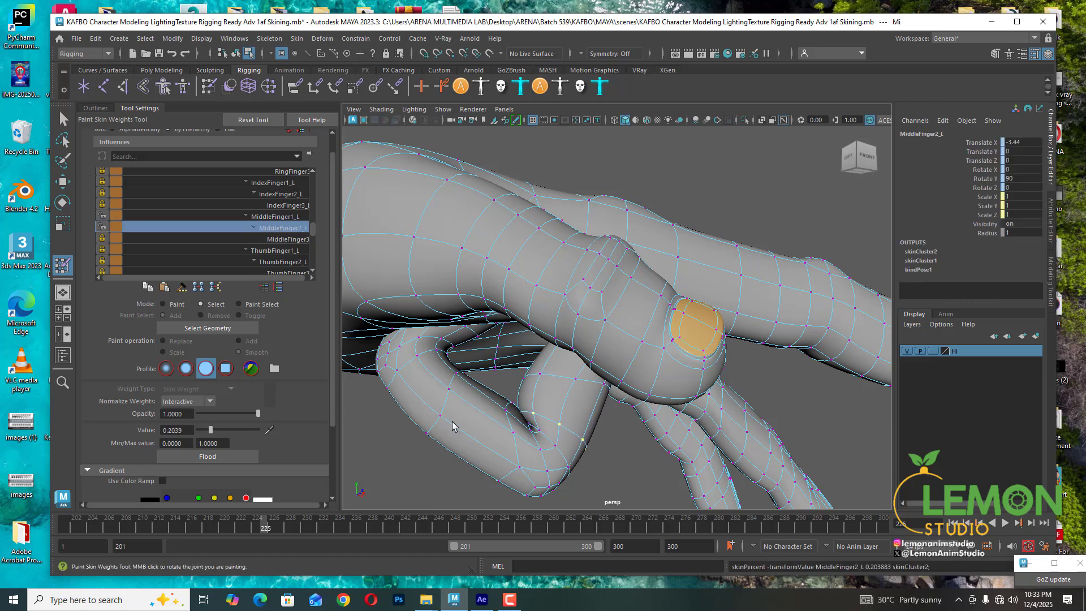
- Select a vertex at the middle finger's second joint and set its MiddleFinger2_L weight to 0.3592
click(556, 447)
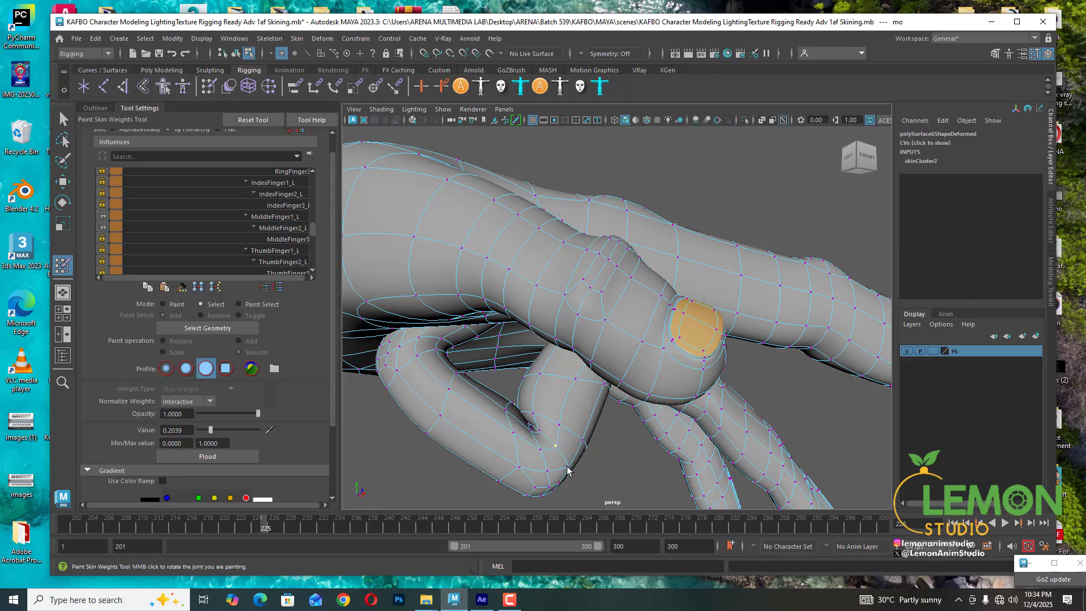
alt+drag(567, 469, 569, 495)
click(276, 228)
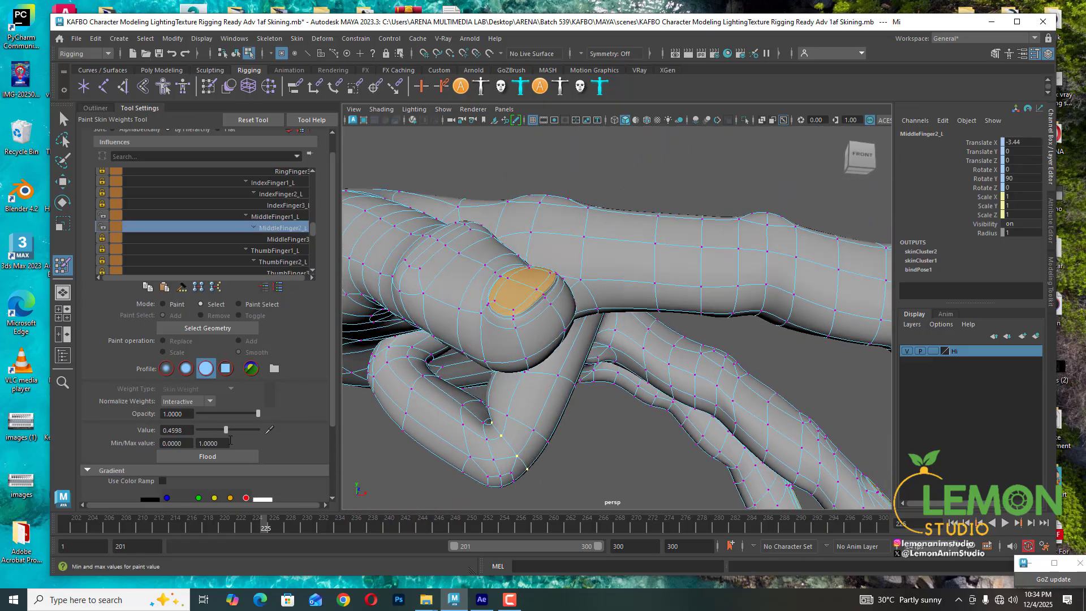
drag(211, 430, 220, 430)
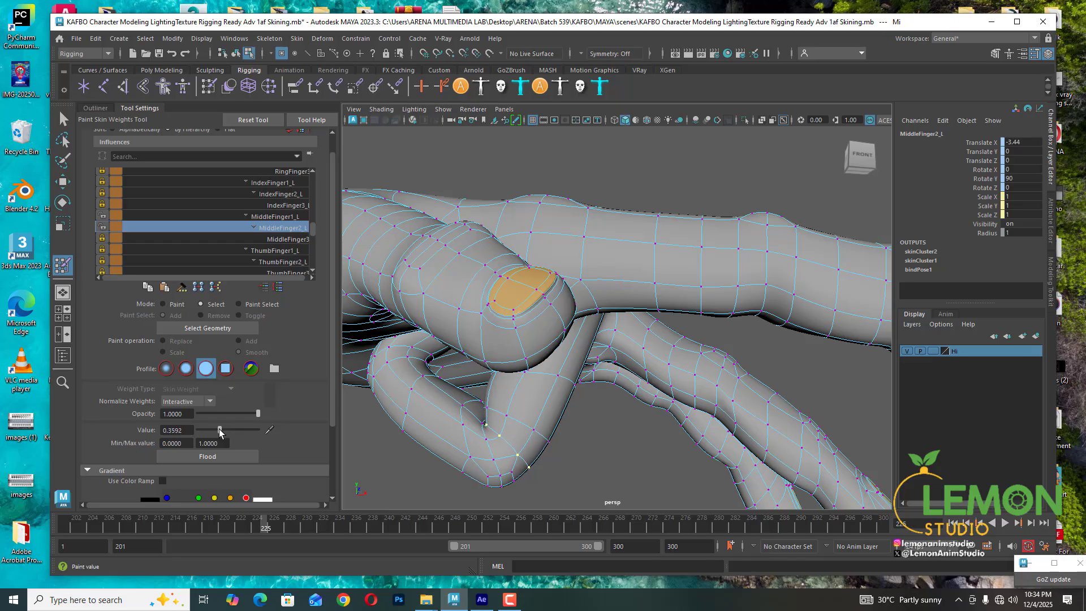
- Select the neighbouring vertex below it and set its MiddleFinger2_L weight to 0.6990
click(485, 440)
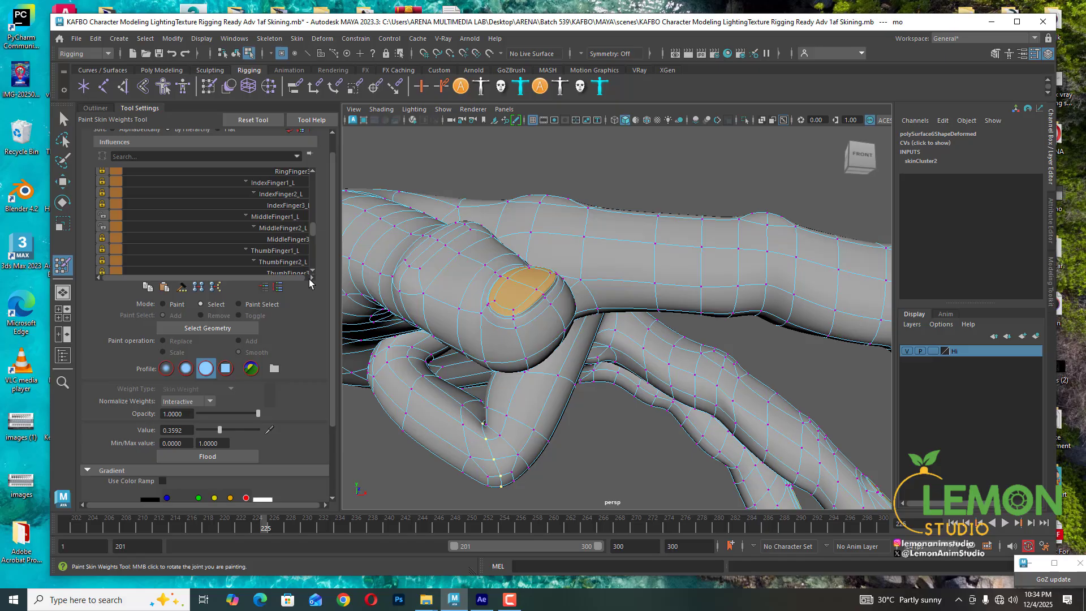
click(281, 228)
drag(231, 432, 239, 432)
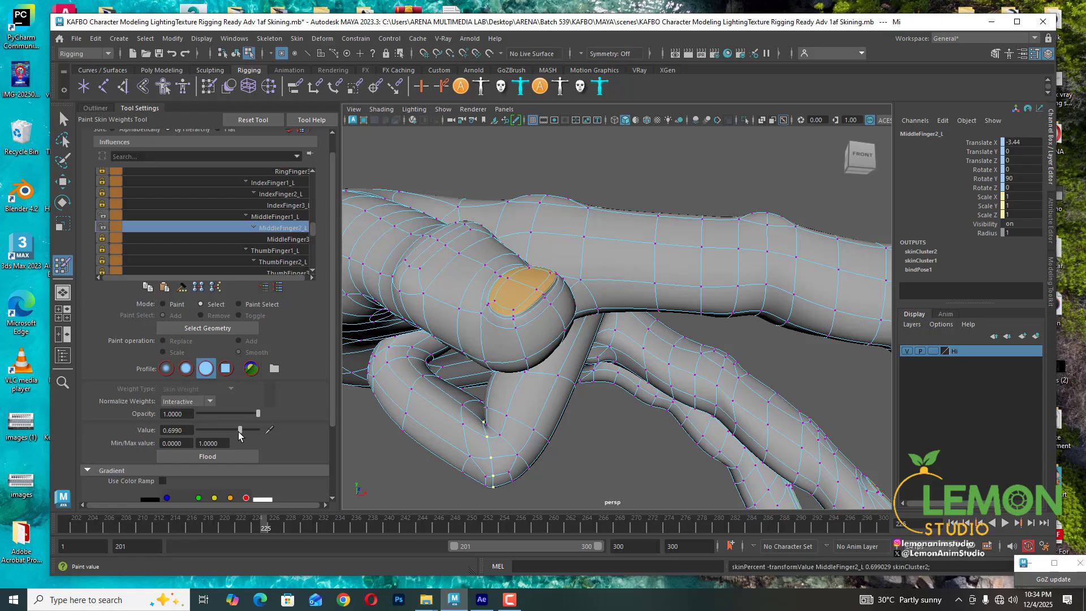
- Select a vertex on the underside of the middle finger's bend and set its MiddleFinger2_L weight to 0.8835
click(486, 478)
alt+drag(486, 478, 544, 444)
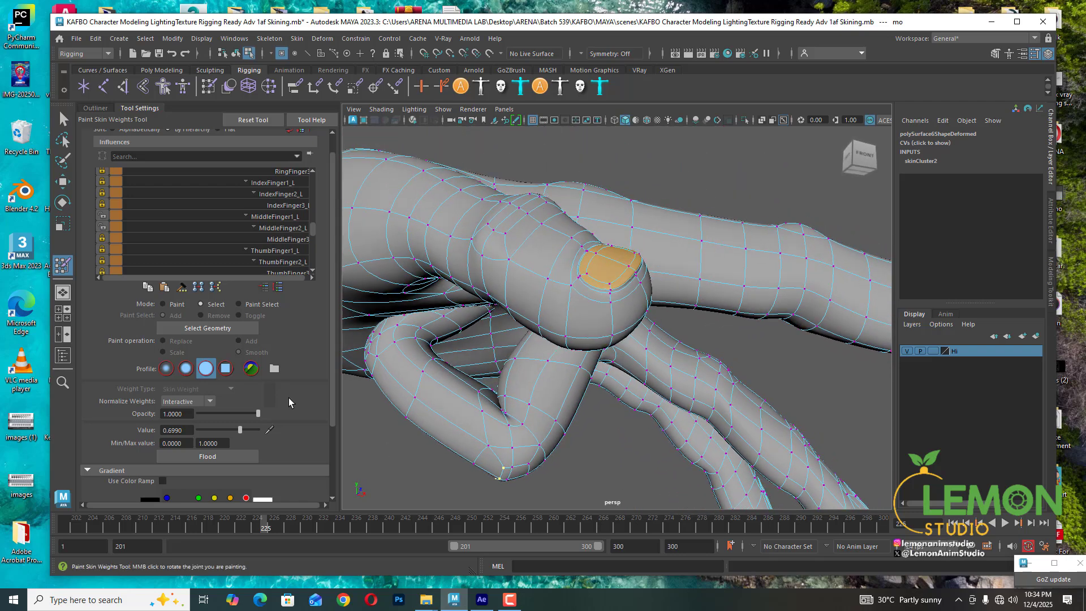
click(277, 228)
drag(234, 429, 251, 434)
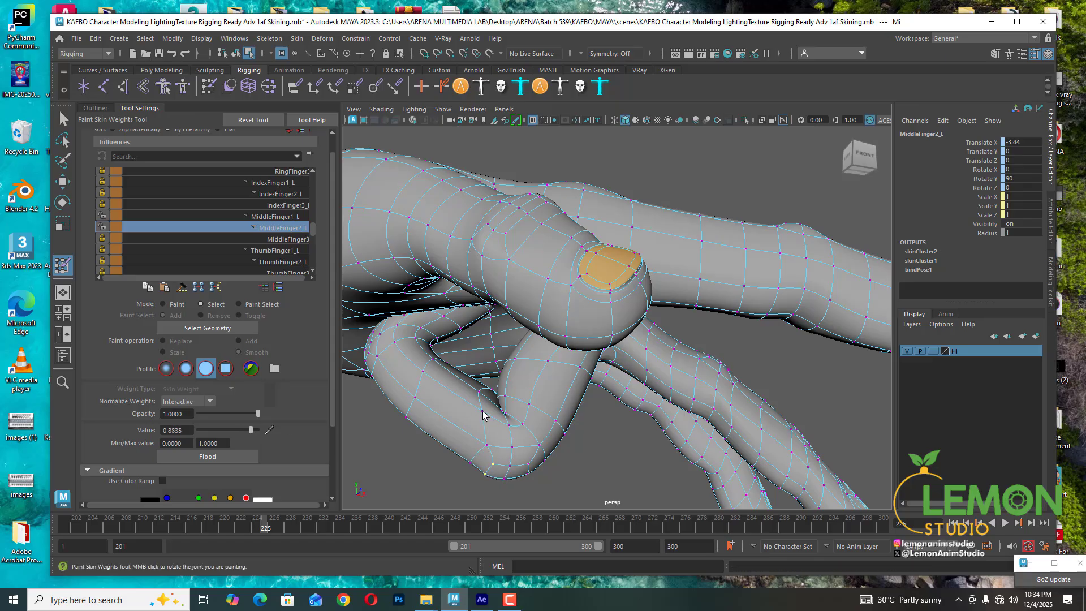
- Select a vertex on the inner side of the bend and set its MiddleFinger2_L weight to about 0.8932
click(484, 411)
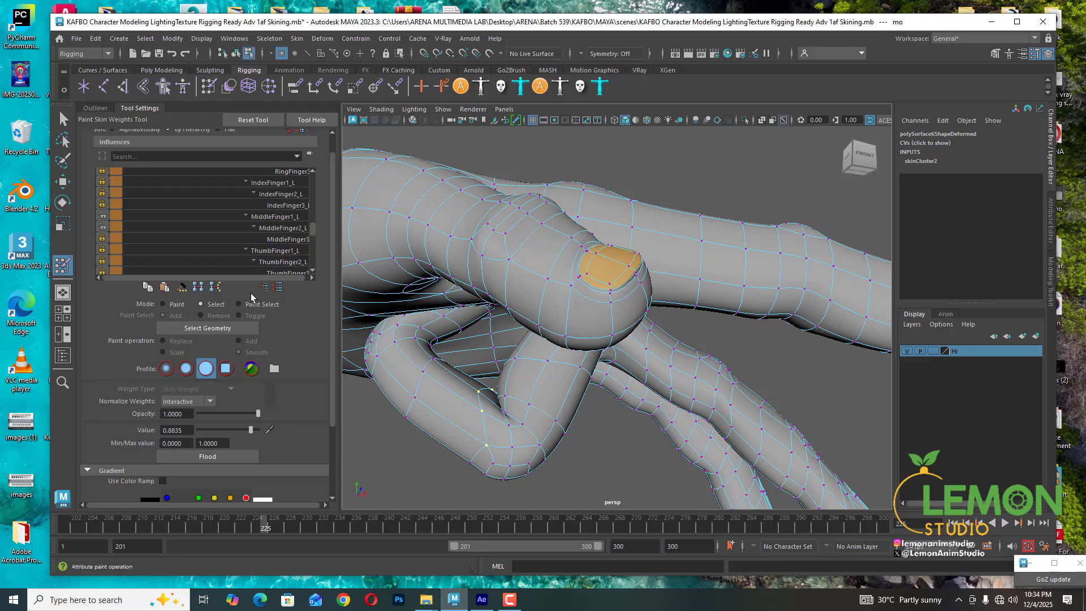
click(270, 228)
drag(251, 430, 251, 430)
- Check the vertex's MiddleFinger1_L influence and set its MiddleFinger3 weight to 0
click(253, 219)
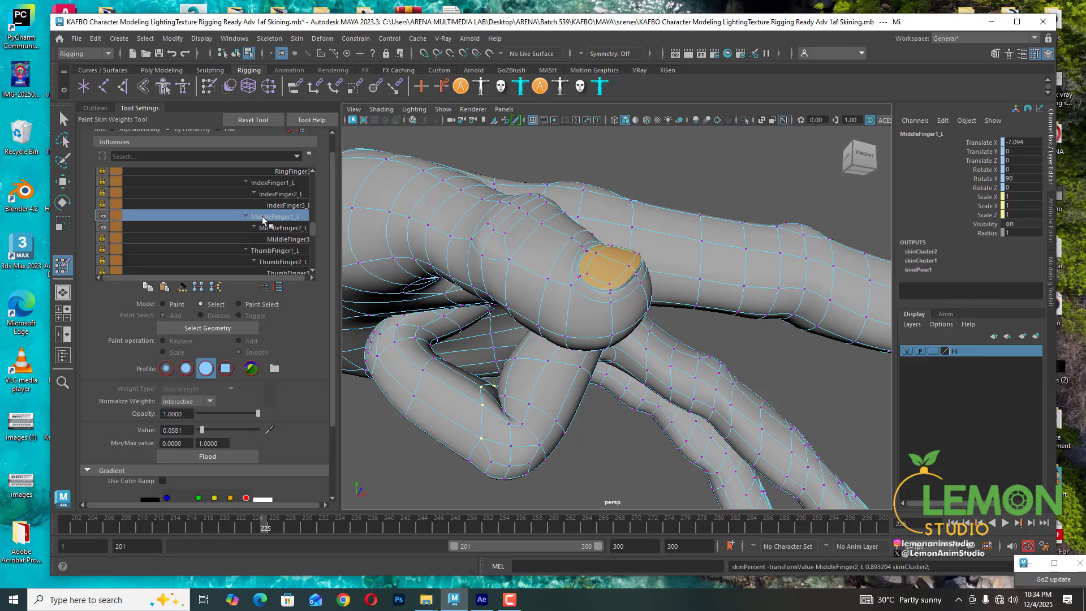
click(275, 239)
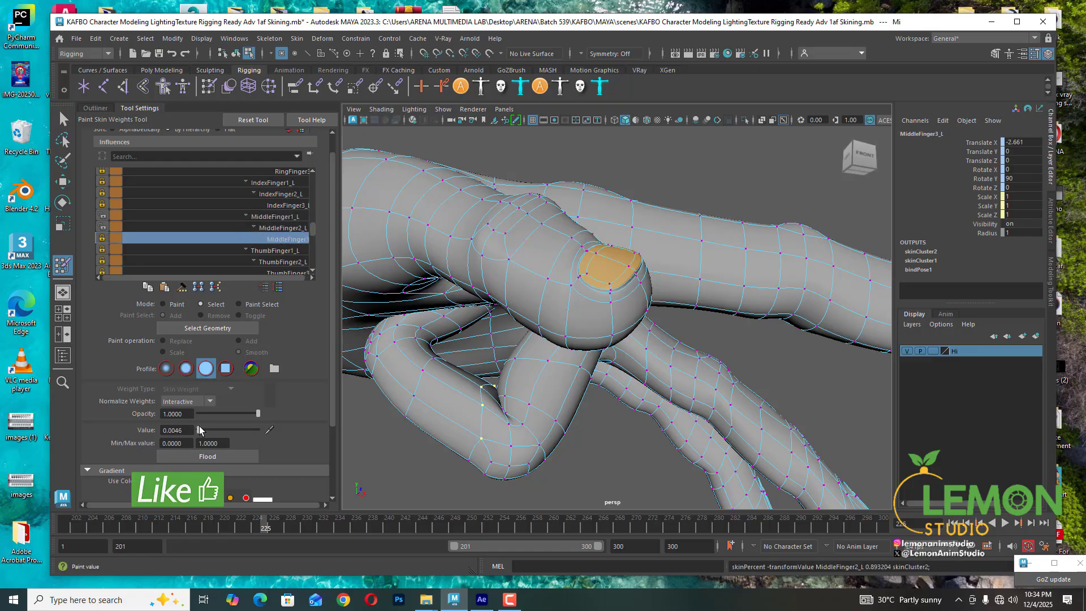
drag(199, 430, 166, 429)
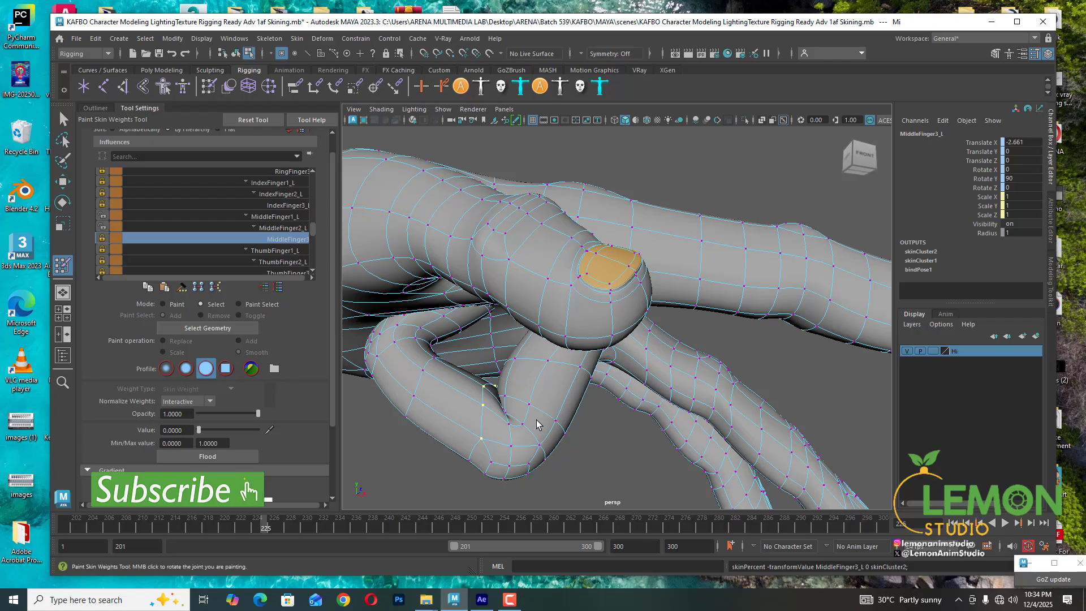
- Select vertices along the underside of the middle finger's bend and set their MiddleFinger2_L weight to 0.7670
click(510, 447)
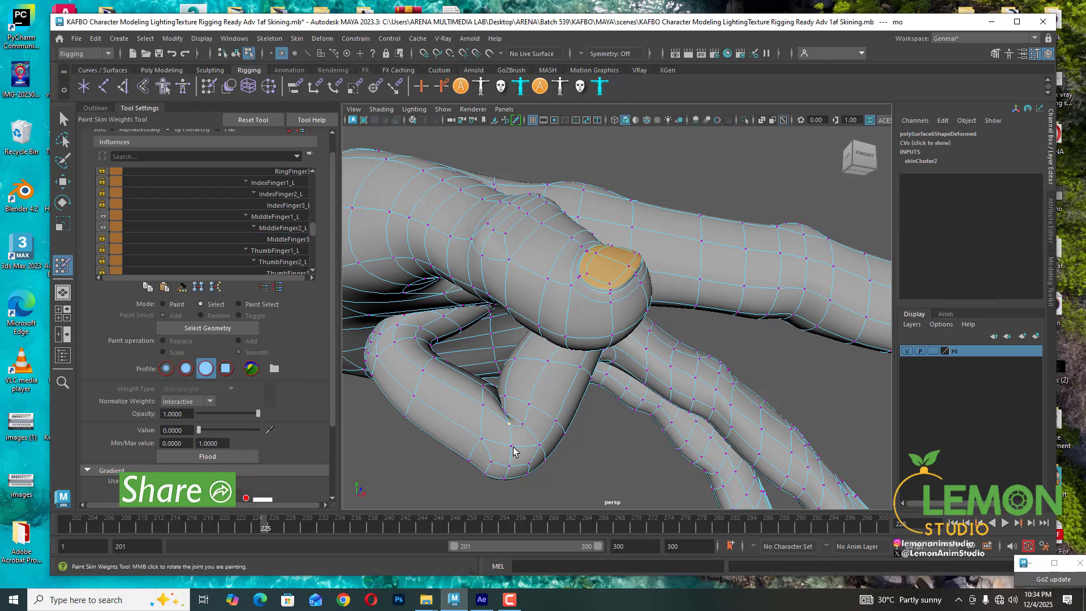
shift+double_click(510, 465)
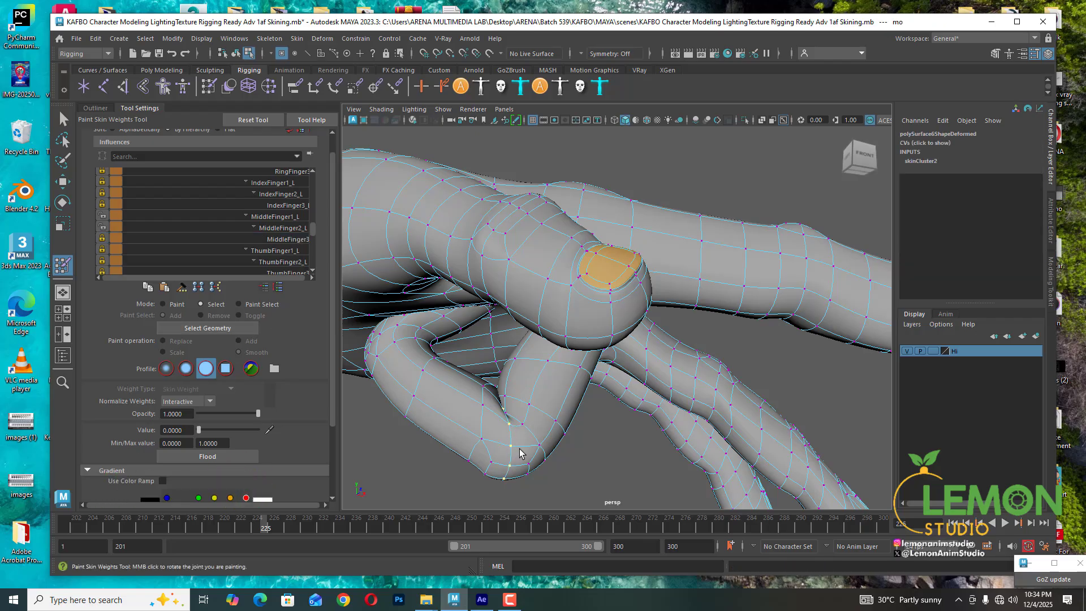
click(288, 229)
click(241, 429)
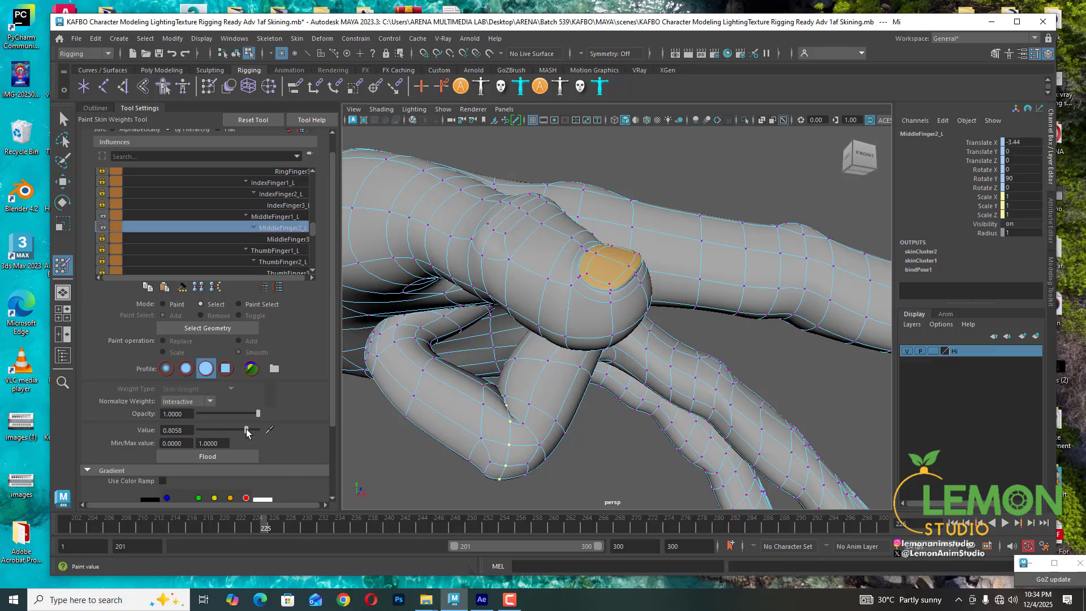
click(244, 428)
drag(244, 429, 242, 429)
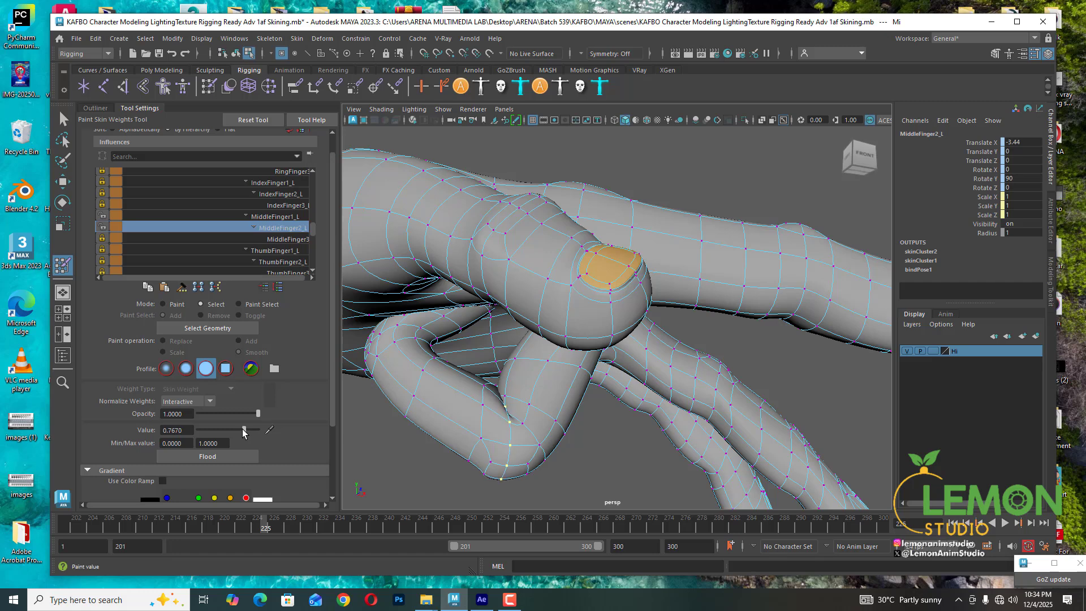
- Select a vertex on the inner side of the bend and set its MiddleFinger2_L weight to 1
click(483, 393)
click(283, 226)
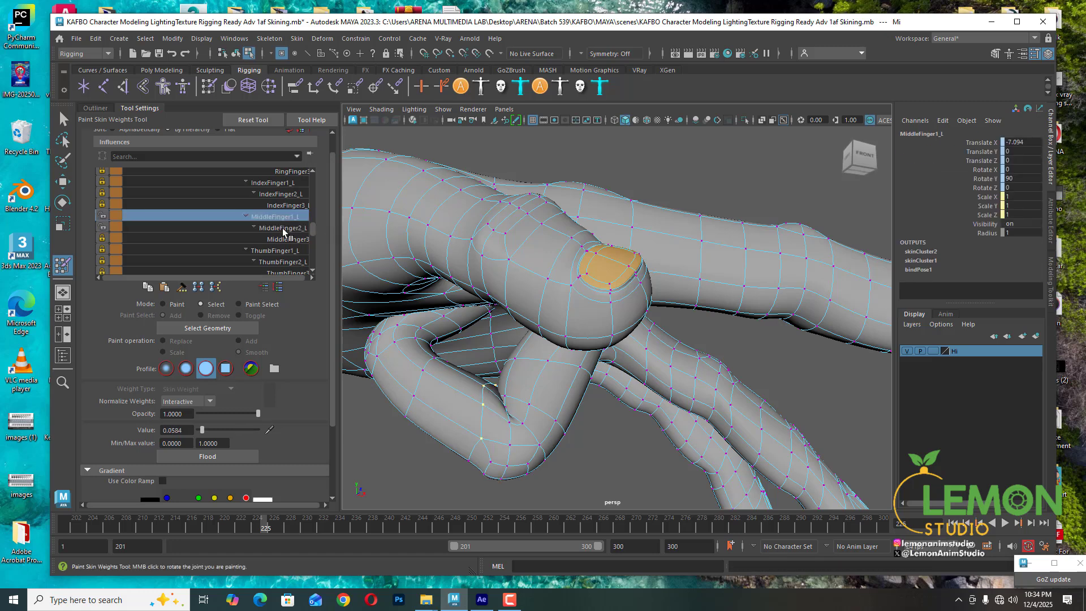
click(259, 430)
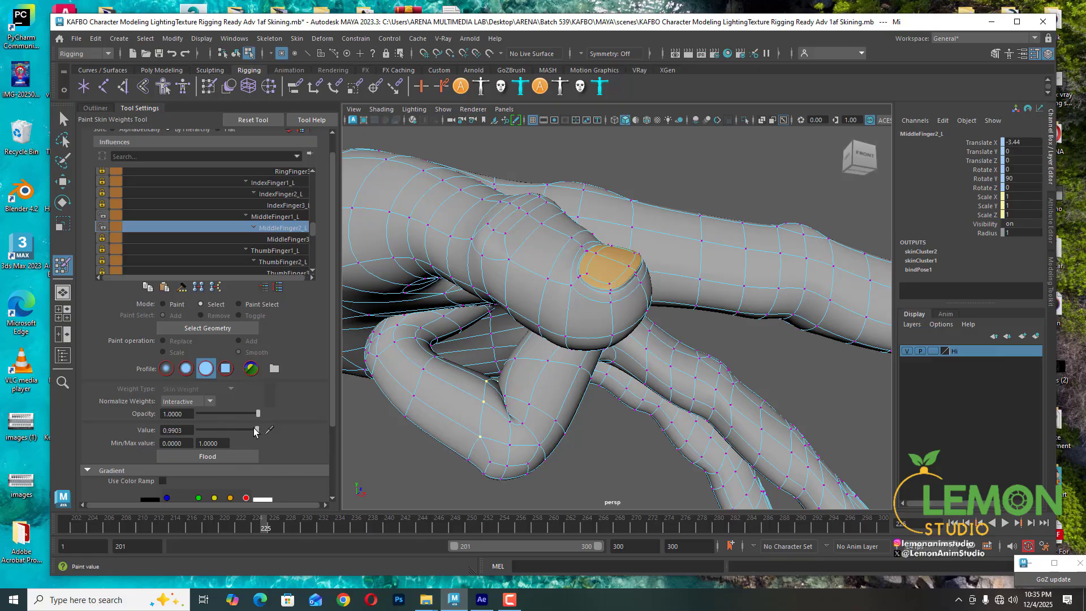
drag(254, 432, 260, 430)
- Select vertices along the middle finger and review their MiddleFinger1_L, MiddleFinger2_L and MiddleFinger3 influences
click(424, 373)
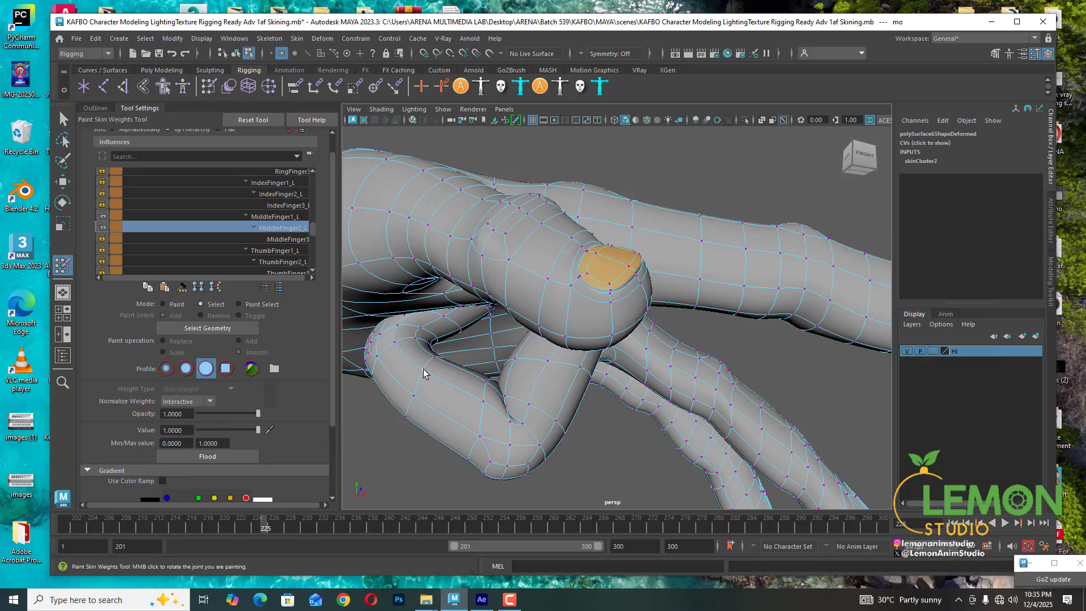
click(424, 369)
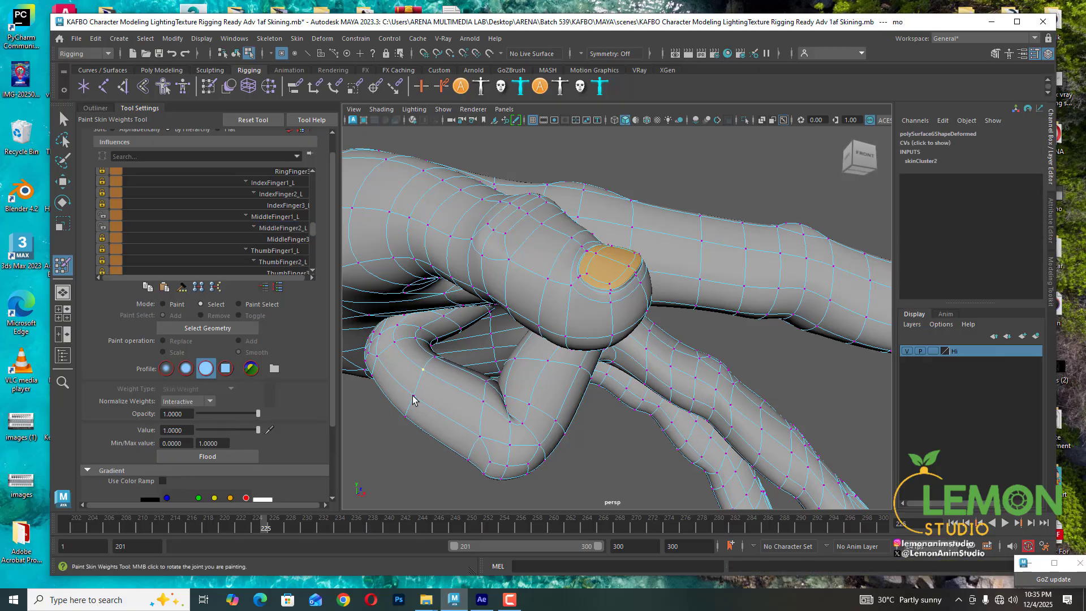
click(484, 402)
shift+double_click(480, 436)
click(283, 216)
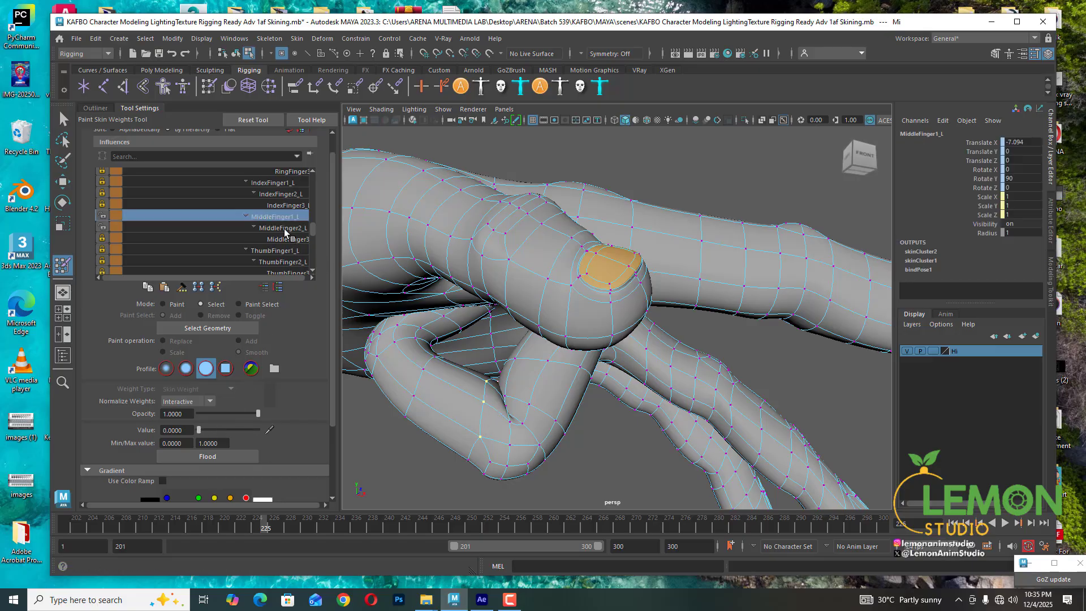
click(284, 229)
click(283, 239)
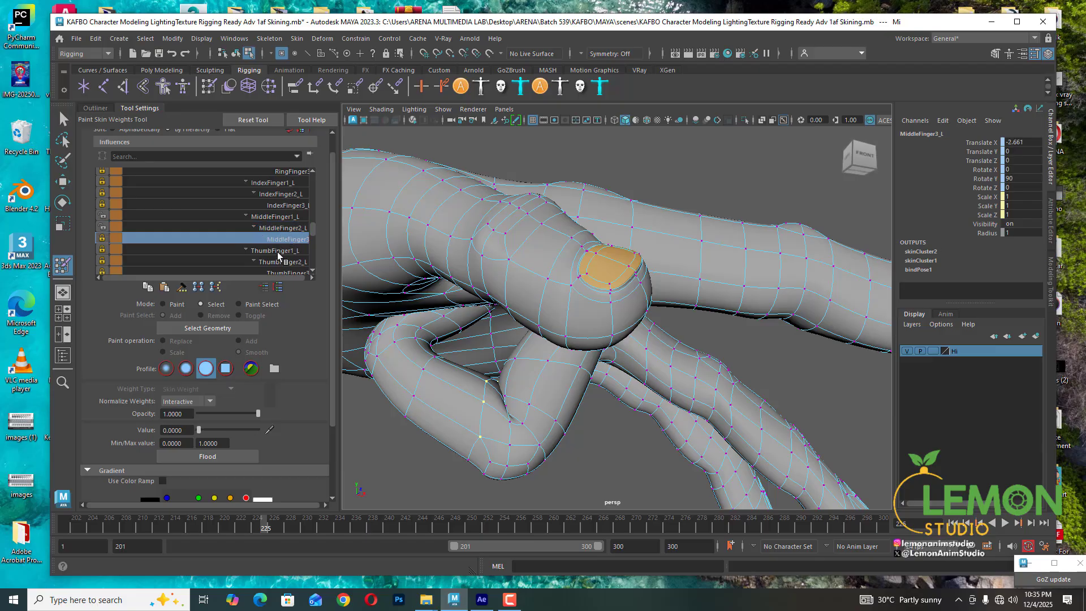
- Select a vertex on the lower edge of the bend and set its IndexFinger2_L weight to 0
click(280, 205)
click(280, 196)
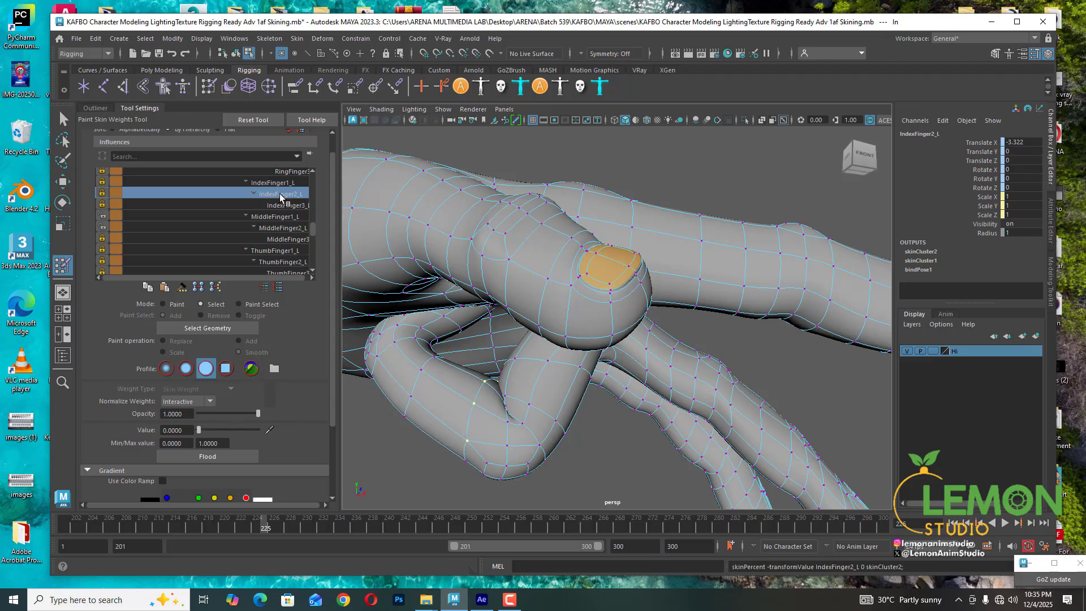
click(466, 461)
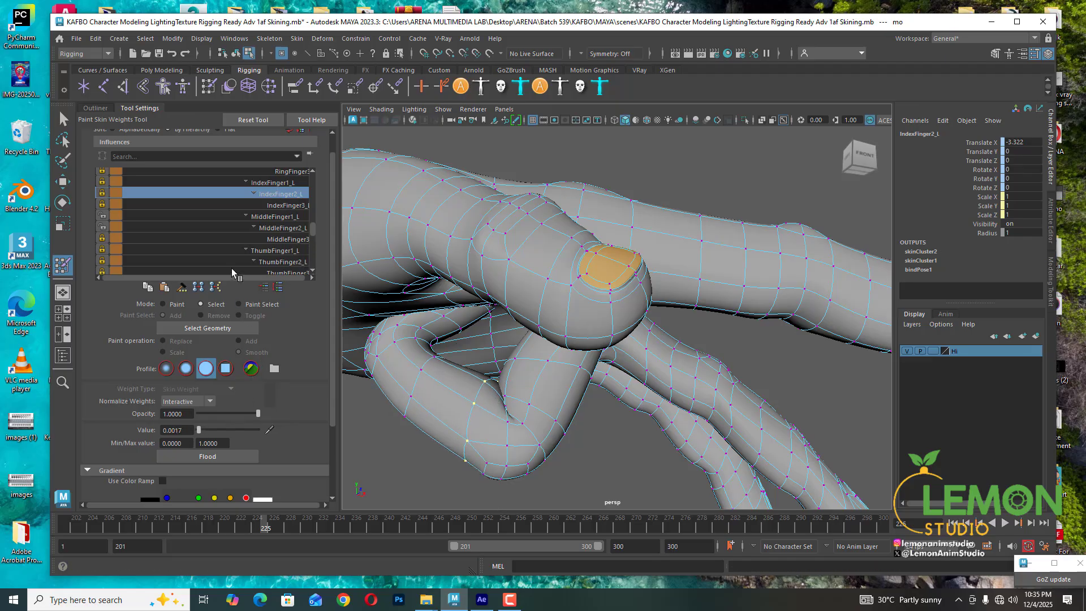
drag(198, 430, 192, 430)
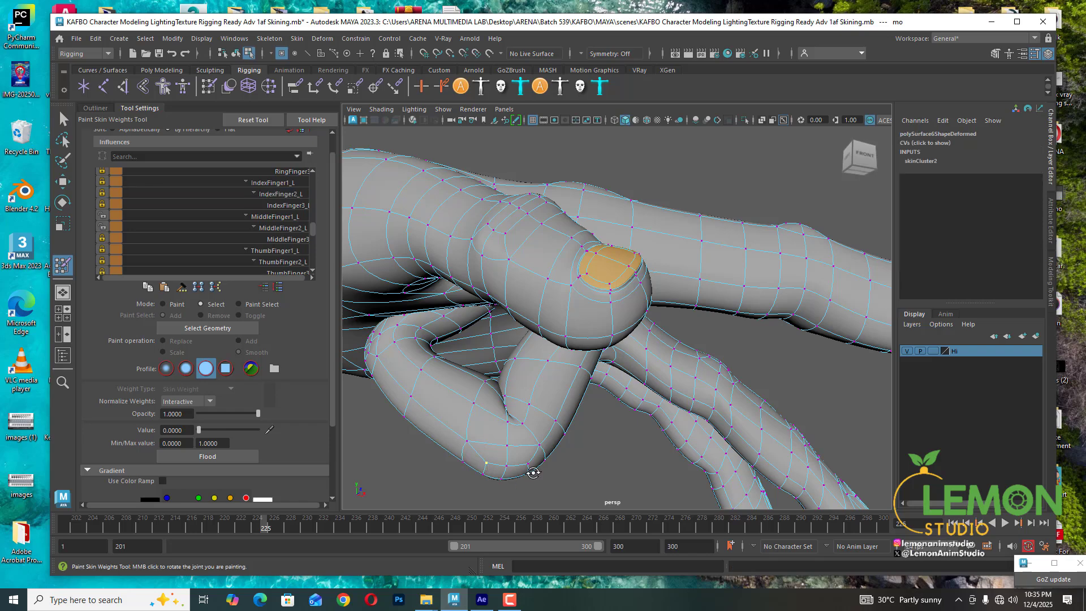
- Select the row of vertices along the underside of the middle finger's bend and set their IndexFinger1_L weight to 0
alt+drag(487, 465, 478, 419)
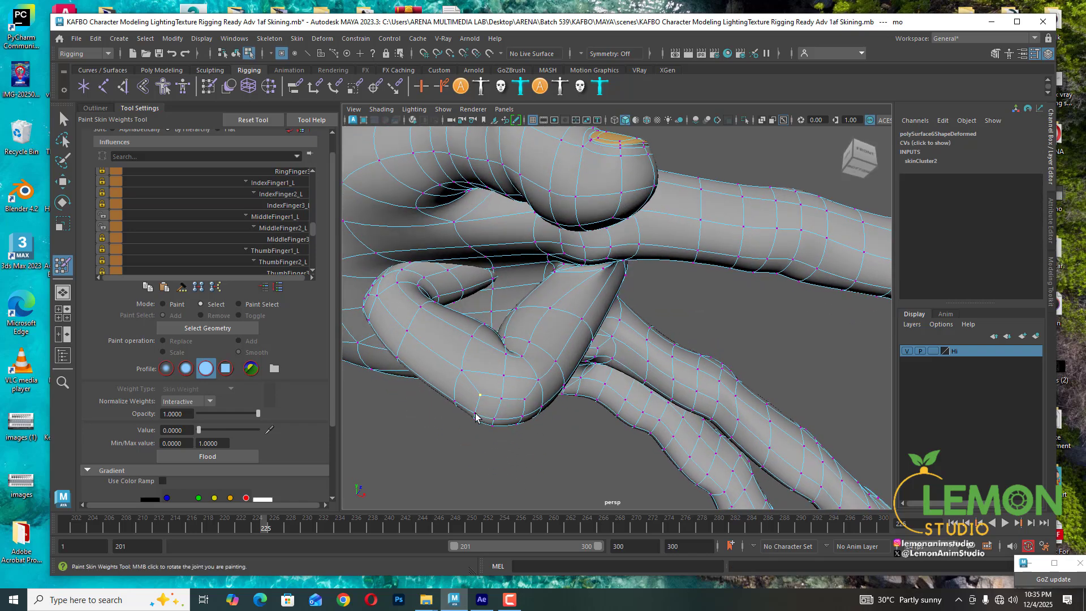
shift+click(476, 415)
shift+click(501, 399)
alt+drag(522, 441, 507, 397)
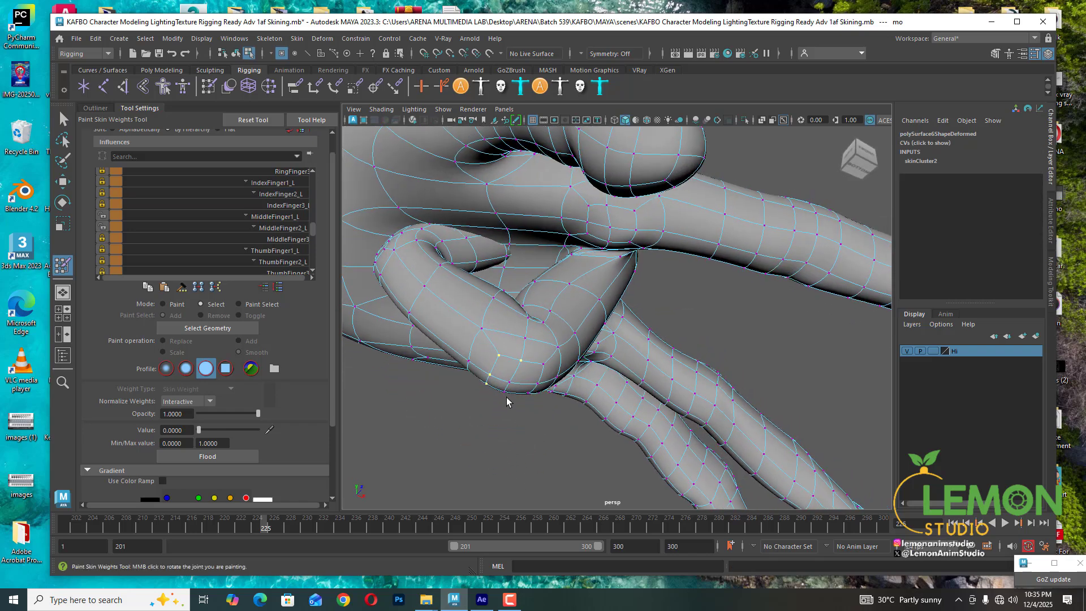
shift+click(504, 391)
alt+drag(553, 400, 538, 390)
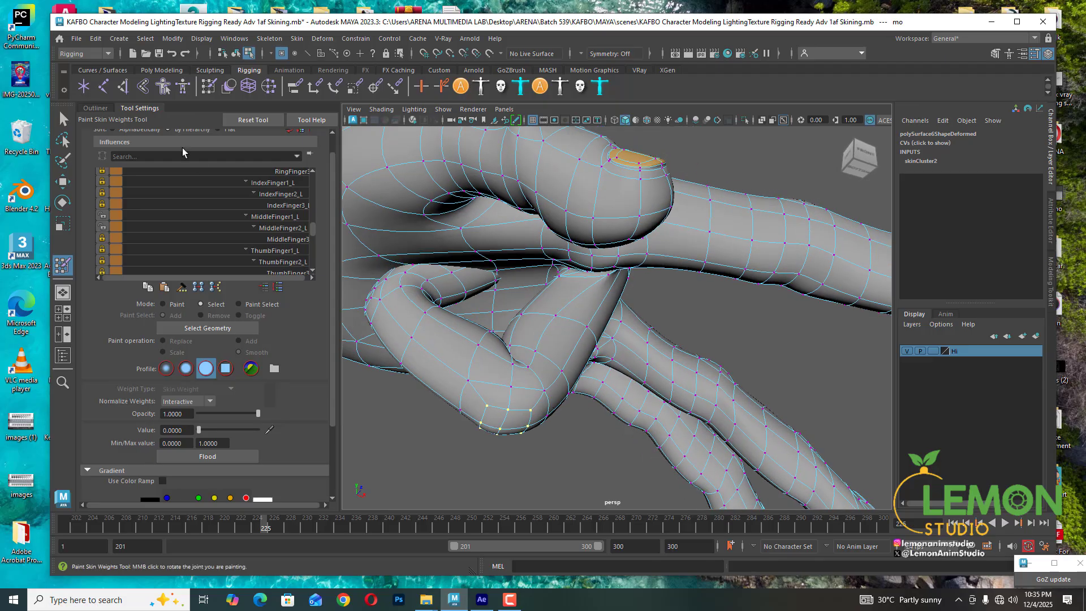
click(270, 183)
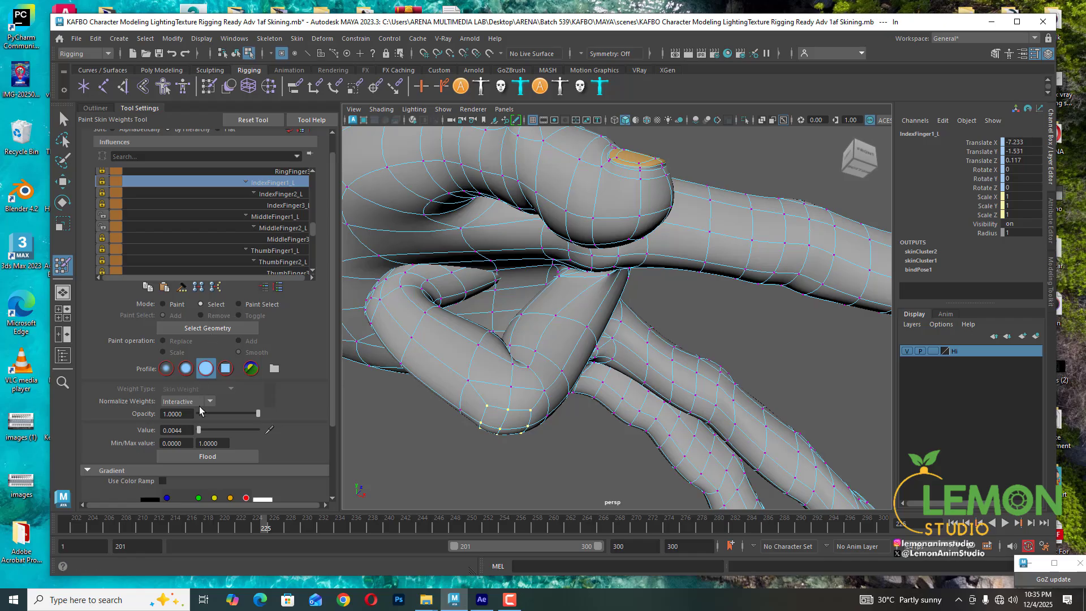
drag(198, 430, 151, 433)
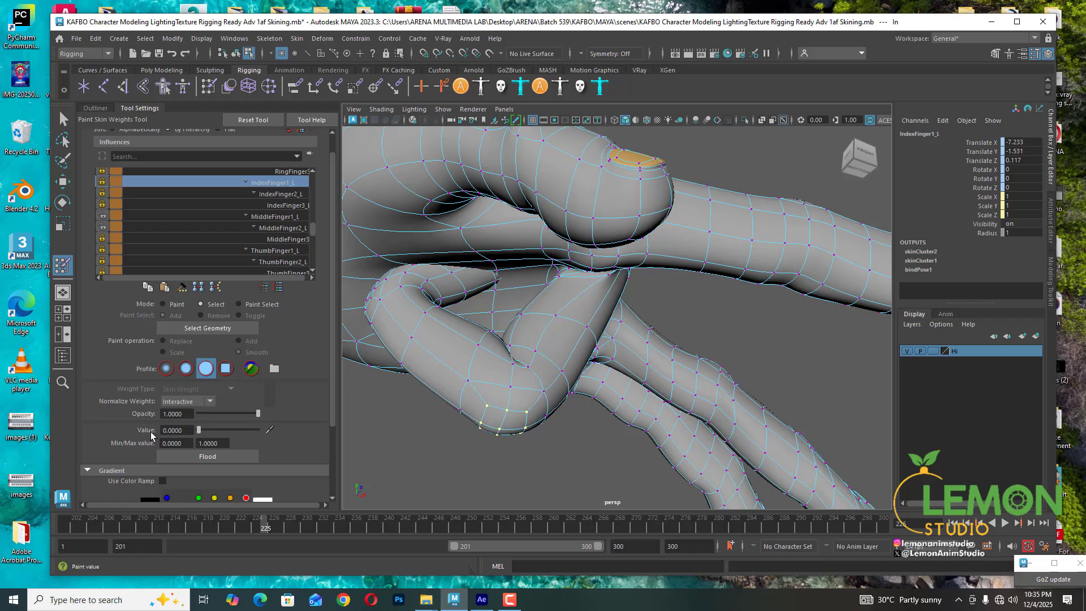
- Set the selected vertices' IndexFinger2_L weight to 0 and check their IndexFinger3 and IndexFinger1_L influences
click(281, 195)
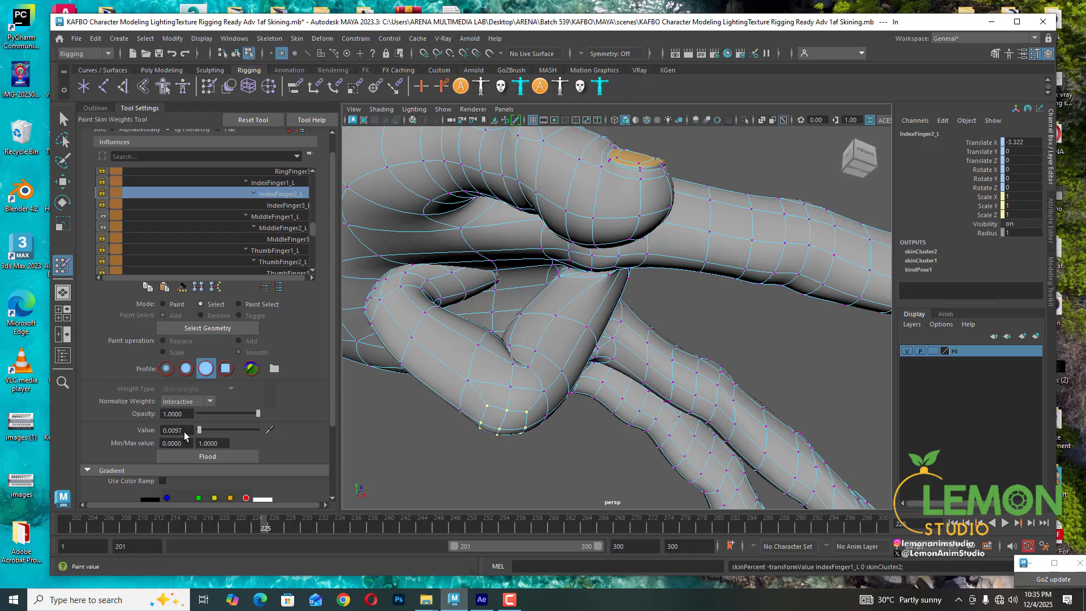
drag(185, 432, 170, 433)
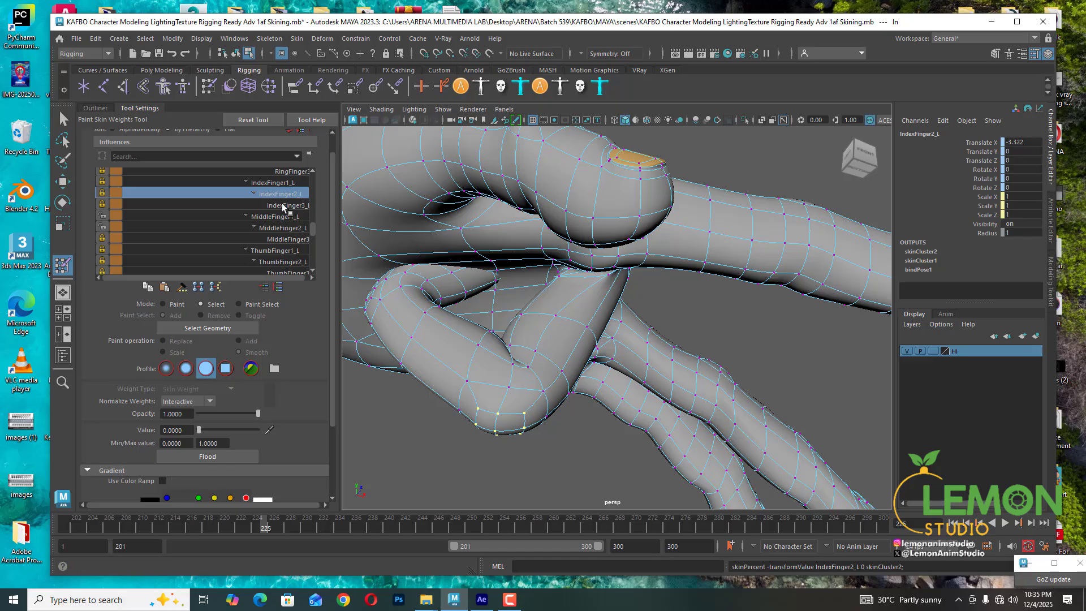
click(282, 205)
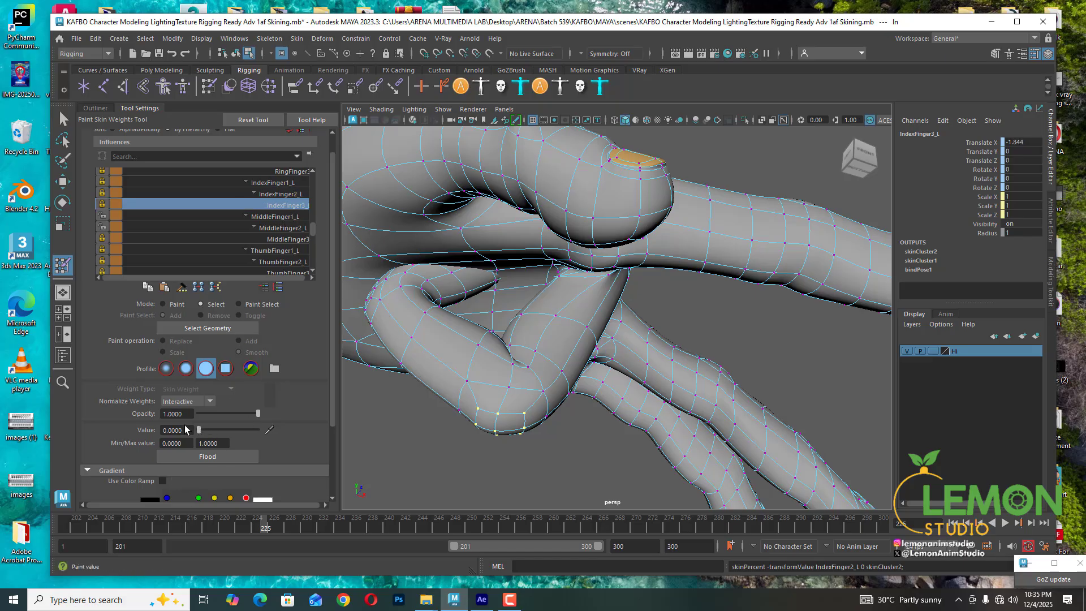
click(281, 195)
click(280, 183)
- Set the selected vertices' RingFinger2_L weight to 0
click(282, 173)
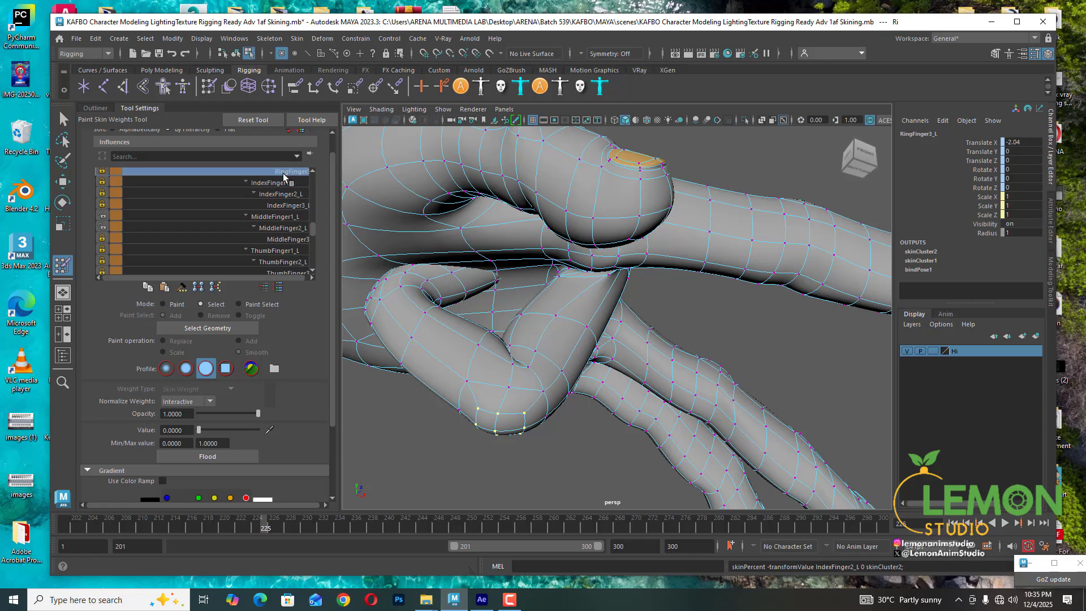
scroll(276, 213, up, 1)
click(279, 183)
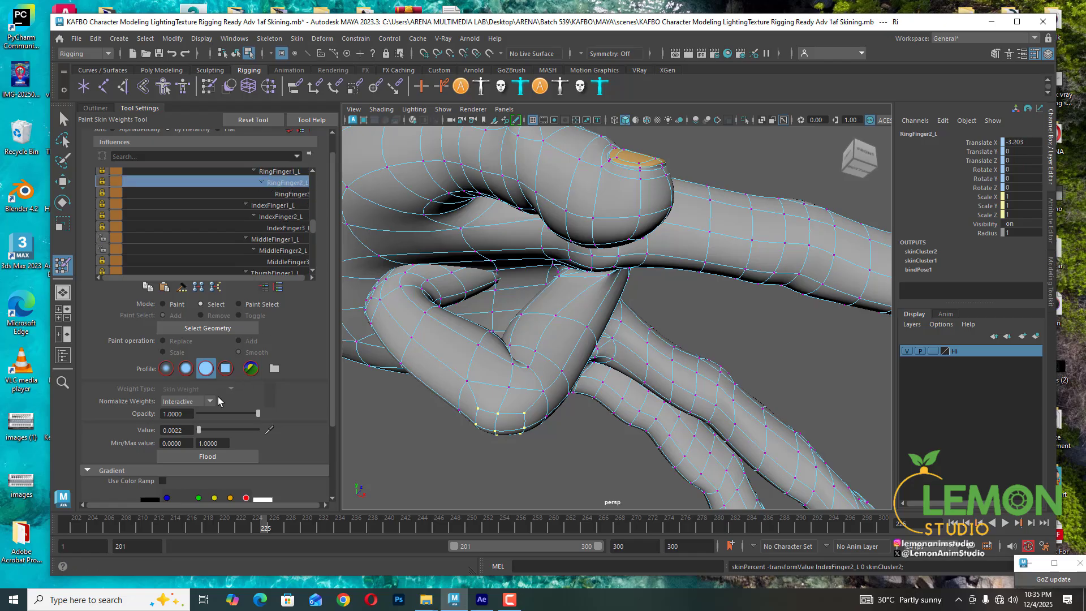
drag(197, 430, 191, 430)
scroll(286, 185, up, 1)
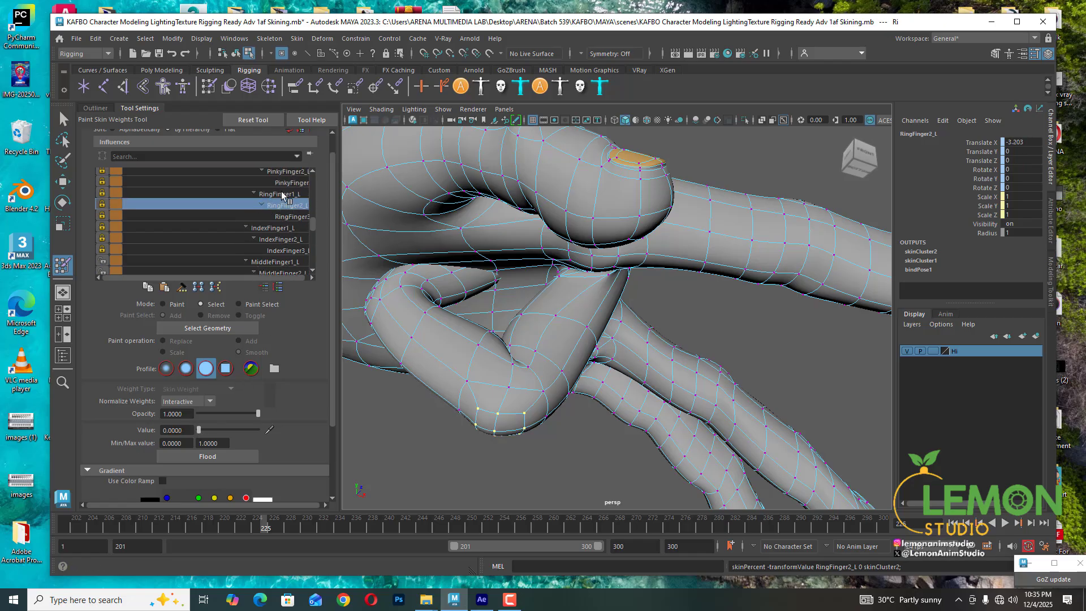
- Select vertices on the middle finger's lower bend and set their MiddleFinger3_L weight to 0
click(283, 193)
scroll(271, 208, down, 2)
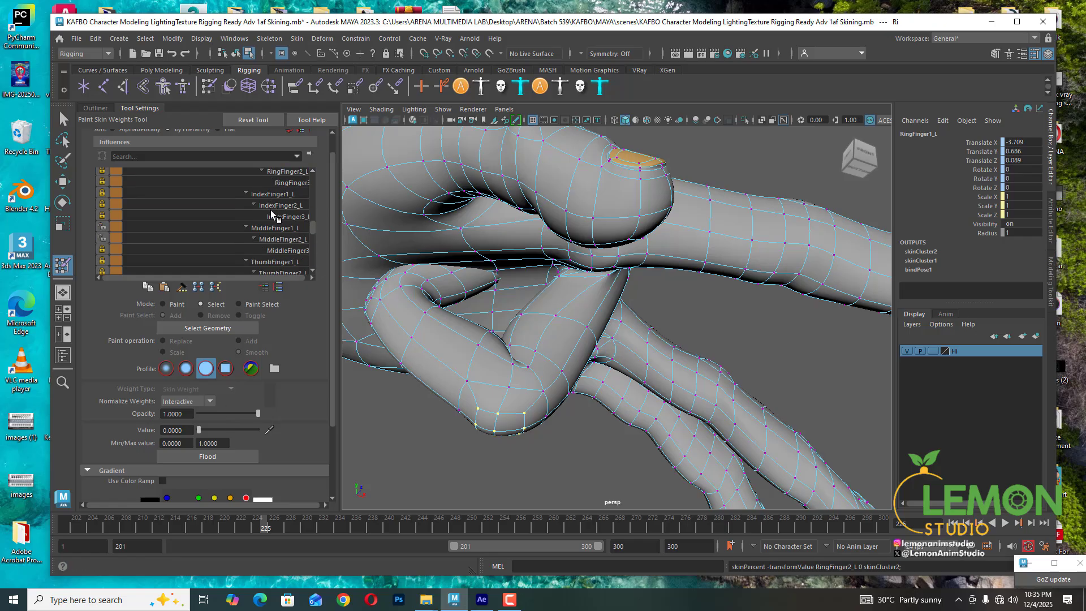
alt+drag(550, 428, 537, 402)
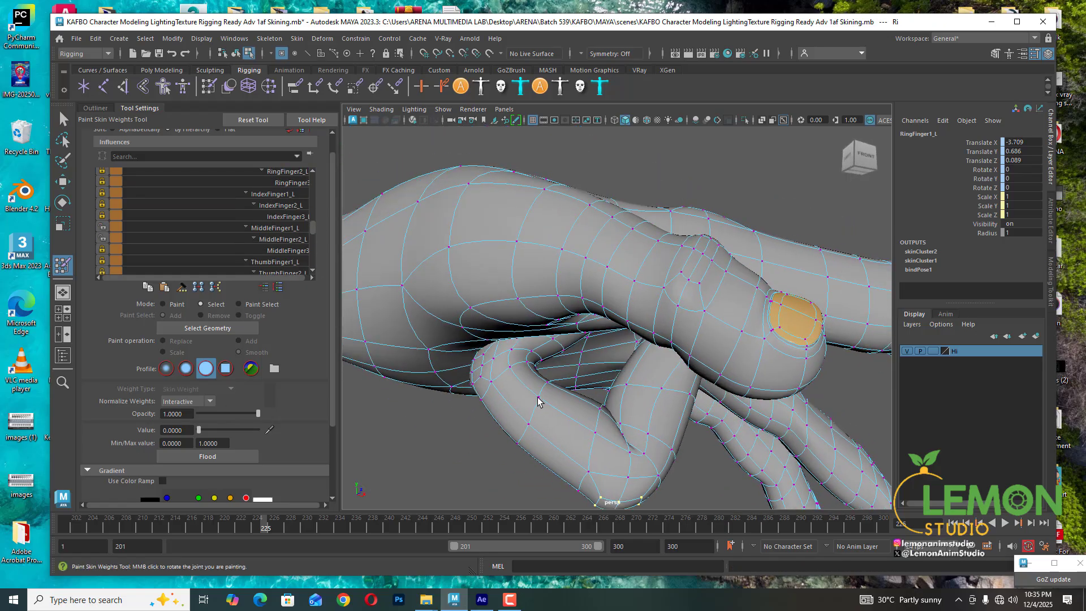
click(538, 398)
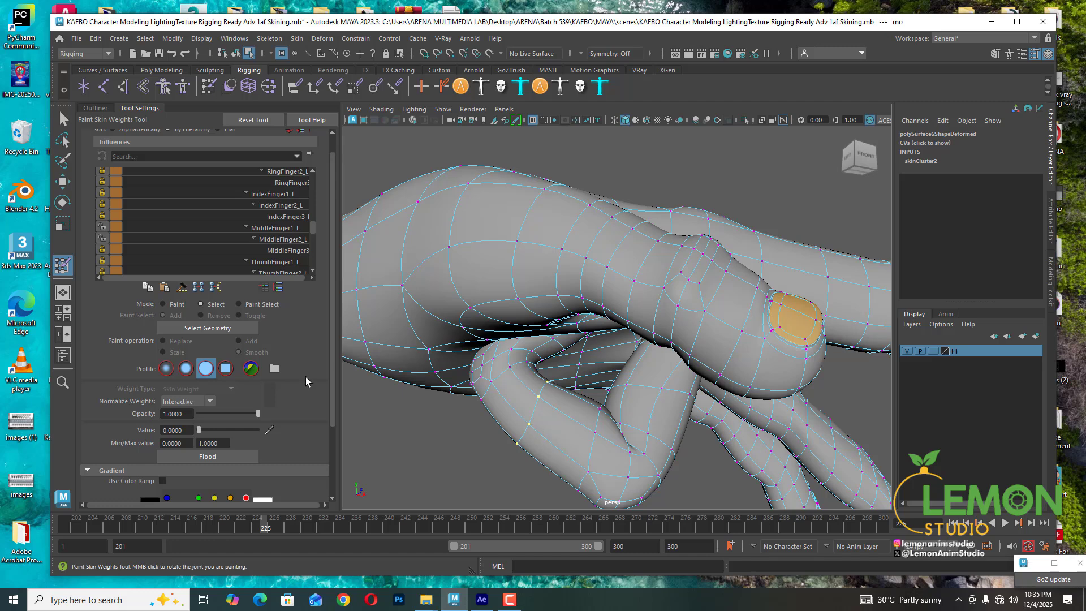
click(277, 240)
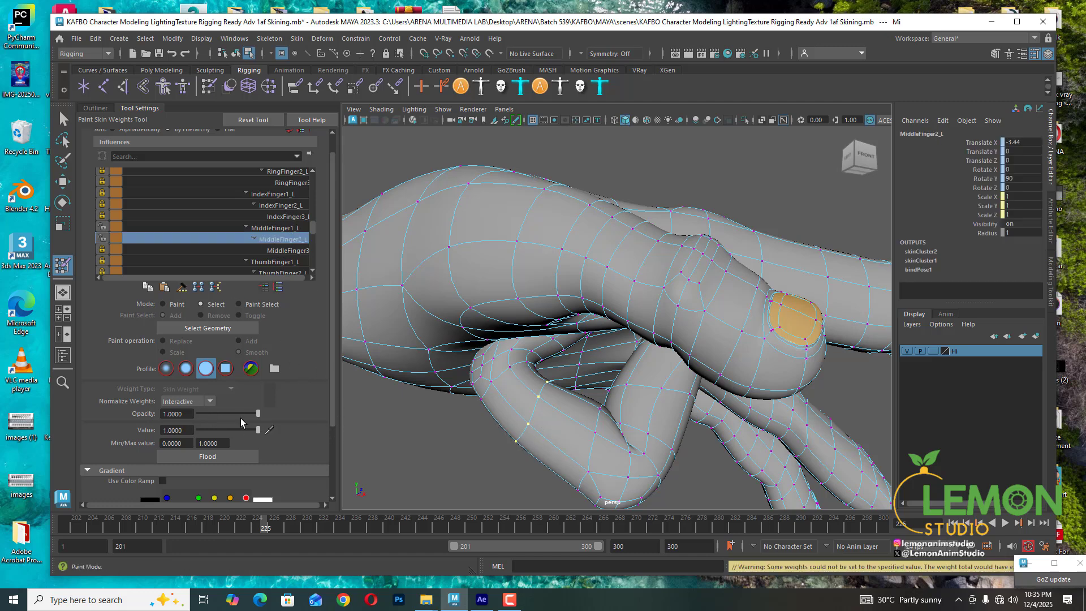
click(269, 227)
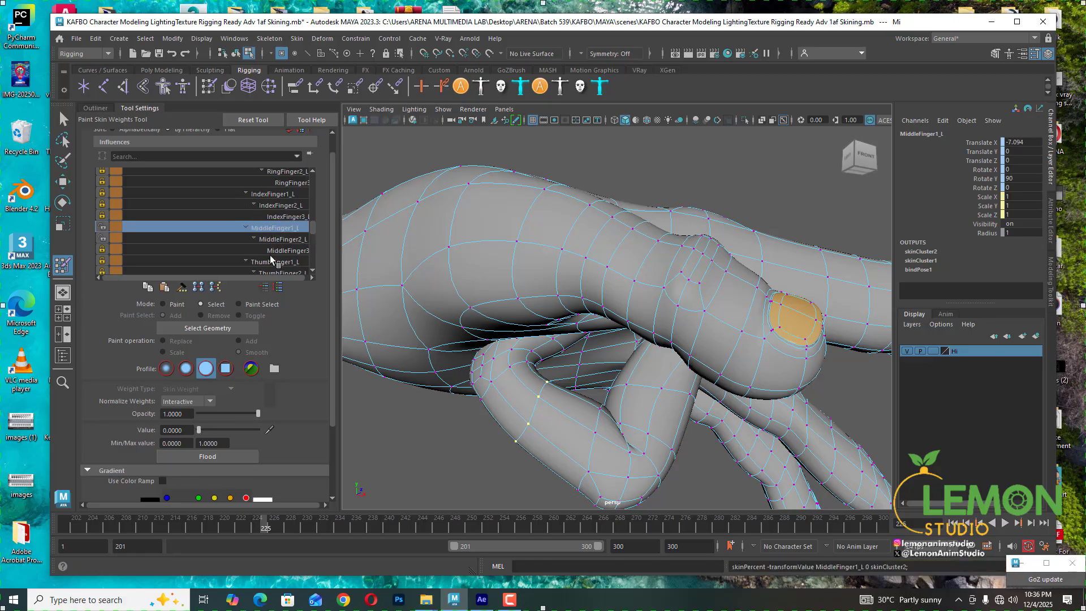
click(280, 250)
drag(209, 430, 96, 431)
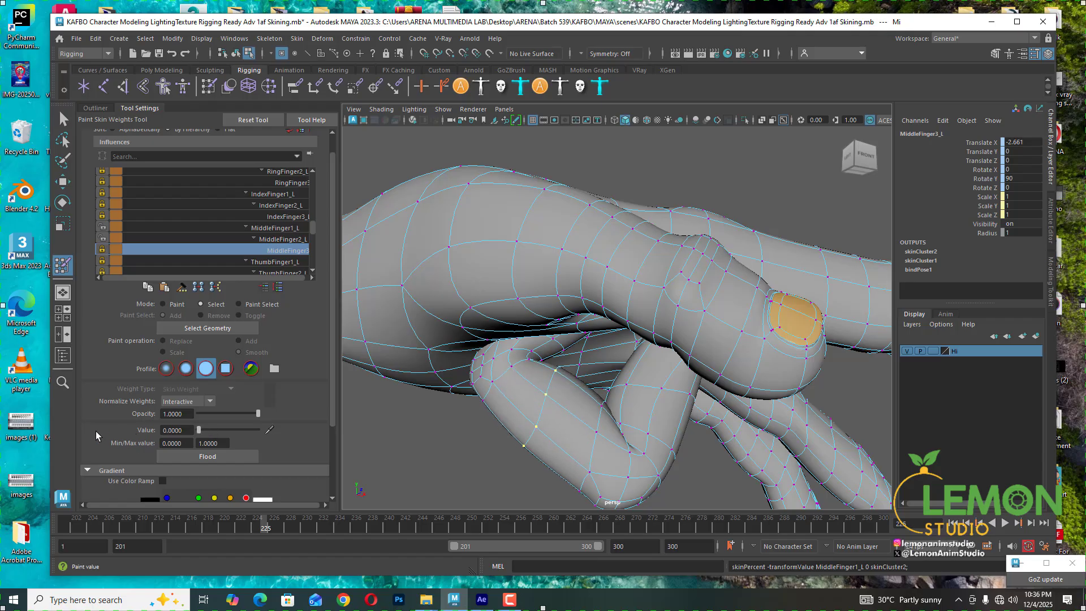
- Save the scene
click(159, 53)
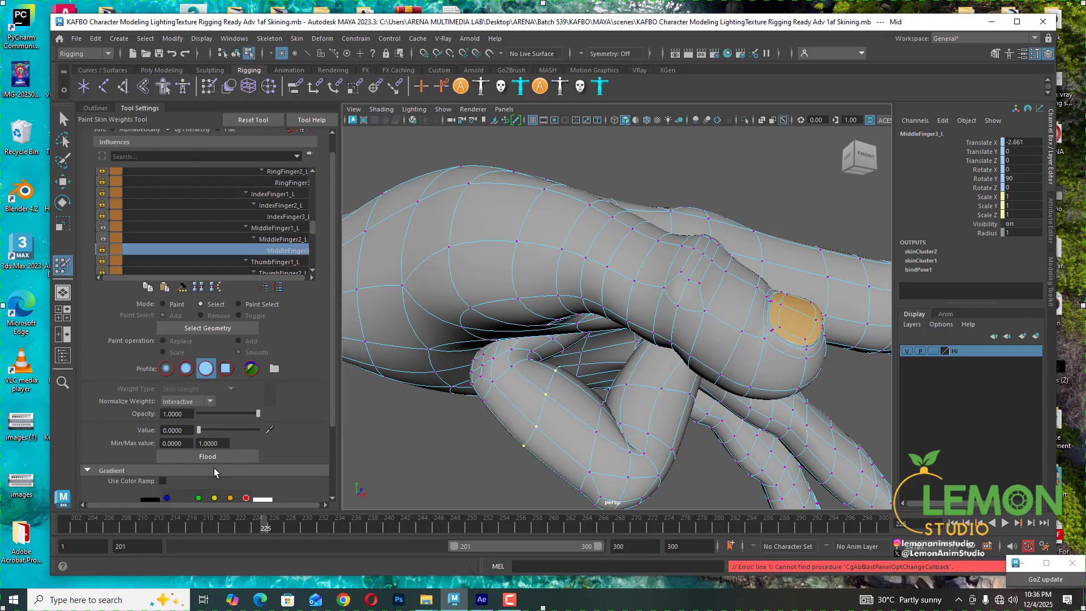
click(516, 601)
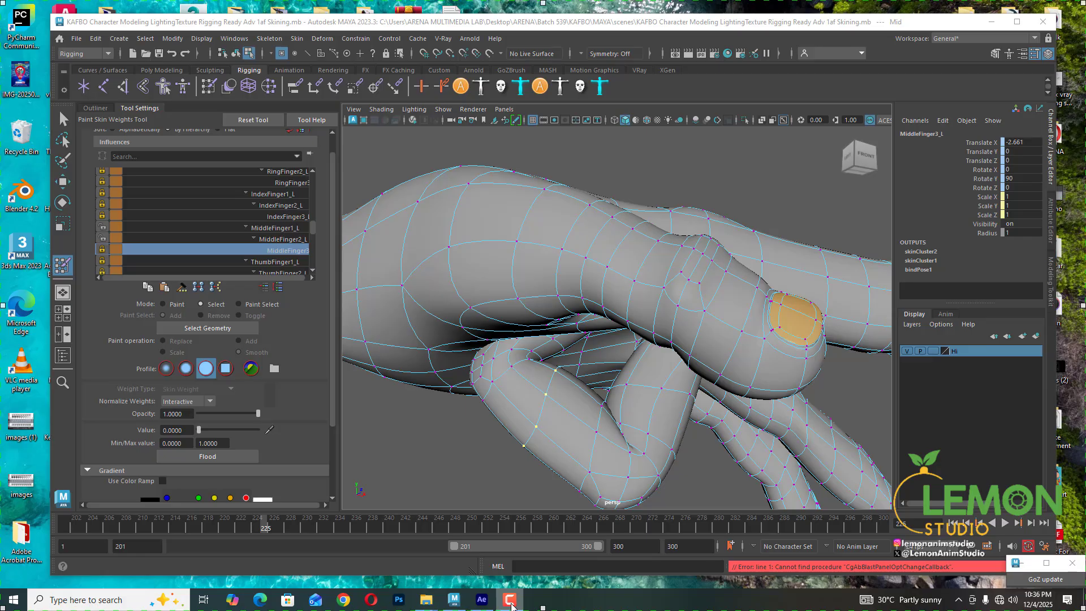
key(alt+Tab)
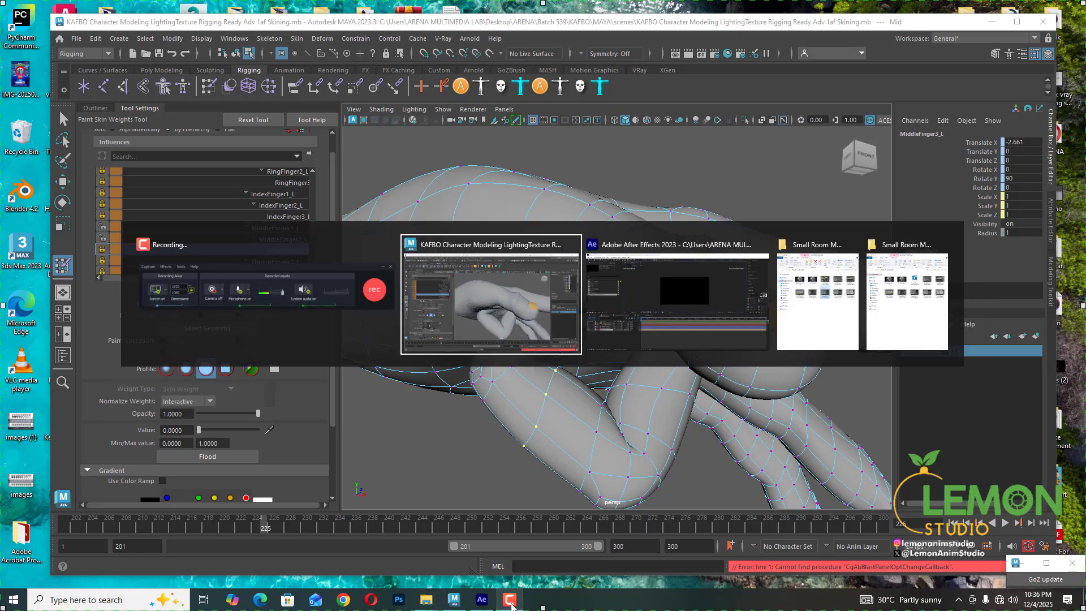
alt+click(334, 304)
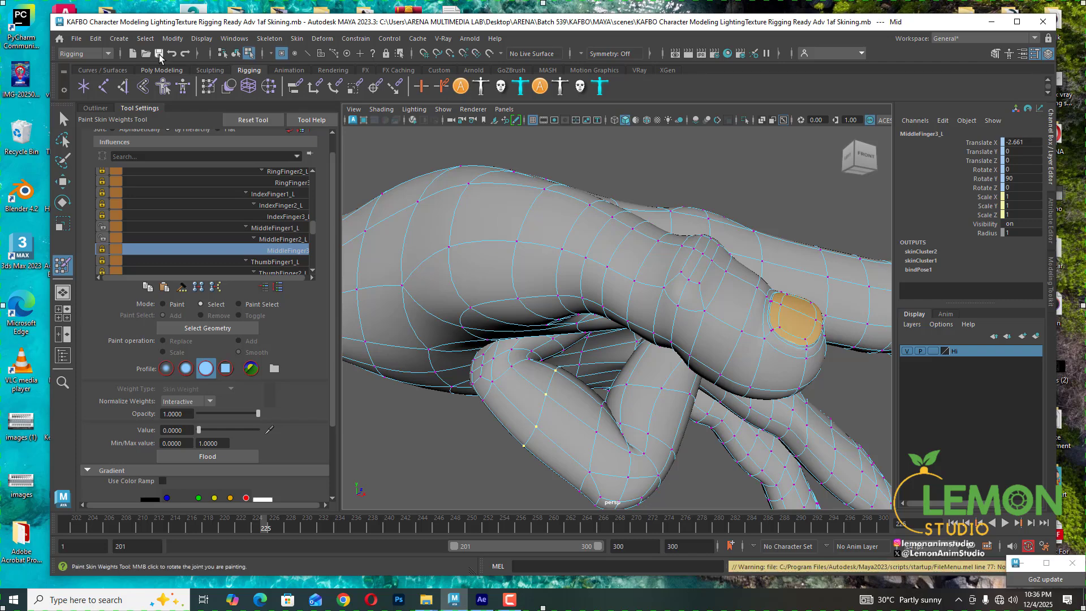
- Select a vertex under the middle finger's bend and try a MiddleFinger2_L weight of about 0.47, then undo it
alt+drag(458, 424, 535, 396)
click(532, 391)
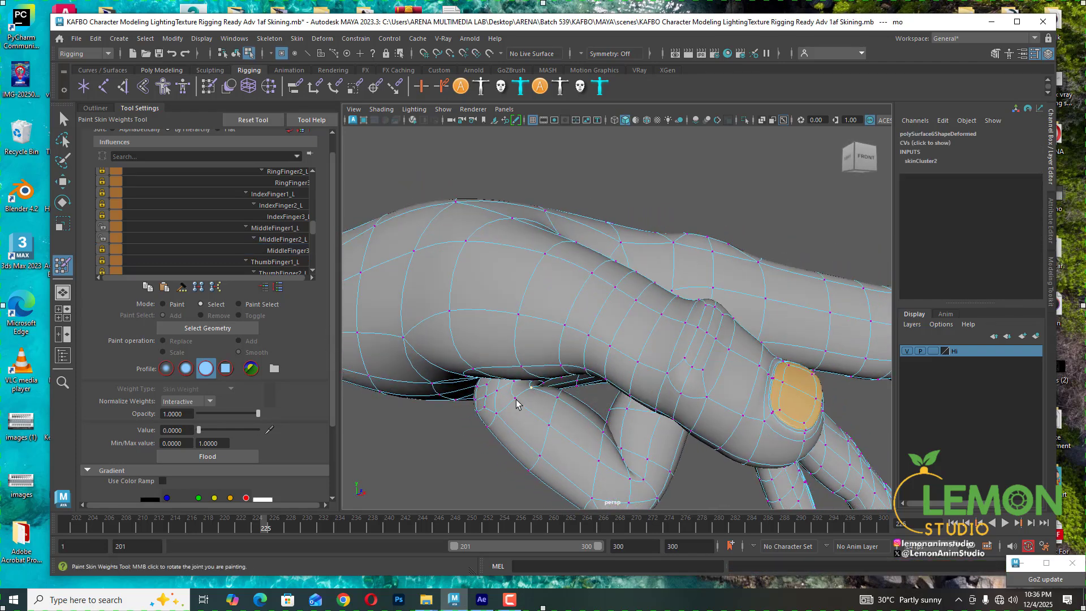
mouse_move(535, 419)
alt+mouse_down()
mouse_move(510, 403)
mouse_move(534, 413)
mouse_move(523, 405)
alt+mouse_up()
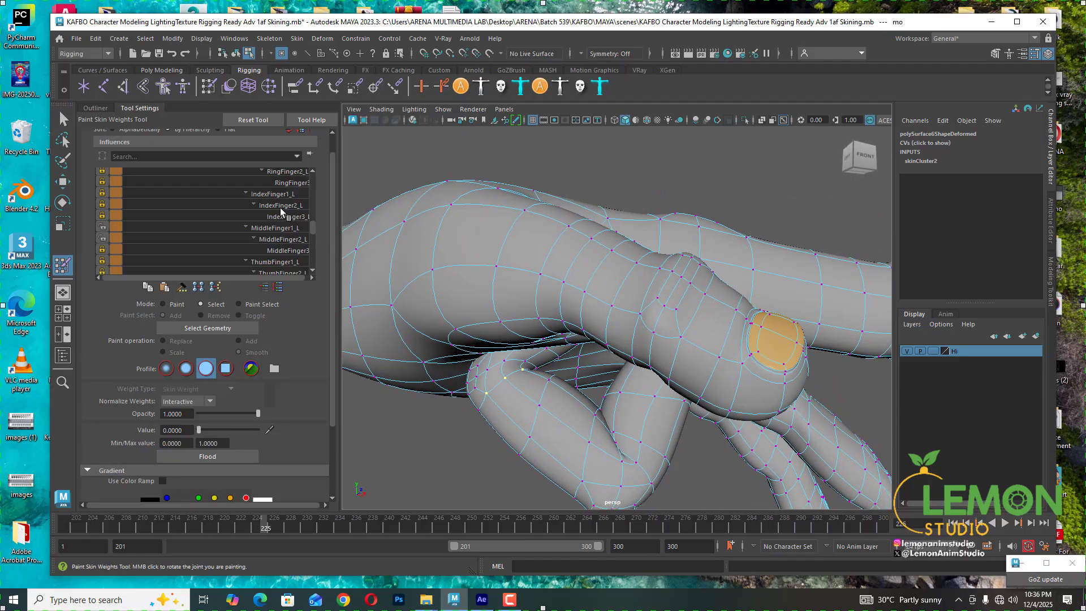
click(281, 238)
click(229, 430)
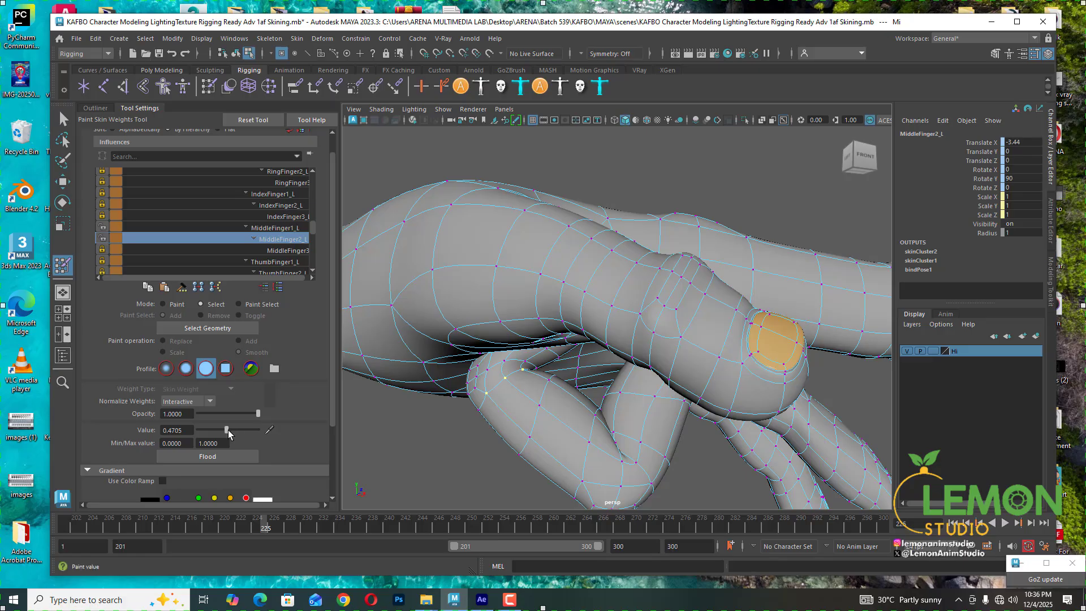
mouse_move(230, 430)
mouse_down()
mouse_move(218, 430)
mouse_move(231, 430)
mouse_up()
key(ctrl+z)
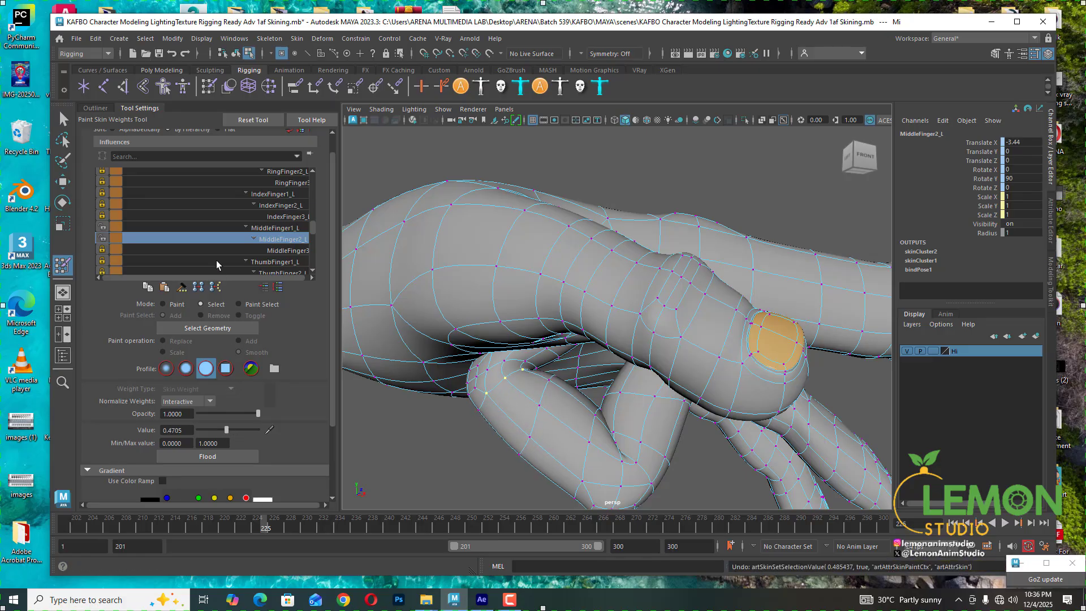
- Unlock MiddleFinger3_L weights and set the selected vertex's MiddleFinger3_L weight to about 0.60
click(102, 228)
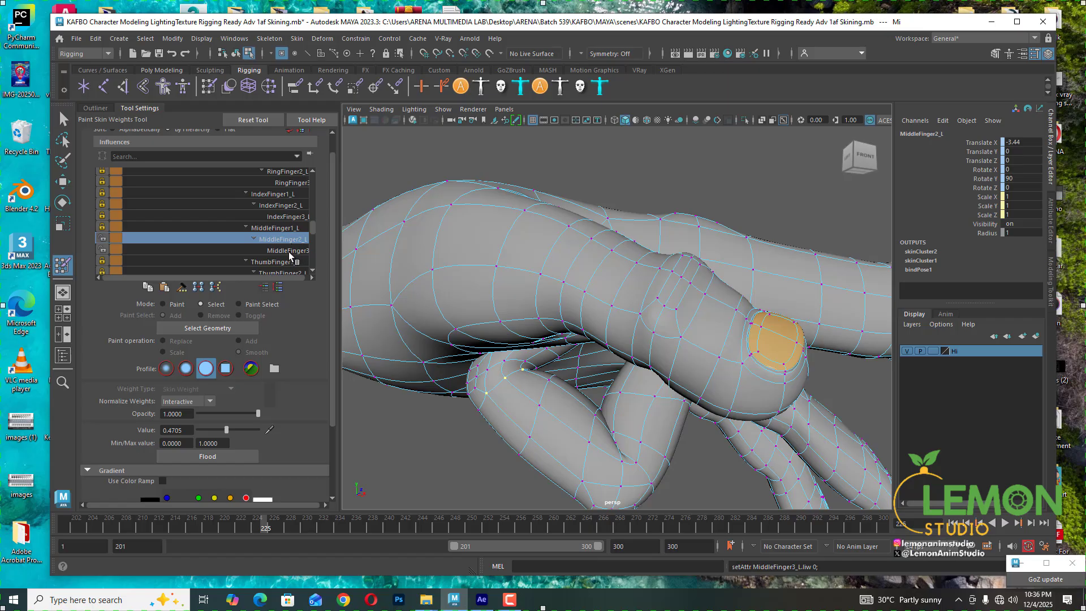
click(288, 252)
drag(224, 430, 233, 427)
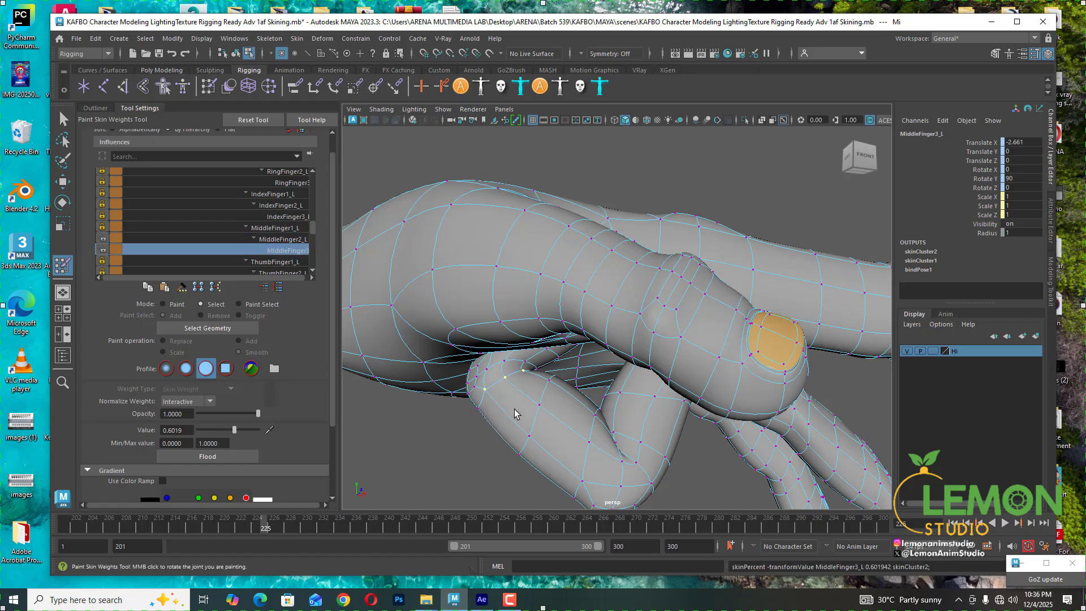
- Select vertices along the middle finger's bend and set MiddleFinger3_L to about 0.43 and MiddleFinger2_L to about 0.17
click(512, 365)
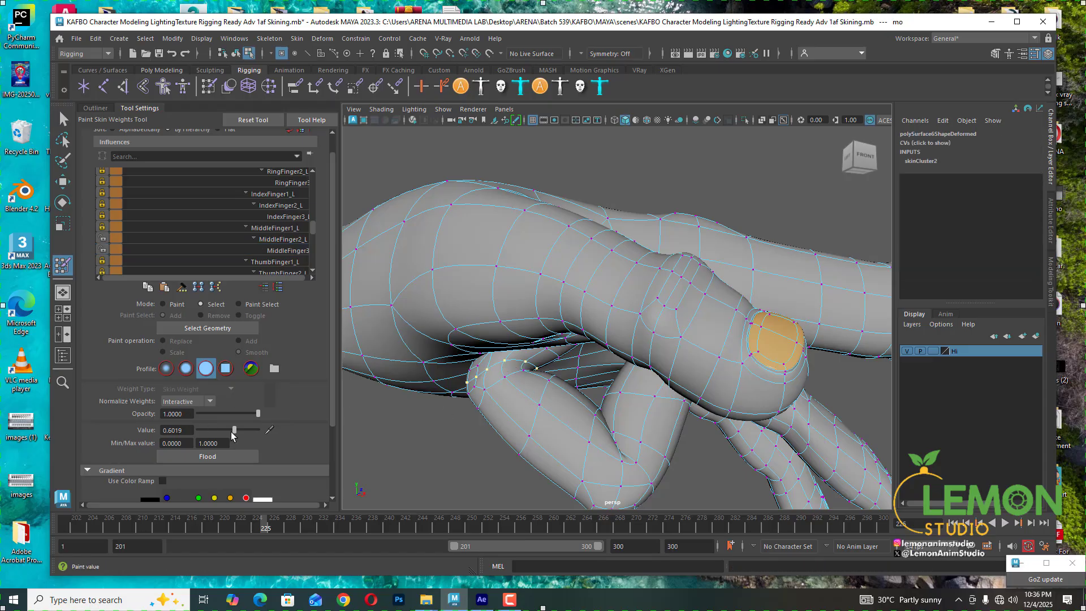
drag(234, 430, 234, 430)
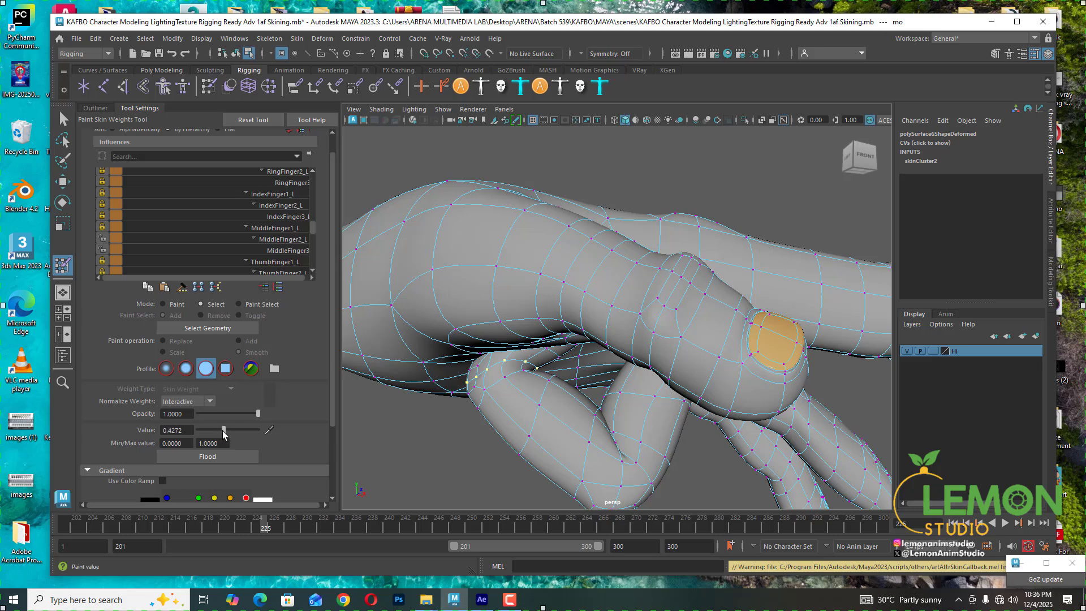
click(281, 239)
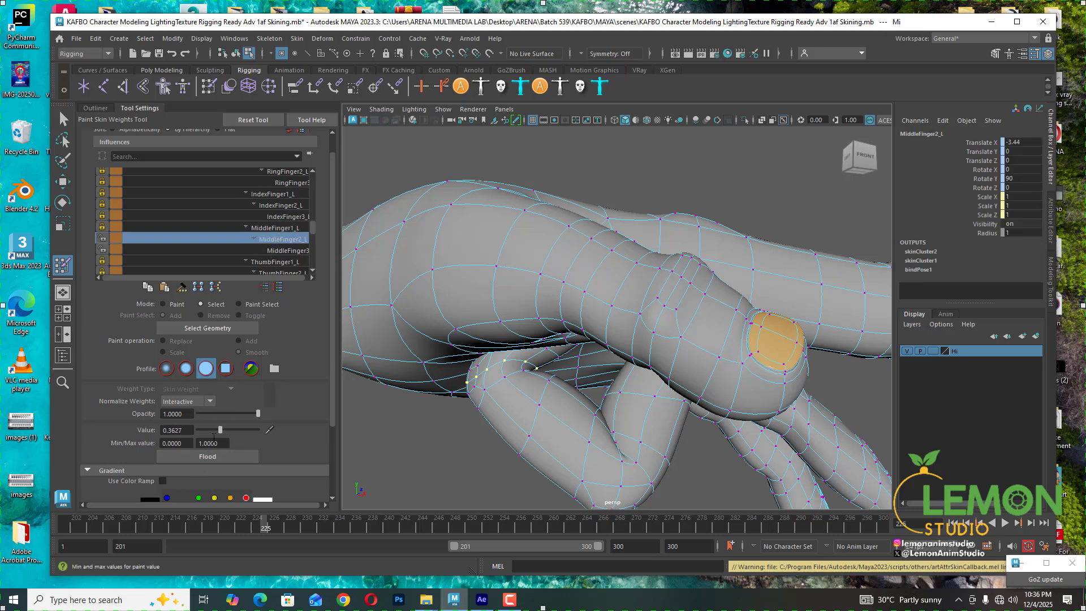
drag(221, 427, 209, 430)
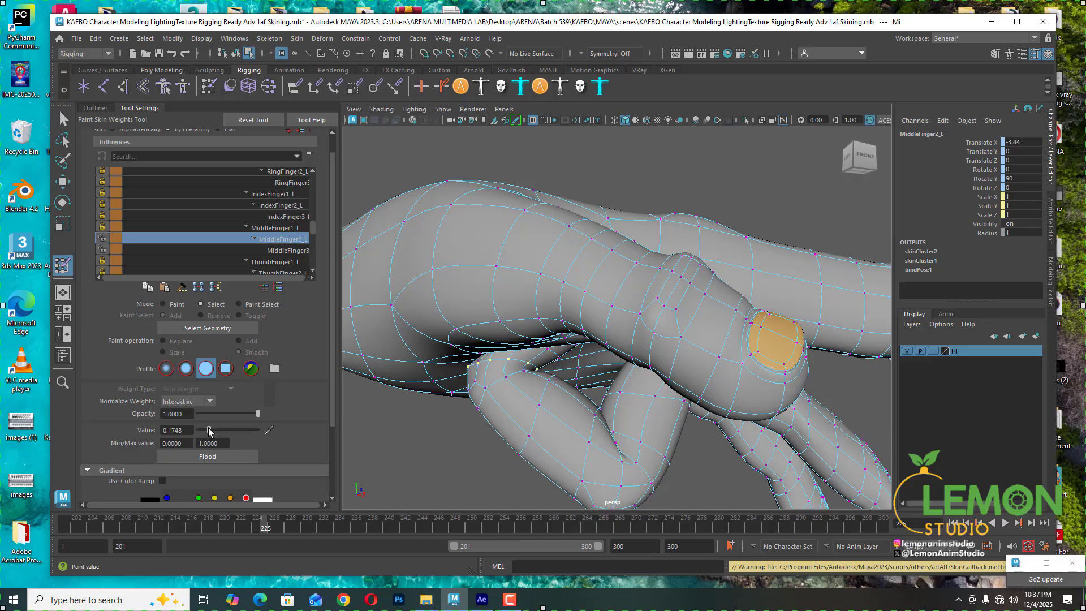
- Move to frame 224 and set the selected vertices' MiddleFinger3_L weight to about 0.55
alt+drag(504, 376, 541, 374)
drag(266, 536, 254, 528)
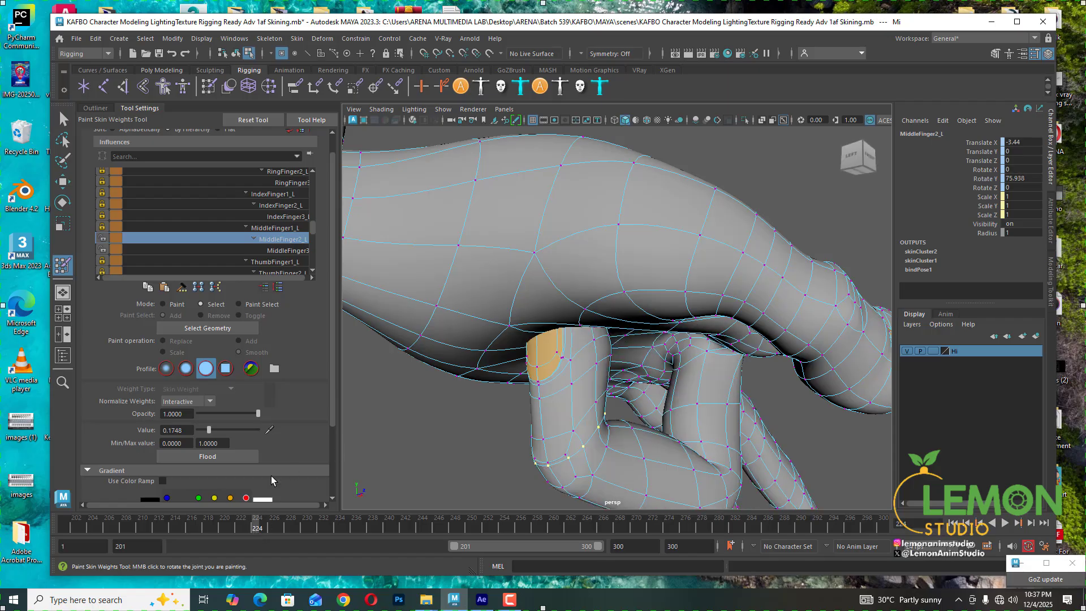
click(284, 251)
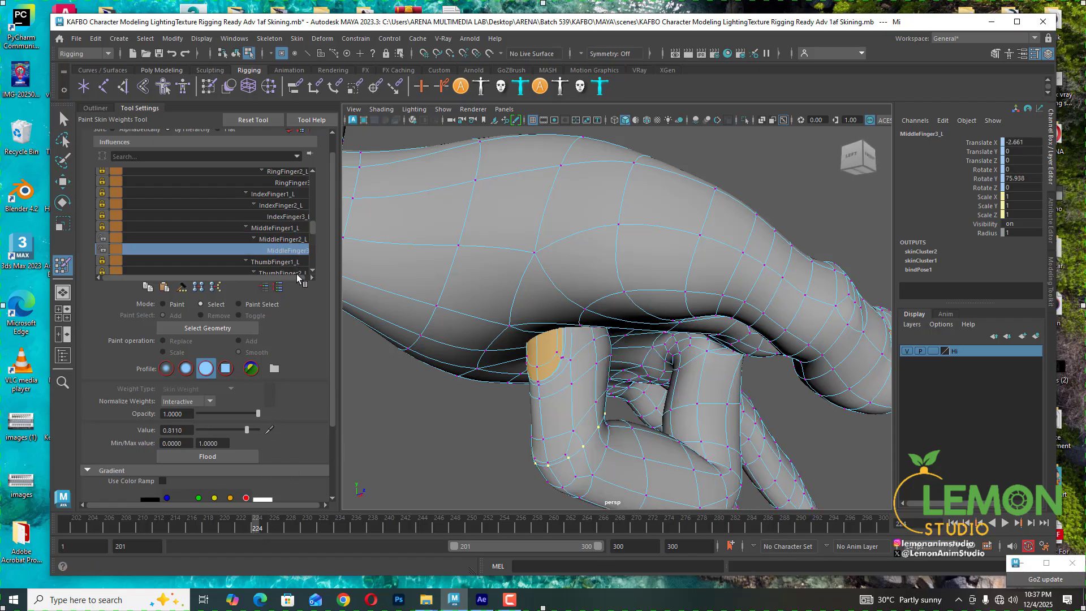
drag(246, 430, 230, 429)
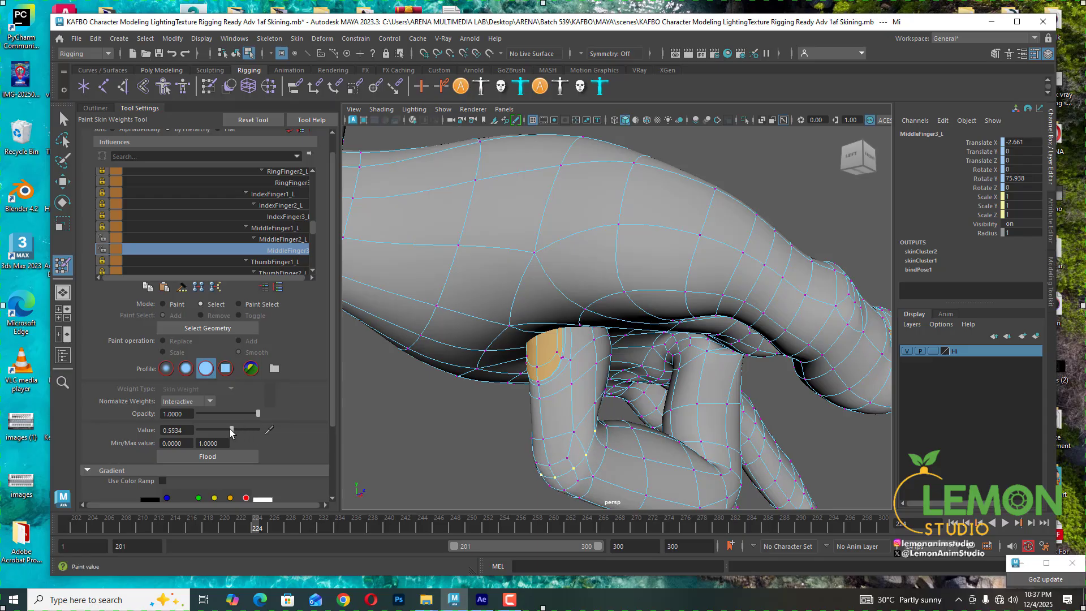
- Select a vertex on the middle finger's lower joint and set its MiddleFinger2_L weight to 0
alt+drag(639, 378, 600, 389)
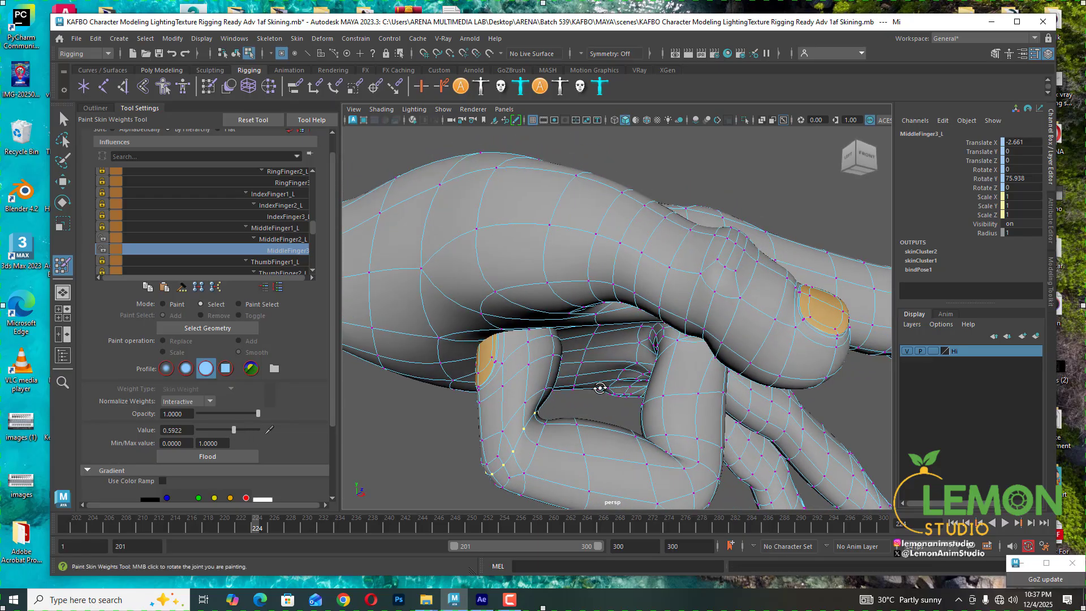
click(502, 433)
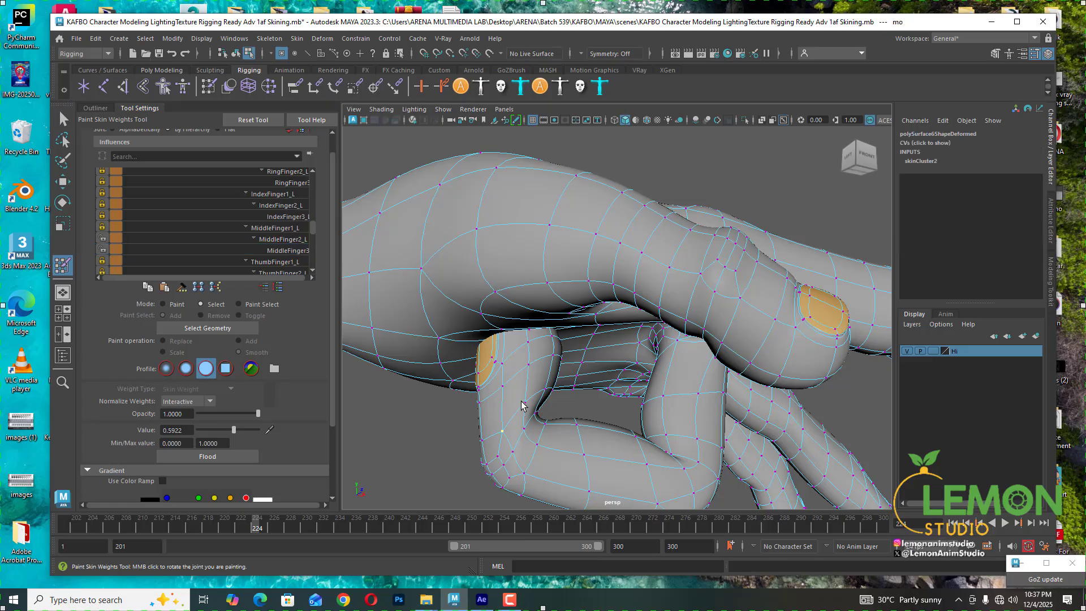
click(283, 238)
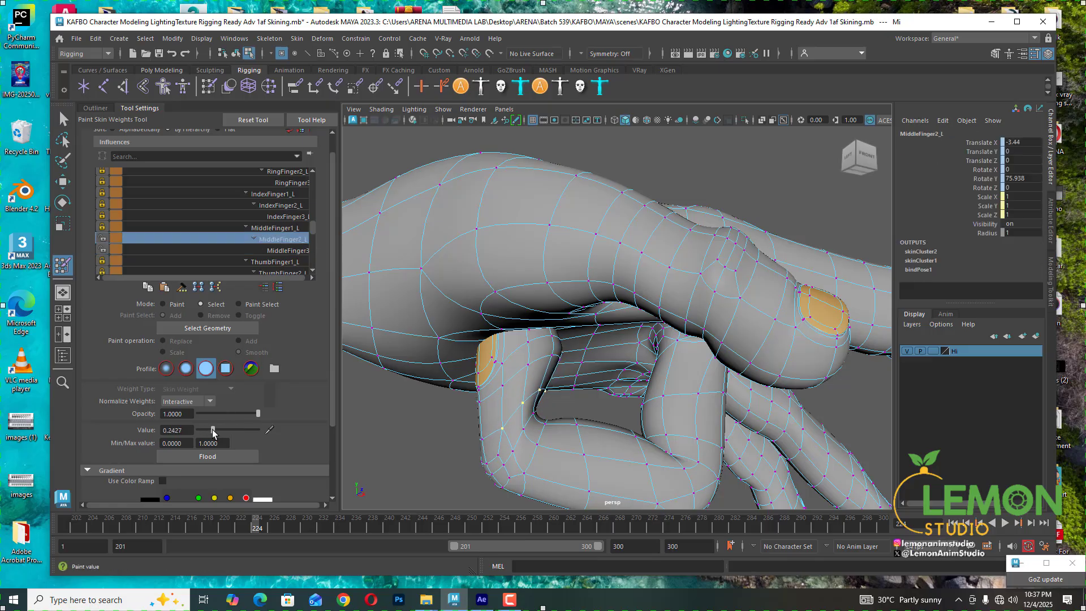
drag(204, 430, 197, 430)
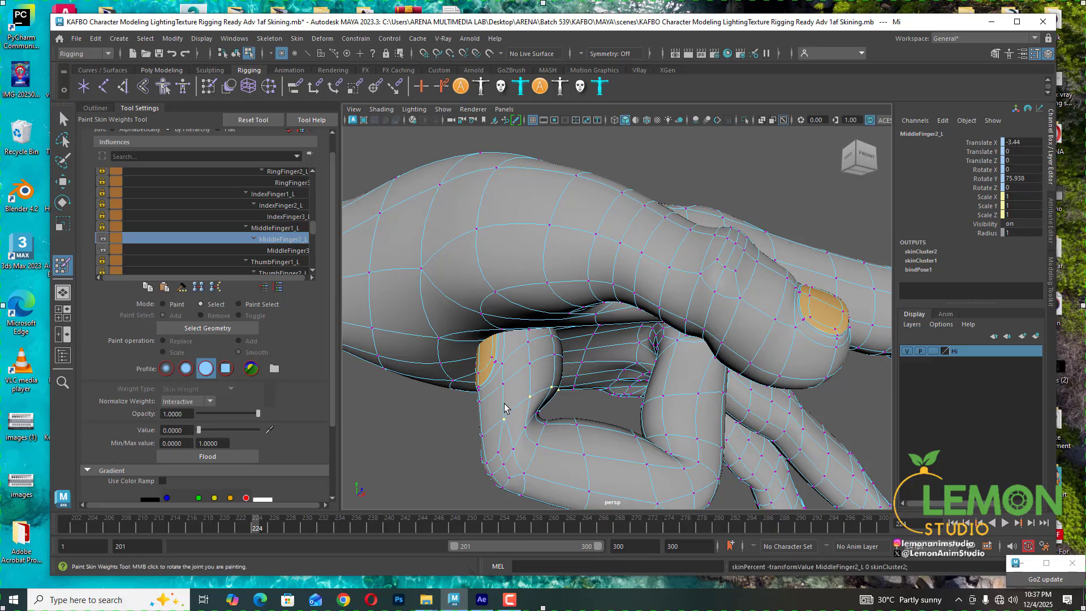
- Select the vertex loop at the middle finger's lower bend and set its MiddleFinger2_L weight to about 0.33
click(526, 429)
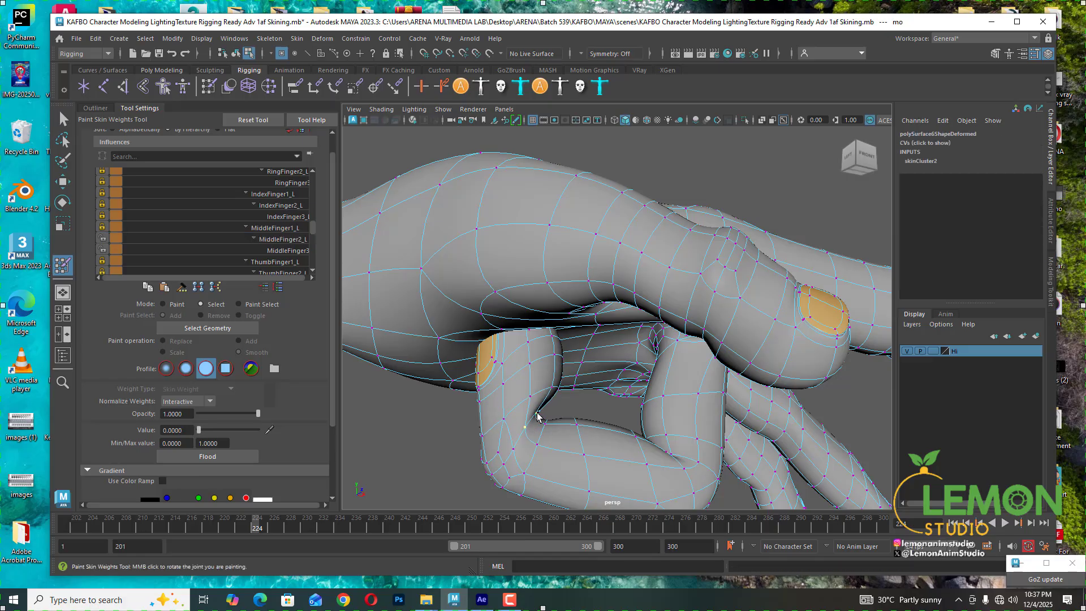
shift+double_click(537, 415)
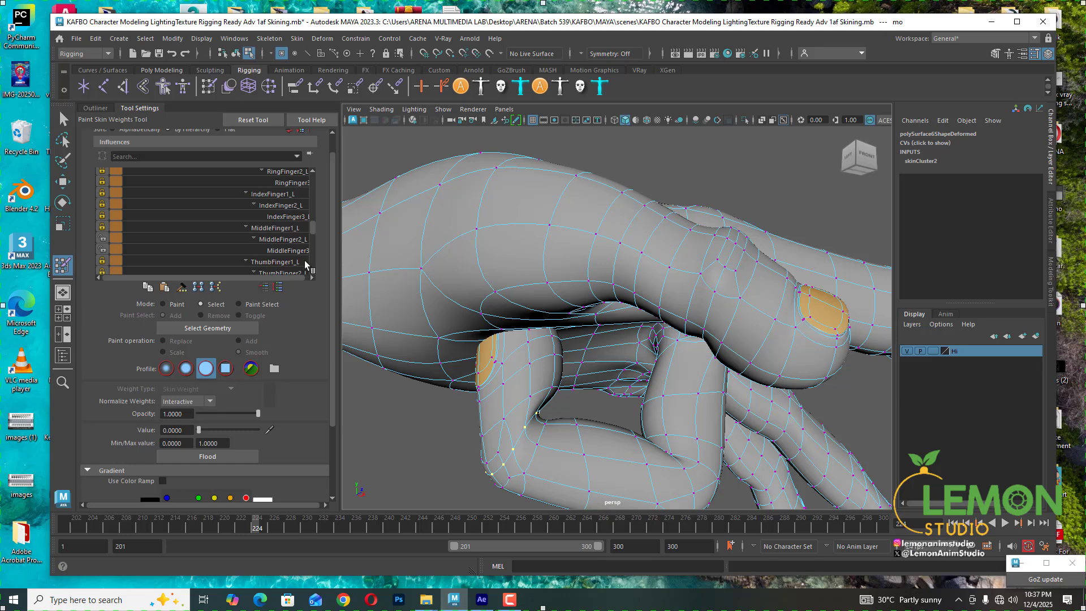
click(283, 240)
drag(221, 430, 218, 430)
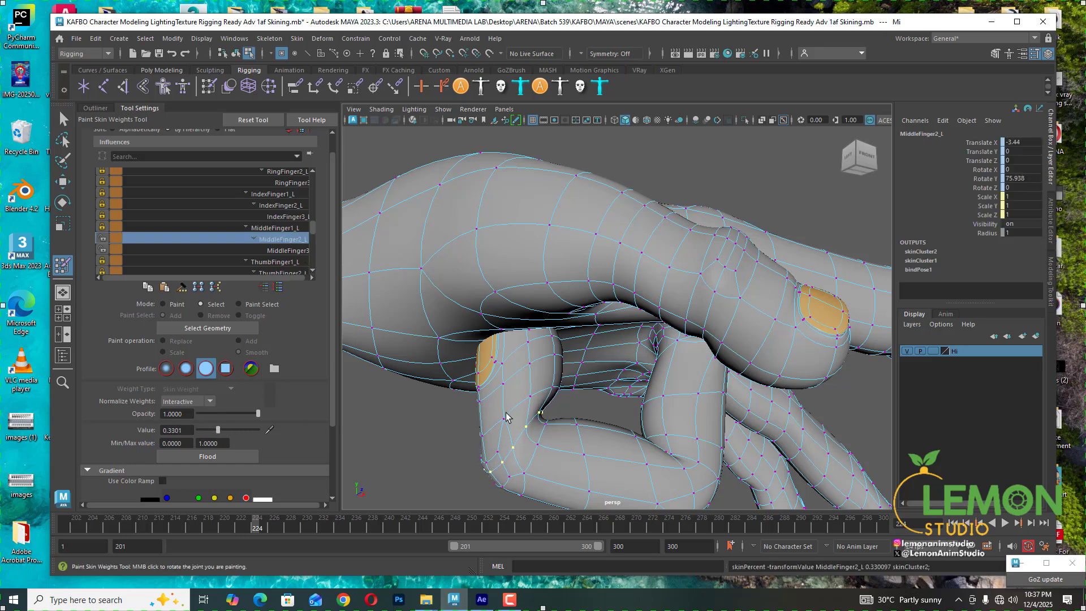
- Select a vertex near the fingertip, flood MiddleFinger2_L in Paint mode, and return to Select mode
click(498, 457)
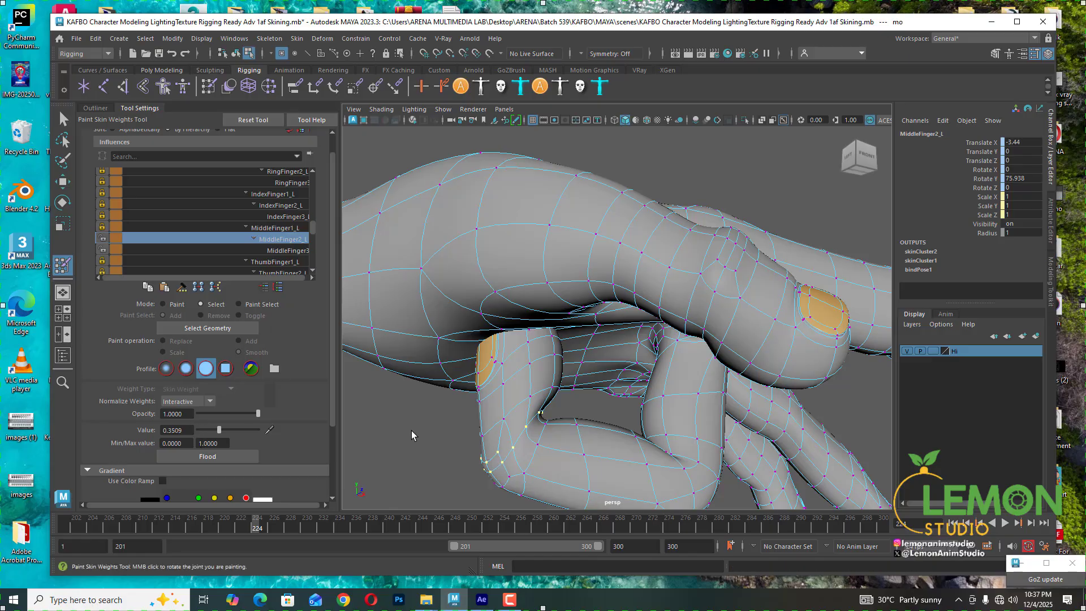
click(172, 303)
click(219, 455)
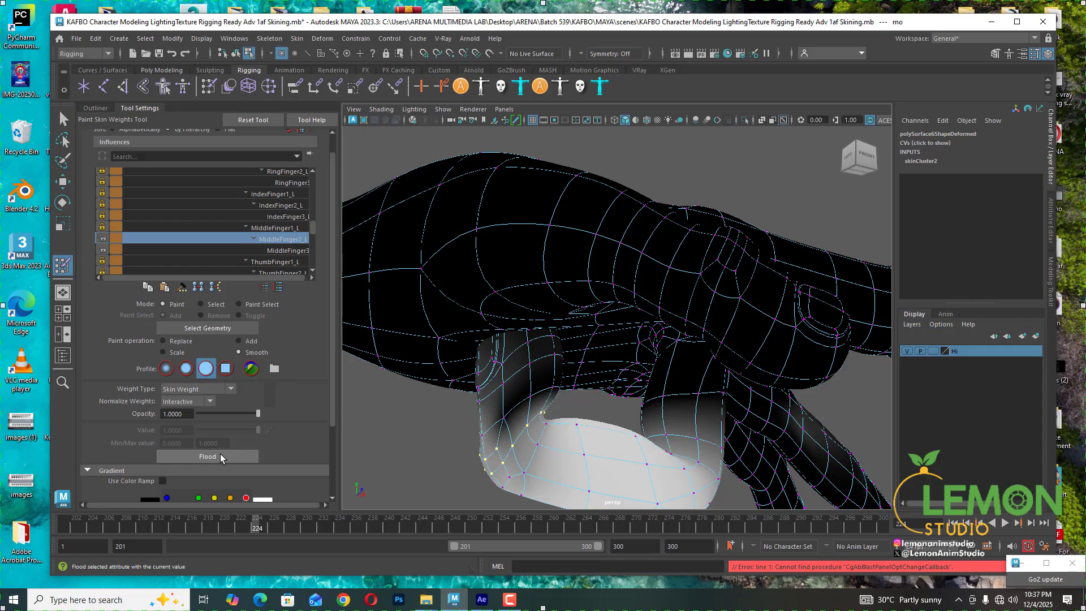
click(221, 455)
click(221, 455)
click(221, 455)
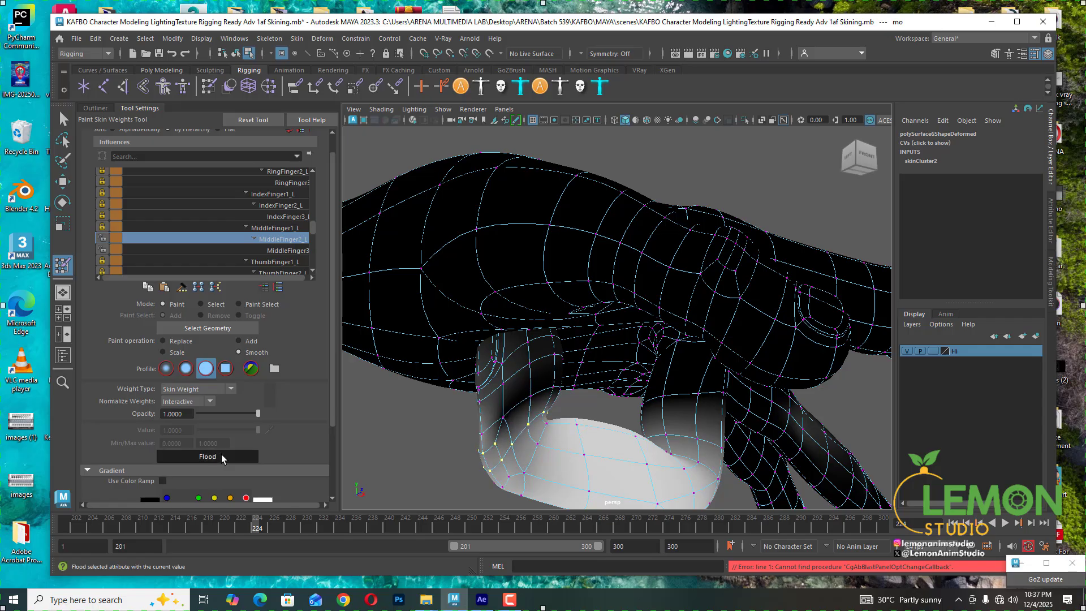
click(222, 454)
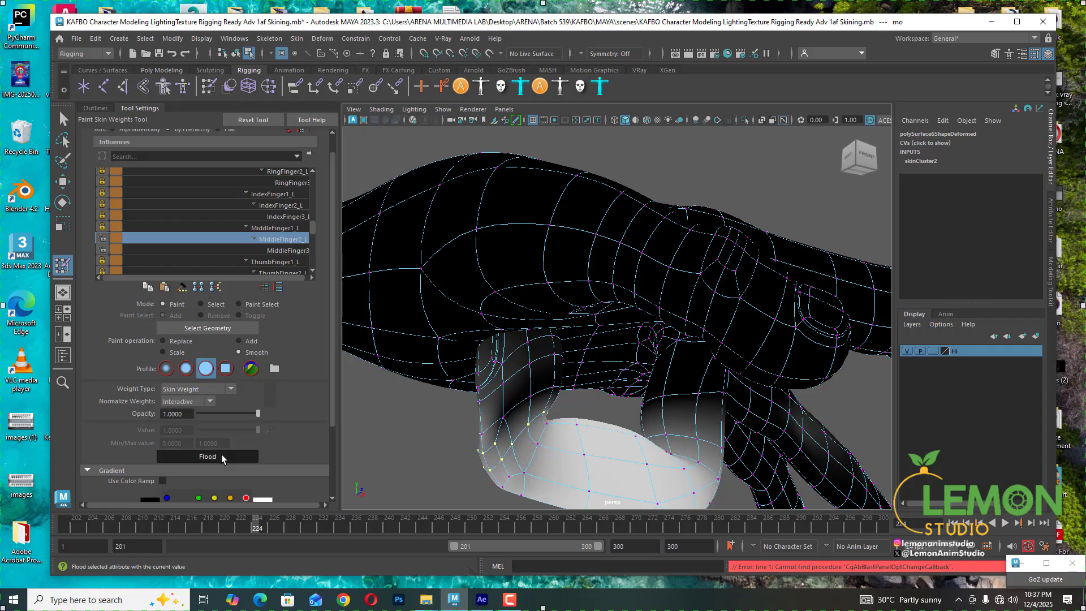
click(201, 304)
- Select vertices at the middle finger's lower bend and set their MiddleFinger2_L weight to 0
click(503, 419)
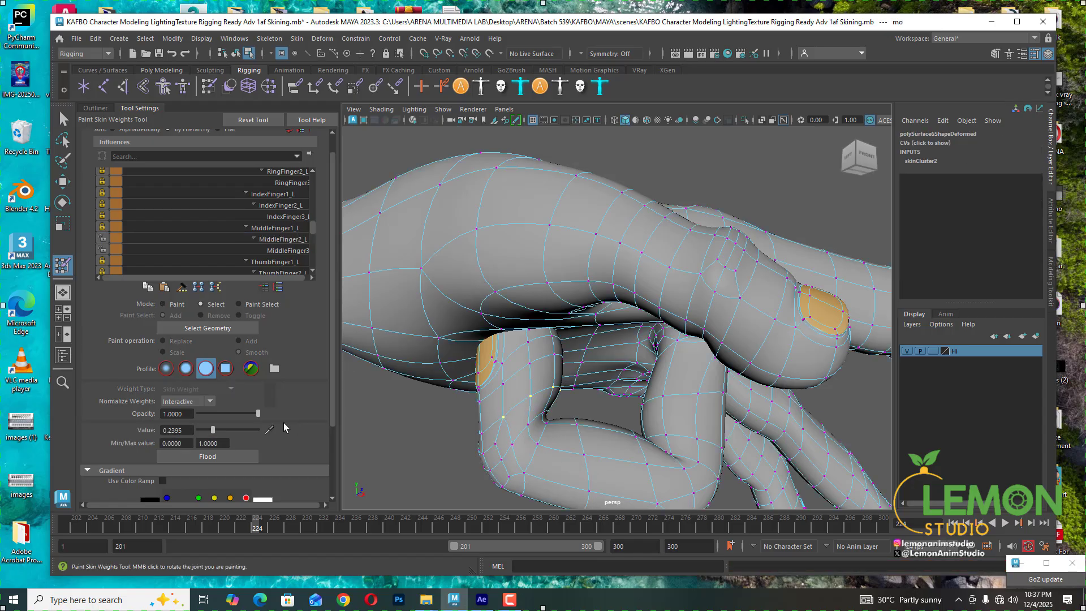
click(279, 251)
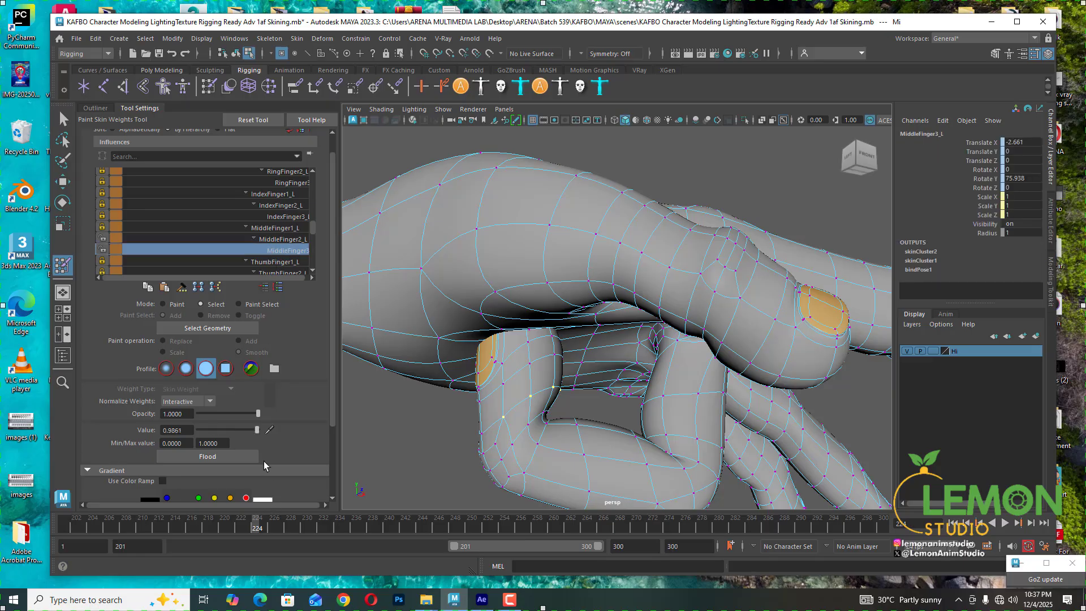
click(283, 242)
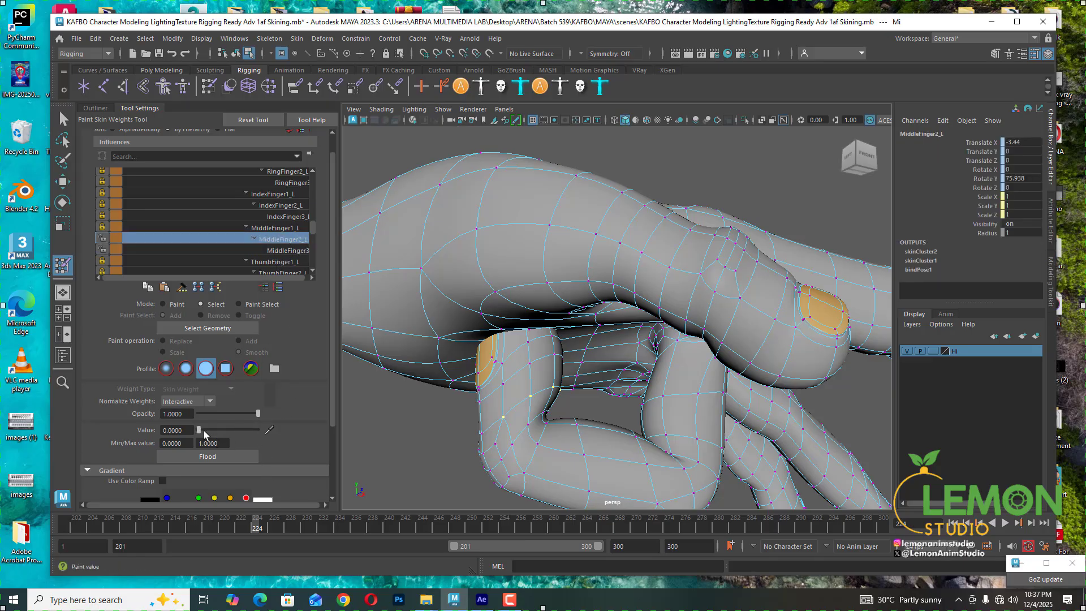
drag(199, 429, 189, 430)
shift+click(483, 433)
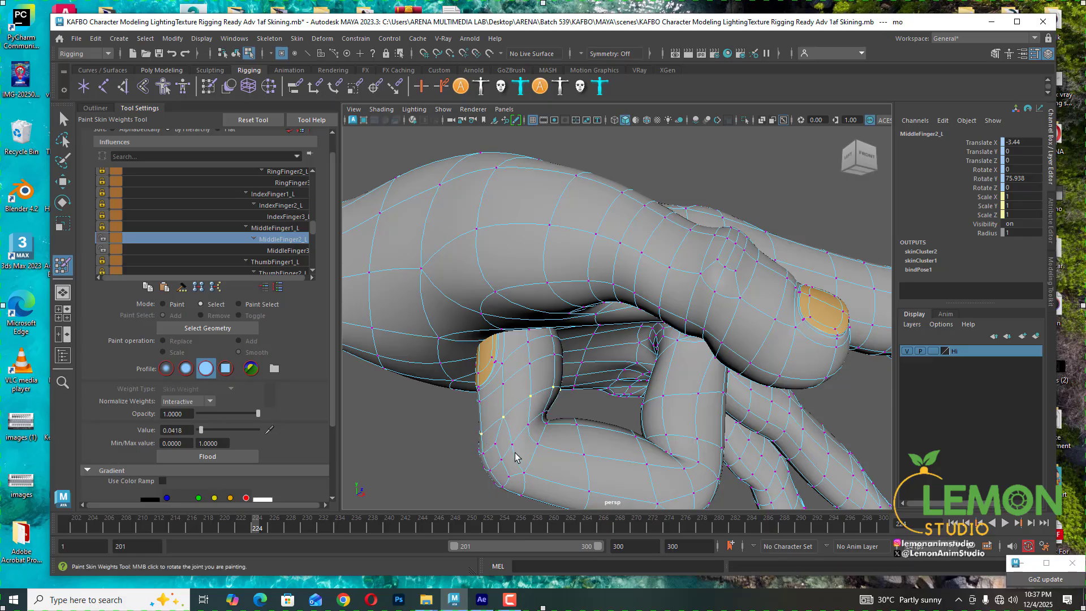
drag(201, 431, 181, 429)
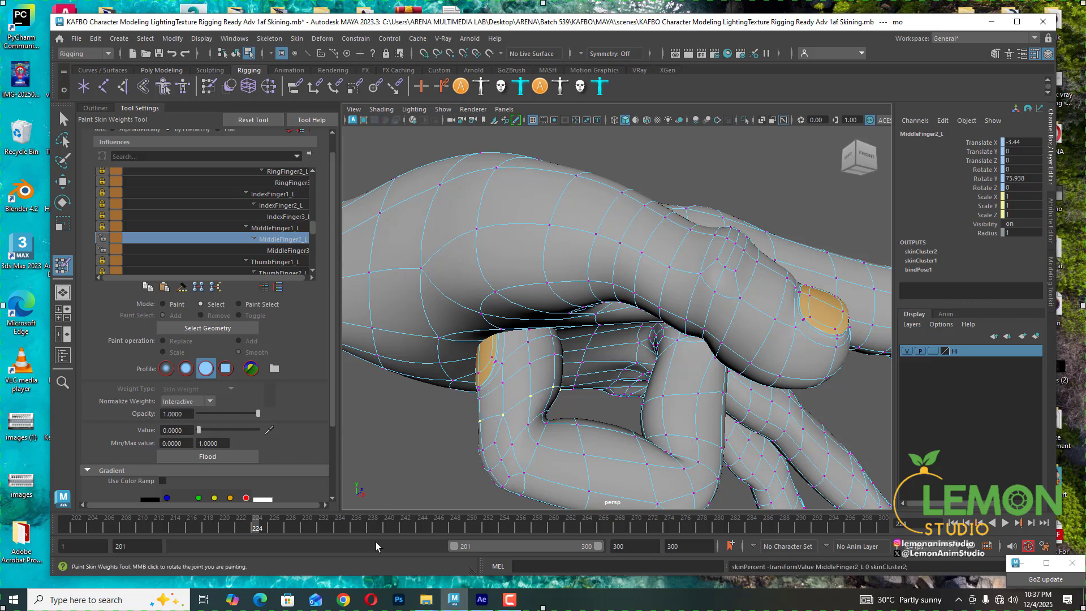
- Lasso-select vertices on the middle fingertip's underside and, at frame 224, set their MiddleFinger3_L weight to 1
drag(256, 529, 248, 524)
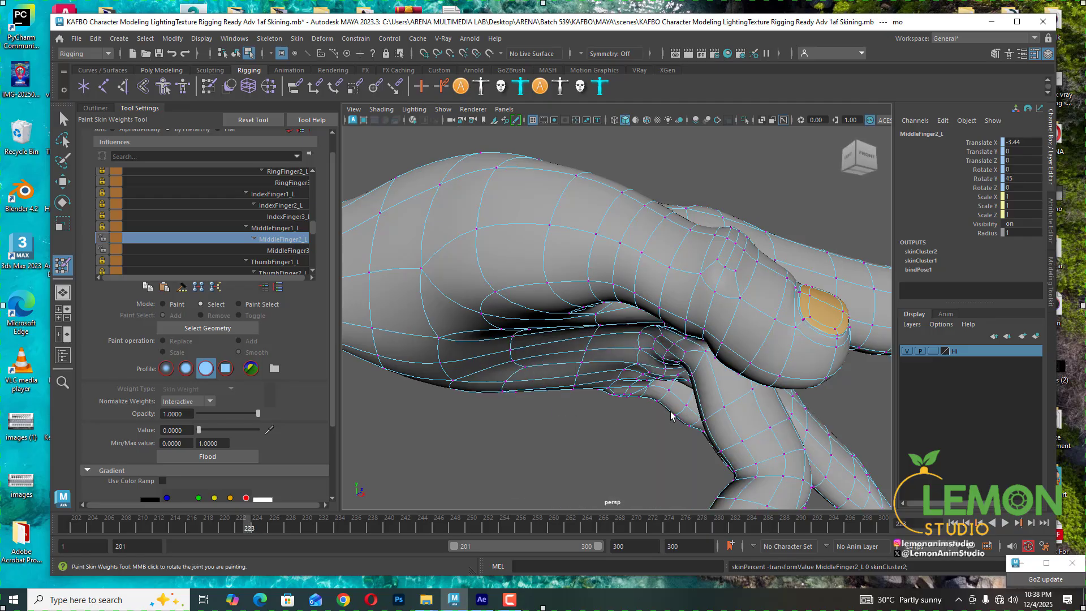
alt+middle_drag(672, 413, 595, 339)
mouse_move(596, 342)
alt+mouse_down()
mouse_move(575, 400)
mouse_move(627, 334)
mouse_move(599, 354)
alt+mouse_up()
click(63, 140)
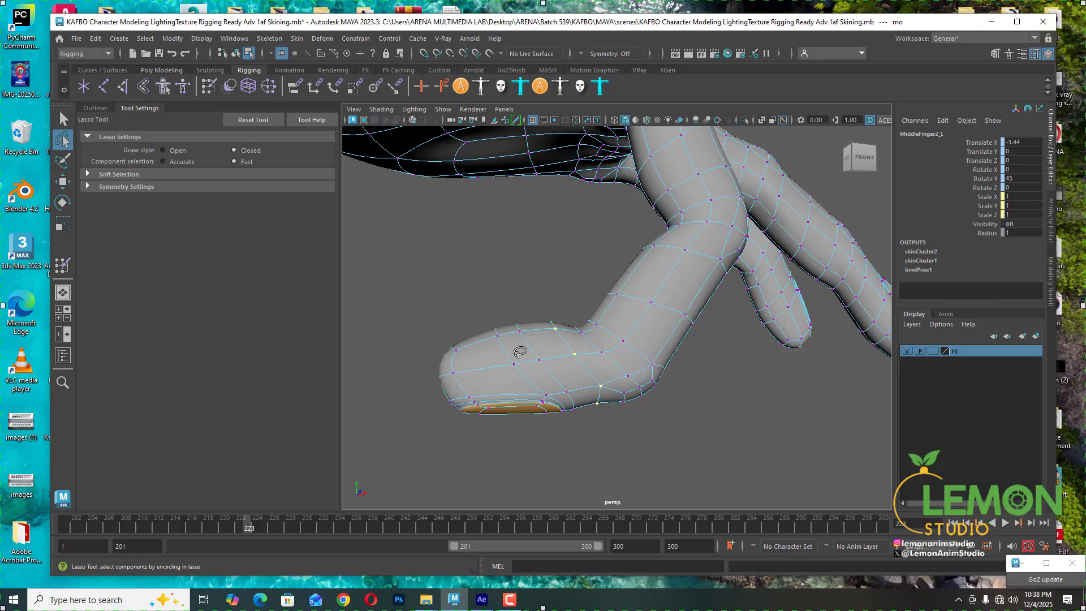
mouse_move(586, 420)
mouse_down()
mouse_move(584, 397)
mouse_move(546, 342)
mouse_move(457, 303)
mouse_move(422, 481)
mouse_move(492, 478)
mouse_up()
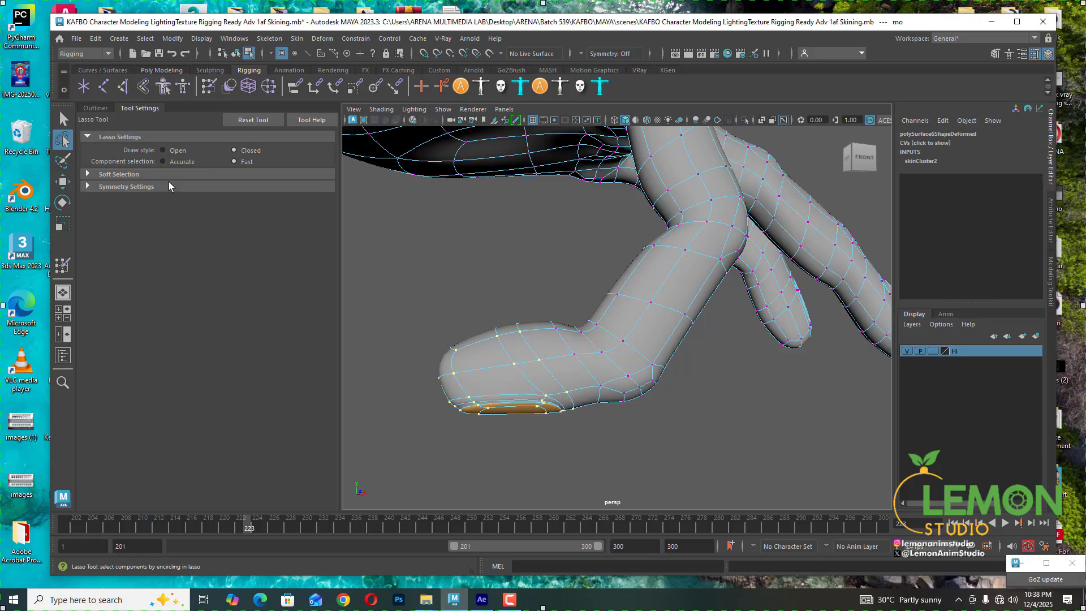
click(63, 119)
mouse_move(516, 310)
alt+mouse_down()
mouse_move(605, 335)
mouse_move(616, 328)
mouse_move(521, 277)
mouse_move(513, 306)
alt+mouse_up()
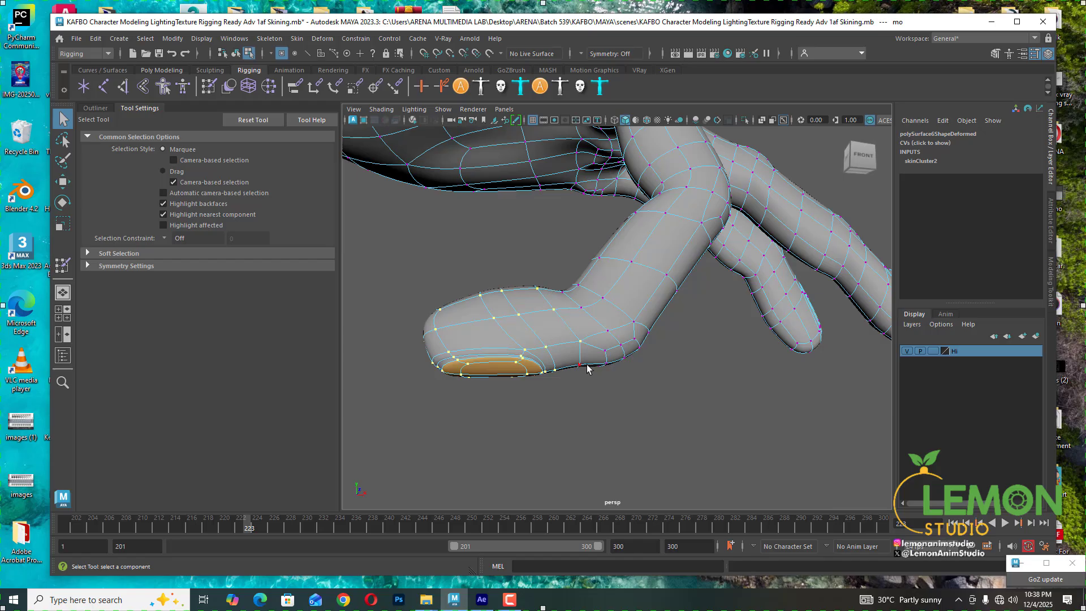
click(63, 265)
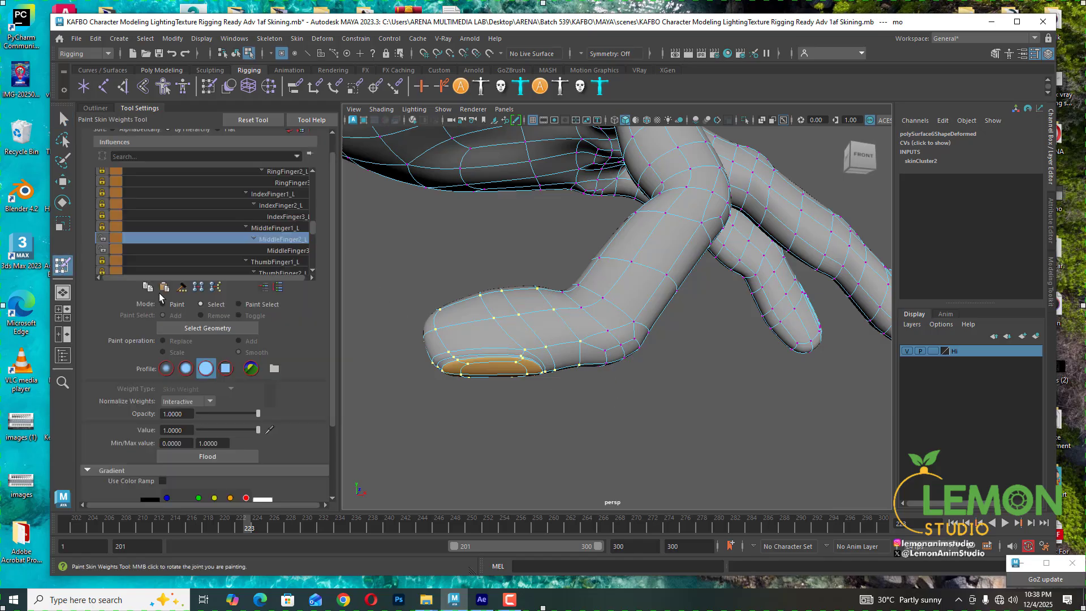
drag(250, 527, 256, 527)
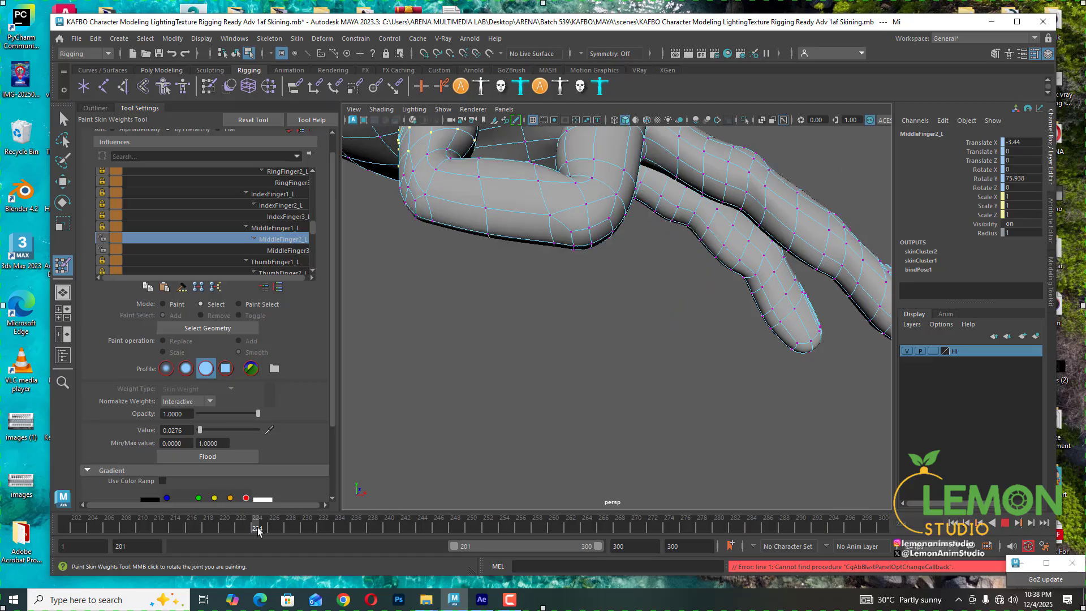
alt+middle_drag(487, 276, 486, 355)
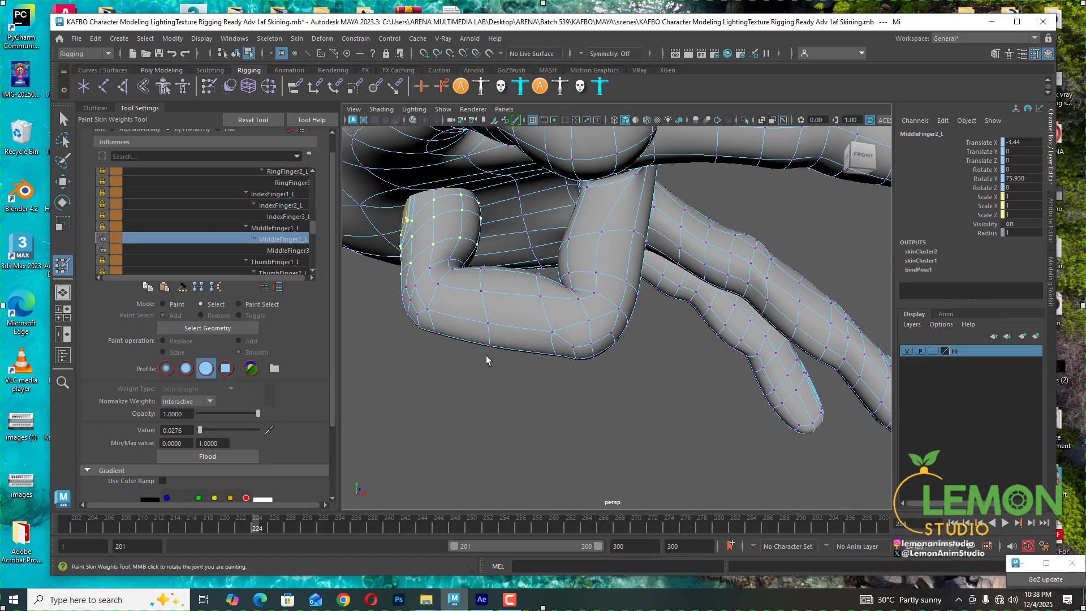
click(281, 250)
drag(255, 431, 286, 419)
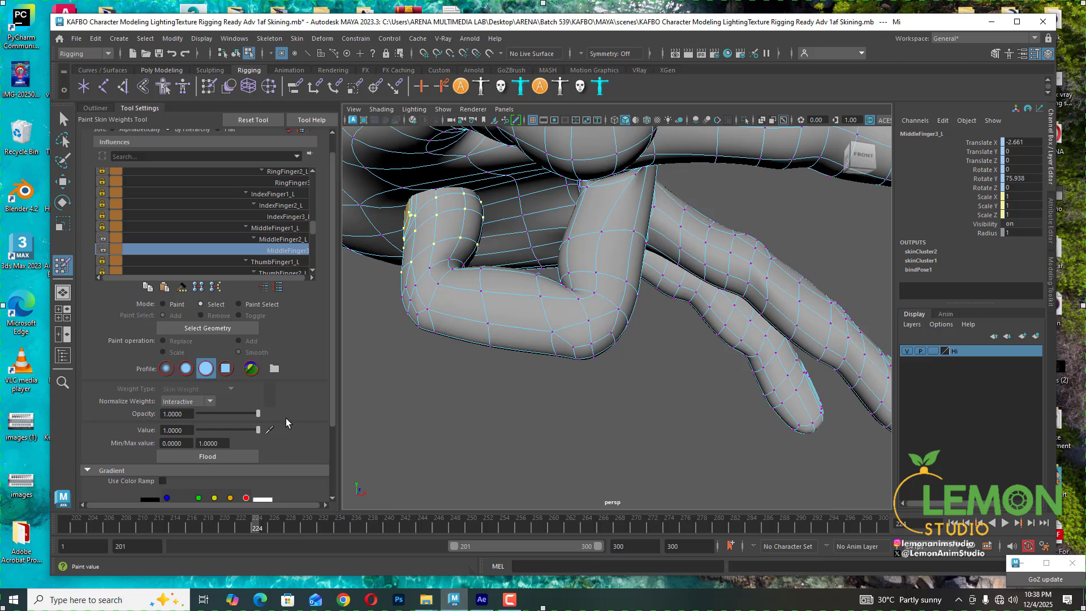
- Set the selected vertices' IndexFinger3_L weight to 0
click(286, 240)
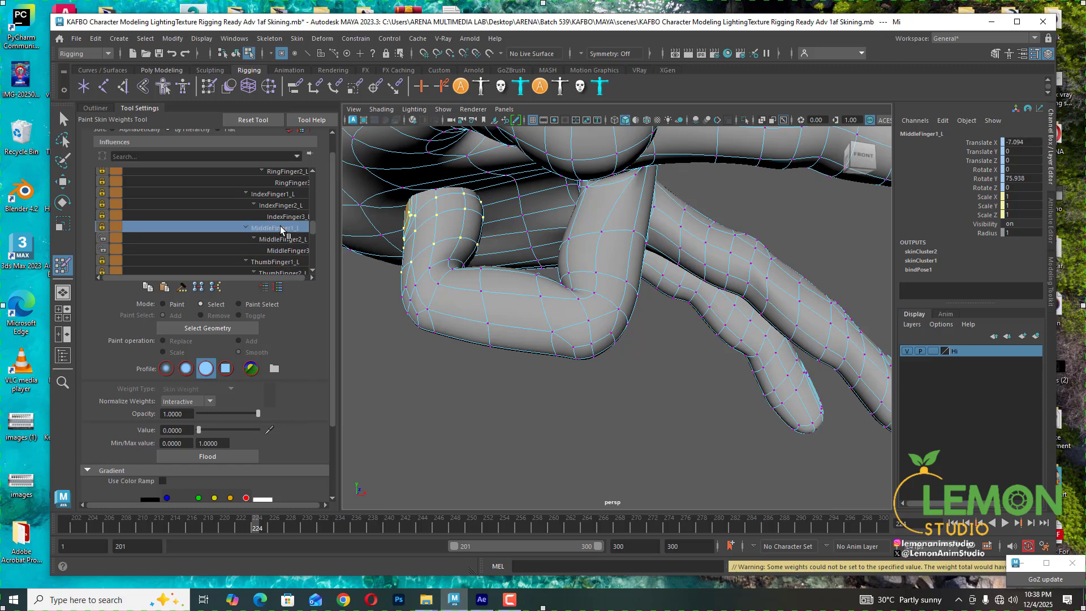
click(280, 228)
click(282, 217)
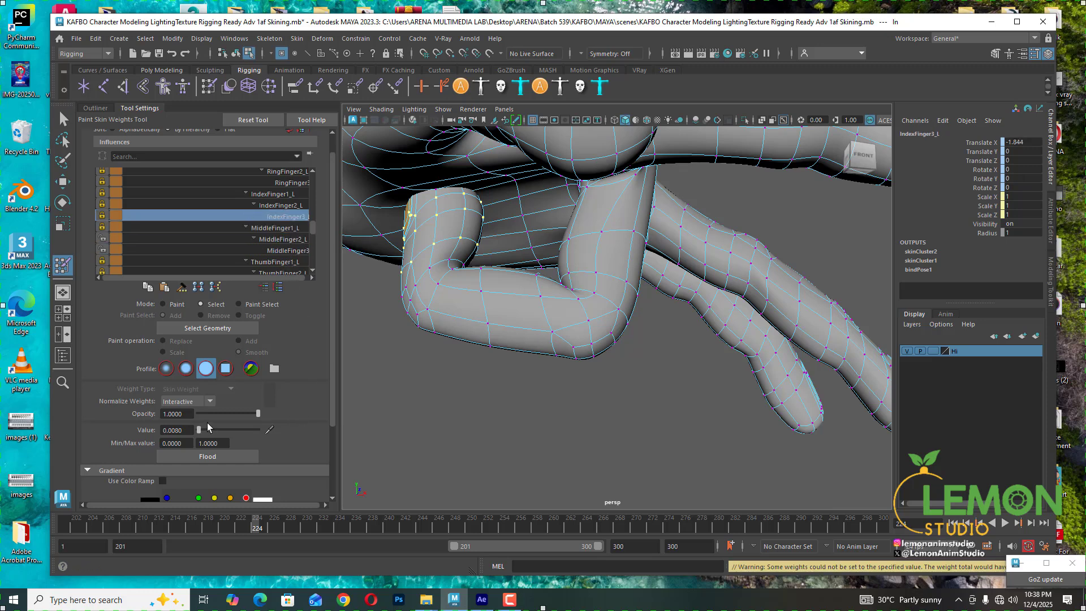
drag(199, 430, 181, 431)
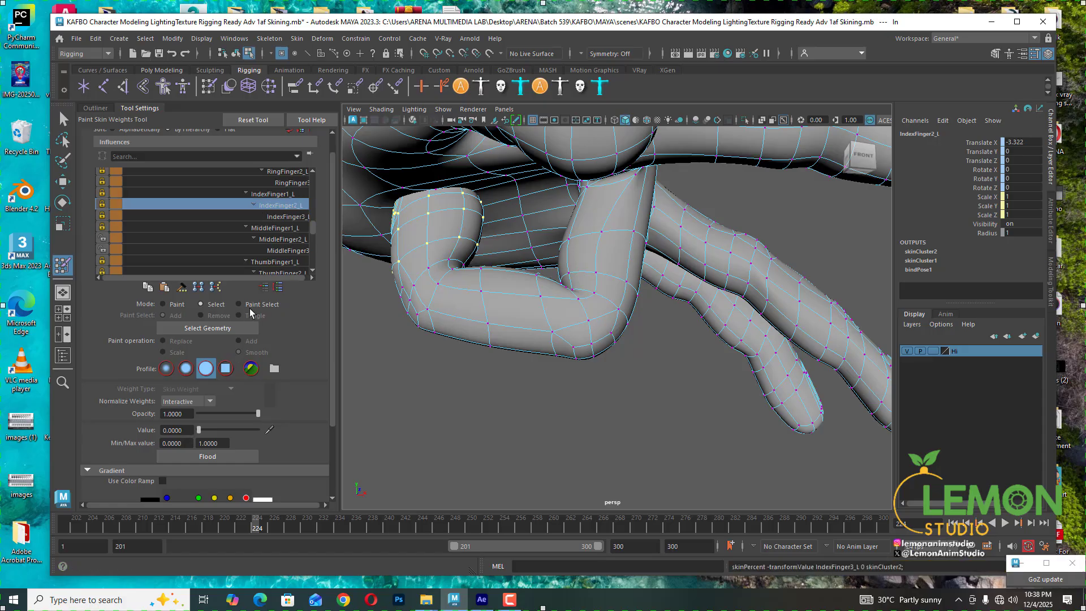
click(280, 196)
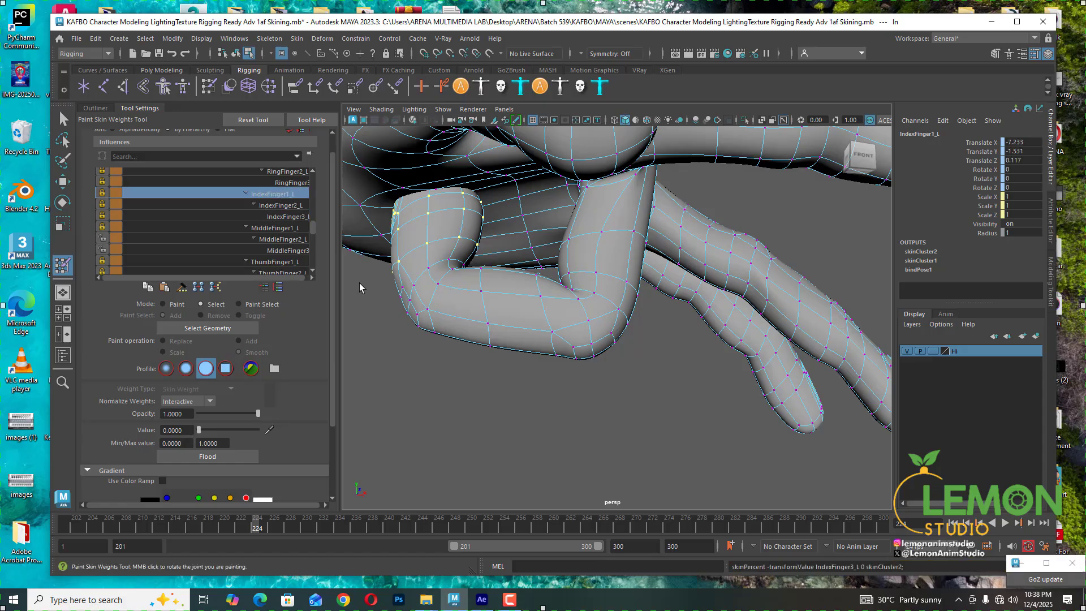
- Select a vertex at the middle finger's lower joint and set its MiddleFinger3_L weight to 1
click(447, 262)
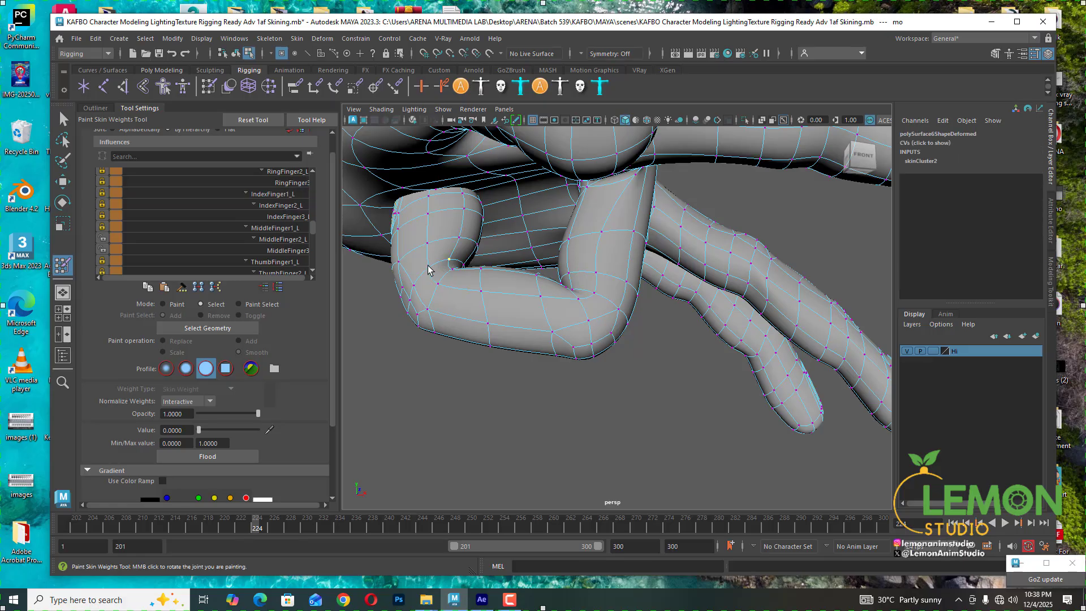
alt+drag(440, 275, 443, 323)
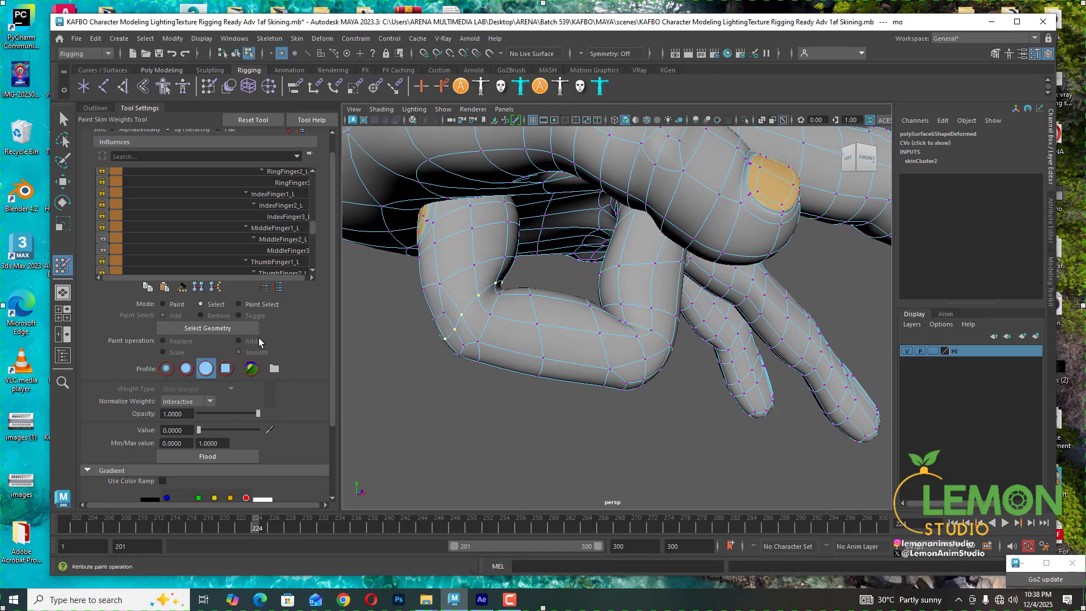
click(280, 238)
mouse_move(199, 430)
mouse_down()
mouse_move(214, 430)
mouse_move(198, 431)
mouse_up()
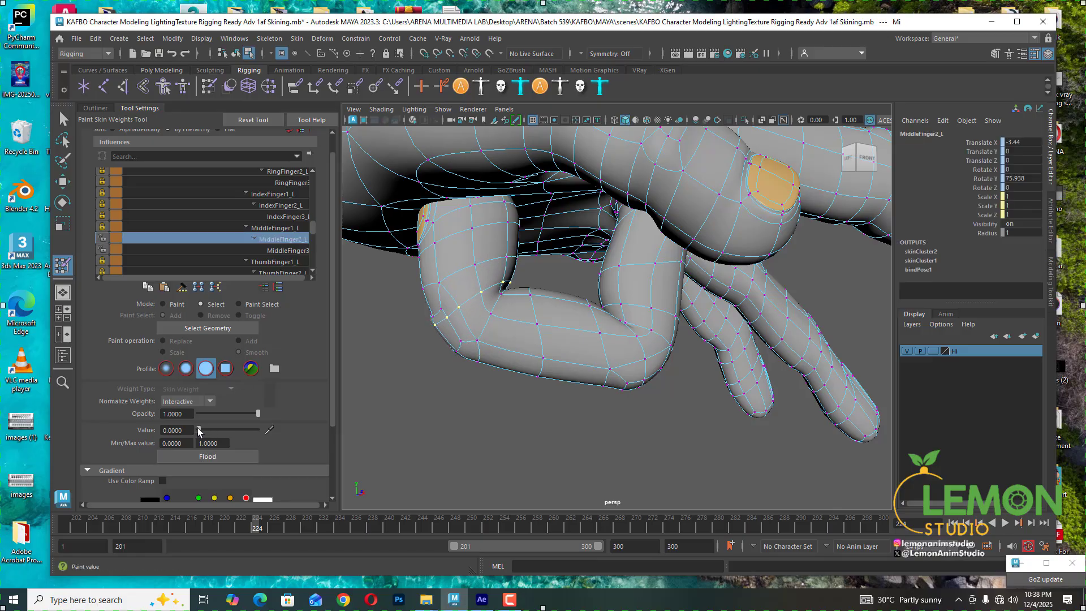
click(438, 316)
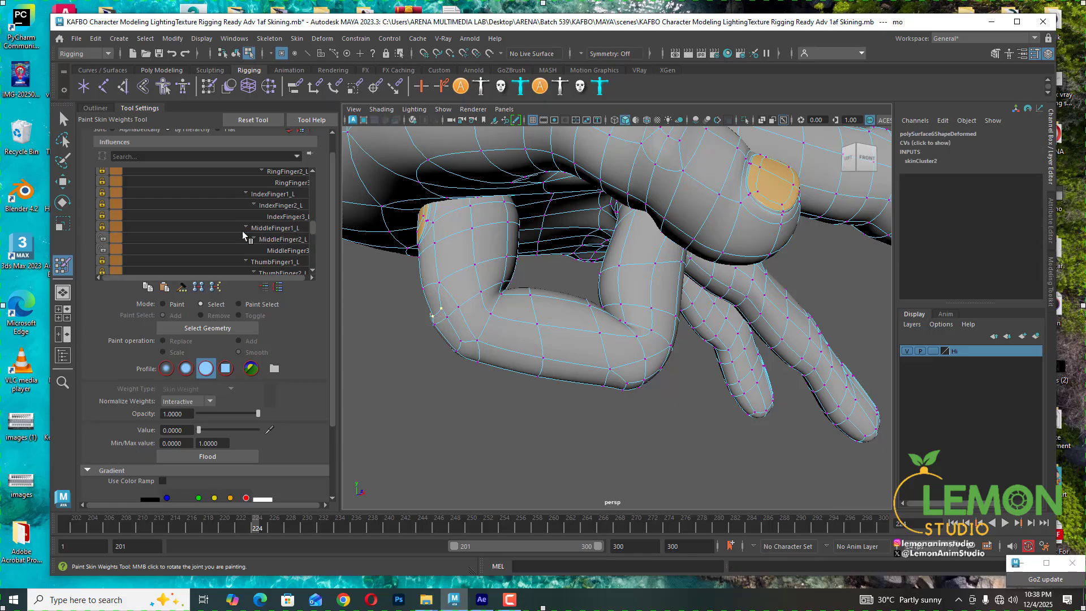
click(289, 251)
drag(246, 430, 259, 430)
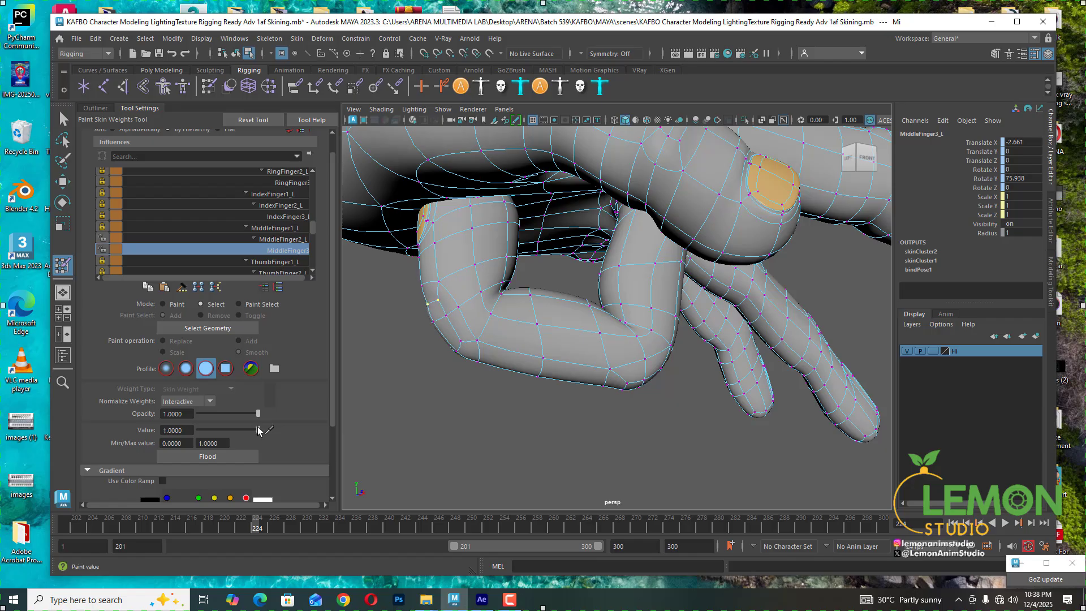
- Select another vertex on the middle finger's bend, set its MiddleFinger2_L weight to 0 and MiddleFinger3_L weight to 1
alt+drag(521, 347, 491, 331)
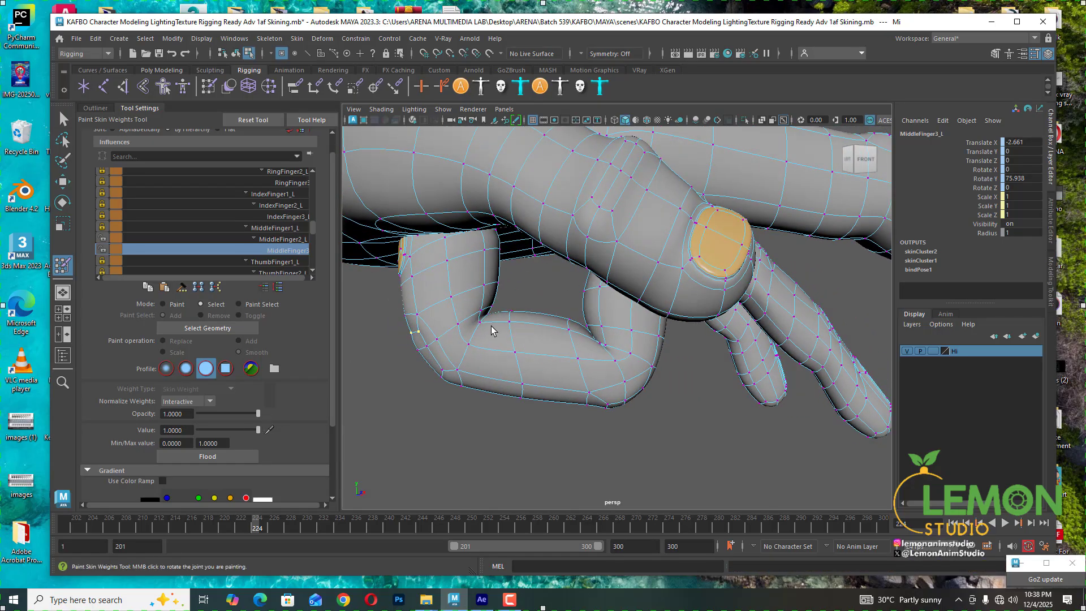
click(481, 323)
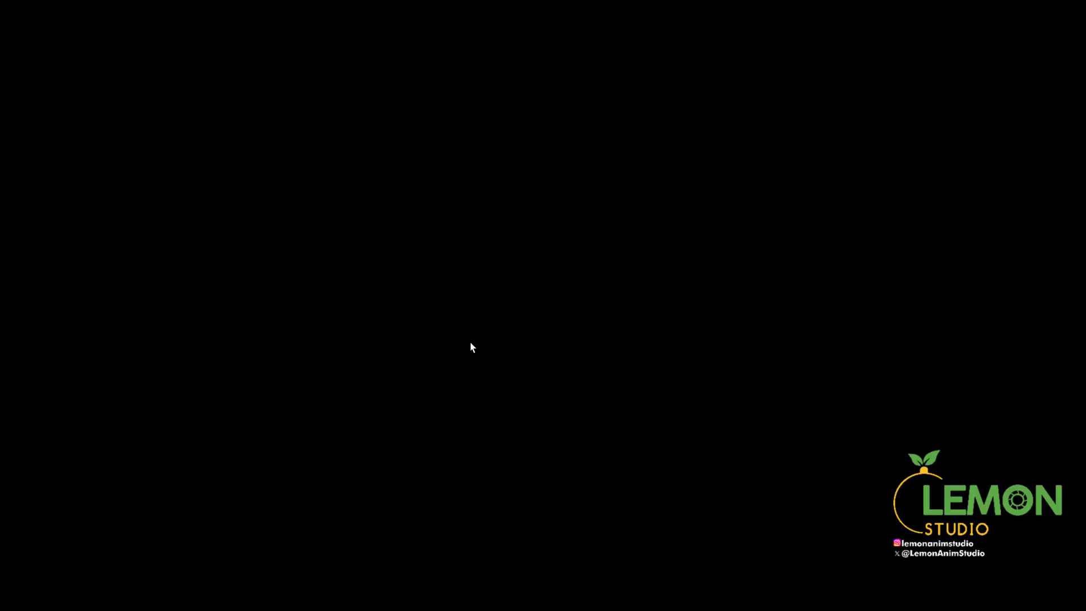
shift+click(457, 370)
mouse_move(553, 392)
alt+mouse_down()
mouse_move(453, 369)
mouse_move(601, 374)
alt+mouse_up()
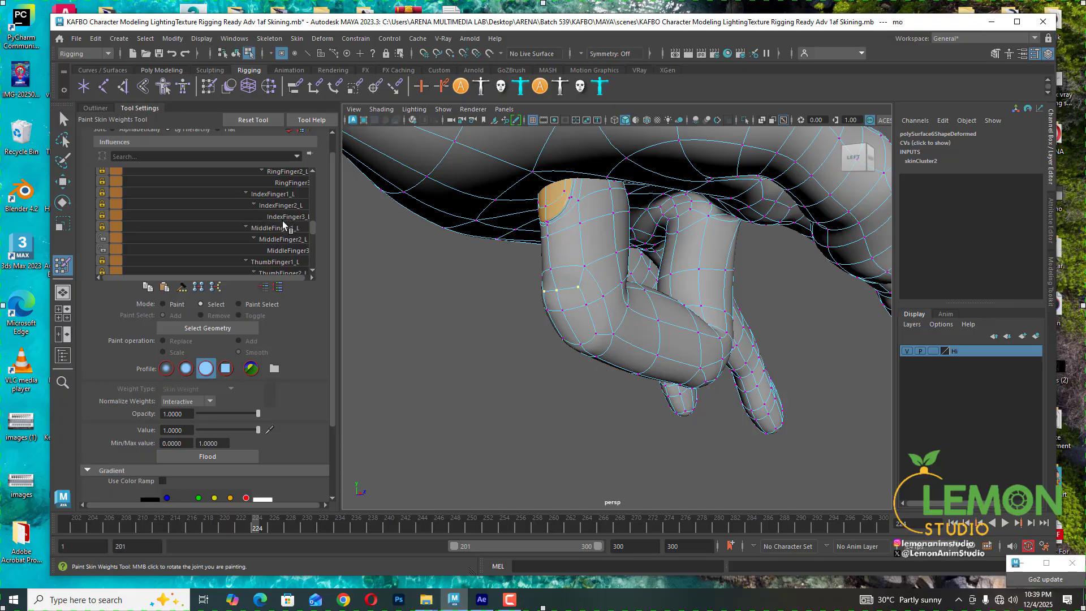
click(287, 241)
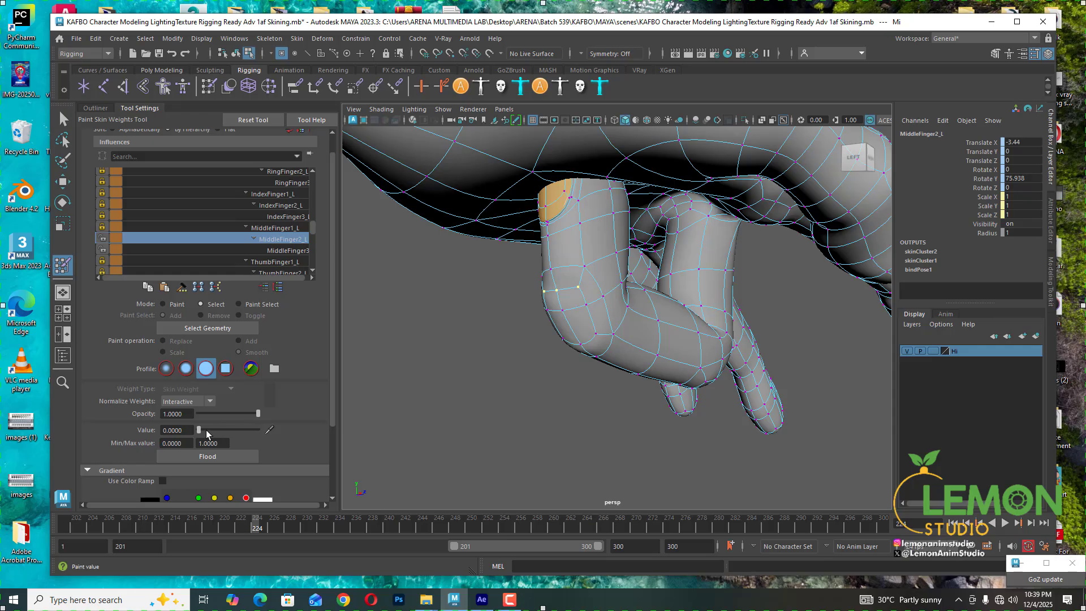
drag(206, 430, 191, 428)
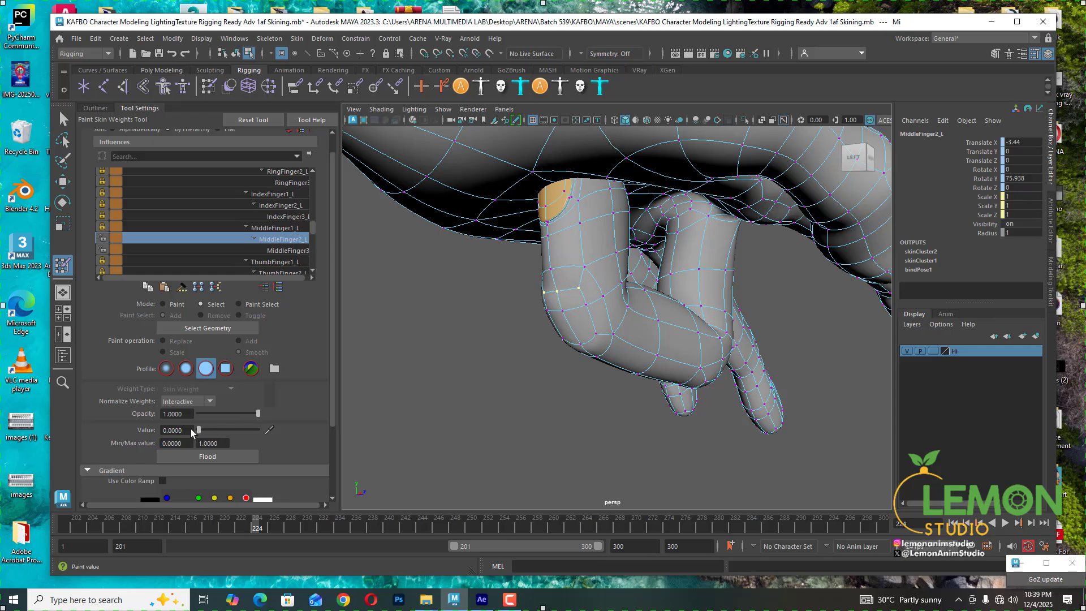
click(286, 251)
drag(256, 430, 293, 428)
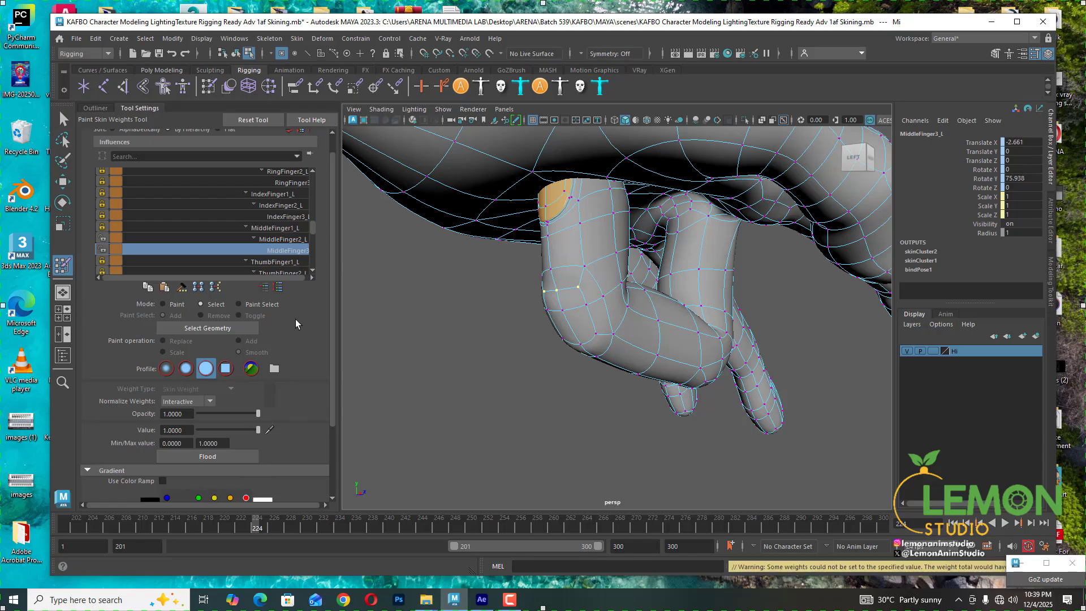
- Flood the selected vertex's IndexFinger3_L influence with a value of 0
click(288, 240)
click(284, 229)
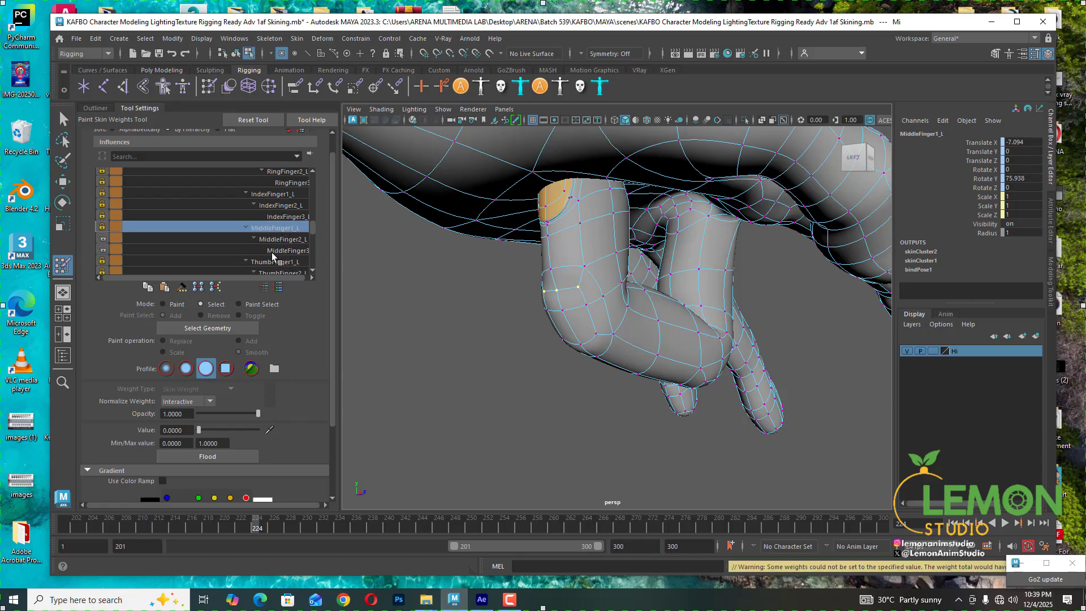
click(276, 260)
click(279, 216)
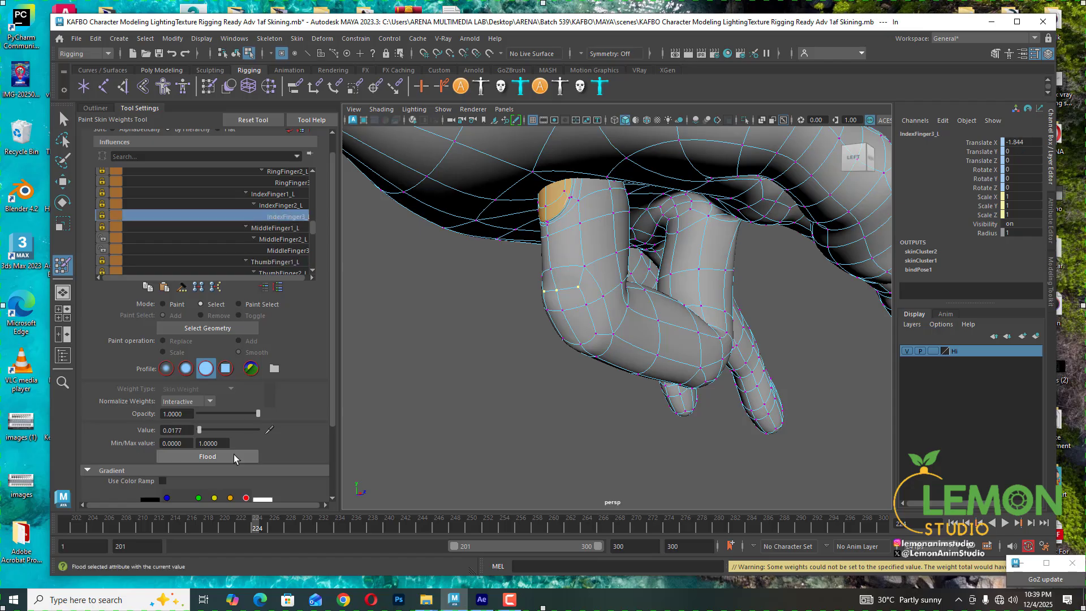
click(233, 454)
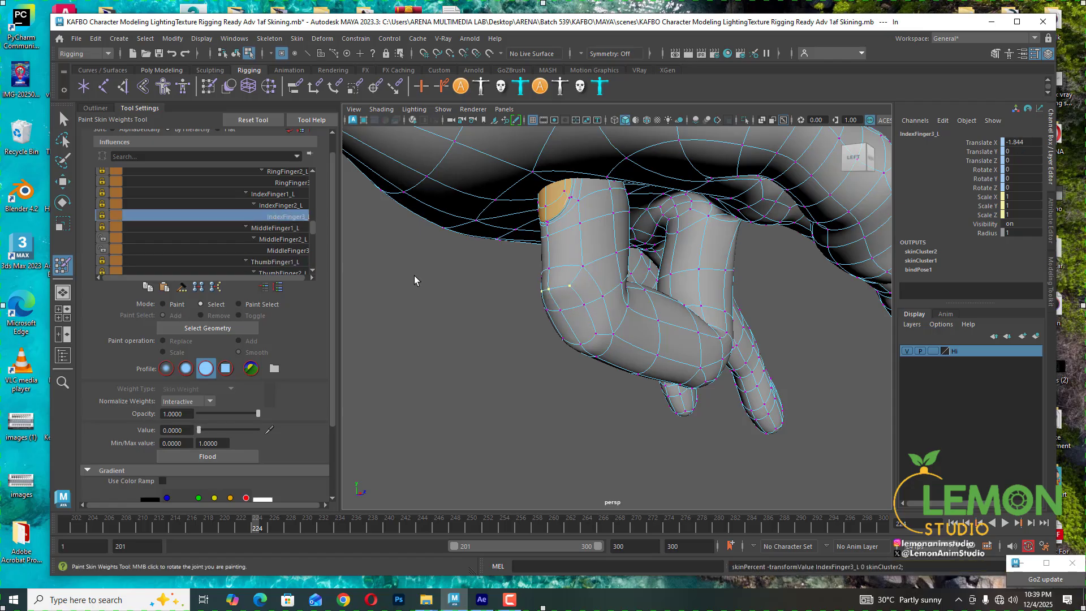
- Select a vertex on the middle finger's bend and inspect its weights across the middle and index finger influences
alt+drag(645, 315, 563, 320)
click(466, 305)
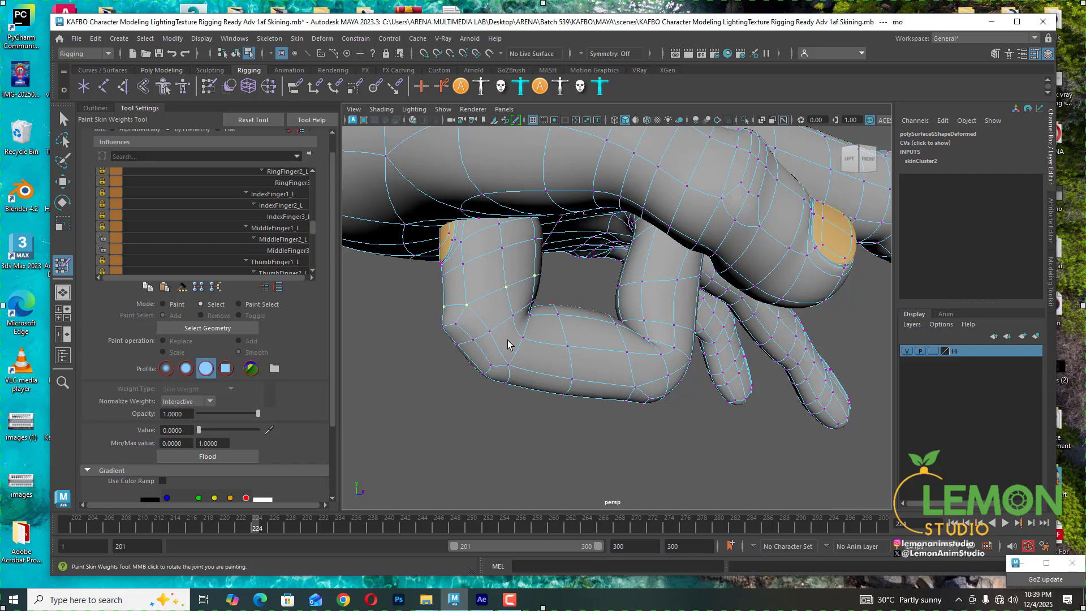
mouse_move(586, 349)
alt+mouse_down()
mouse_move(517, 350)
mouse_move(602, 348)
alt+mouse_up()
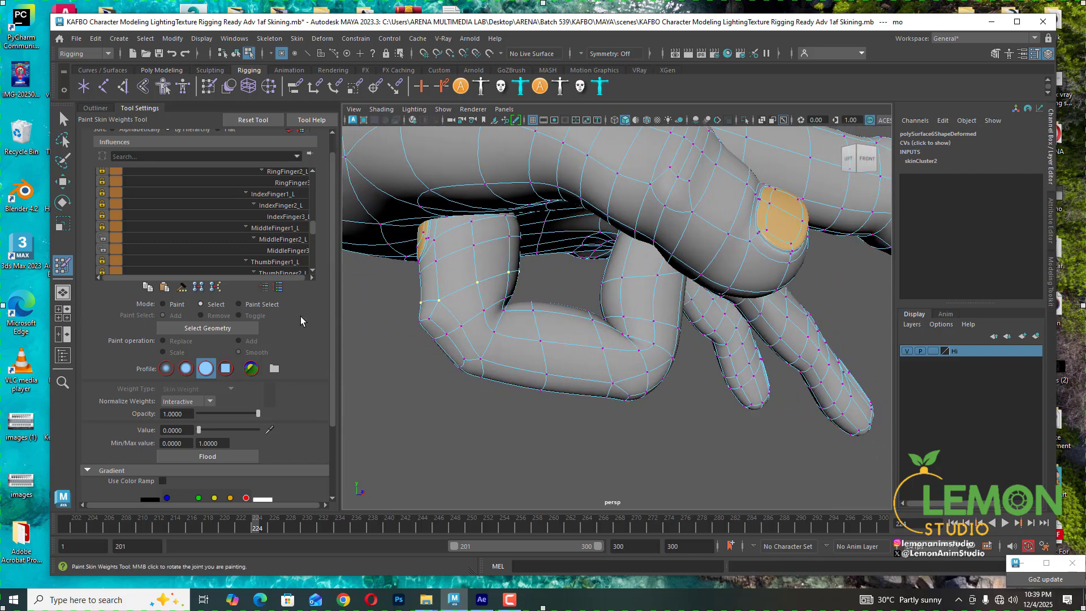
click(281, 250)
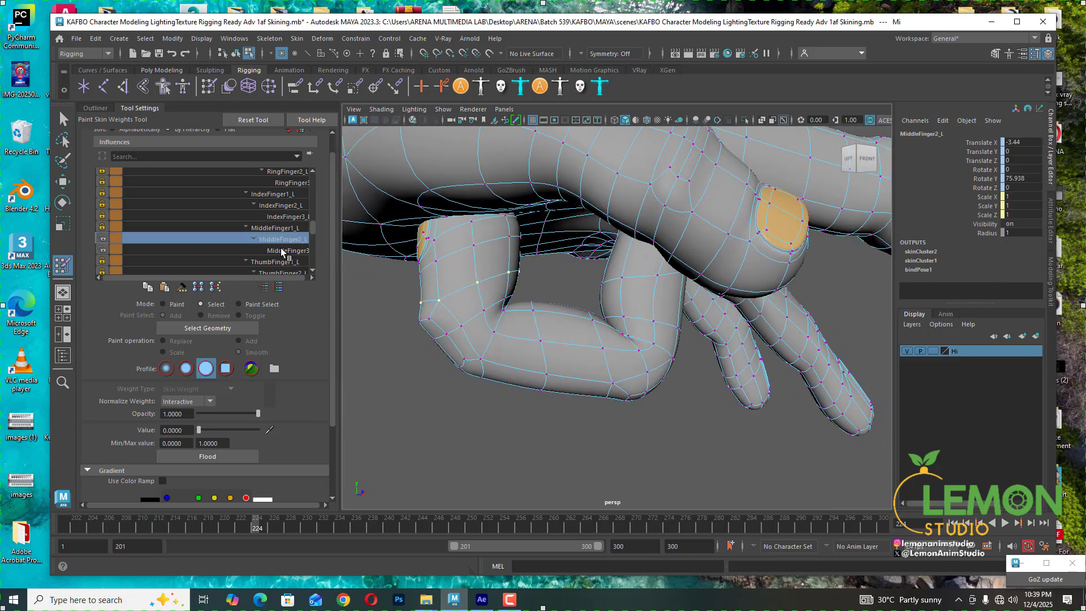
click(281, 217)
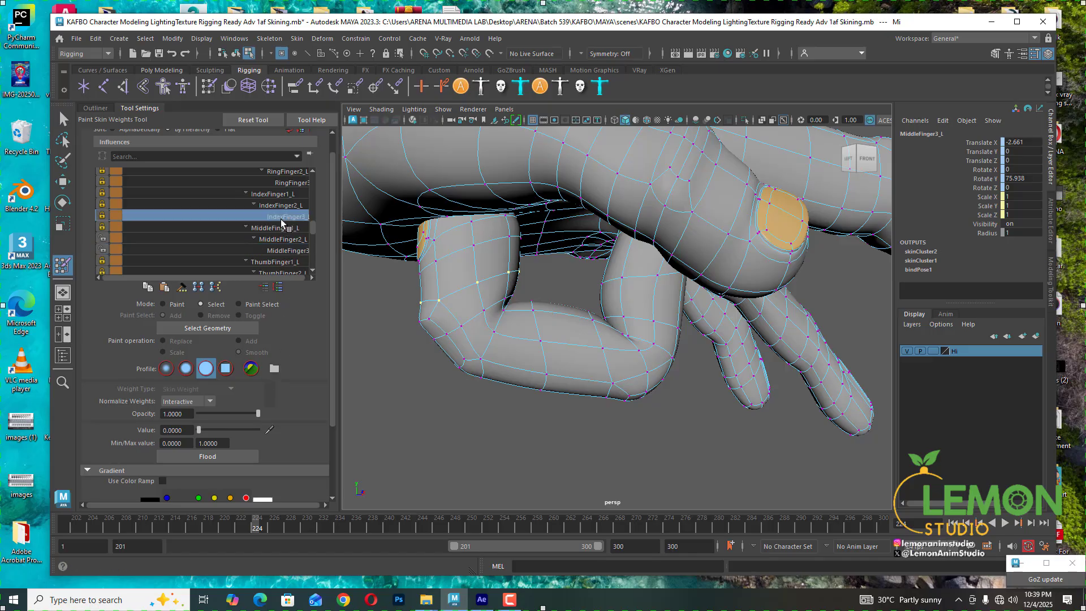
click(284, 206)
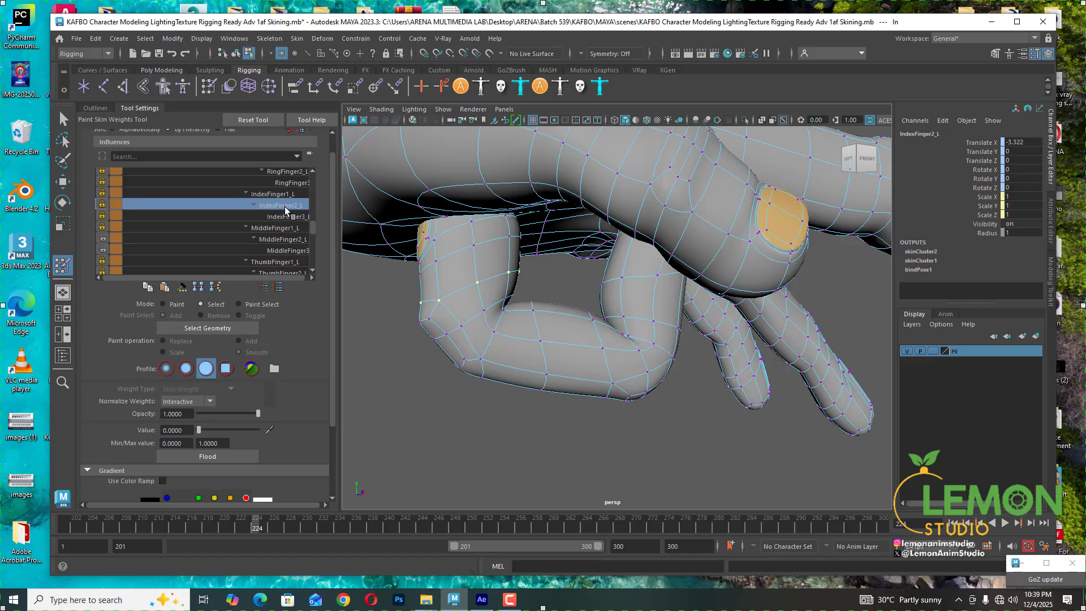
click(280, 195)
click(279, 226)
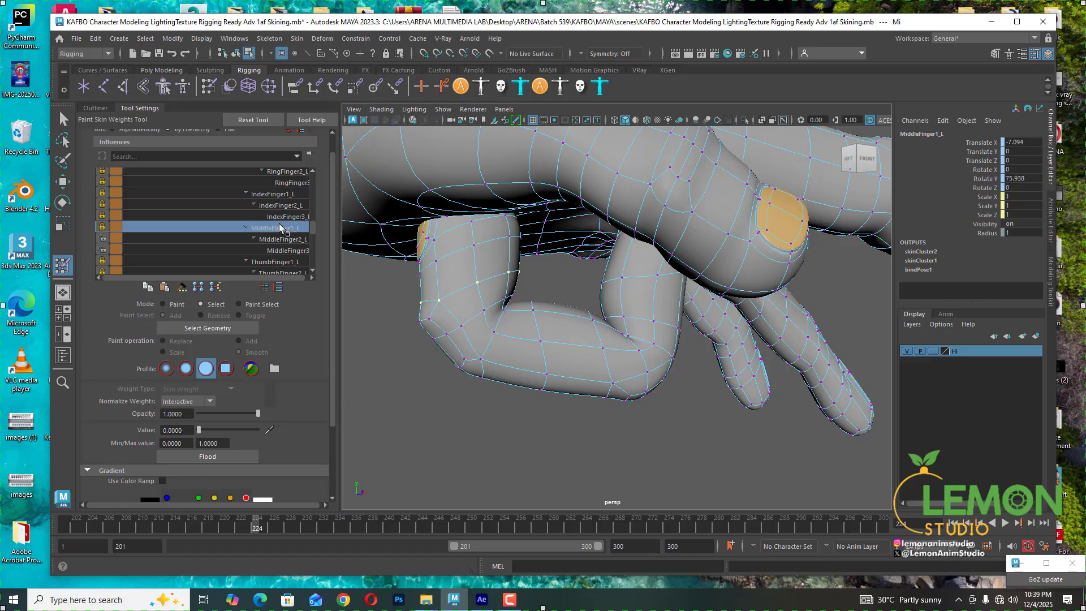
click(284, 238)
click(289, 249)
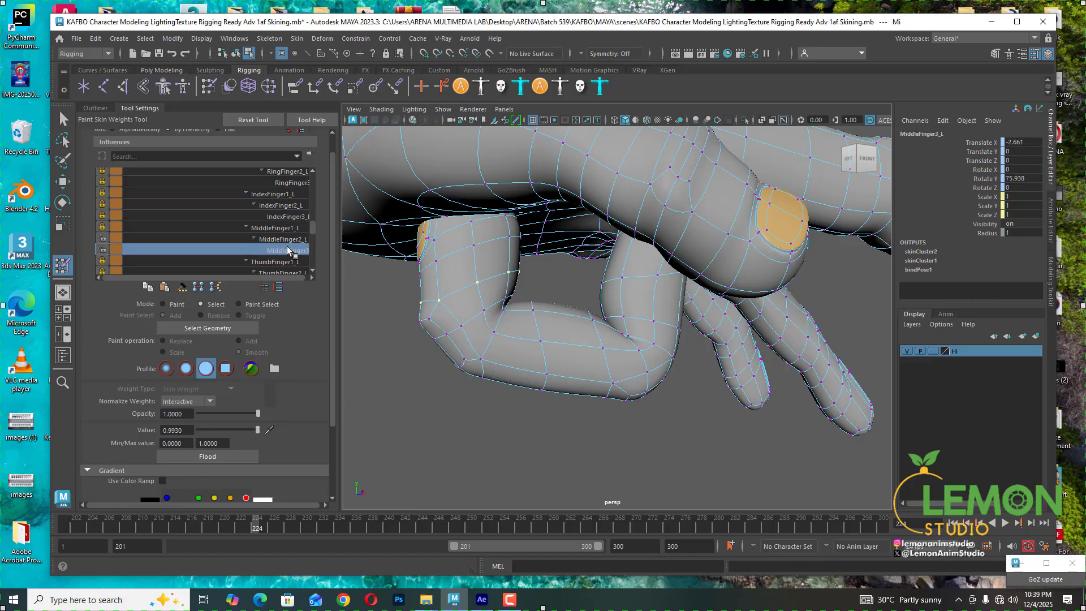
- Set the selected vertex's RingFinger3_L weight to 0
scroll(288, 249, up, 1)
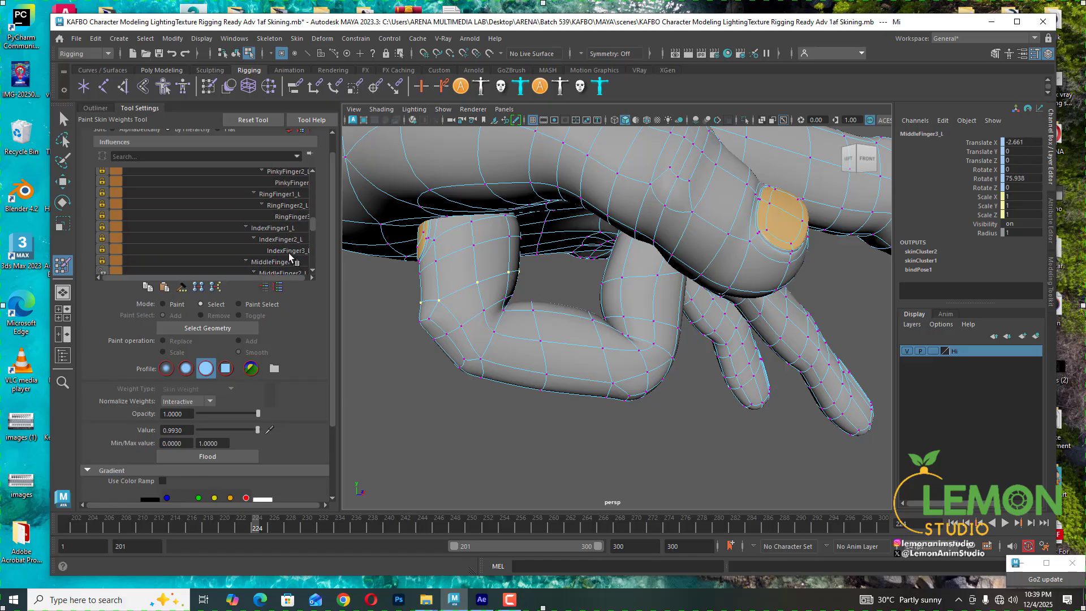
click(291, 213)
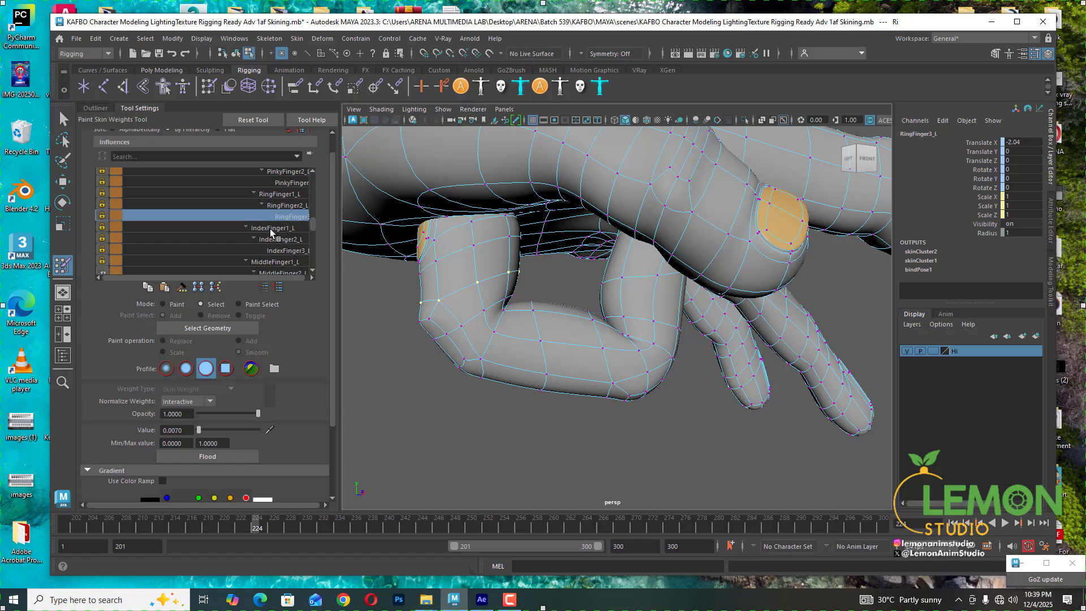
drag(200, 430, 164, 430)
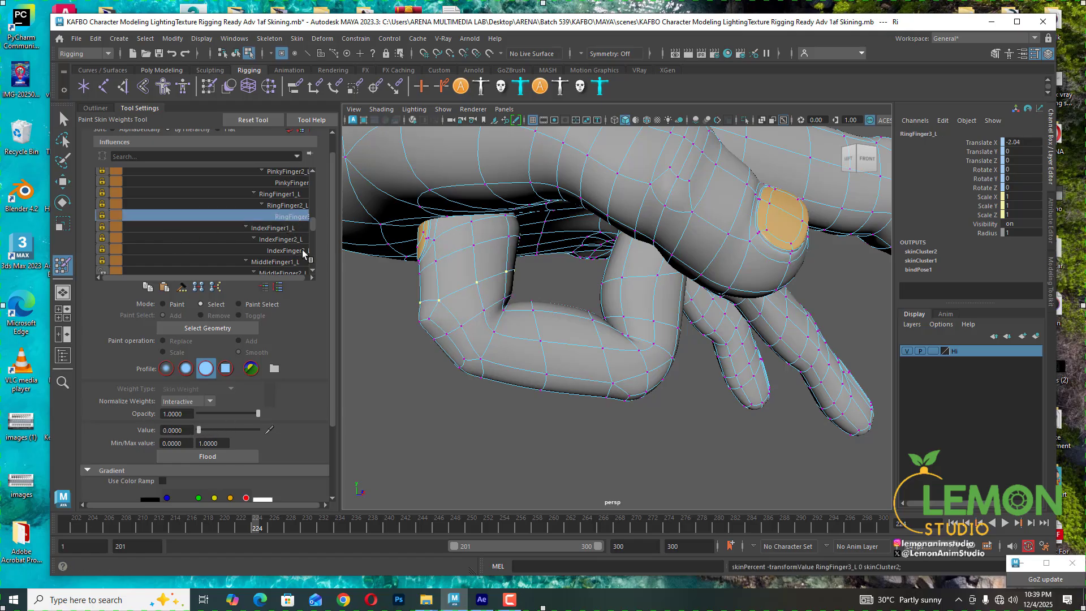
- Select a vertex at the middle finger's knuckle and raise its MiddleFinger3_L weight to about 0.94
click(294, 194)
alt+drag(505, 307, 457, 315)
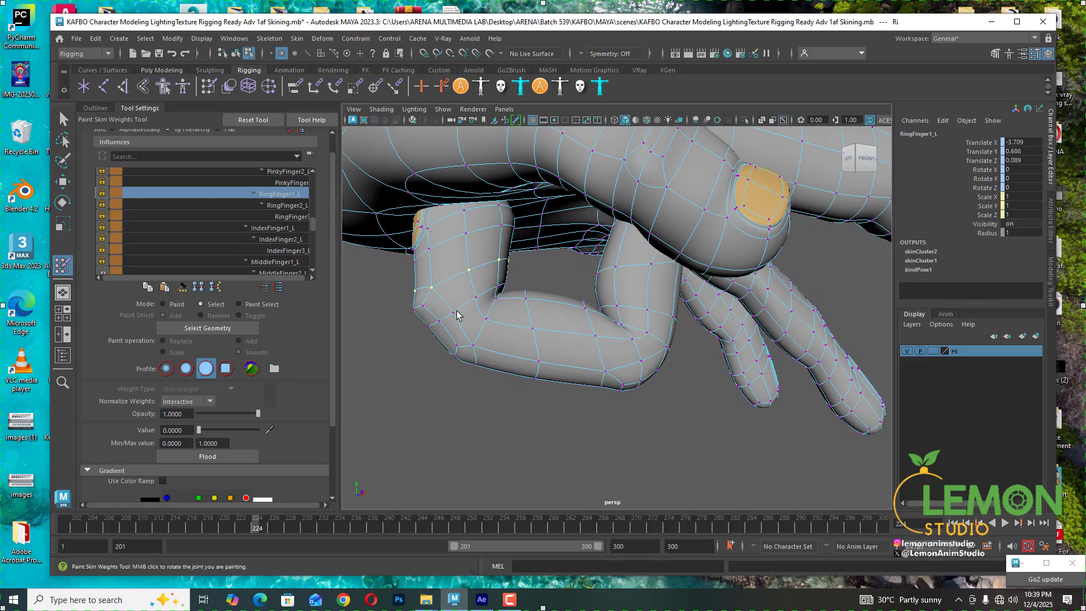
click(422, 306)
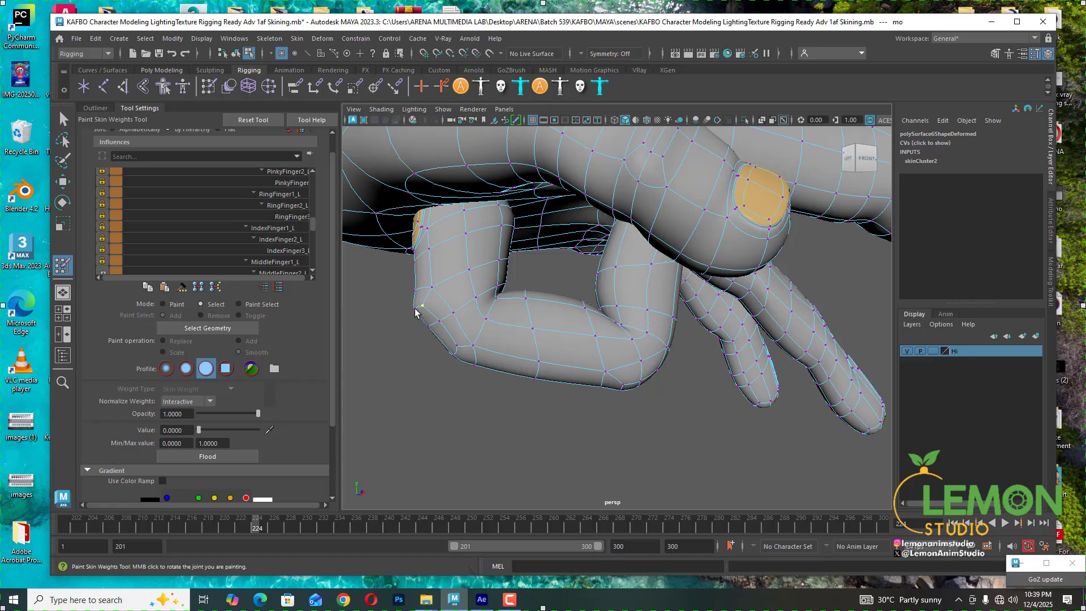
scroll(259, 260, down, 2)
click(263, 250)
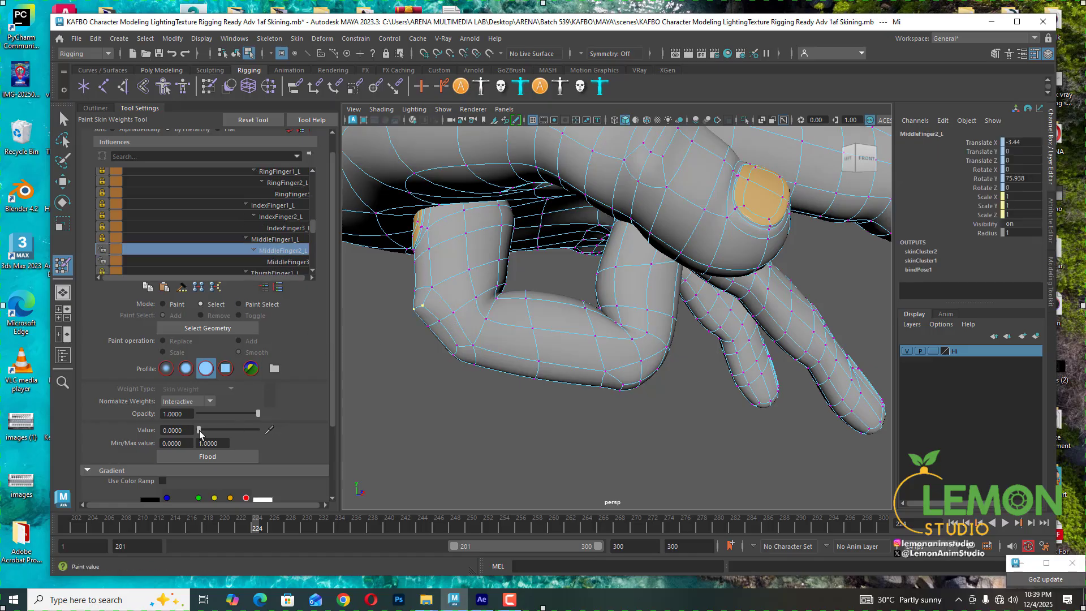
drag(199, 430, 253, 432)
click(286, 261)
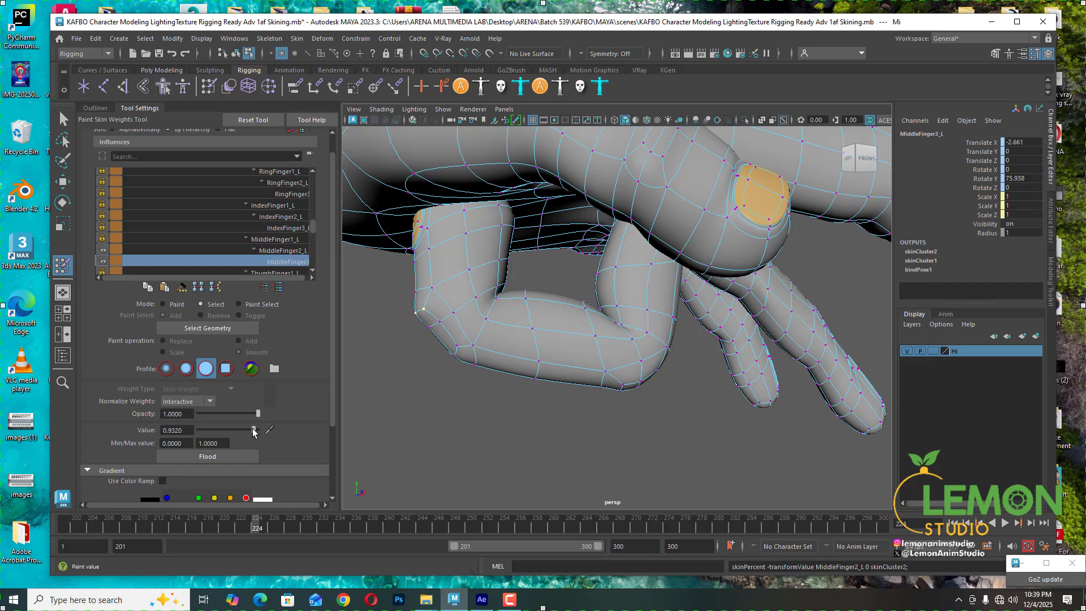
- Select the next vertex along the bend, set its MiddleFinger3_L weight to 1 and MiddleFinger2_L weight to 0
click(439, 319)
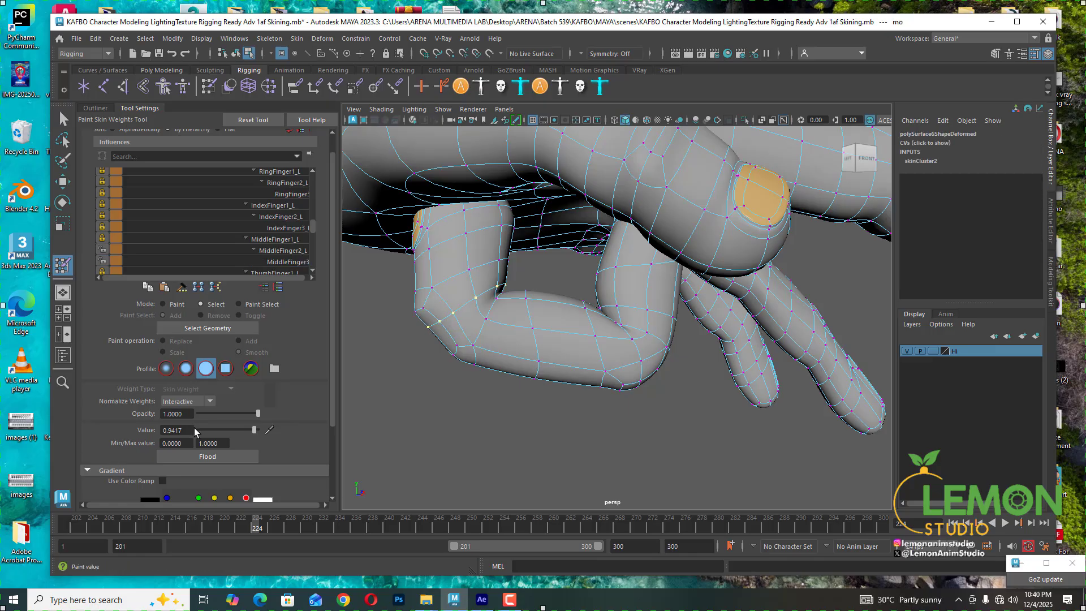
click(283, 260)
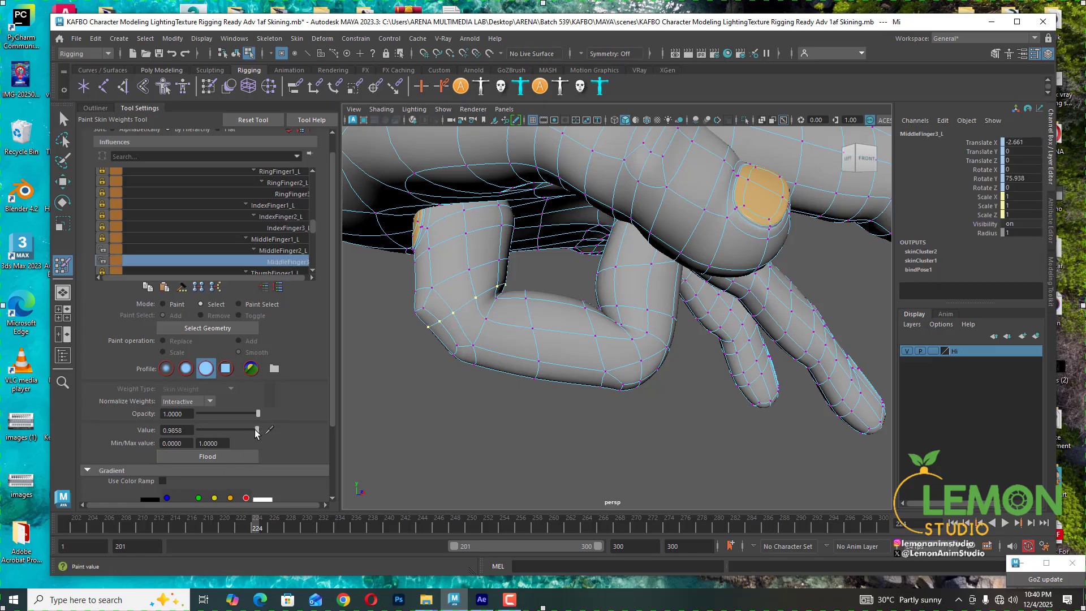
drag(257, 430, 284, 431)
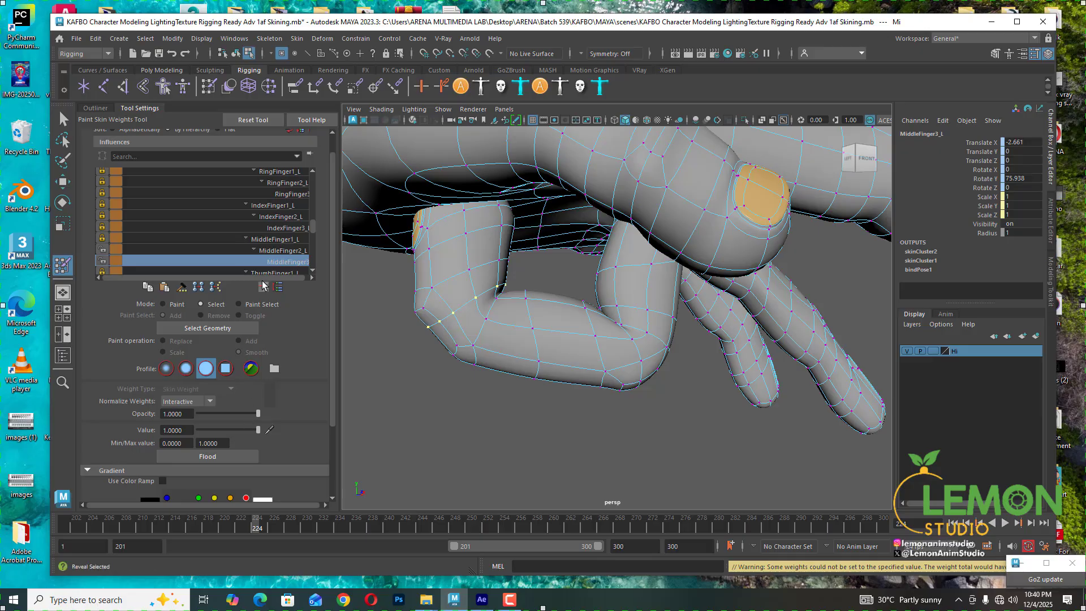
click(281, 250)
drag(258, 430, 192, 430)
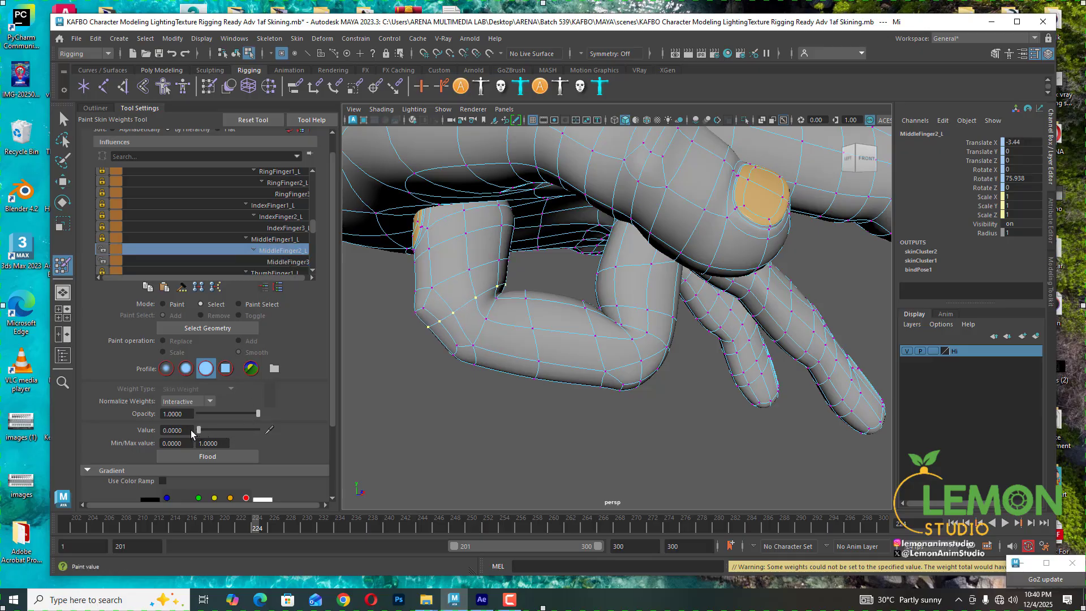
- Select two vertices on the middle finger's underside and raise their MiddleFinger3_L weights to about 0.82 and 0.90
click(457, 348)
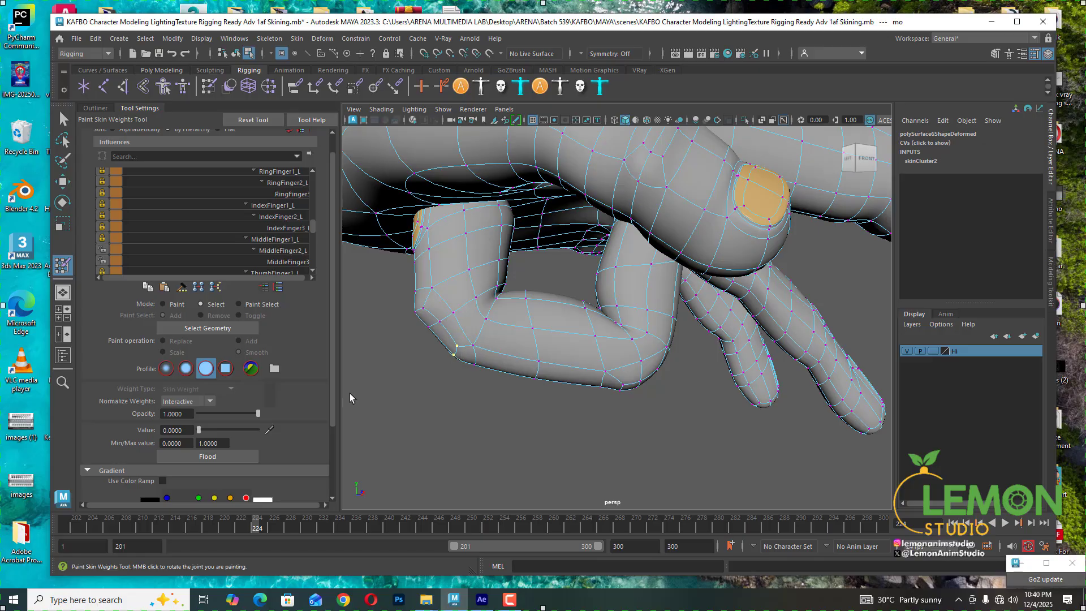
click(284, 261)
drag(230, 435, 247, 434)
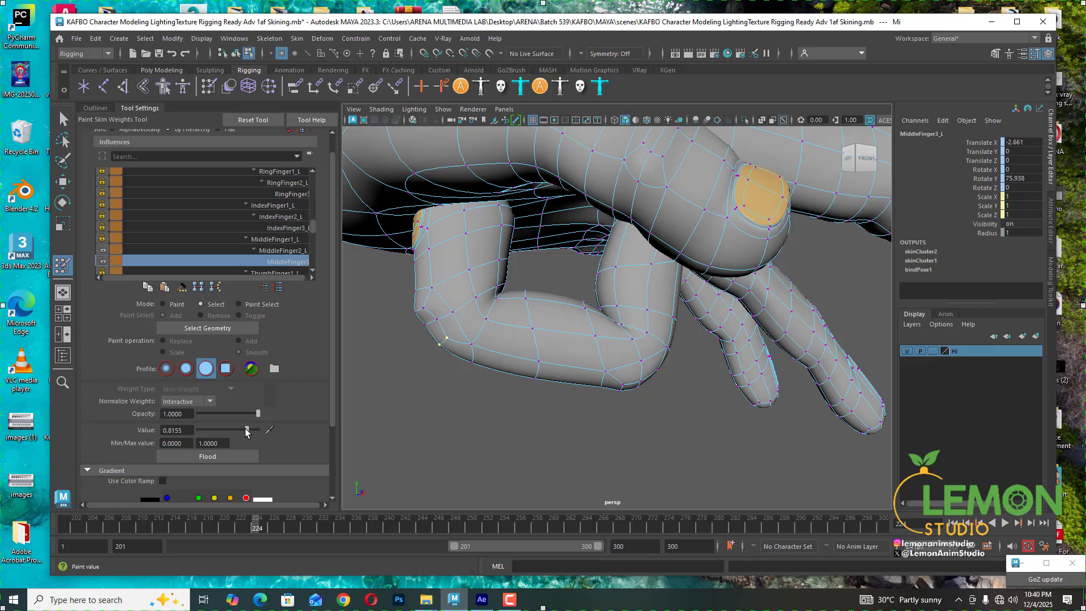
click(473, 345)
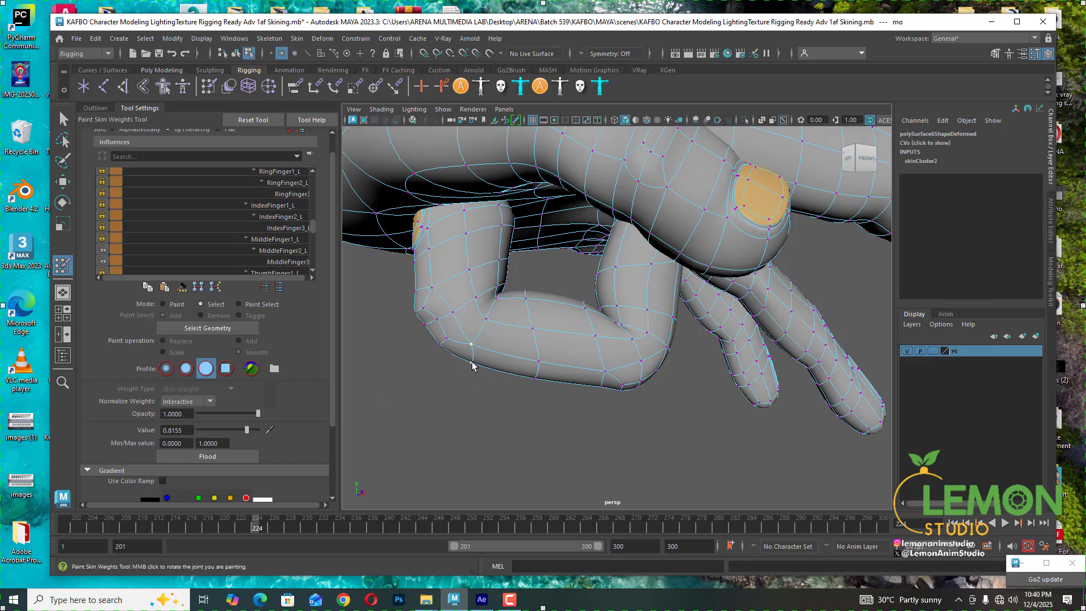
click(284, 261)
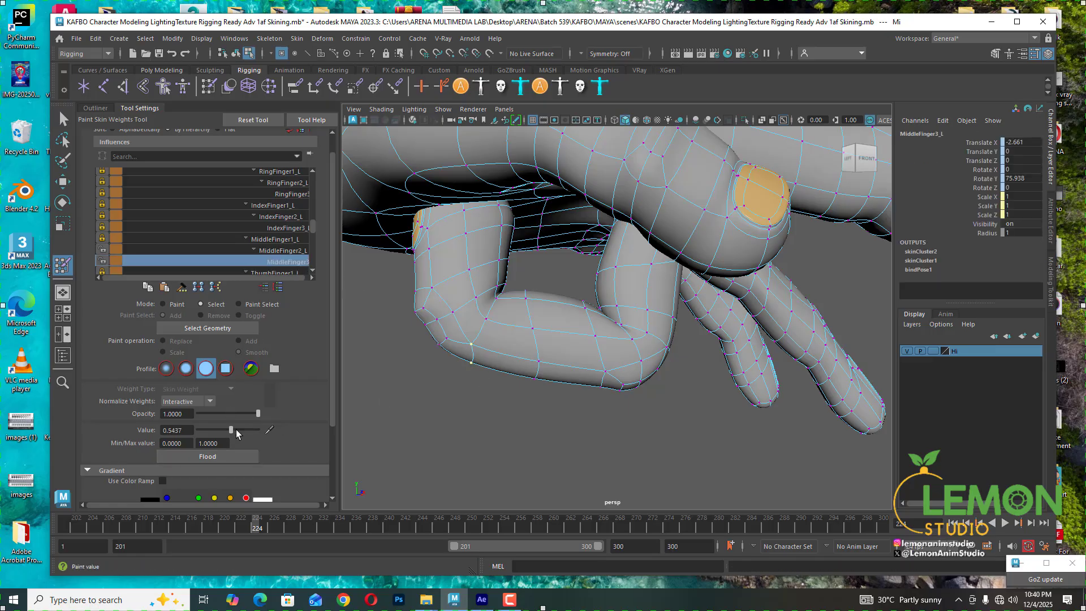
click(247, 430)
drag(247, 431, 252, 431)
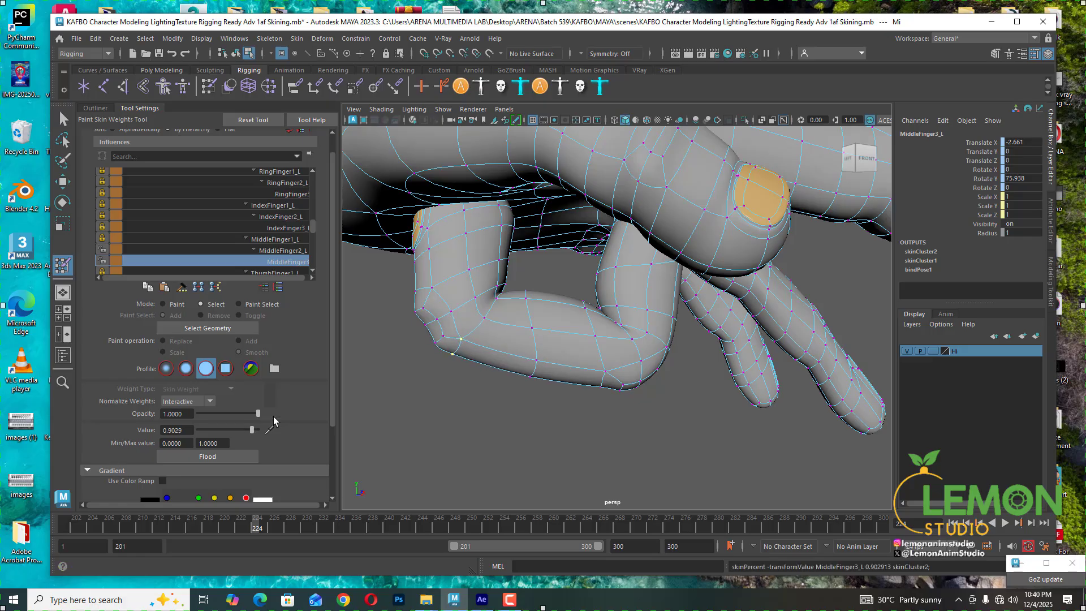
- Select vertices at the middle finger's inner bend and set their MiddleFinger3_L weight to 1
click(451, 312)
shift+double_click(438, 319)
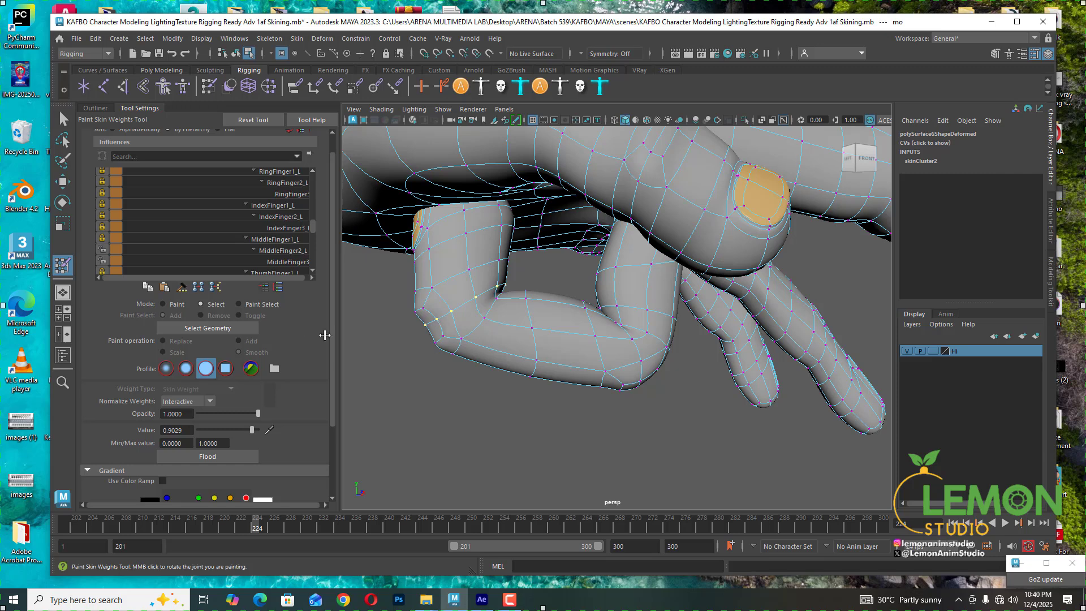
click(288, 261)
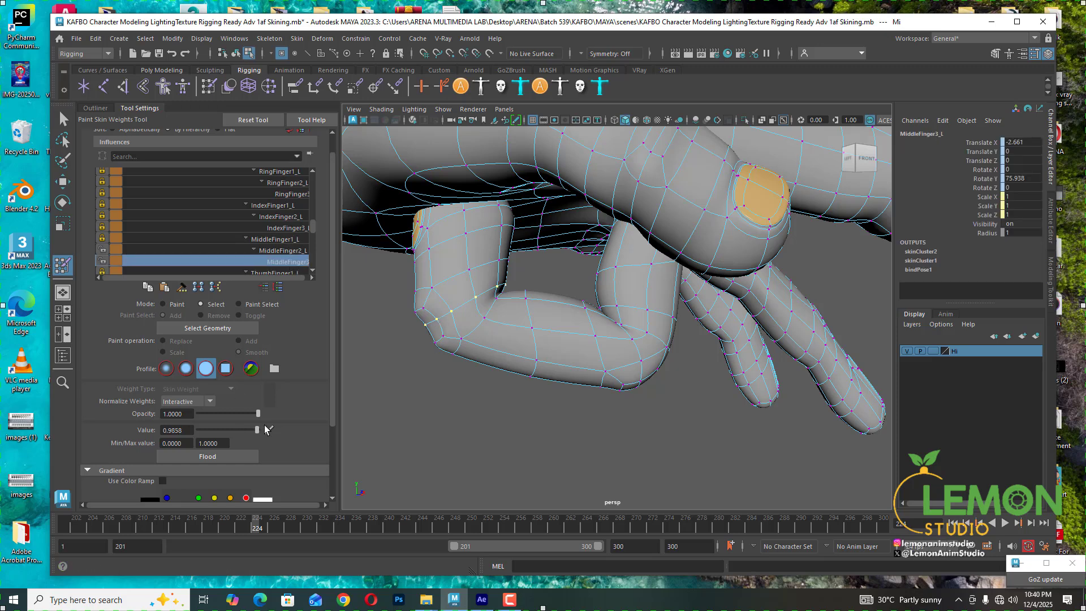
drag(253, 430, 330, 426)
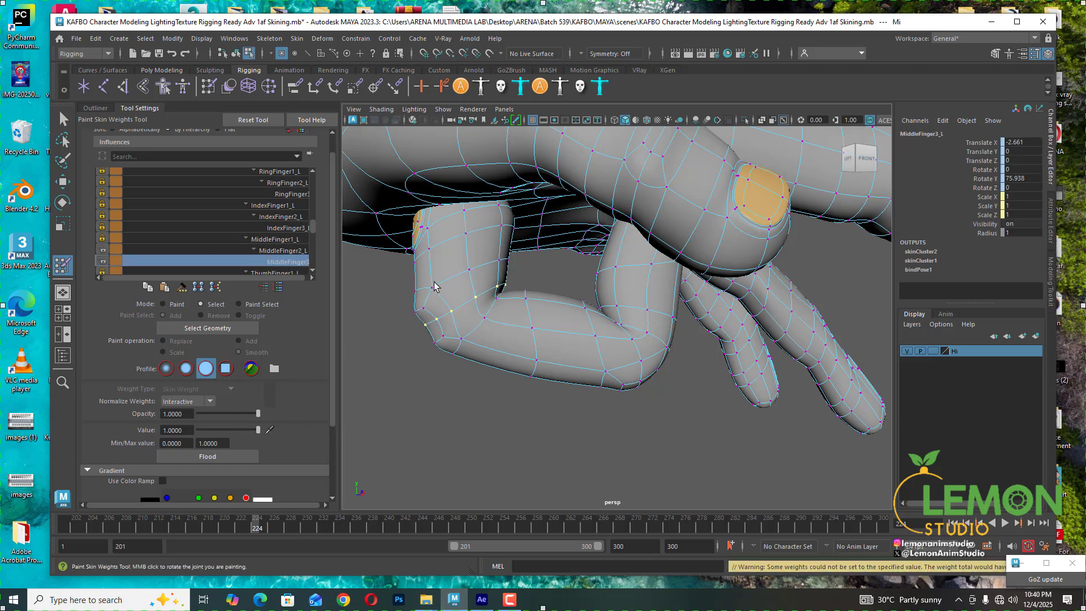
- Switch the tool to Paint mode and flood the MiddleFinger3_L influence on the selection
mouse_move(401, 324)
alt+mouse_down()
mouse_move(468, 322)
mouse_move(414, 327)
alt+mouse_up()
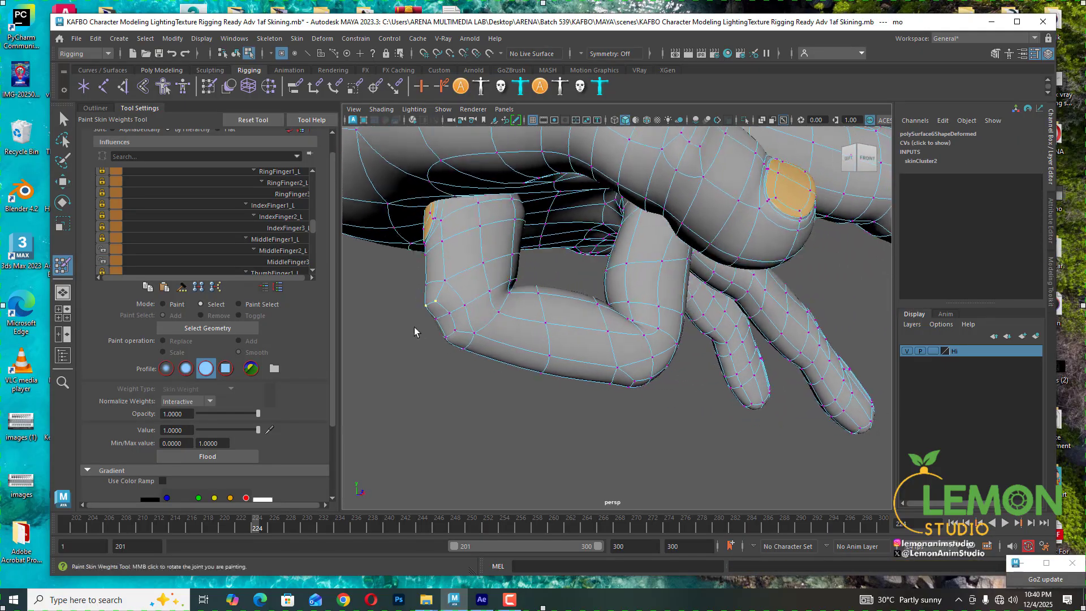
click(172, 303)
click(237, 451)
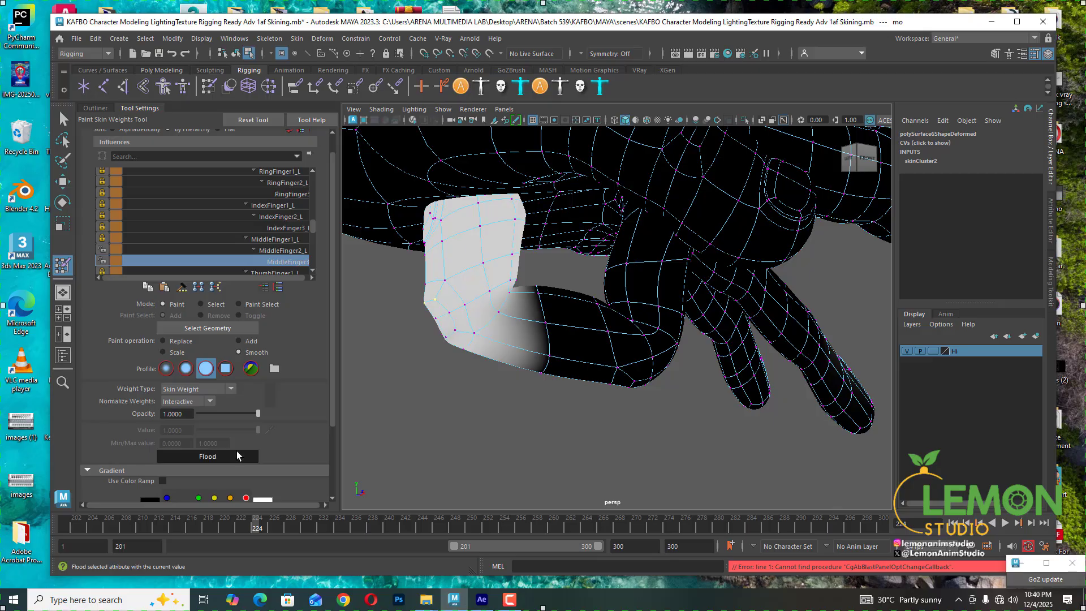
click(237, 452)
click(236, 452)
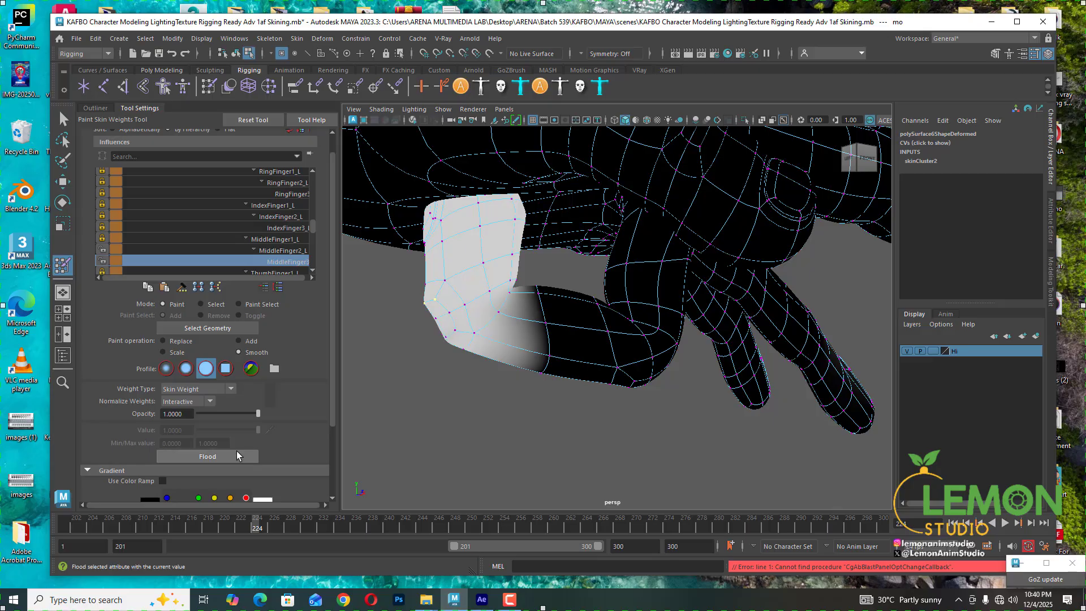
- Return to Select mode, select vertices on the middle finger's bend and choose the MiddleFinger2_L influence
click(211, 304)
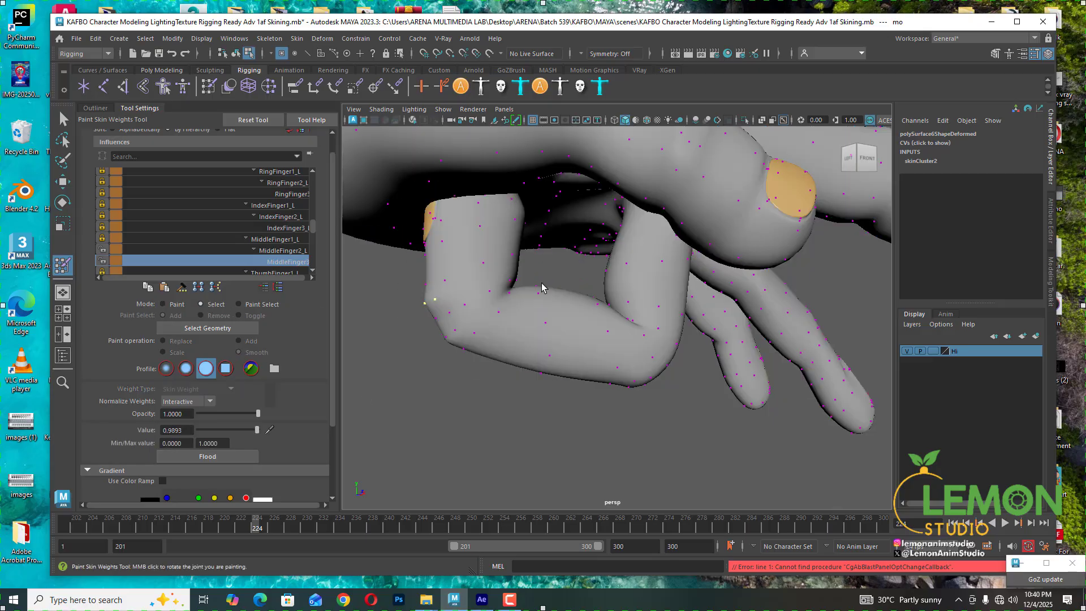
drag(498, 292, 462, 304)
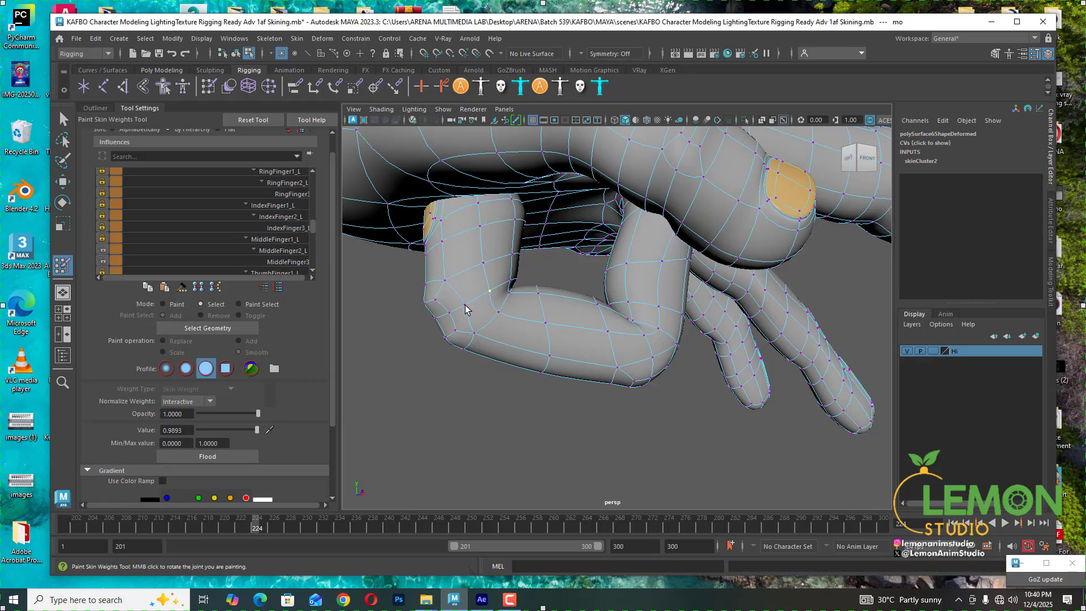
click(269, 251)
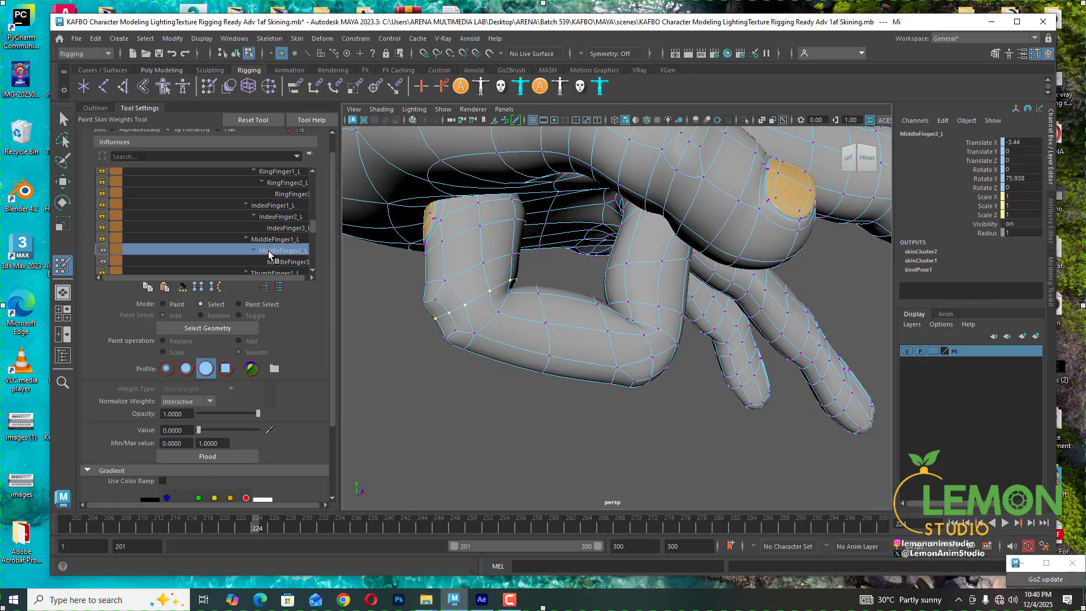
- Switch to Paint mode, choose the Smooth paint operation and flood it over the middle finger's MiddleFinger2_L weights
click(163, 304)
click(239, 353)
click(212, 456)
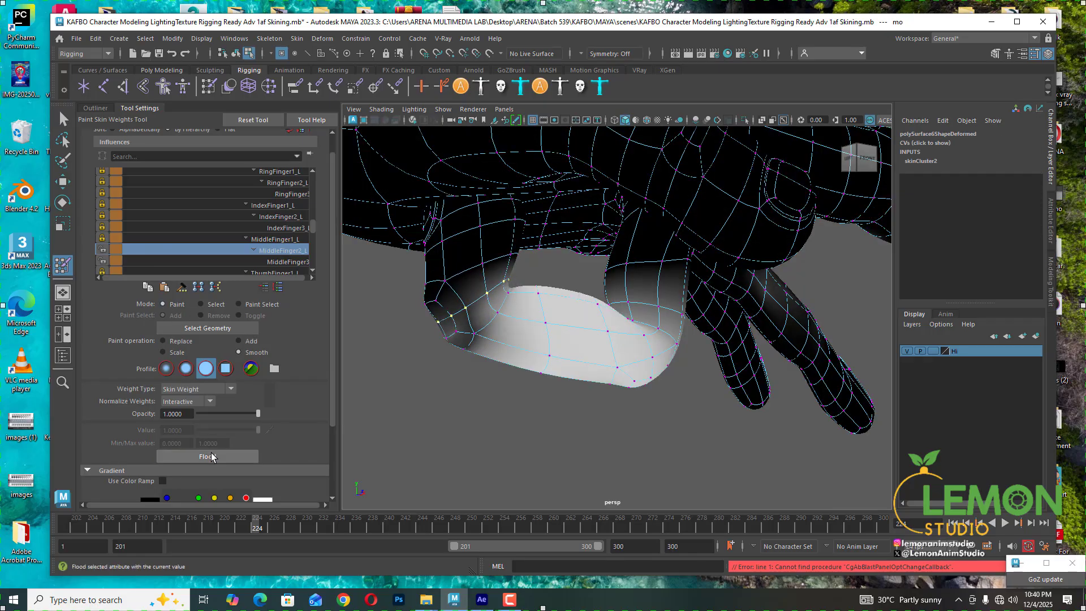
- Pick the MiddleFinger3_L influence, return to Select mode and set the selected vertices' weight to 1
click(283, 262)
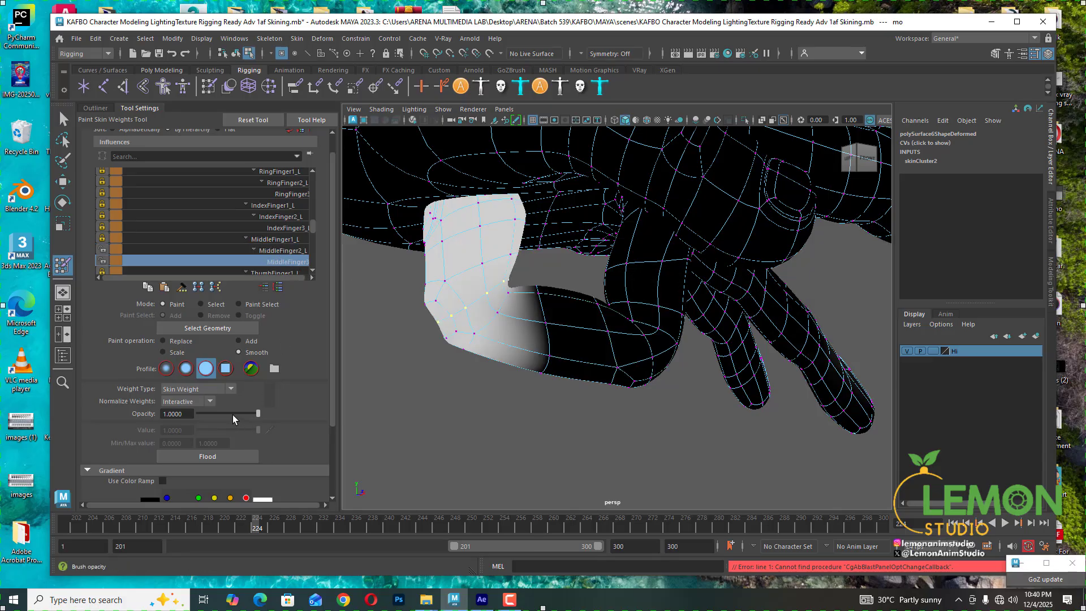
click(217, 305)
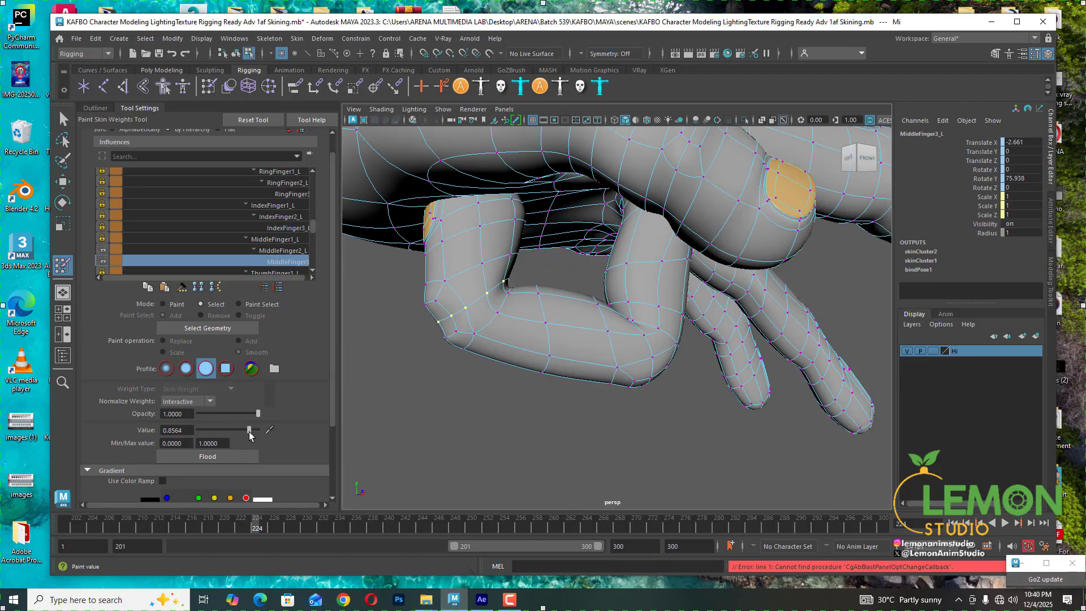
drag(249, 432, 310, 429)
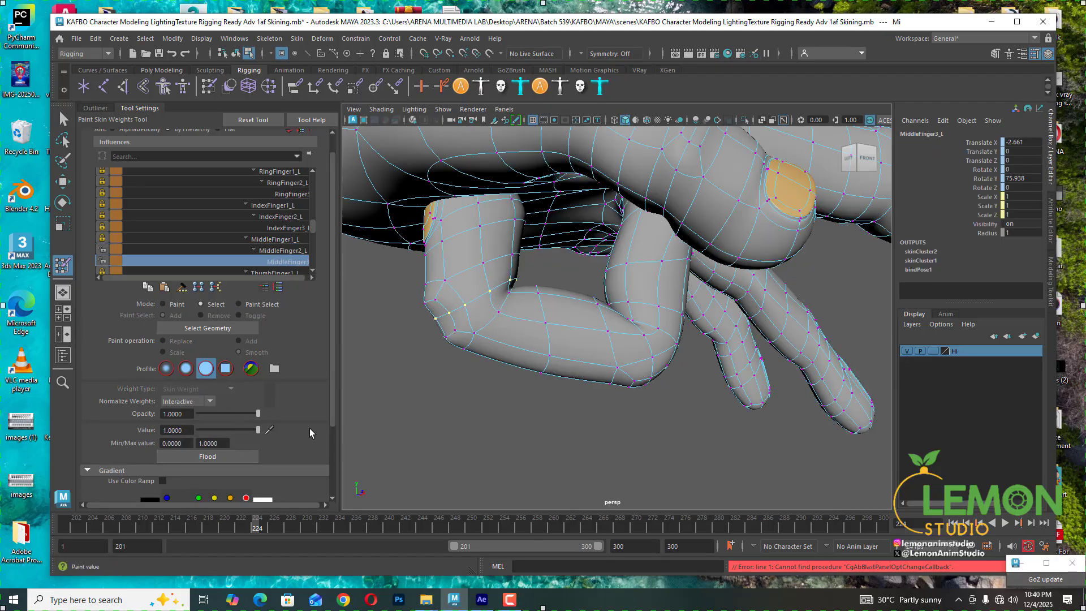
- Select a vertex at the middle finger's bend and set its MiddleFinger2_L weight to 0
mouse_move(553, 337)
alt+mouse_down()
mouse_move(635, 369)
mouse_move(512, 369)
mouse_move(603, 347)
mouse_move(546, 347)
alt+mouse_up()
click(548, 323)
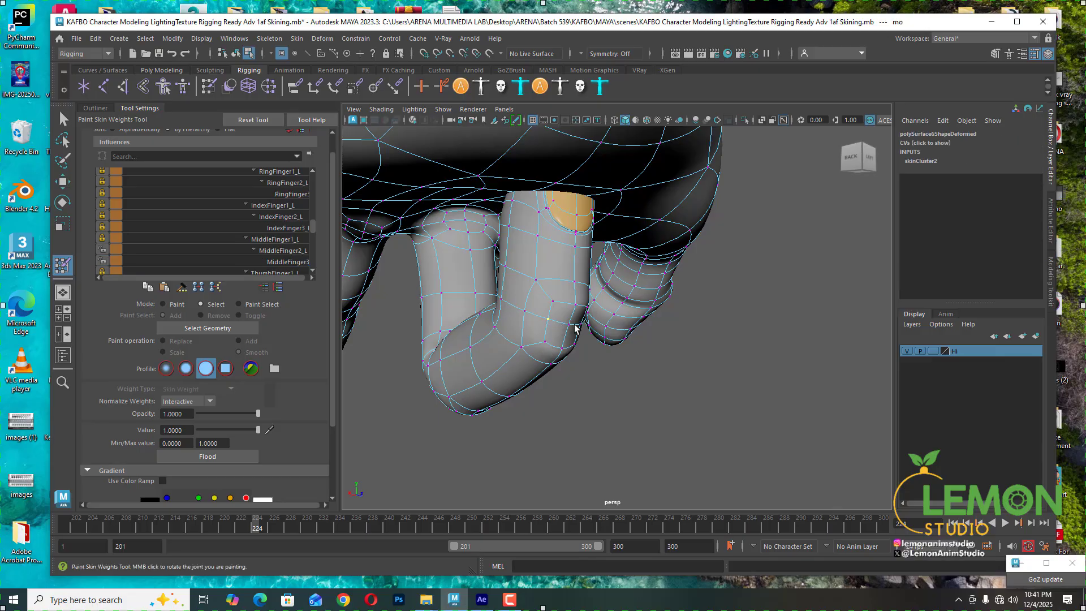
alt+drag(587, 334, 457, 359)
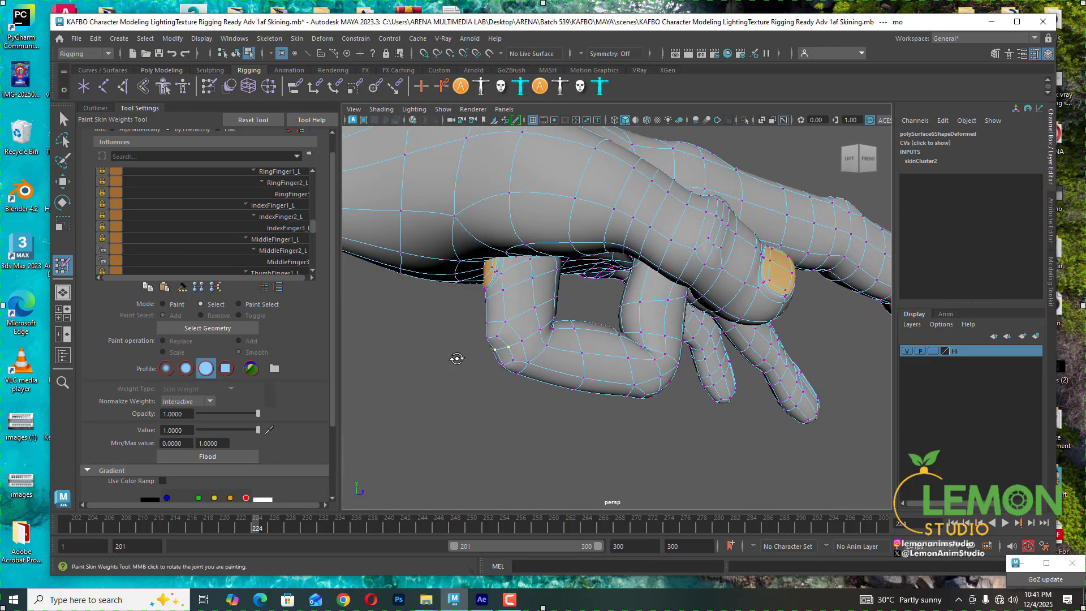
click(277, 261)
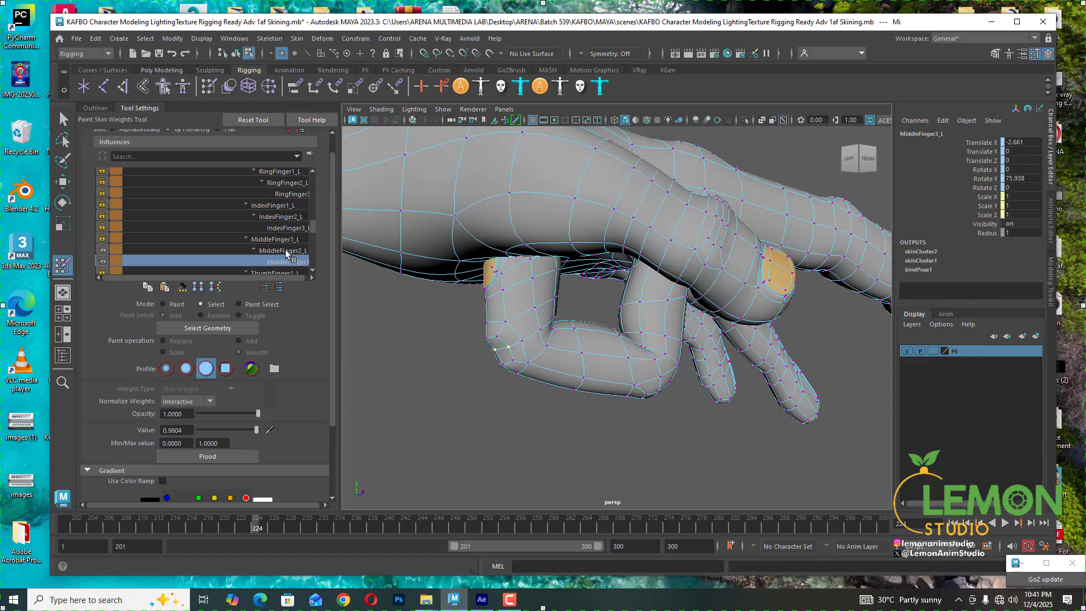
click(285, 249)
drag(256, 430, 198, 436)
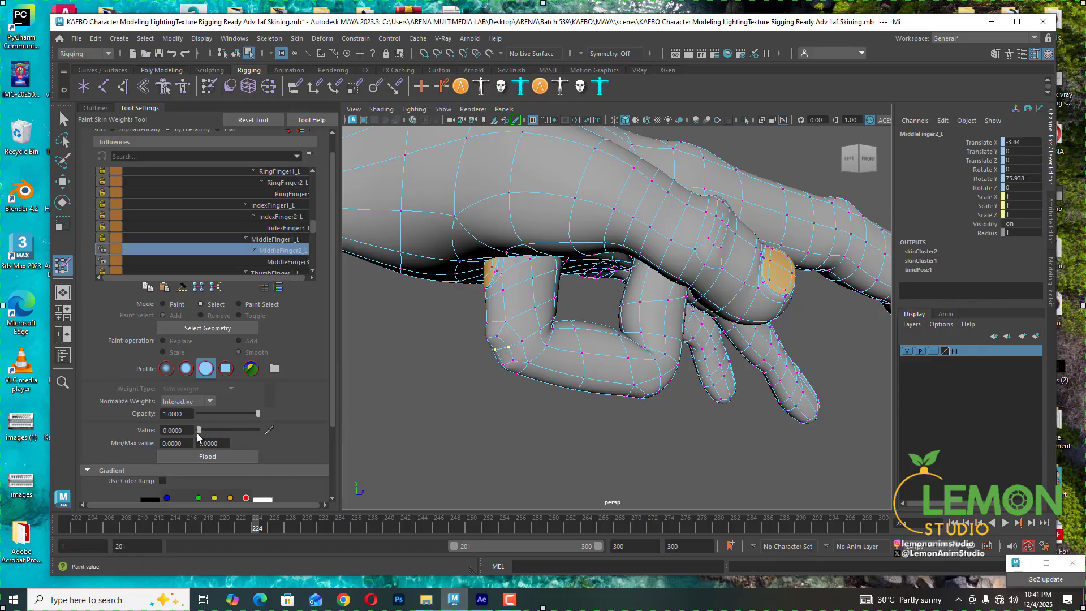
- Select a vertex under the middle finger, set its MiddleFinger2_L weight to about 0.02 and MiddleFinger3_L to 1
alt+drag(516, 340, 484, 339)
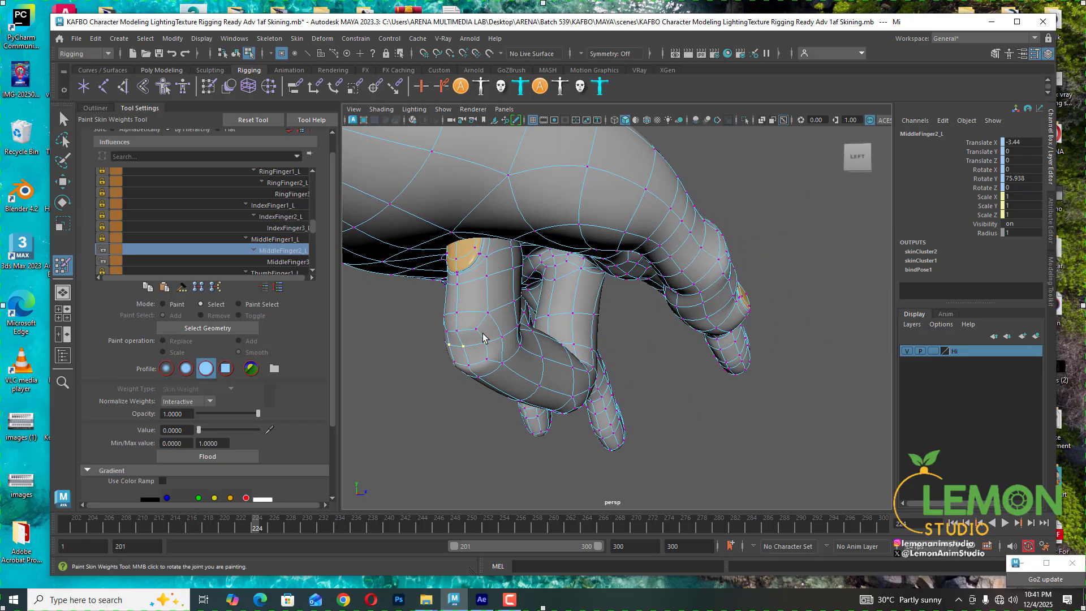
click(477, 329)
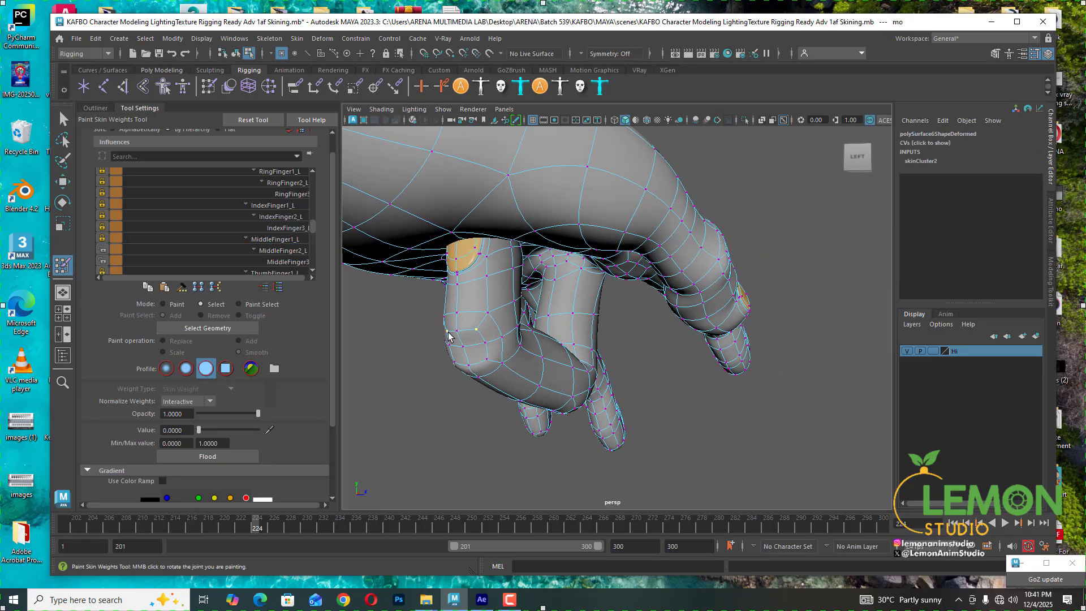
alt+drag(449, 337, 246, 299)
click(256, 255)
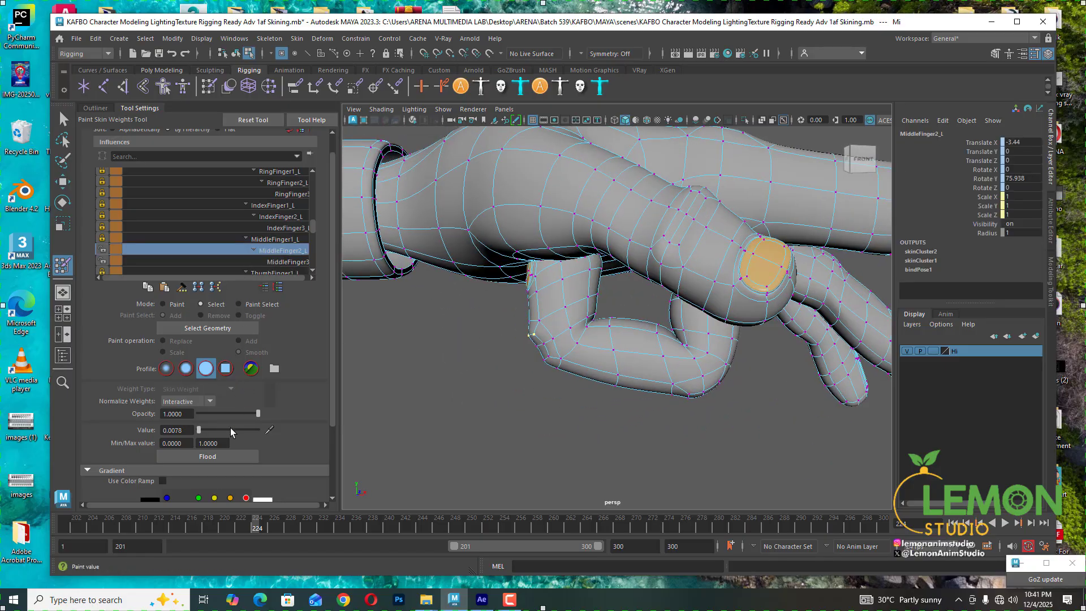
mouse_move(202, 428)
mouse_down()
mouse_move(211, 428)
mouse_move(199, 430)
mouse_up()
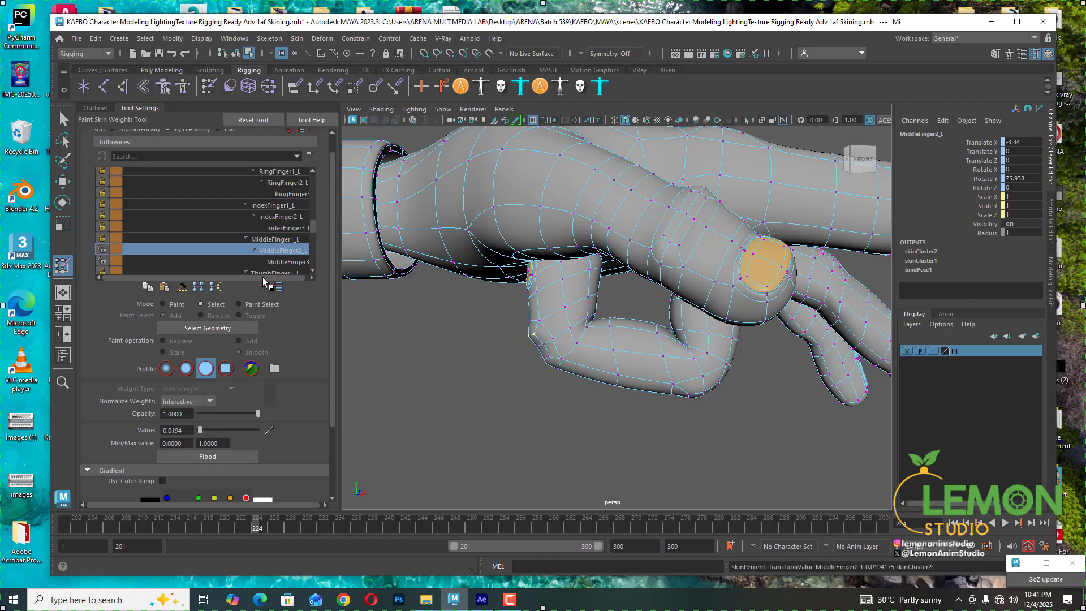
click(283, 262)
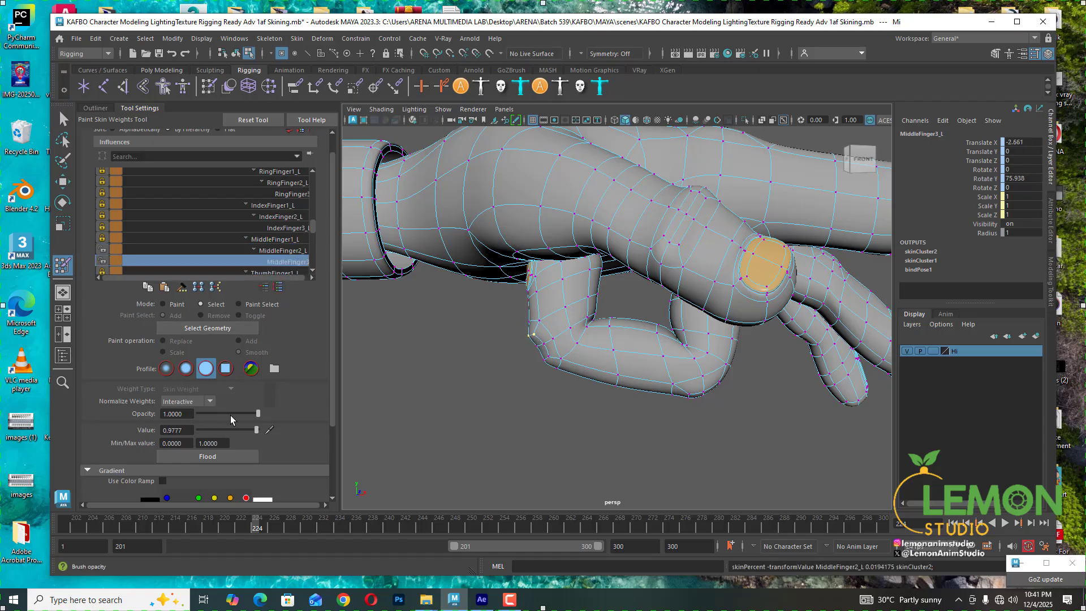
drag(256, 431, 261, 430)
- Scrub the timeline and inspect how the middle finger deforms around its bent joints
alt+drag(538, 355, 676, 352)
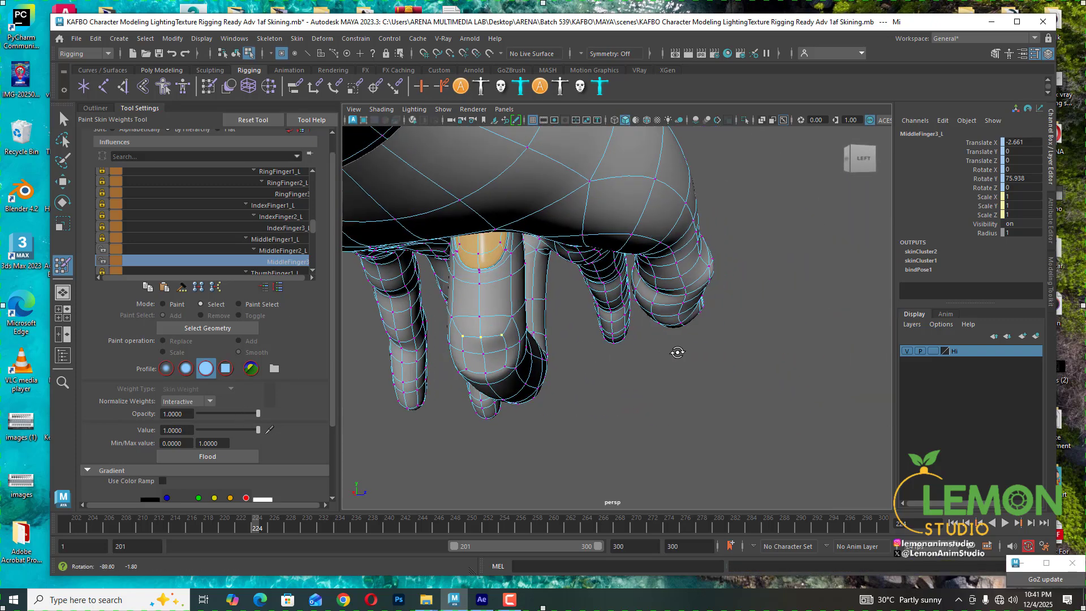
alt+right_drag(677, 352, 526, 350)
alt+drag(527, 350, 502, 344)
click(487, 341)
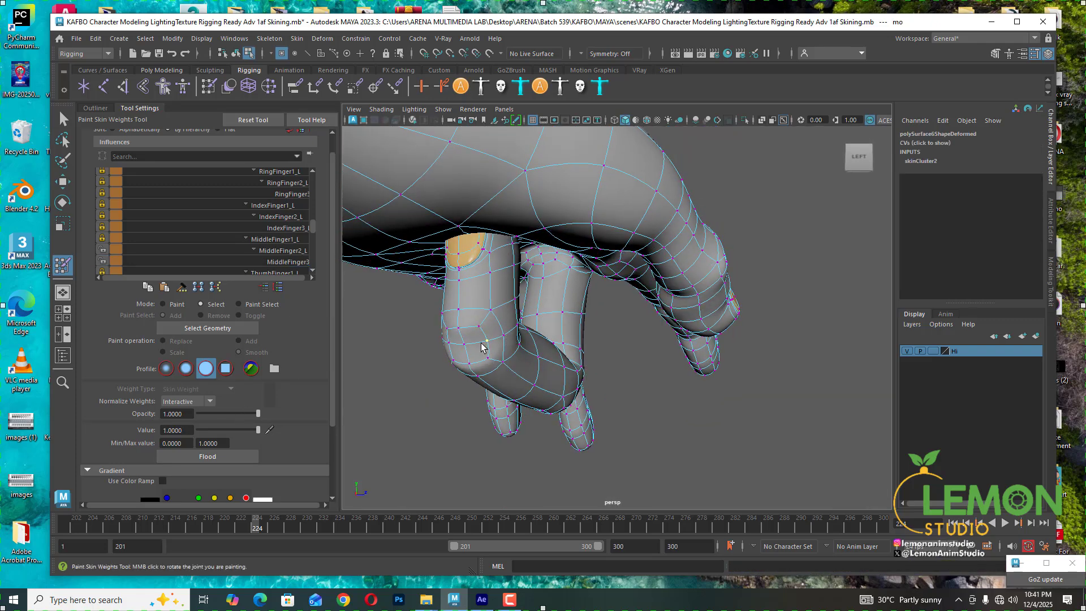
alt+drag(552, 380, 462, 376)
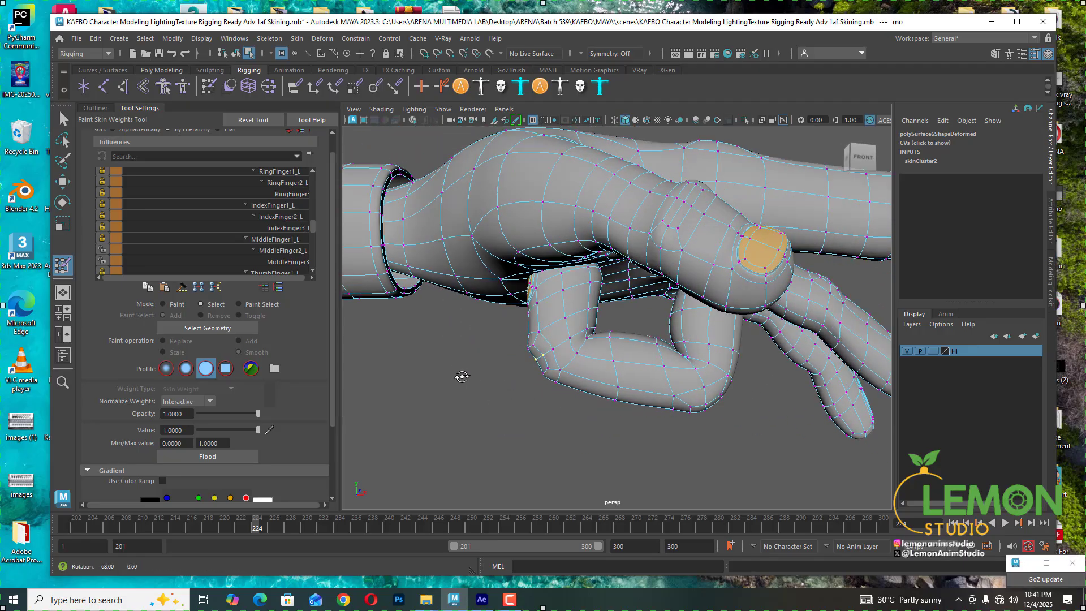
click(265, 528)
drag(267, 525, 265, 525)
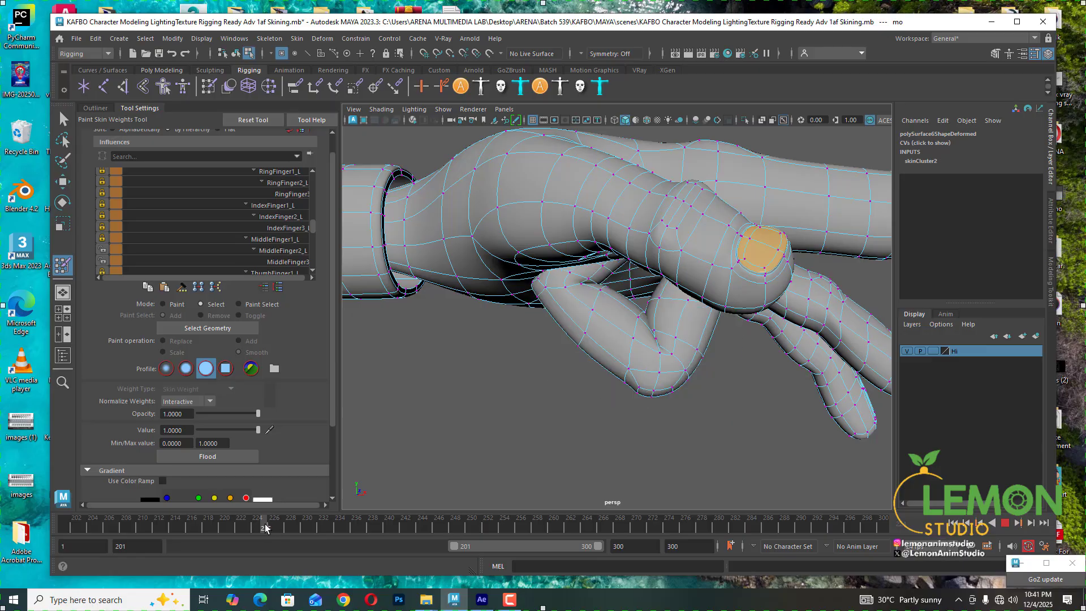
alt+drag(610, 450, 594, 381)
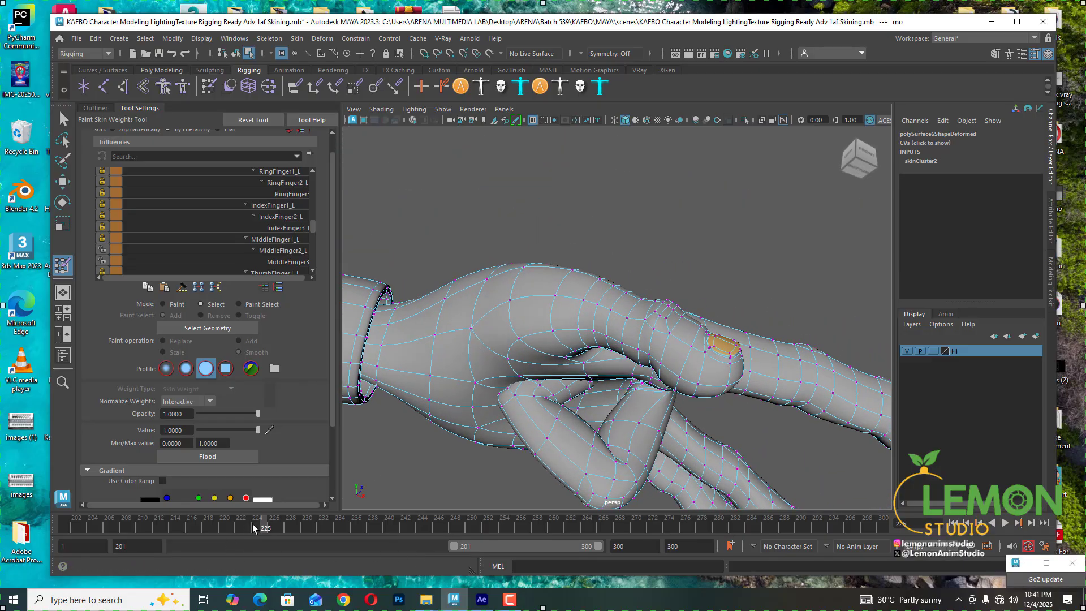
drag(253, 528, 258, 530)
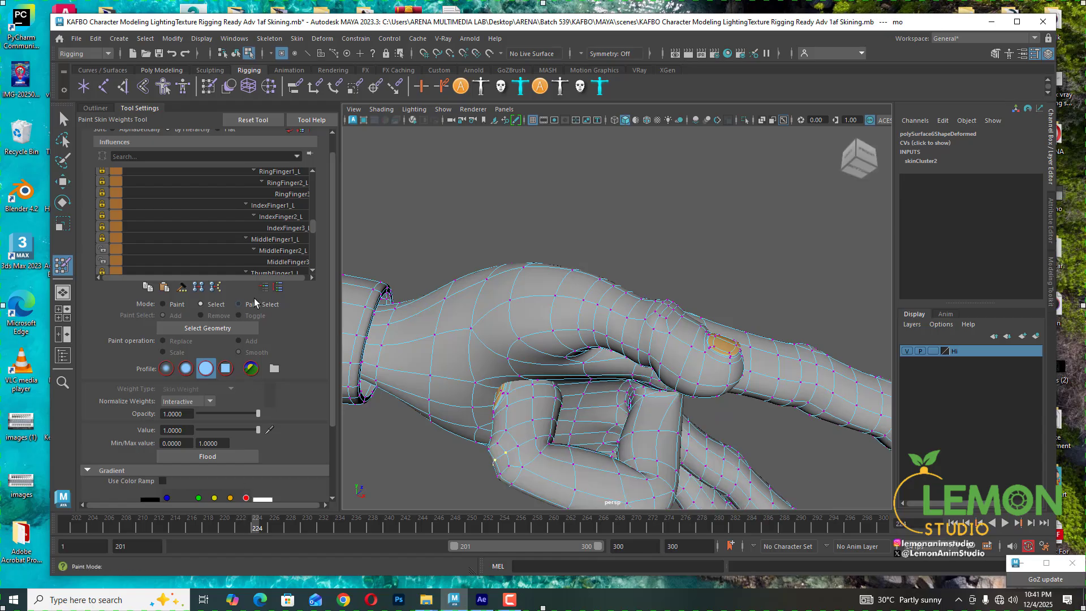
- Check the selected vertex's middle finger influences and set its IndexFinger3_L weight to 0
click(281, 250)
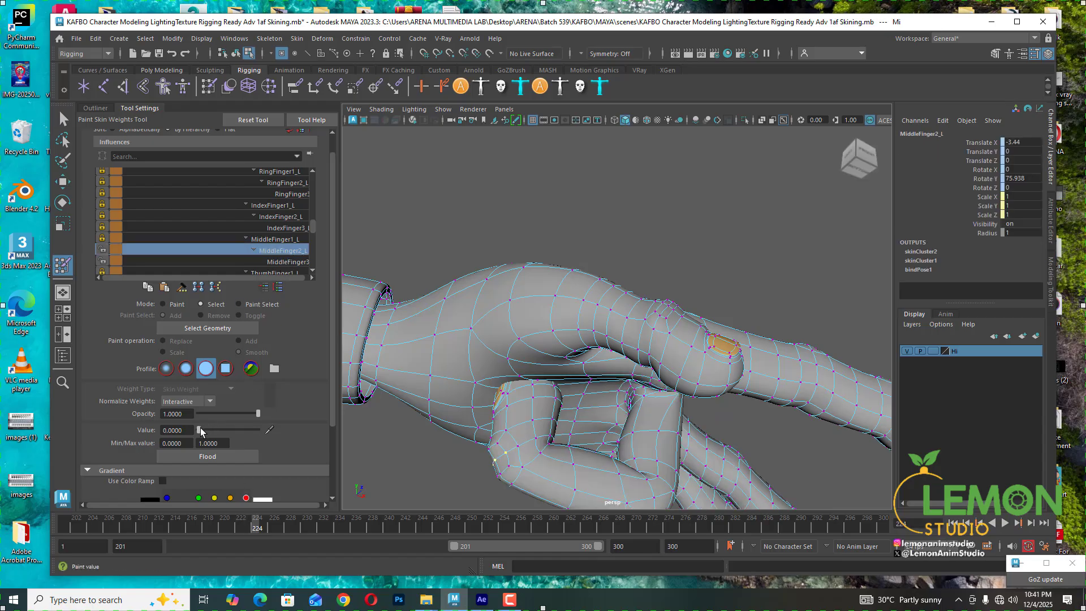
click(289, 262)
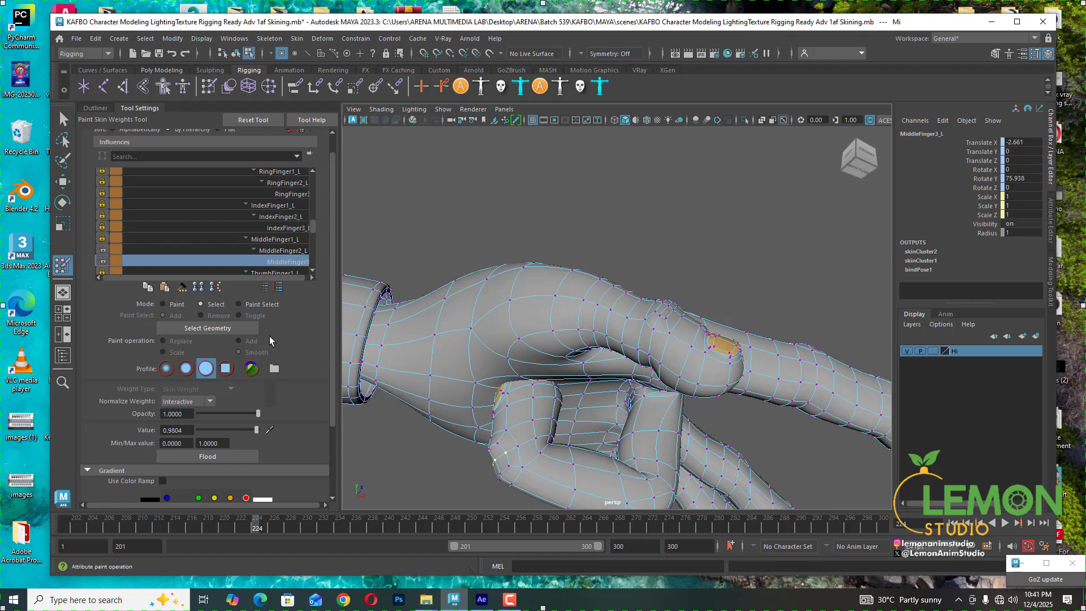
click(283, 249)
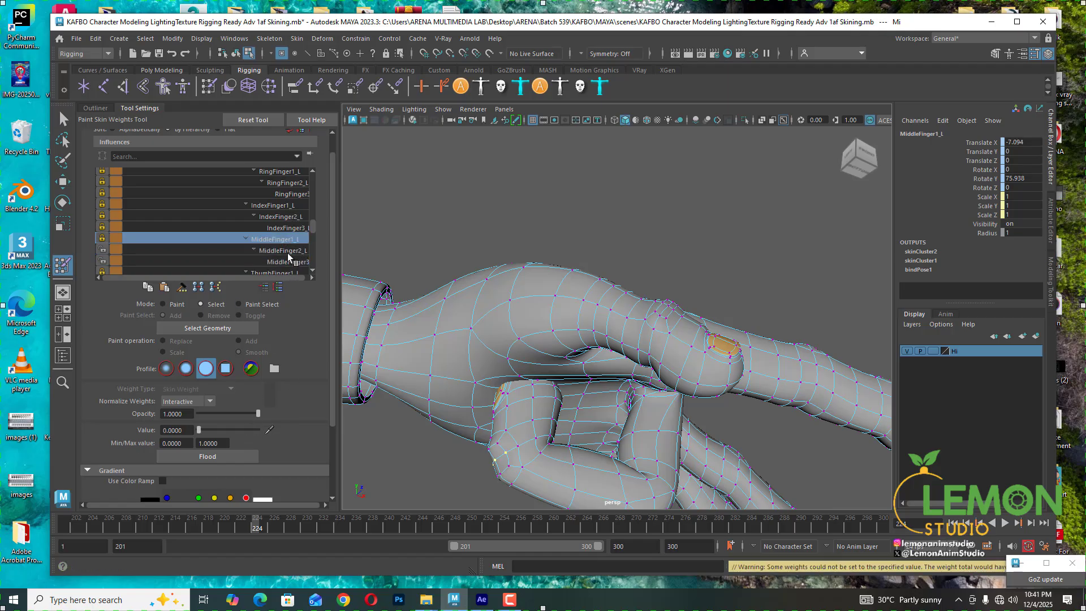
click(288, 262)
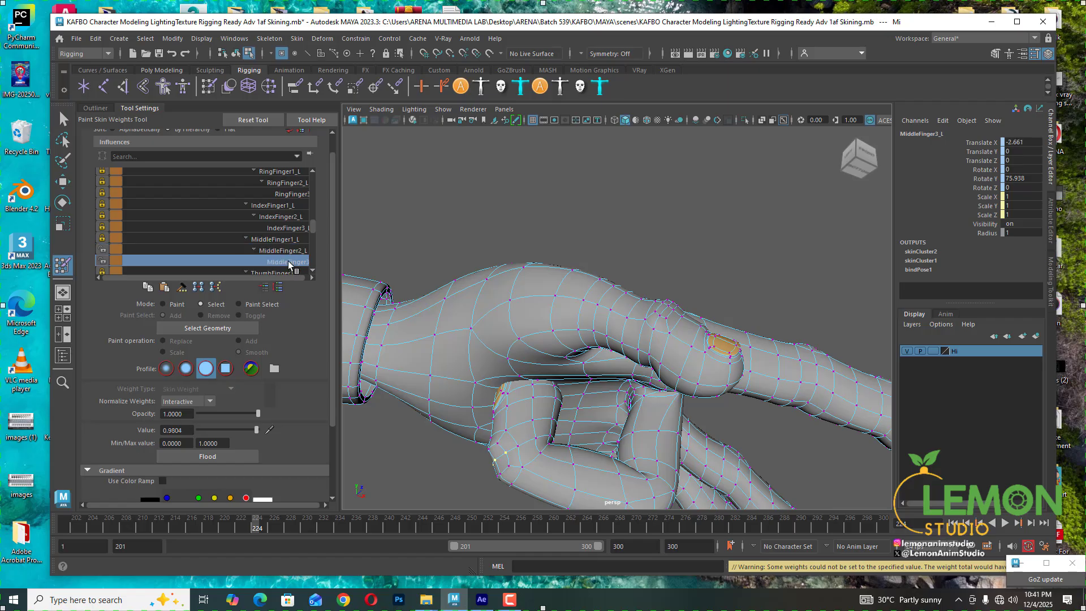
click(283, 228)
drag(199, 430, 185, 429)
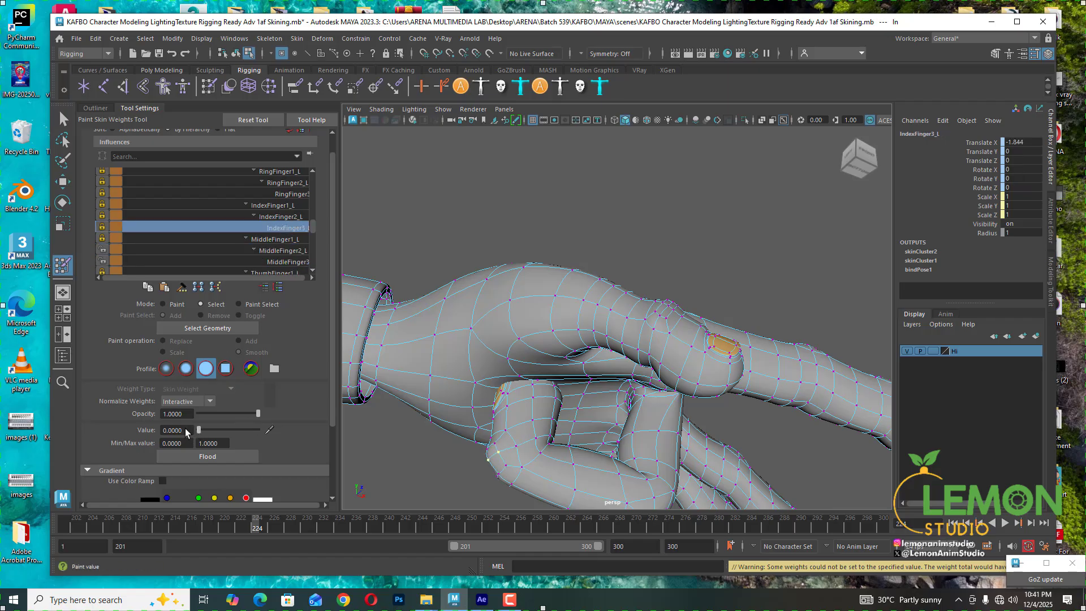
- Select a vertex on the middle finger, review its middle and index finger influences and clear its RingFinger3_L weight
mouse_move(652, 347)
alt+mouse_down()
mouse_move(656, 357)
mouse_move(703, 311)
mouse_move(650, 346)
mouse_move(650, 359)
mouse_move(497, 360)
mouse_move(460, 304)
alt+mouse_up()
click(655, 348)
click(277, 248)
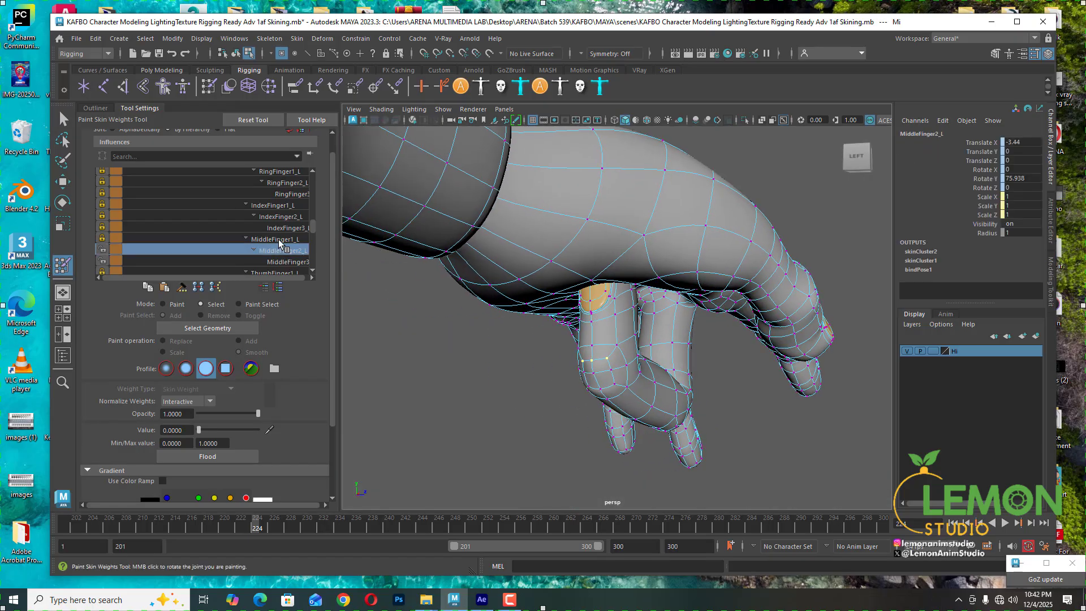
click(284, 262)
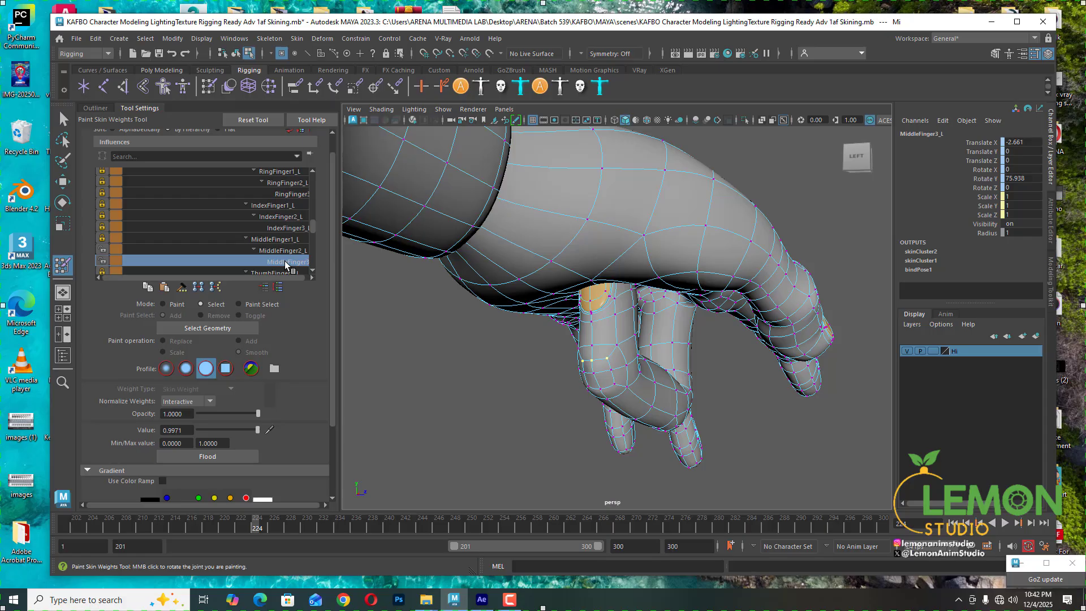
click(287, 229)
click(286, 217)
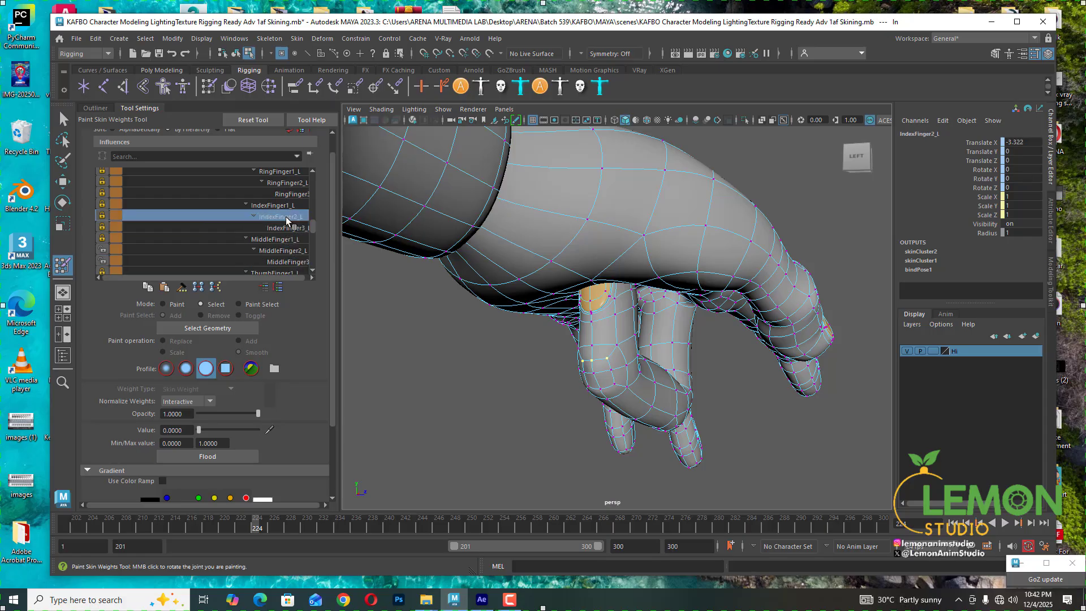
click(282, 205)
click(290, 193)
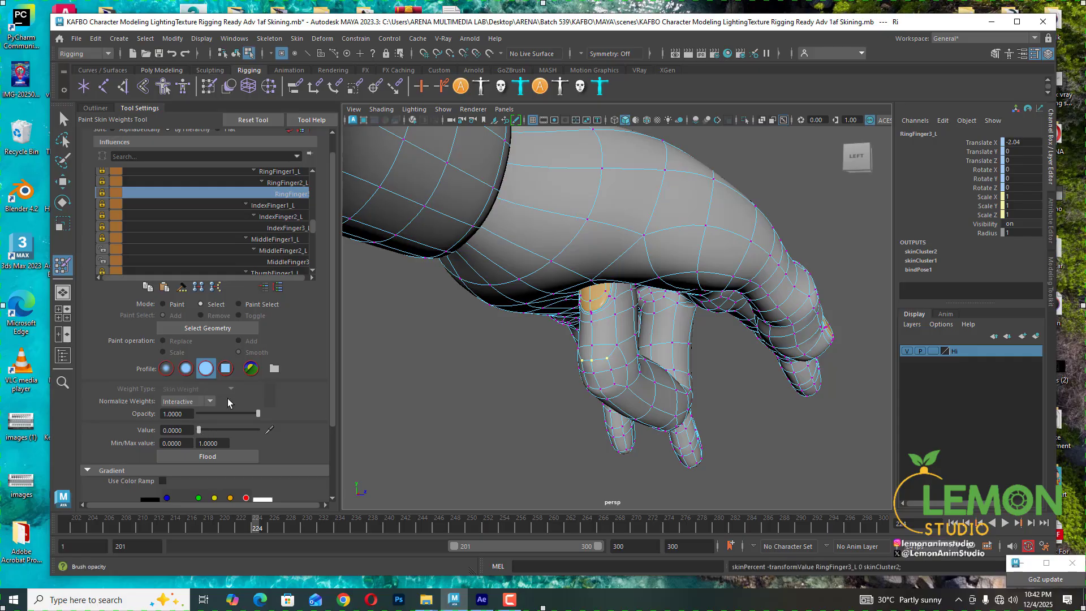
- Check the vertex's RingFinger2_L, RingFinger1_L and MiddleFinger3_L weights
mouse_move(481, 376)
alt+mouse_down()
mouse_move(509, 376)
mouse_move(493, 375)
alt+mouse_up()
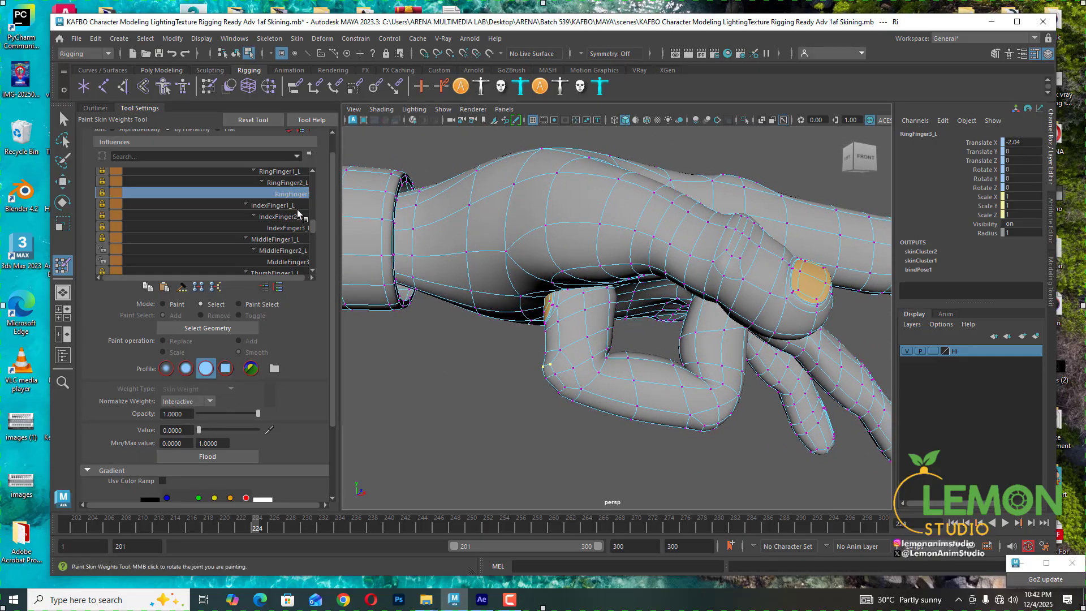
click(289, 183)
click(286, 172)
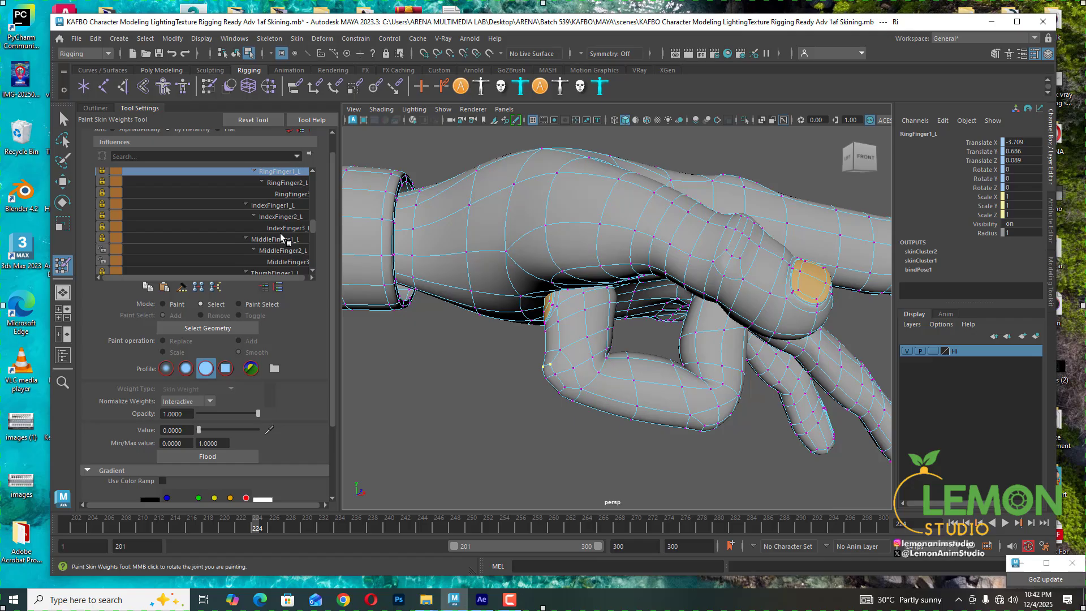
click(281, 262)
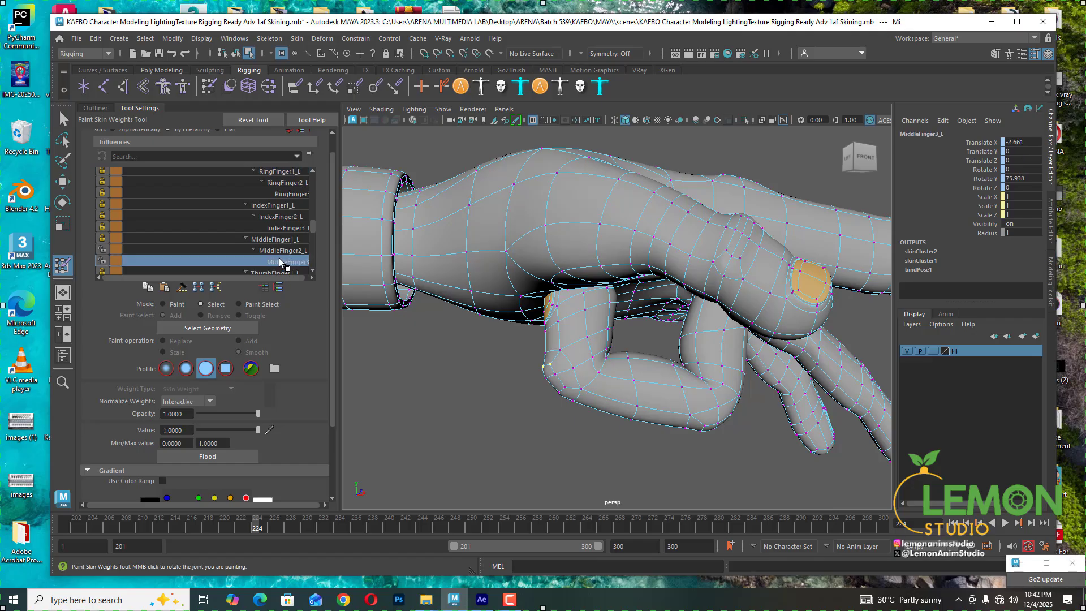
- Select vertices at the middle finger's bend and set their IndexFinger3_L weight to 0
click(574, 370)
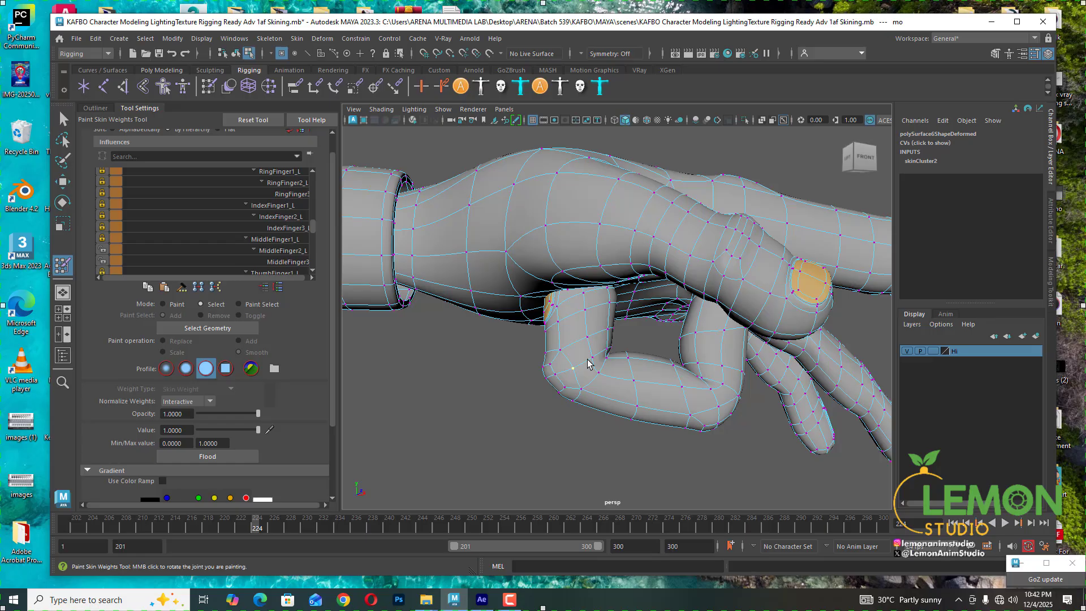
click(284, 262)
click(283, 247)
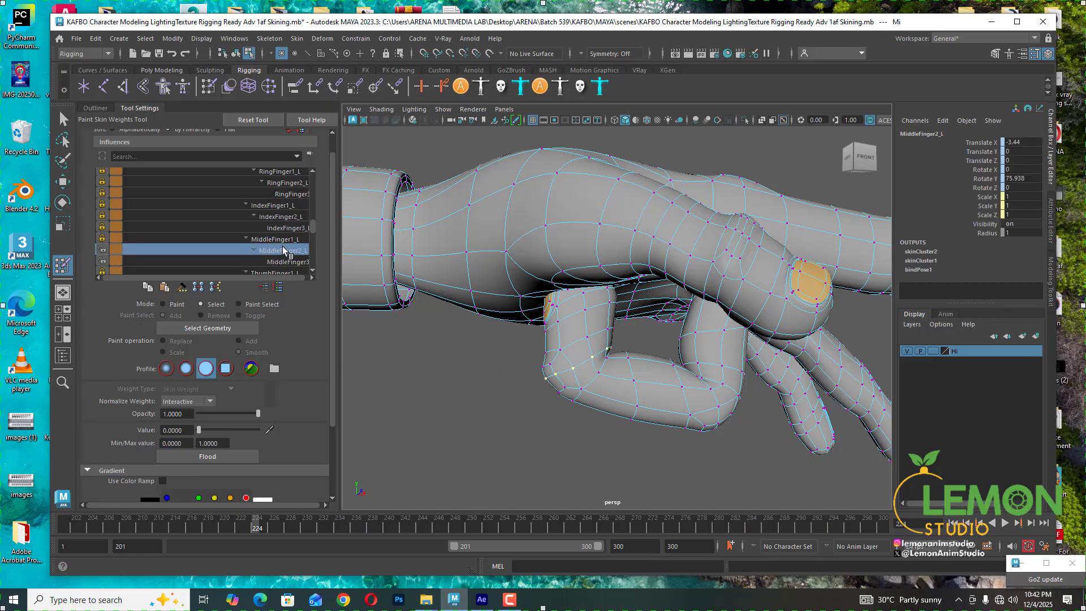
click(283, 242)
click(283, 227)
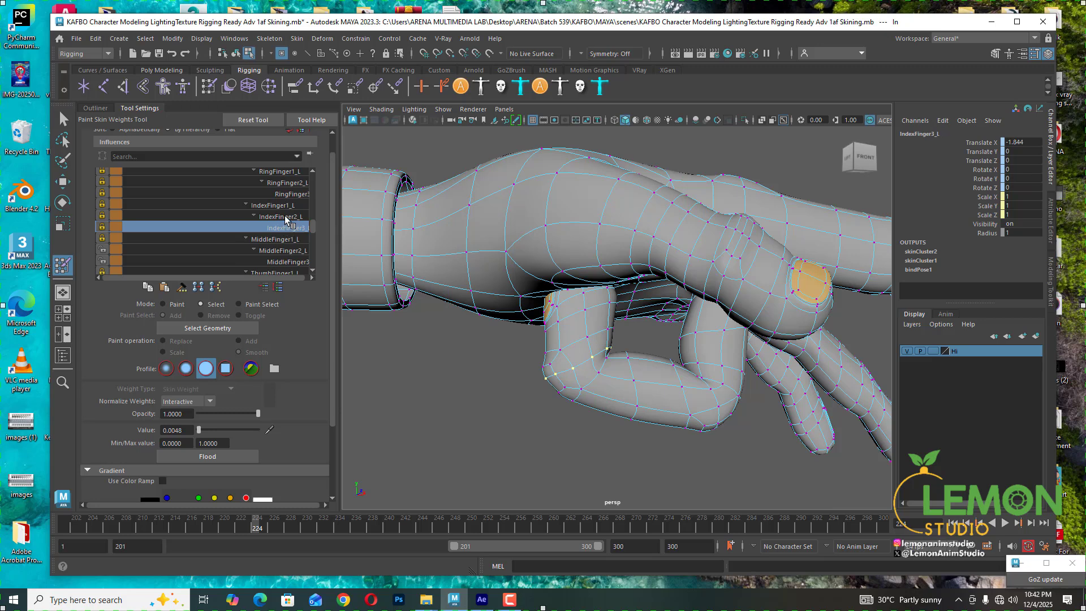
drag(199, 432, 169, 430)
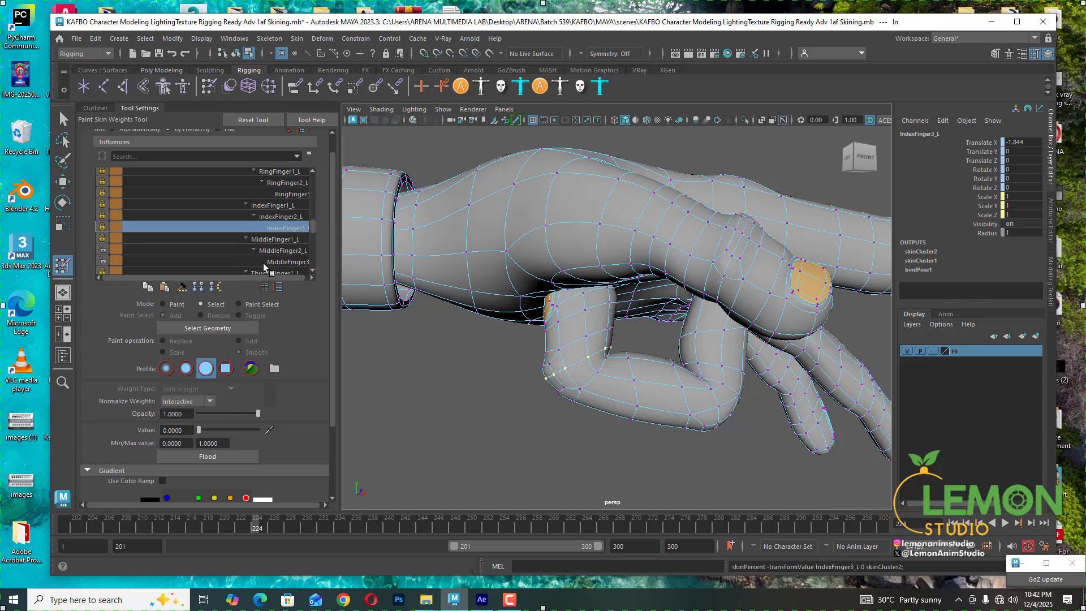
- Review the selected vertex's IndexFinger2_L, IndexFinger1_L, RingFinger3_L, RingFinger2_L and RingFinger1_L influence weights
click(278, 215)
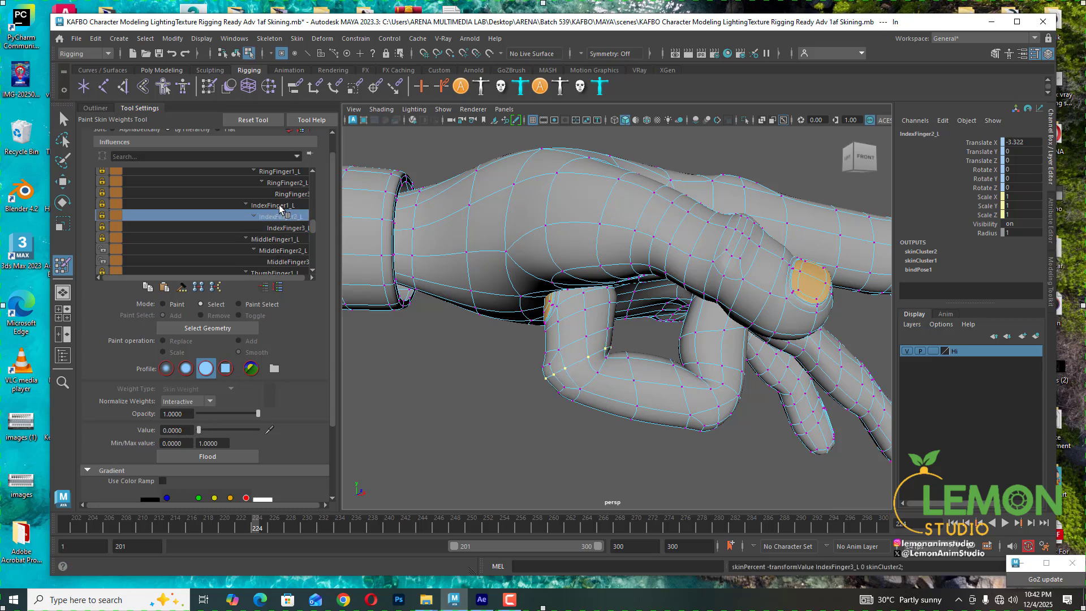
click(284, 203)
click(287, 193)
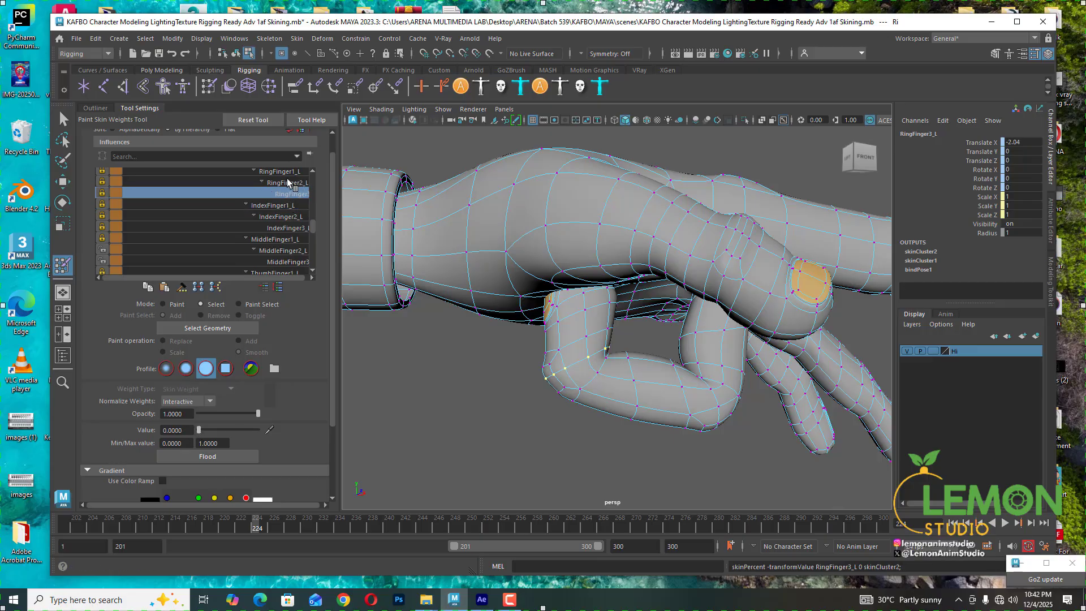
click(284, 180)
click(284, 172)
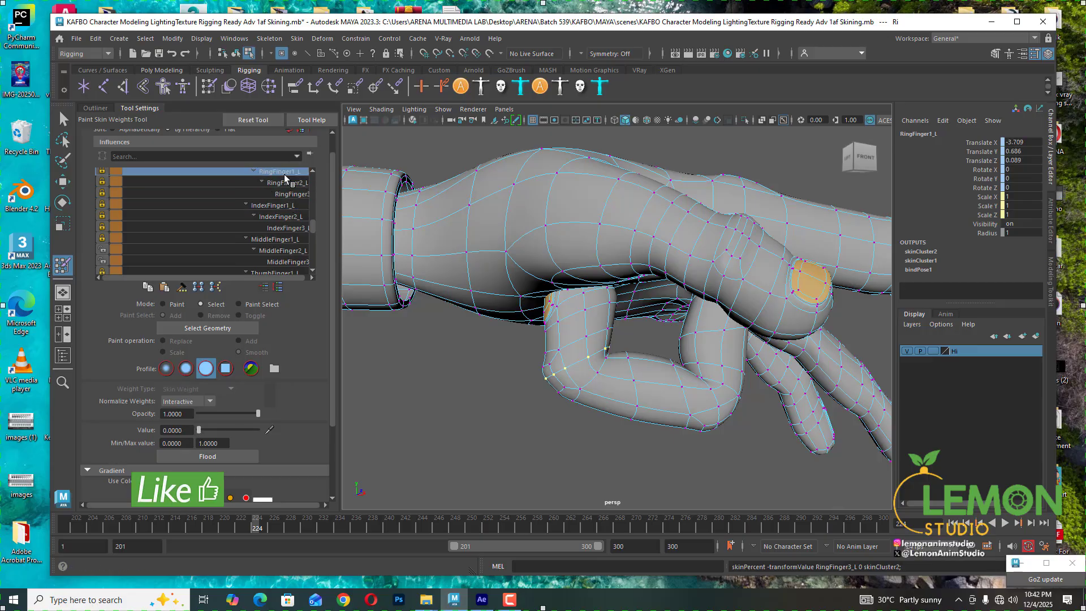
- Select vertices along the middle finger's bend and check their MiddleFinger1_L and MiddleFinger3_L influences
click(577, 343)
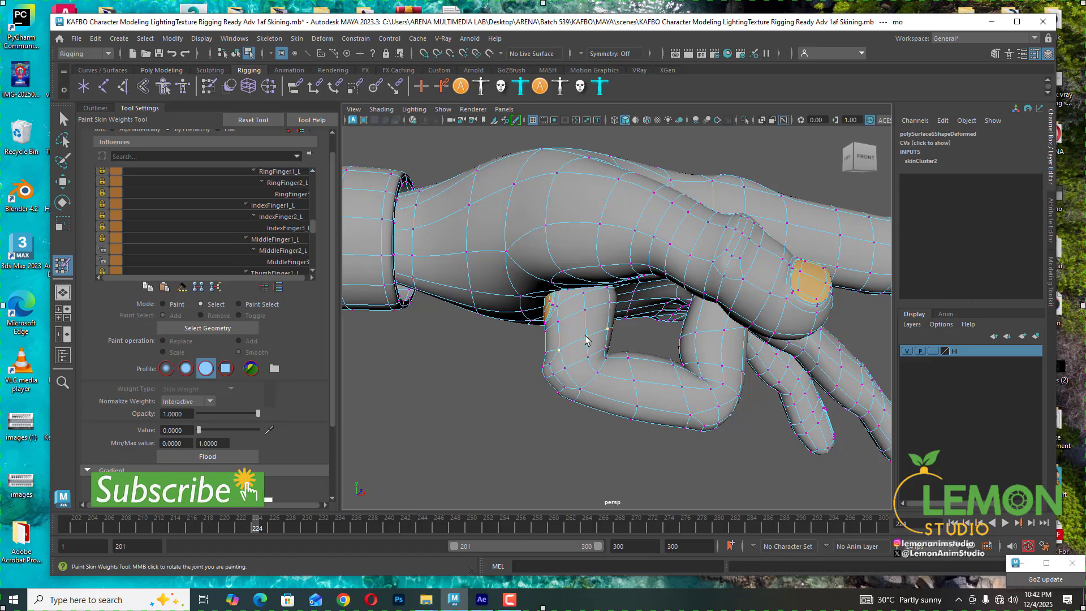
shift+click(586, 336)
shift+click(546, 353)
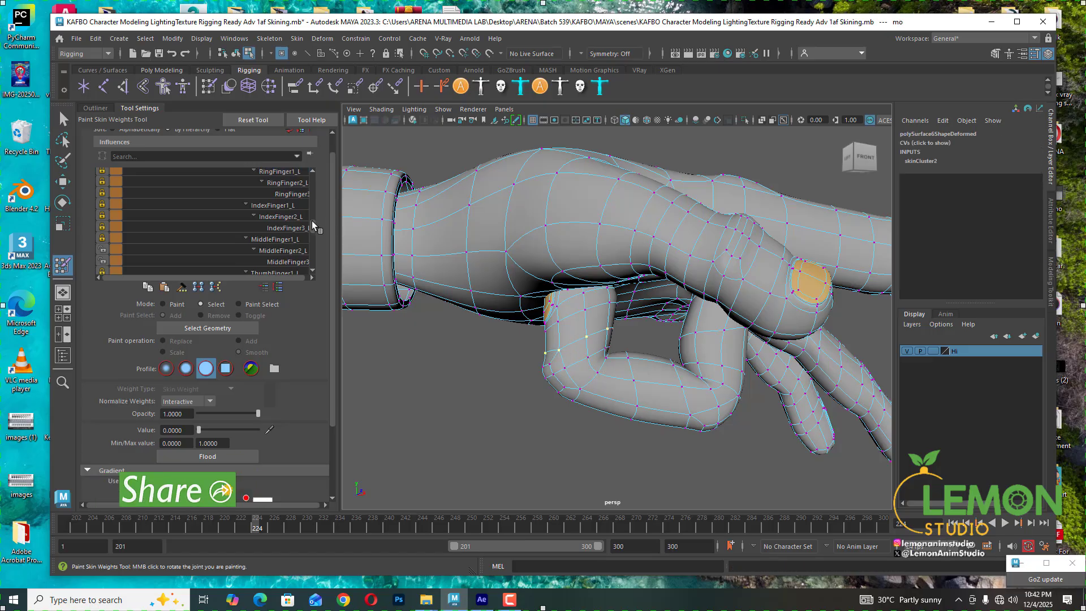
click(284, 239)
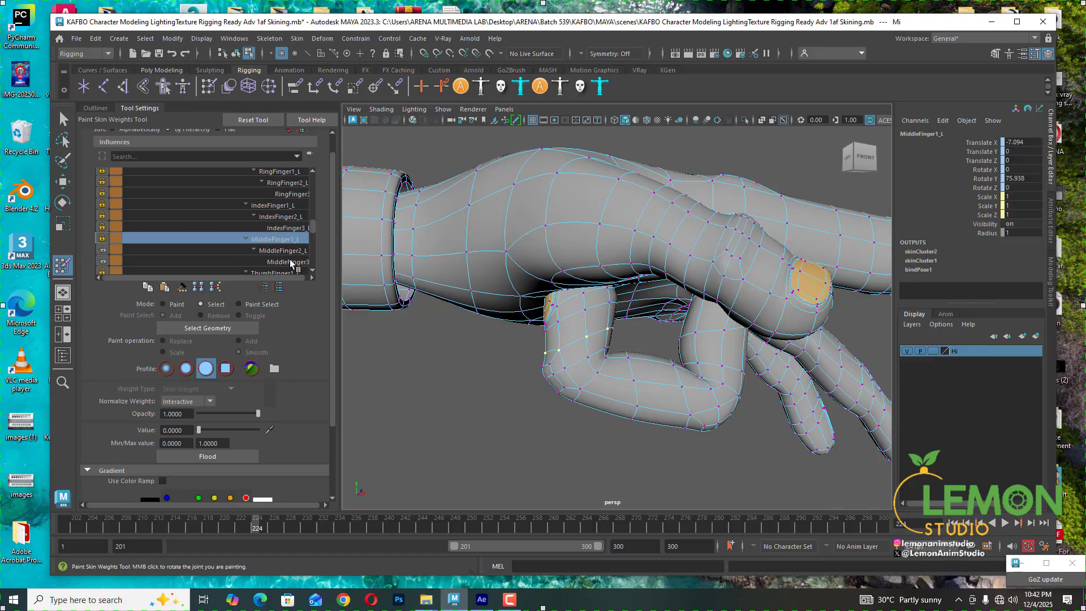
click(290, 260)
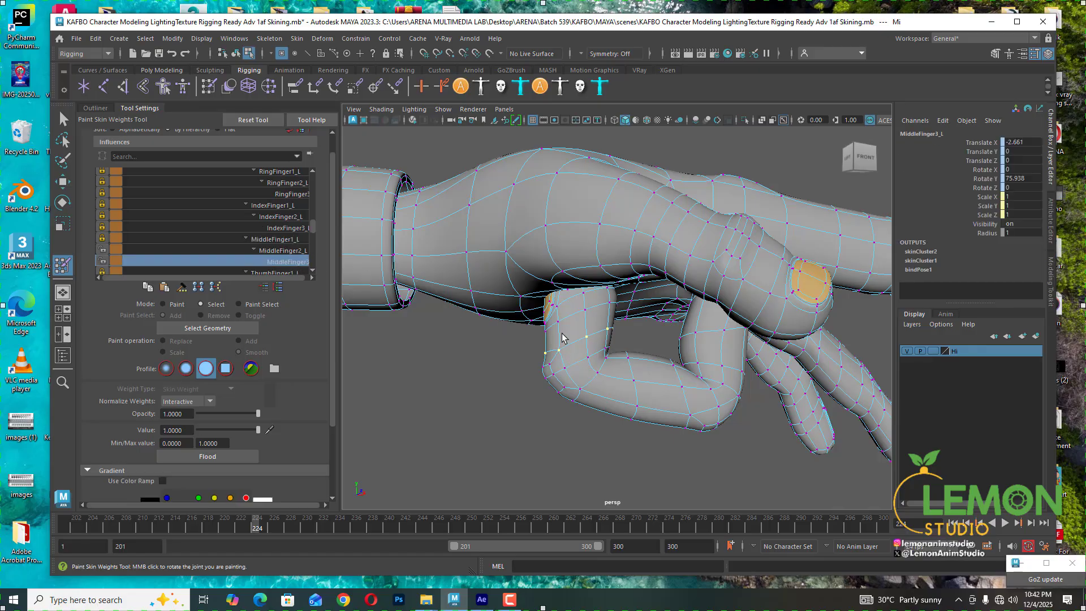
- Scrub the animation and orbit around the hand to inspect how the middle finger bends
alt+drag(563, 338, 563, 403)
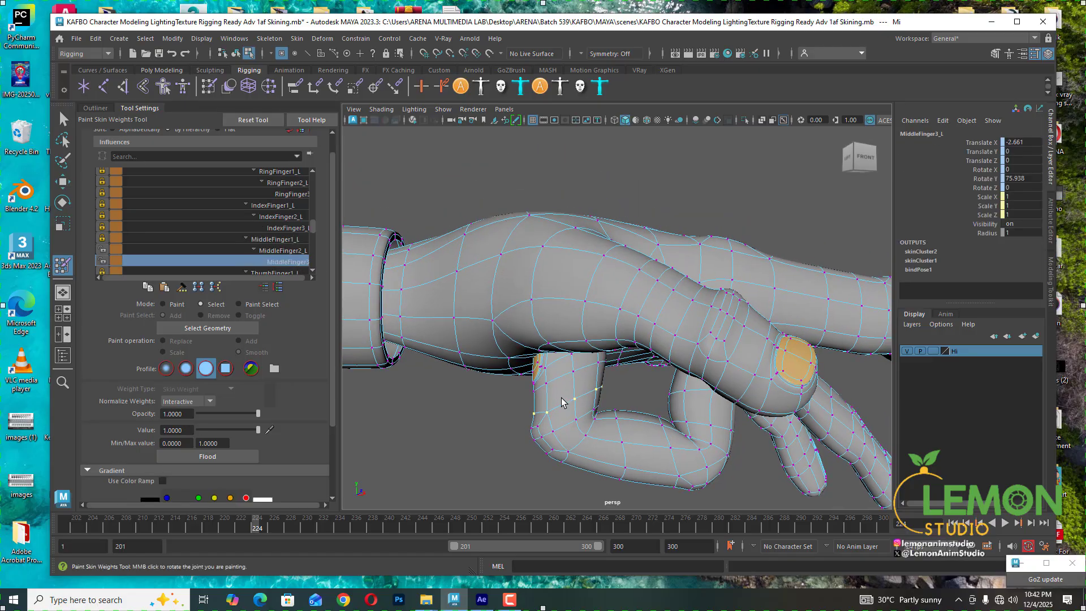
drag(256, 529, 254, 528)
click(251, 528)
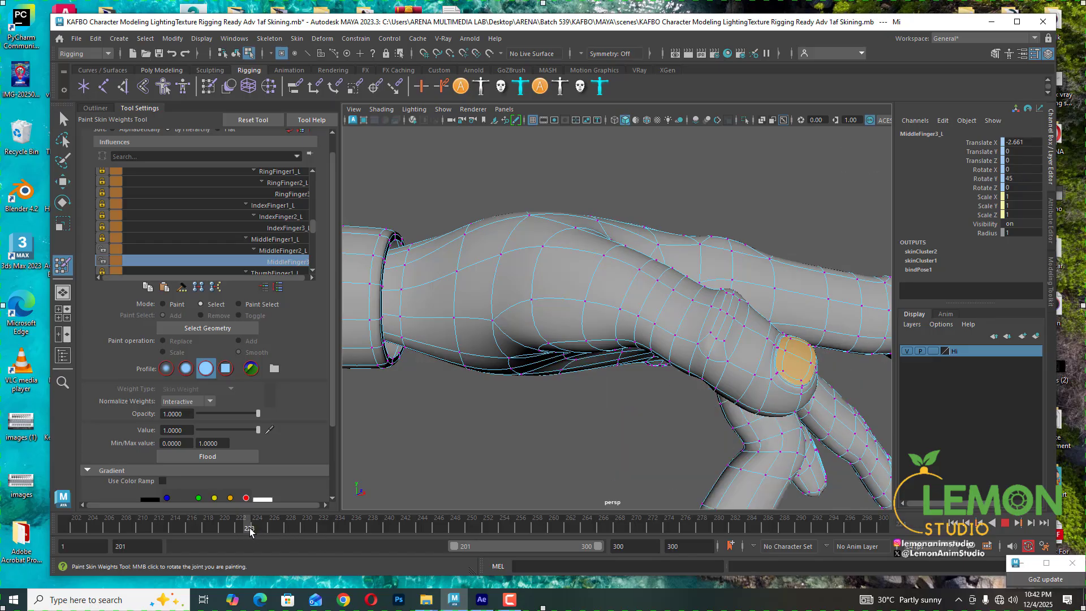
alt+drag(652, 351, 623, 346)
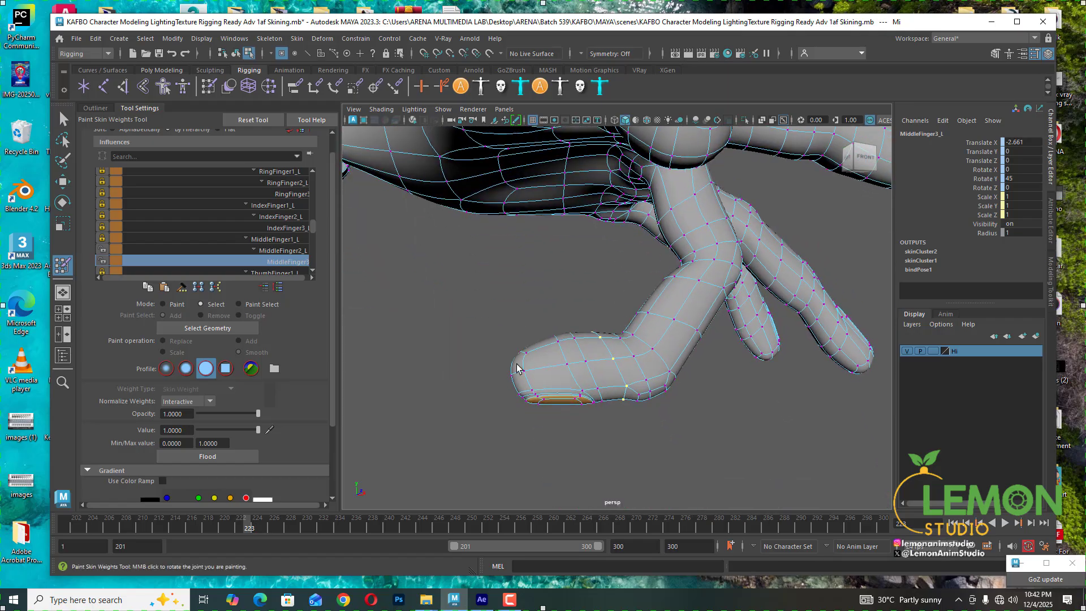
drag(491, 341, 606, 436)
mouse_move(572, 311)
alt+mouse_down()
mouse_move(696, 365)
mouse_move(800, 356)
mouse_move(759, 344)
mouse_move(633, 374)
alt+mouse_up()
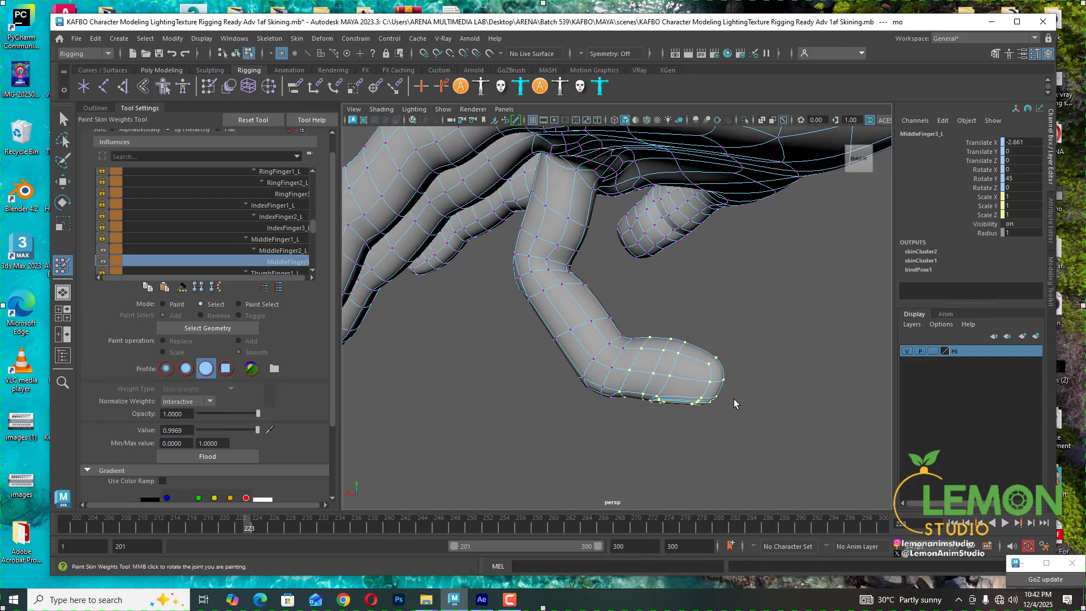
alt+drag(734, 399, 453, 401)
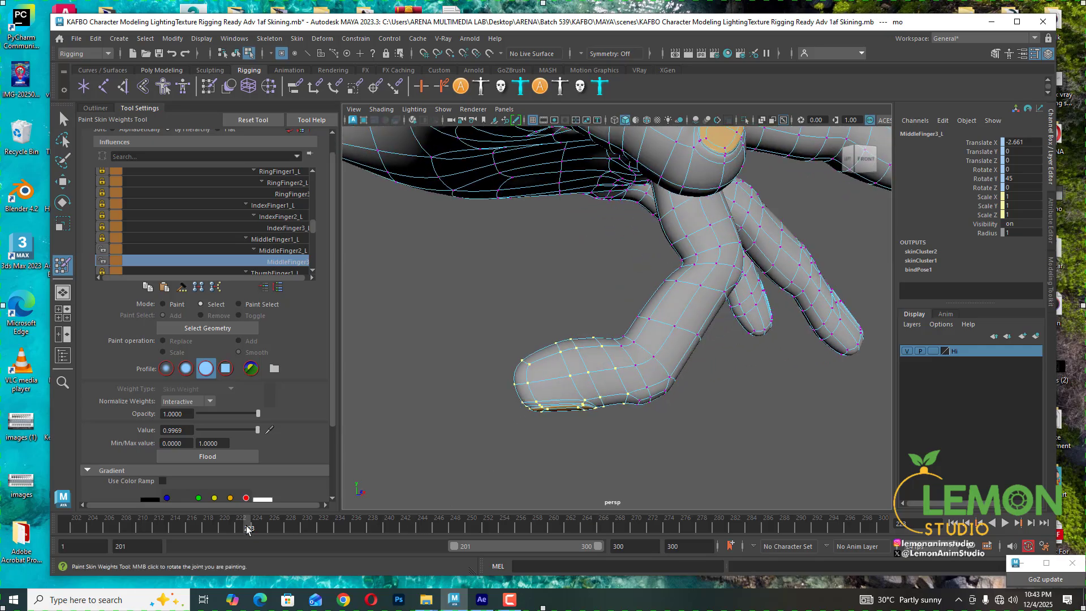
drag(247, 529, 264, 529)
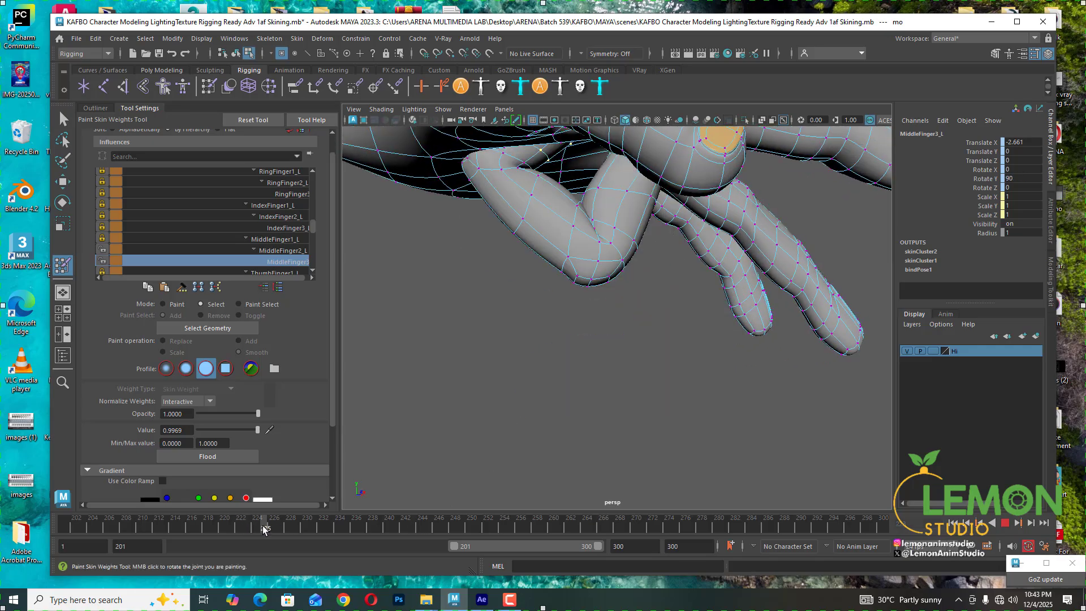
alt+drag(567, 371, 540, 367)
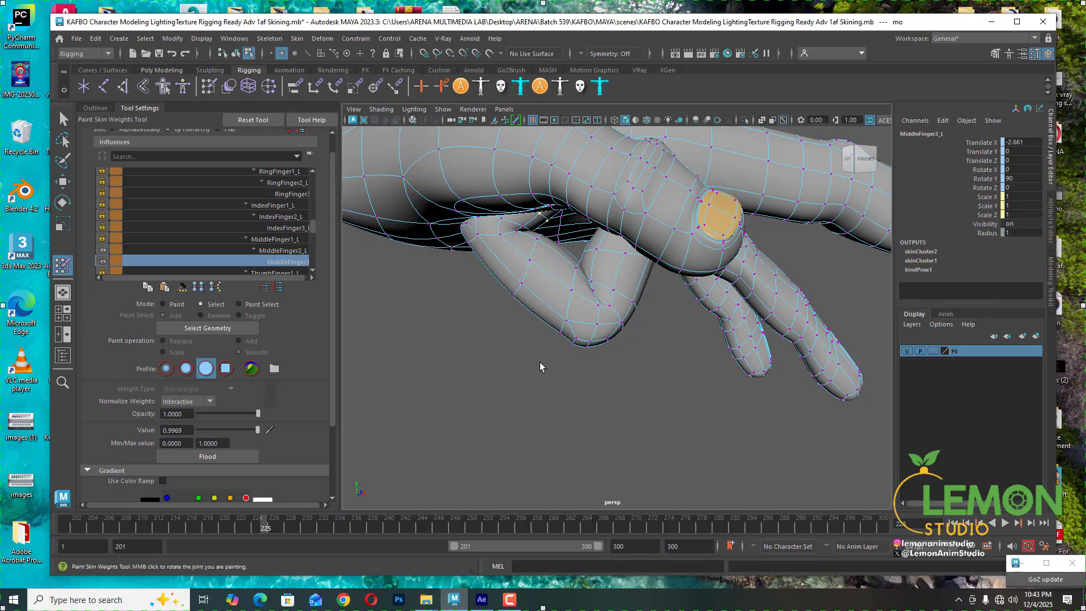
scroll(540, 366, up, 3)
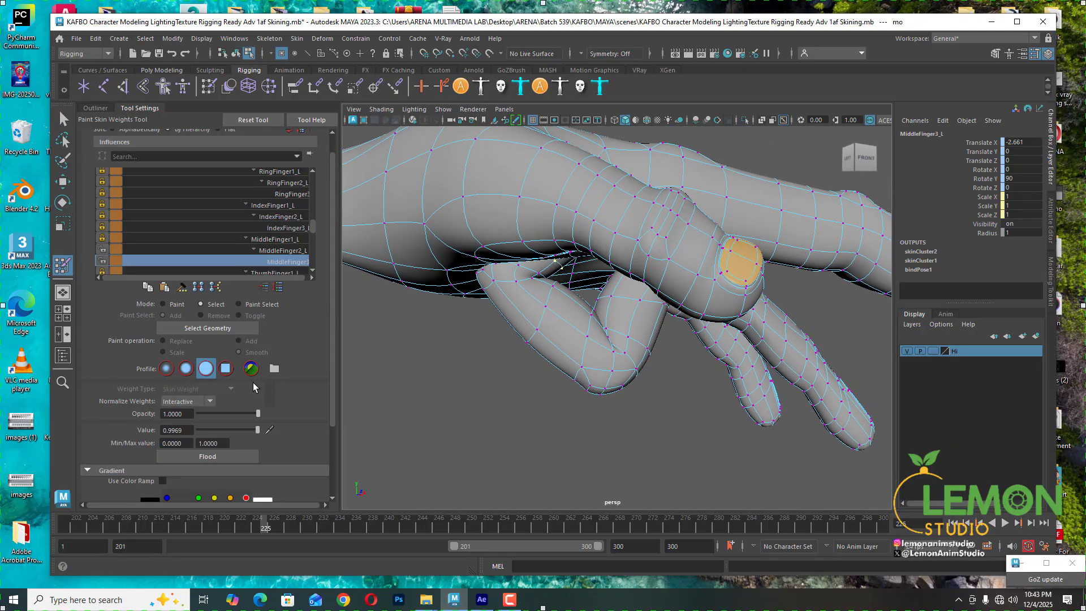
- Set the selected vertices' MiddleFinger3_L weight to 1 and their RingFinger3_L weight to 0
drag(258, 430, 262, 430)
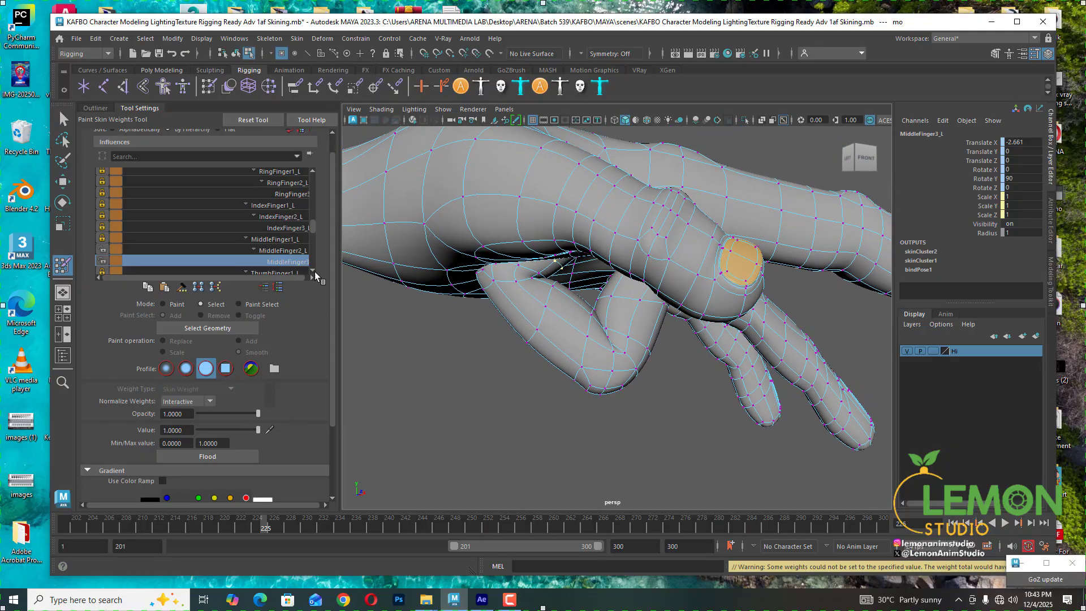
click(288, 251)
click(286, 240)
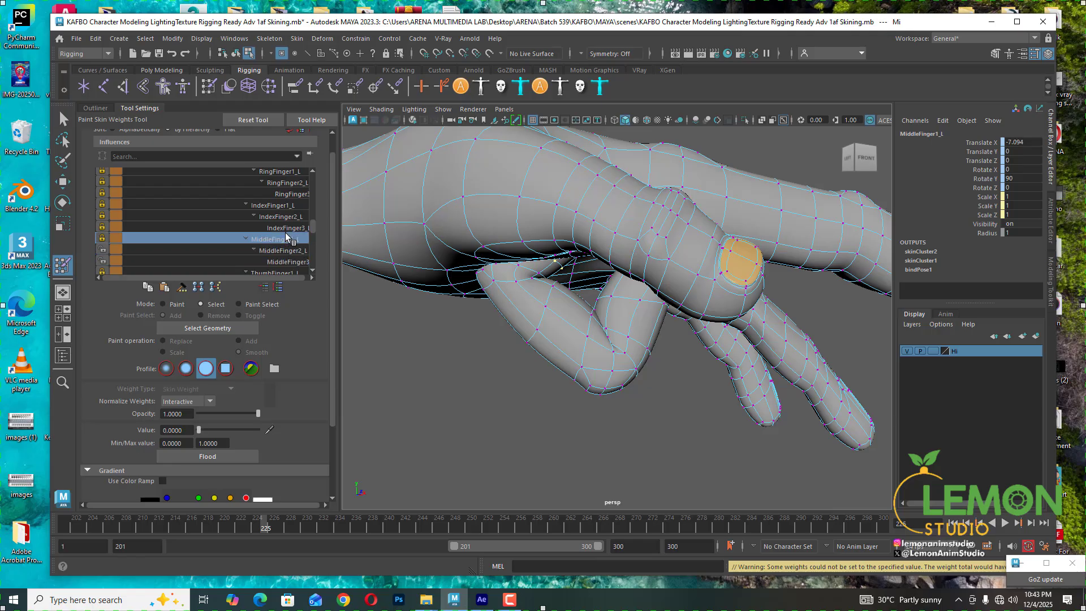
click(285, 228)
click(285, 217)
click(285, 205)
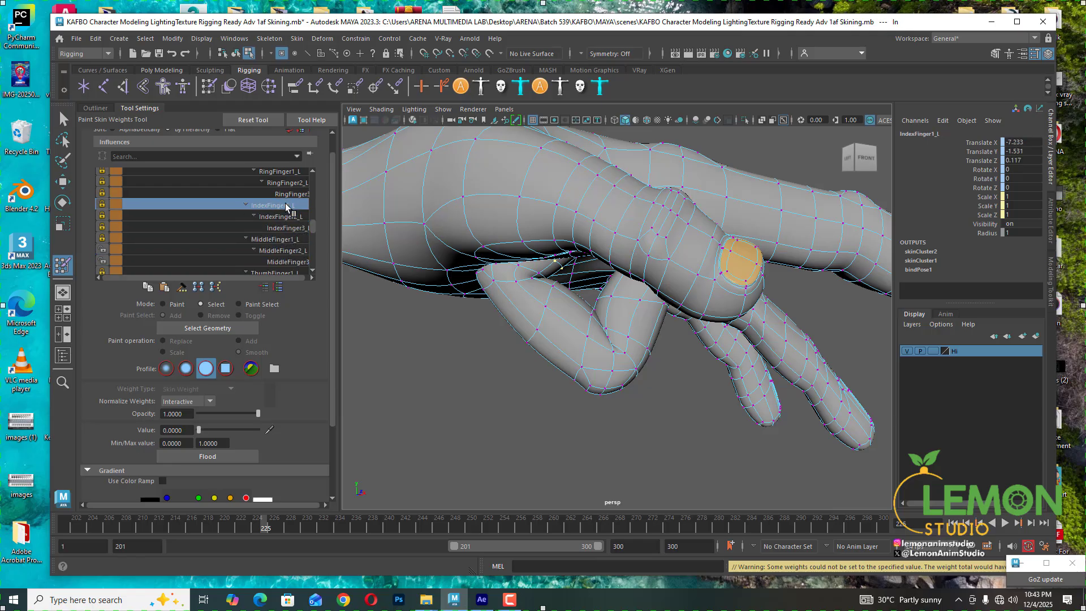
click(288, 194)
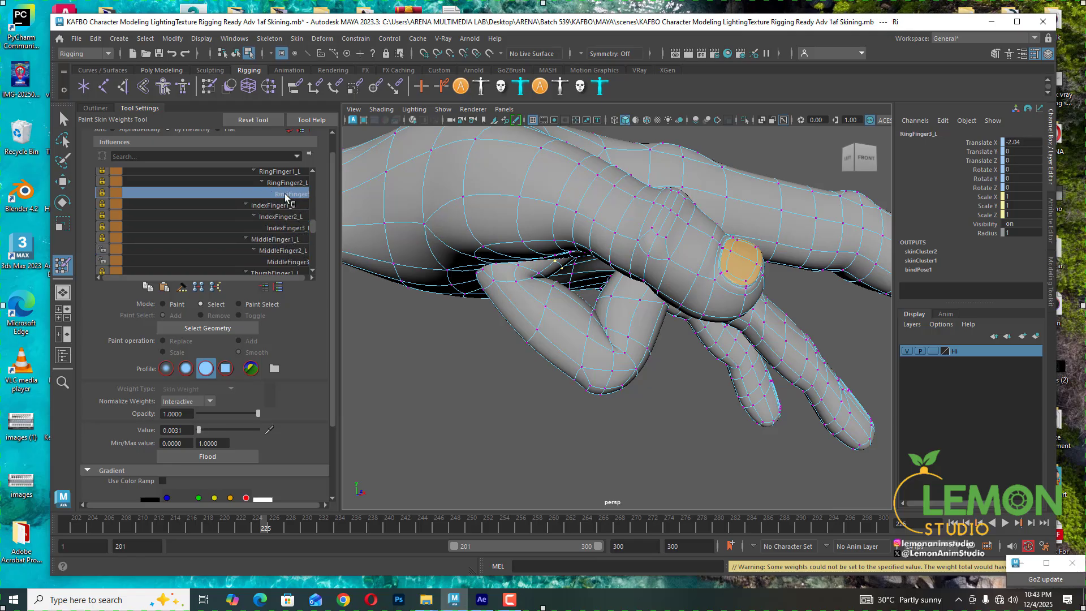
click(198, 431)
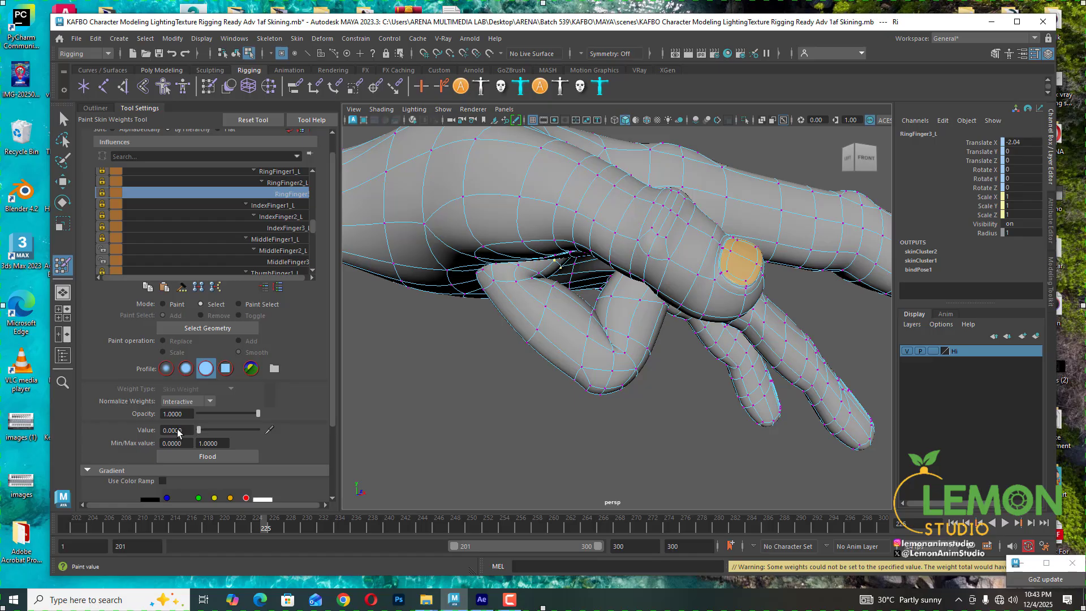
- Review the vertices' RingFinger2_L, RingFinger1_L, MiddleFinger1_L, MiddleFinger2_L and MiddleFinger3_L weights
click(284, 182)
click(285, 173)
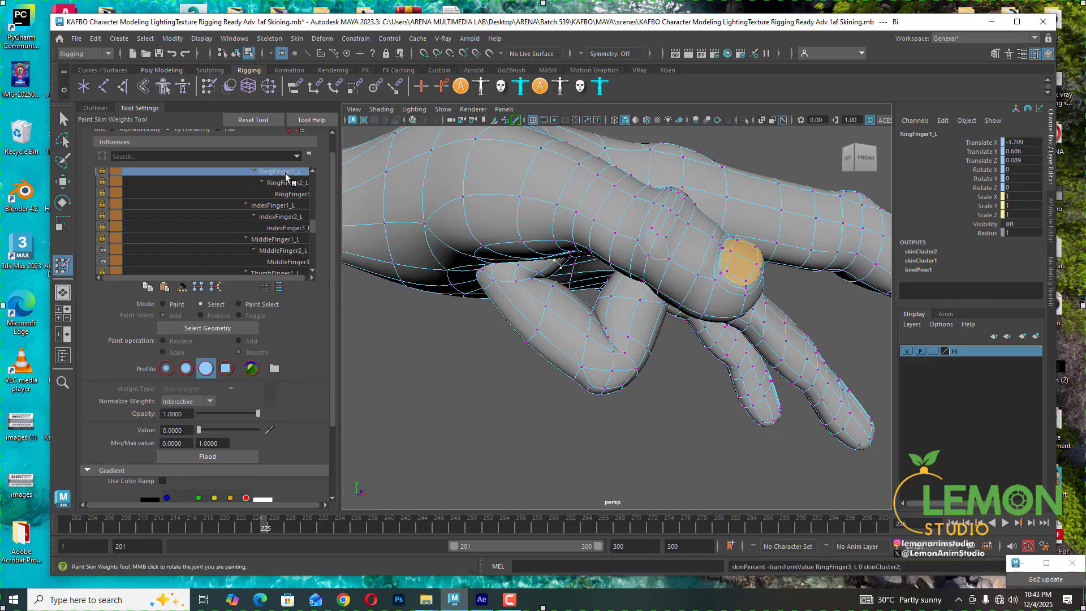
click(287, 242)
click(289, 251)
click(297, 262)
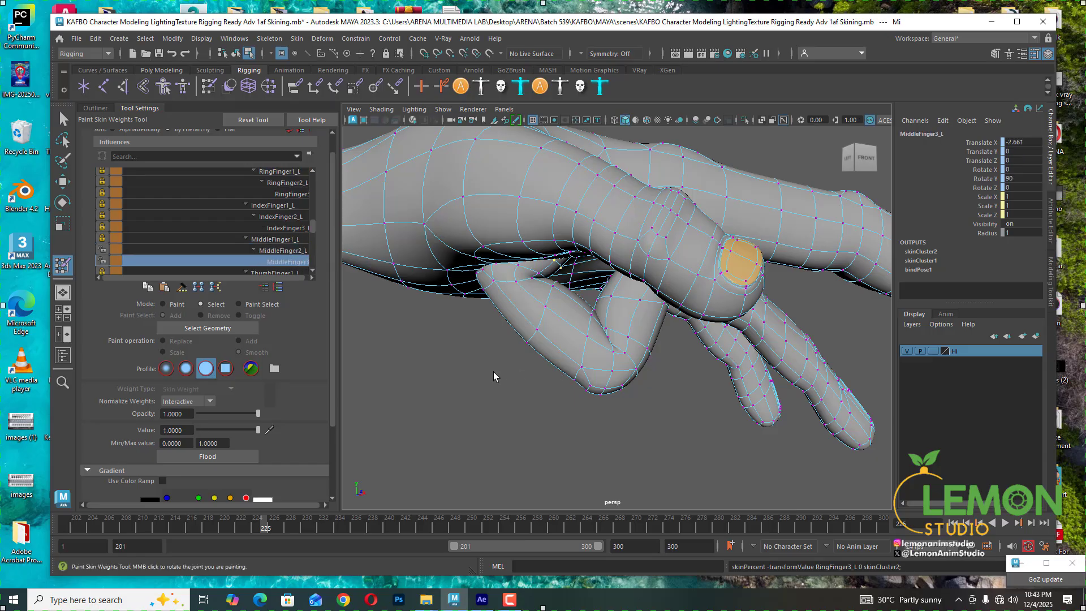
- Check the finger bend across frames and save the scene
alt+drag(491, 385, 465, 459)
drag(253, 513, 249, 528)
click(265, 525)
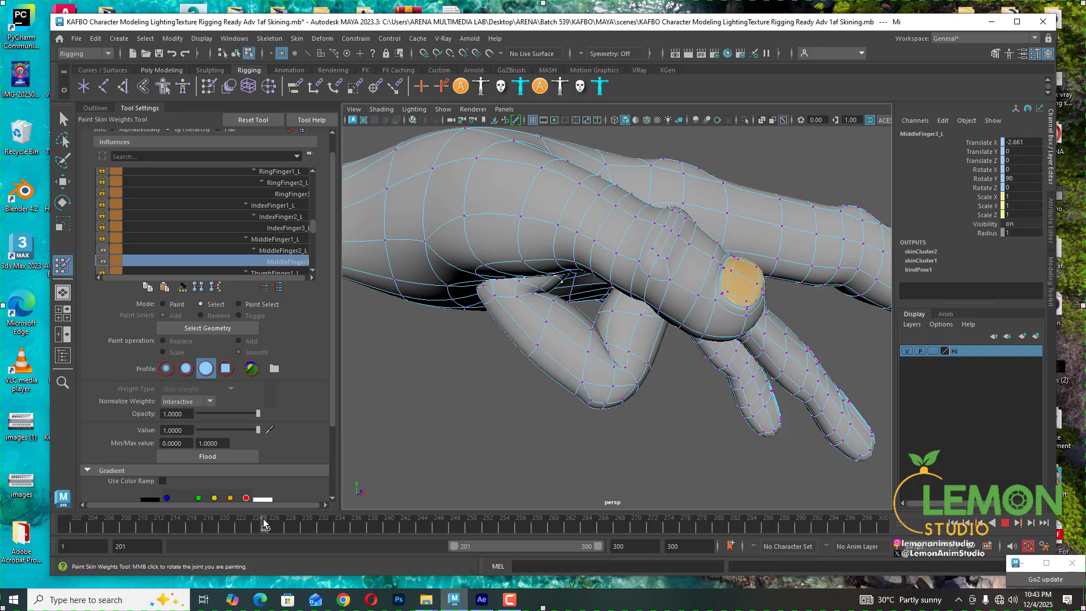
alt+drag(365, 439, 572, 406)
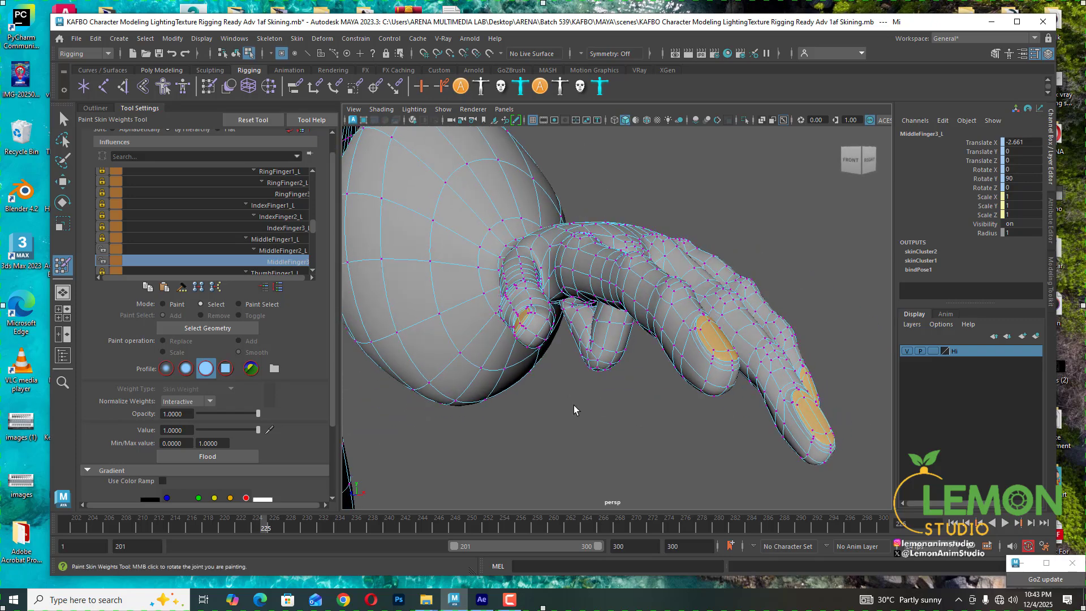
key(ctrl+s)
- Scrub the timeline and orbit below the hand to inspect the middle finger's deformation
alt+drag(712, 378, 586, 345)
drag(276, 529, 322, 528)
alt+drag(725, 376, 291, 528)
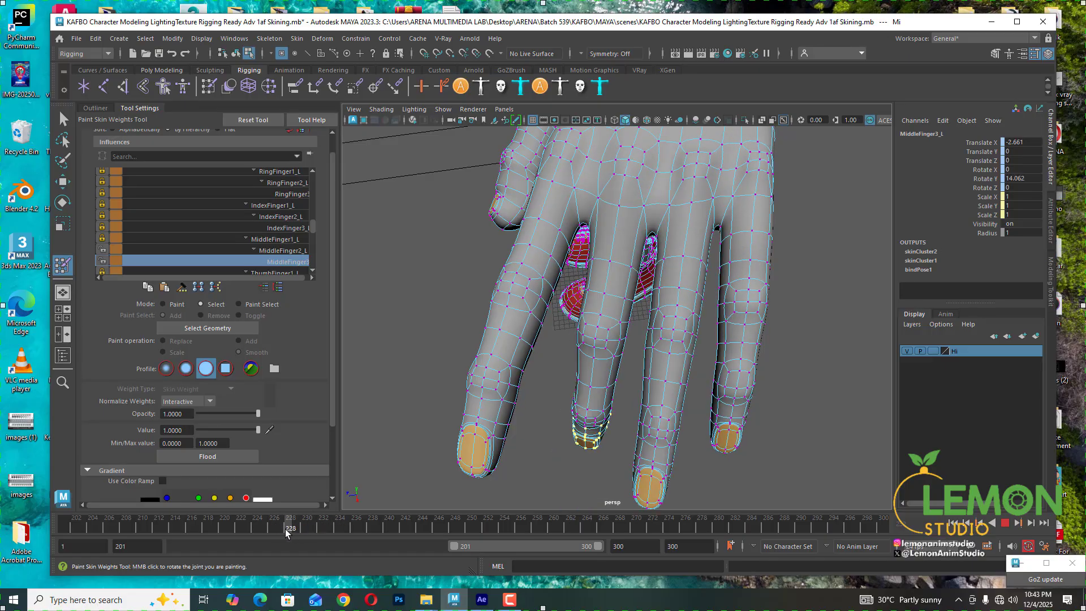
alt+drag(582, 384, 601, 402)
key(alt+v)
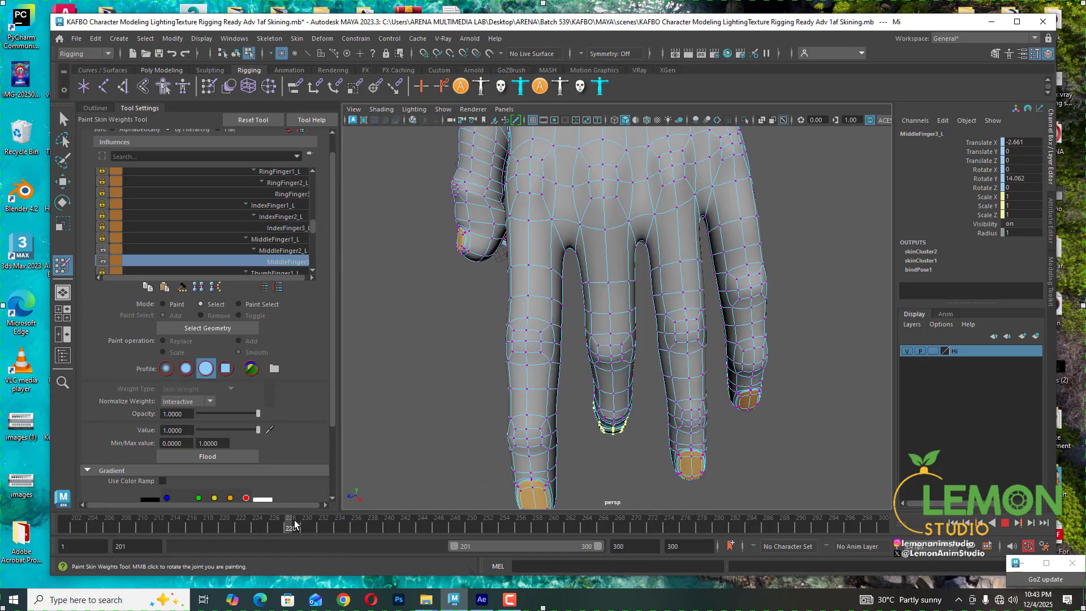
drag(306, 520, 330, 515)
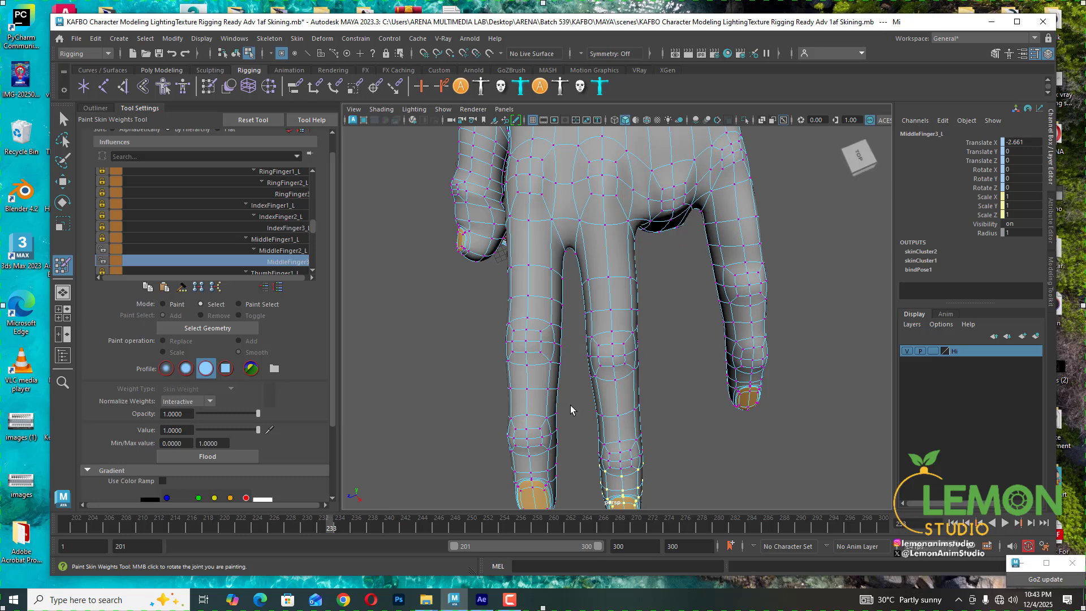
alt+middle_drag(572, 409, 569, 365)
alt+drag(569, 365, 555, 356)
- Lasso-select vertices along the middle finger's tip section and set their MiddleFinger2_L weight to 0
click(63, 139)
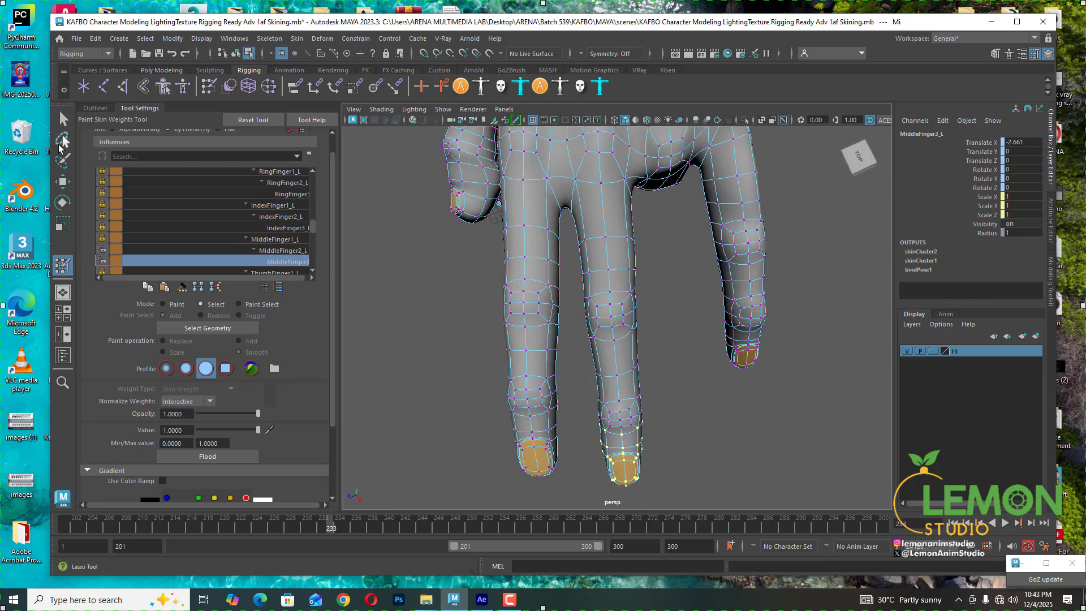
mouse_move(576, 362)
mouse_down()
mouse_move(572, 295)
mouse_move(557, 273)
mouse_move(526, 270)
mouse_move(438, 437)
mouse_move(535, 532)
mouse_move(582, 428)
mouse_move(663, 355)
mouse_move(683, 426)
mouse_move(586, 423)
mouse_up()
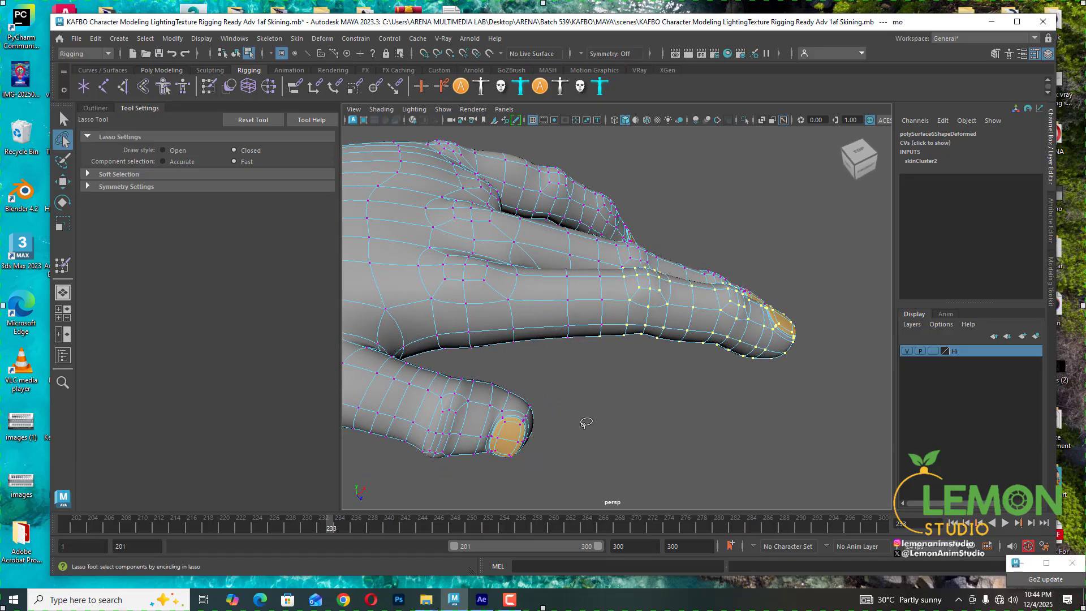
click(63, 119)
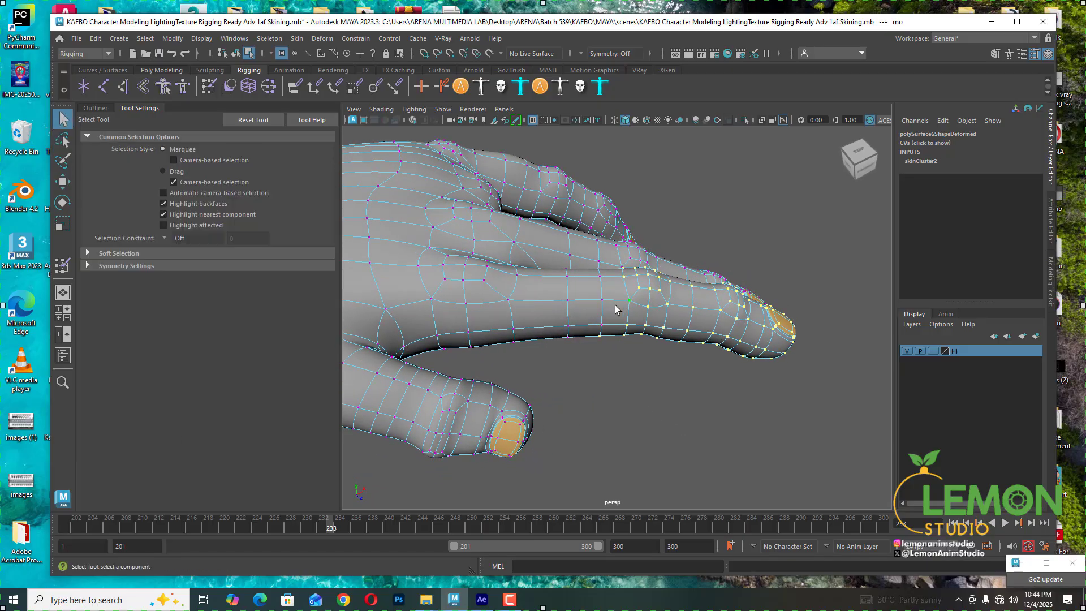
click(61, 265)
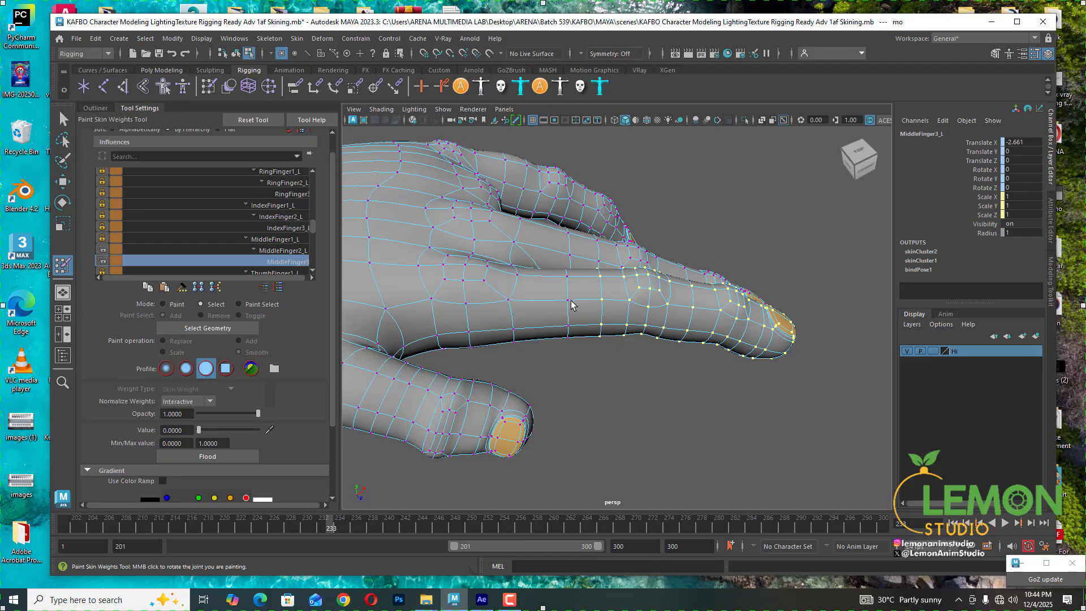
alt+drag(568, 279, 554, 310)
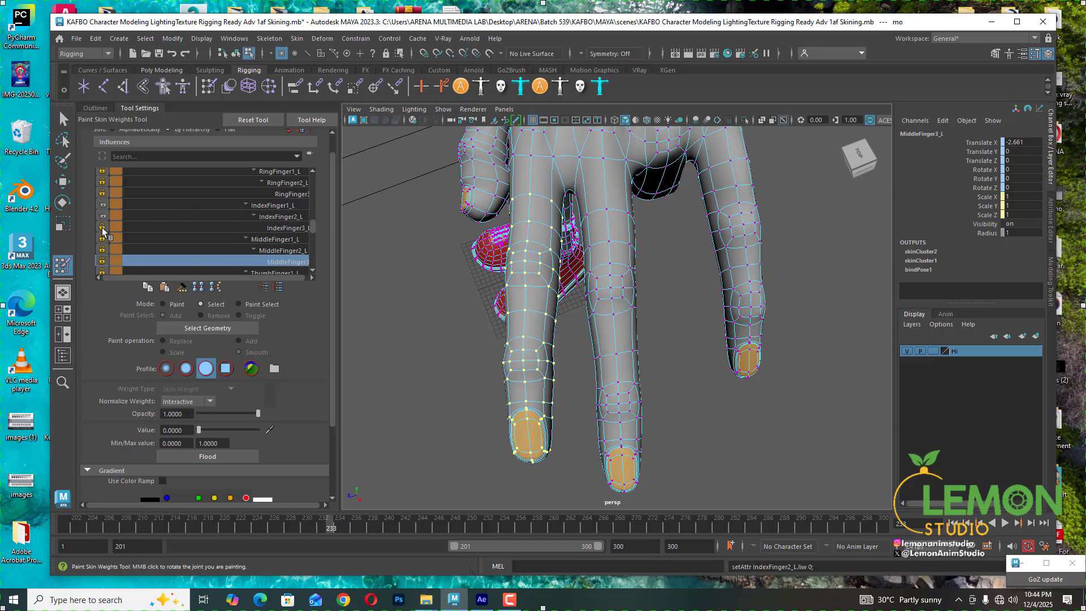
click(284, 252)
drag(197, 430, 169, 429)
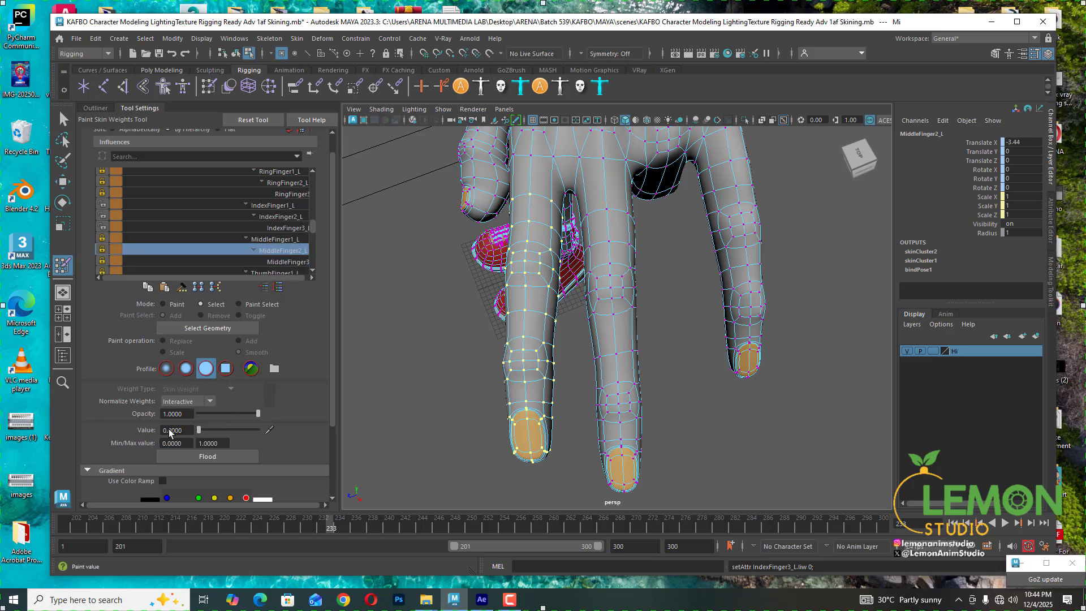
- Set the selected middle finger vertices' MiddleFinger1_L weight to 0
alt+middle_drag(545, 371, 545, 387)
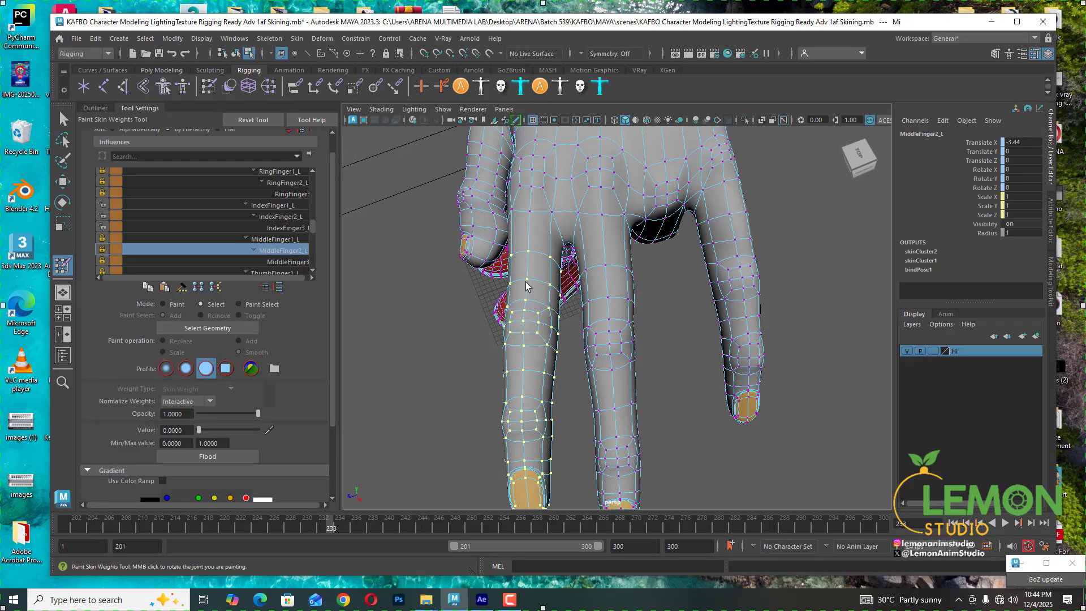
click(277, 241)
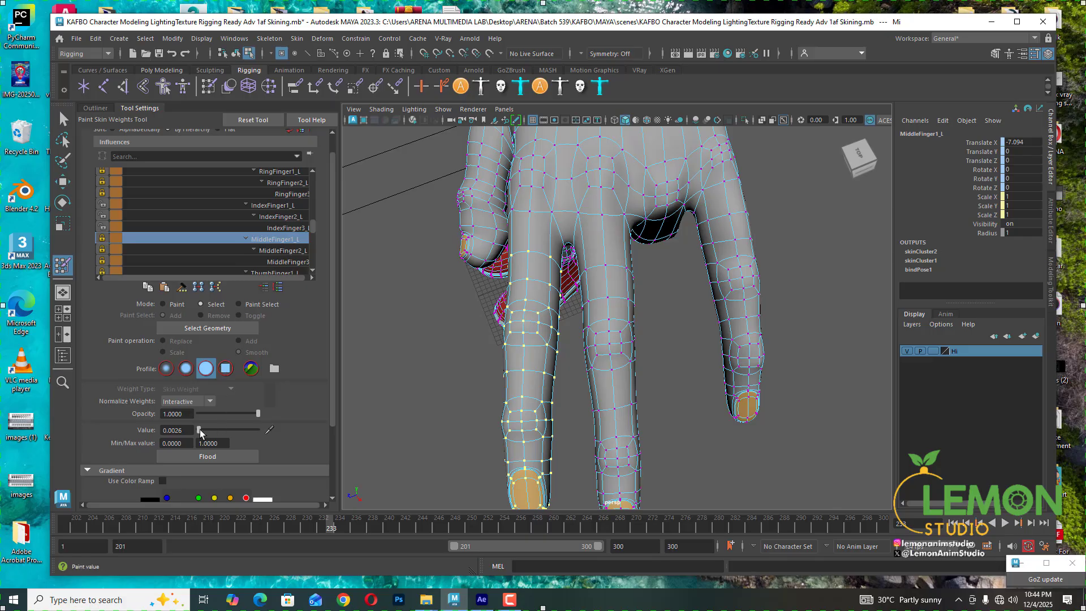
drag(199, 430, 184, 429)
- Review the vertices' weights for the middle, thumb, ring and index finger influences one by one
click(286, 261)
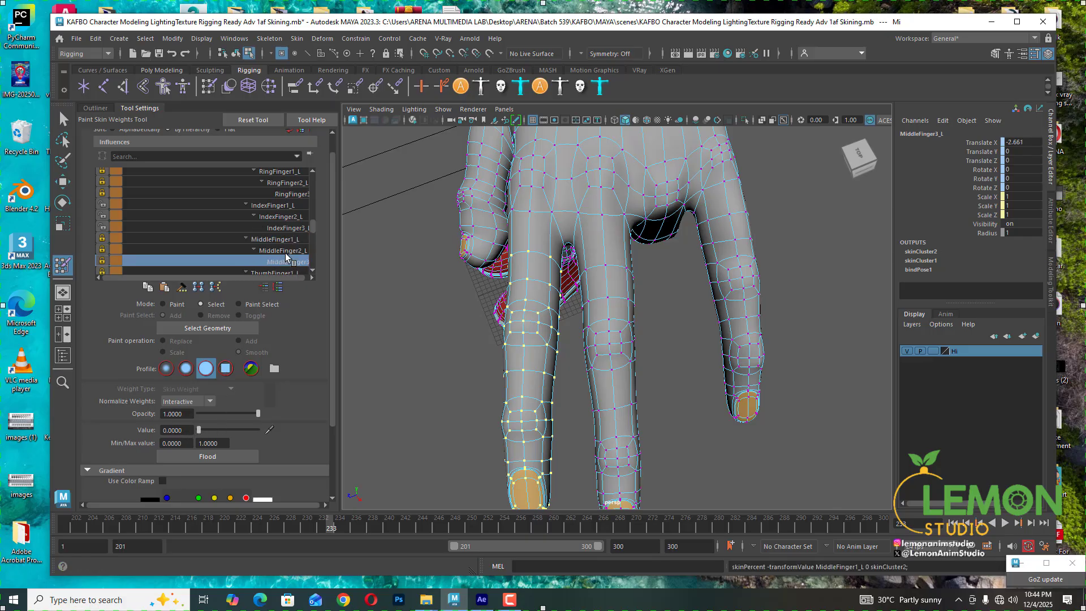
click(283, 250)
click(283, 238)
scroll(276, 242, down, 1)
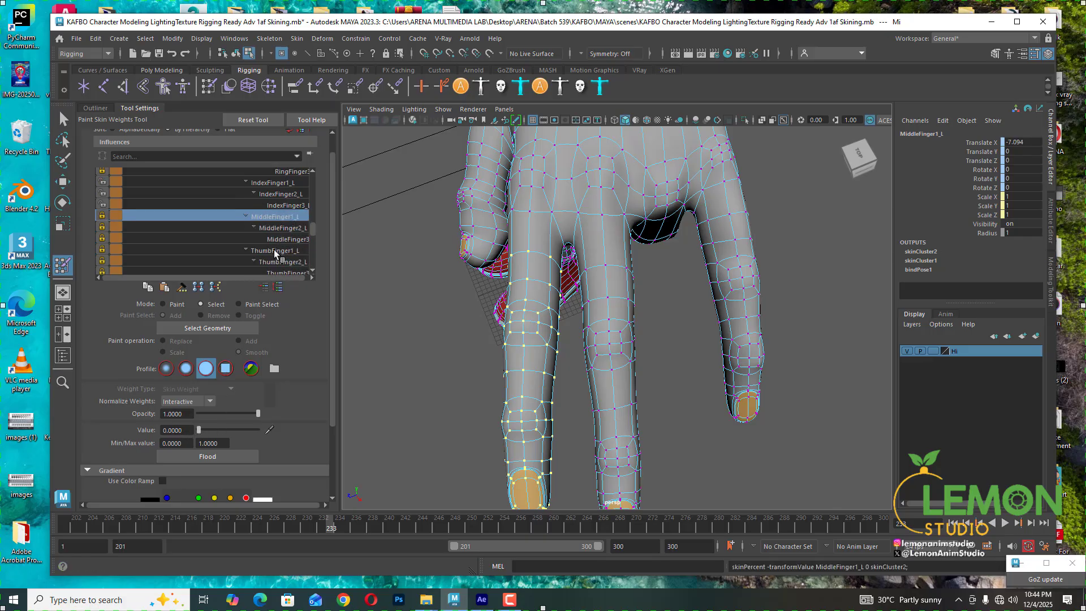
click(274, 250)
click(280, 262)
scroll(280, 264, down, 1)
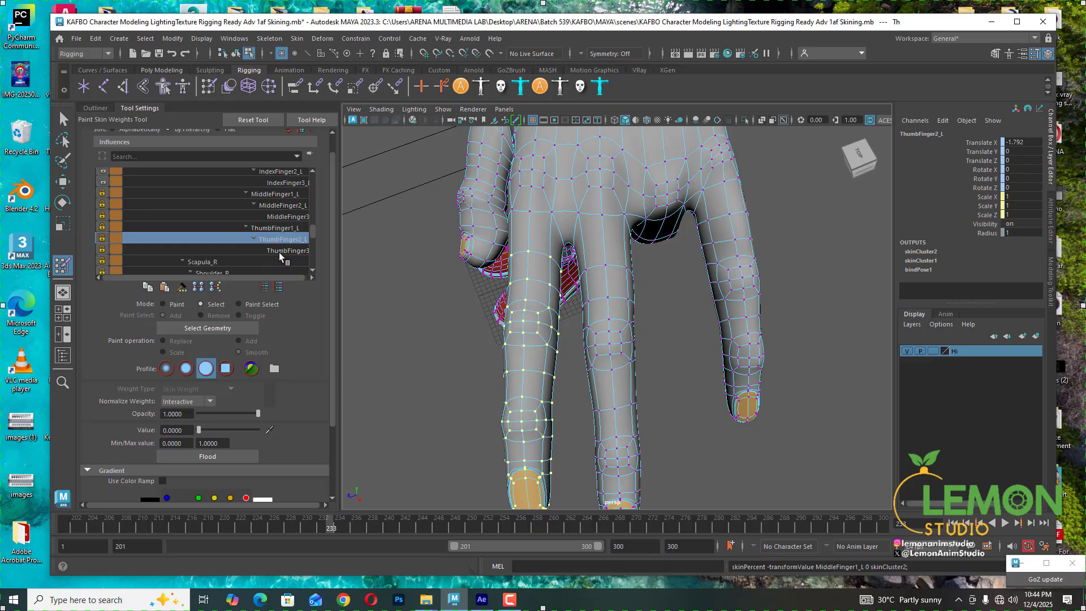
click(282, 250)
scroll(283, 246, up, 2)
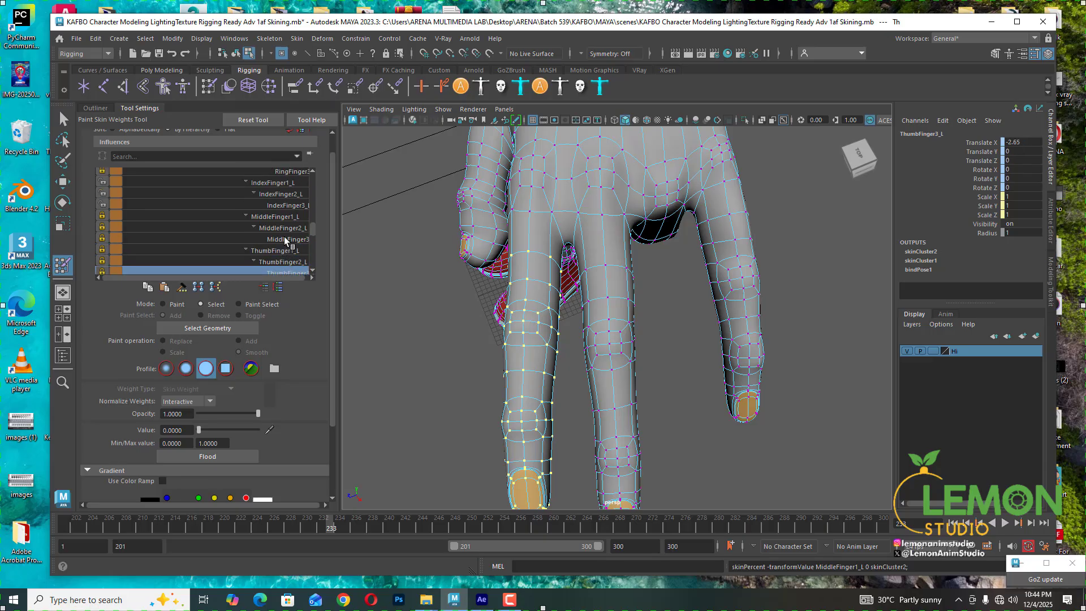
click(286, 228)
click(289, 218)
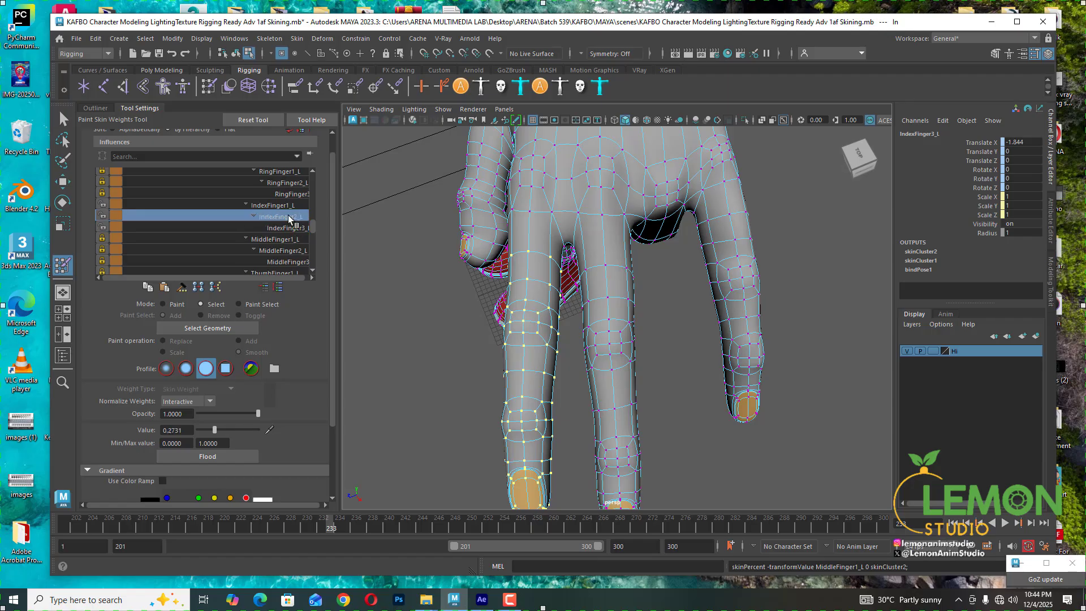
click(281, 206)
click(285, 193)
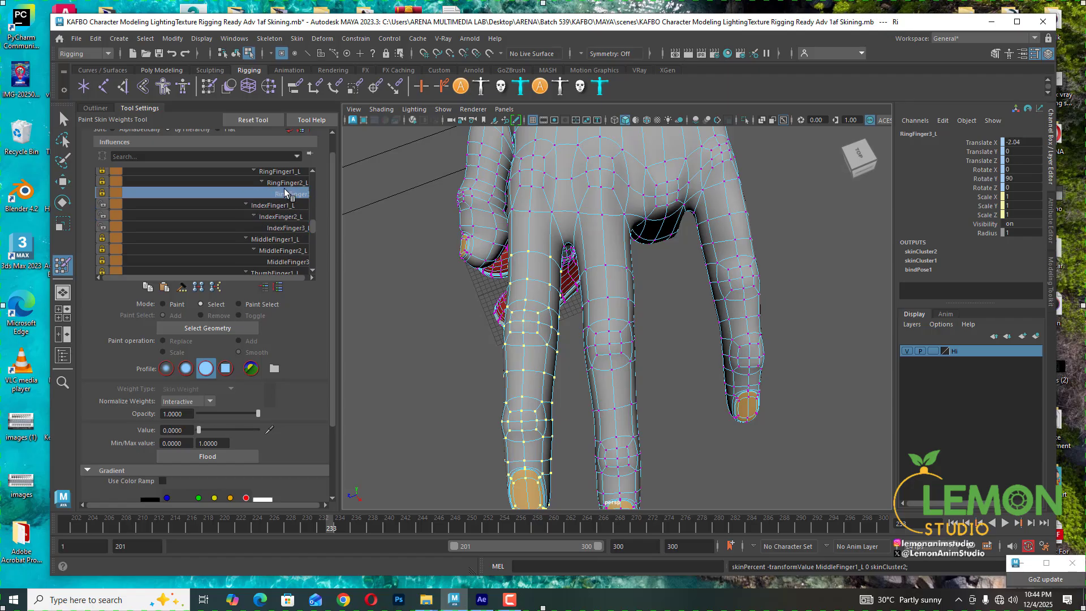
click(285, 183)
click(285, 171)
scroll(280, 199, up, 1)
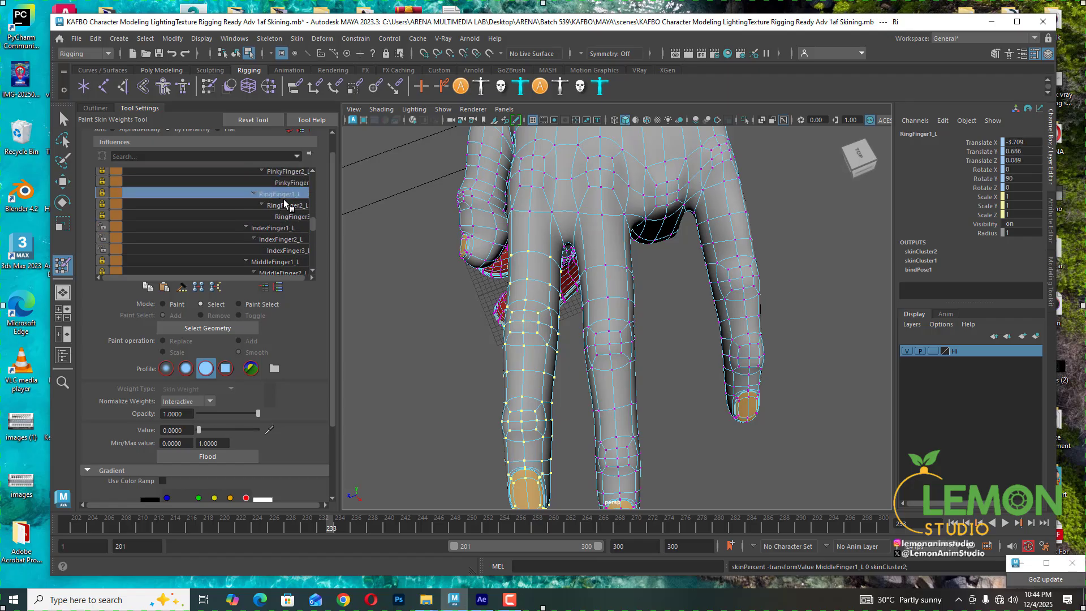
scroll(248, 235, down, 1)
click(275, 194)
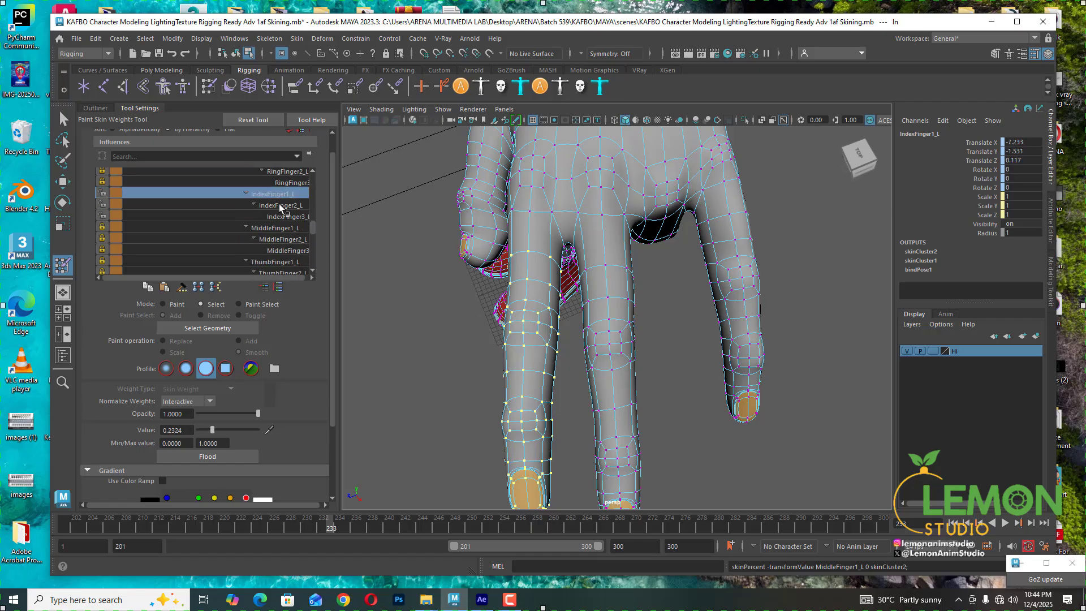
click(279, 204)
click(281, 214)
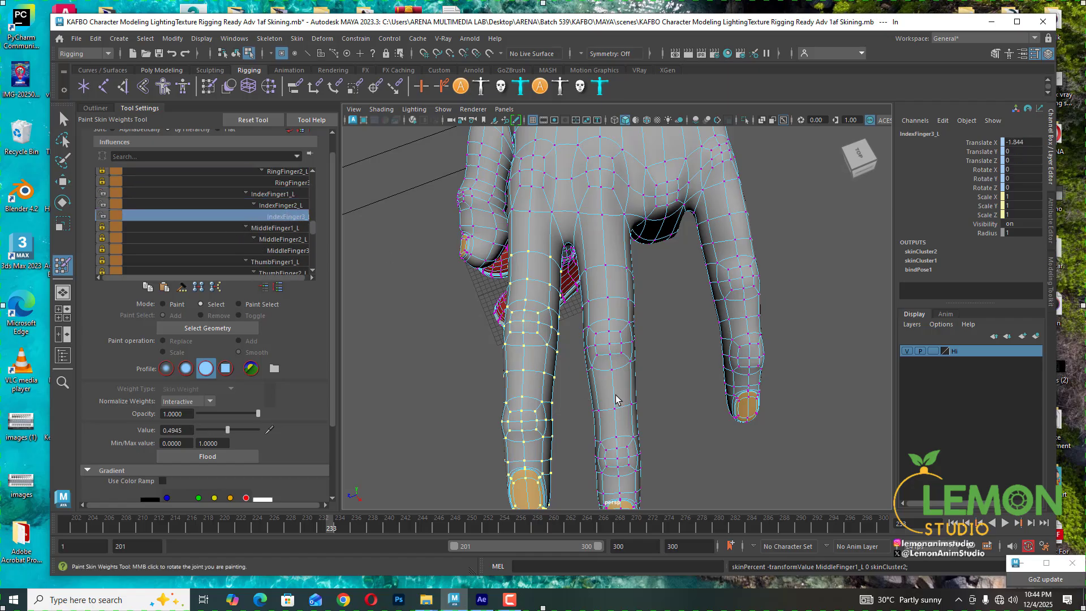
- Scrub the timeline and orbit beneath the hand to inspect the fingers' bend
alt+middle_drag(616, 395, 585, 343)
drag(335, 528, 299, 521)
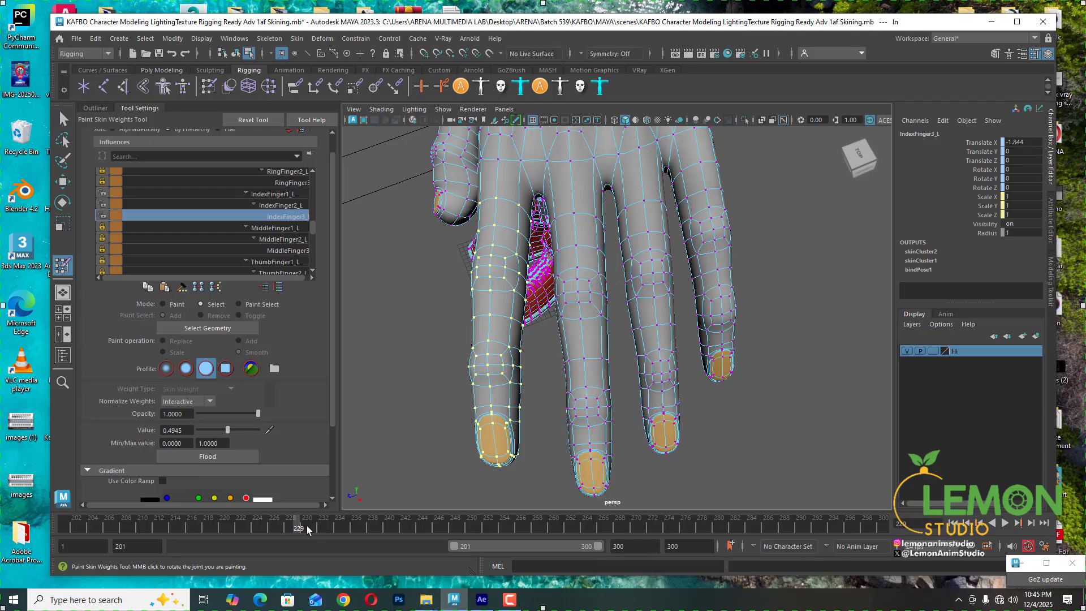
mouse_move(309, 530)
mouse_down()
mouse_move(301, 524)
mouse_move(317, 523)
mouse_move(273, 523)
mouse_move(321, 526)
mouse_move(302, 524)
mouse_move(326, 535)
mouse_move(300, 533)
mouse_move(327, 537)
mouse_up()
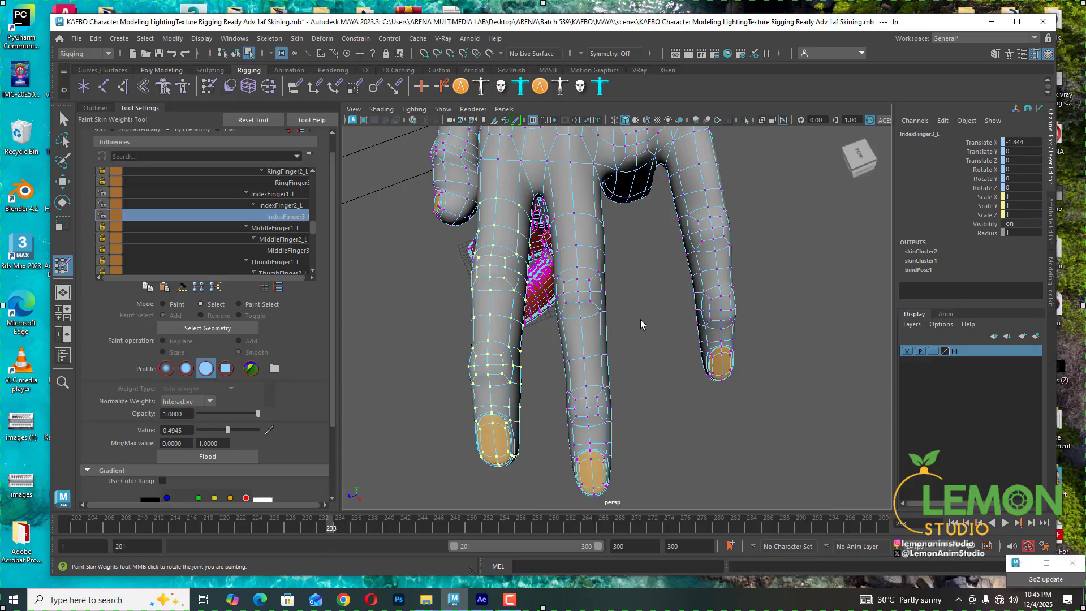
alt+drag(642, 321, 643, 330)
alt+middle_drag(657, 322, 657, 318)
alt+drag(657, 318, 655, 332)
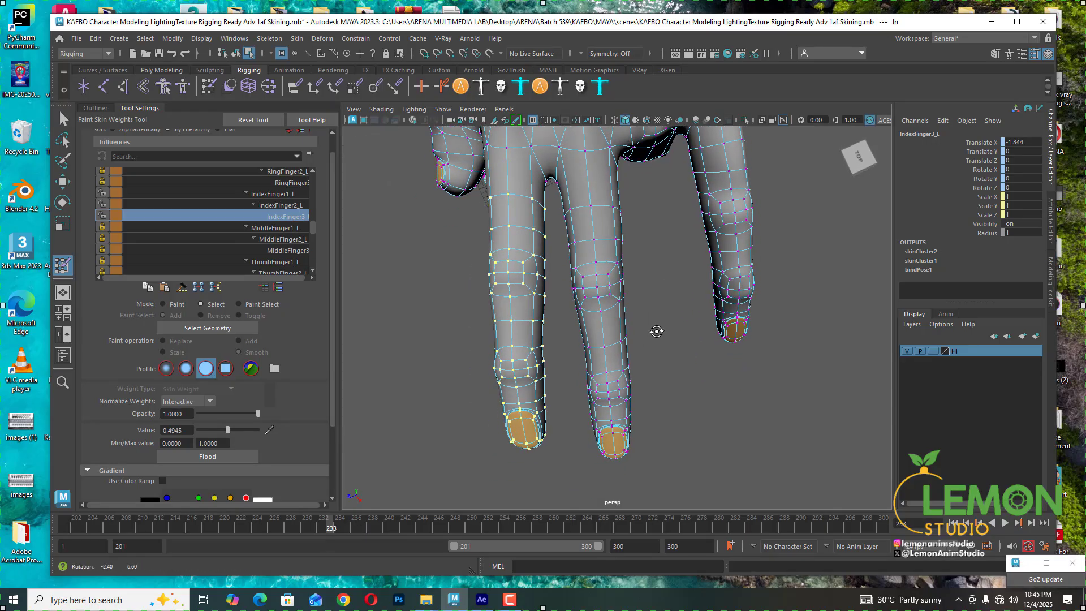
- Lasso-select the vertices along the middle finger's lower section
click(63, 139)
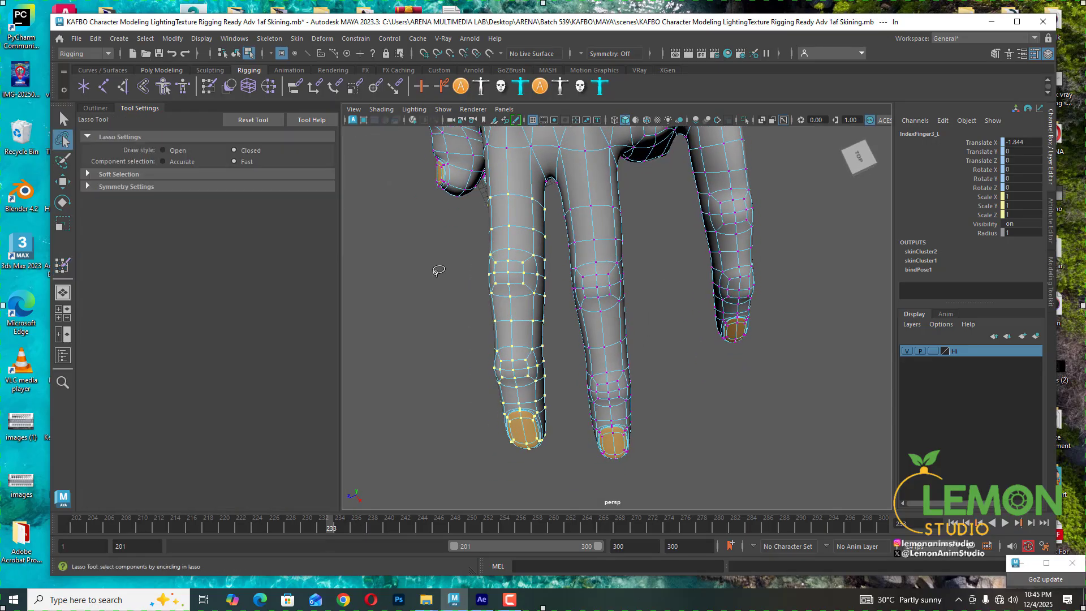
mouse_move(586, 436)
mouse_down()
mouse_move(569, 346)
mouse_move(562, 366)
mouse_up()
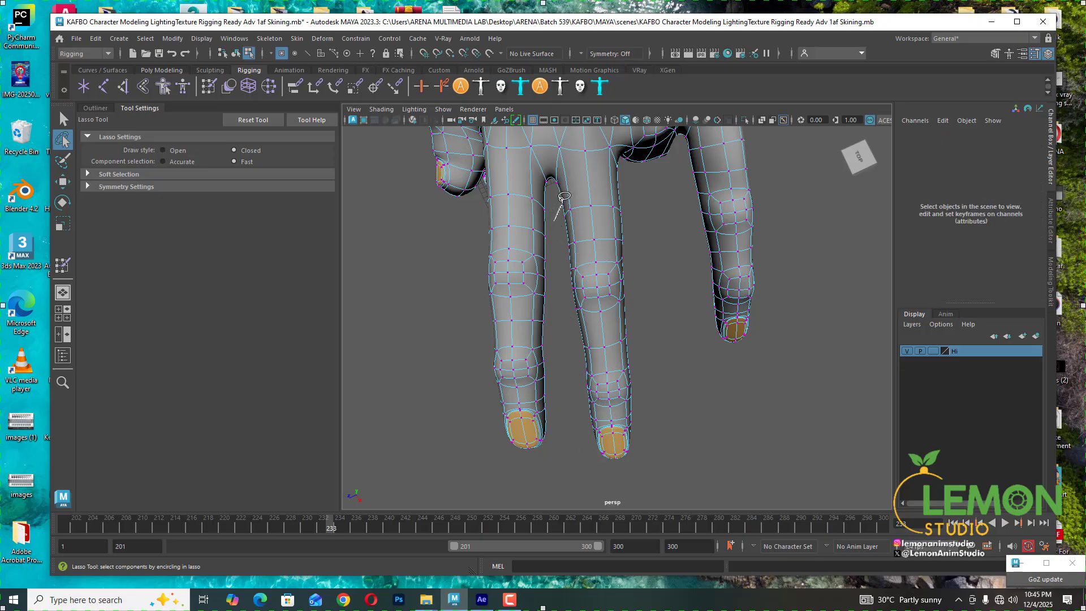
mouse_move(657, 199)
mouse_down()
mouse_move(667, 413)
mouse_move(608, 495)
mouse_move(575, 447)
mouse_move(566, 362)
mouse_up()
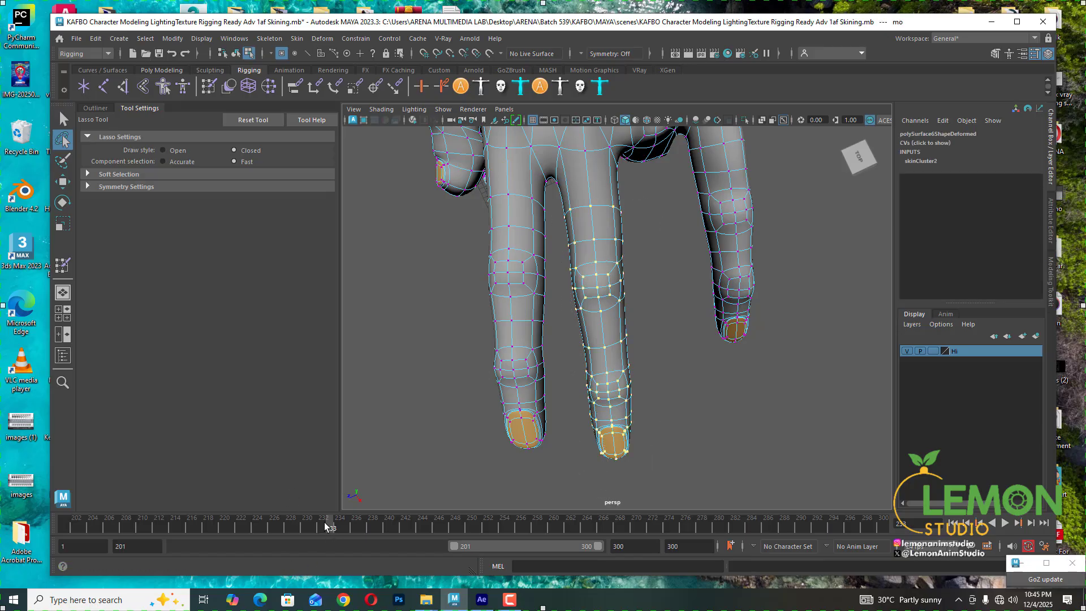
mouse_move(325, 522)
mouse_down()
mouse_move(297, 519)
mouse_move(324, 525)
mouse_up()
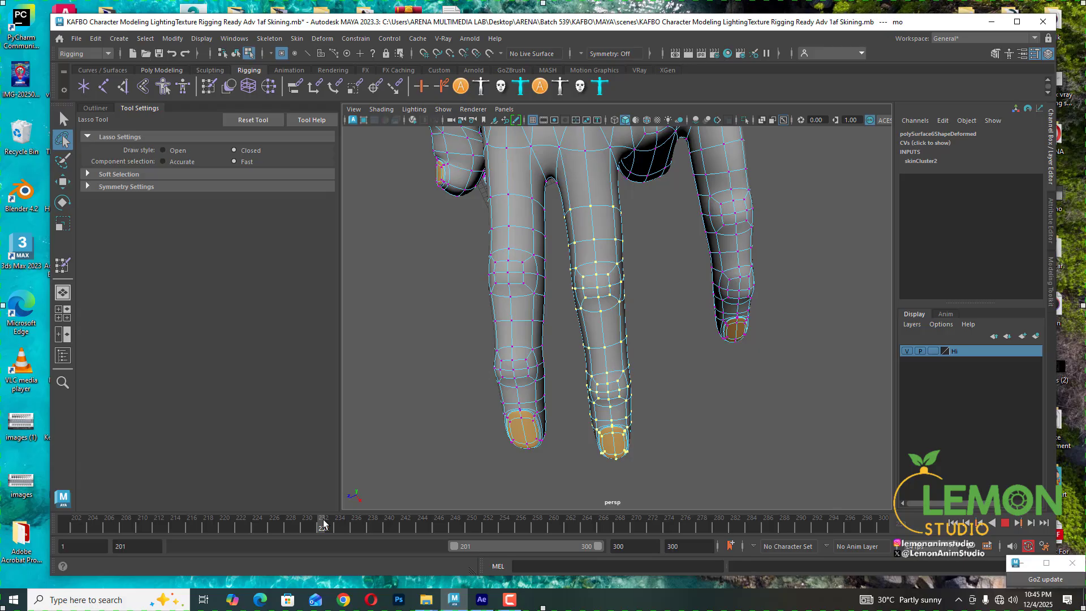
- Return to the Paint Skin Weights tool and set the selected vertices' RingFinger3 weight to 0
click(63, 266)
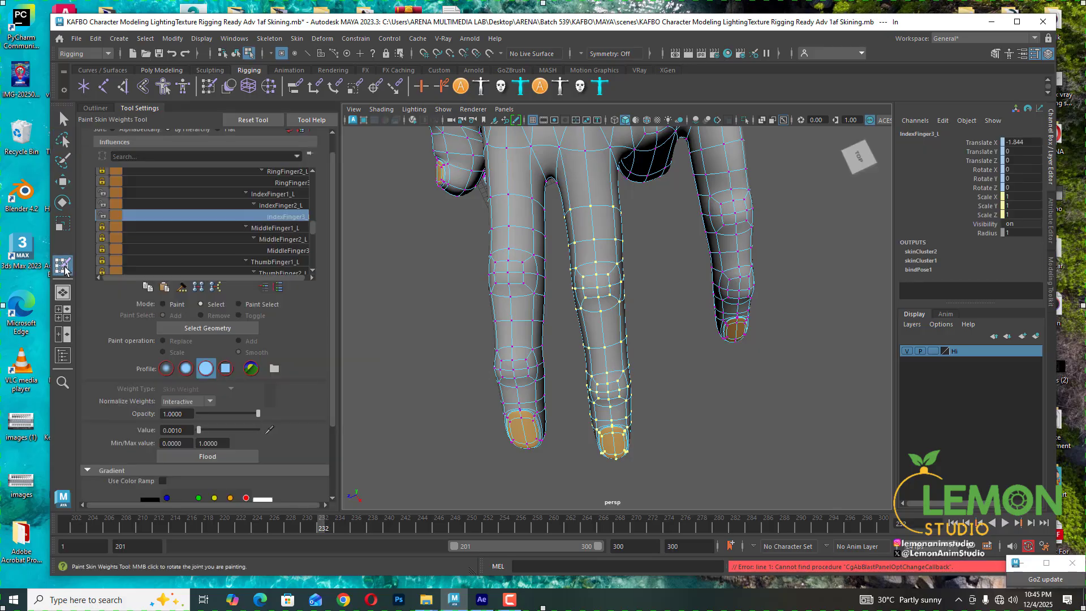
click(103, 204)
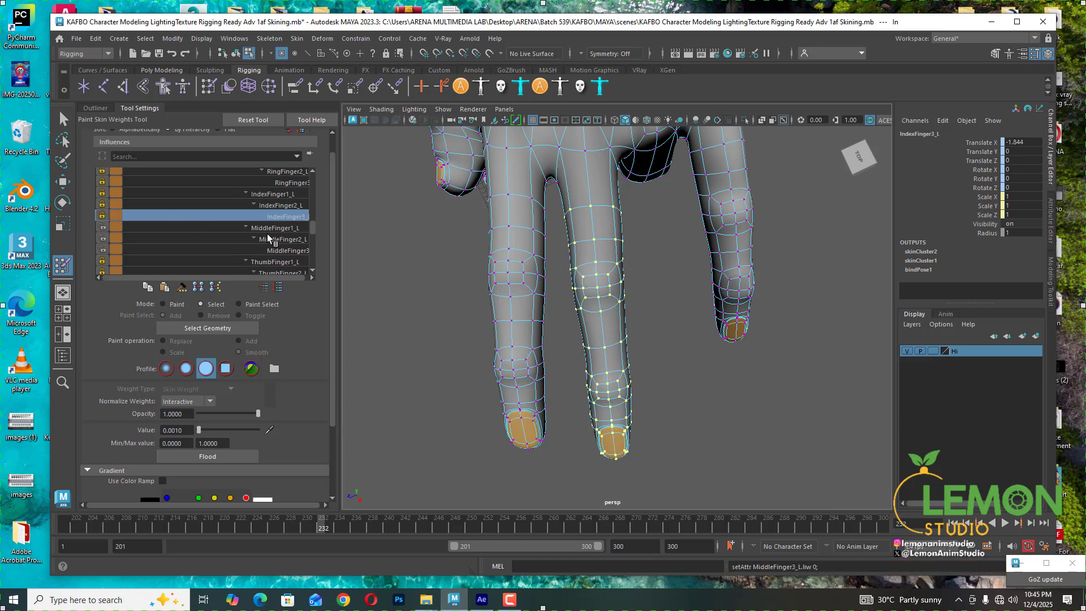
scroll(273, 221, up, 1)
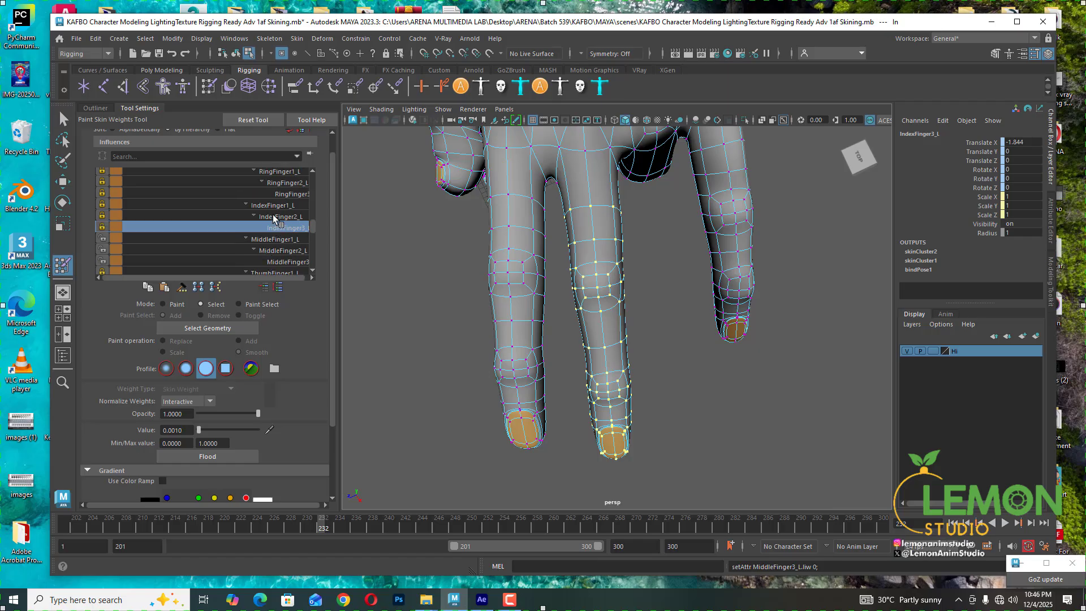
click(290, 193)
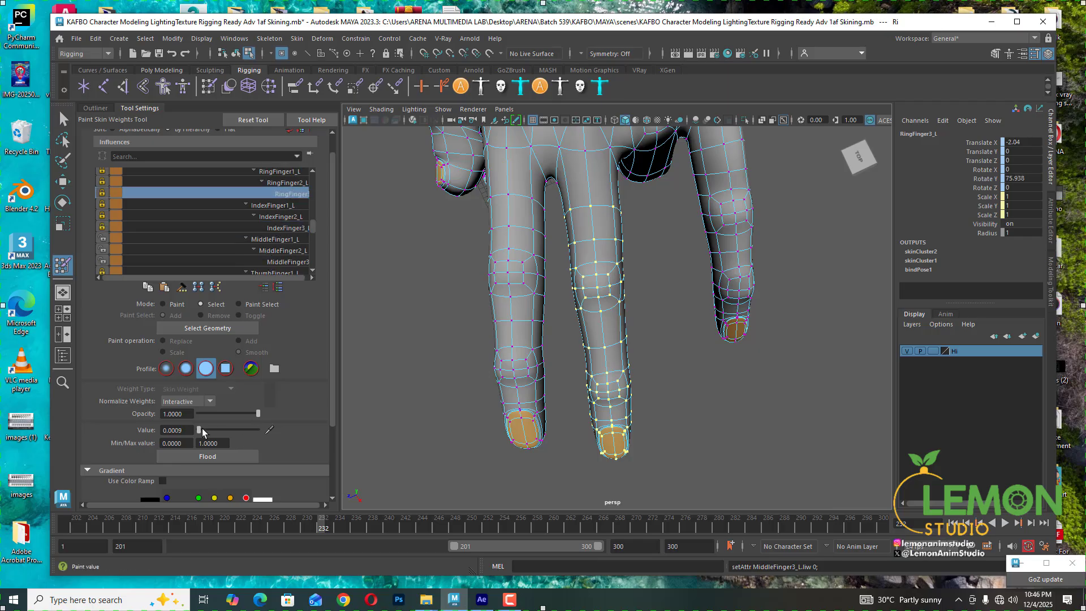
drag(202, 429, 196, 430)
- Set the RingFinger2_L weight to 0 and check the RingFinger1_L and IndexFinger influences' weights
click(279, 183)
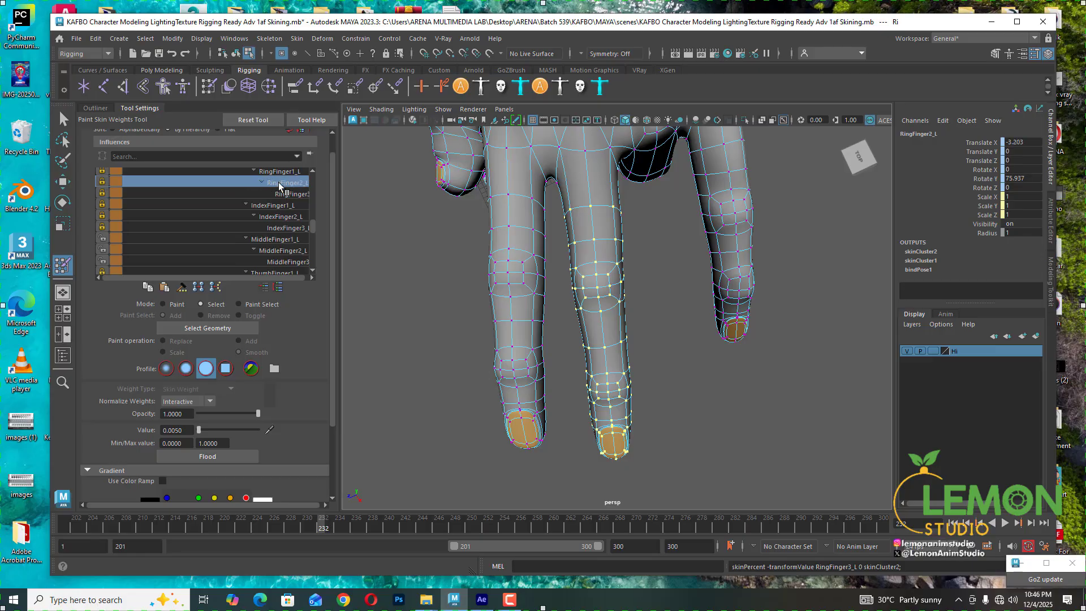
click(198, 431)
drag(199, 430, 163, 431)
click(284, 173)
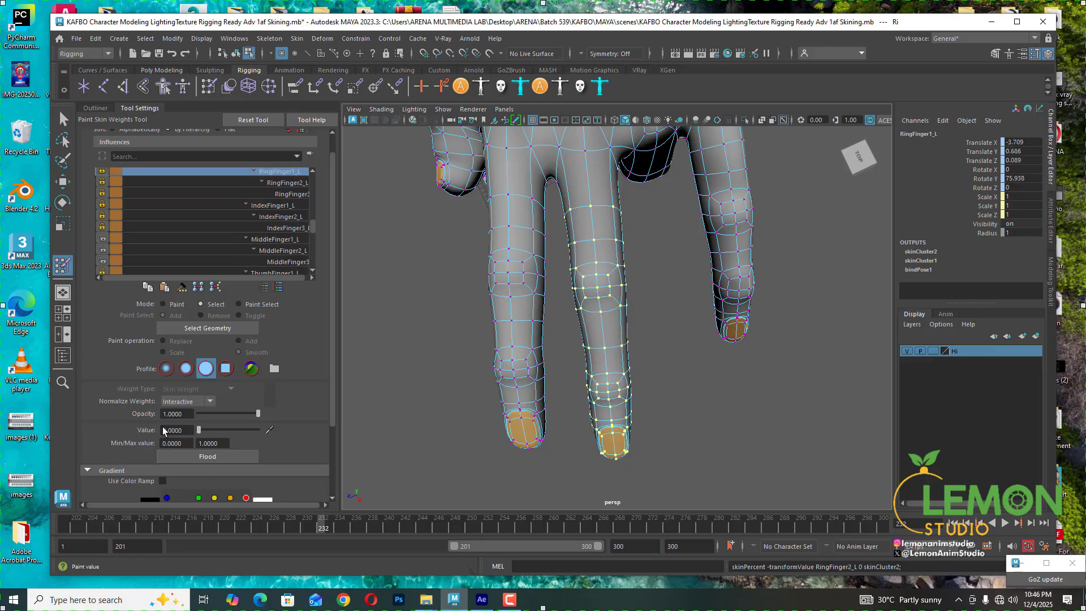
click(273, 205)
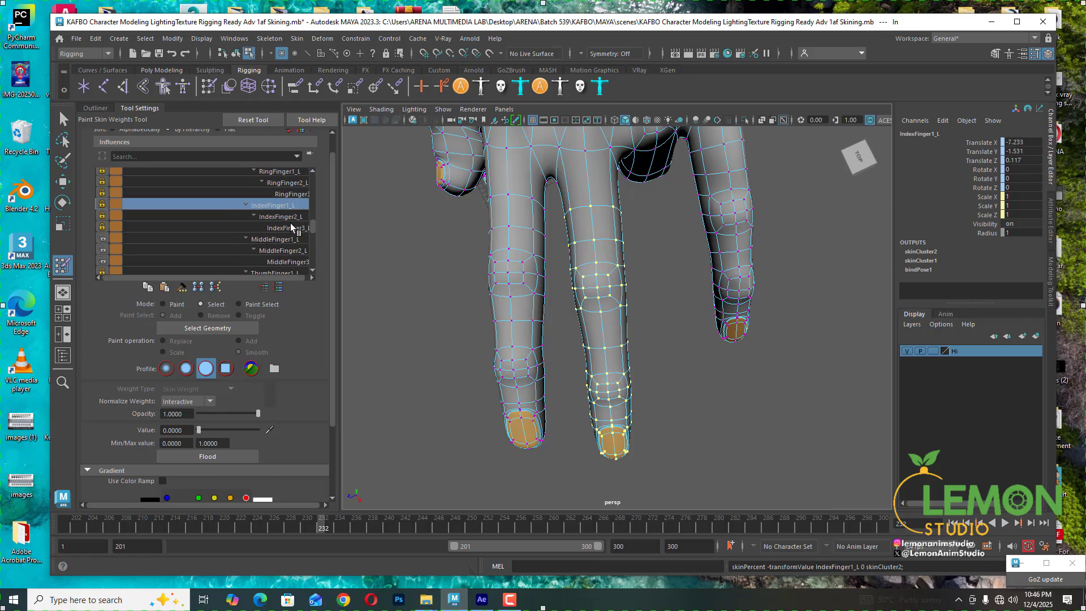
click(286, 218)
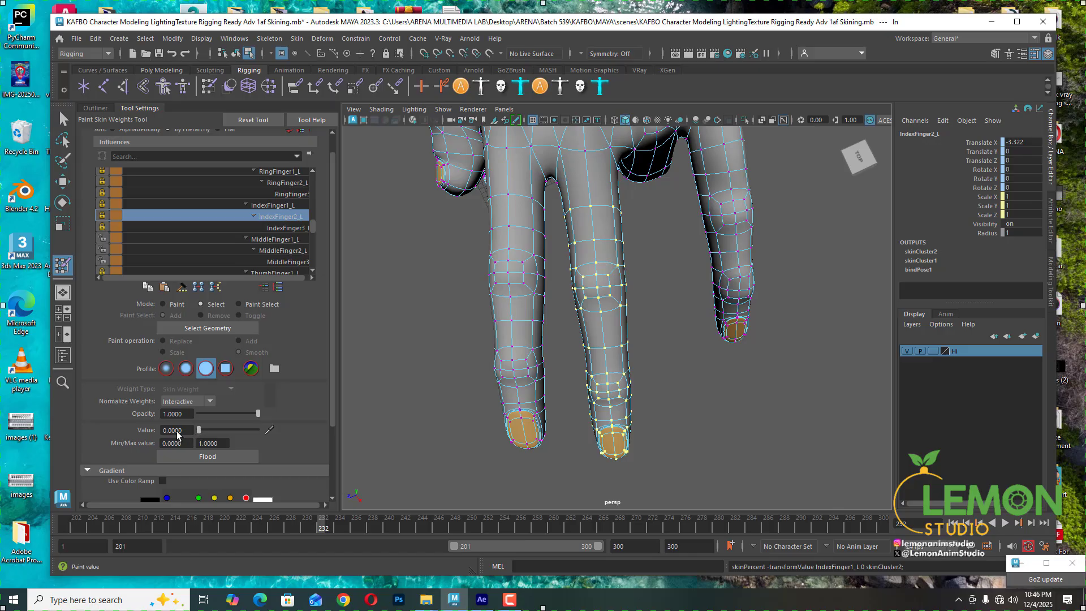
click(290, 228)
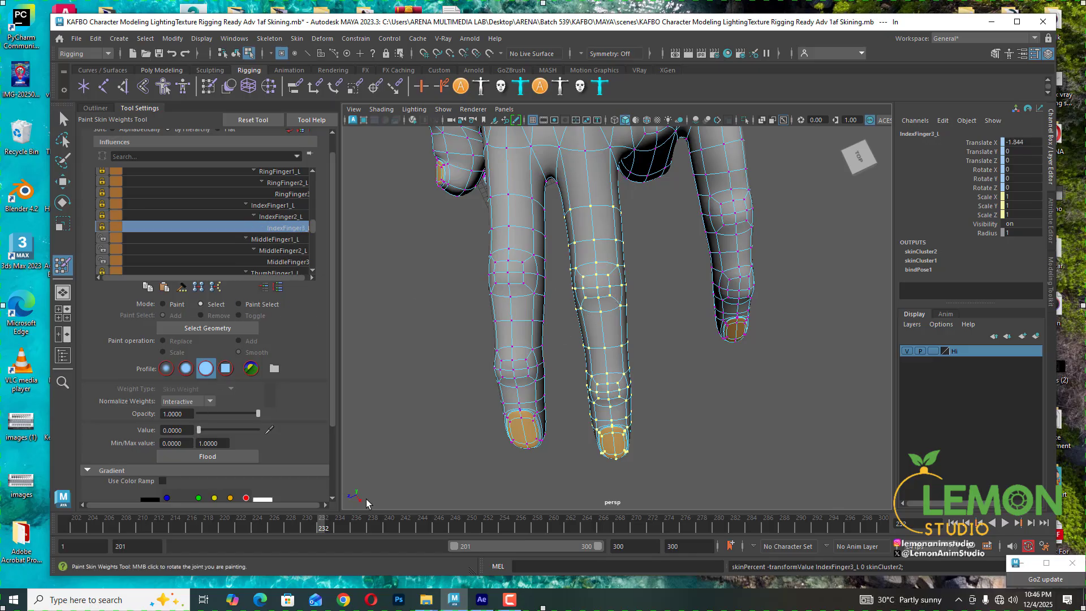
- Scrub the timeline and orbit around the hand to inspect the middle and index fingers' deformation
drag(317, 535, 297, 545)
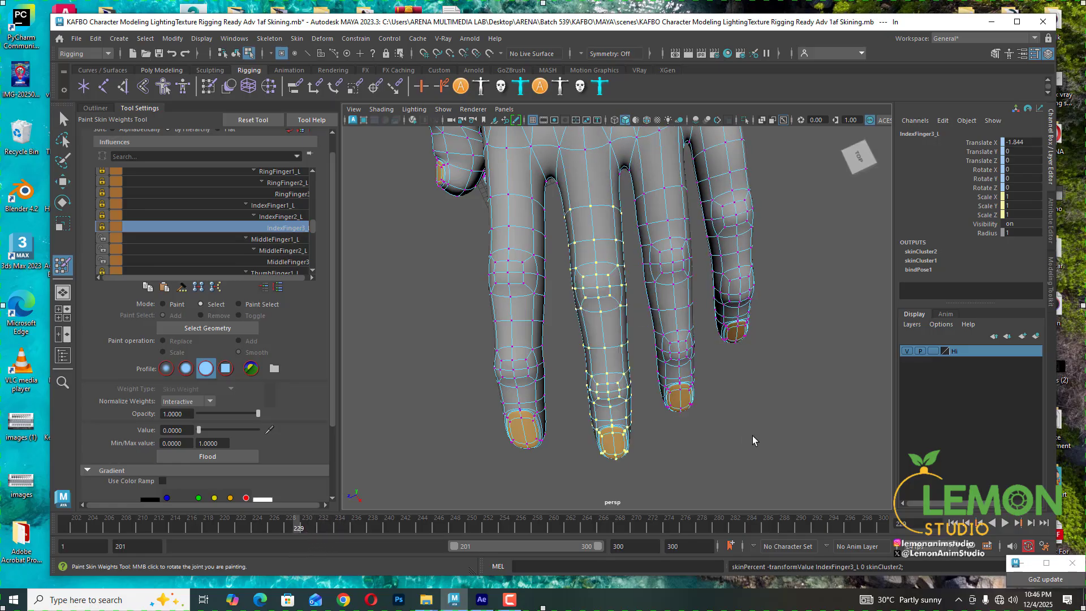
alt+drag(701, 438, 599, 374)
mouse_move(198, 531)
mouse_down()
mouse_move(177, 528)
mouse_move(200, 529)
mouse_up()
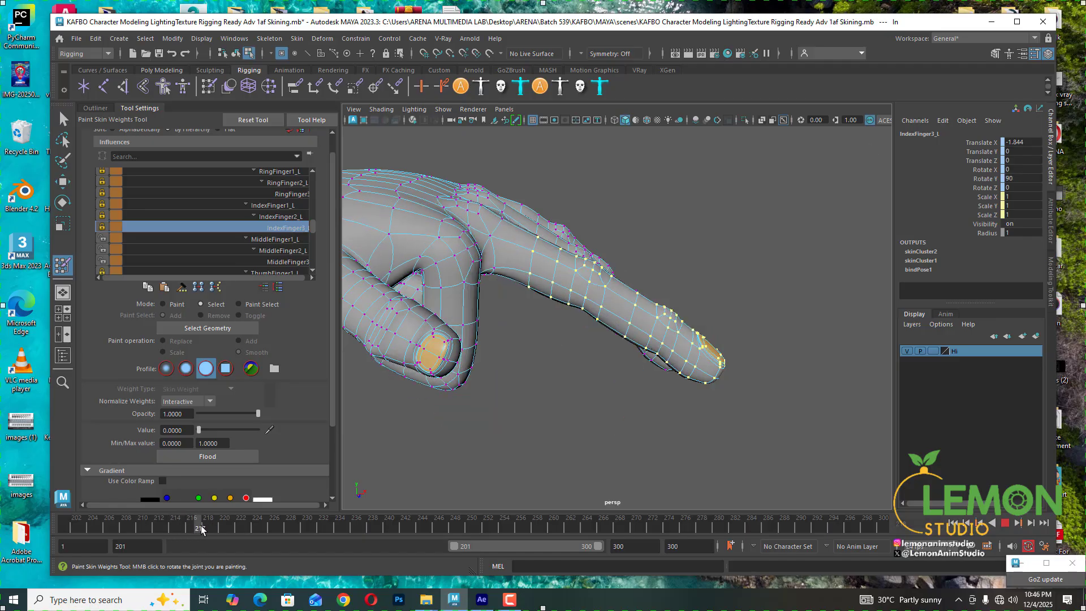
mouse_move(358, 439)
alt+mouse_down()
mouse_move(477, 414)
mouse_move(444, 412)
mouse_move(441, 423)
alt+mouse_up()
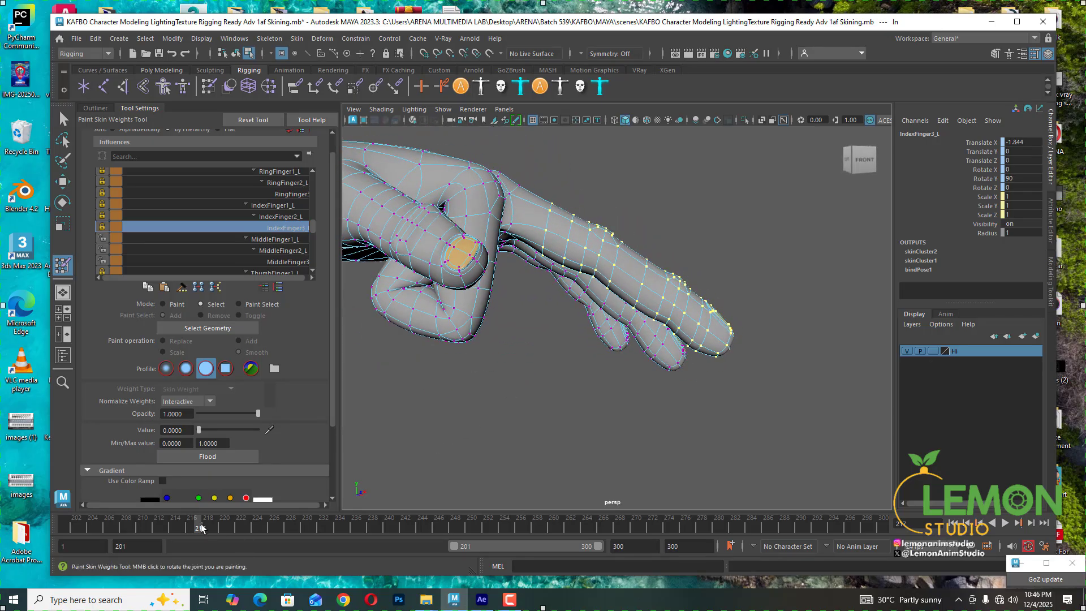
drag(201, 528, 264, 528)
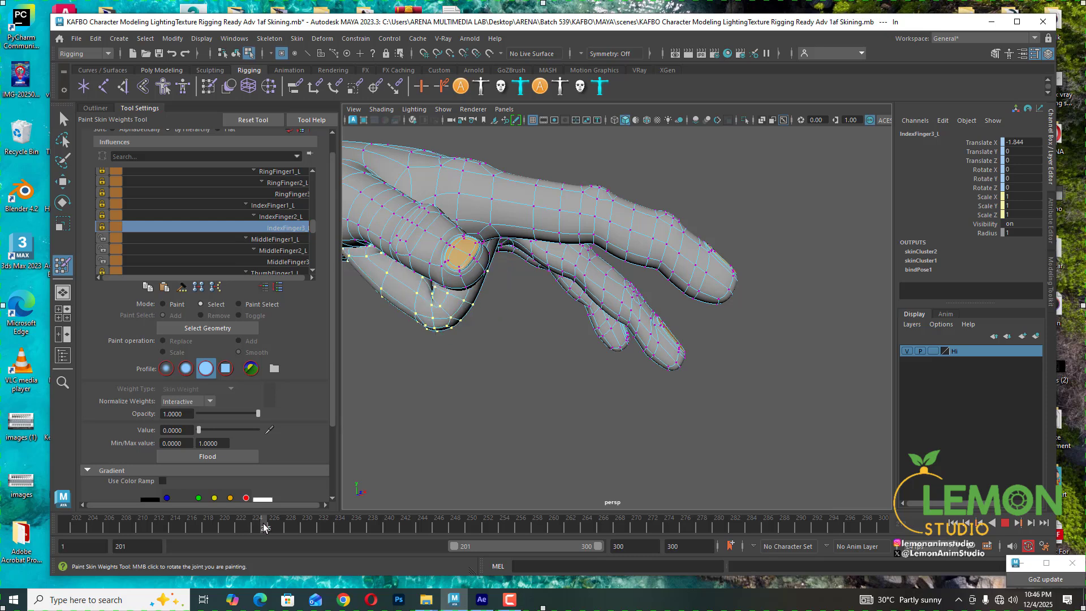
alt+drag(456, 468, 470, 451)
drag(264, 527, 311, 528)
alt+drag(639, 419, 540, 373)
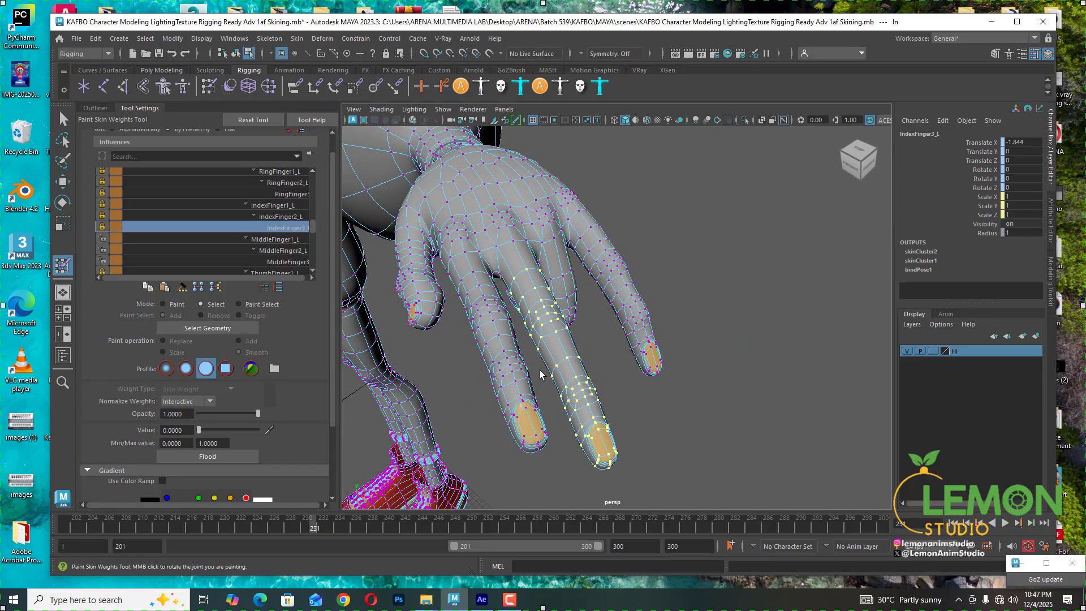
alt+right_drag(601, 410, 645, 424)
alt+middle_drag(645, 424, 594, 416)
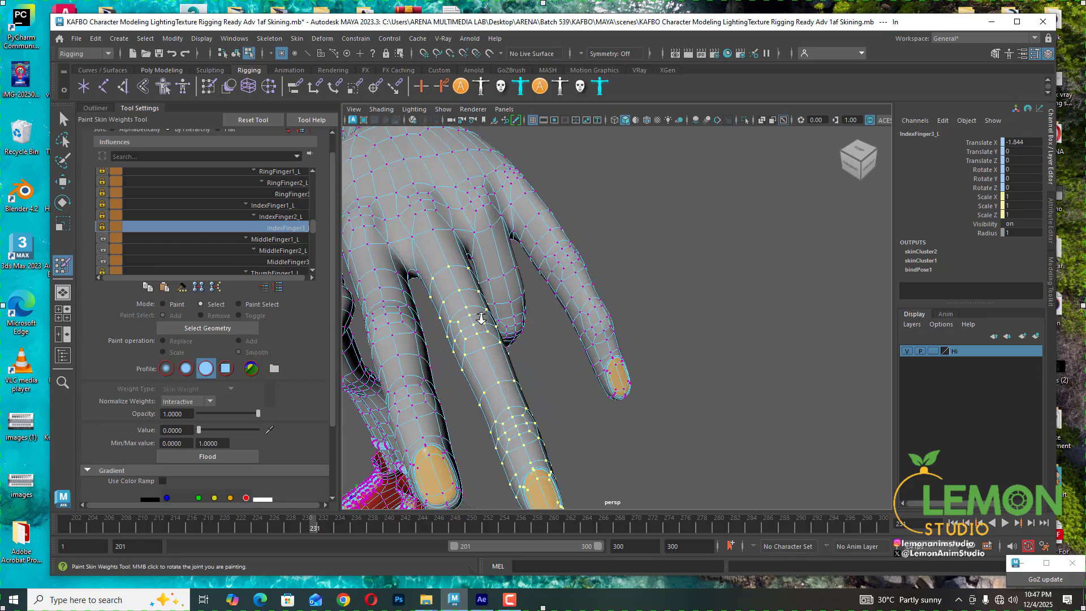
alt+drag(591, 308, 538, 334)
alt+middle_drag(538, 334, 554, 379)
alt+right_drag(554, 380, 533, 382)
alt+middle_drag(533, 382, 537, 373)
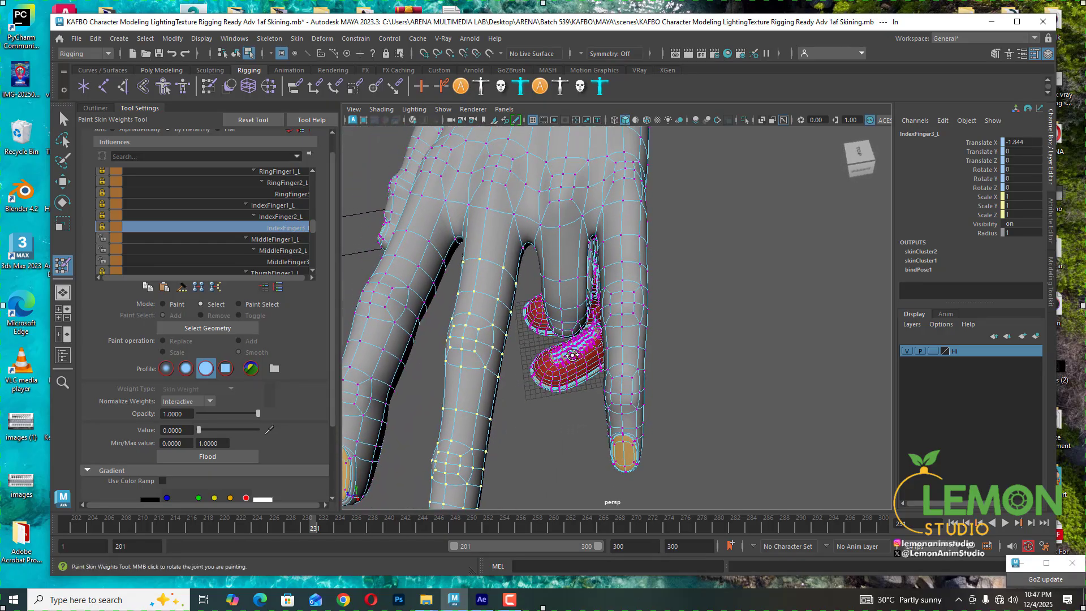
alt+drag(572, 355, 563, 359)
alt+right_drag(562, 359, 548, 350)
alt+middle_drag(550, 349, 560, 369)
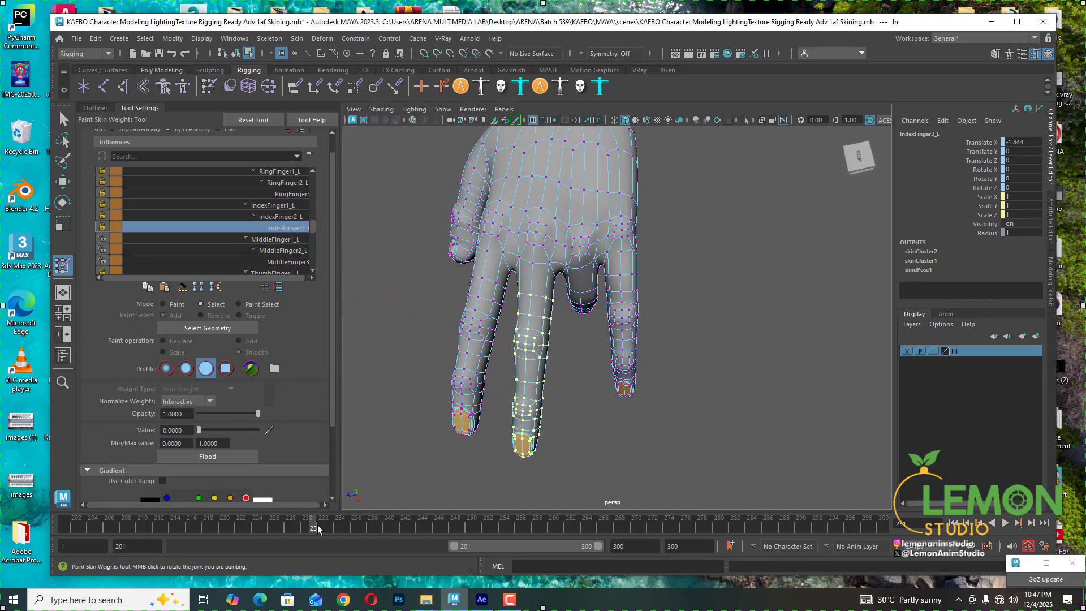
- Scrub the timeline and orbit the view to inspect the bent middle finger's deformation
mouse_move(318, 529)
mouse_down()
mouse_move(331, 528)
mouse_move(306, 525)
mouse_move(332, 526)
mouse_move(300, 526)
mouse_move(315, 526)
mouse_up()
mouse_move(555, 385)
alt+mouse_down()
mouse_move(609, 367)
mouse_move(577, 351)
mouse_move(592, 325)
mouse_move(584, 381)
mouse_move(589, 368)
alt+mouse_up()
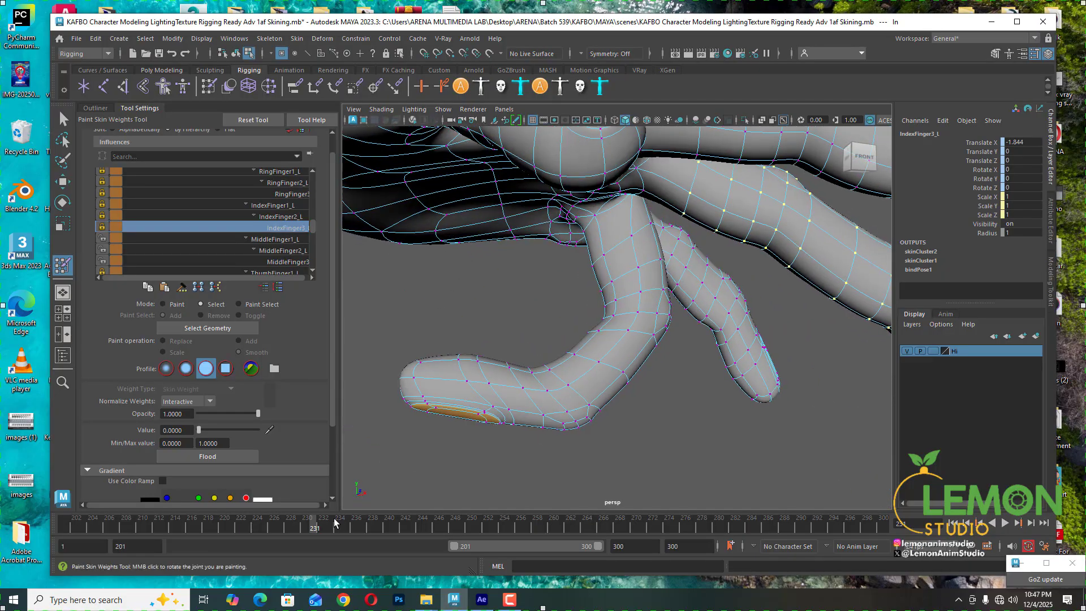
drag(316, 525, 323, 526)
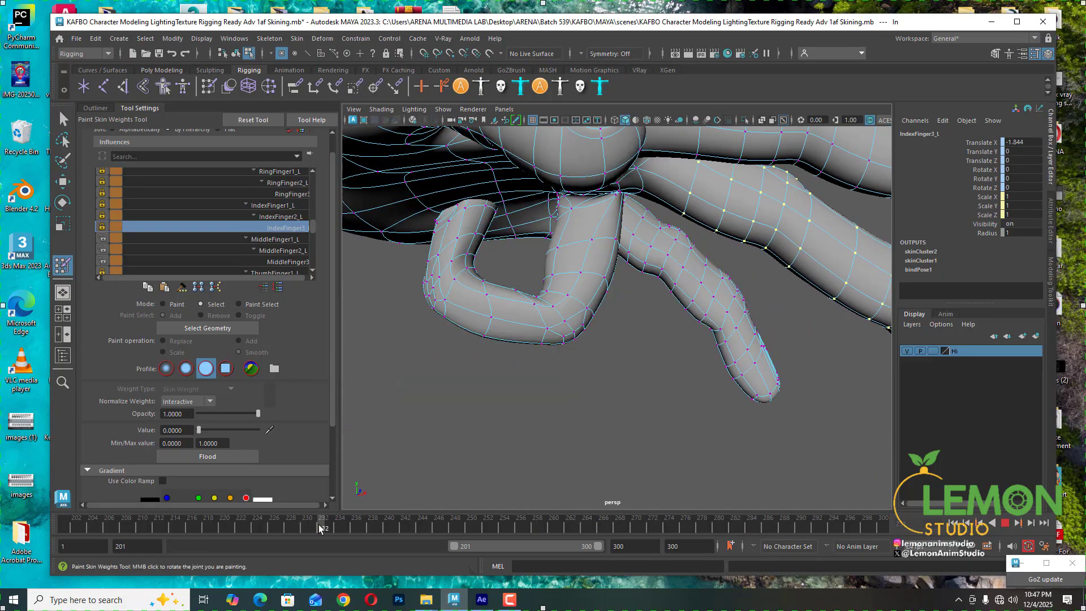
- Toggle the locks on the MiddleFinger1_L, MiddleFinger2_L and all three ring finger influences
click(102, 238)
click(103, 250)
click(290, 193)
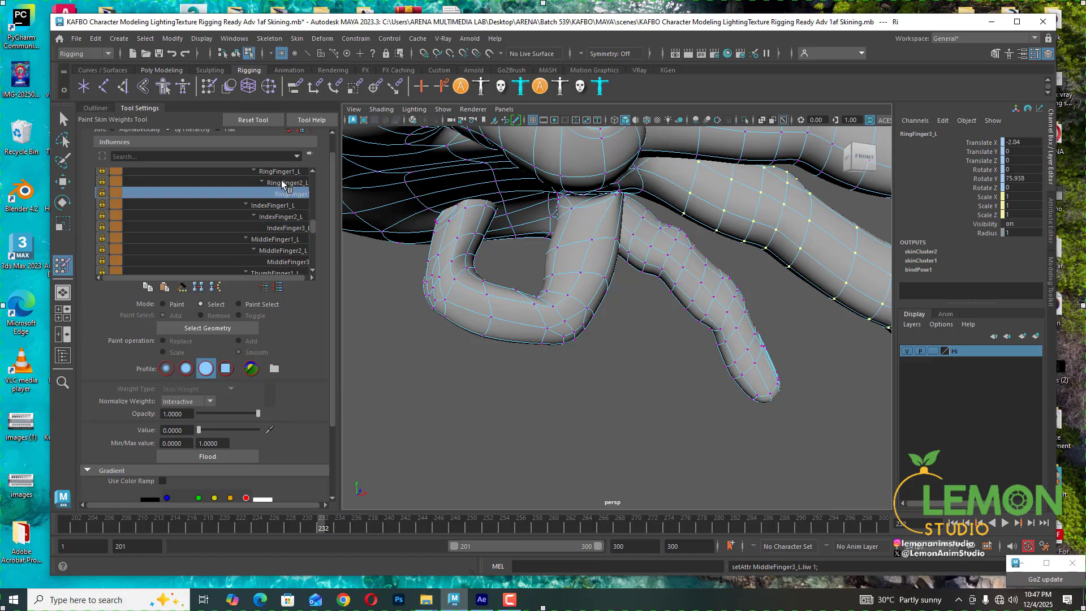
click(103, 193)
click(102, 183)
click(104, 171)
- Lasso-select the vertices along the ring finger
scroll(268, 216, up, 1)
alt+drag(636, 254, 465, 380)
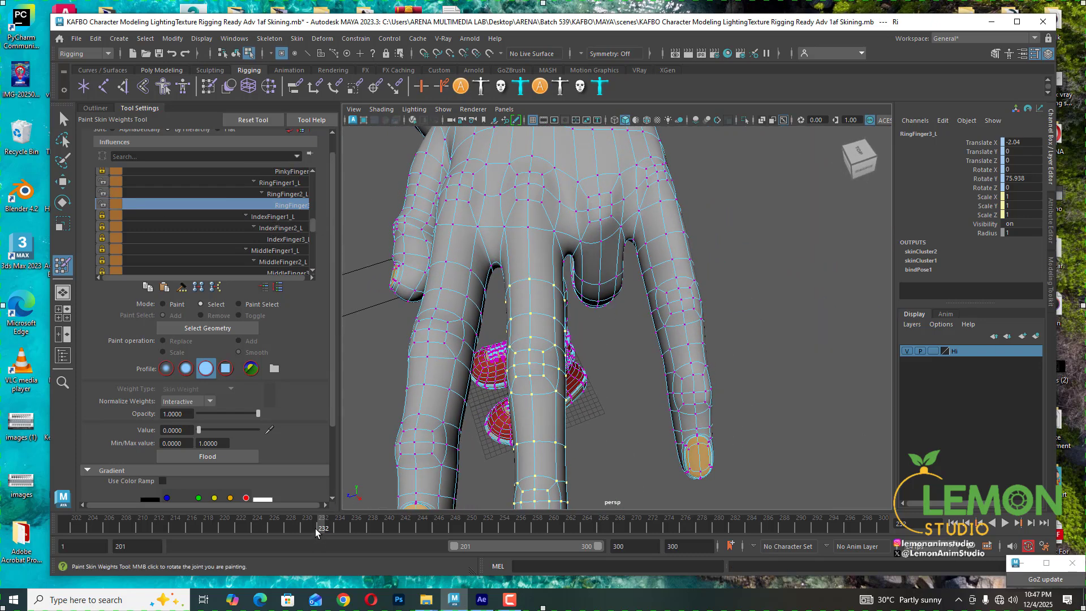
drag(319, 526, 288, 533)
scroll(620, 359, down, 3)
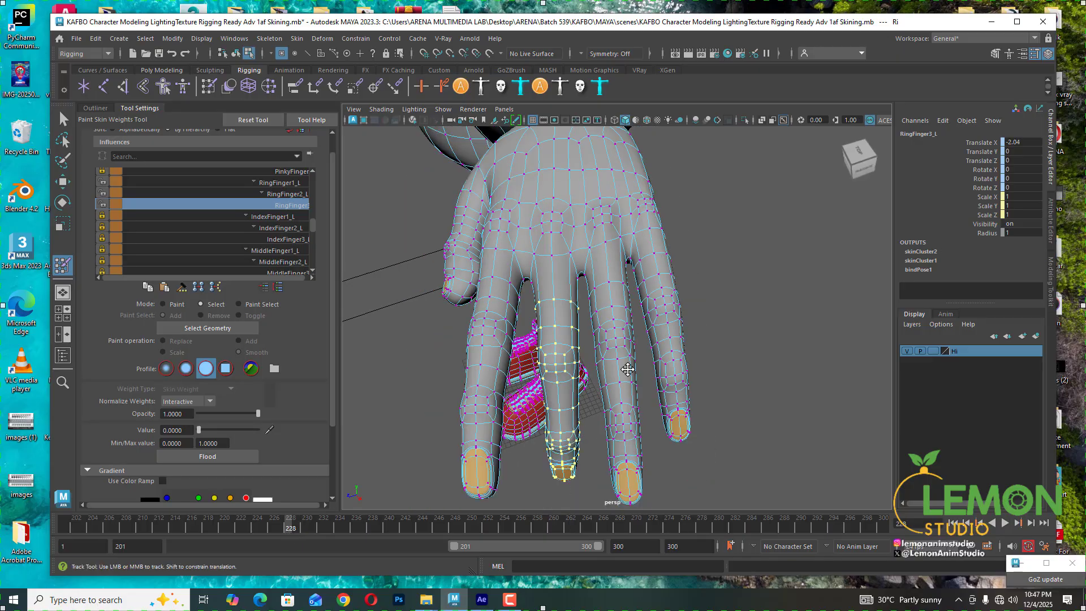
alt+drag(629, 368, 625, 371)
scroll(622, 362, down, 3)
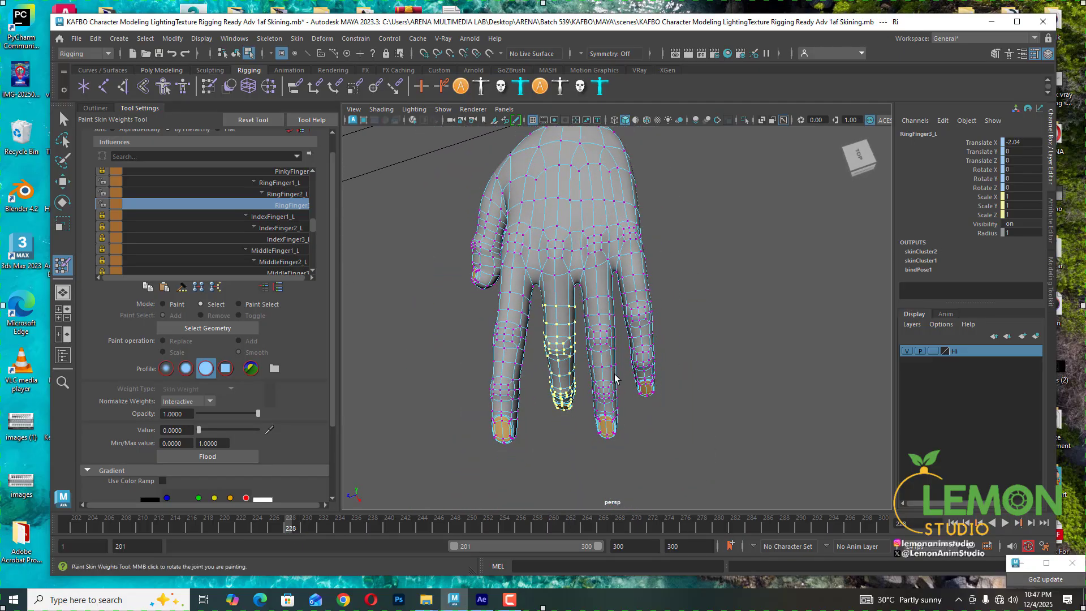
click(63, 140)
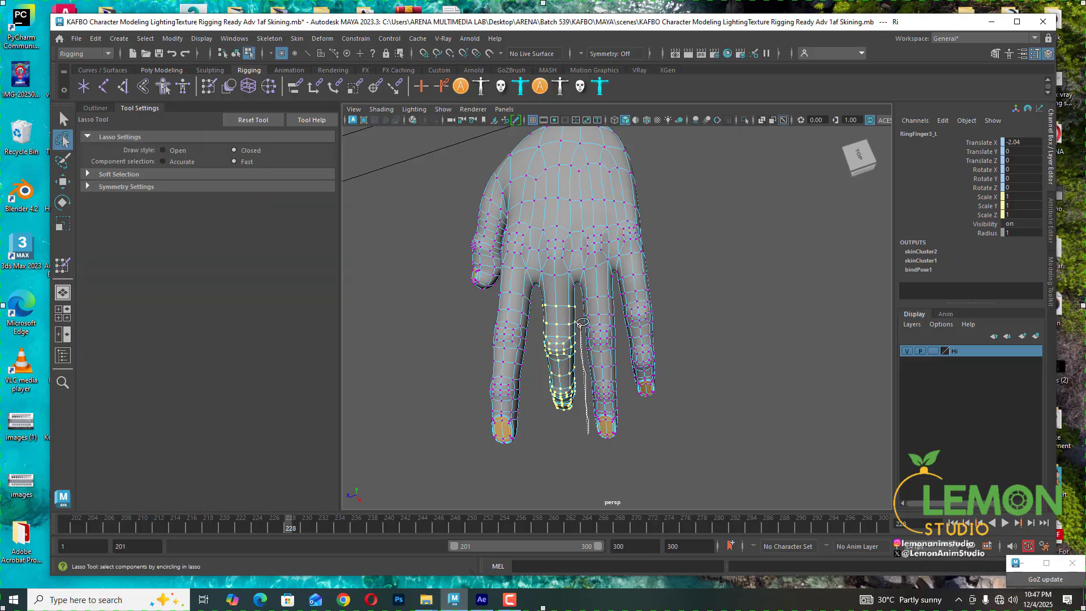
mouse_move(581, 291)
mouse_down()
mouse_move(614, 287)
mouse_move(619, 320)
mouse_move(623, 421)
mouse_move(599, 457)
mouse_up()
mouse_move(602, 410)
alt+mouse_down()
mouse_move(659, 277)
mouse_move(669, 342)
mouse_move(620, 265)
mouse_move(628, 368)
alt+mouse_up()
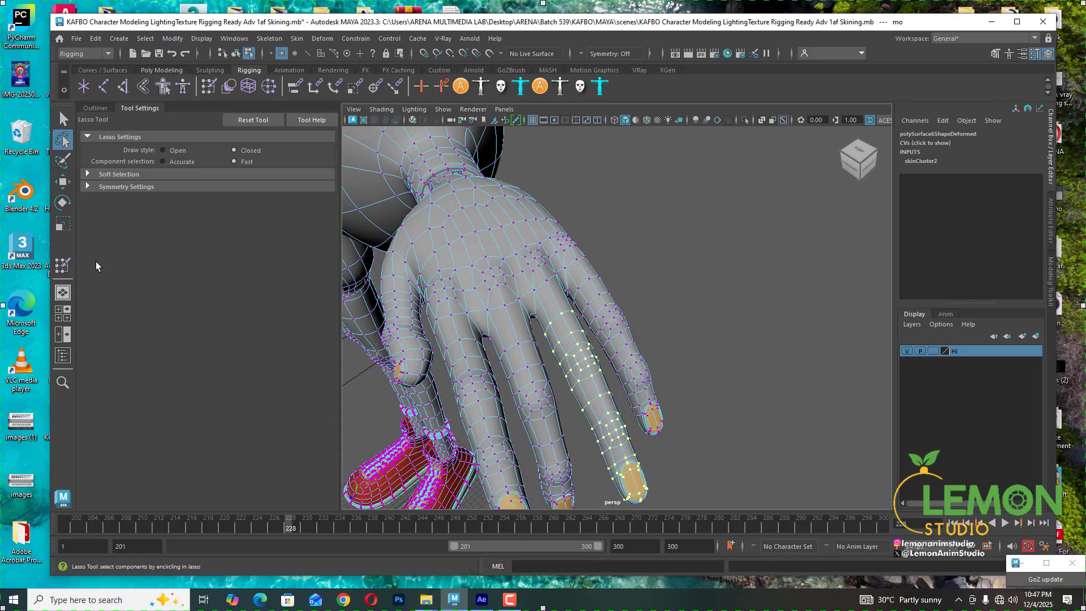
- Return to the Paint Skin Weights tool and set the selected vertices' middle finger influence weights to 0
click(63, 265)
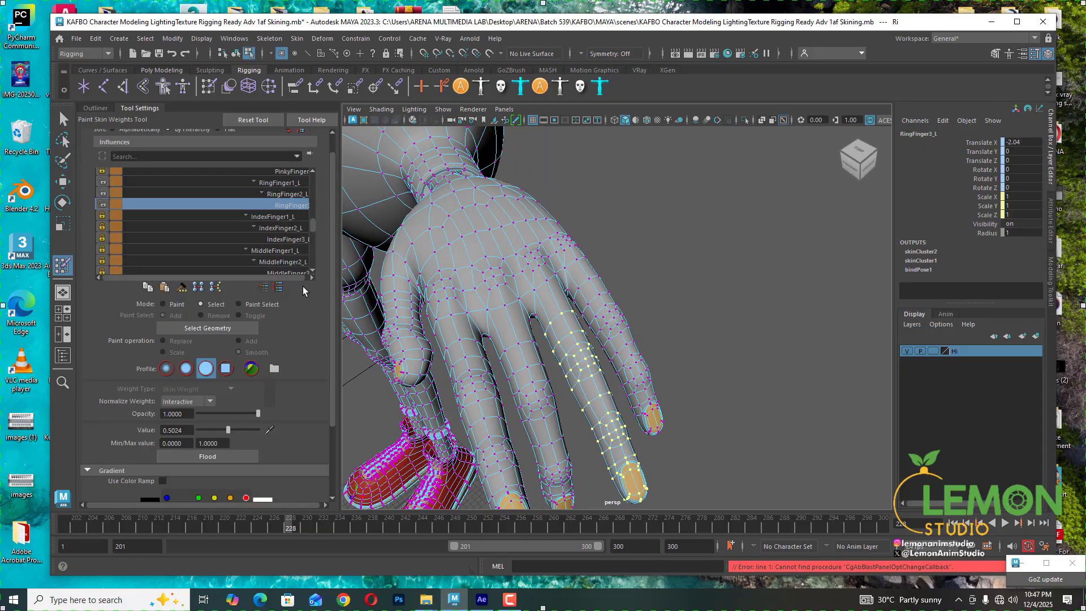
click(272, 250)
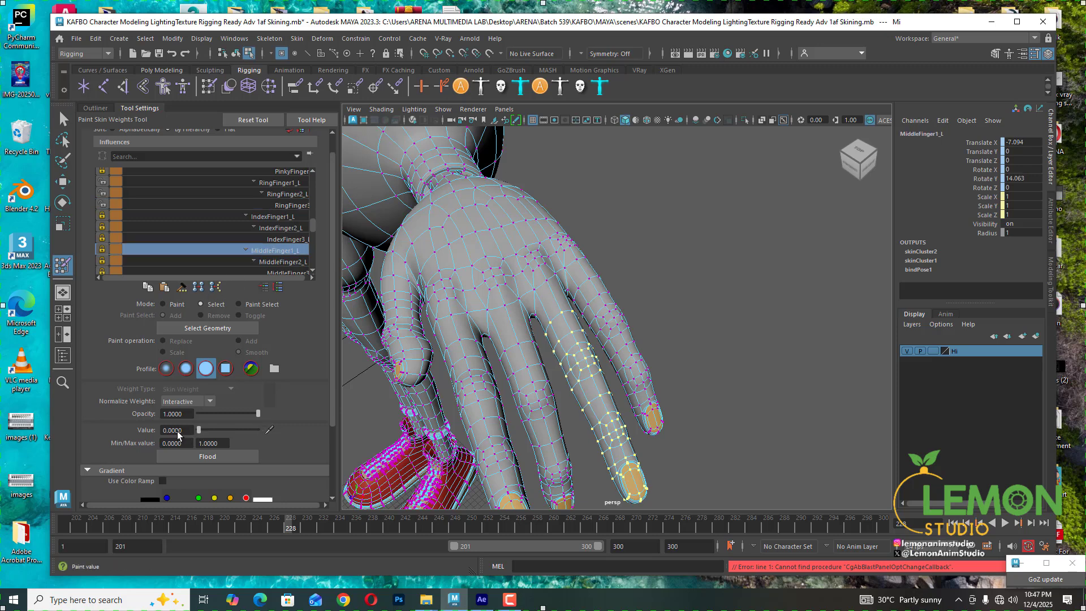
click(277, 261)
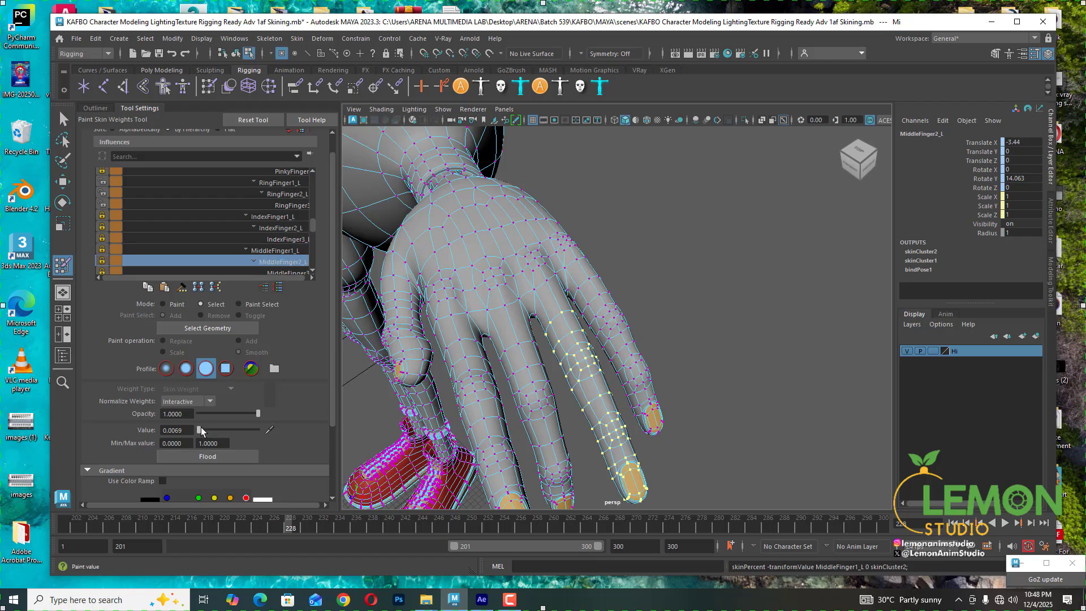
drag(200, 430, 162, 430)
scroll(276, 254, down, 1)
click(276, 252)
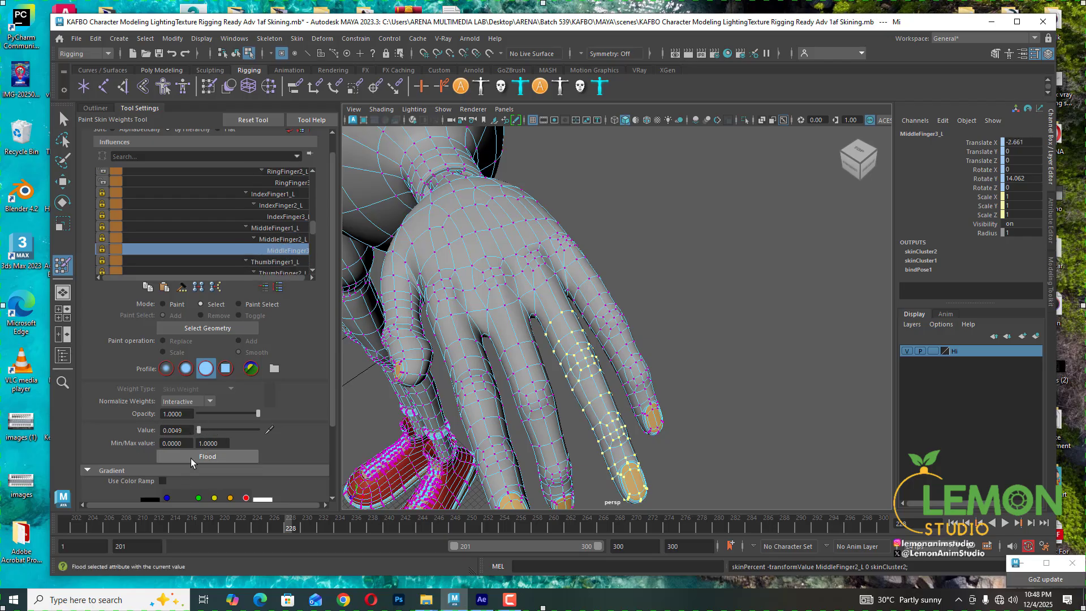
click(284, 240)
click(280, 230)
click(280, 239)
click(281, 249)
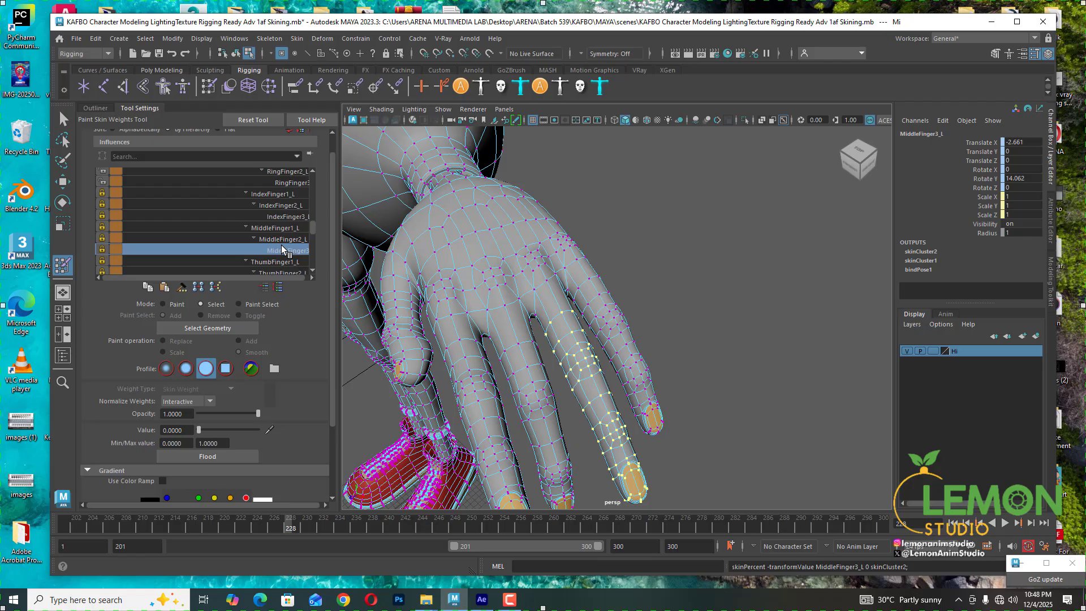
- Set the PinkyFinger3 weight to 0 and check the PinkyFinger2_L and PinkyFinger1_L weights
scroll(281, 245, up, 1)
scroll(273, 224, up, 1)
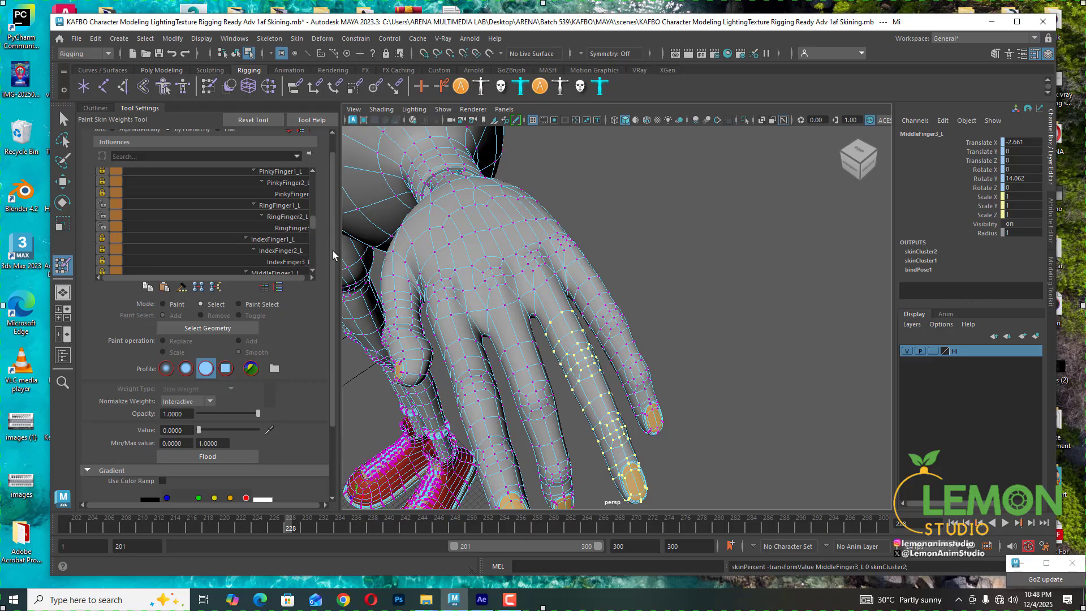
click(290, 193)
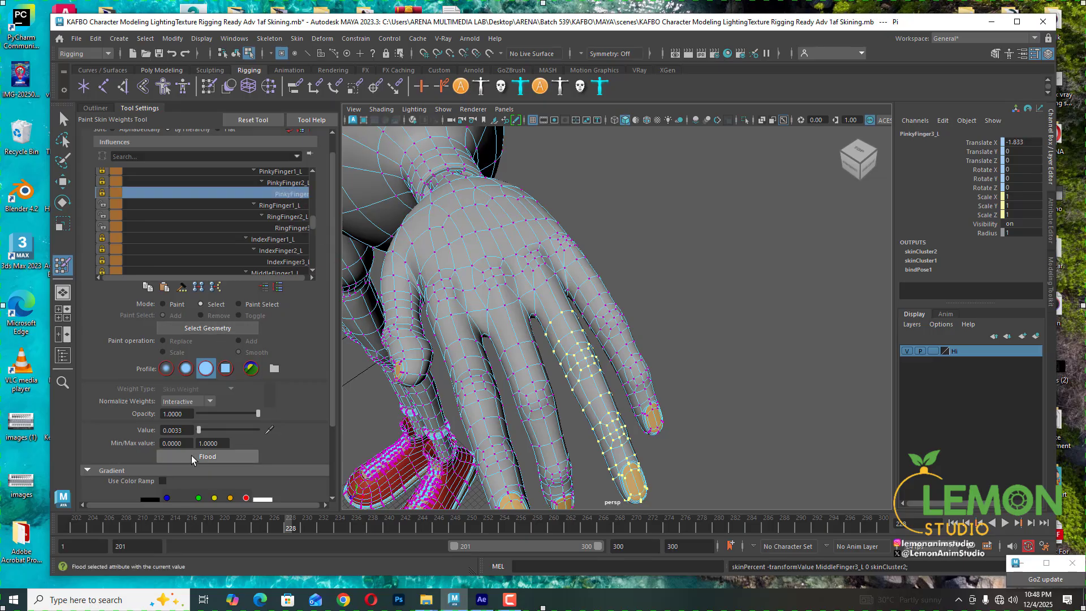
drag(198, 430, 195, 429)
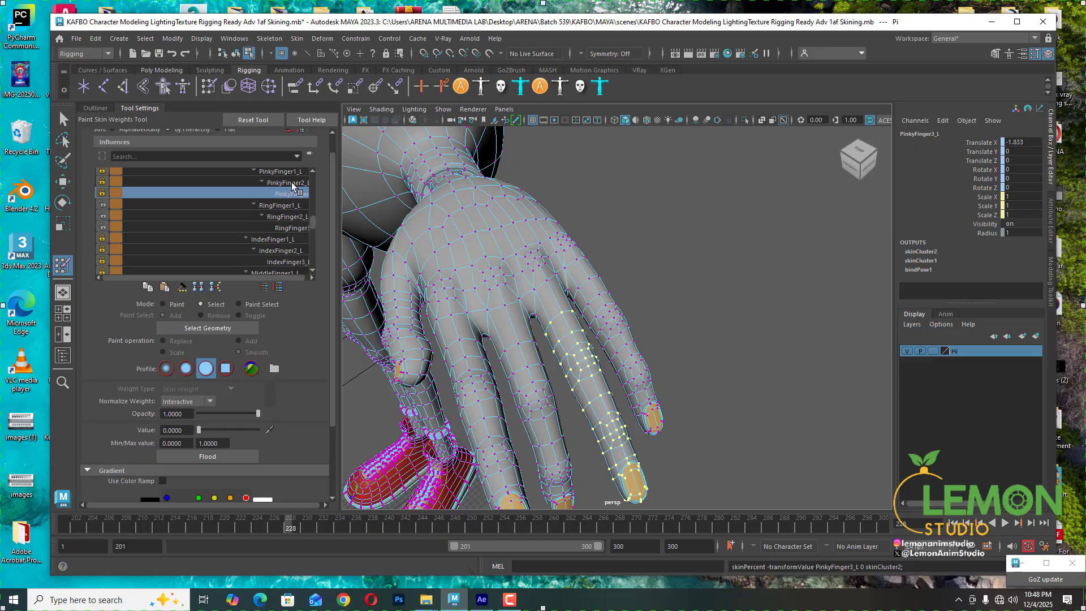
click(283, 182)
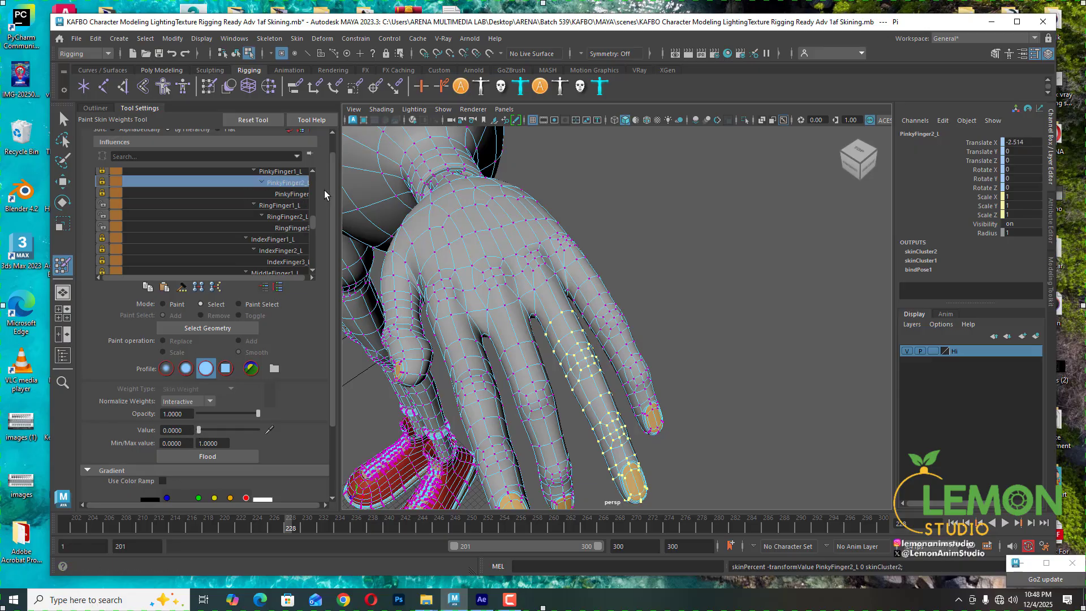
click(287, 171)
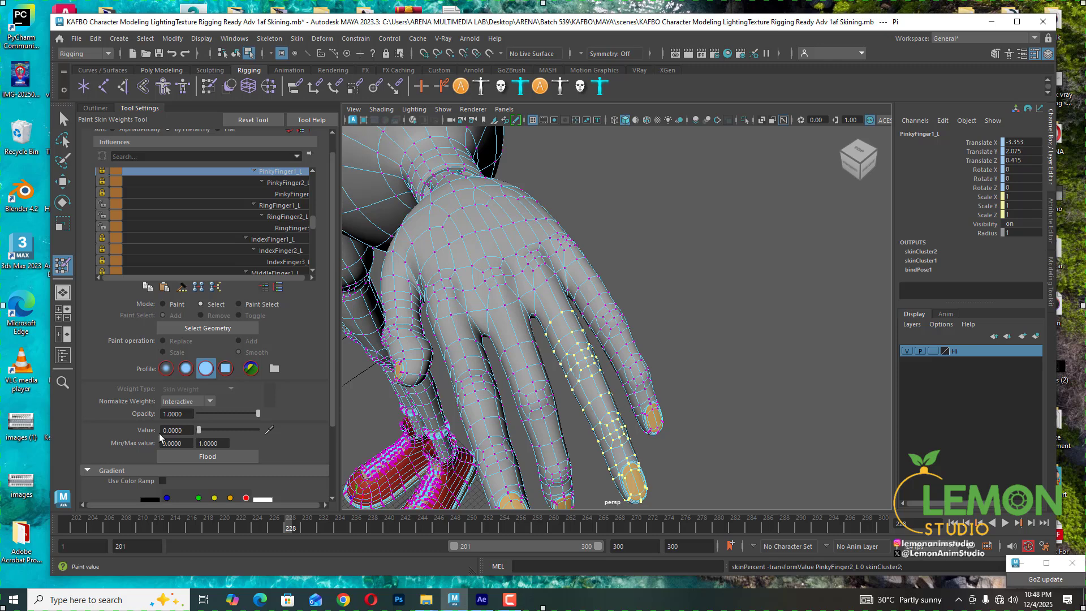
- Scrub the timeline and orbit around the hand to inspect the ring finger's bend
scroll(280, 219, up, 2)
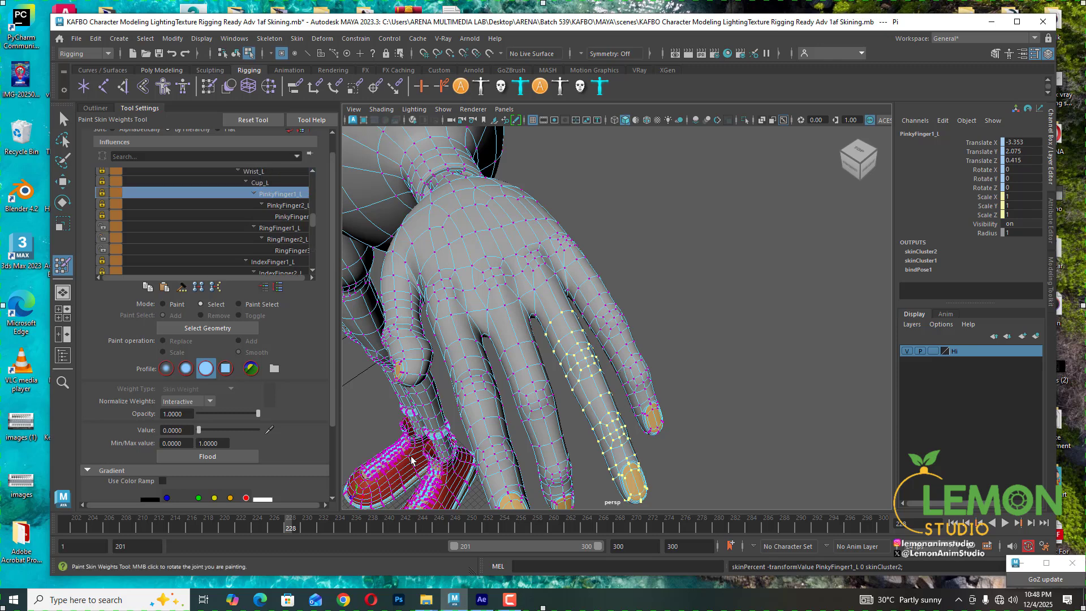
mouse_move(287, 530)
mouse_down()
mouse_move(275, 529)
mouse_move(298, 529)
mouse_move(271, 529)
mouse_up()
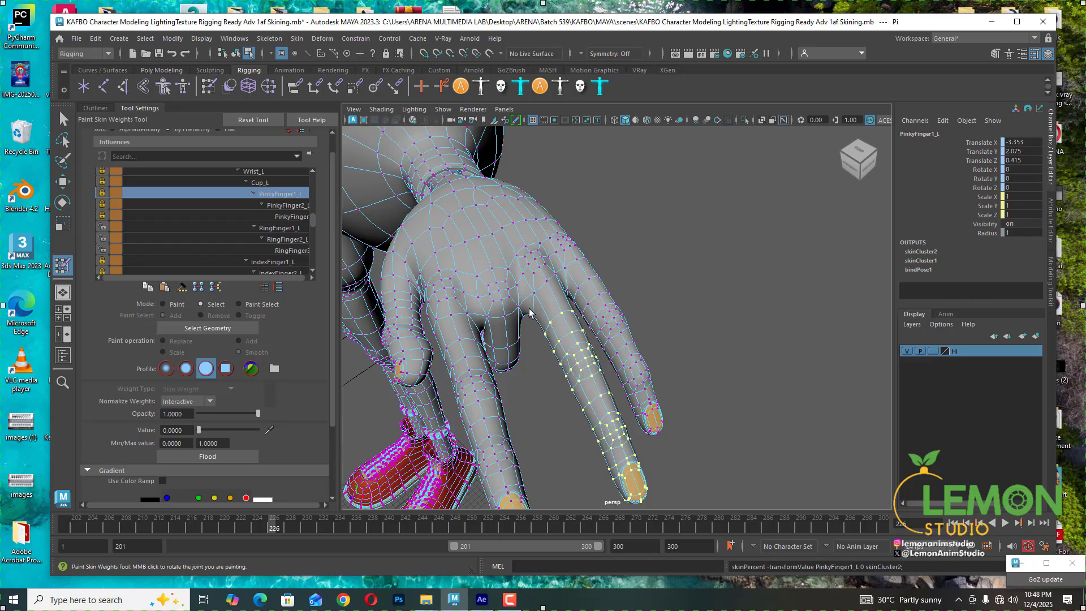
mouse_move(278, 526)
mouse_down()
mouse_move(263, 528)
mouse_move(324, 529)
mouse_move(291, 529)
mouse_move(307, 530)
mouse_up()
alt+drag(365, 485, 594, 407)
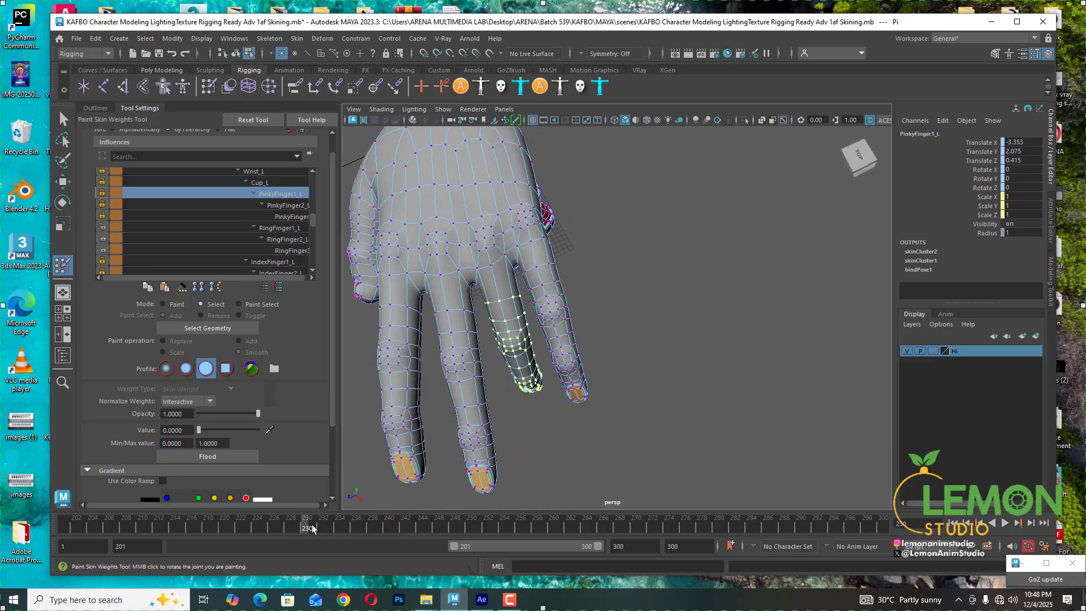
mouse_move(308, 524)
mouse_down()
mouse_move(380, 524)
mouse_move(368, 532)
mouse_move(396, 535)
mouse_move(365, 538)
mouse_move(396, 538)
mouse_move(363, 542)
mouse_move(403, 549)
mouse_move(355, 560)
mouse_move(397, 559)
mouse_move(291, 529)
mouse_move(316, 532)
mouse_up()
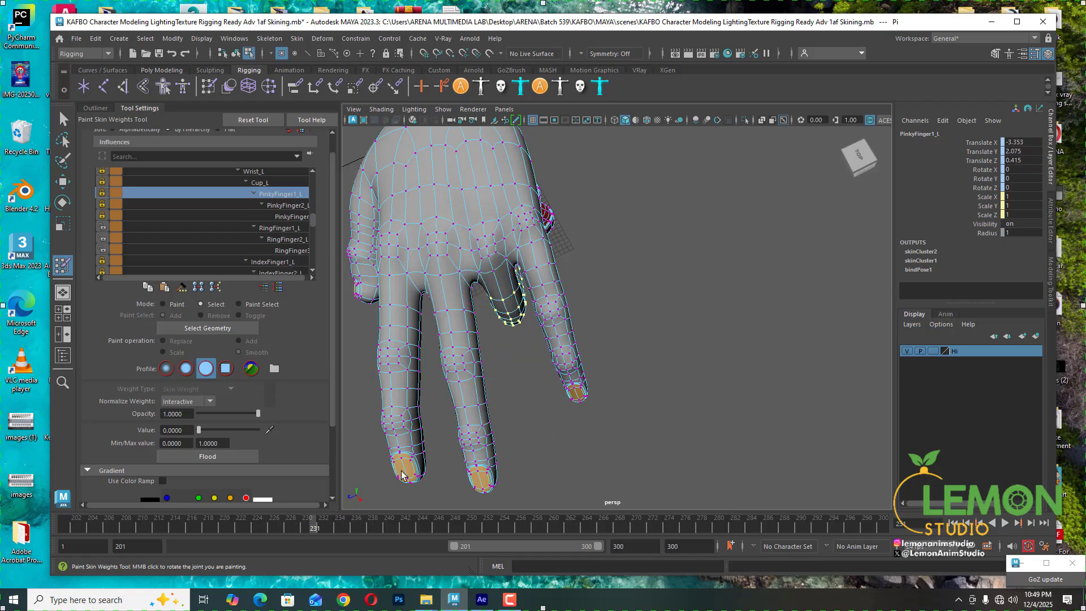
alt+drag(512, 478, 639, 424)
alt+middle_drag(572, 483, 577, 402)
alt+drag(567, 422, 568, 402)
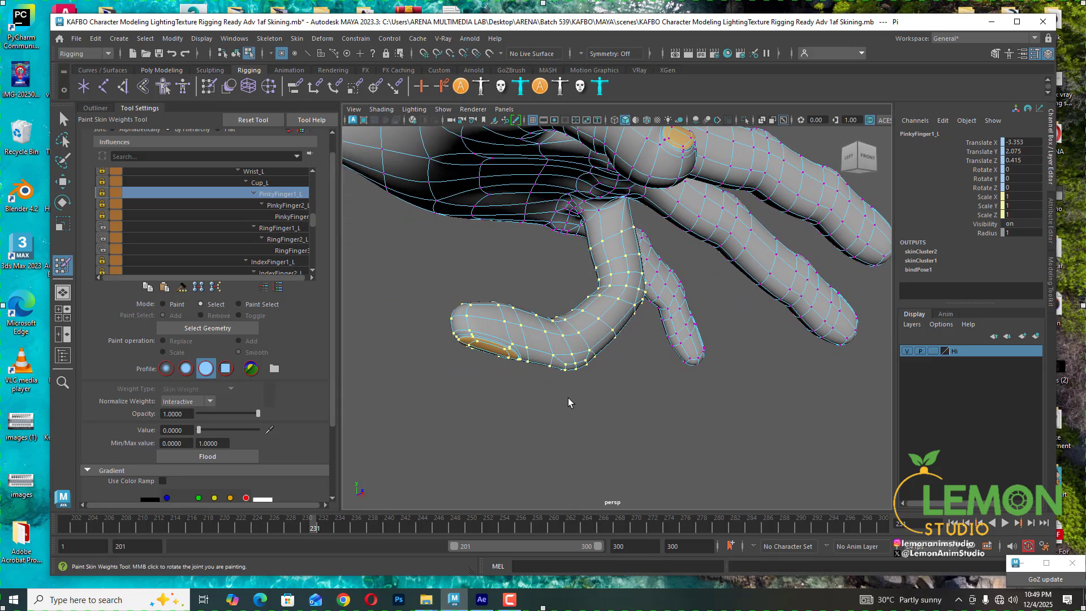
mouse_move(309, 529)
mouse_down()
mouse_move(297, 529)
mouse_move(317, 529)
mouse_up()
scroll(582, 324, up, 3)
alt+drag(582, 325, 587, 357)
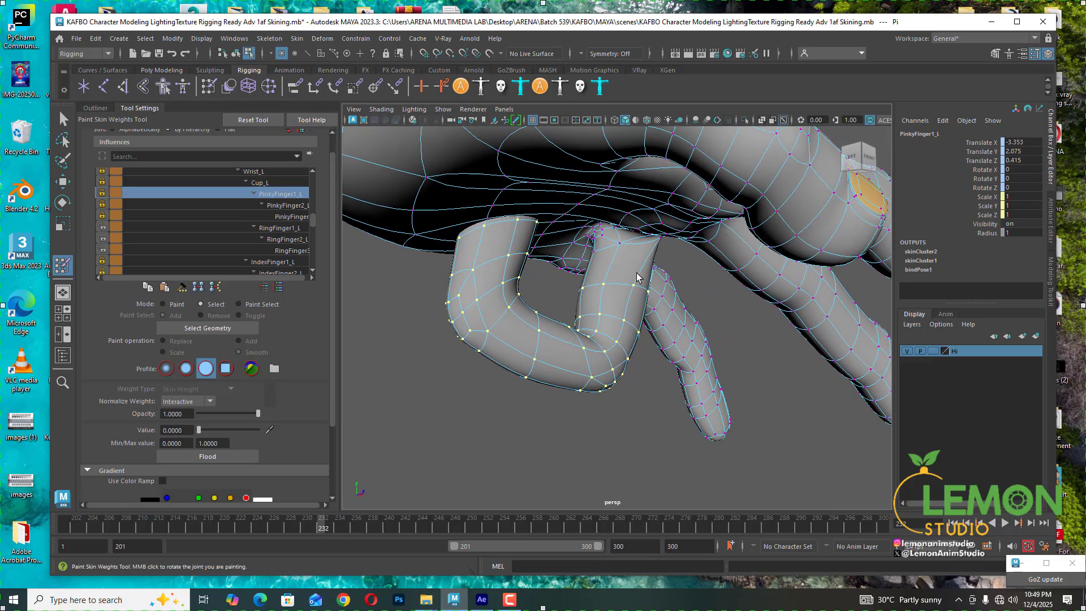
- Select the vertices at the inner crease of the bent finger's base joint
click(605, 285)
alt+drag(605, 287, 572, 260)
alt+middle_drag(572, 260, 599, 278)
scroll(598, 278, up, 3)
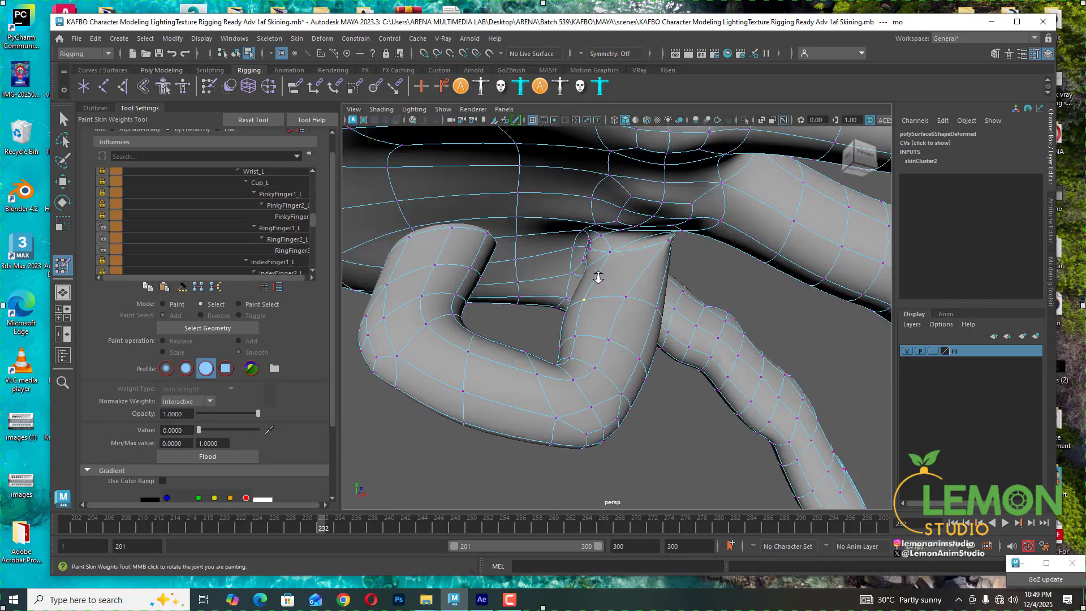
alt+drag(599, 278, 632, 288)
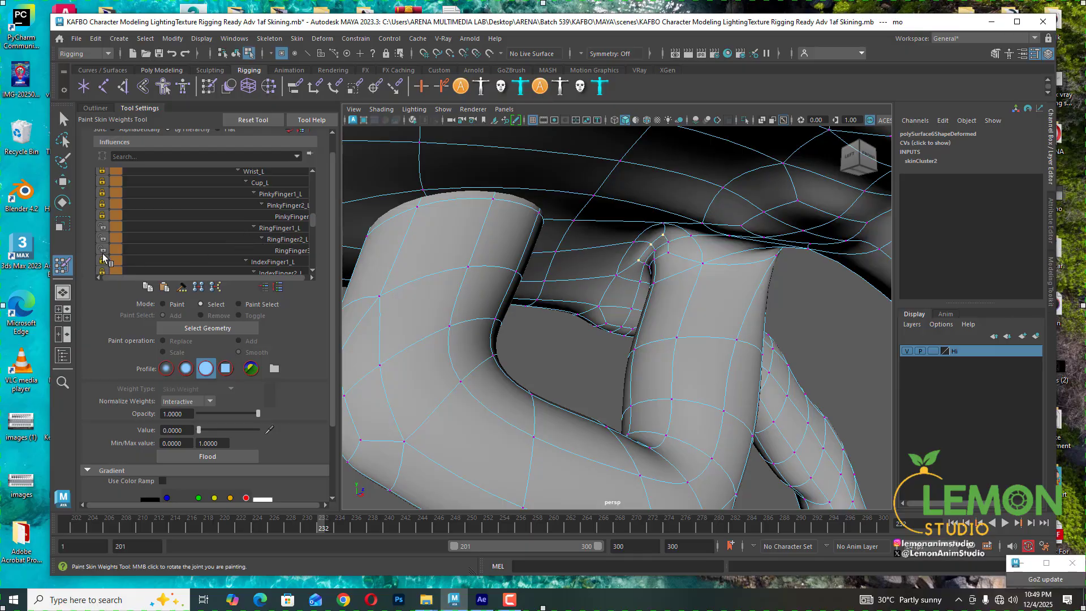
- Lock the RingFinger2_L influence and unlock the Wrist_L influence
click(102, 238)
scroll(246, 191, up, 1)
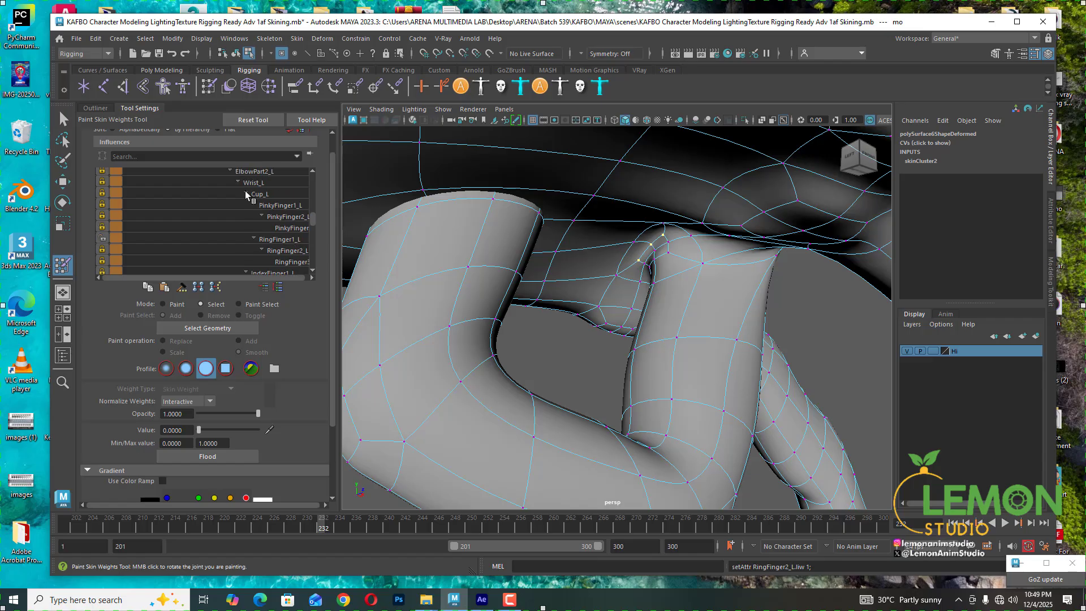
click(131, 182)
click(102, 183)
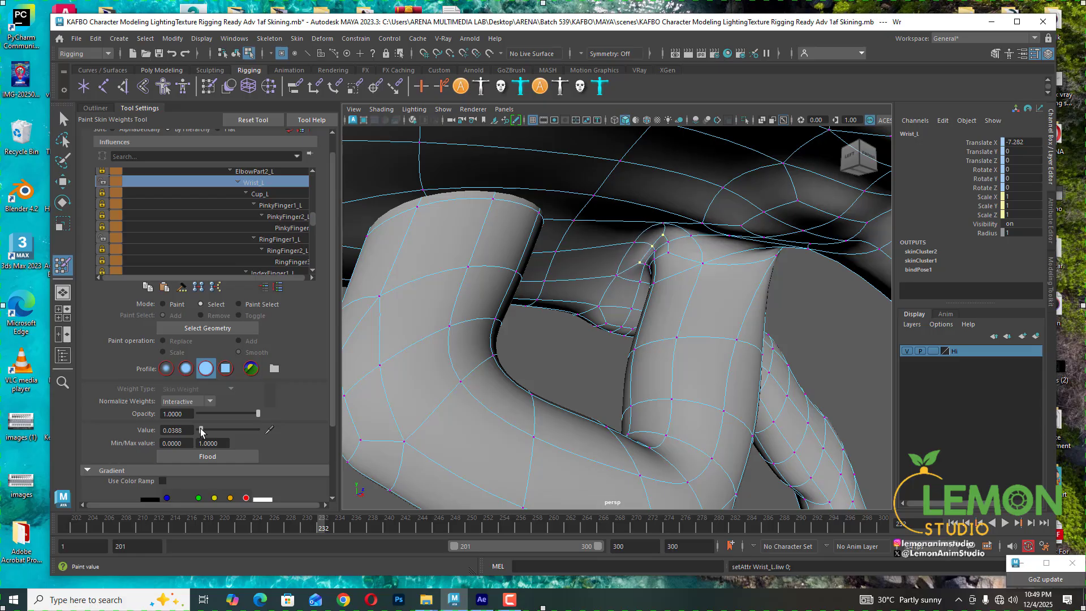
- Flood the Wrist_L influence on the selected vertices in Paint mode, then return to Select mode
drag(201, 432, 201, 432)
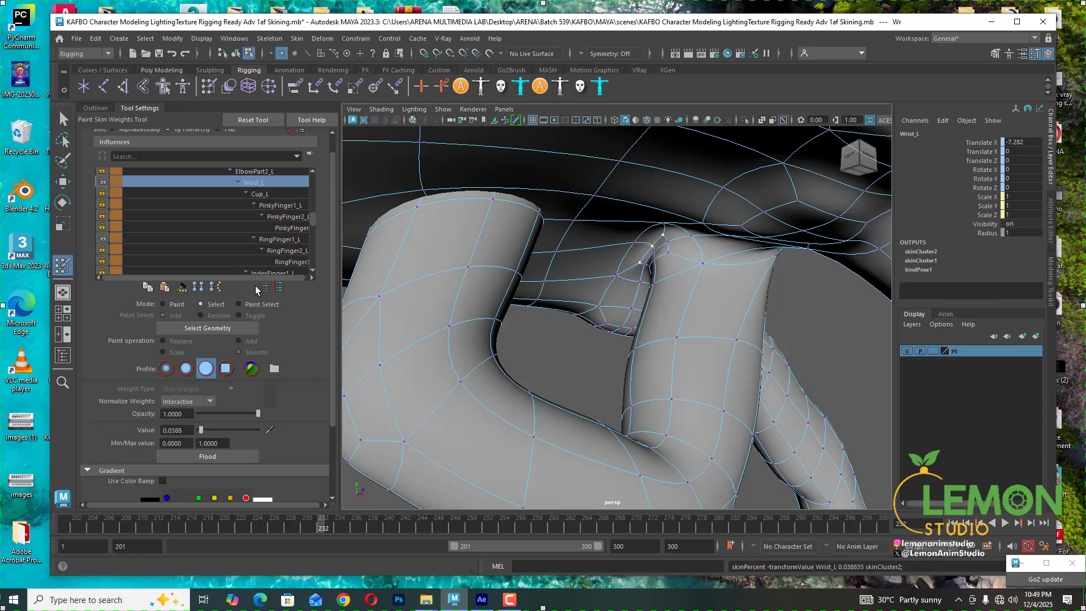
click(174, 305)
click(208, 457)
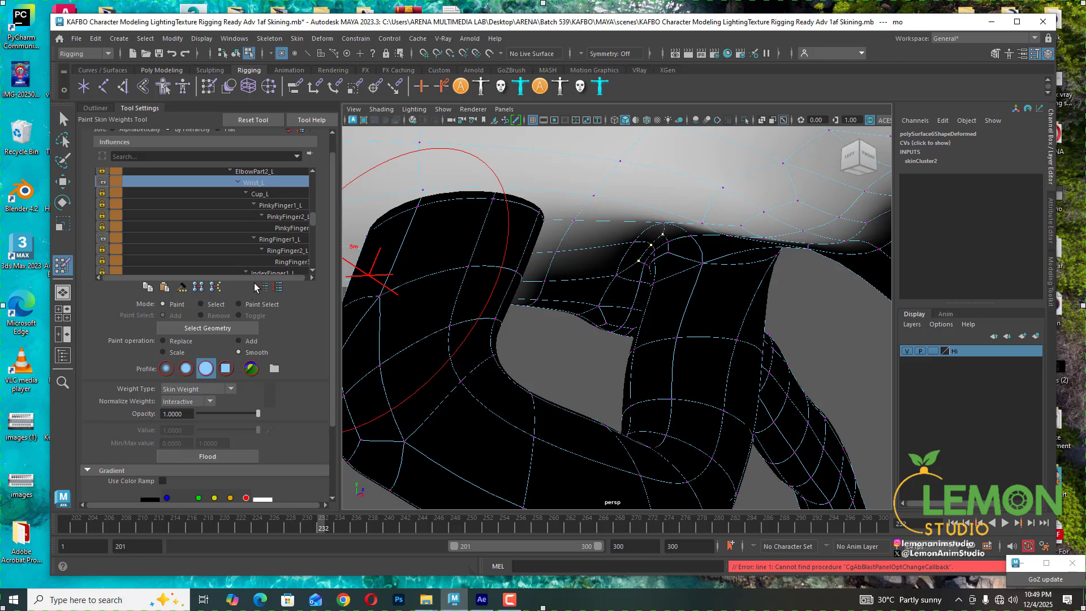
click(216, 304)
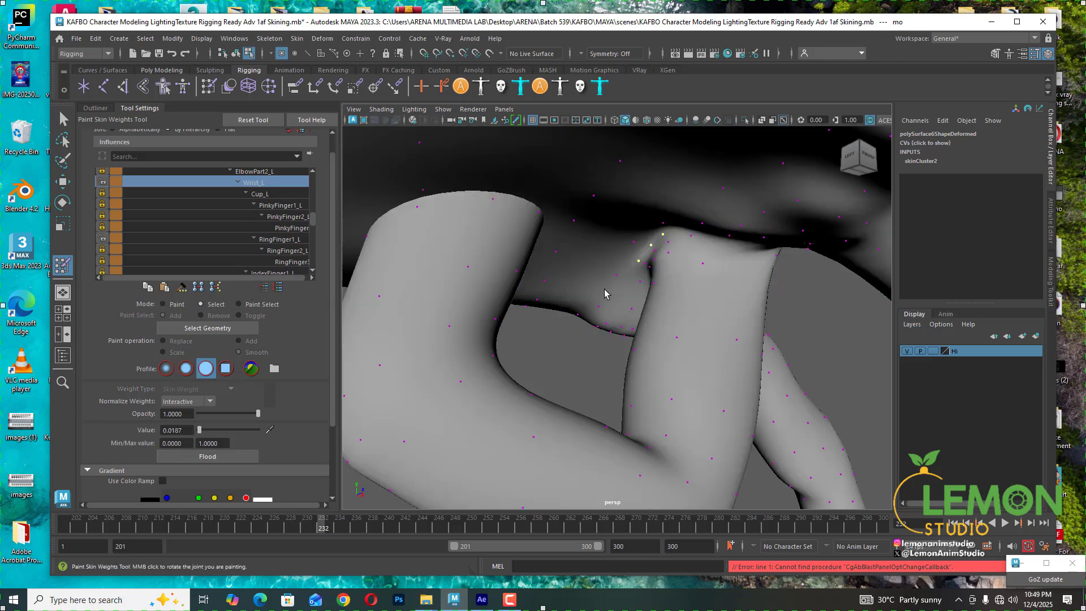
- Select the adjacent crease vertex and flood its Wrist_L influence in Paint mode, then pick RingFinger1_L
click(668, 243)
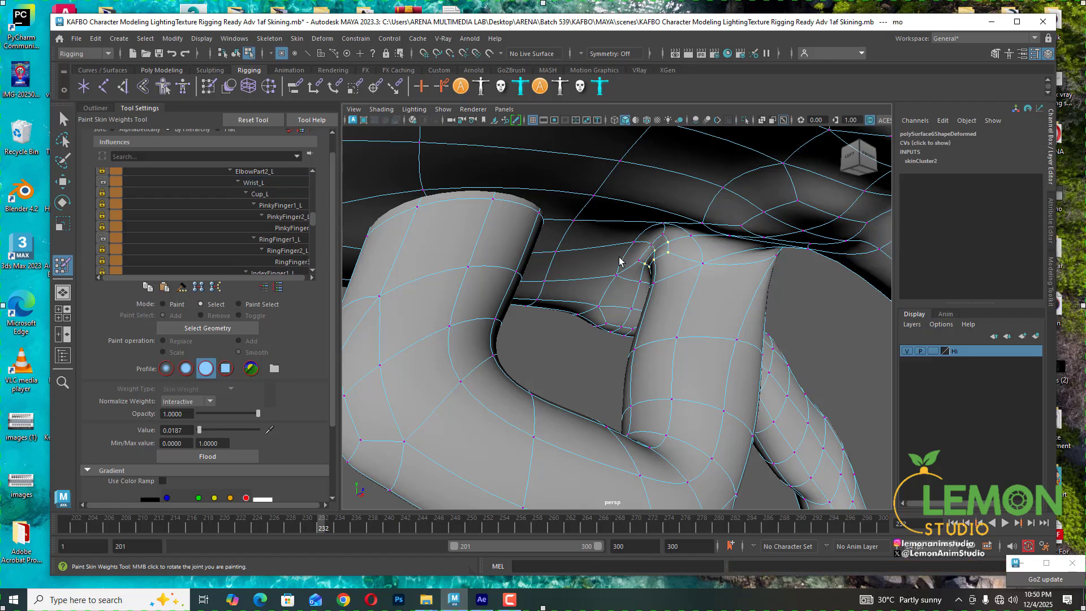
click(256, 183)
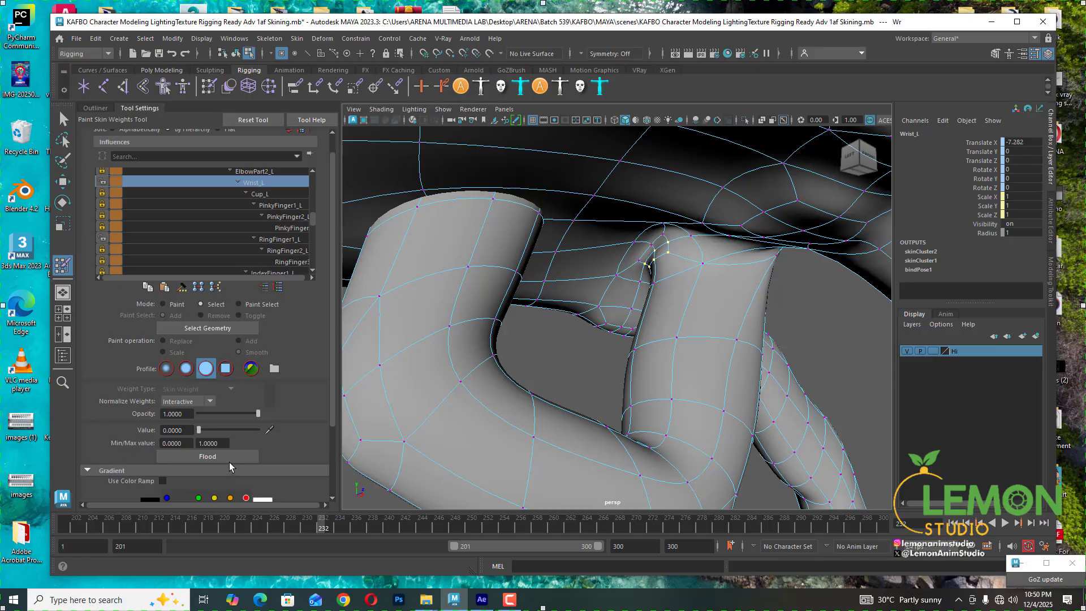
click(171, 303)
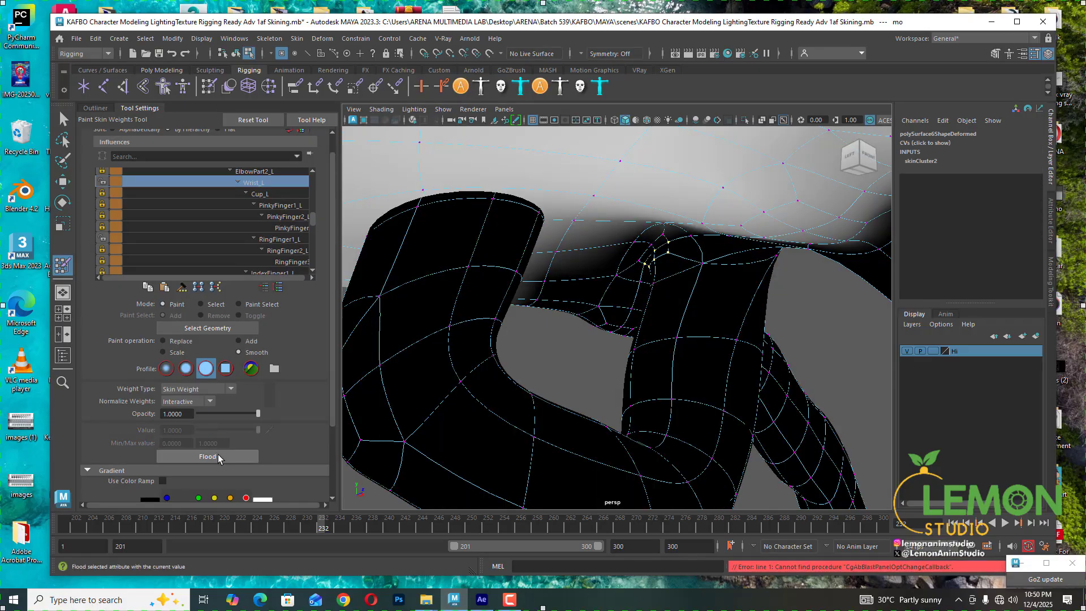
click(219, 454)
click(219, 454)
click(218, 454)
click(270, 242)
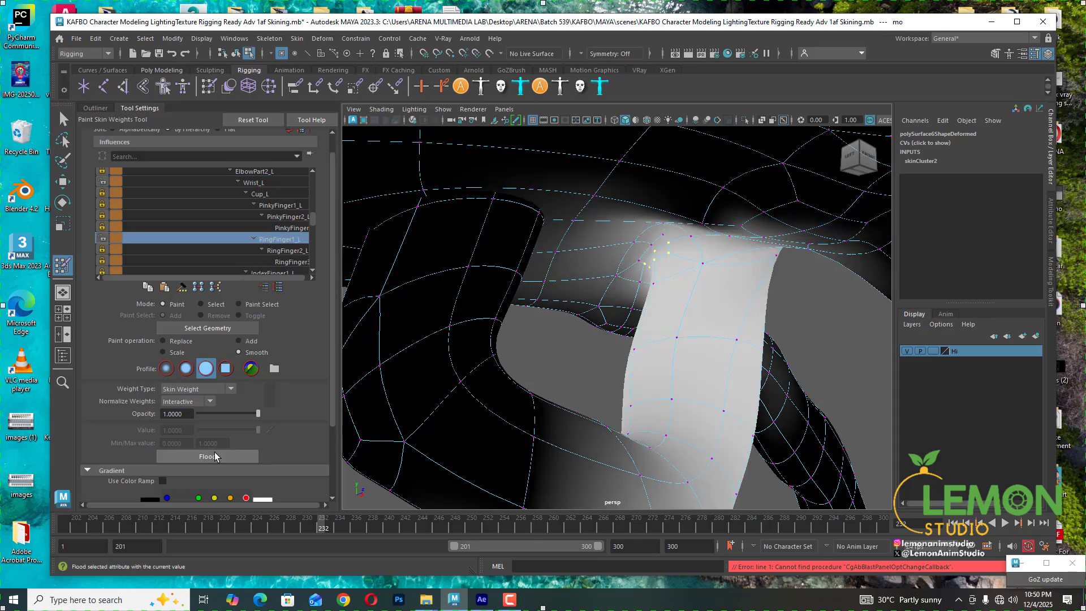
- Flood the RingFinger1_L influence onto the selected crease vertices
click(215, 456)
click(215, 456)
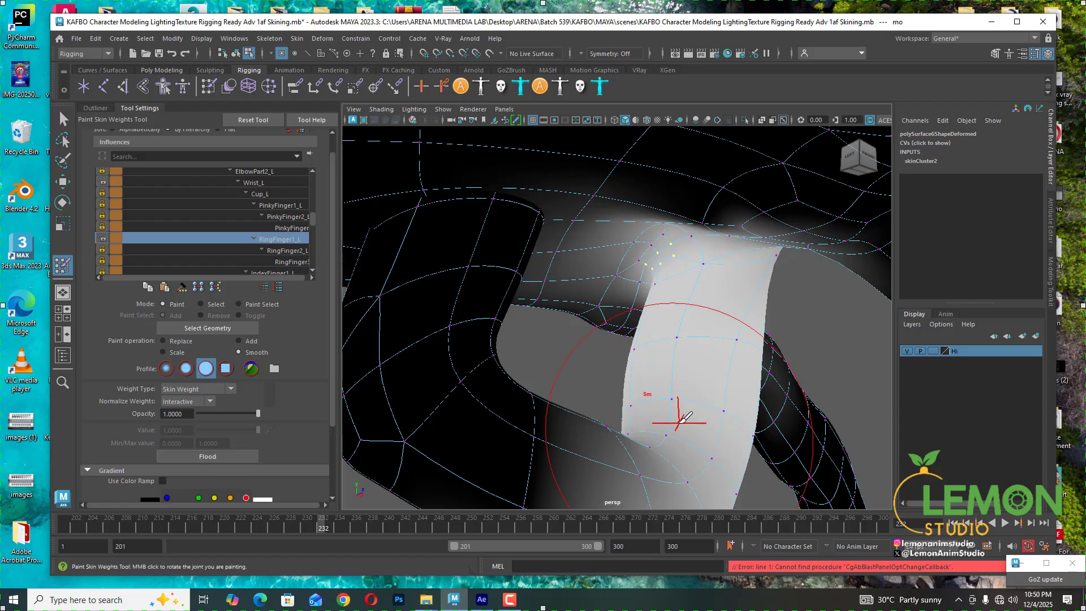
mouse_move(791, 330)
alt+mouse_down()
mouse_move(750, 375)
mouse_move(703, 383)
alt+mouse_up()
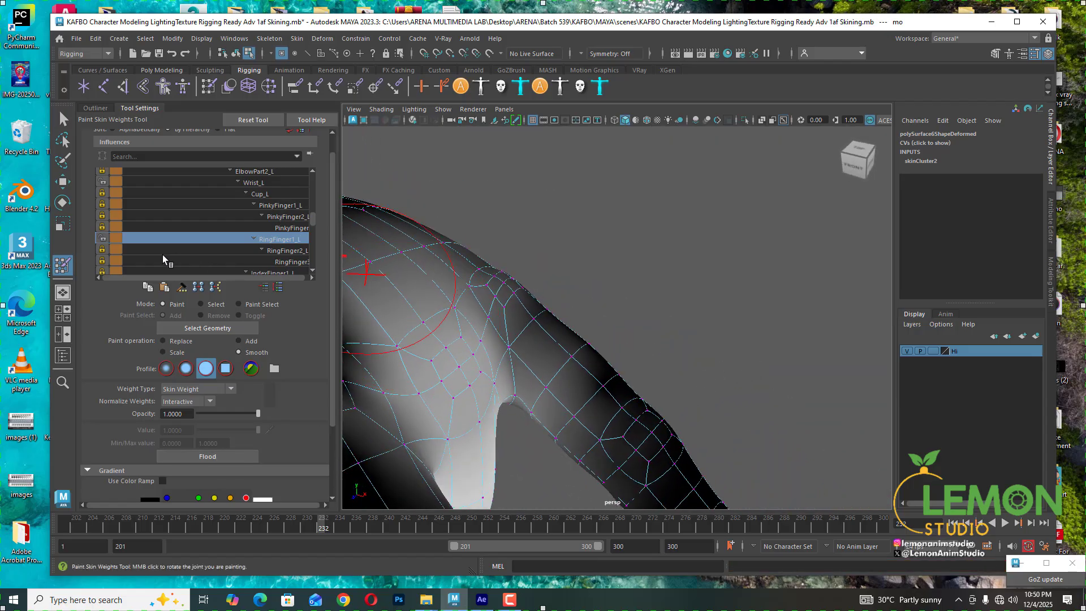
- In Select mode, select the vertices around the top of the finger's base joint
click(214, 305)
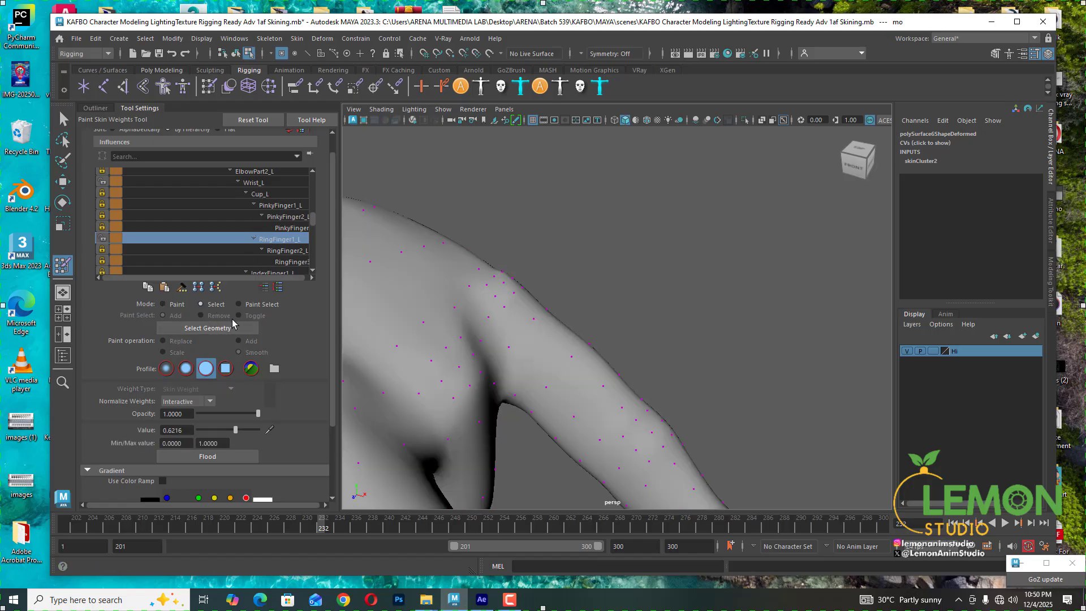
click(233, 327)
click(455, 308)
shift+click(424, 323)
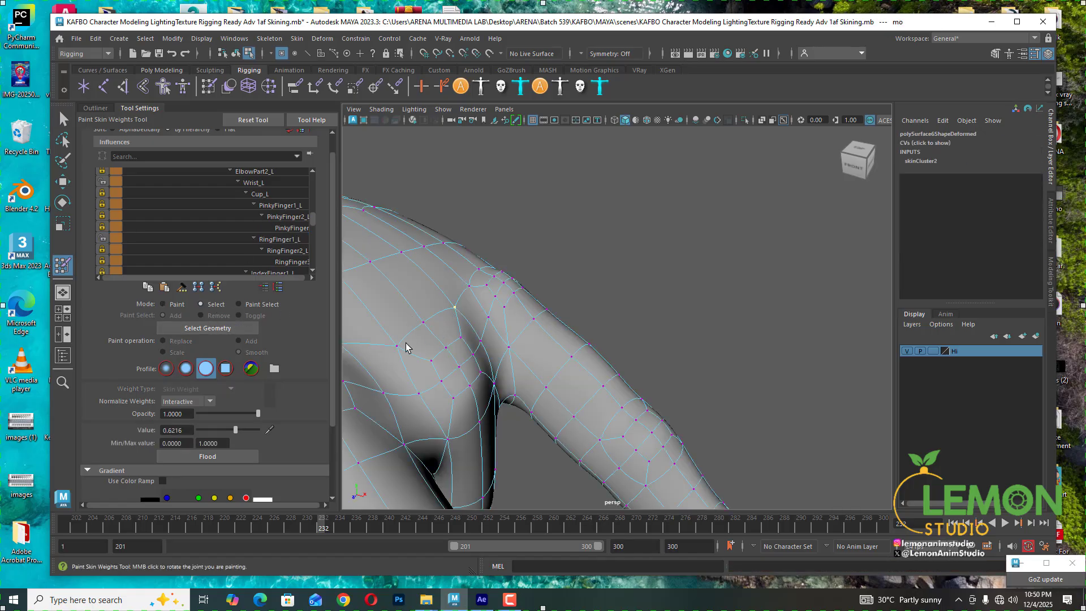
shift+click(397, 346)
shift+click(461, 338)
shift+click(447, 348)
shift+click(431, 360)
- Flood the Wrist_L influence on the selected vertices in Paint mode
click(276, 184)
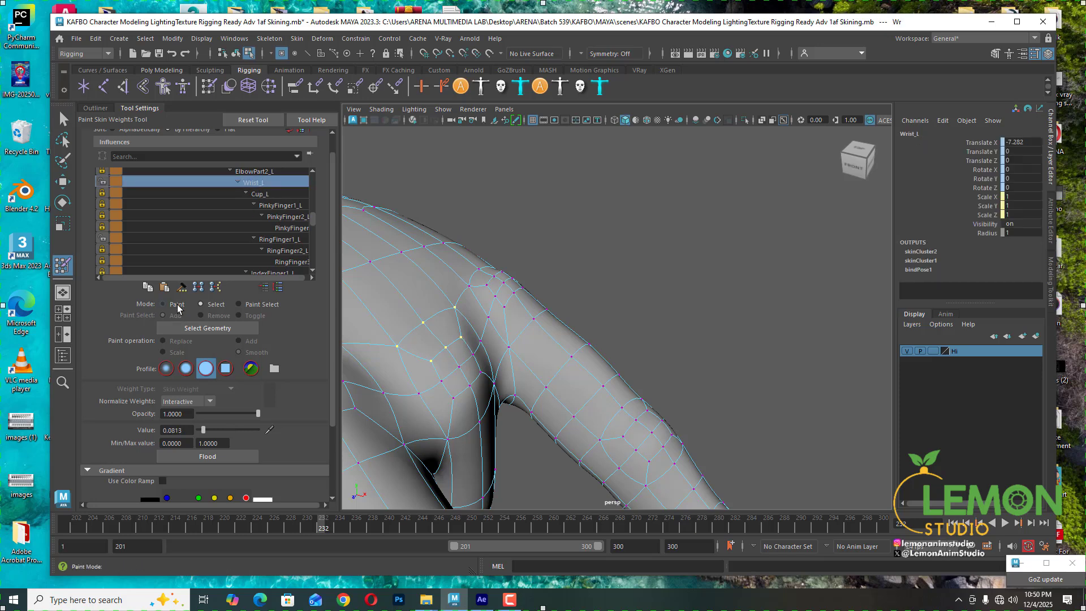
click(163, 304)
click(212, 457)
click(213, 457)
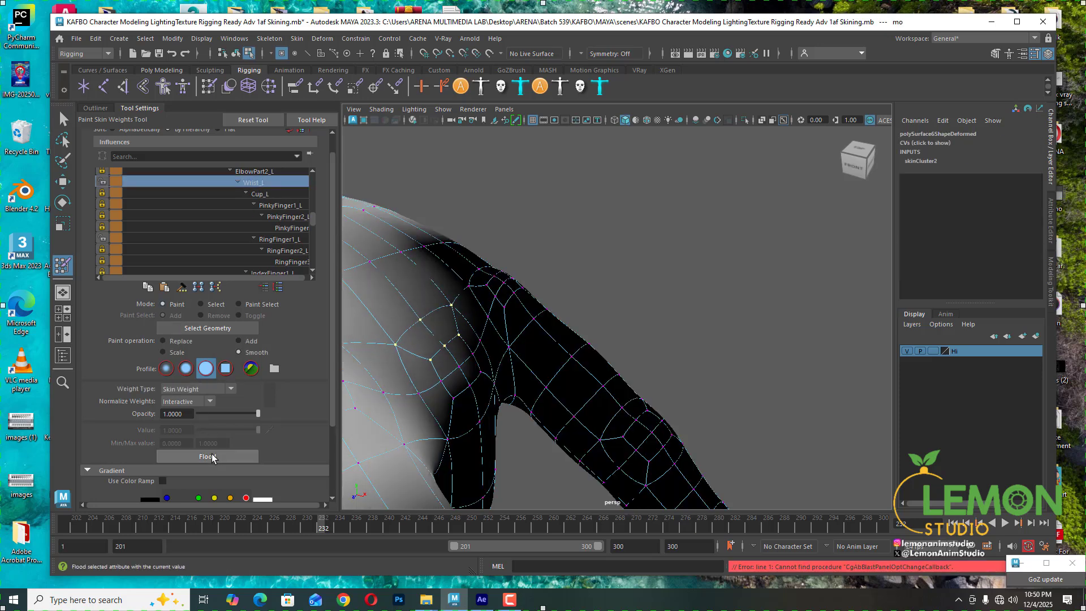
click(212, 457)
- Lock the Wrist_L influence, pick RingFinger1_L and switch the tool to Select mode
mouse_move(634, 253)
alt+mouse_down()
mouse_move(636, 239)
mouse_move(545, 226)
mouse_move(592, 228)
mouse_move(572, 242)
mouse_move(625, 223)
alt+mouse_up()
click(102, 182)
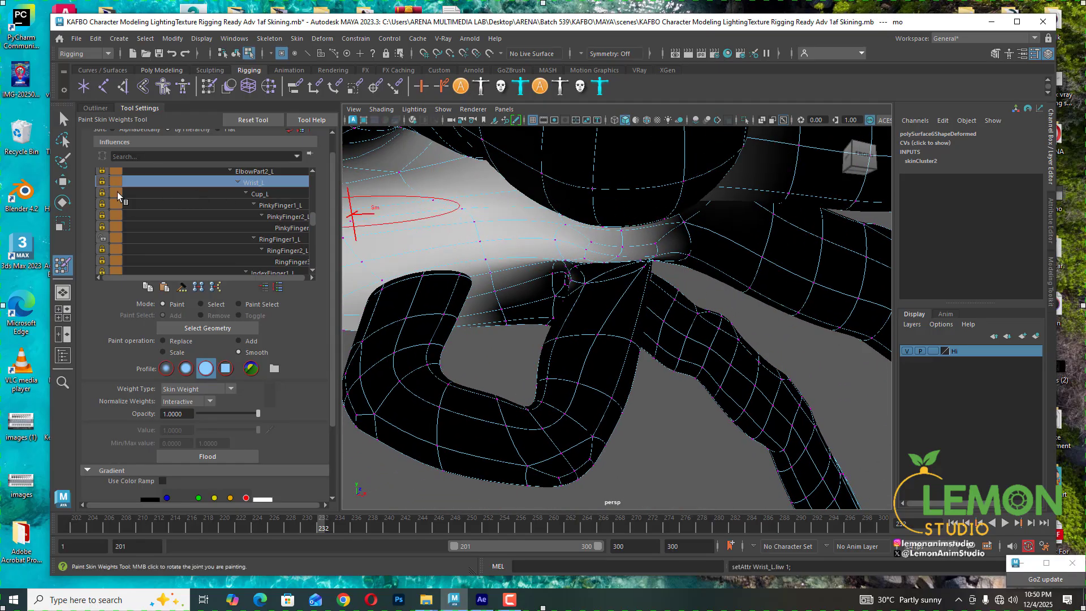
click(280, 239)
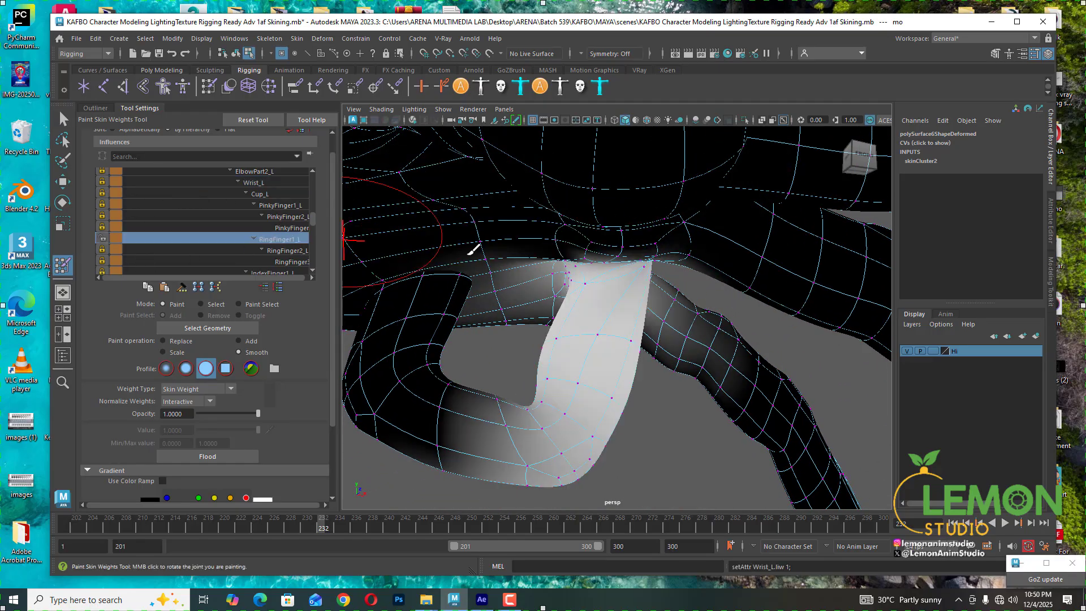
click(201, 303)
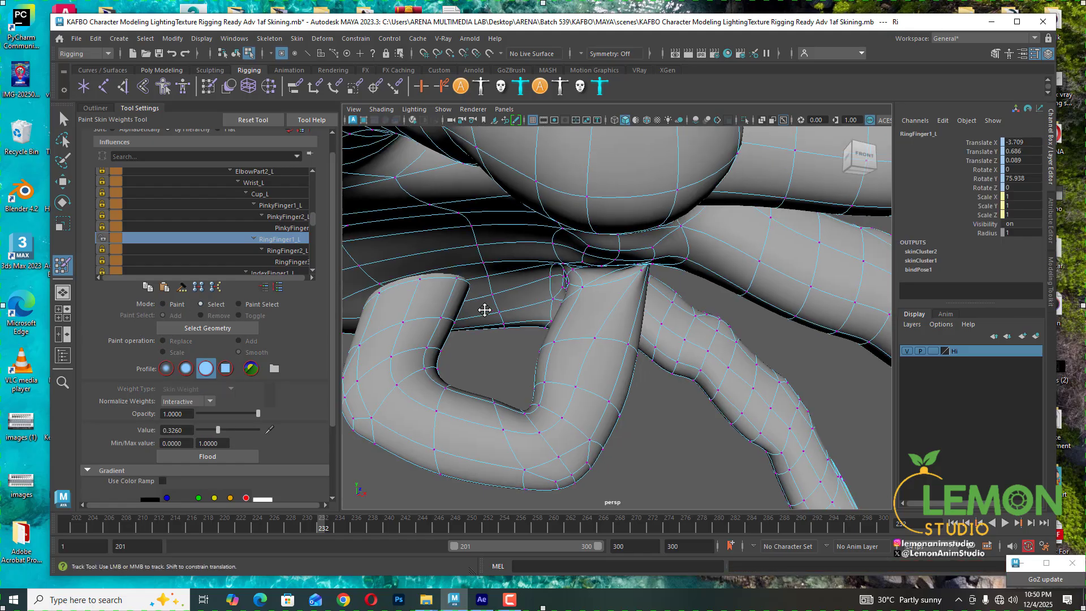
alt+drag(485, 308, 555, 314)
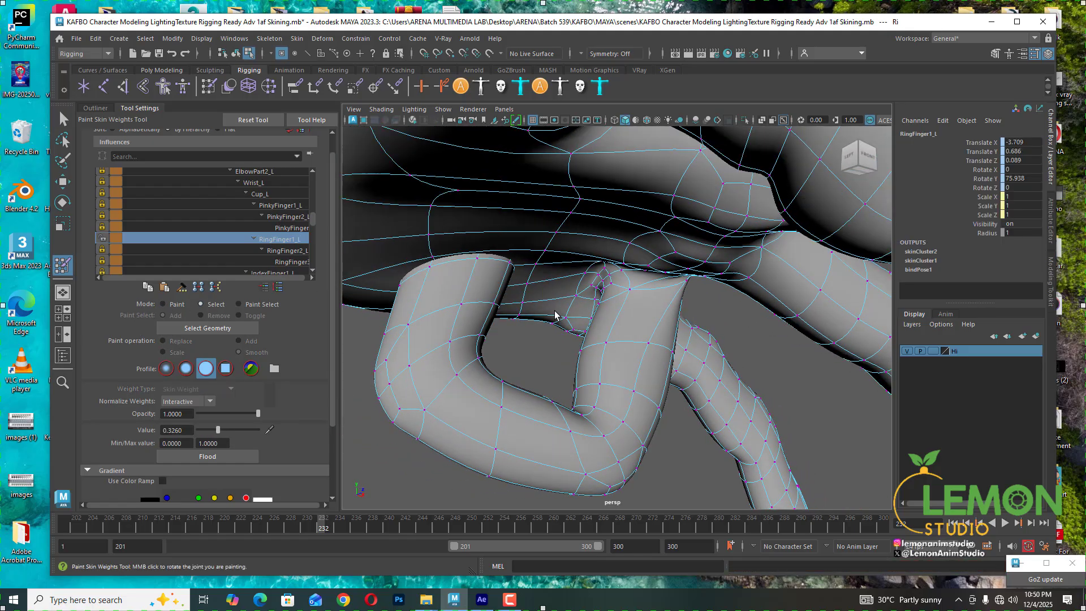
- Select two vertices at the base joint's inner crease and set their Wrist_L weight to 0
click(630, 289)
shift+click(599, 304)
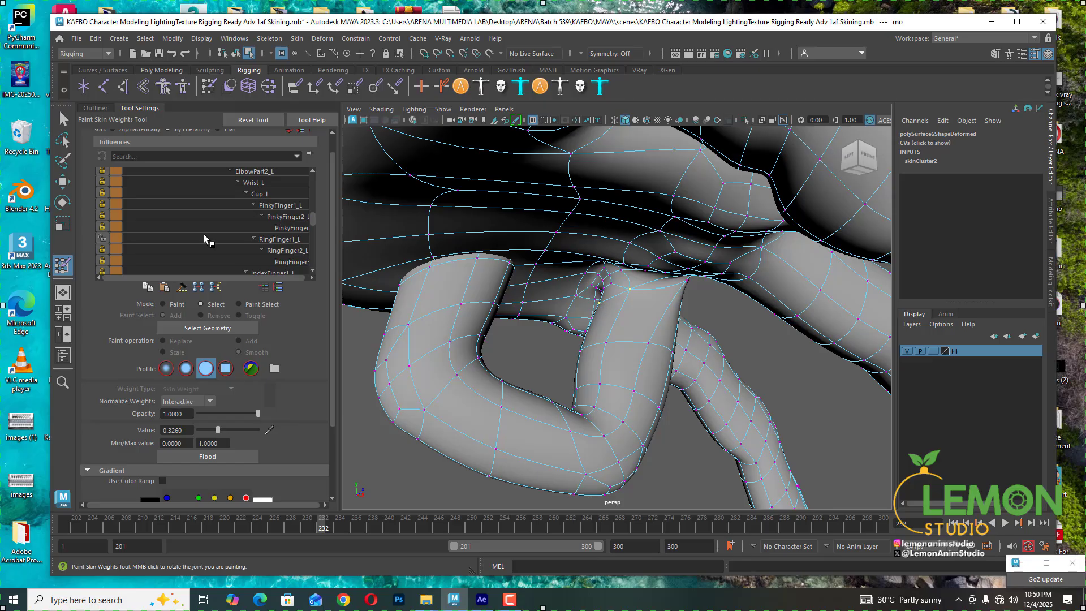
click(263, 183)
click(103, 181)
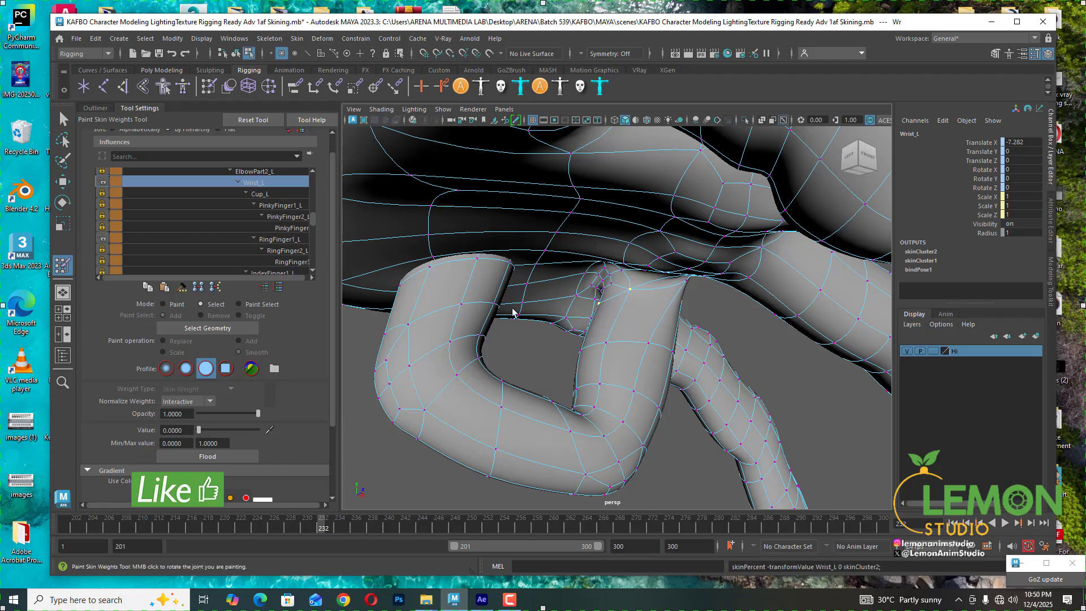
- Select the crease vertices along the finger's inner bend and unlock the RingFinger2_L influence
click(598, 348)
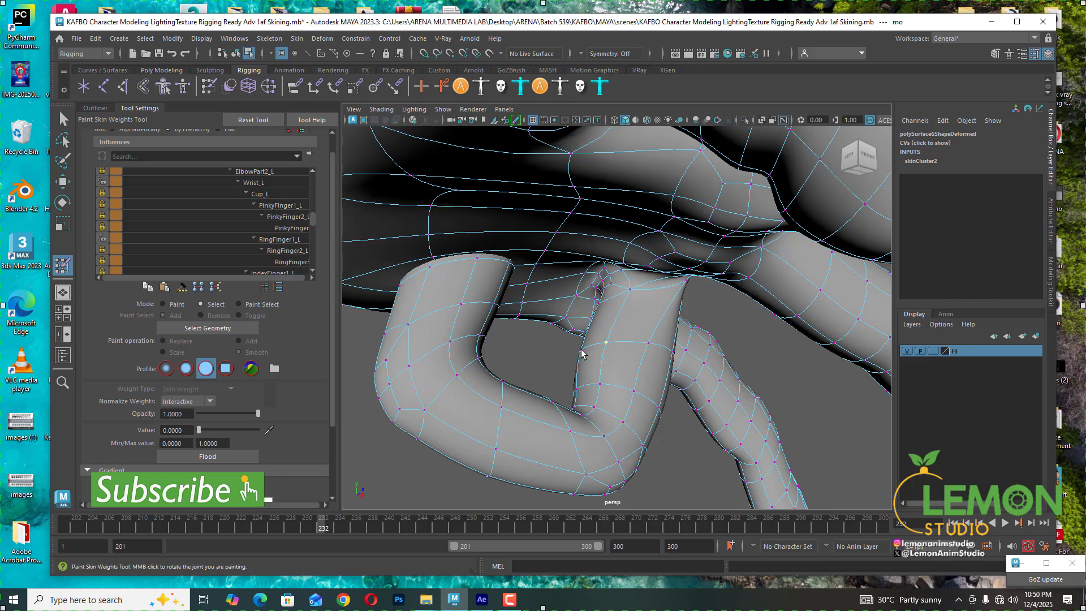
shift+double_click(582, 350)
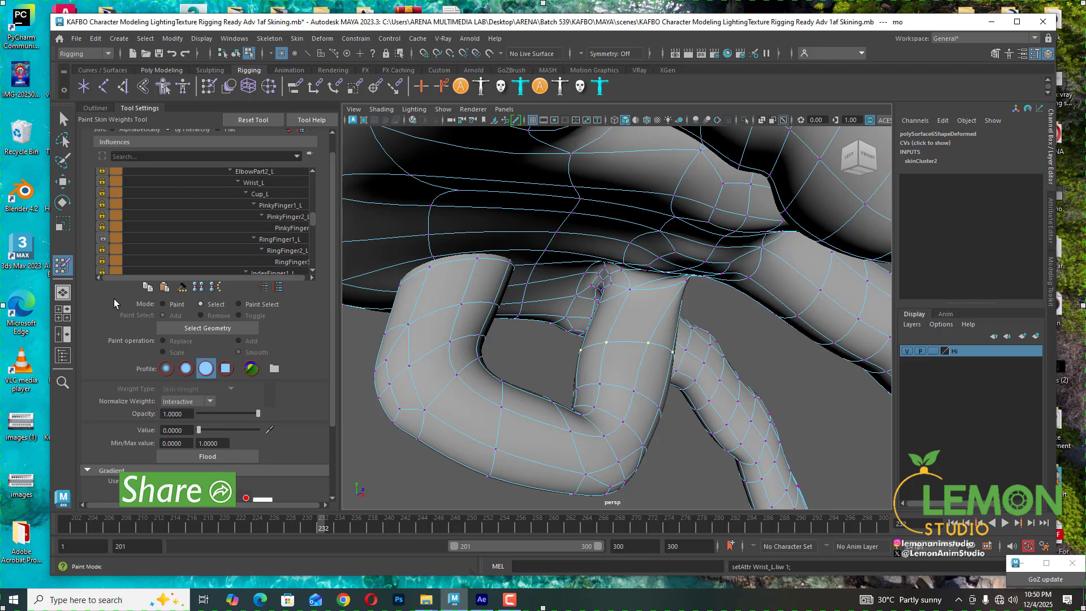
click(103, 250)
click(277, 251)
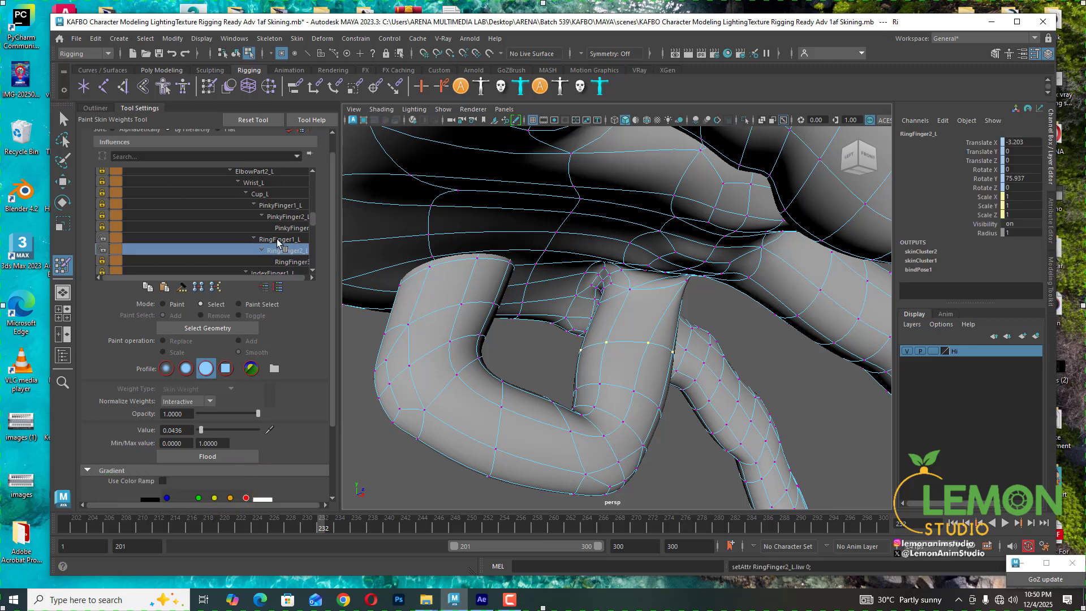
- Select the middle joint's crease vertices and set their RingFinger2_L weight to 1.0
alt+drag(517, 338, 601, 357)
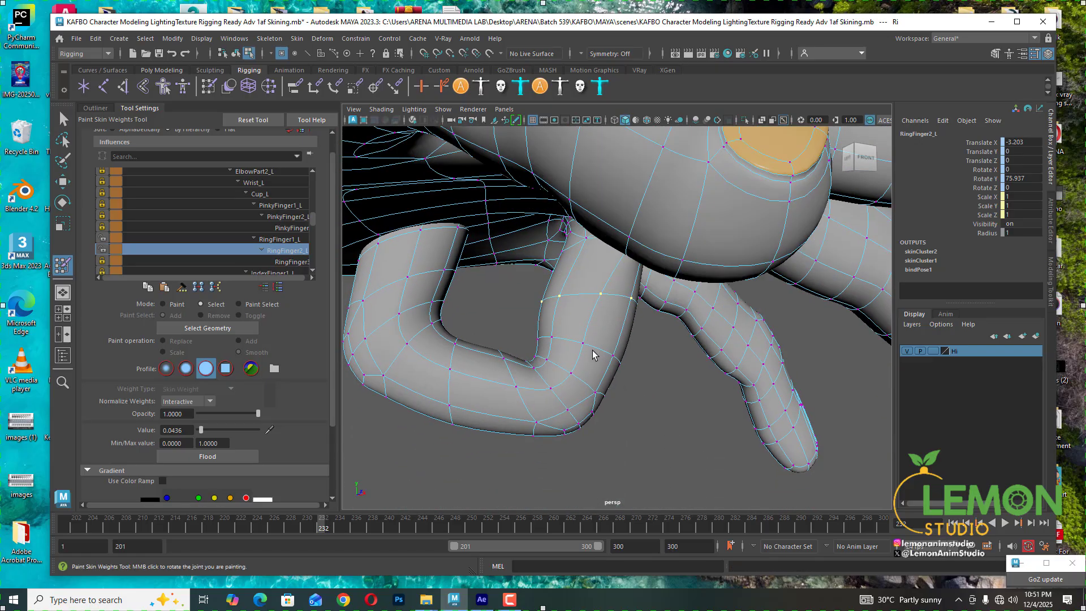
shift+click(582, 343)
shift+double_click(552, 338)
drag(207, 430, 290, 427)
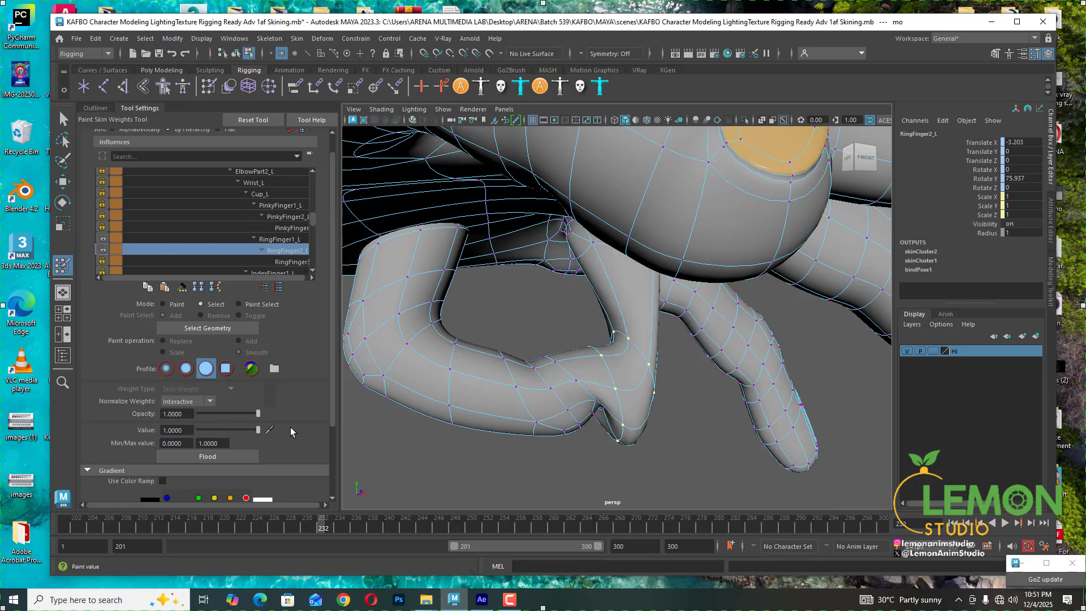
drag(208, 427, 190, 429)
- Pick RingFinger1_L and select a vertex on the upper side of the finger's base joint
click(283, 239)
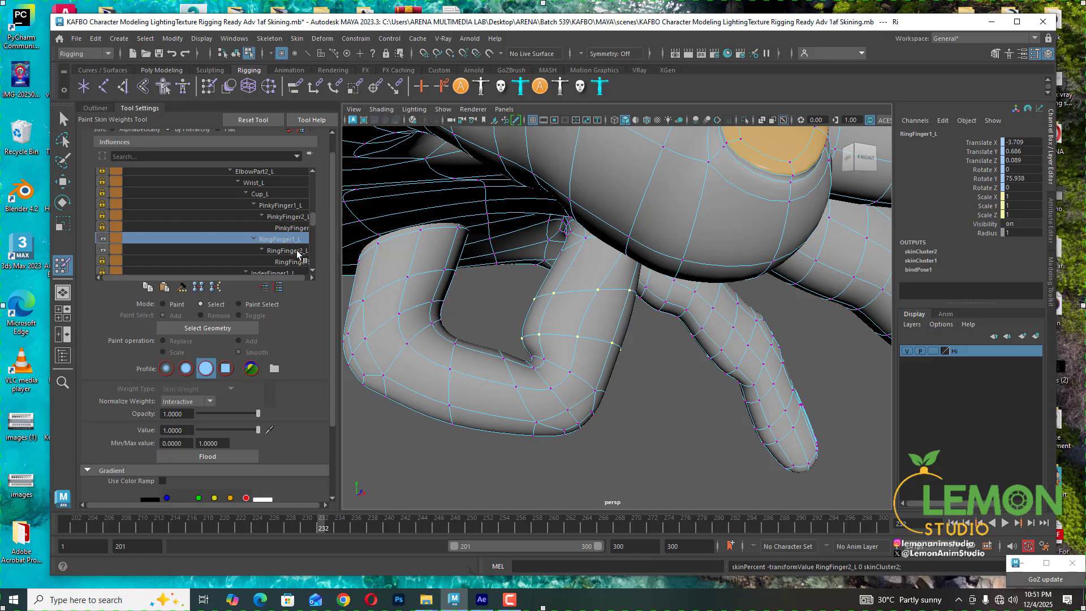
alt+drag(594, 283, 450, 273)
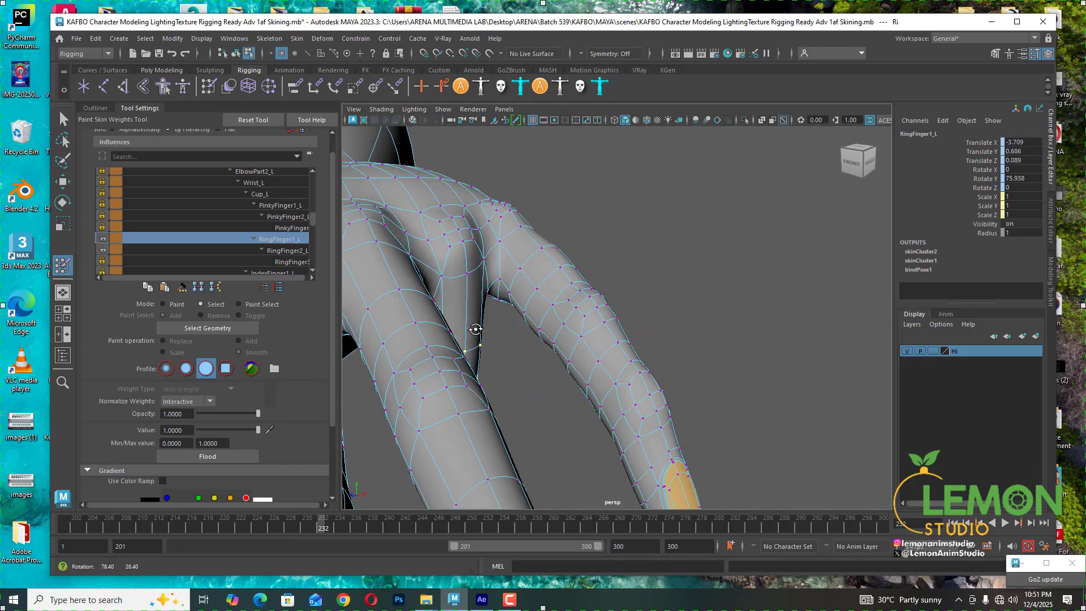
click(441, 278)
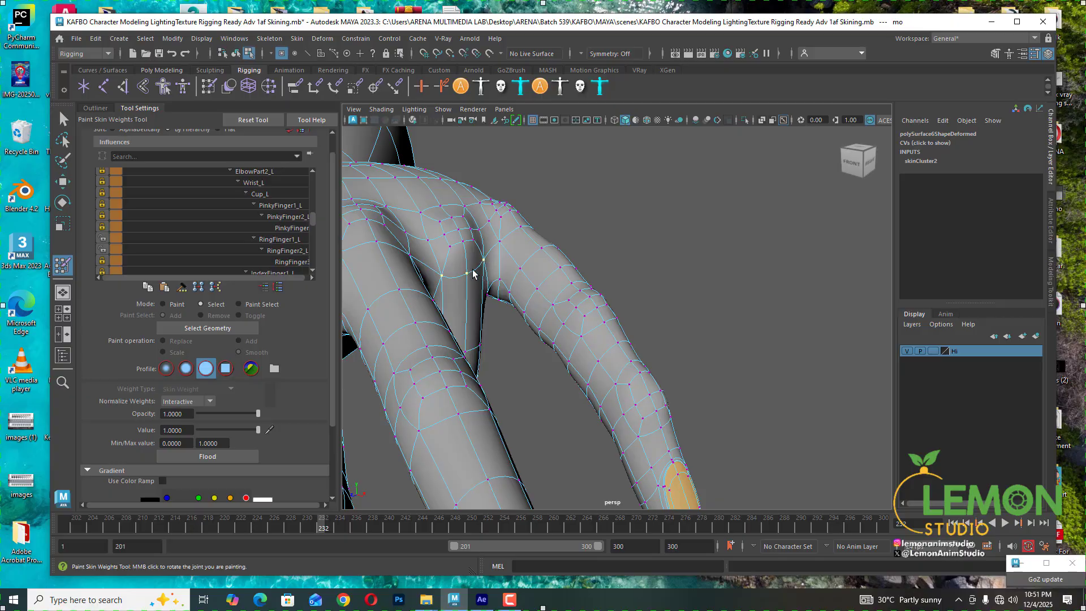
- Unlock Wrist_L and set the selected vertex's RingFinger1_L weight to 0.6796
click(280, 240)
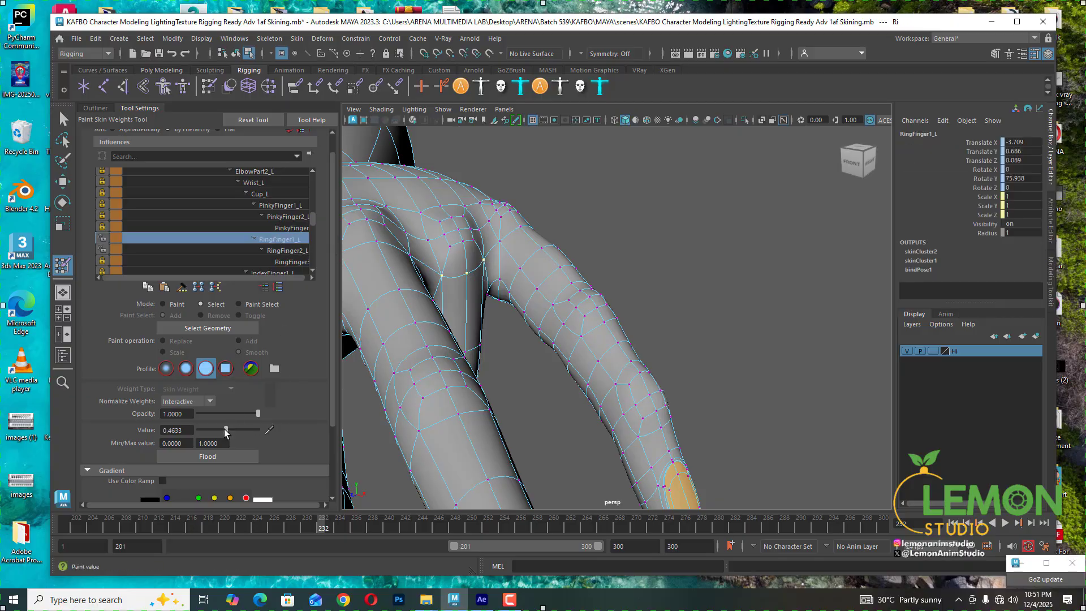
drag(224, 429, 235, 426)
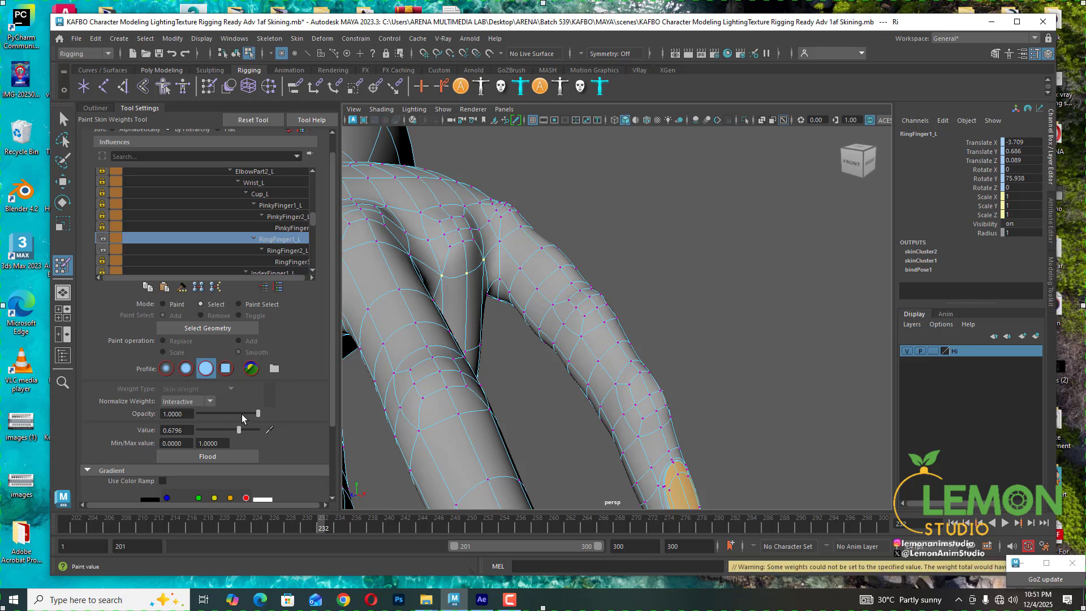
click(135, 185)
click(103, 181)
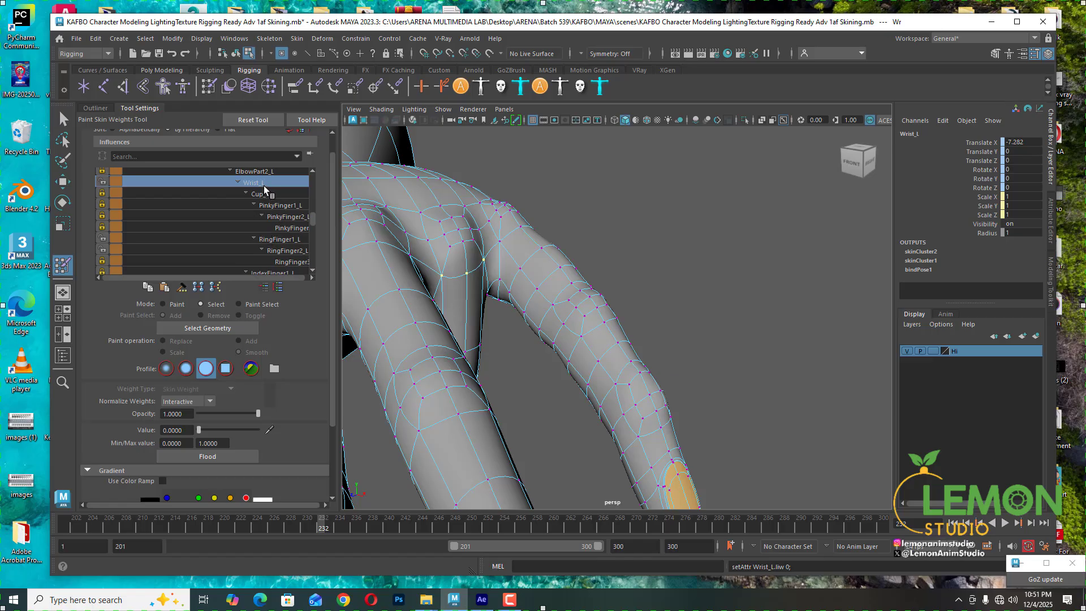
click(285, 239)
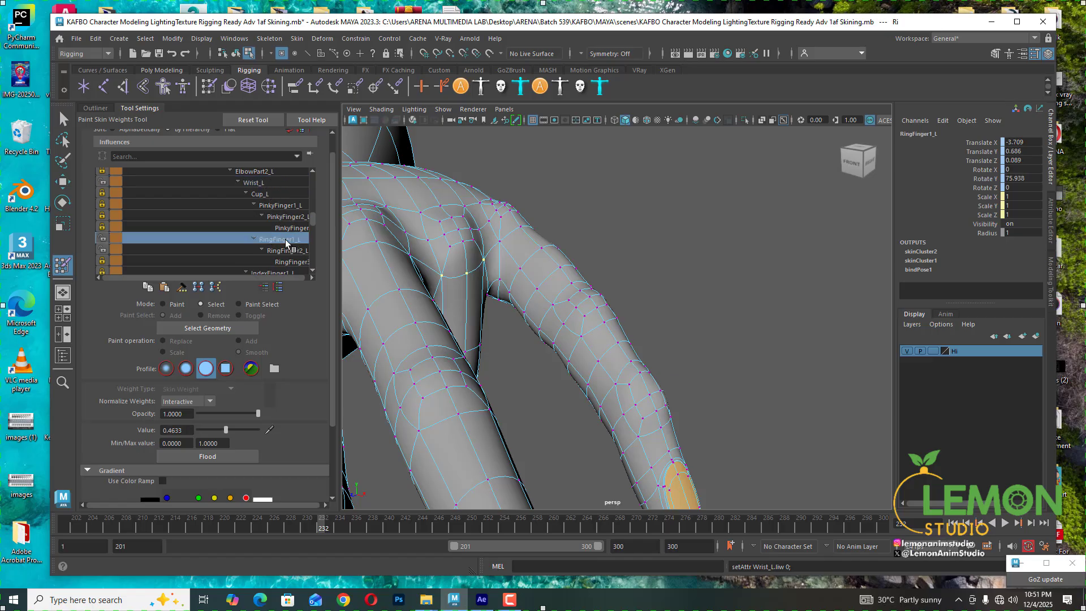
click(226, 429)
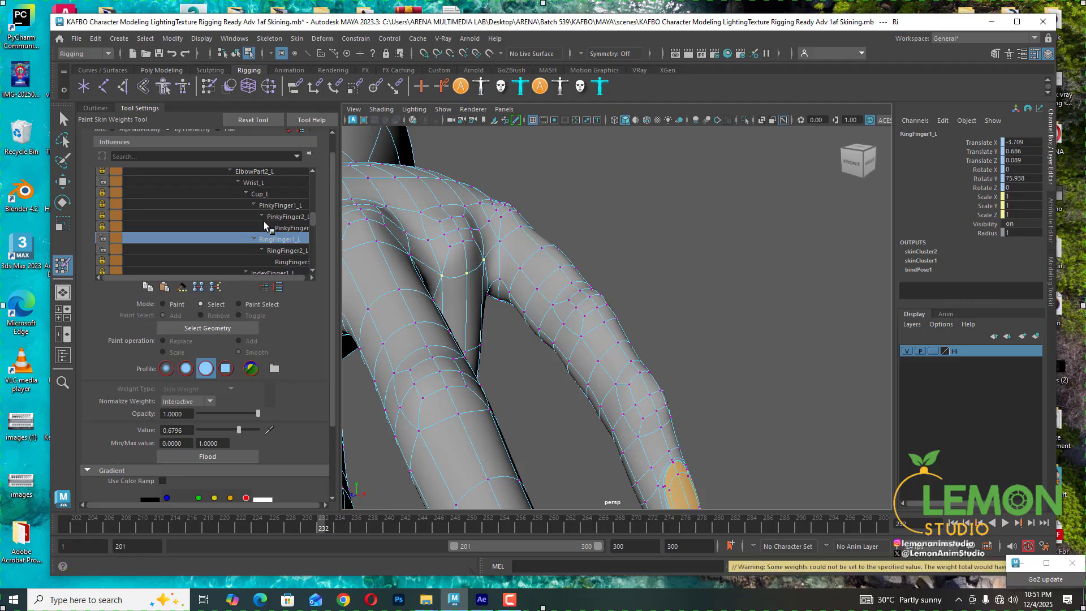
- With Wrist_L locked, select the vertices at the middle joint's lower bend and set their RingFinger2_L weight to 0.2427
click(103, 182)
alt+drag(449, 319, 543, 348)
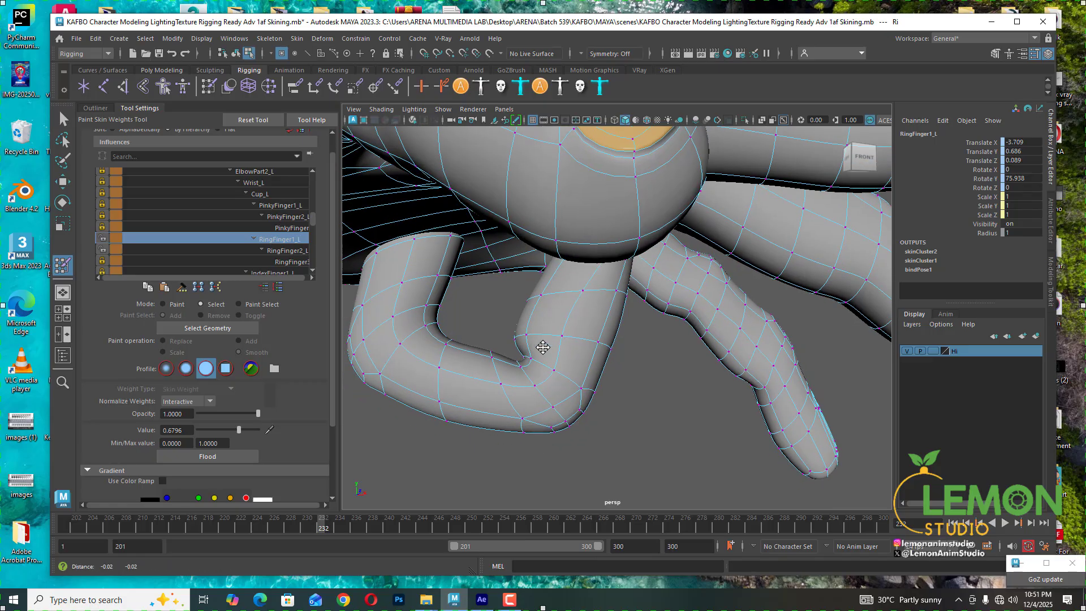
scroll(555, 393, up, 3)
click(566, 426)
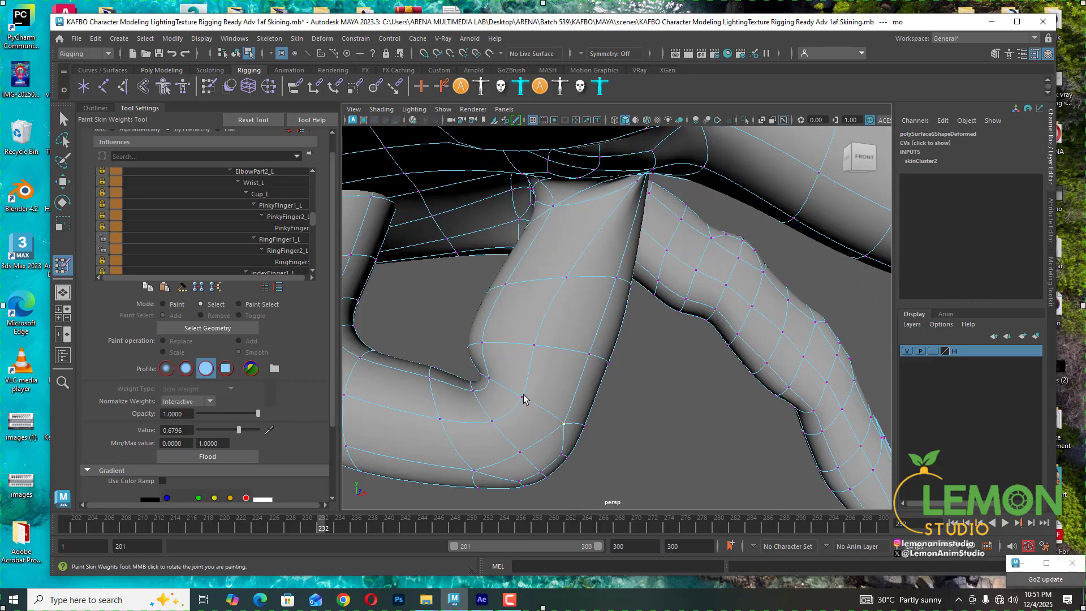
alt+drag(522, 401, 583, 342)
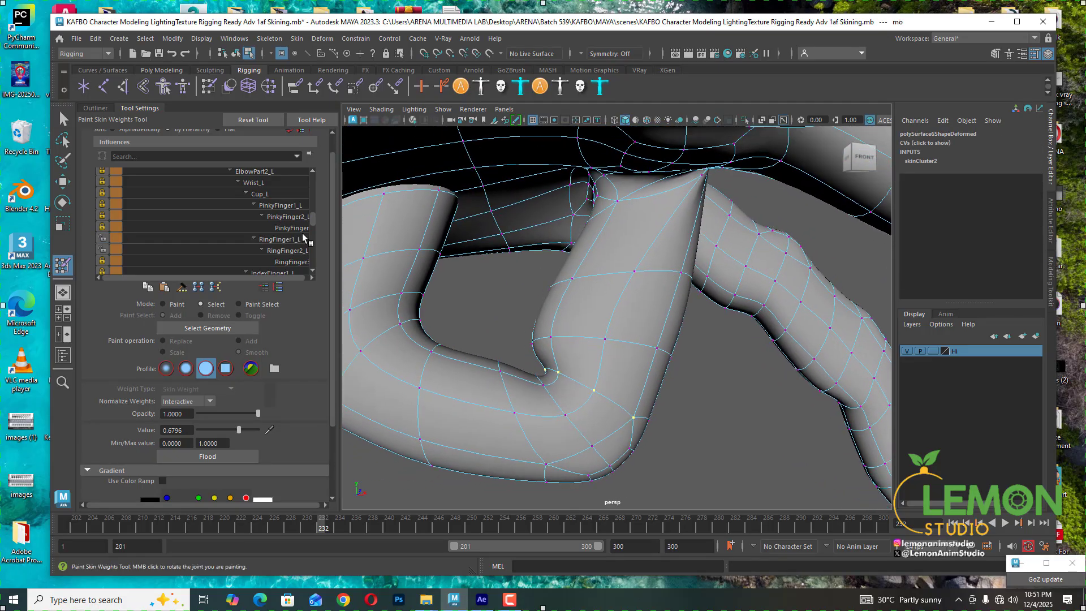
click(279, 251)
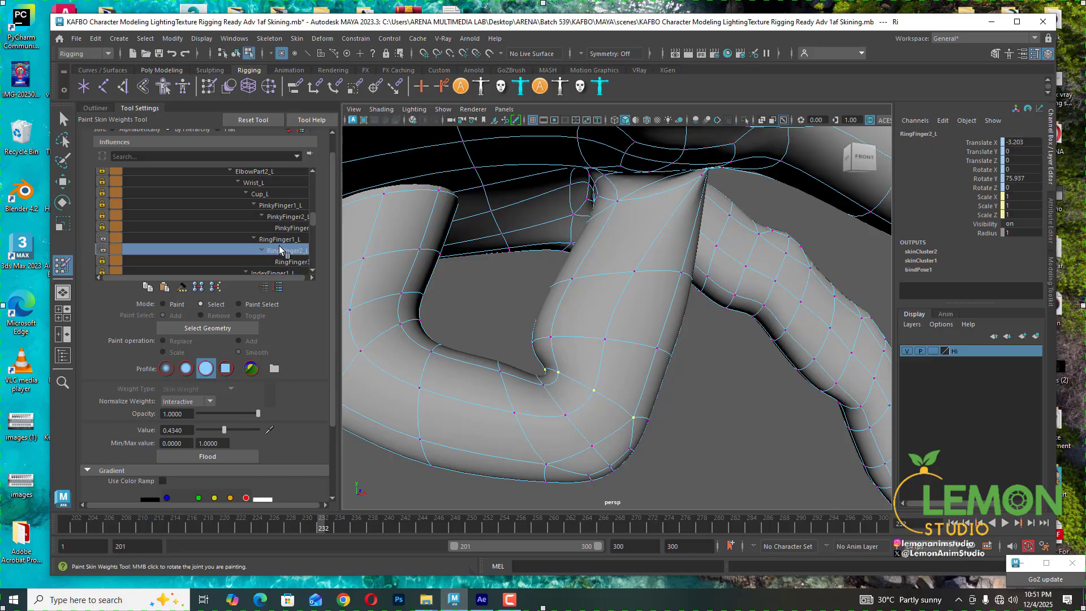
drag(229, 430, 214, 432)
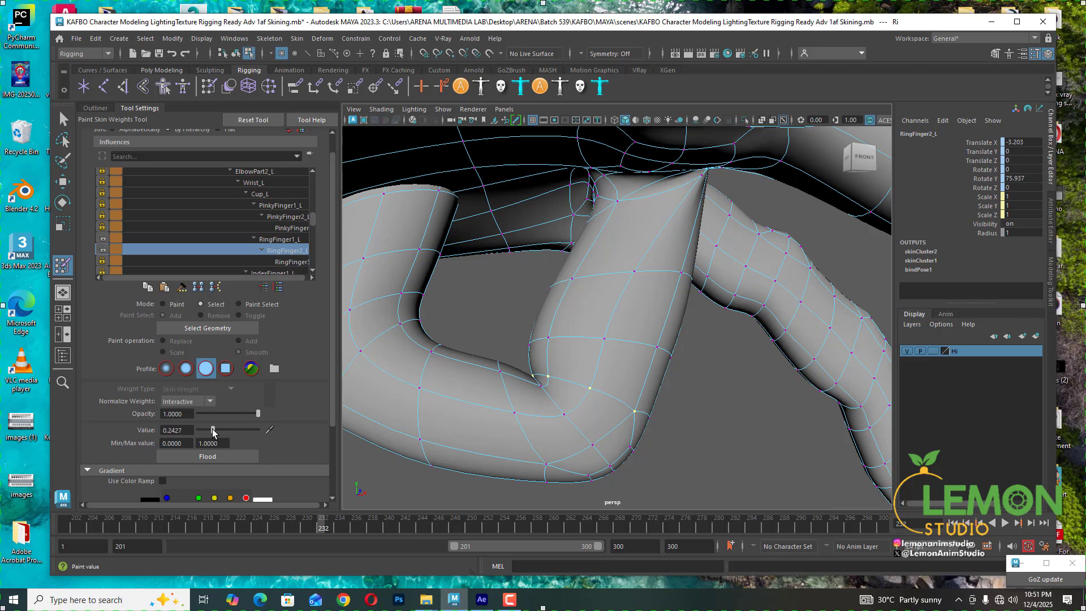
- Select the vertex at the middle joint's inner crease and set its RingFinger2_L weight to 0.4757
alt+middle_drag(647, 305, 650, 251)
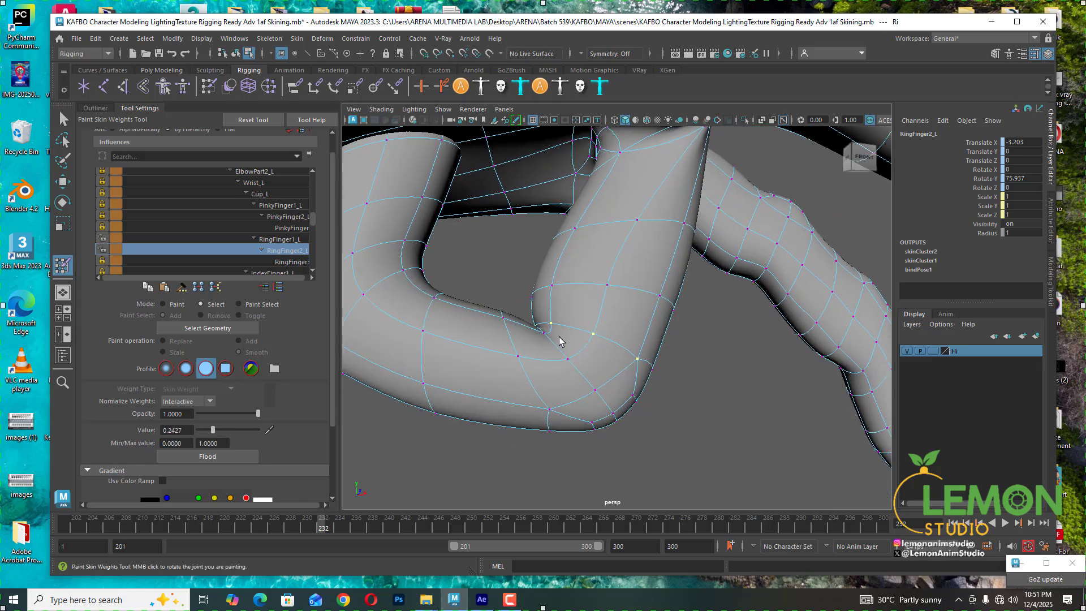
click(543, 334)
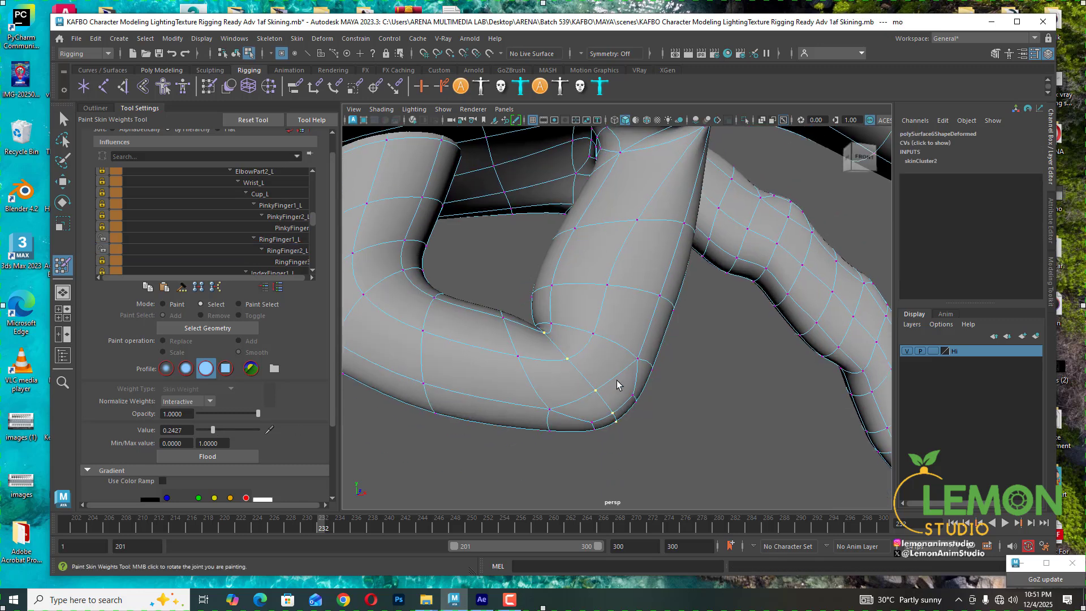
click(283, 253)
drag(231, 430, 225, 430)
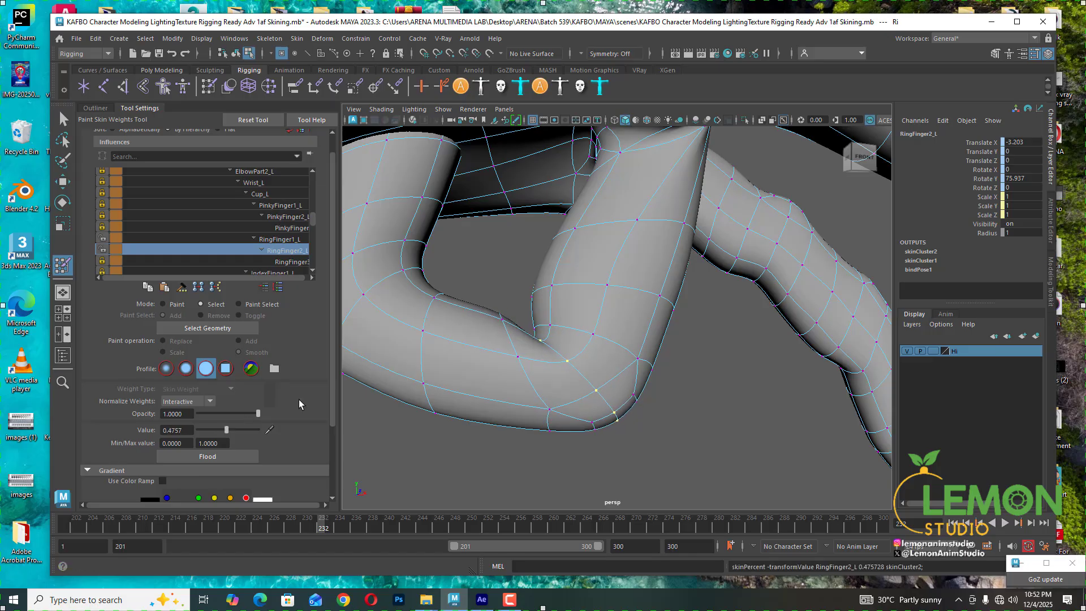
- Select the vertex at the bottom of the ring finger's middle joint and set its RingFinger2_L weight to 1.0
scroll(577, 451, up, 2)
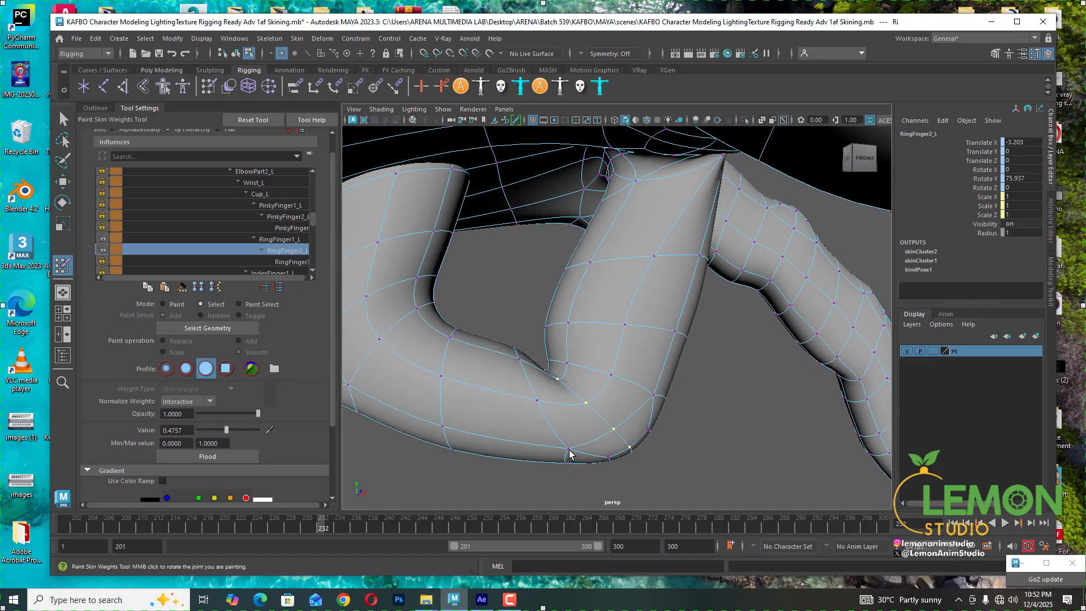
click(569, 450)
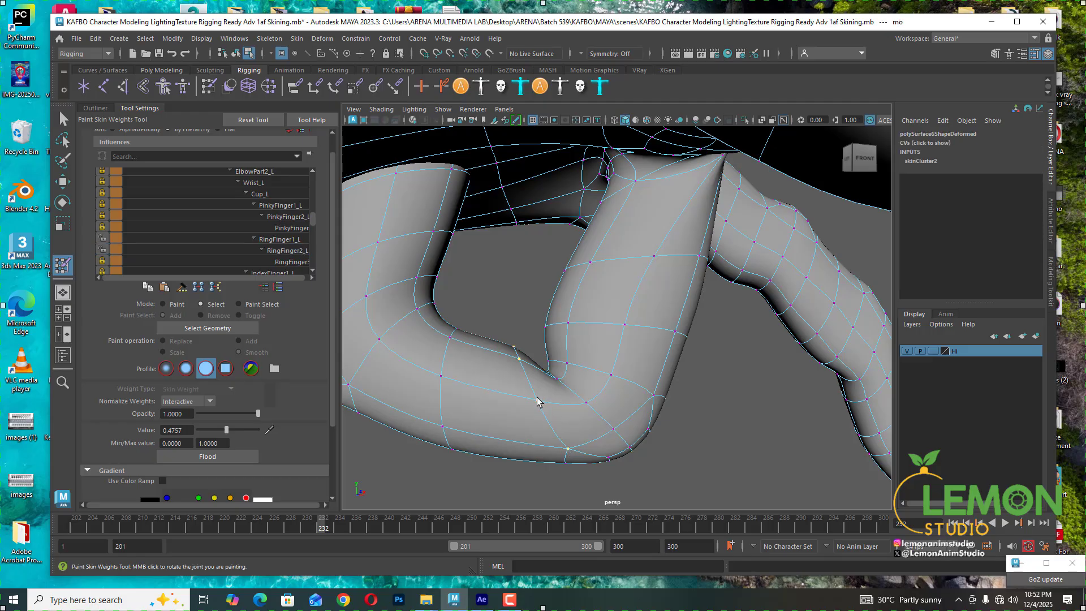
click(283, 251)
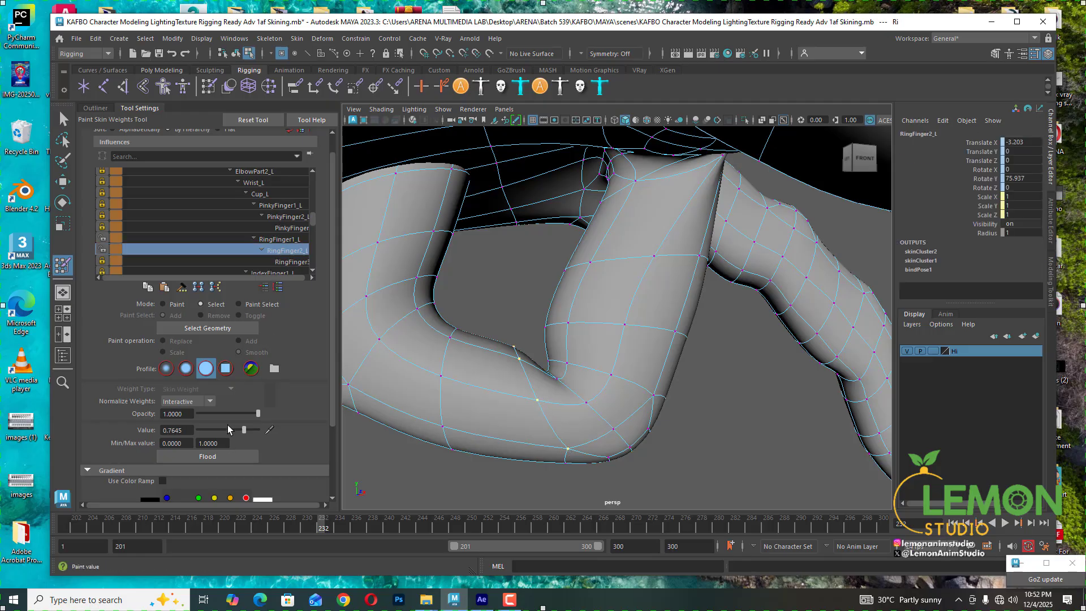
drag(243, 430, 258, 433)
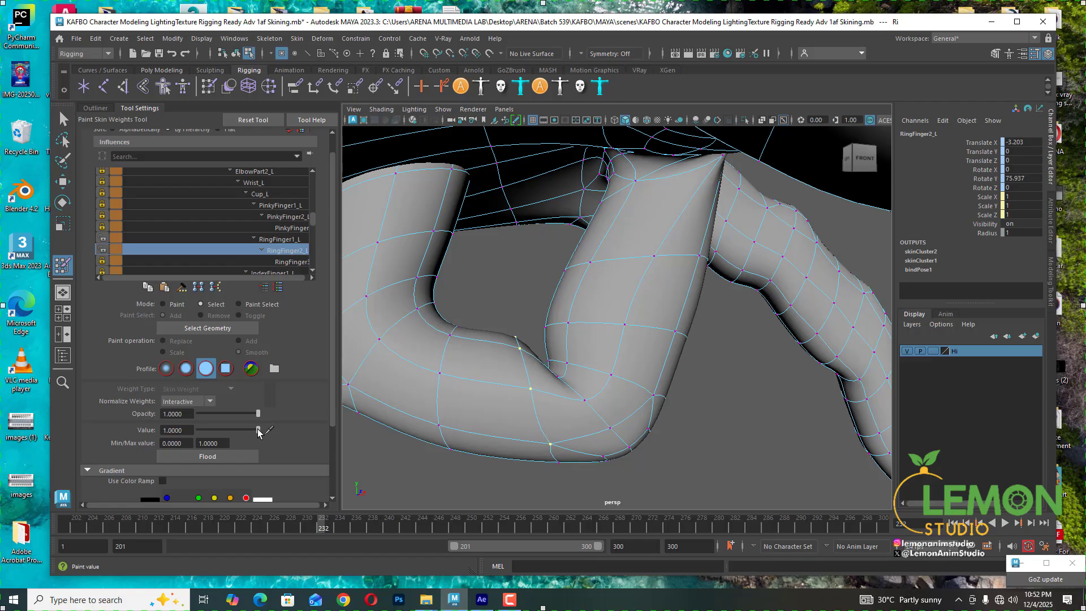
- Select a neighbouring vertex on the middle joint's underside and set its RingFinger2_L weight to 0.6699
click(584, 401)
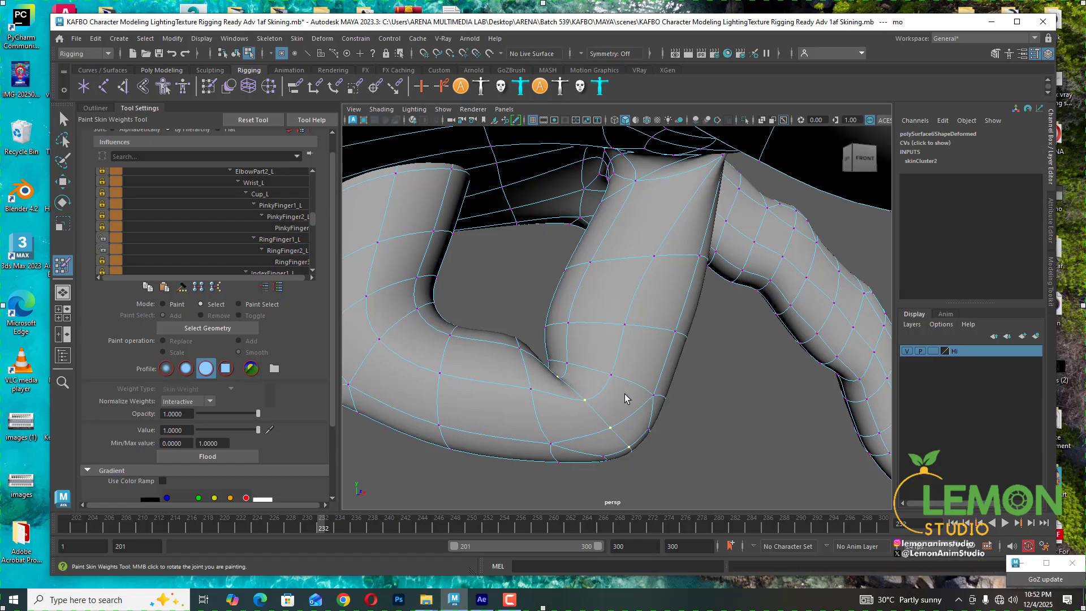
click(281, 249)
drag(226, 429, 236, 429)
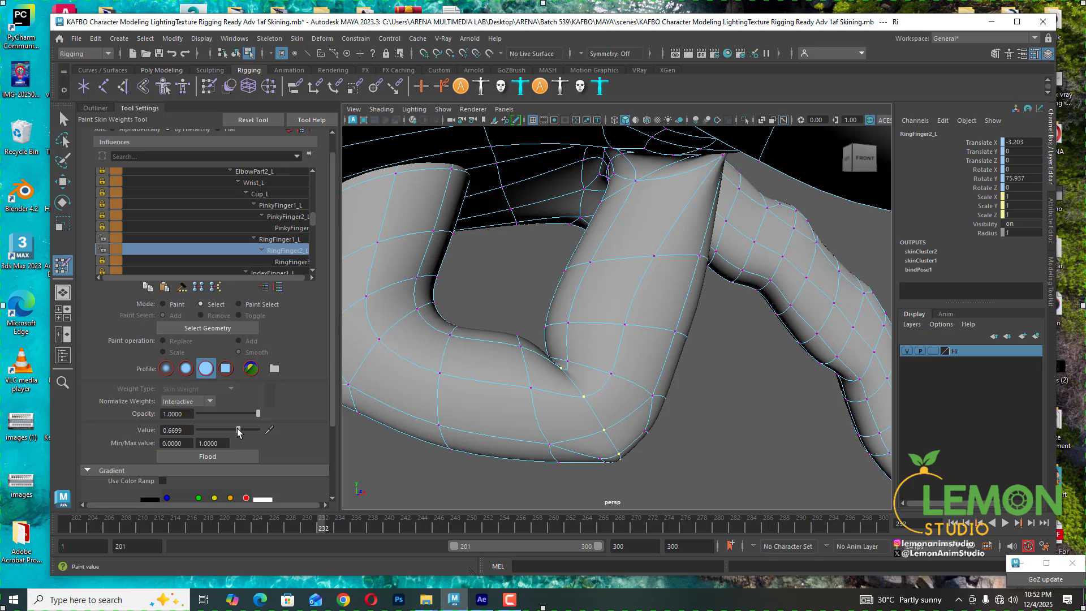
- Select the vertex at the middle joint's outer lower corner and set its RingFinger2_L weight to 0.8447
alt+drag(563, 435, 560, 415)
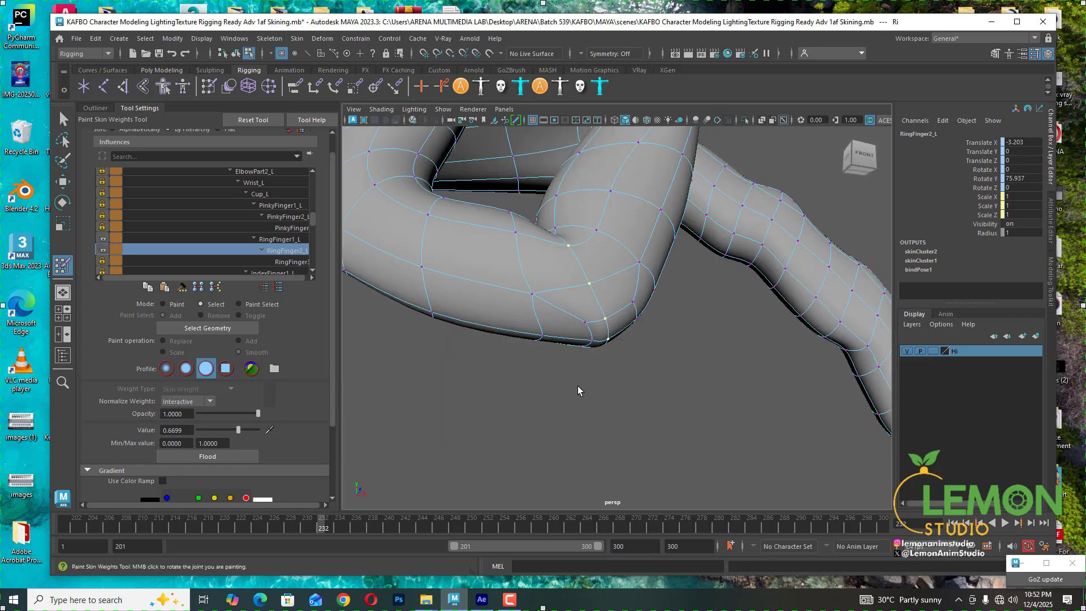
click(585, 323)
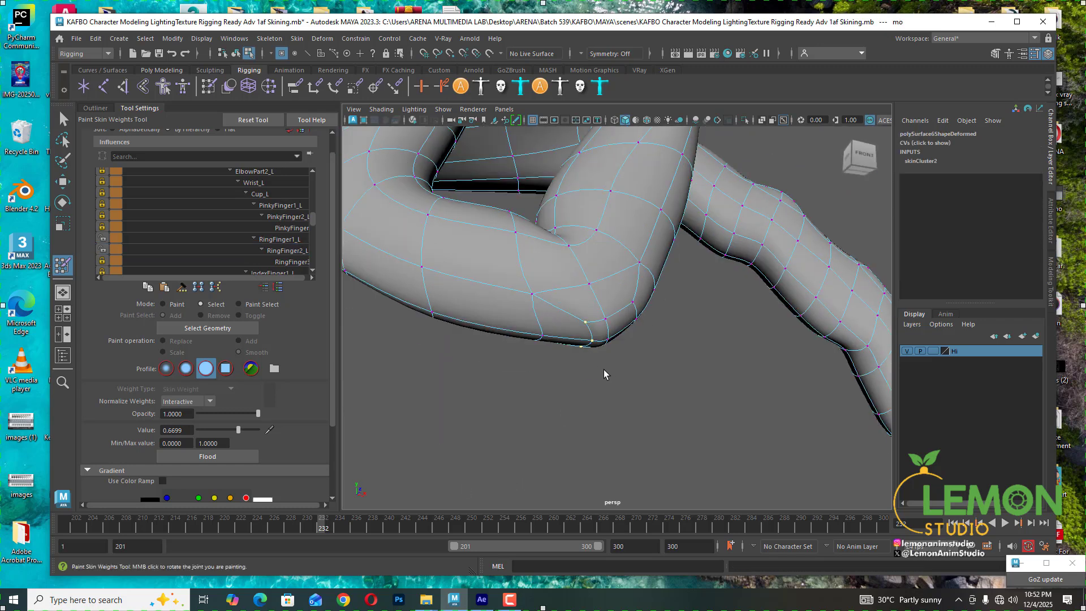
click(286, 250)
mouse_move(232, 432)
mouse_down()
mouse_move(220, 431)
mouse_move(247, 428)
mouse_up()
- Select the vertex on the outer curve of the middle joint and set its RingFinger2_L weight to 0.6214
alt+drag(692, 331, 677, 340)
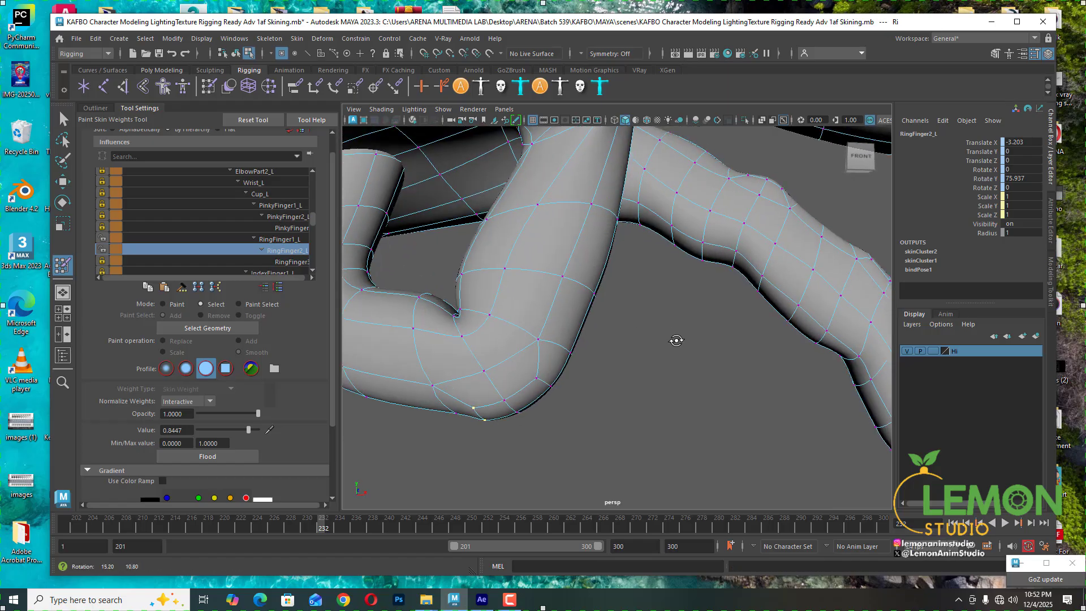
click(548, 388)
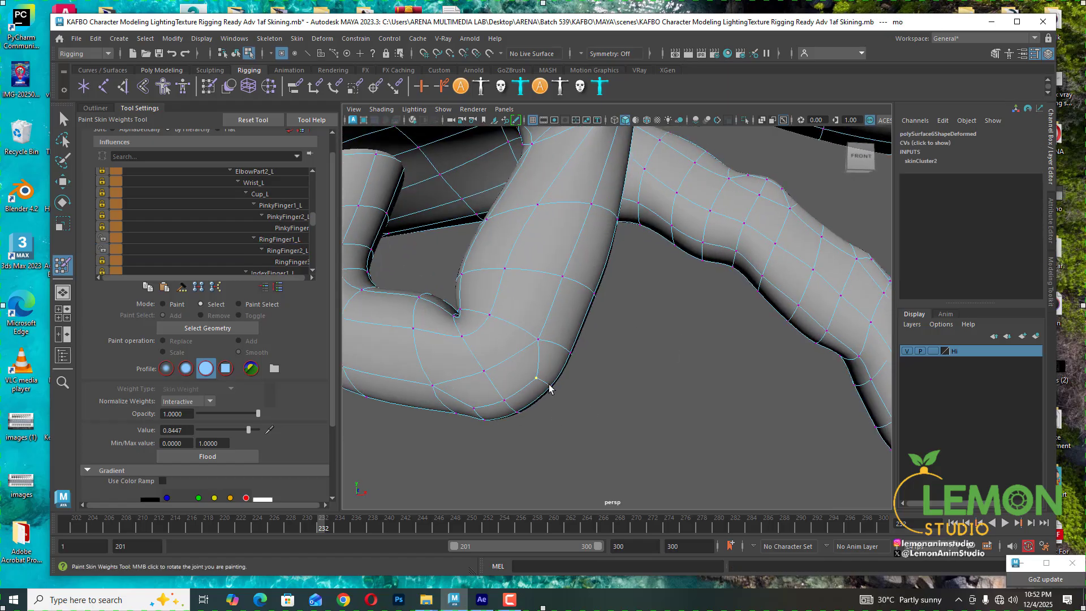
click(277, 250)
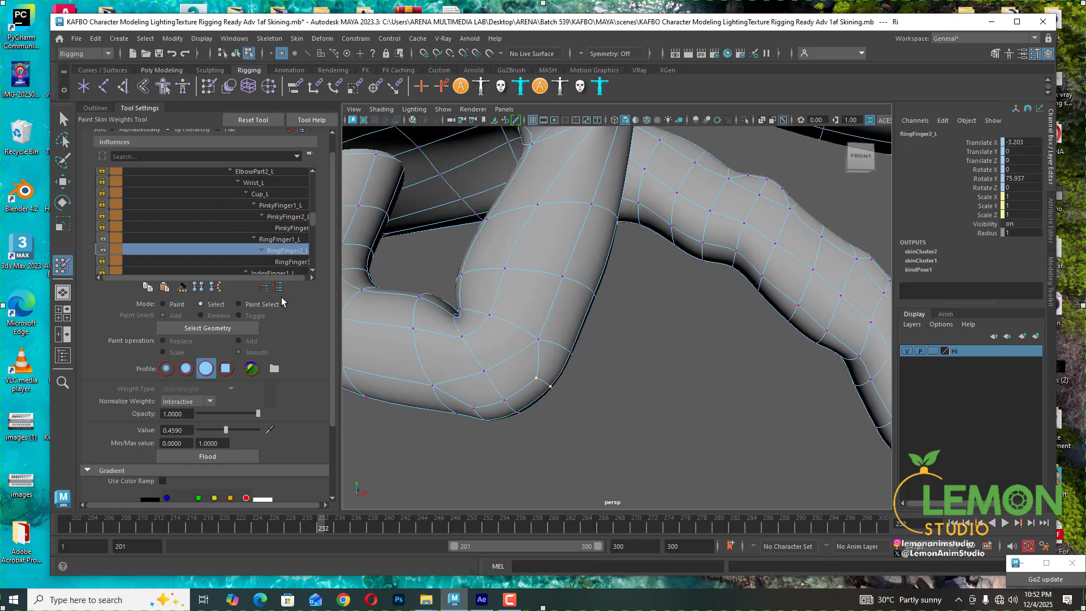
drag(232, 430, 234, 429)
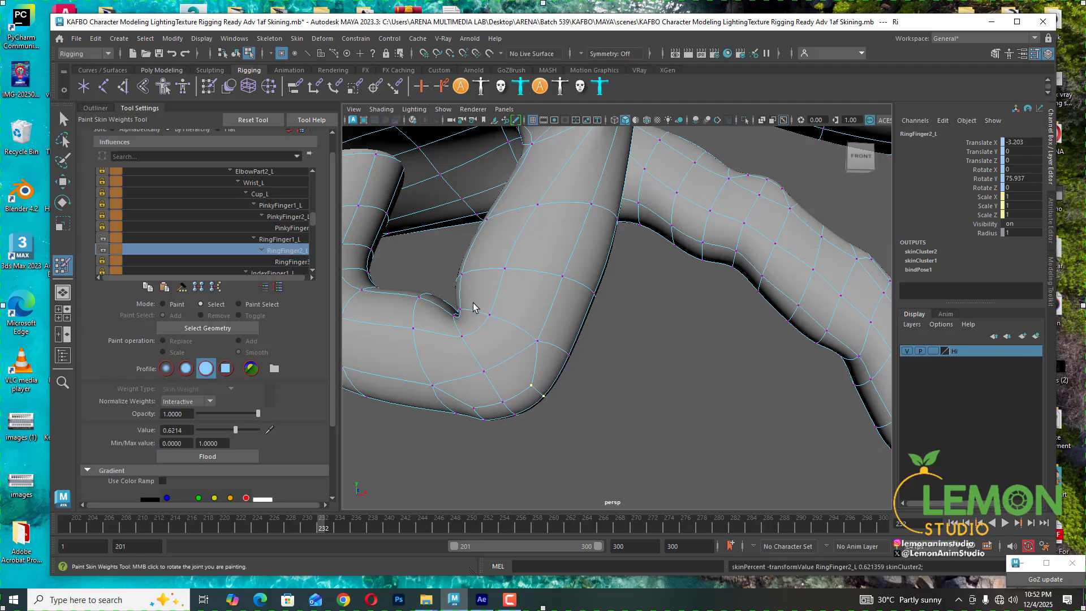
- Select the vertex at the middle joint's inner crease and set its RingFinger2_L weight to 0.7379
click(464, 339)
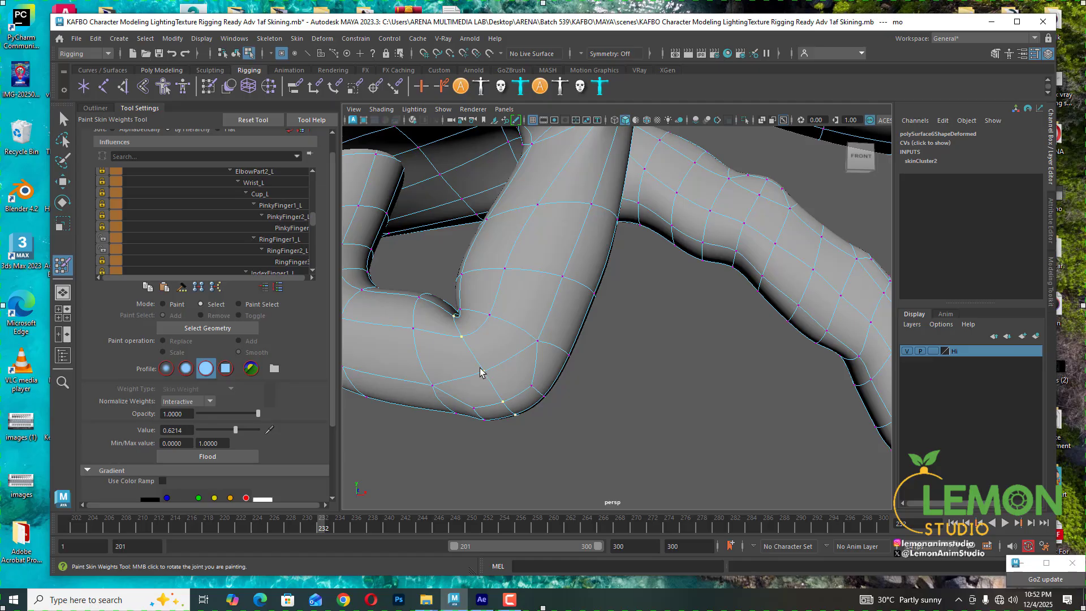
click(285, 251)
drag(235, 429, 240, 428)
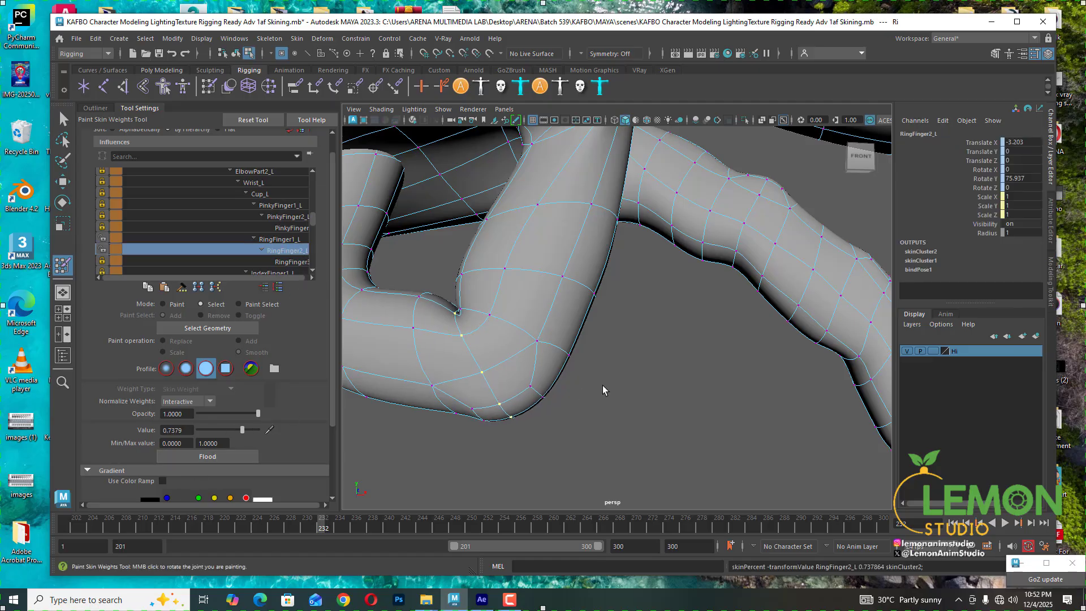
- Select two vertices along the middle joint's inner bend and set their RingFinger2_L weight to 1.0
alt+drag(611, 380, 615, 402)
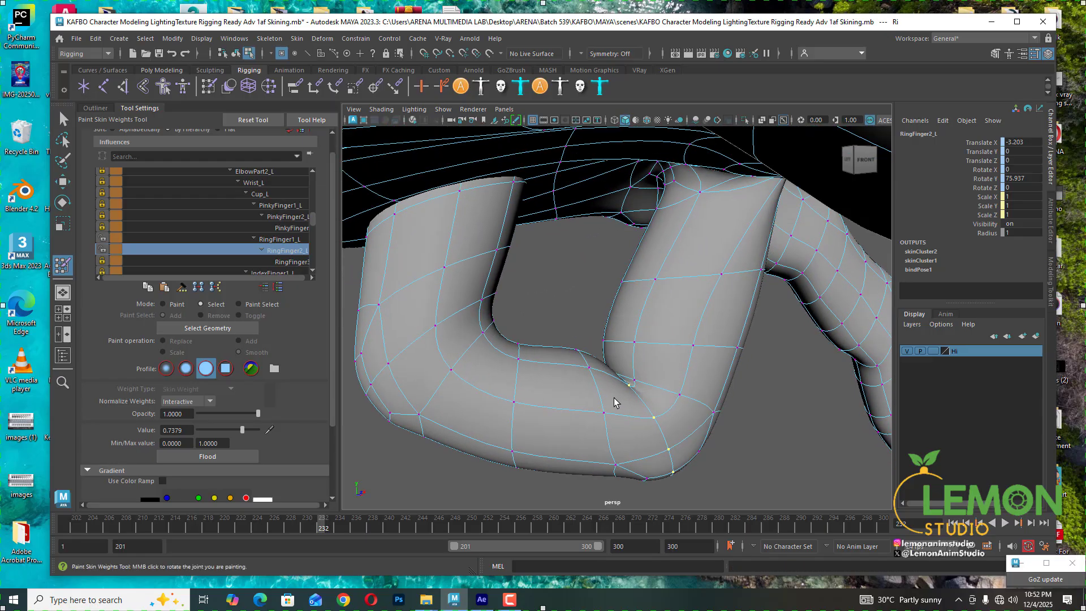
click(589, 367)
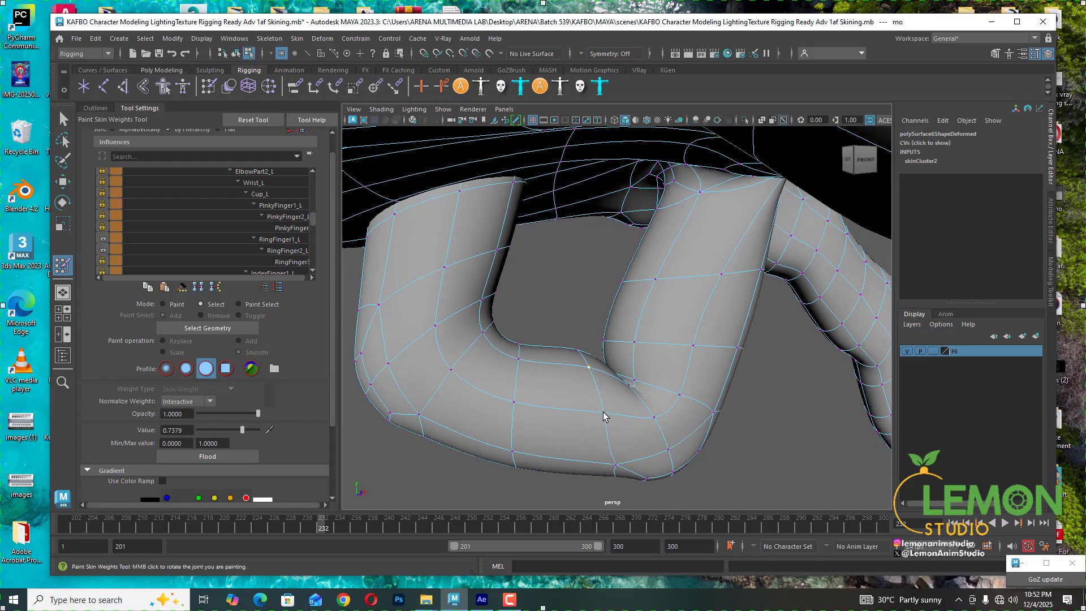
shift+click(519, 359)
click(102, 260)
click(285, 251)
drag(242, 430, 266, 430)
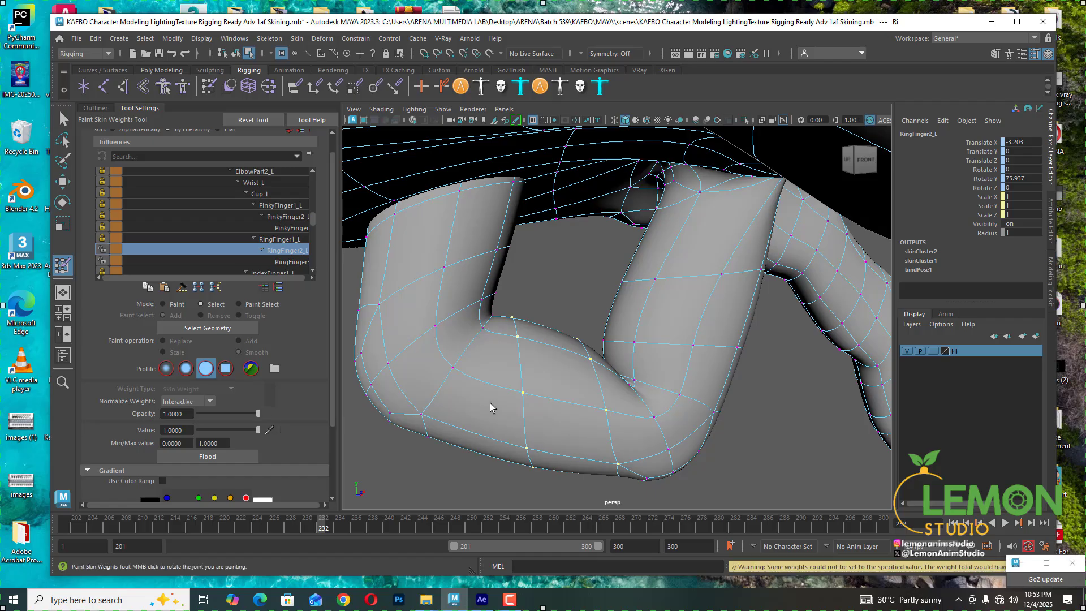
- Set the selected vertices' RingFinger1_L weight to 0
alt+drag(531, 404, 521, 405)
click(280, 239)
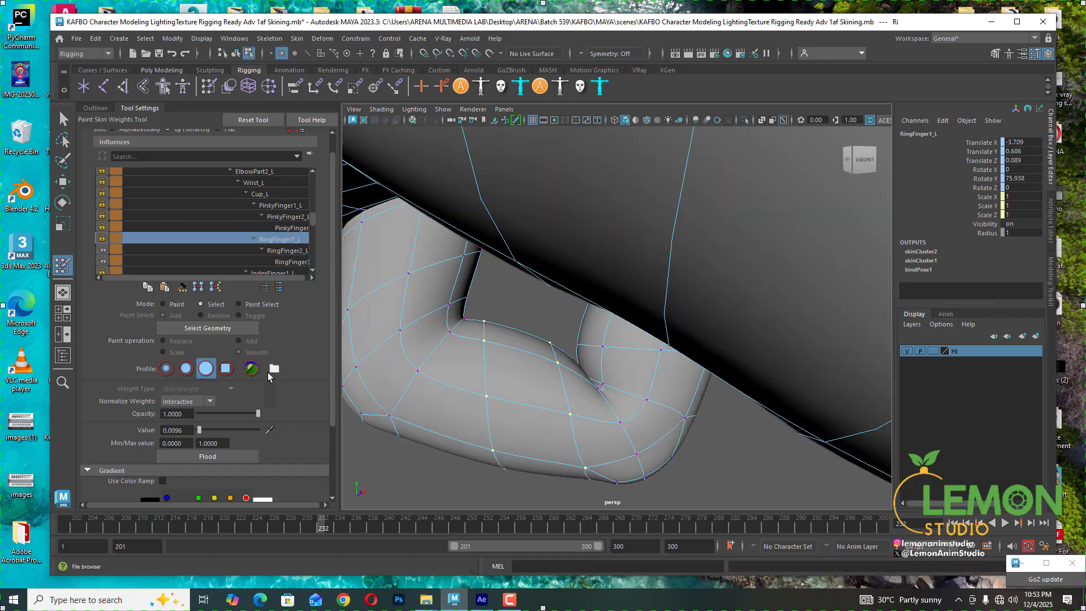
drag(206, 428, 151, 431)
- Select the vertex at the finger's lower outer bend and set its RingFinger1_L weight to 0
alt+drag(507, 306, 590, 338)
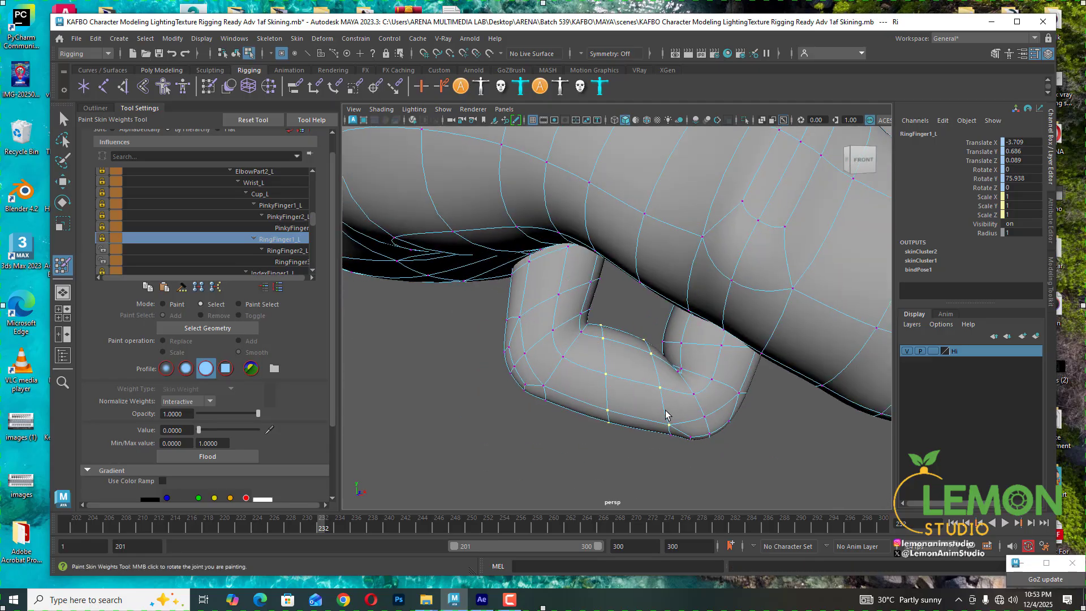
click(670, 430)
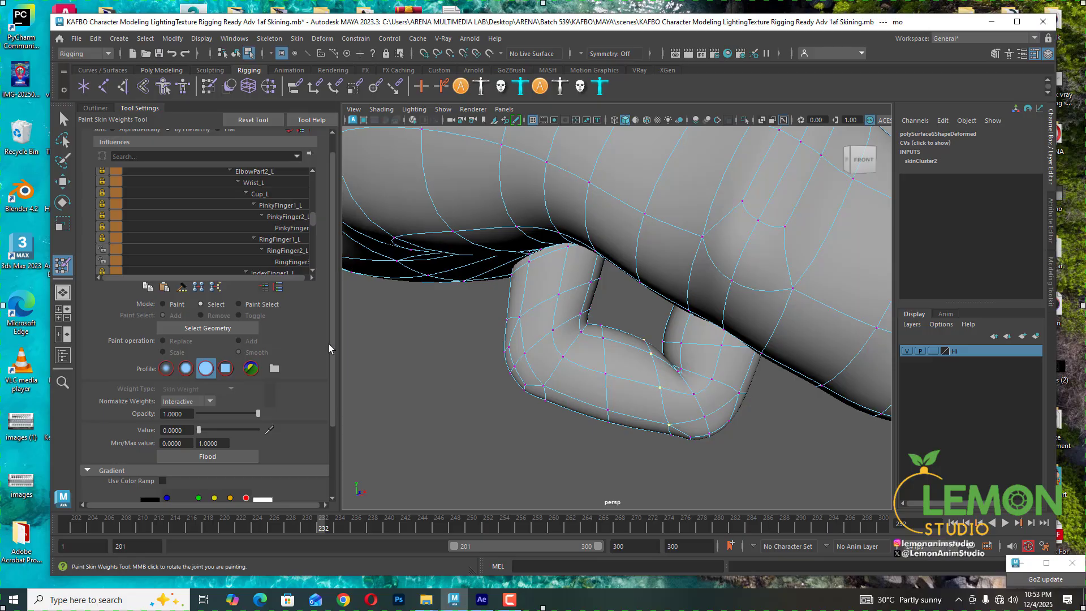
click(286, 250)
mouse_move(199, 430)
mouse_down()
mouse_move(271, 429)
mouse_move(200, 429)
mouse_up()
click(285, 238)
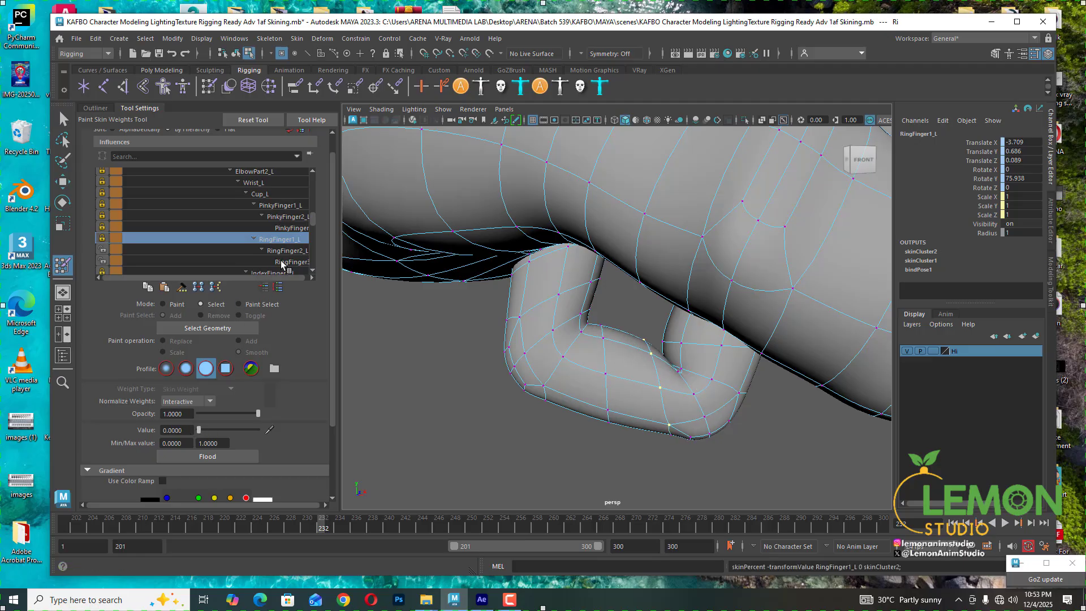
- Select a vertex near the fingertip joint and set its RingFinger3_L weight to 0.8058
alt+drag(588, 334, 584, 349)
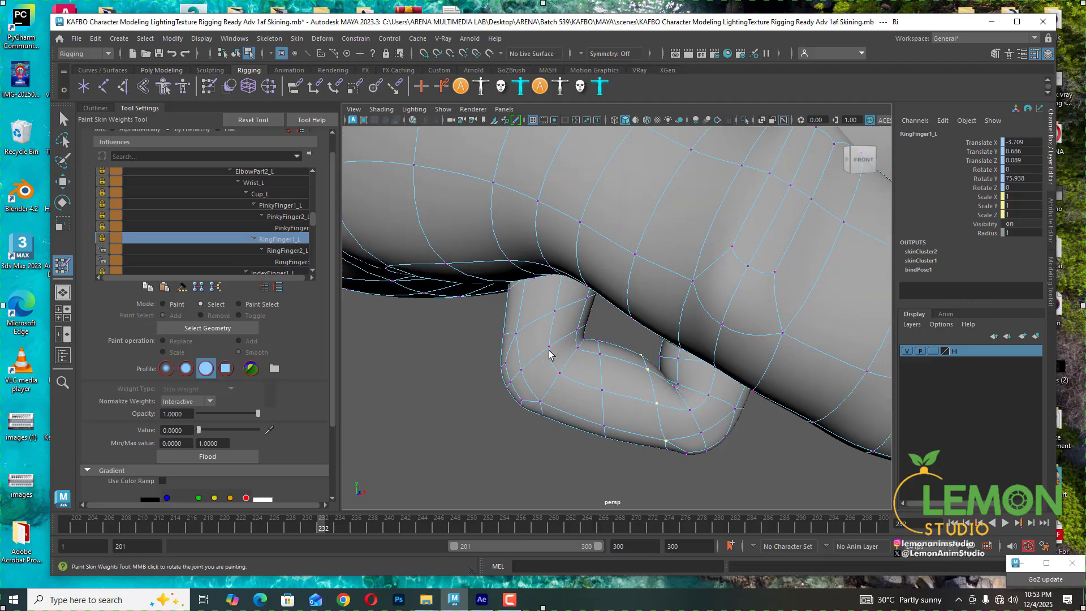
click(541, 405)
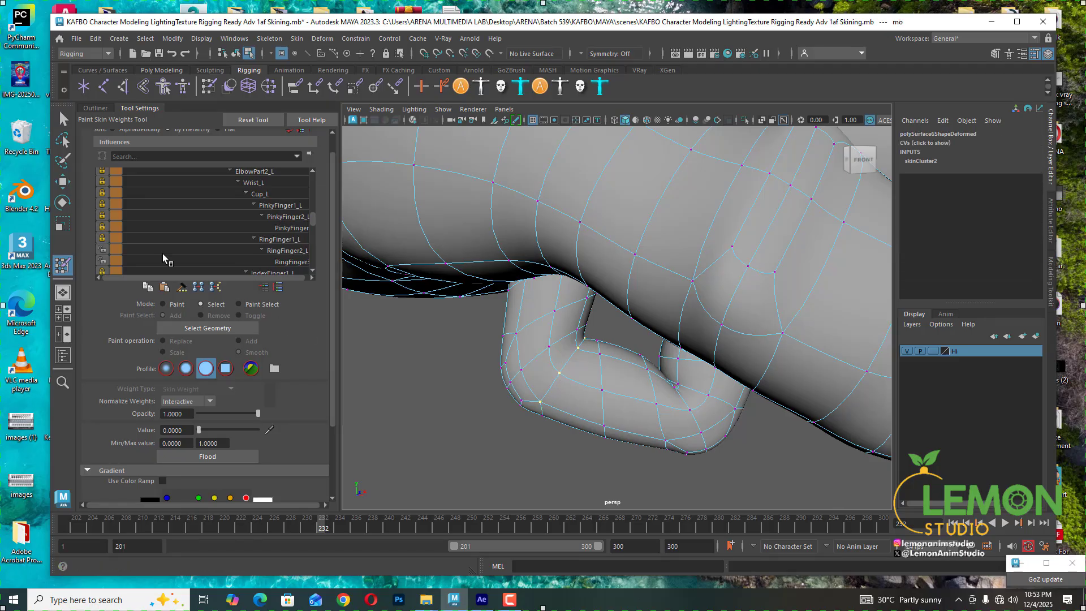
click(259, 261)
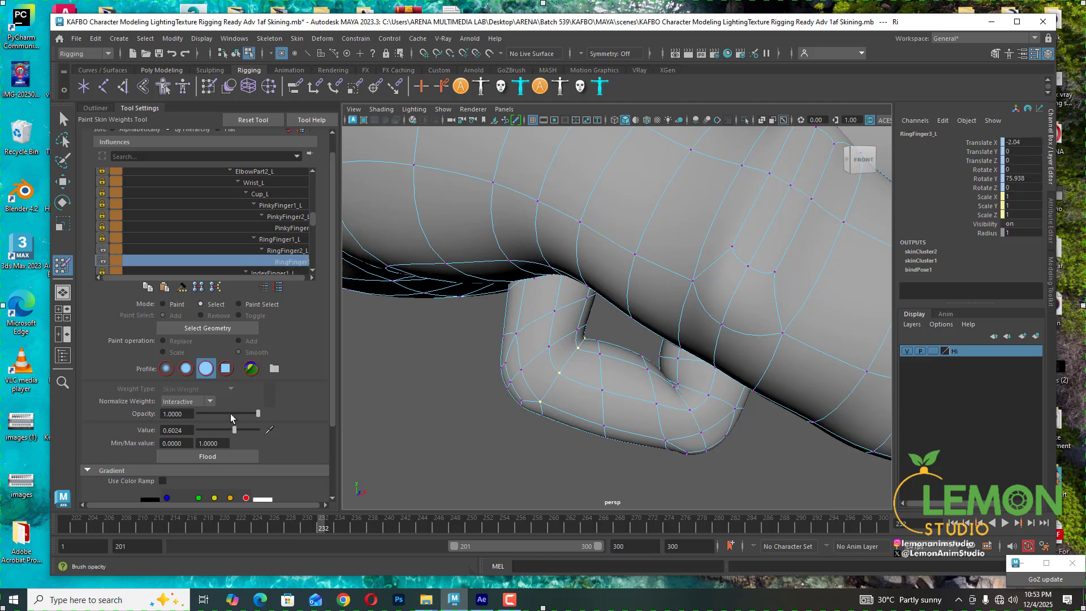
drag(235, 430, 245, 429)
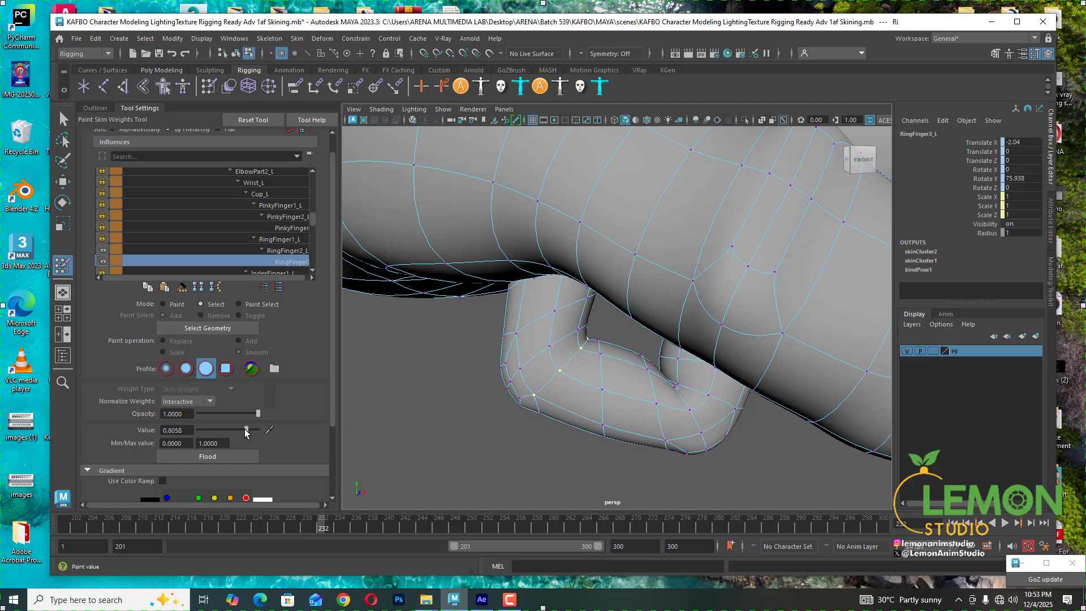
- Select the vertex on the fingertip joint's outer side and set its RingFinger3_L weight to 0.9515
click(520, 370)
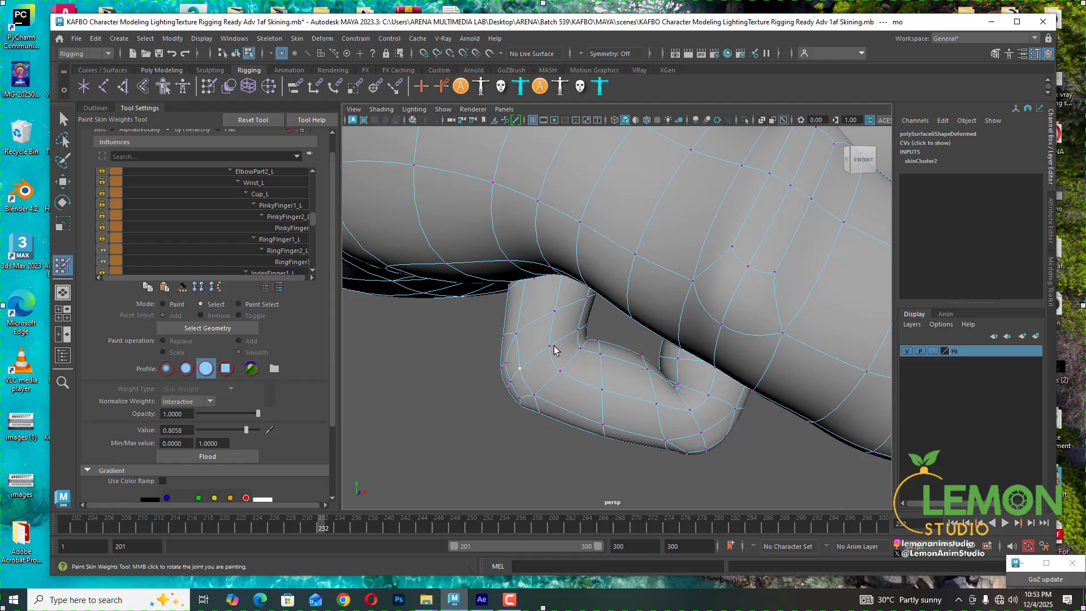
click(283, 249)
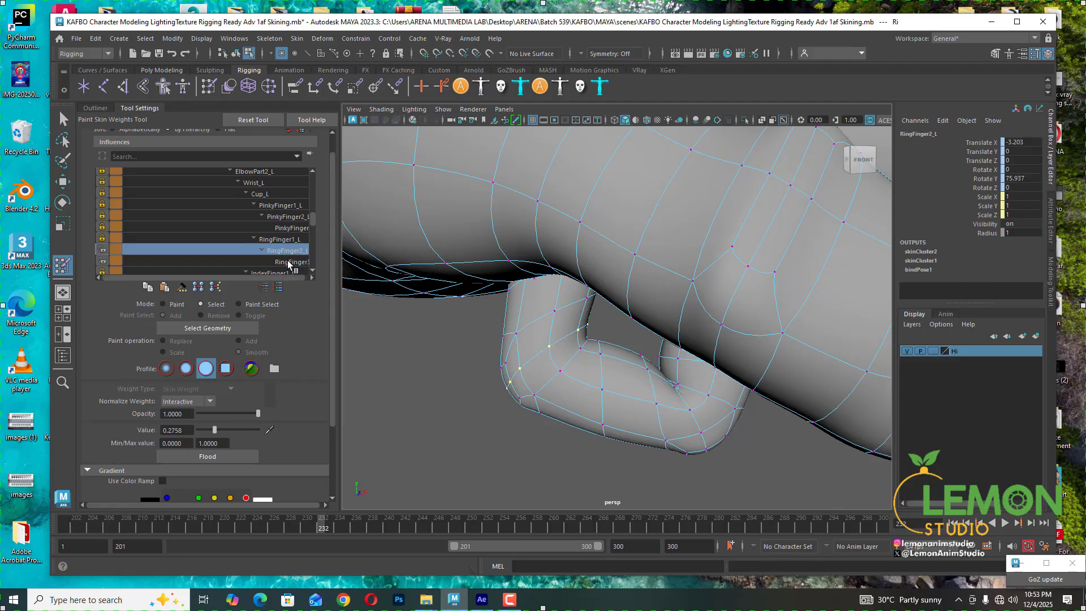
click(289, 262)
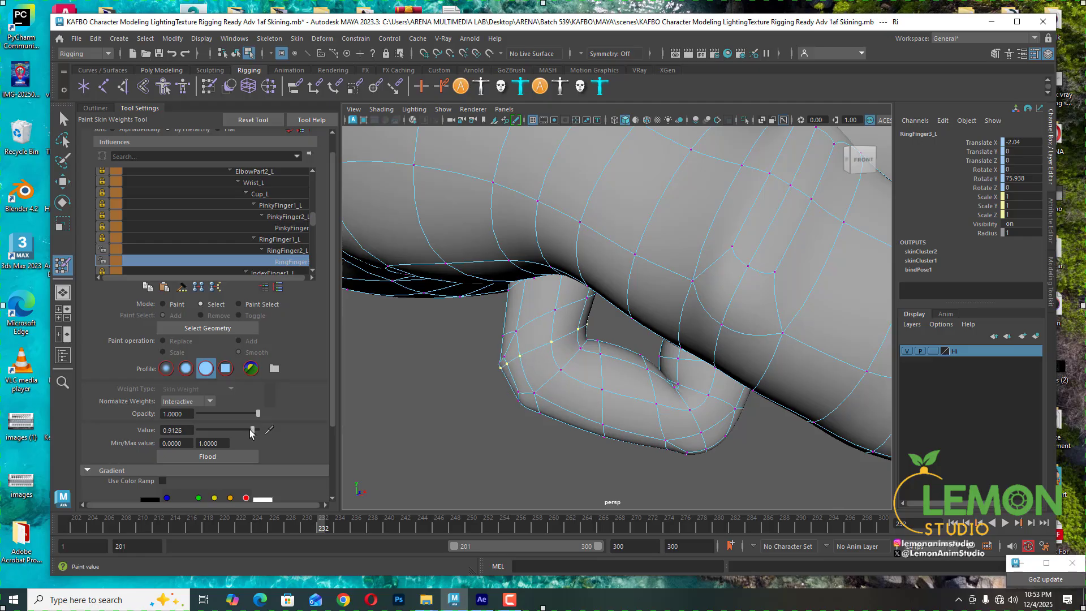
drag(250, 433, 254, 434)
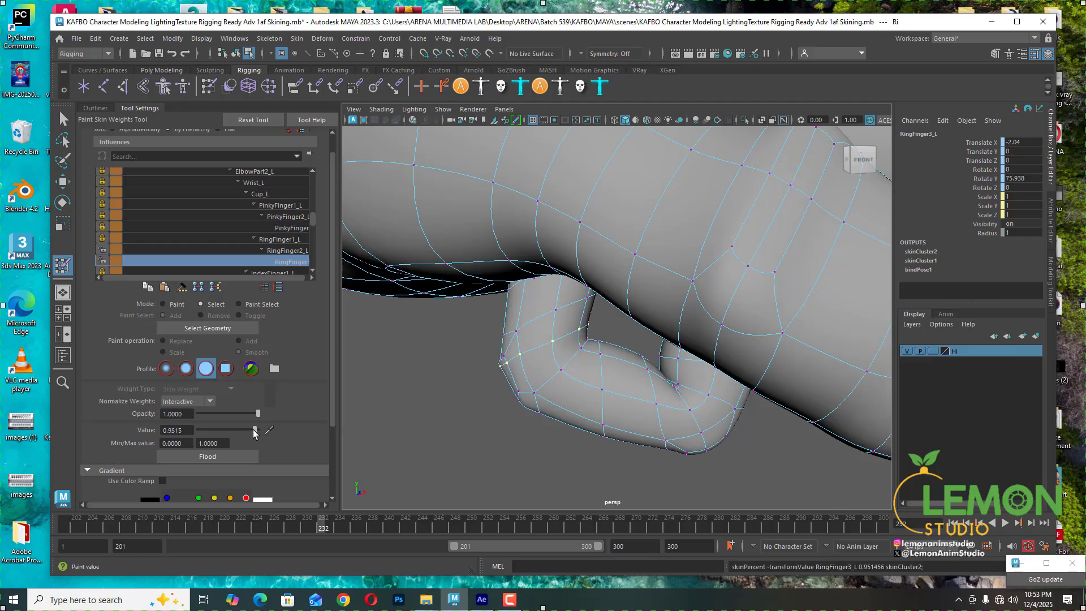
- Select a vertex on the fingertip segment's side and set its RingFinger3_L weight to 0.8835
alt+drag(453, 371, 528, 377)
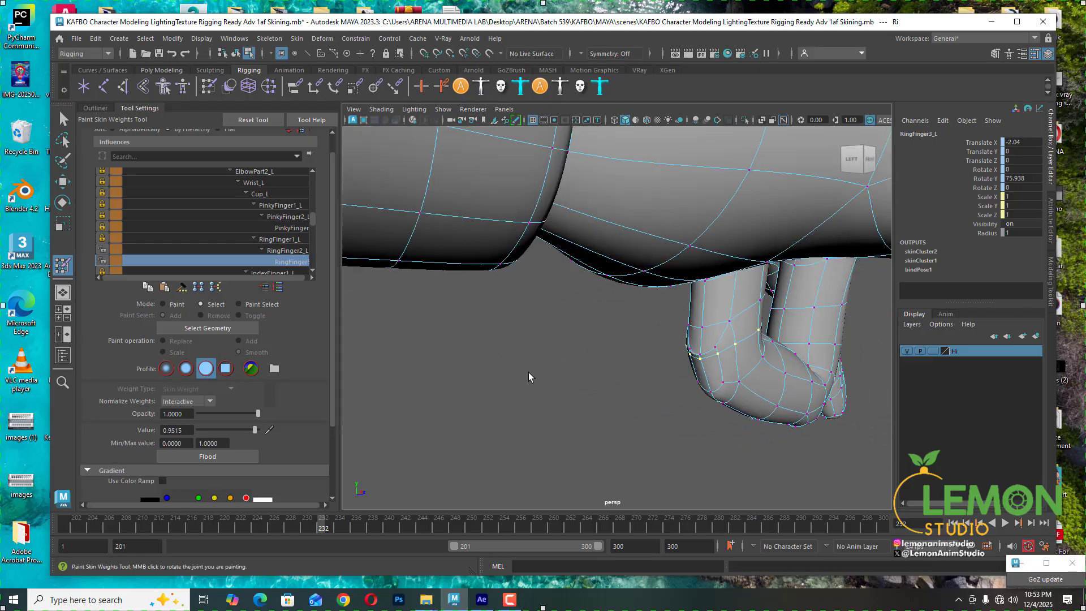
click(715, 351)
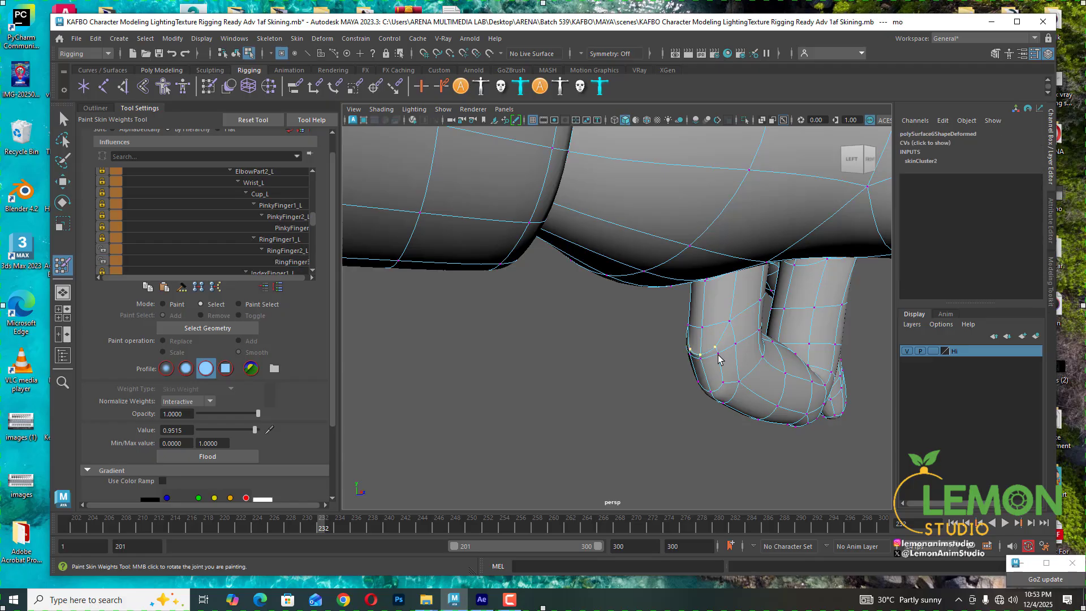
click(250, 258)
drag(254, 430, 251, 431)
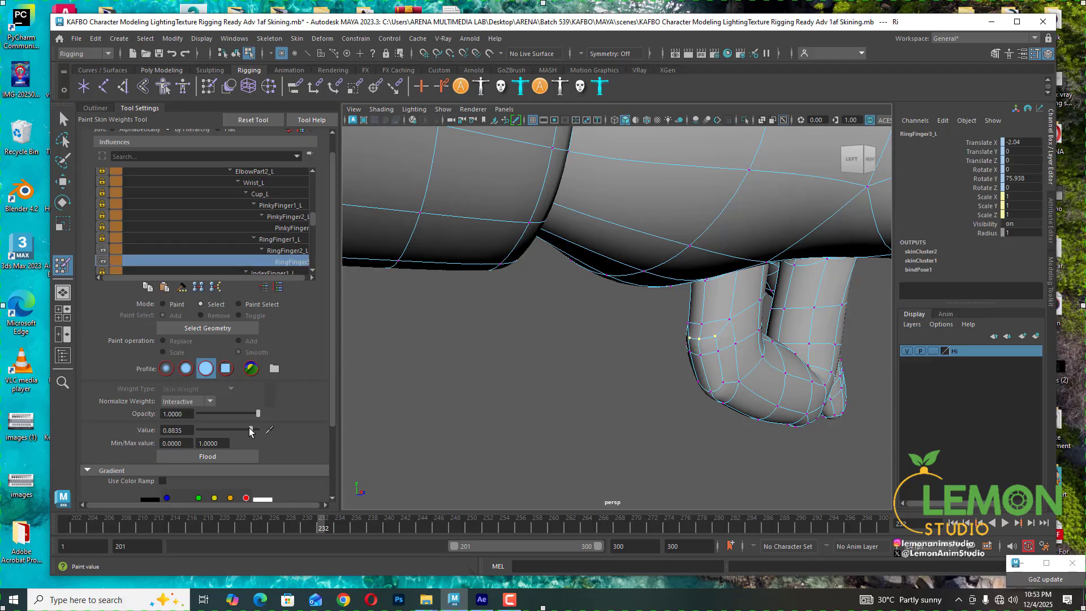
- Select the vertex below it near the fingertip joint and set its RingFinger3_L weight to 0.9029
click(724, 383)
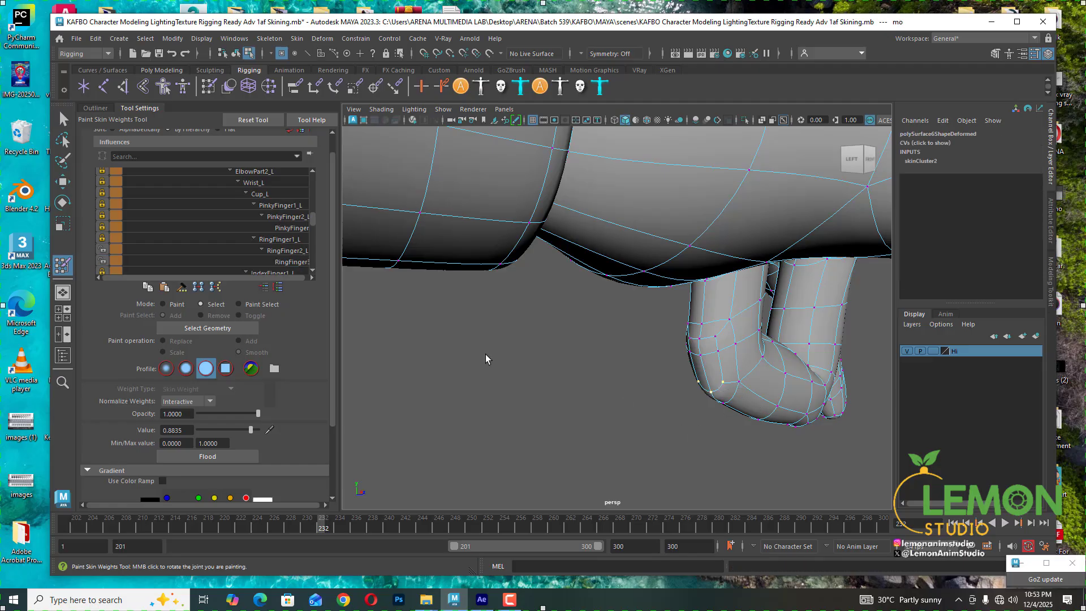
click(300, 262)
drag(236, 430, 251, 431)
- Select a vertex near the ring fingertip joint and set its RingFinger3_L weight to 1.0
alt+drag(688, 378, 651, 380)
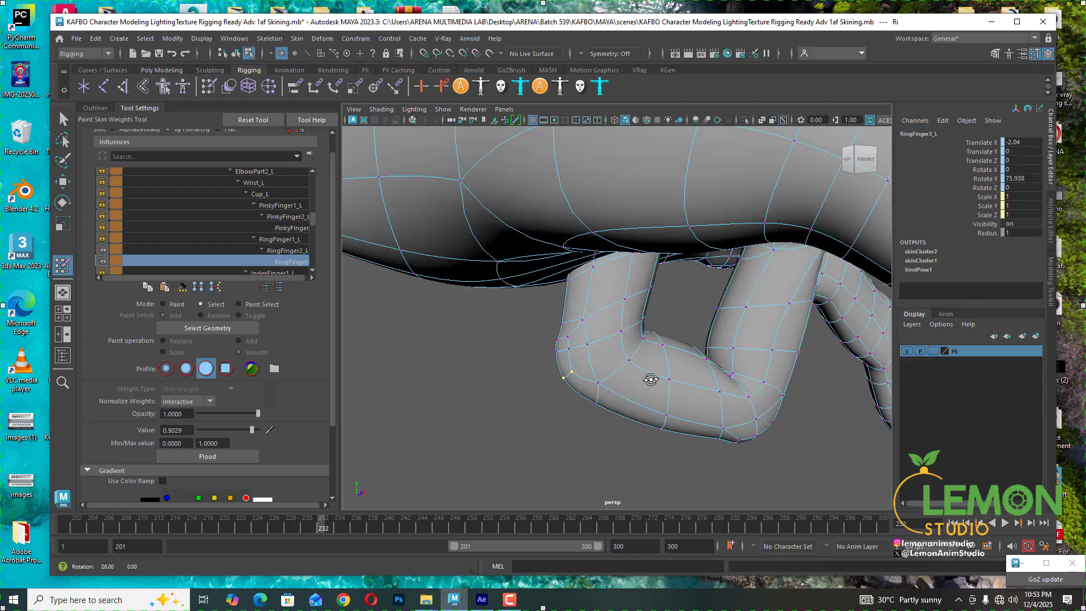
click(583, 321)
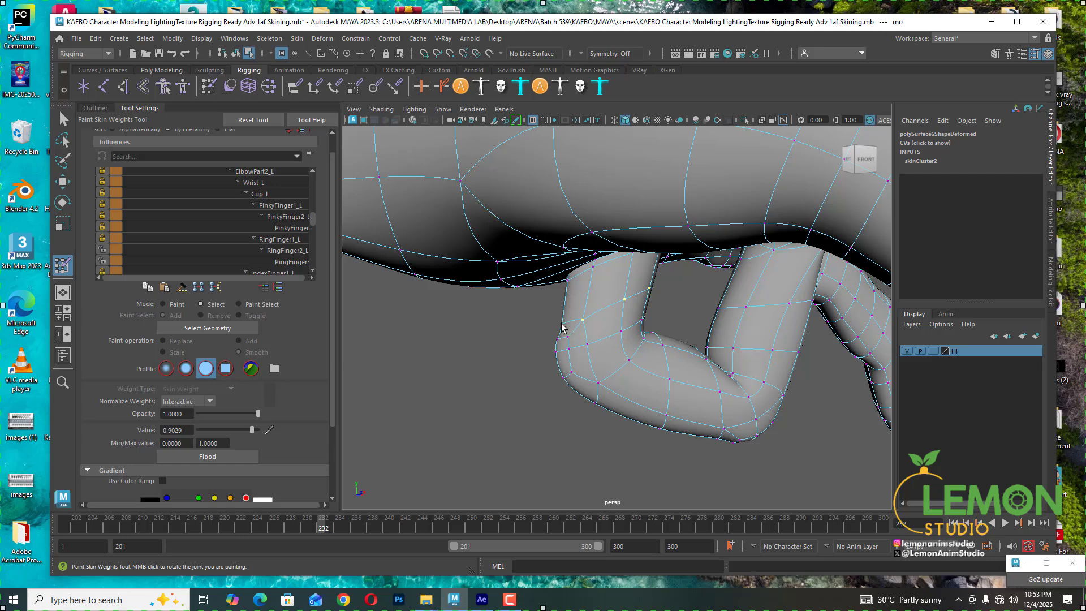
click(288, 262)
drag(252, 430, 280, 431)
- Select the remaining ring fingertip vertices and set their RingFinger3_L weight to 1.0
alt+middle_drag(642, 310, 609, 349)
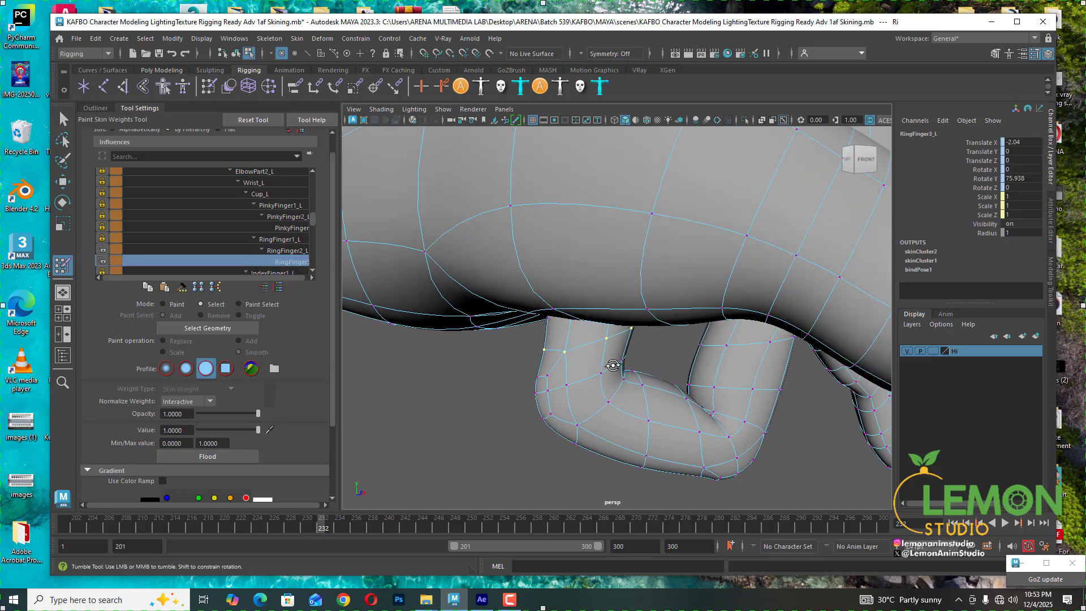
alt+drag(613, 362, 615, 372)
drag(320, 524, 310, 522)
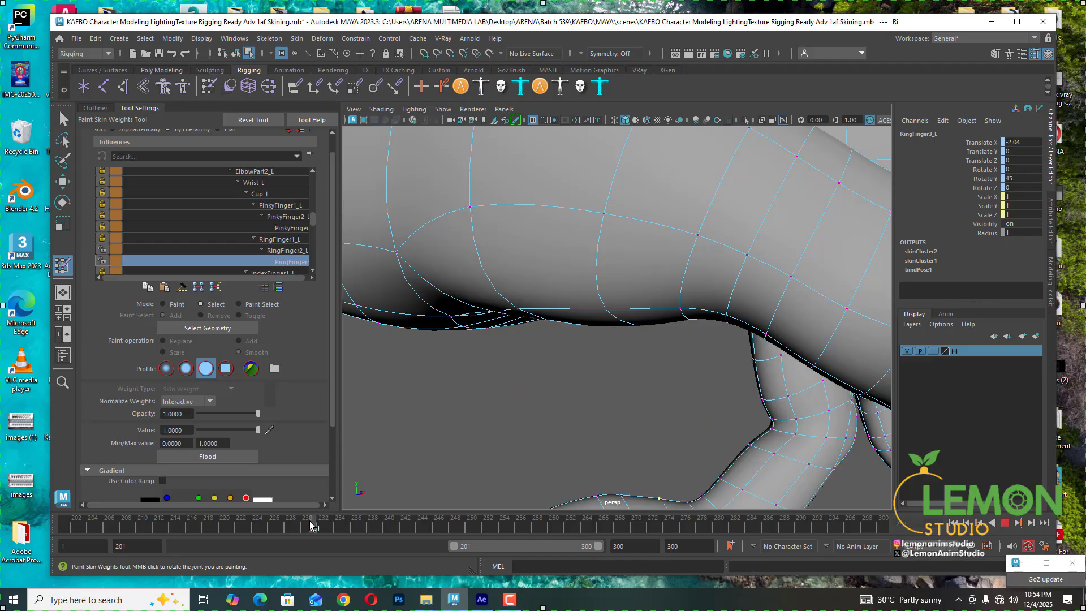
alt+middle_drag(656, 447, 657, 325)
alt+drag(657, 324, 674, 379)
drag(428, 288, 618, 438)
mouse_move(611, 339)
alt+mouse_down()
mouse_move(546, 371)
mouse_move(674, 373)
mouse_move(618, 358)
mouse_move(595, 374)
mouse_move(624, 347)
alt+mouse_up()
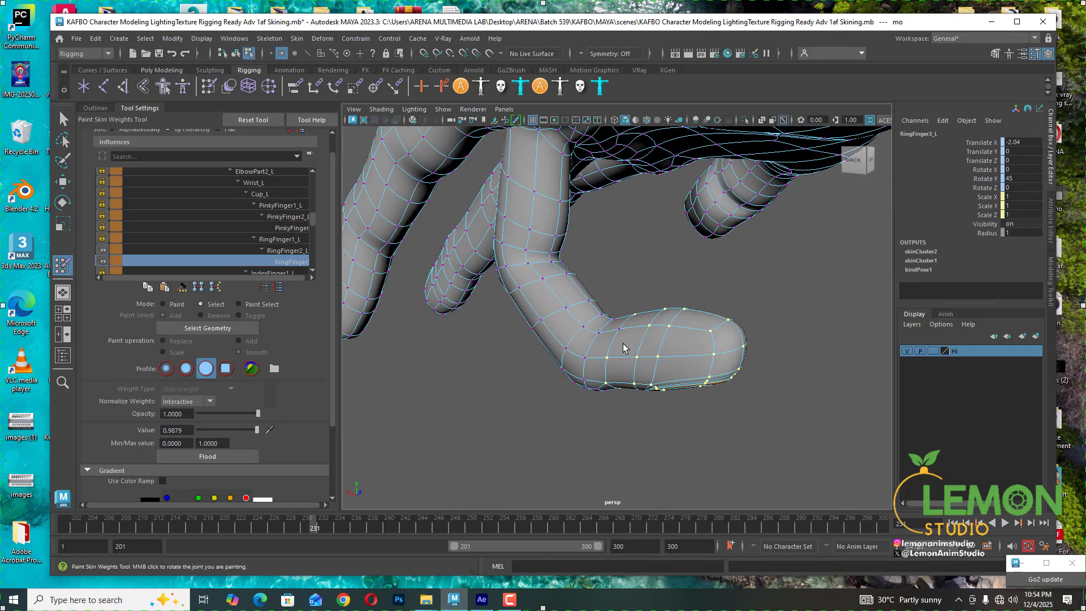
alt+drag(694, 368, 569, 381)
click(320, 528)
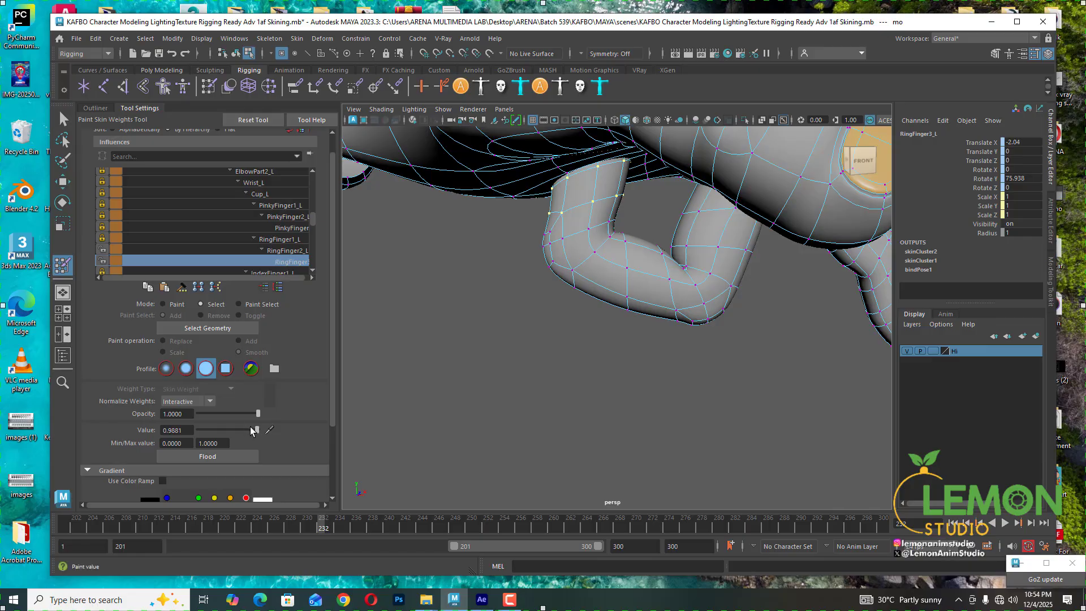
drag(257, 429, 261, 429)
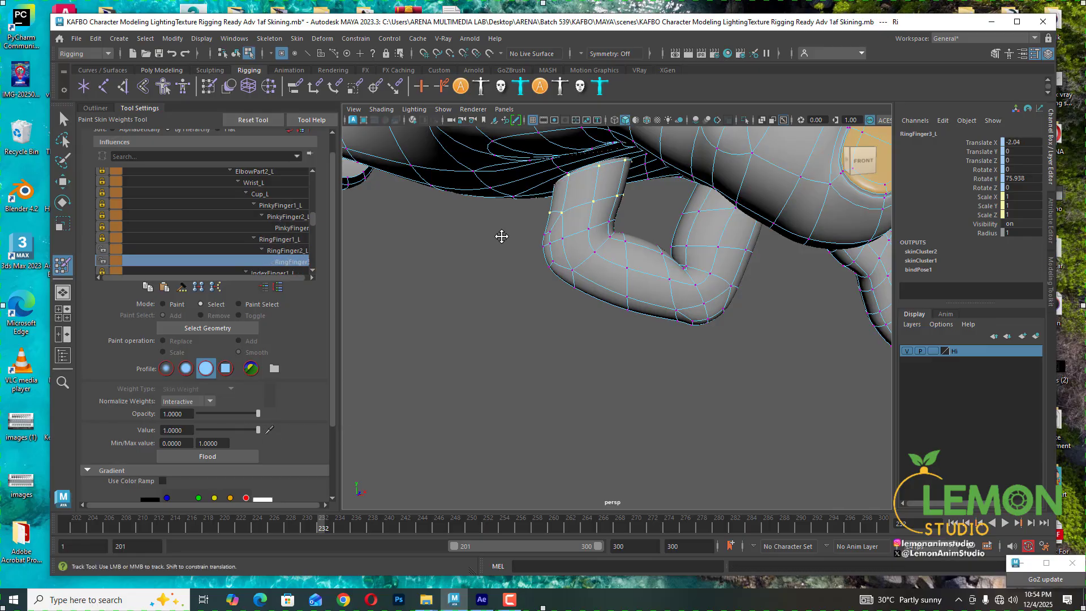
- Play back and orbit around the hand to check the ring finger's deformation
scroll(501, 235, down, 3)
alt+drag(502, 235, 523, 266)
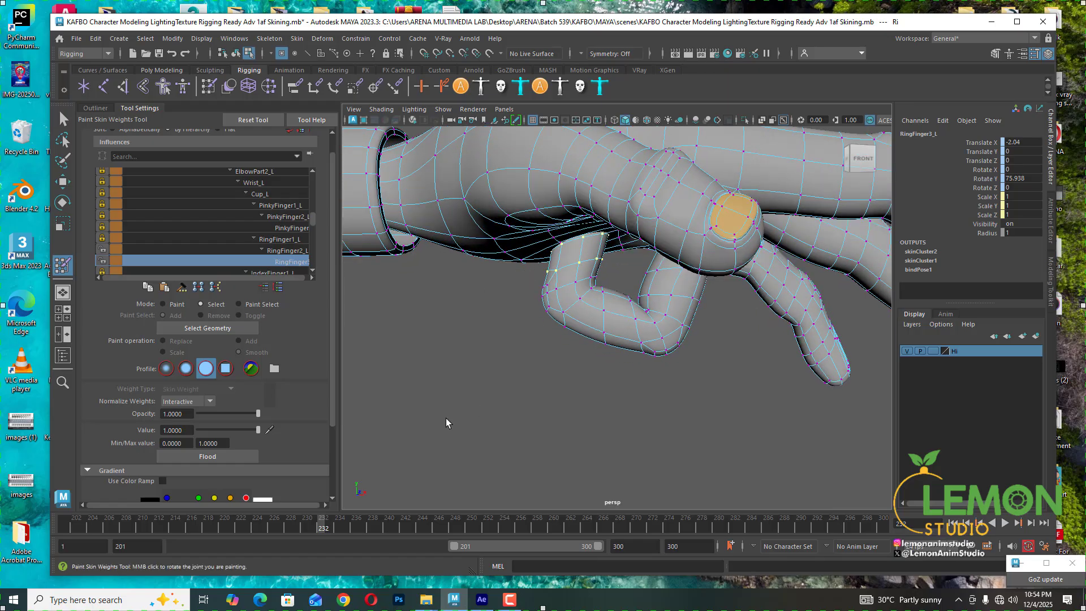
key(alt+v)
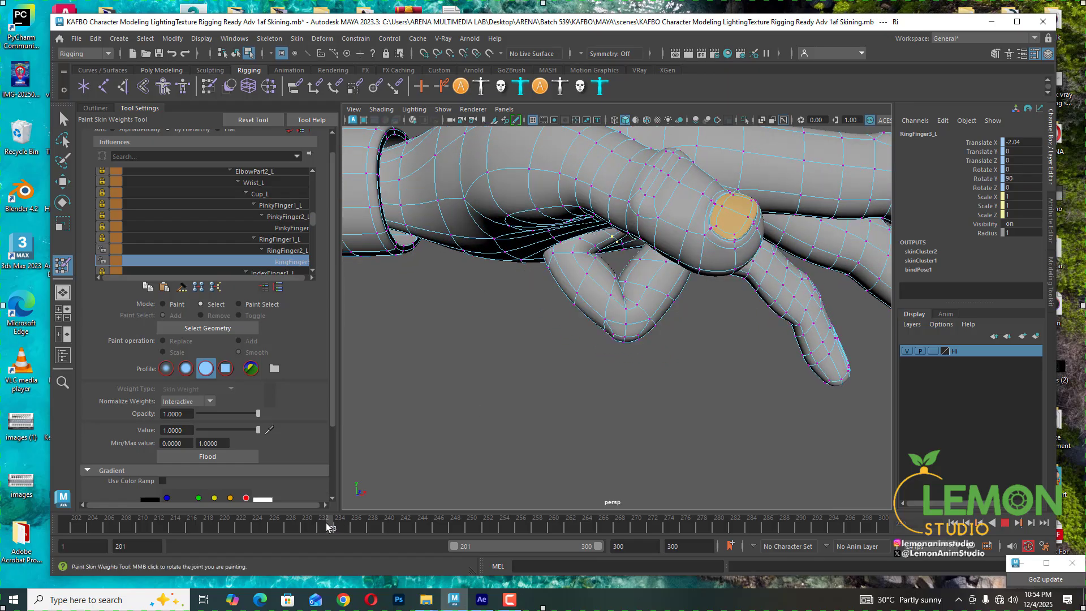
scroll(701, 345, down, 5)
alt+middle_drag(701, 345, 611, 375)
alt+drag(603, 373, 509, 509)
mouse_move(332, 528)
mouse_down()
mouse_move(259, 526)
mouse_move(303, 524)
mouse_move(312, 535)
mouse_move(298, 529)
mouse_move(322, 529)
mouse_move(298, 527)
mouse_move(324, 534)
mouse_move(311, 532)
mouse_move(328, 524)
mouse_move(318, 529)
mouse_up()
scroll(577, 443, up, 5)
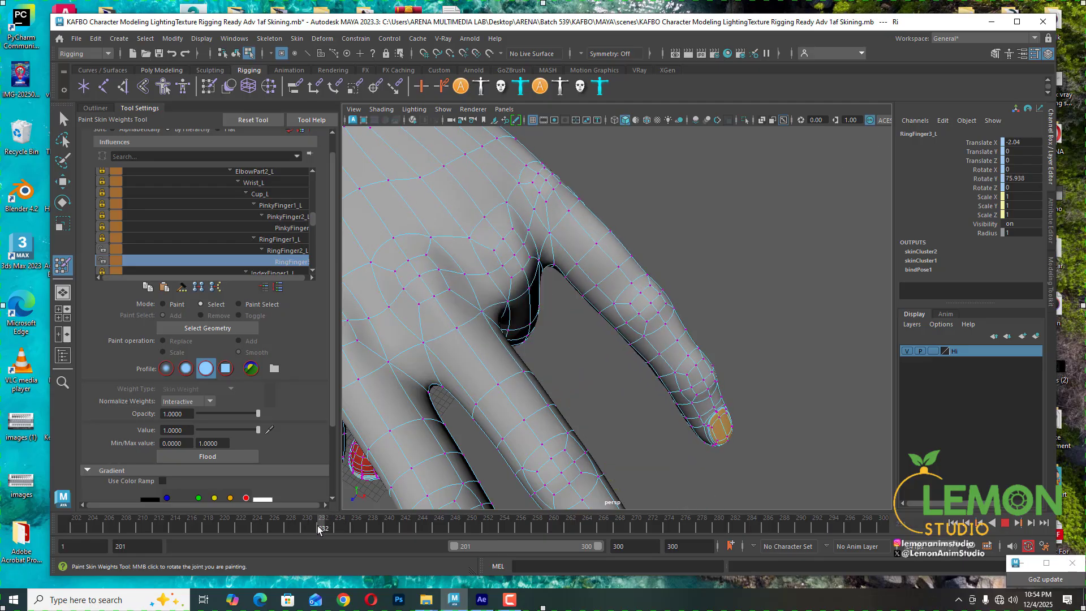
- Switch to Paint mode and inspect the RingFinger2_L and RingFinger1_L weight maps across the timeline
click(163, 304)
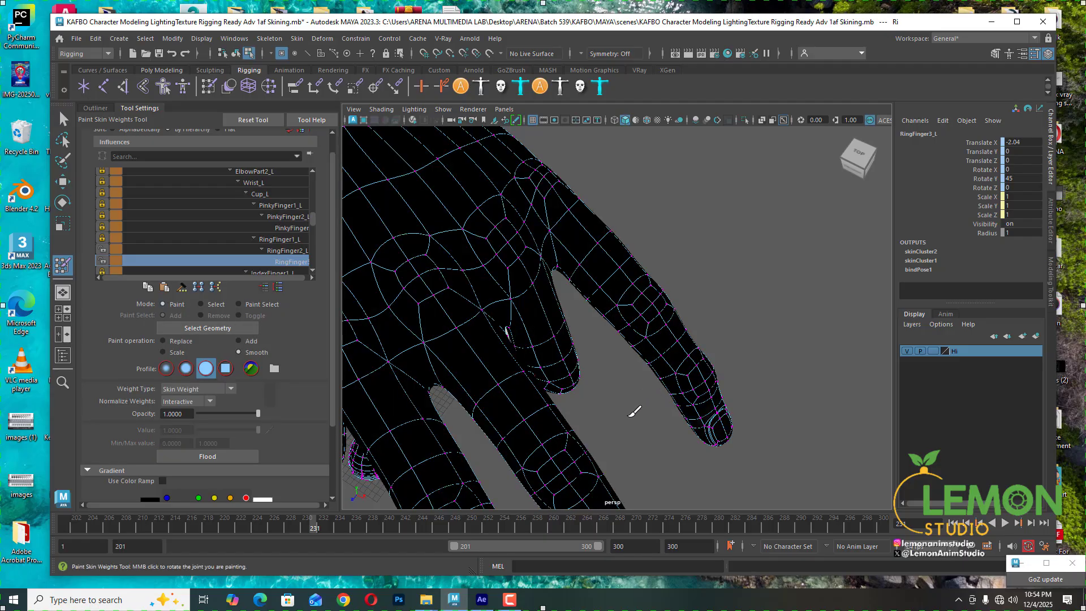
alt+drag(635, 412, 658, 343)
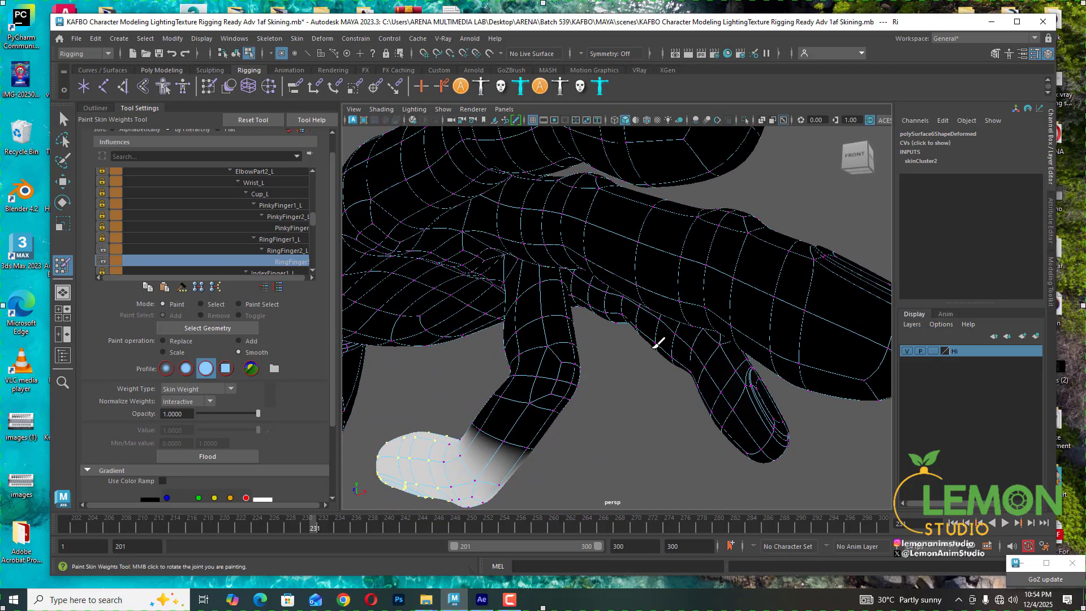
click(282, 253)
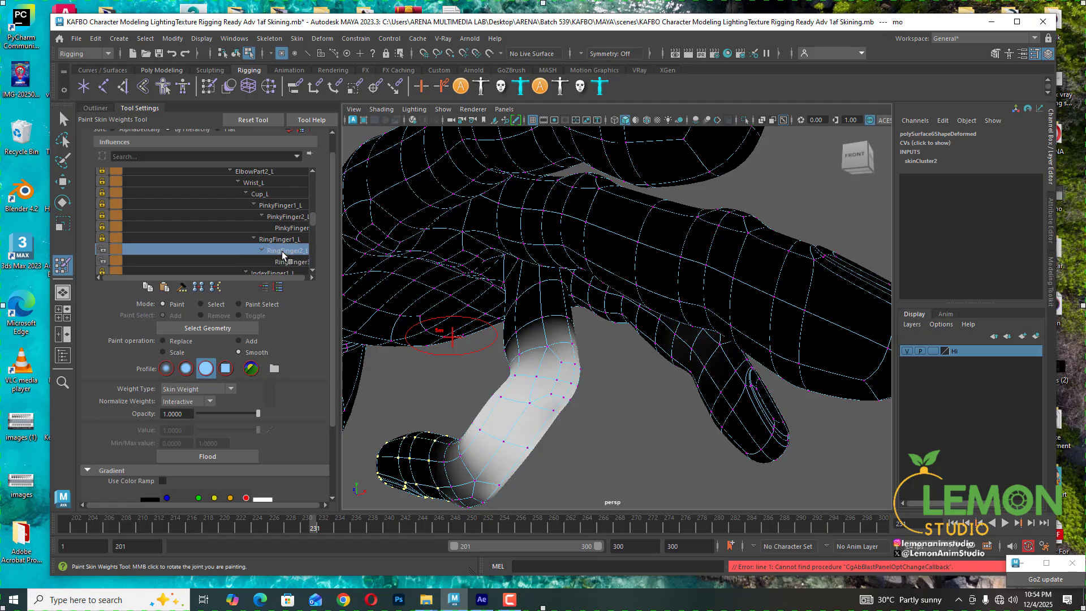
alt+drag(551, 396, 494, 445)
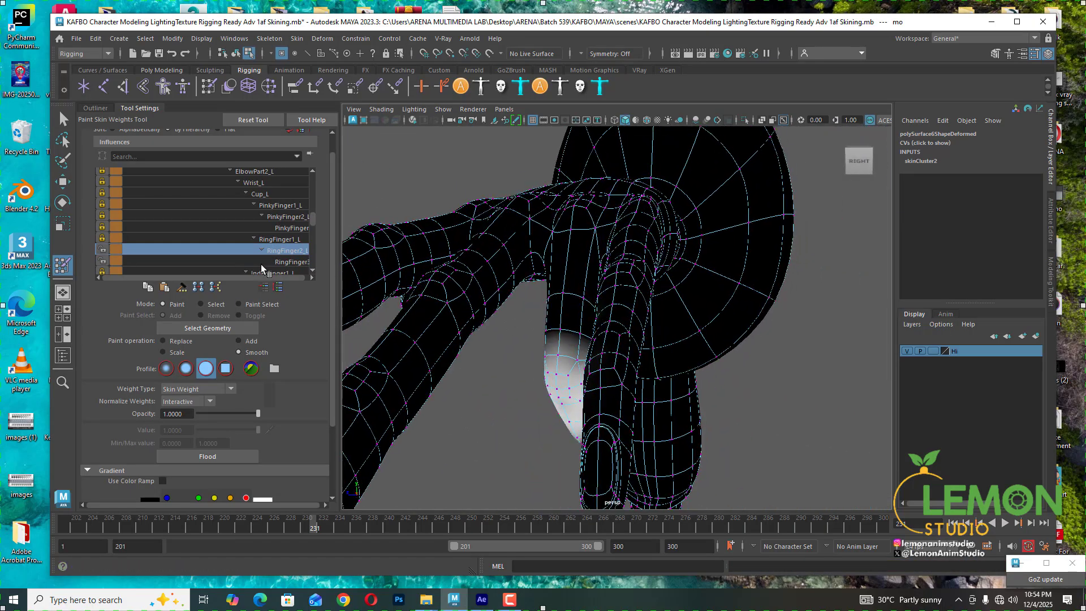
click(284, 240)
mouse_move(526, 351)
alt+mouse_down()
mouse_move(542, 333)
mouse_move(532, 390)
mouse_move(527, 271)
alt+mouse_up()
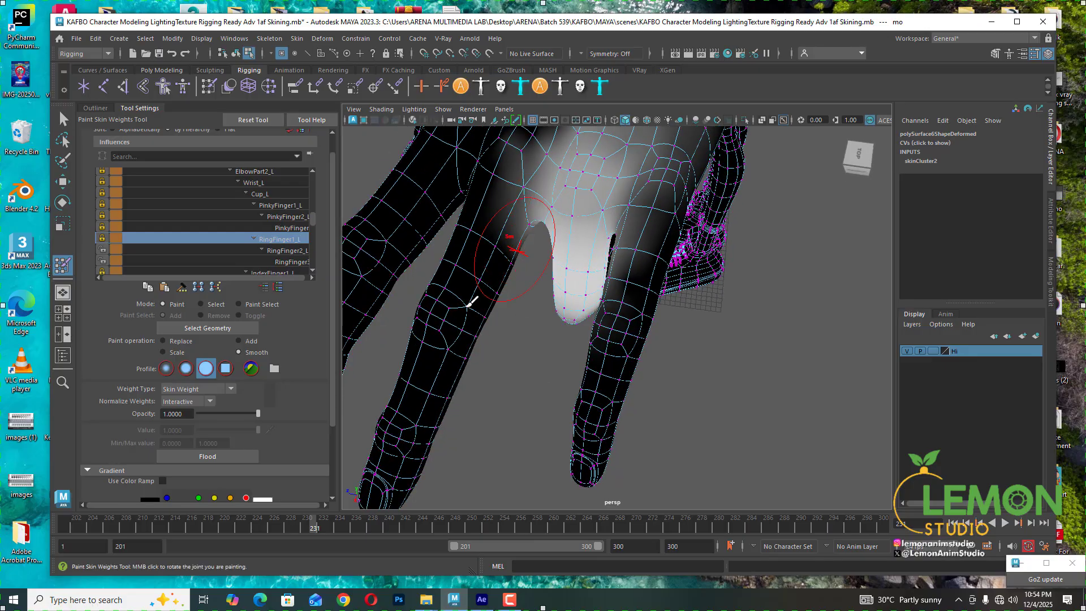
click(300, 529)
drag(300, 529, 311, 527)
scroll(512, 246, up, 5)
alt+middle_drag(507, 325, 579, 434)
alt+drag(510, 434, 509, 304)
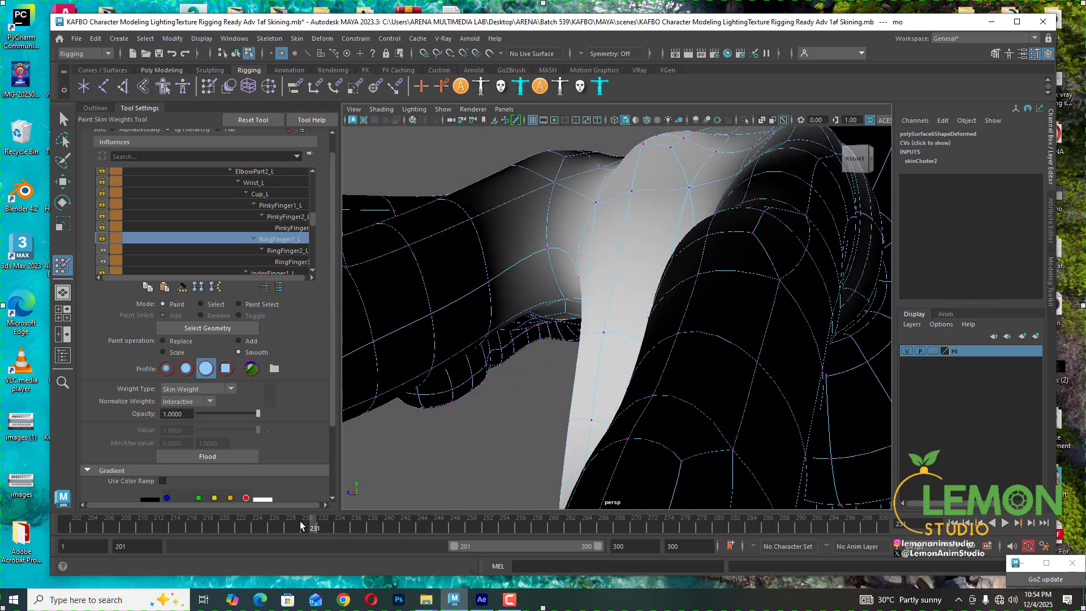
drag(300, 527, 331, 527)
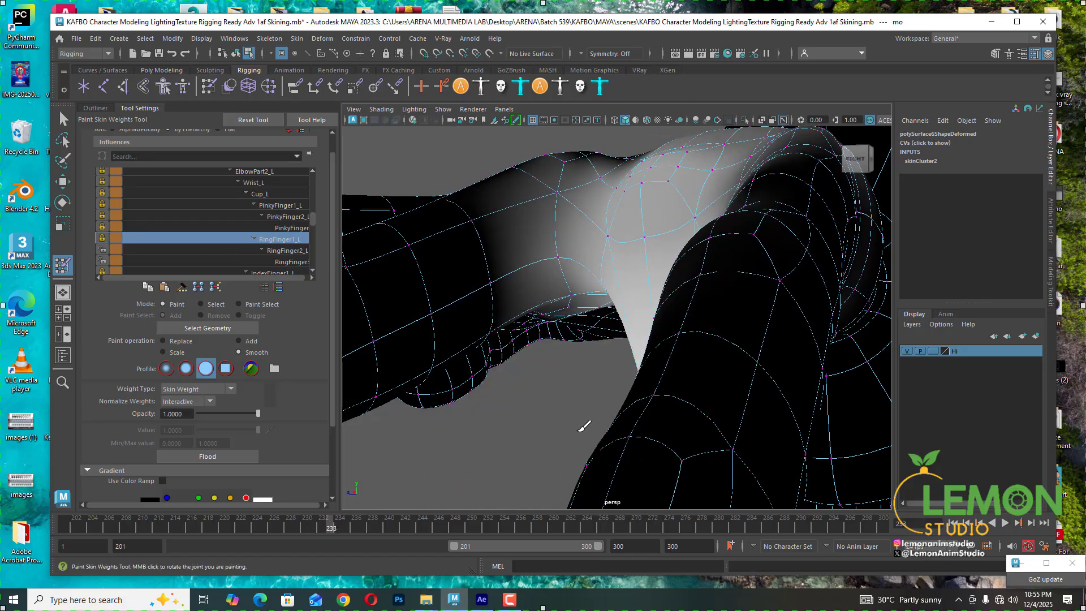
alt+drag(585, 426, 630, 352)
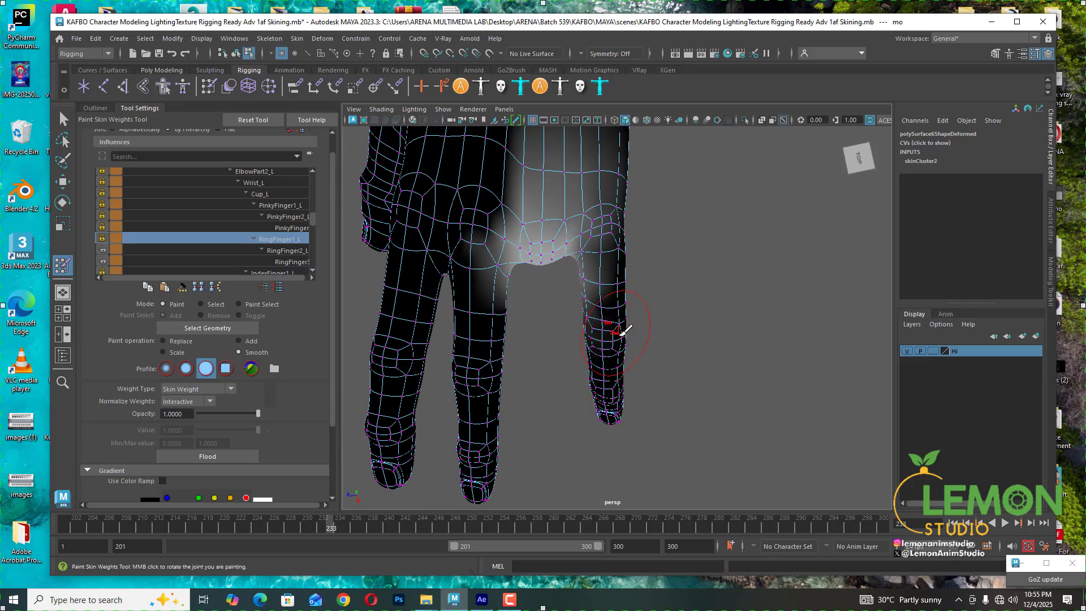
mouse_move(330, 526)
mouse_down()
mouse_move(312, 523)
mouse_move(339, 522)
mouse_up()
alt+drag(594, 354, 636, 319)
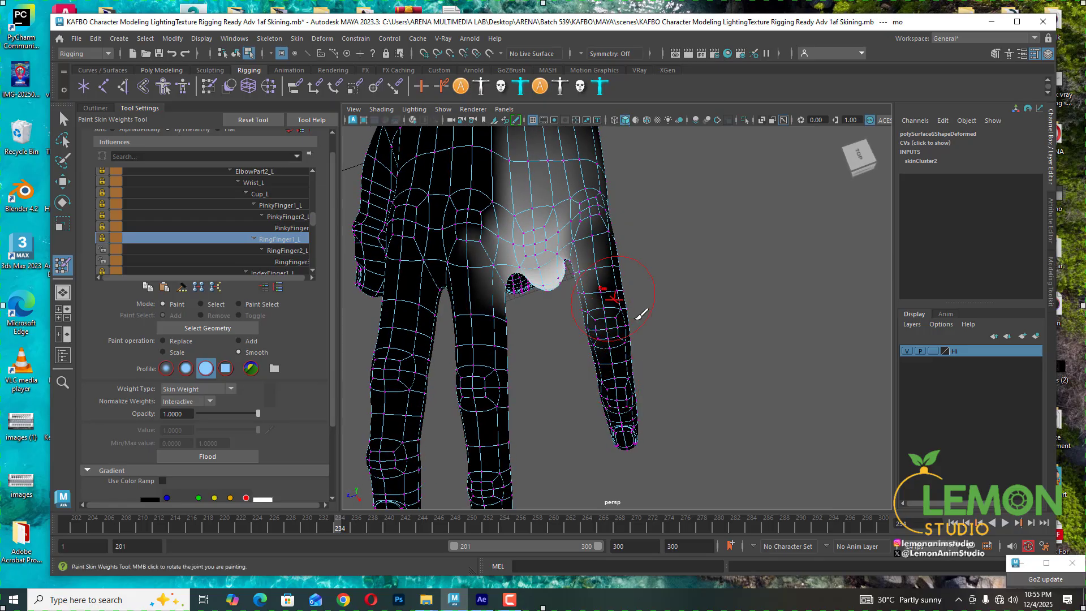
- Lasso-select all vertices of the neighbouring finger and return to the Paint Skin Weights tool
click(201, 305)
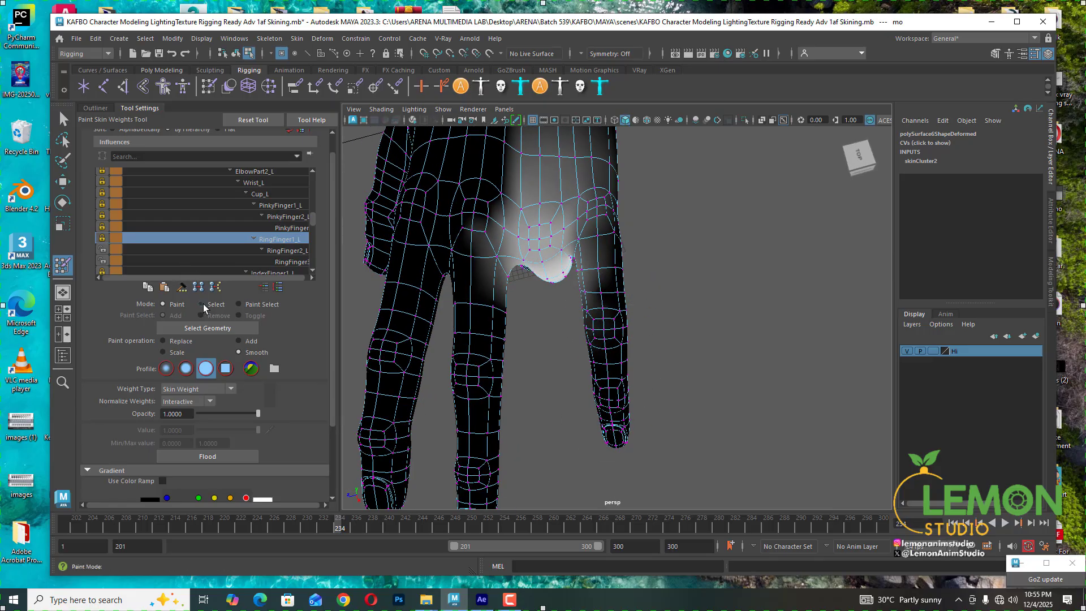
click(63, 140)
alt+drag(620, 403, 638, 423)
mouse_move(657, 479)
mouse_down()
mouse_move(610, 482)
mouse_move(566, 317)
mouse_move(570, 265)
mouse_move(648, 266)
mouse_move(666, 427)
mouse_move(657, 479)
mouse_move(651, 351)
mouse_move(626, 235)
mouse_move(718, 258)
mouse_move(628, 326)
mouse_up()
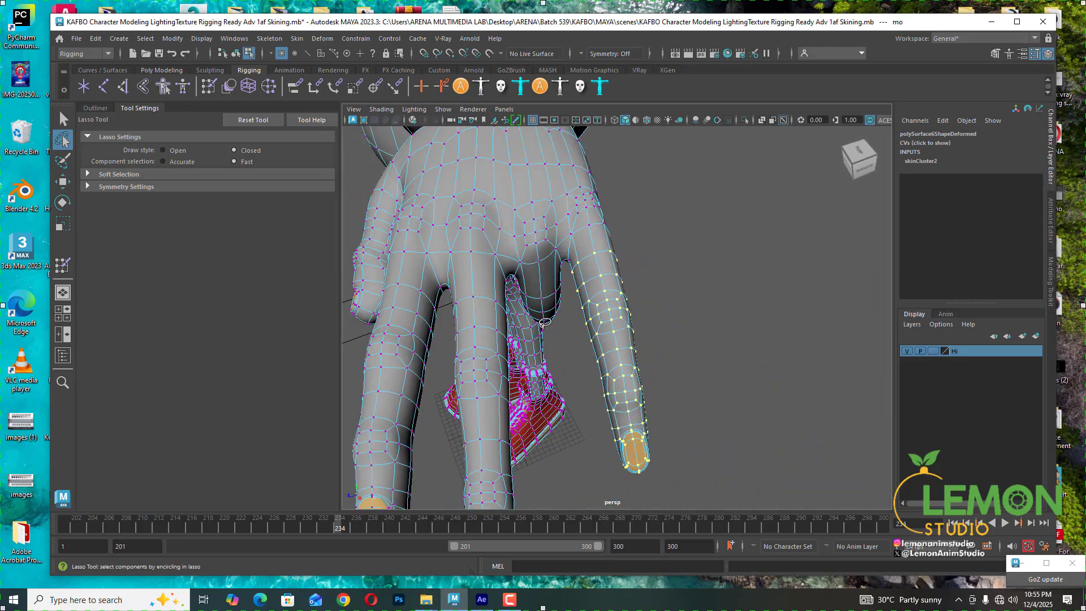
click(62, 264)
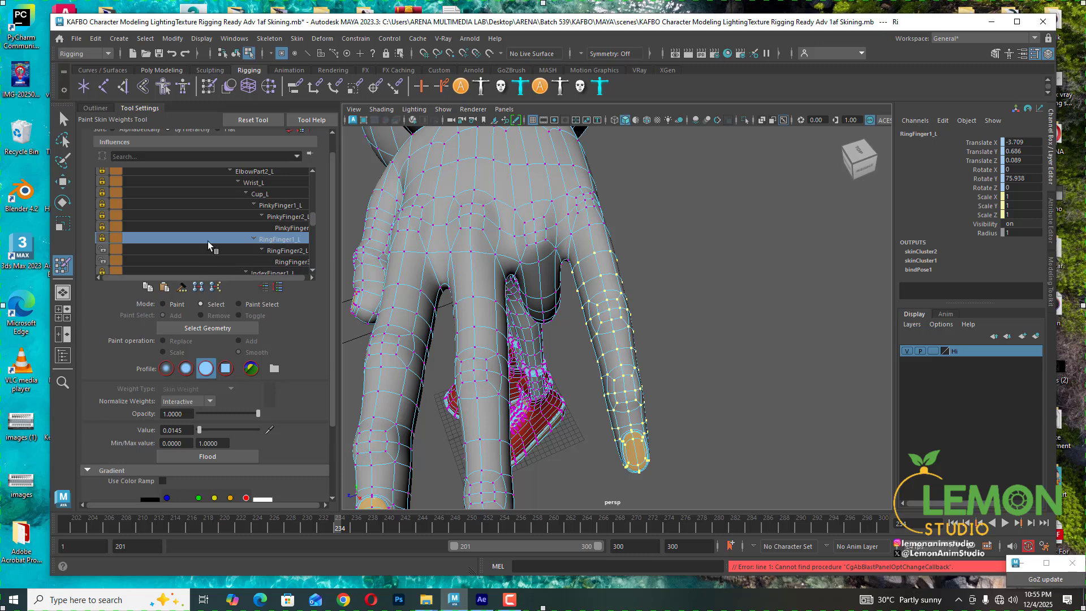
- Lock the RingFinger3_L influence and unlock the PinkyFinger1_L, PinkyFinger2_L and PinkyFinger3_L influences
click(102, 250)
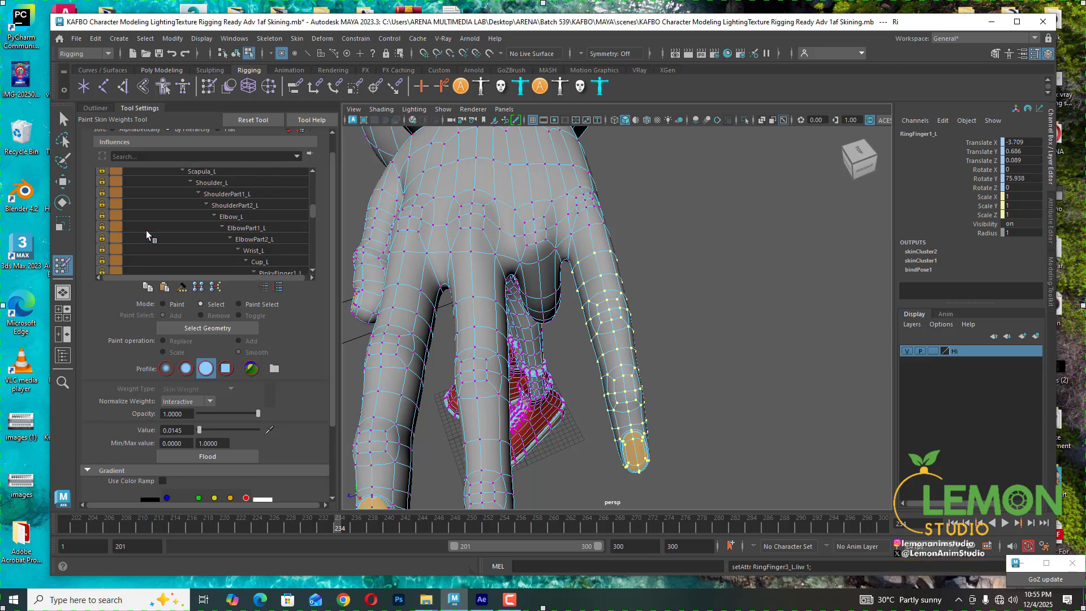
scroll(147, 230, down, 3)
scroll(255, 266, up, 2)
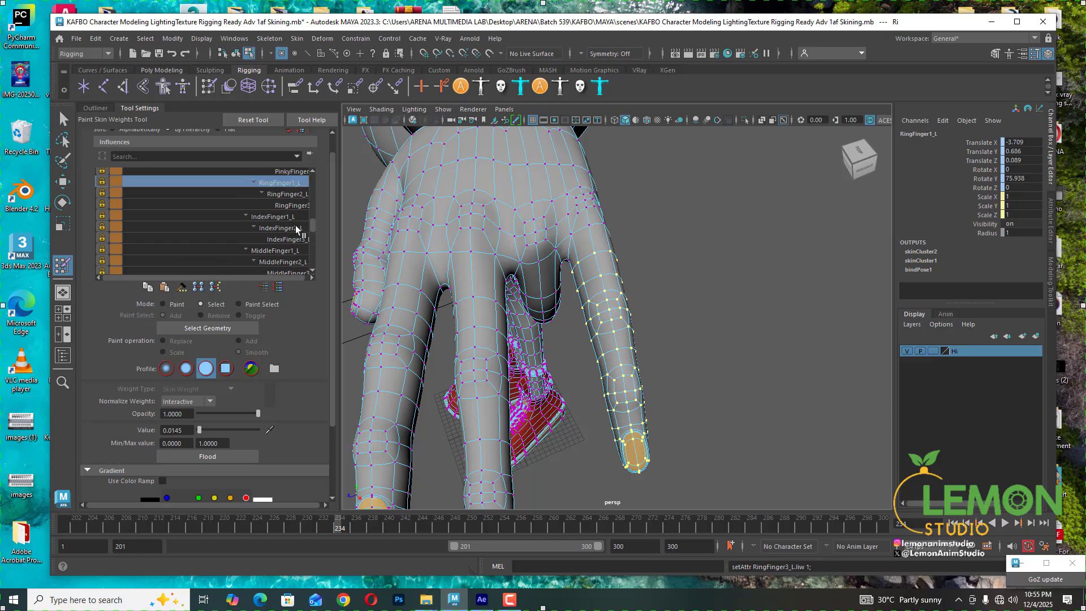
scroll(275, 218, up, 3)
click(101, 204)
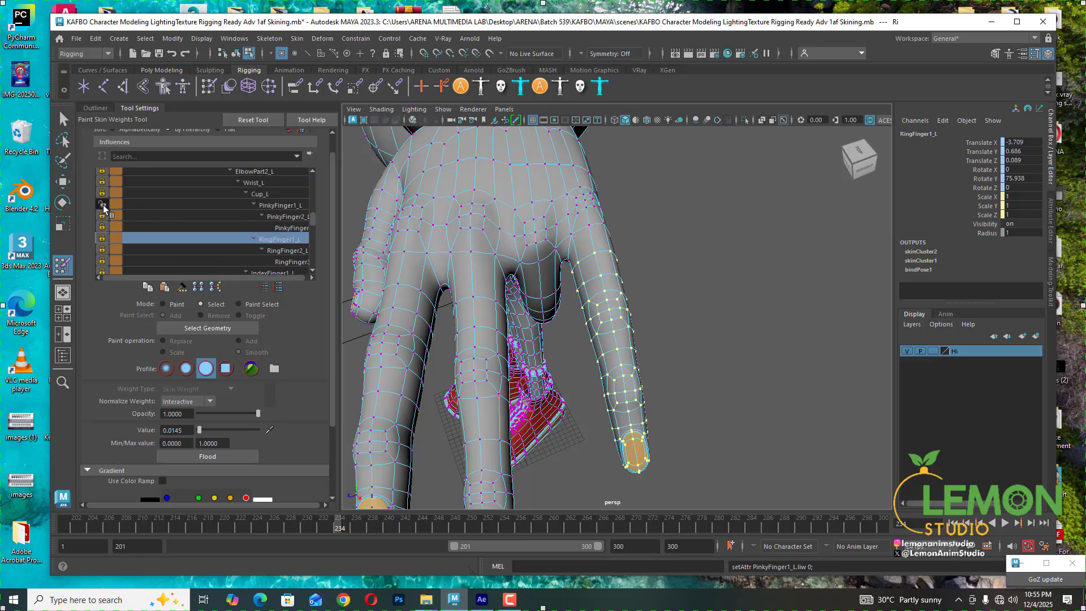
click(102, 215)
click(102, 226)
- Set the RingFinger1_L, RingFinger2_L and RingFinger3_L weights of the selected vertices to 0
click(280, 249)
scroll(279, 253, down, 1)
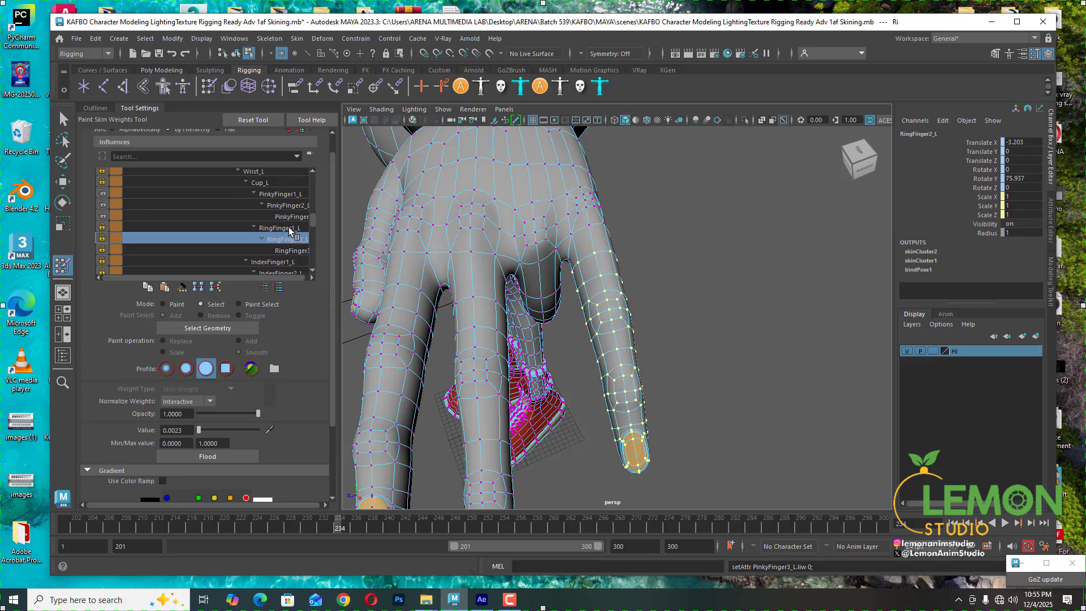
click(290, 228)
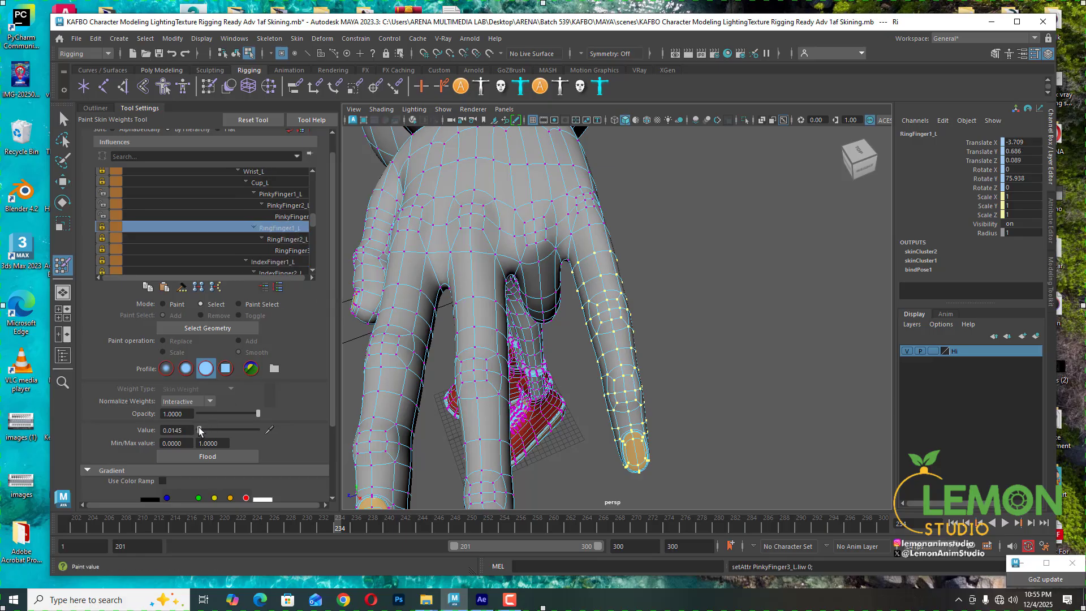
drag(199, 430, 178, 429)
click(294, 241)
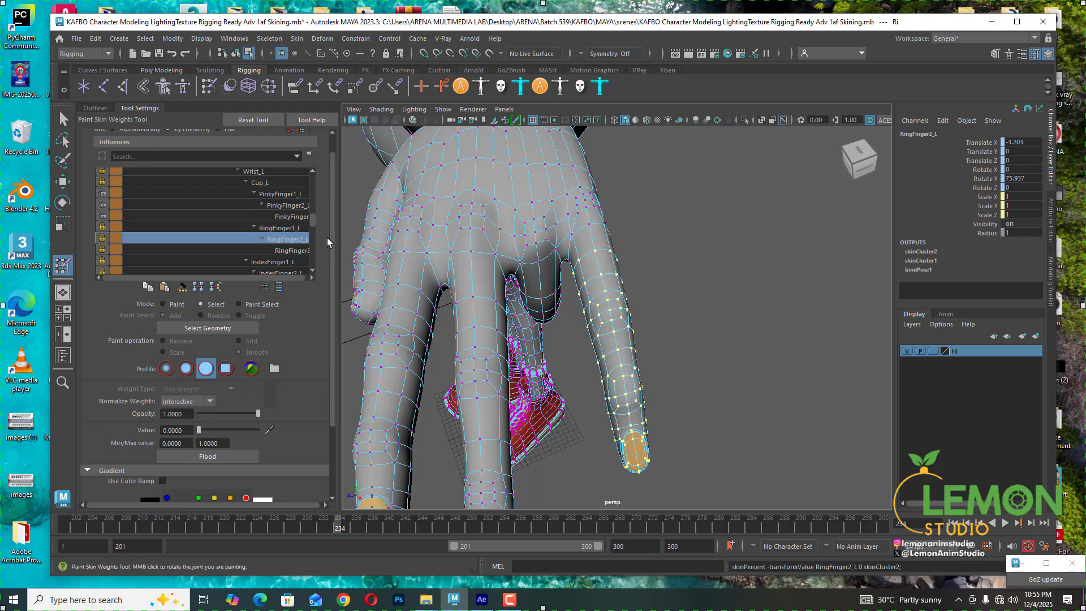
click(295, 251)
drag(199, 430, 196, 430)
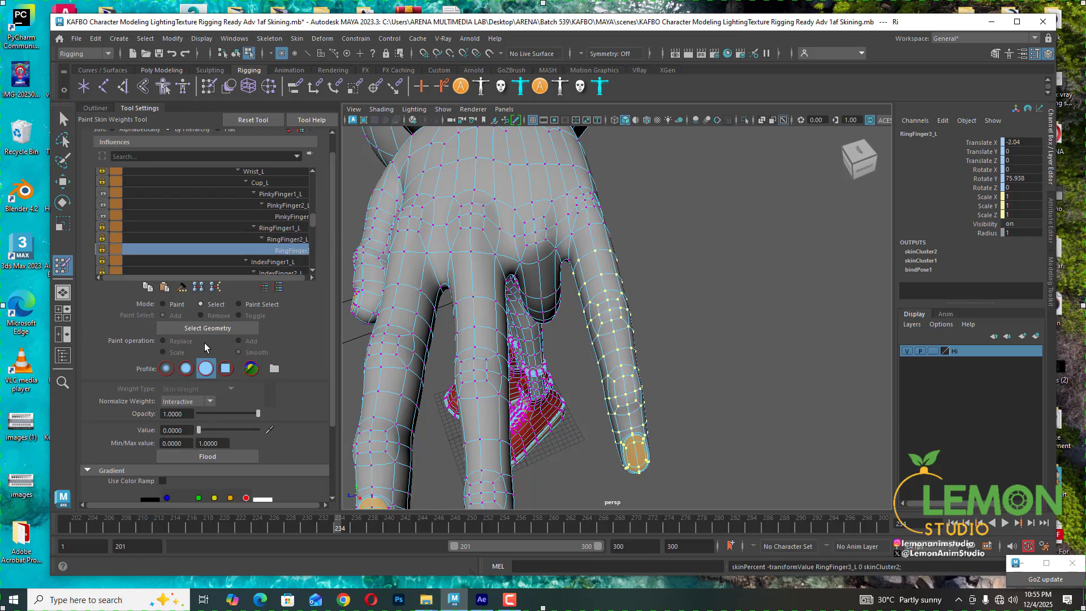
- Review the selected vertices' weights for each pinky, cup, wrist, index, middle and thumb influence
click(285, 238)
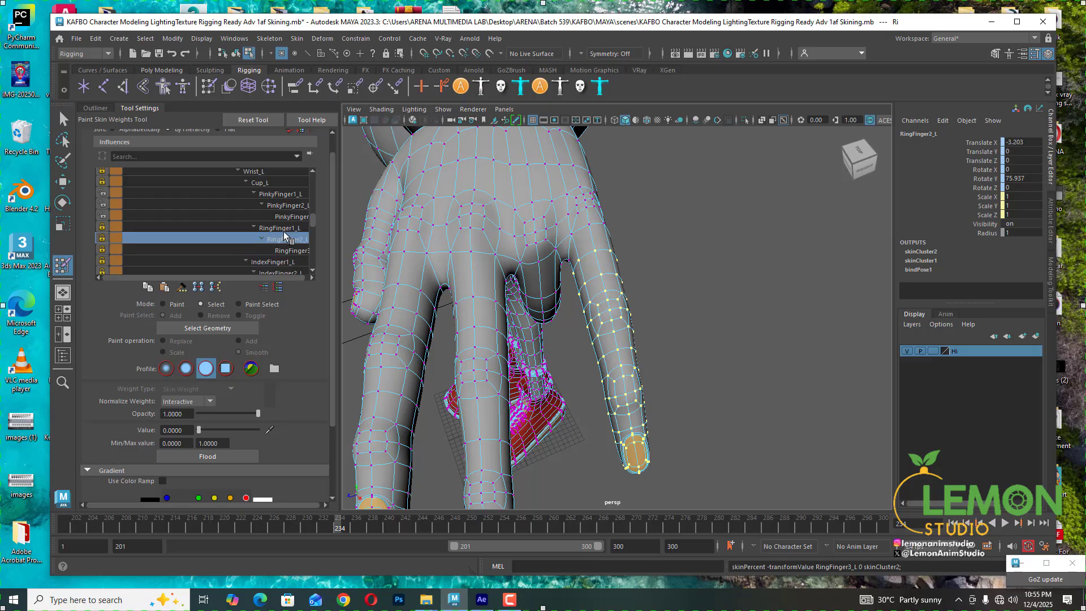
click(285, 228)
click(287, 218)
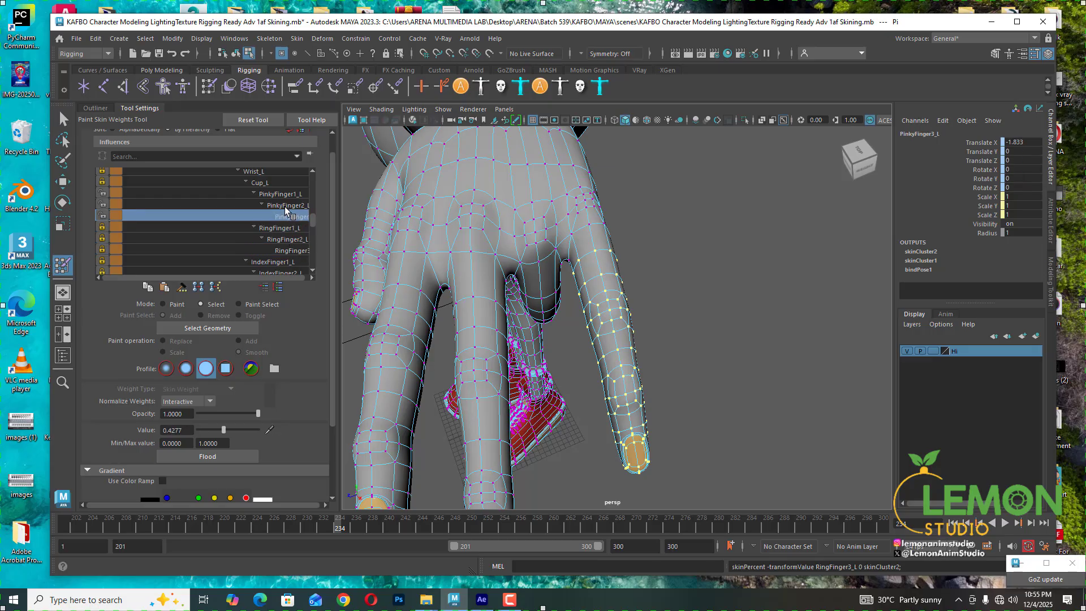
click(284, 205)
click(280, 195)
click(264, 186)
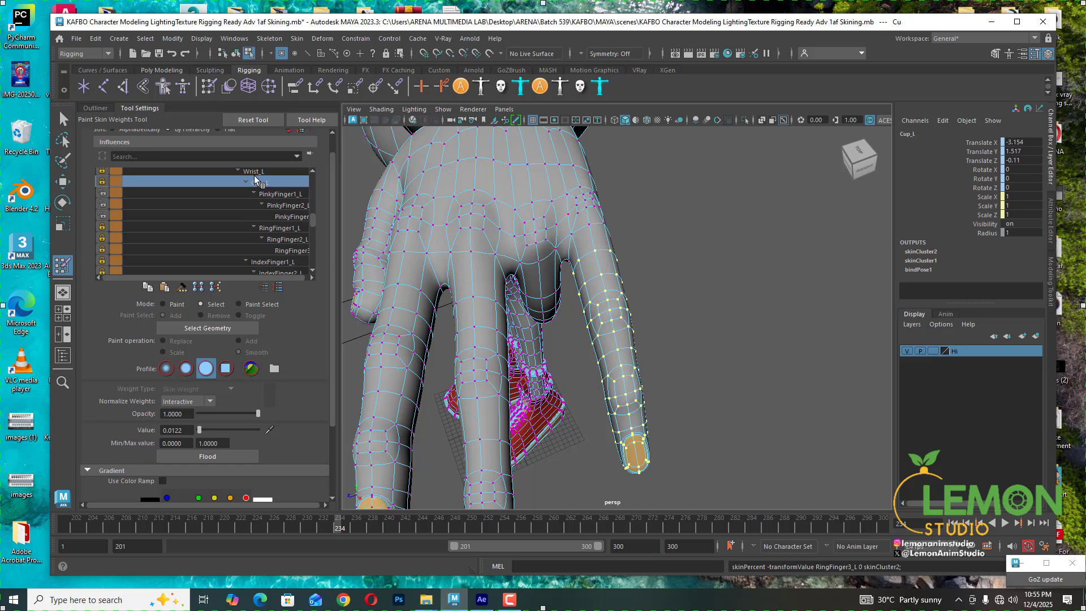
click(257, 172)
click(273, 263)
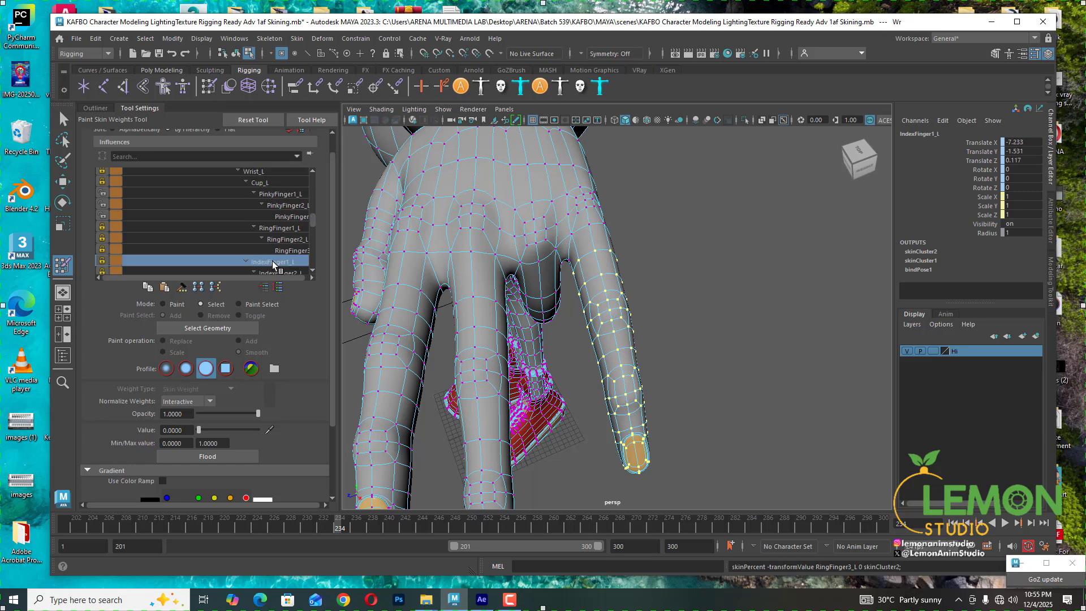
scroll(273, 264, down, 1)
click(281, 241)
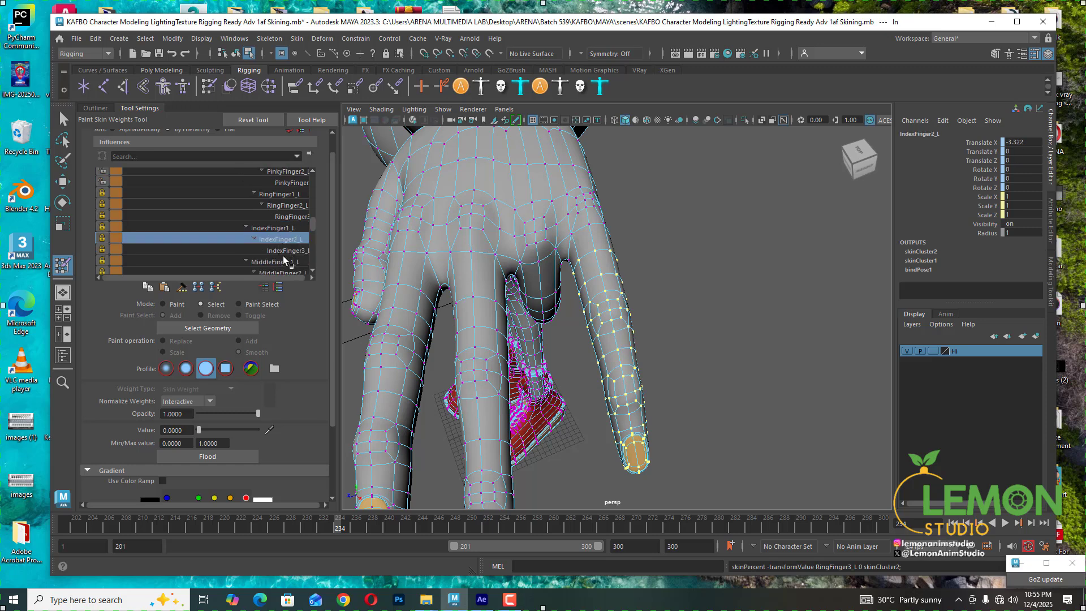
click(287, 252)
click(285, 263)
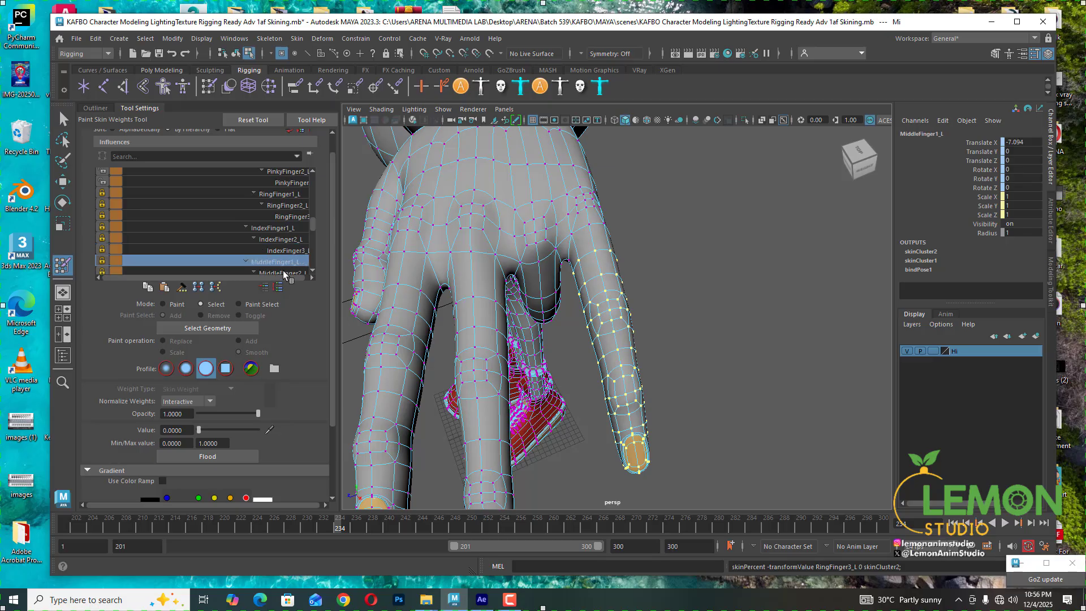
click(283, 271)
scroll(255, 239, down, 1)
click(286, 251)
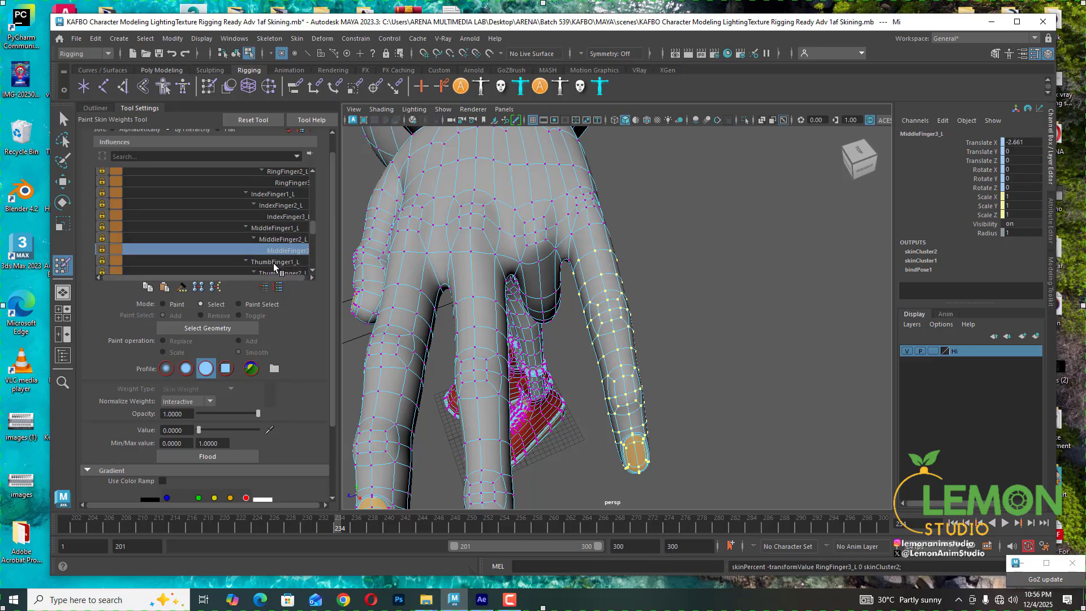
click(273, 263)
- Orbit around the hand and scrub the timeline to check the finger deformations
scroll(274, 243, up, 2)
alt+drag(720, 376, 765, 383)
drag(327, 524, 380, 522)
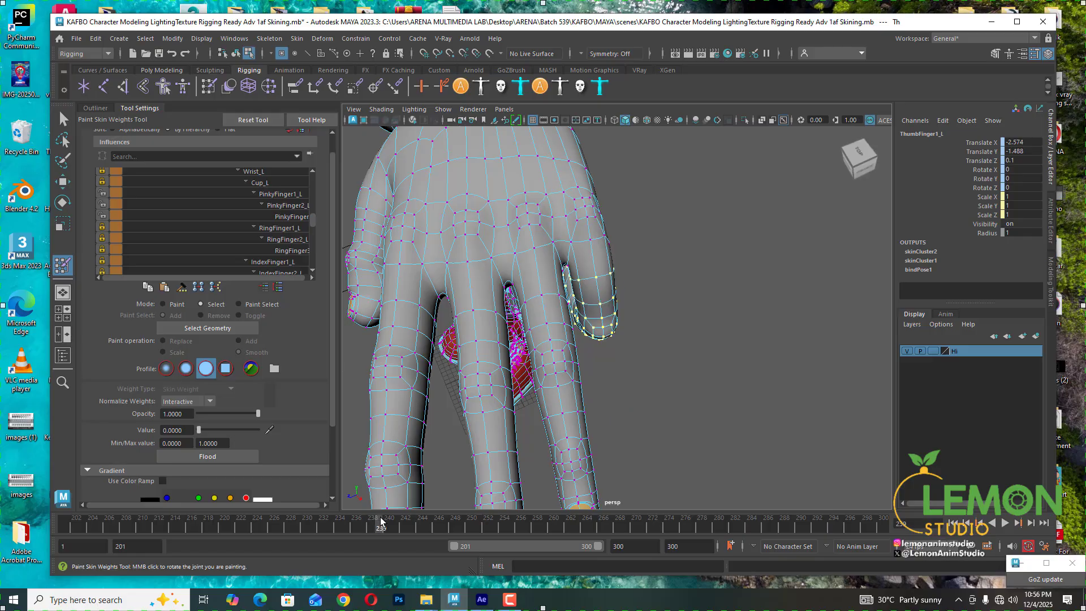
alt+drag(727, 332, 632, 339)
scroll(632, 340, up, 3)
alt+middle_drag(632, 340, 594, 313)
scroll(694, 362, down, 2)
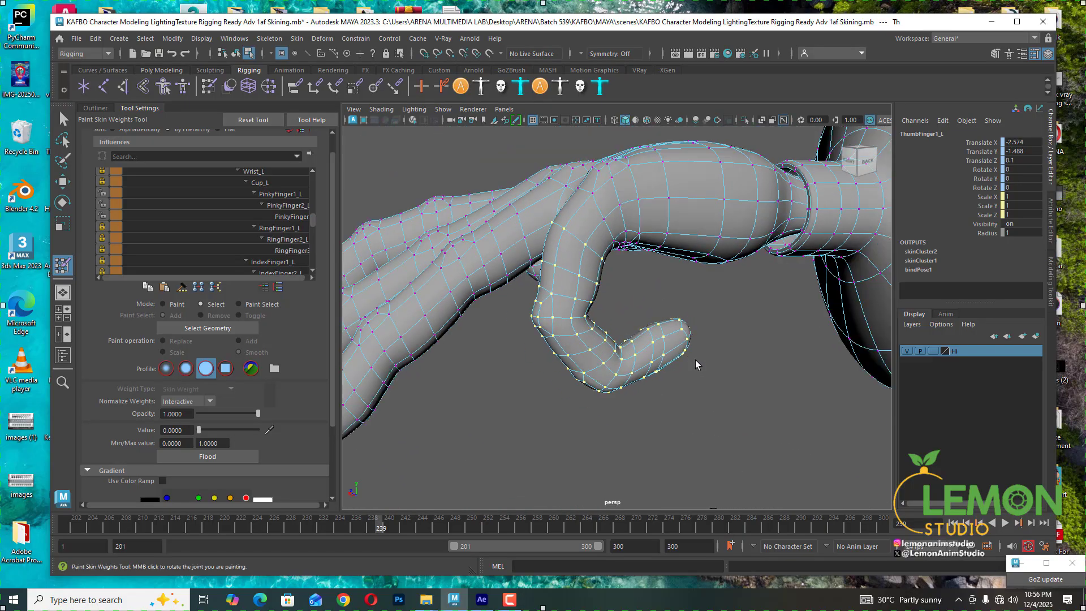
alt+drag(695, 362, 634, 362)
mouse_move(387, 527)
mouse_down()
mouse_move(402, 527)
mouse_move(380, 528)
mouse_move(389, 526)
mouse_up()
alt+middle_drag(648, 252, 645, 295)
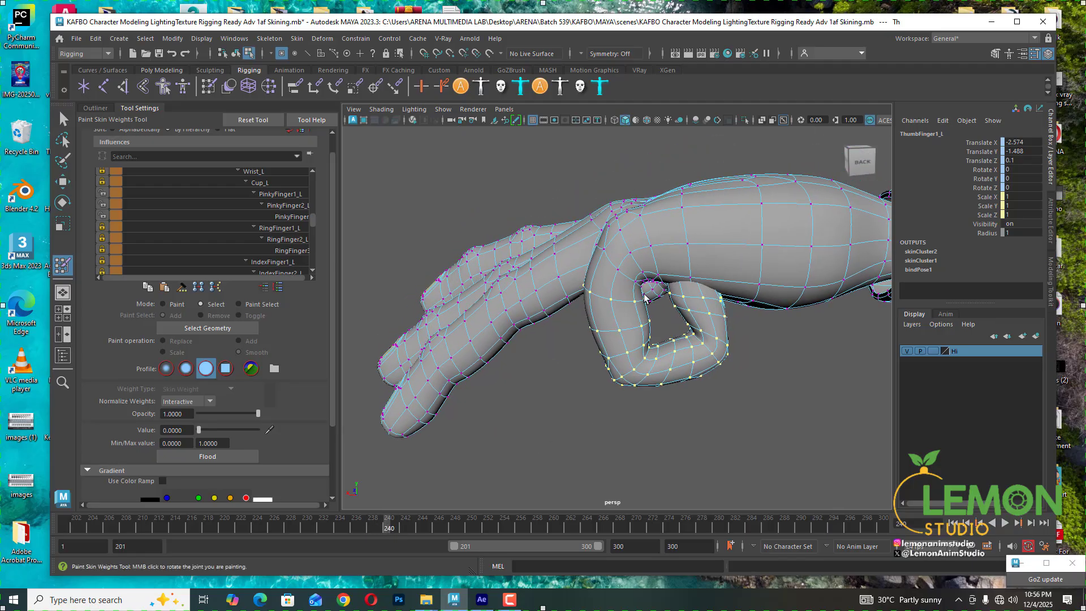
- Select a vertex near the bent finger's knuckle
click(611, 304)
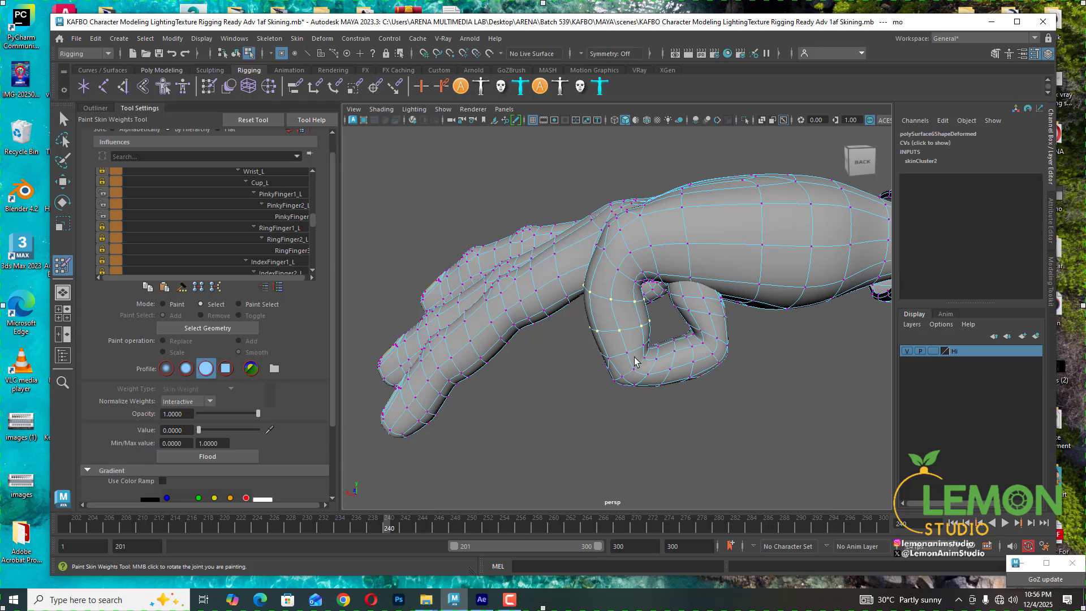
- Set the selected vertex's PinkyFinger1_L weight to 1 and lower its Cup_L weight to about 0.068
click(281, 195)
drag(250, 430, 373, 425)
click(261, 173)
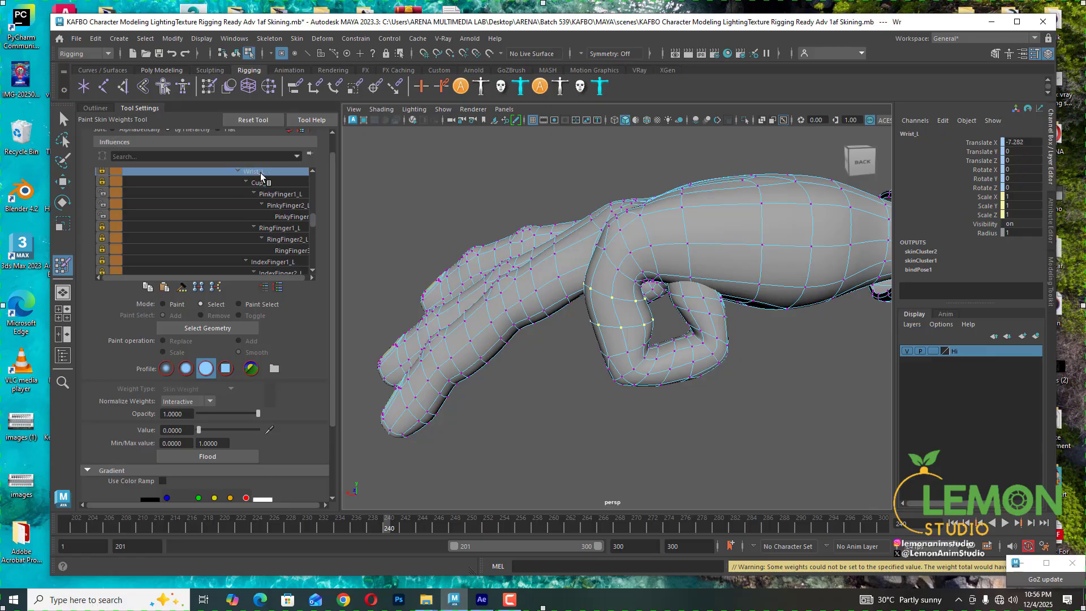
click(259, 182)
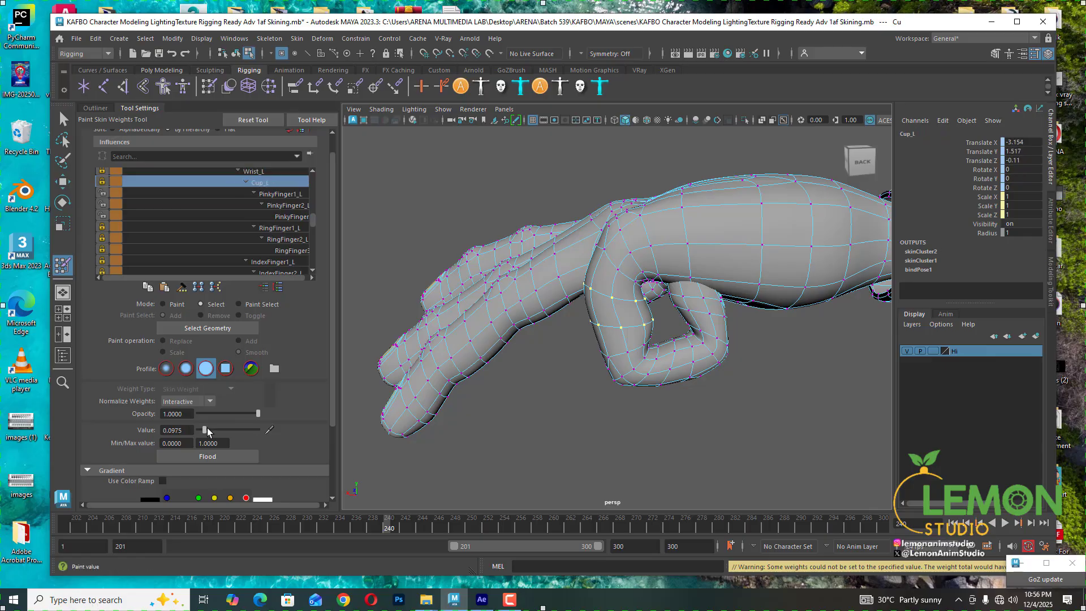
drag(199, 433, 203, 432)
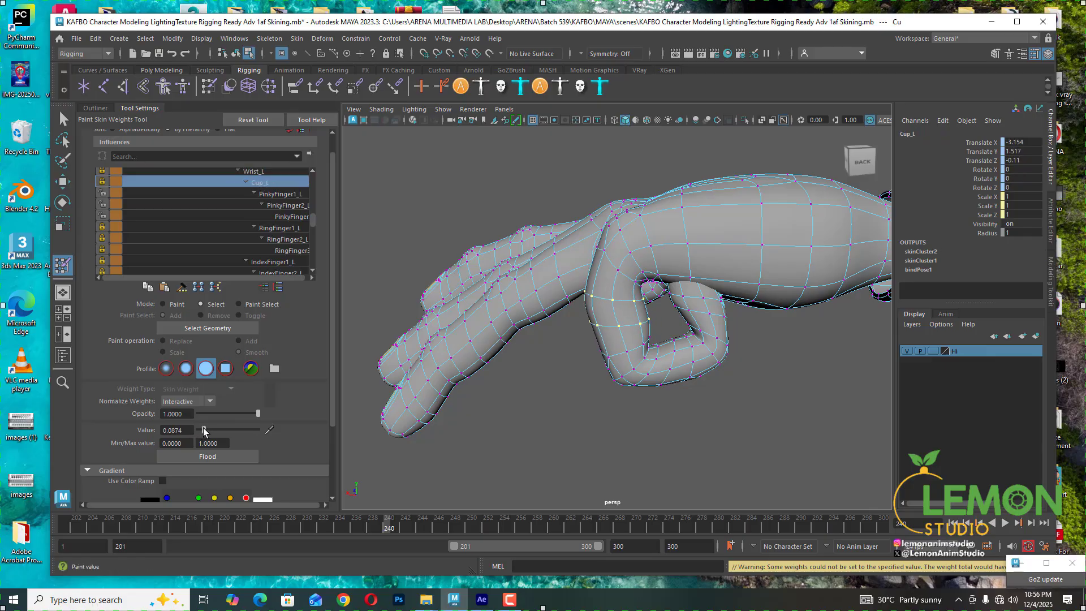
- Select two vertices at the bent pinky's knuckle and set their Wrist_L weight to 0 and Cup_L weight to about 0.155
click(288, 206)
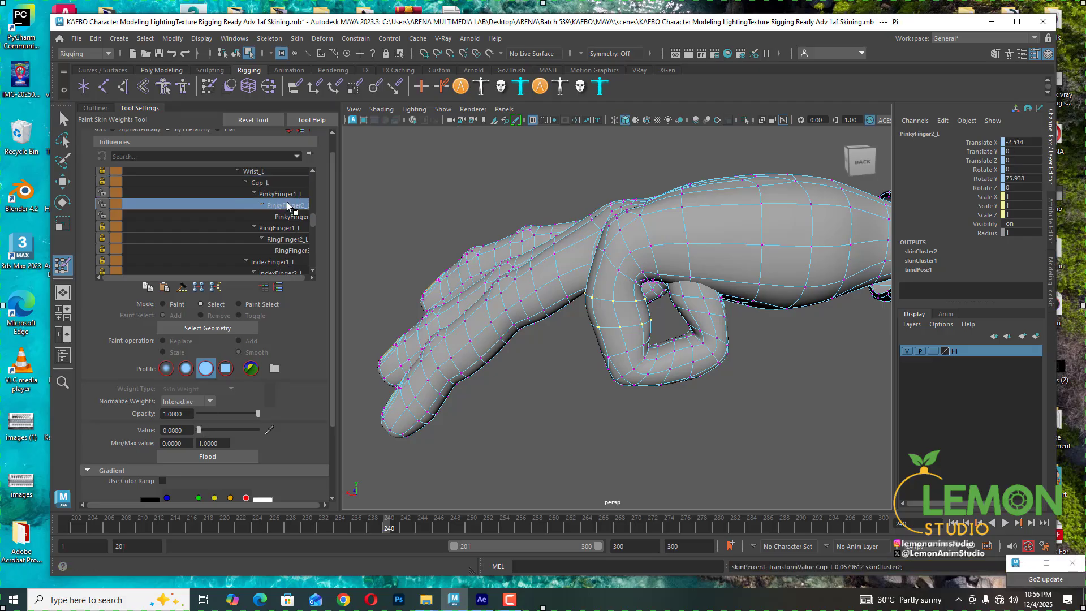
click(297, 217)
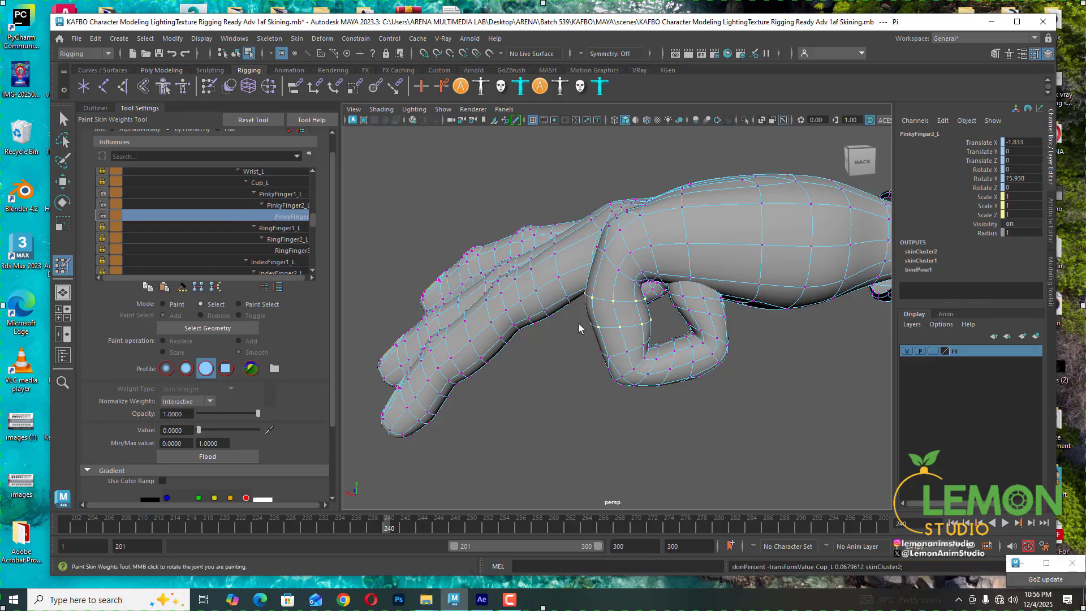
alt+middle_drag(629, 293, 637, 313)
click(615, 277)
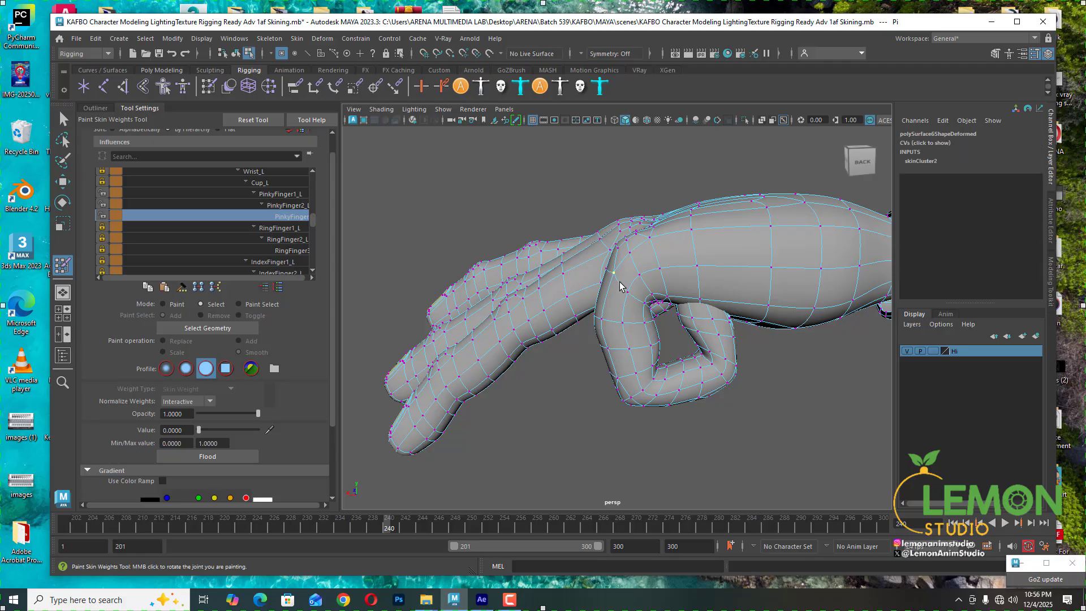
alt+drag(629, 300, 566, 219)
scroll(670, 325, up, 5)
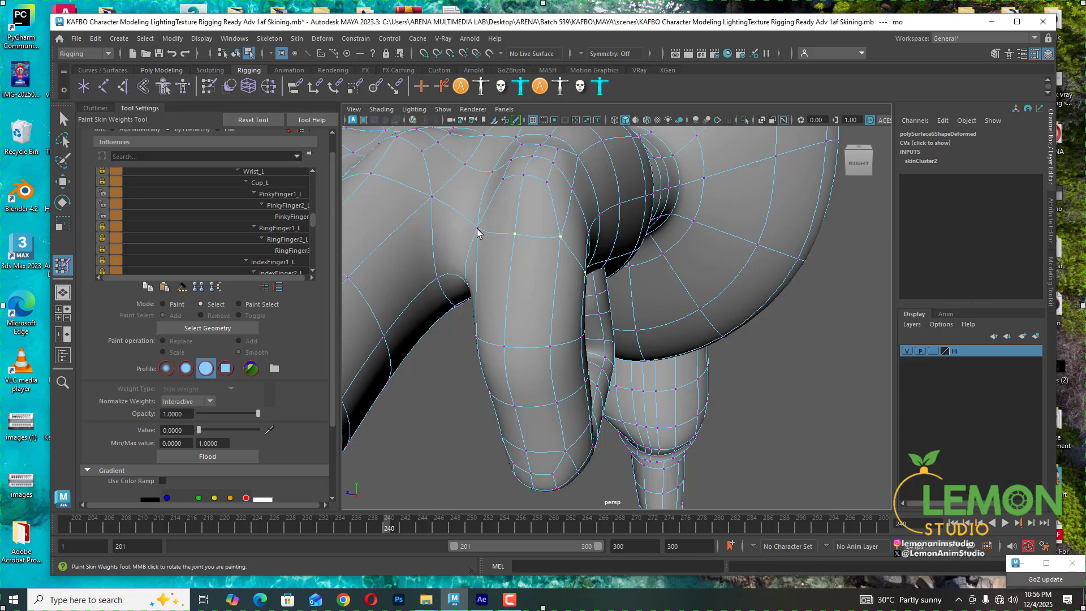
alt+drag(507, 291, 491, 318)
click(251, 171)
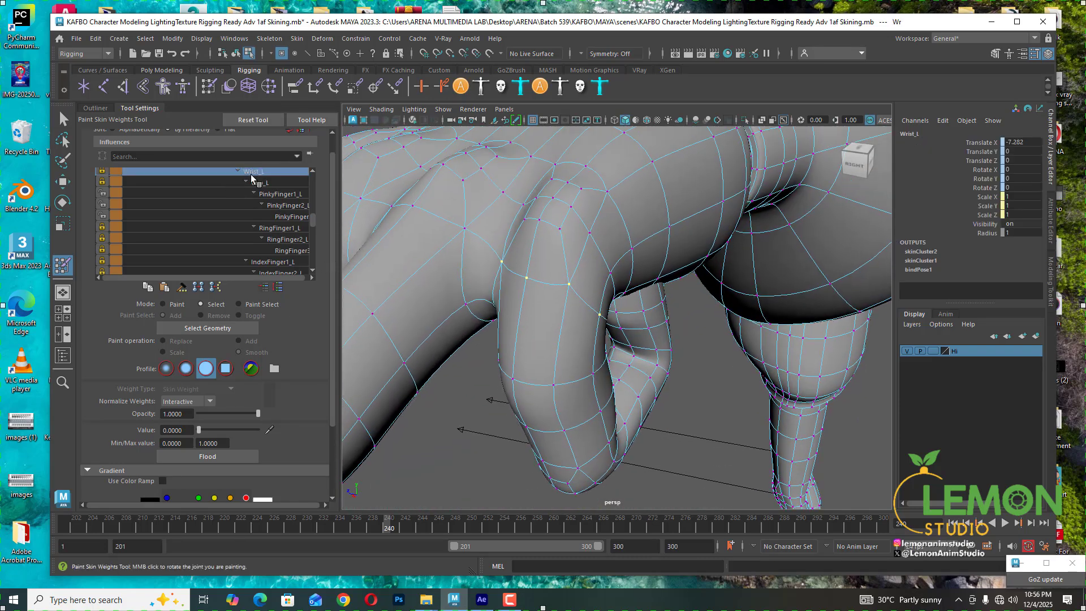
mouse_move(199, 430)
mouse_down()
mouse_move(209, 430)
mouse_move(198, 430)
mouse_up()
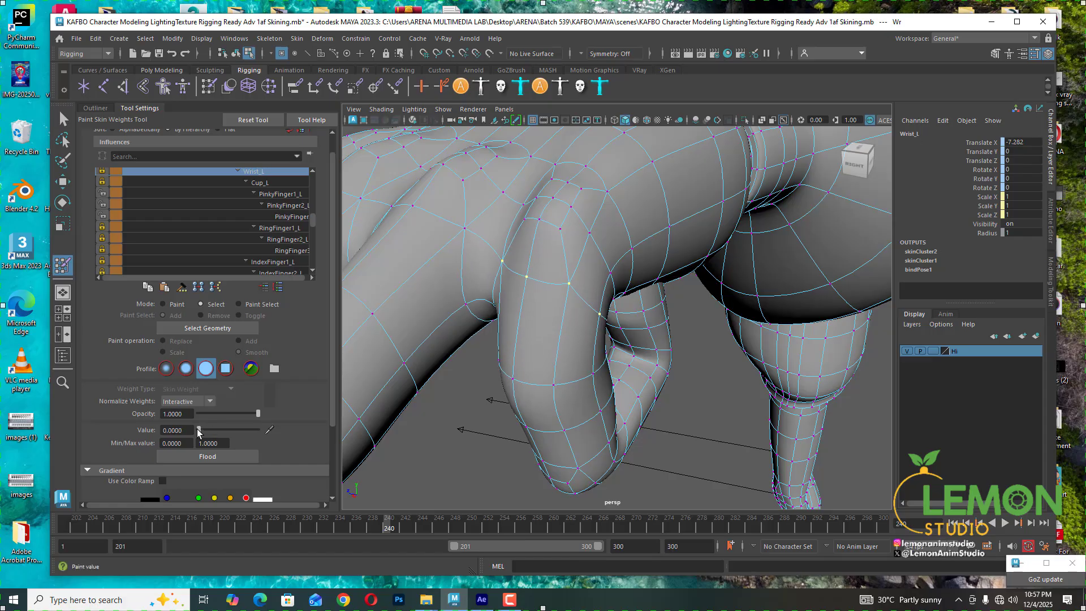
click(269, 180)
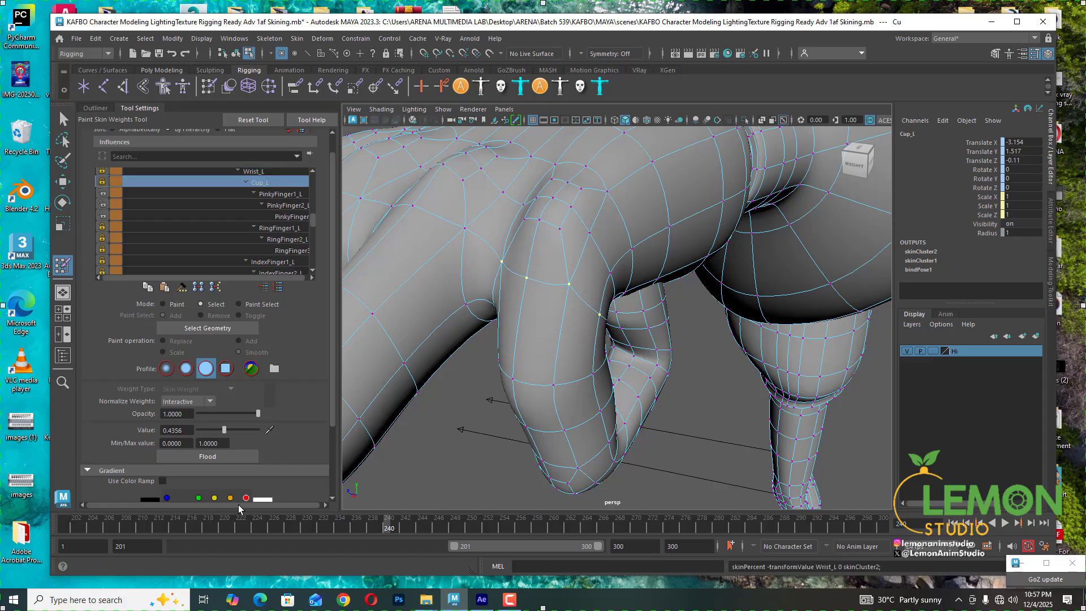
drag(225, 430, 207, 430)
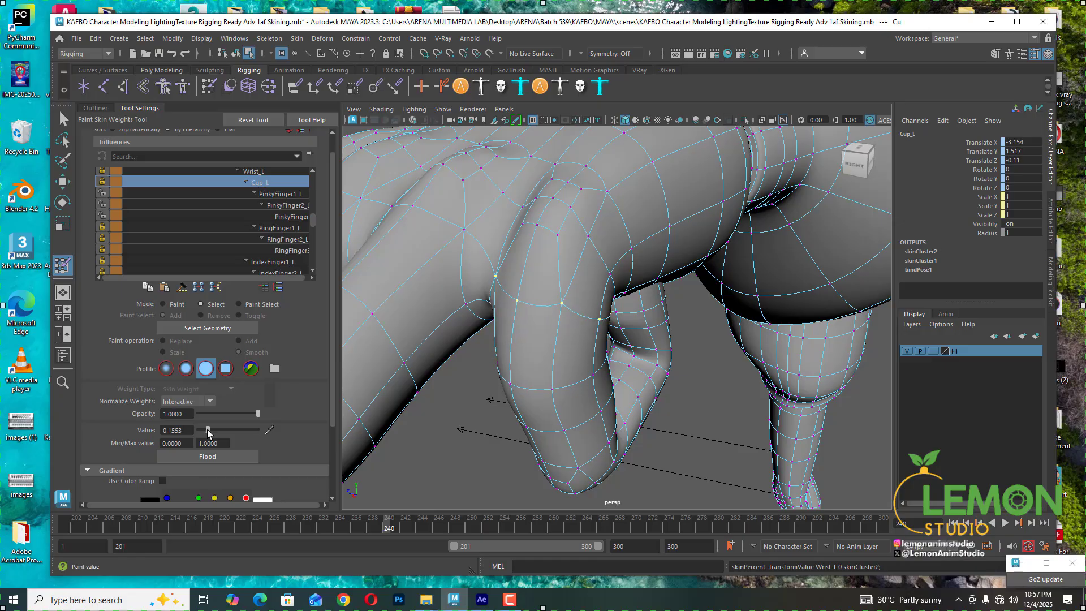
- Select a vertex at the base of the pinky's underside and set its Cup_L weight to 0
mouse_move(507, 358)
alt+mouse_down()
mouse_move(536, 345)
mouse_move(524, 344)
alt+mouse_up()
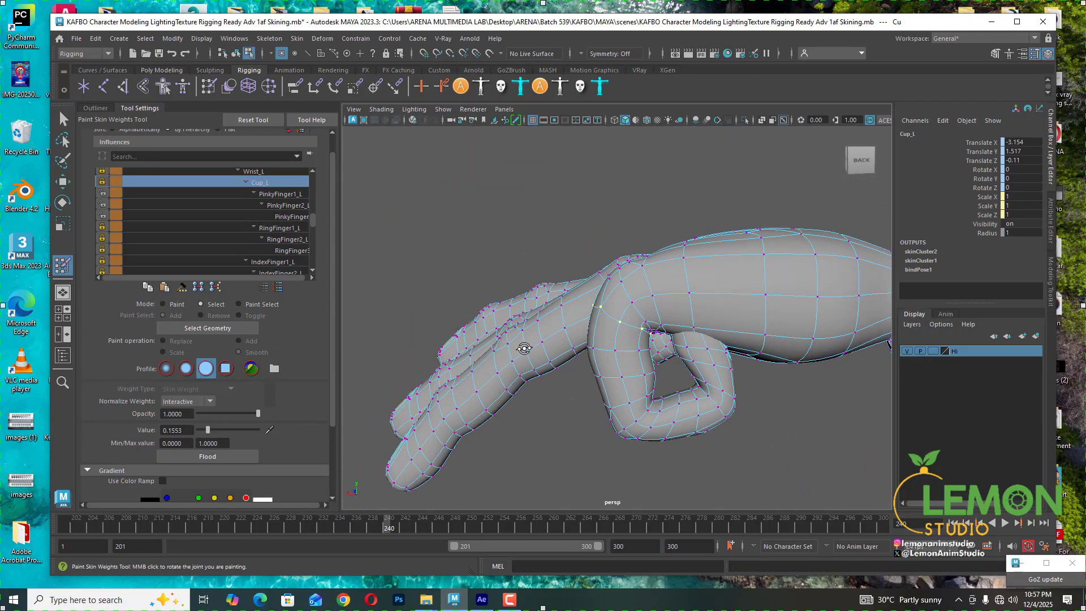
mouse_move(633, 353)
alt+mouse_down()
mouse_move(705, 359)
mouse_move(628, 363)
alt+mouse_up()
click(577, 360)
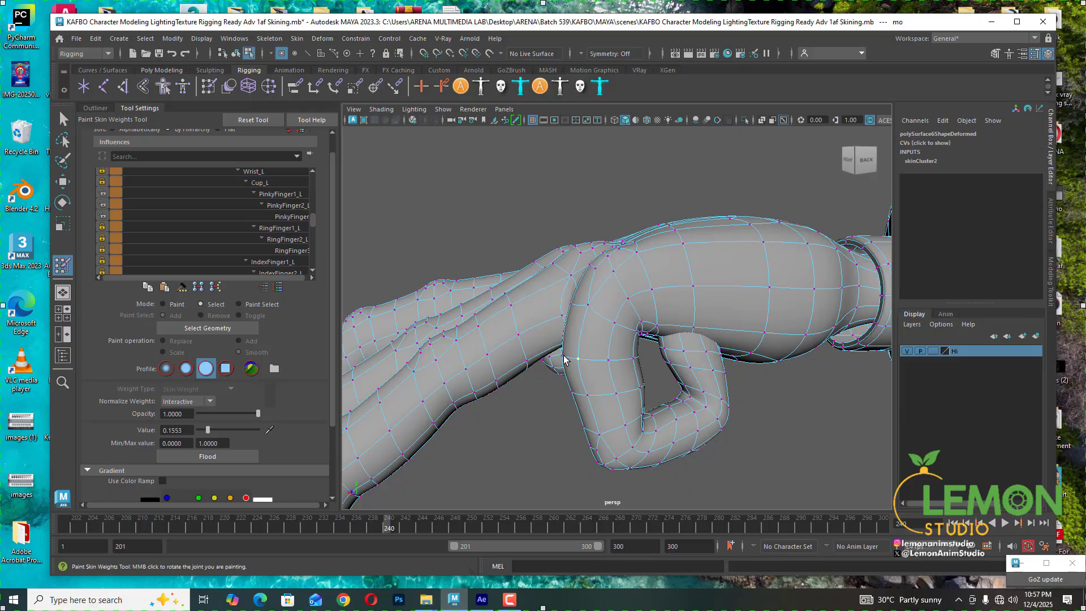
click(266, 183)
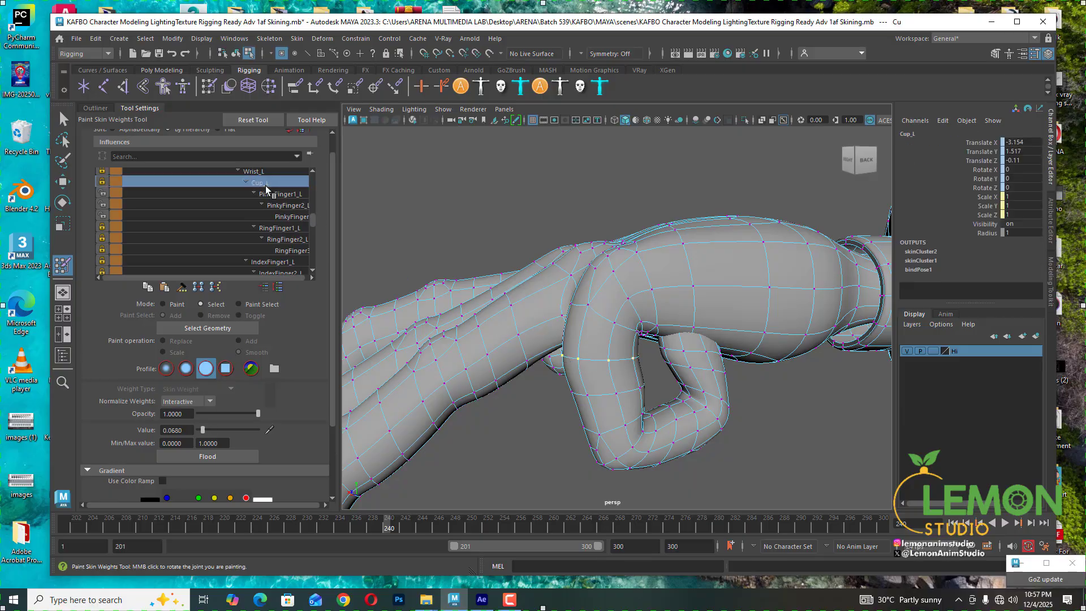
key(Return)
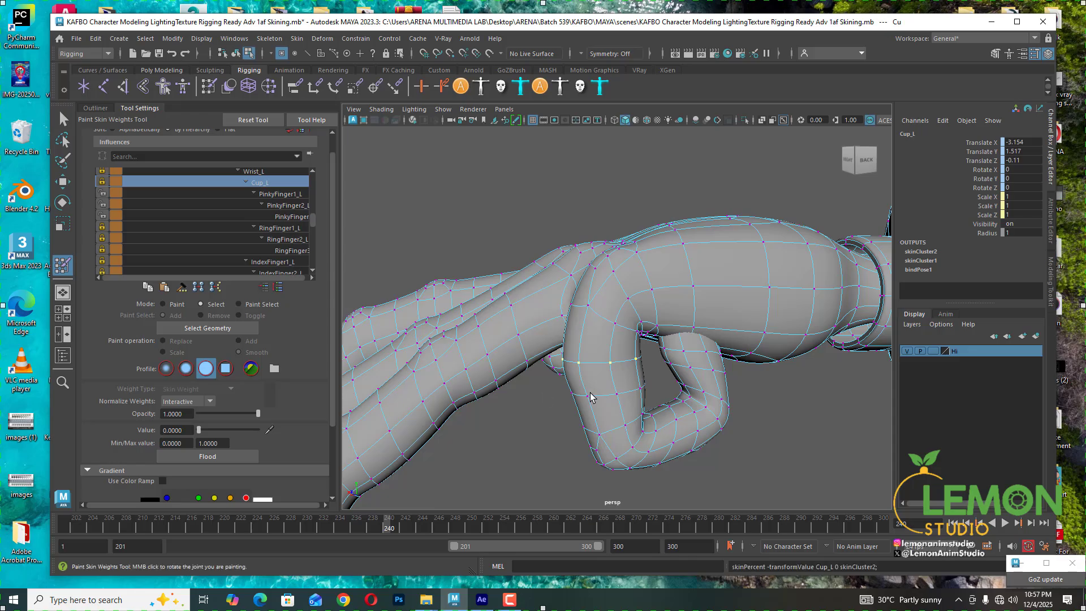
- Select the neighbouring vertex under the pinky and set its Cup_L weight to 0
click(586, 397)
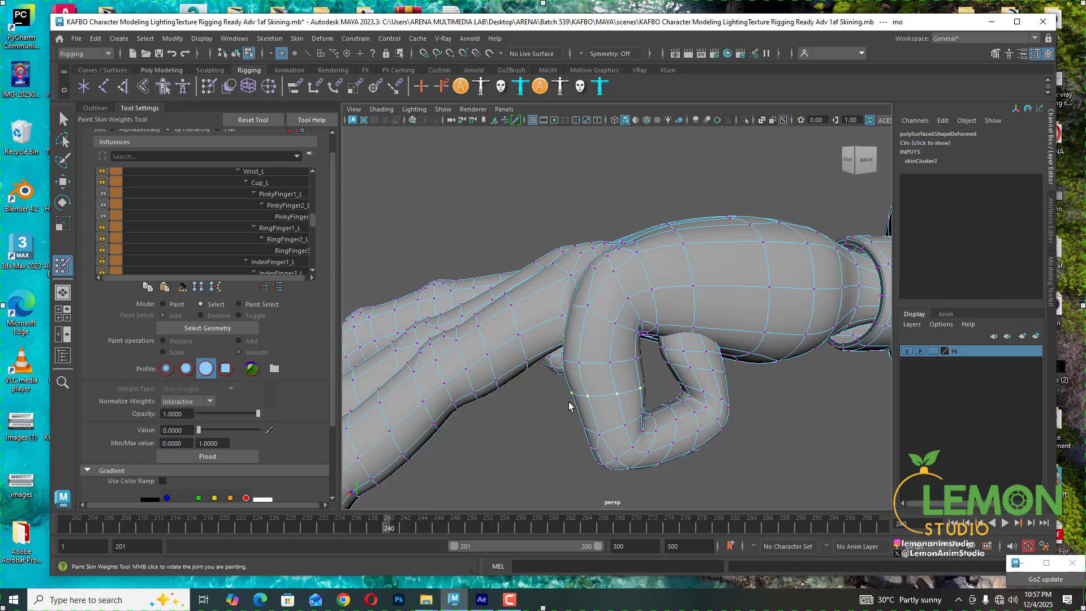
click(262, 183)
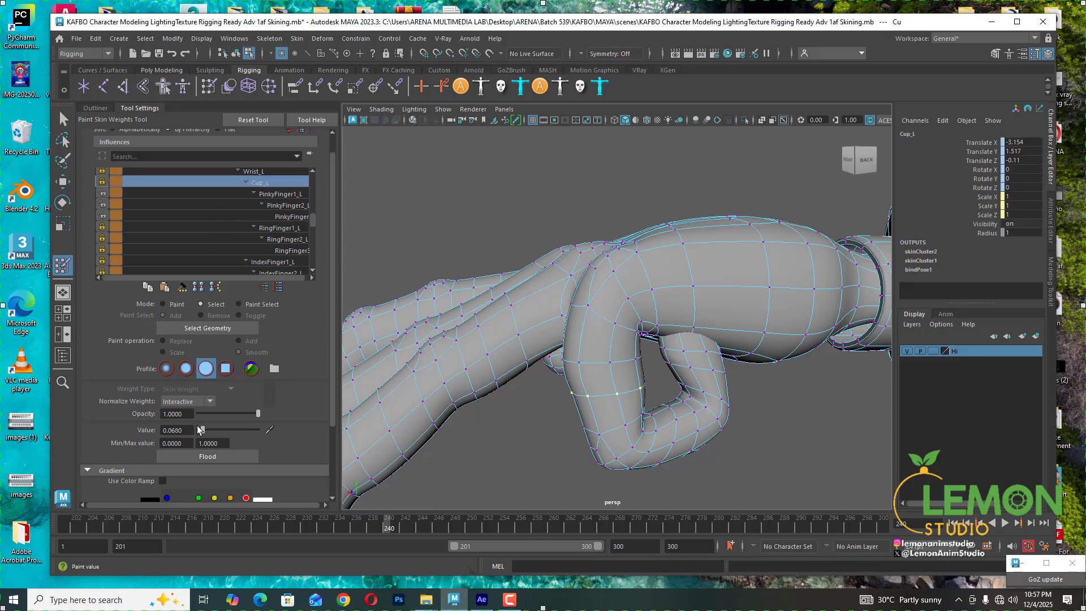
drag(203, 430, 184, 430)
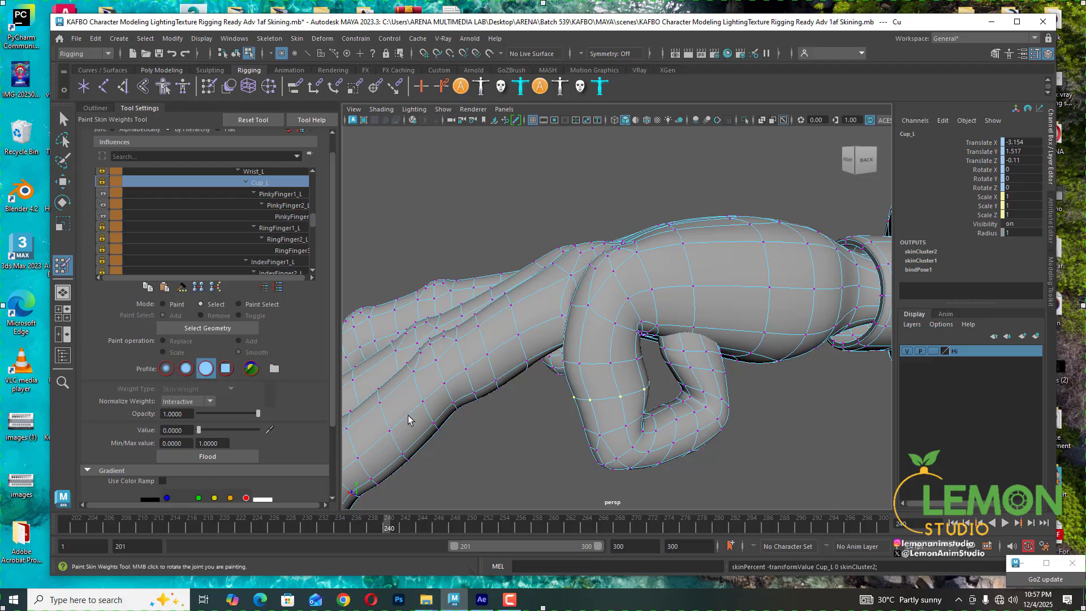
- Select a vertex on the pinky's inner bend and set its PinkyFinger1_L weight to 1
alt+drag(698, 381, 648, 361)
click(634, 369)
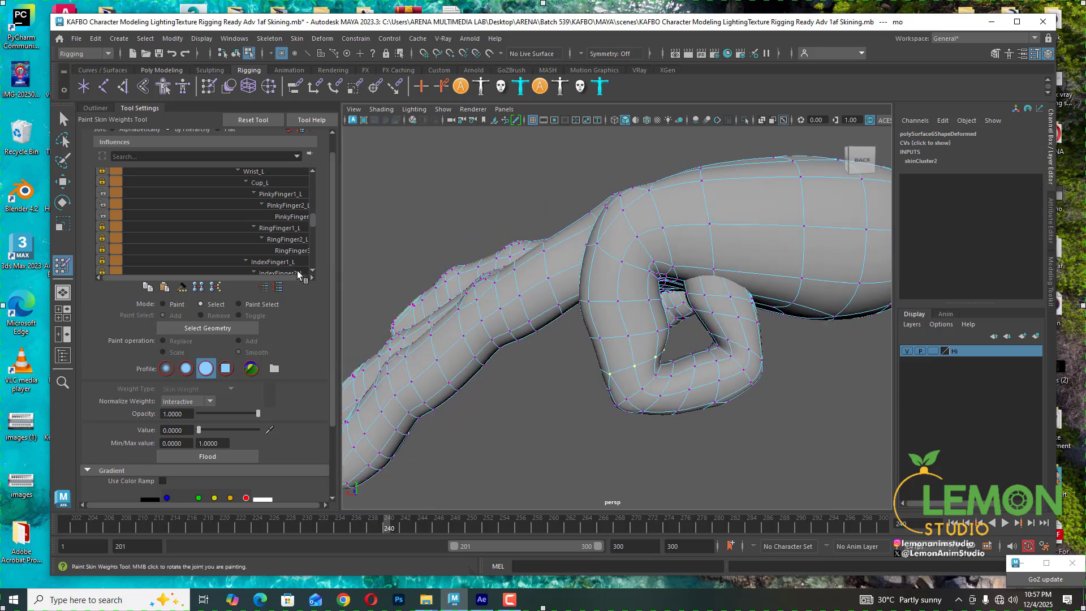
click(280, 194)
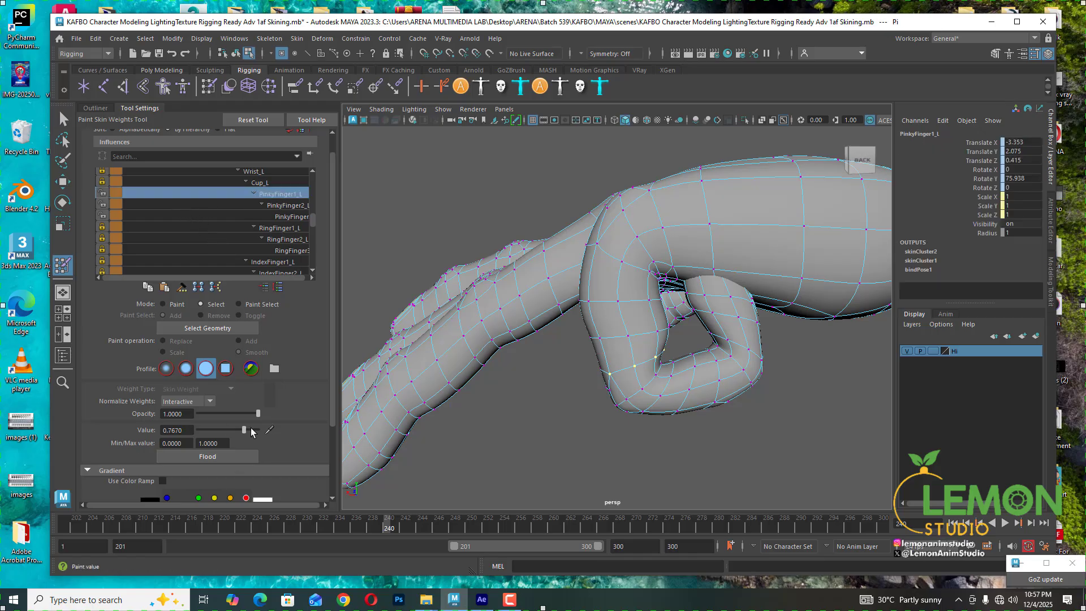
drag(199, 430, 282, 422)
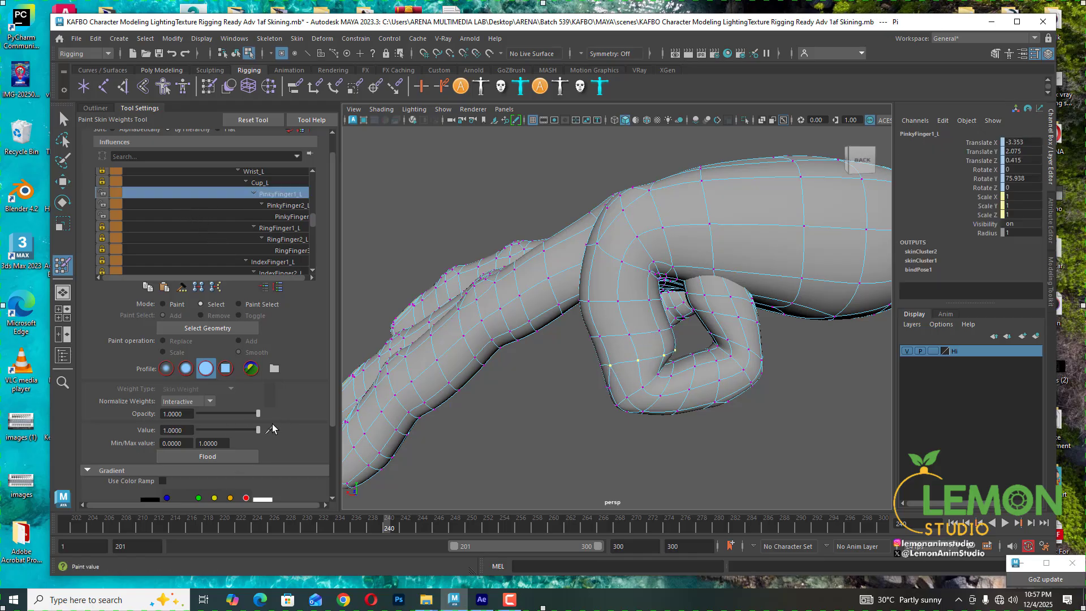
- Select a vertex under the pinky's middle joint and lock the PinkyFinger3_L influence weights
alt+drag(590, 318, 532, 179)
alt+drag(573, 279, 648, 349)
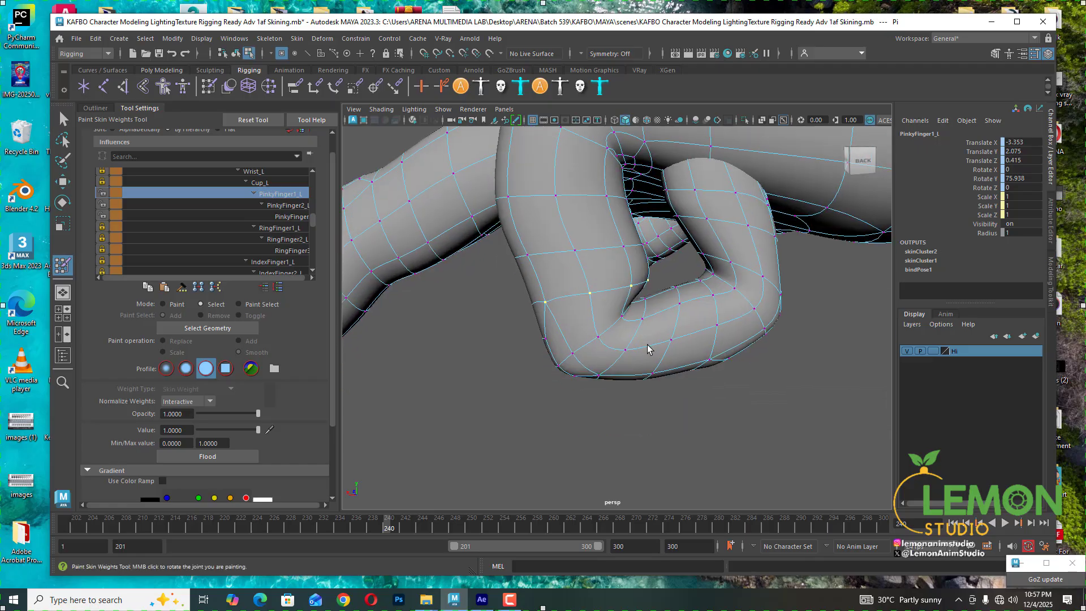
alt+drag(580, 354, 566, 370)
click(562, 367)
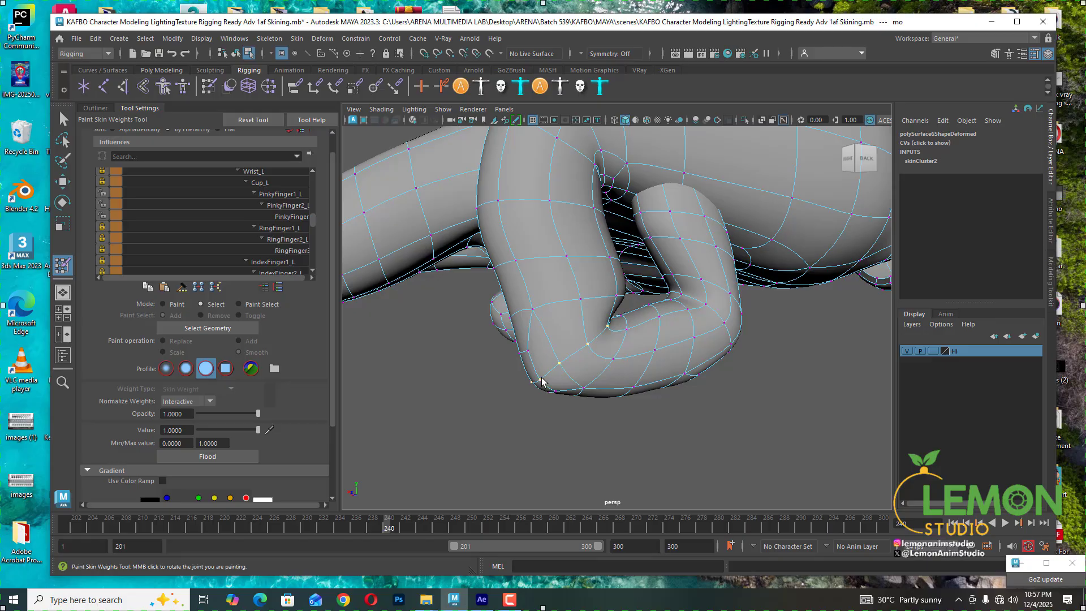
click(103, 214)
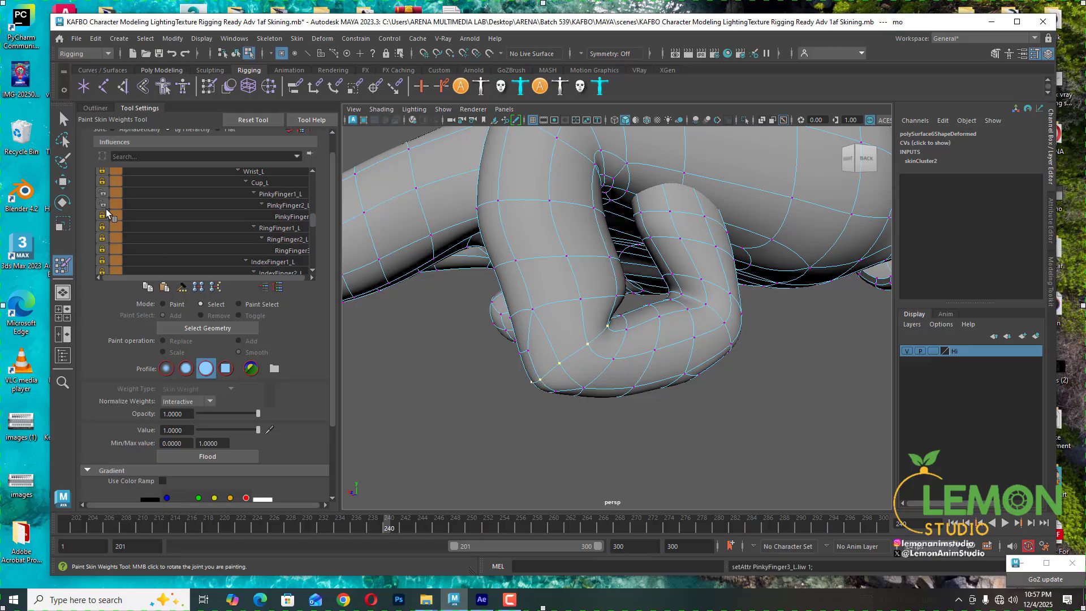
- Set the vertex's PinkyFinger3_L weight to 0 and its PinkyFinger2_L weight to about 0.55
click(277, 195)
click(281, 206)
click(285, 218)
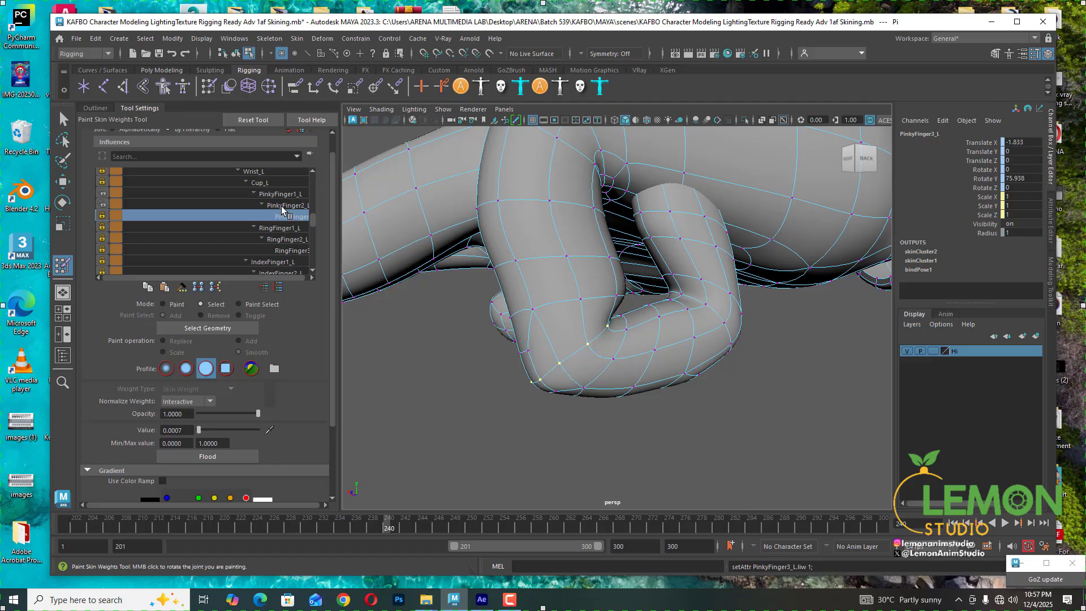
click(199, 430)
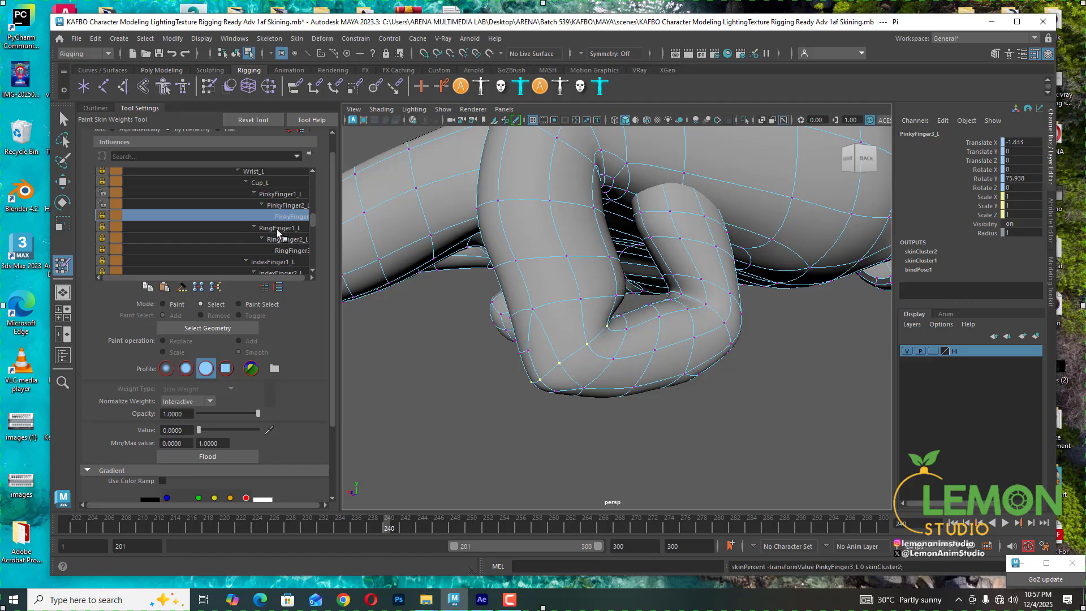
click(286, 205)
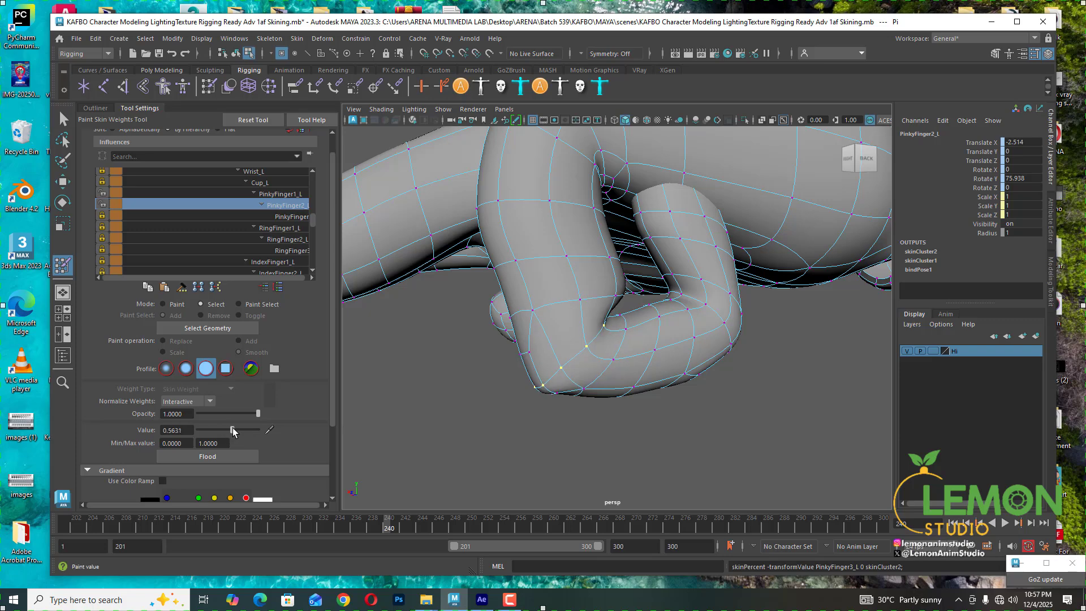
drag(233, 428, 230, 428)
- Switch to paint mode and orbit to inspect the PinkyFinger2_L weight distribution on the pinky
alt+drag(657, 393, 565, 367)
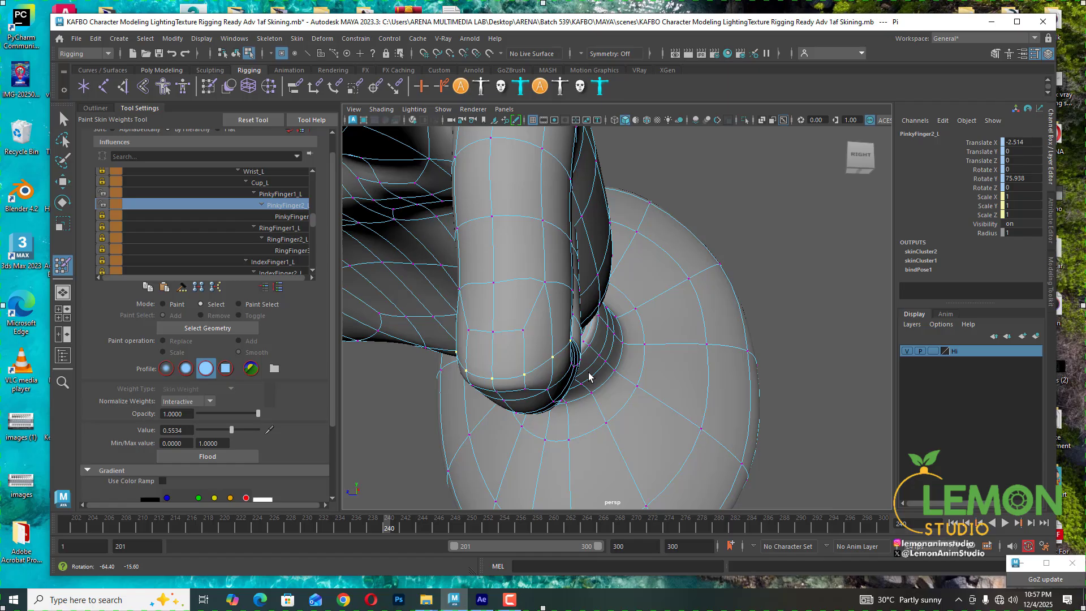
click(163, 304)
click(215, 453)
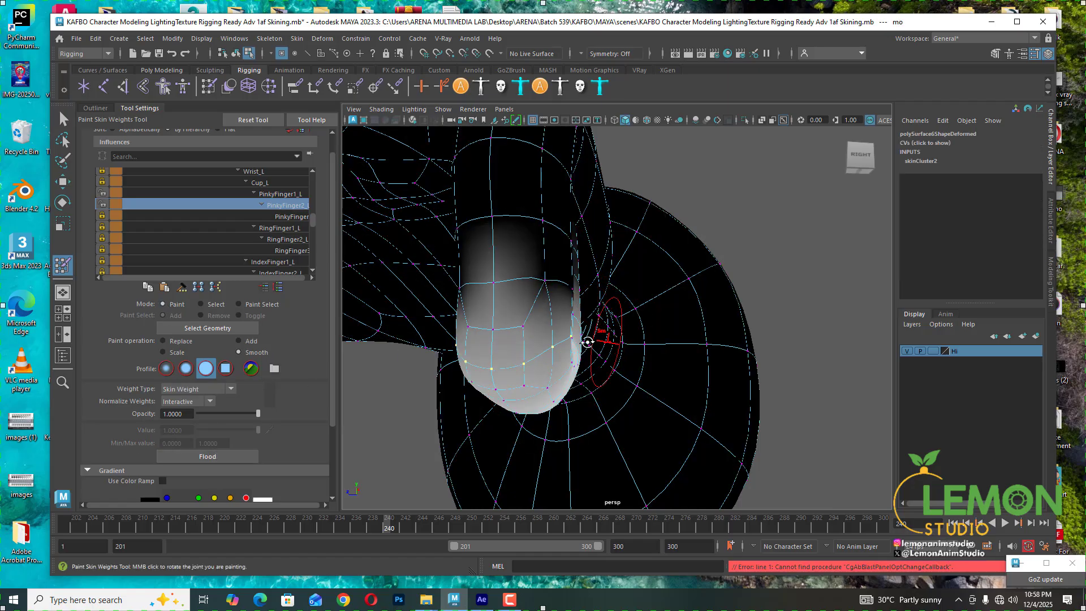
alt+drag(588, 343, 524, 359)
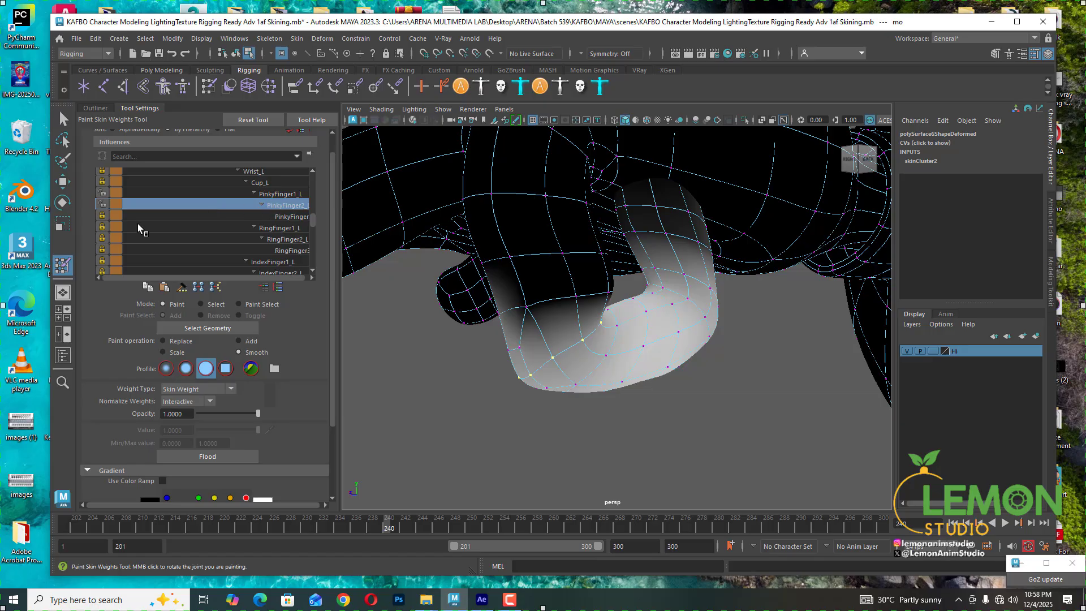
- Select a vertex on the pinky's bend and inspect its PinkyFinger2_L weight, switching to paint mode and orbiting around it
click(200, 304)
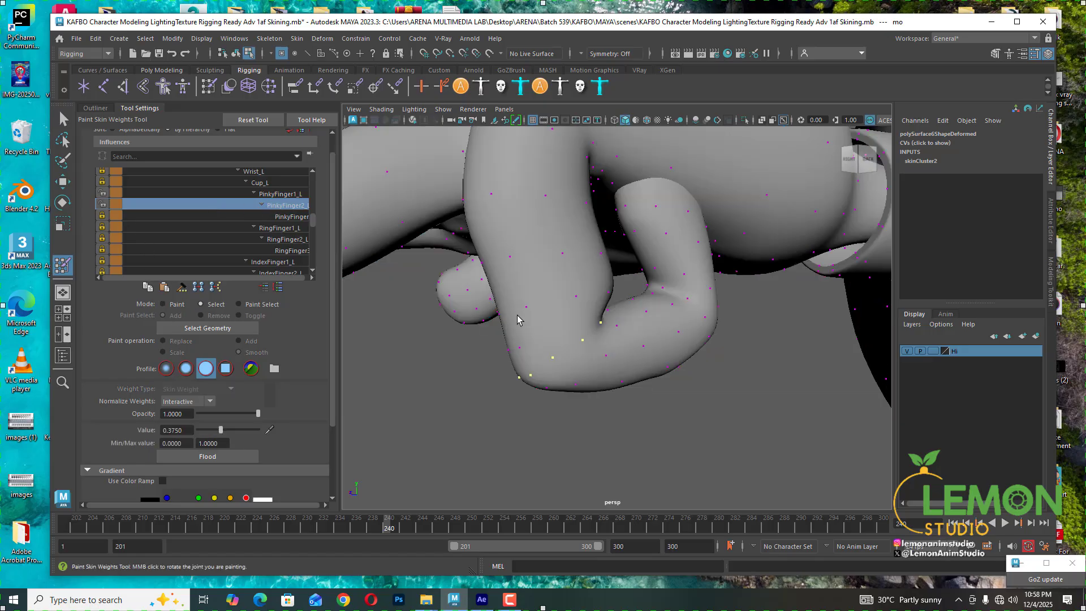
click(521, 345)
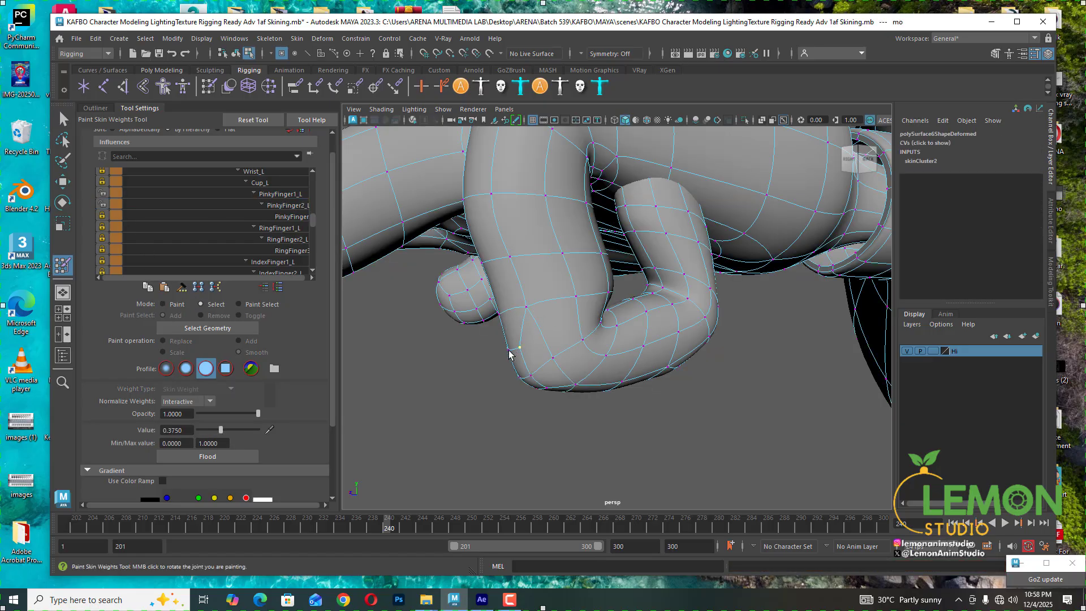
click(278, 207)
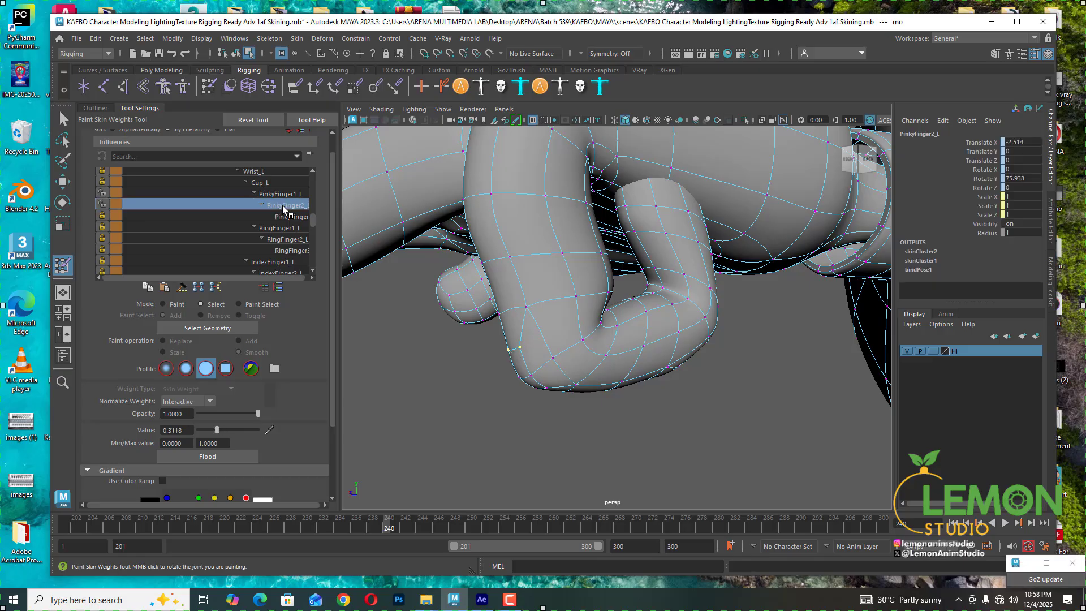
click(165, 304)
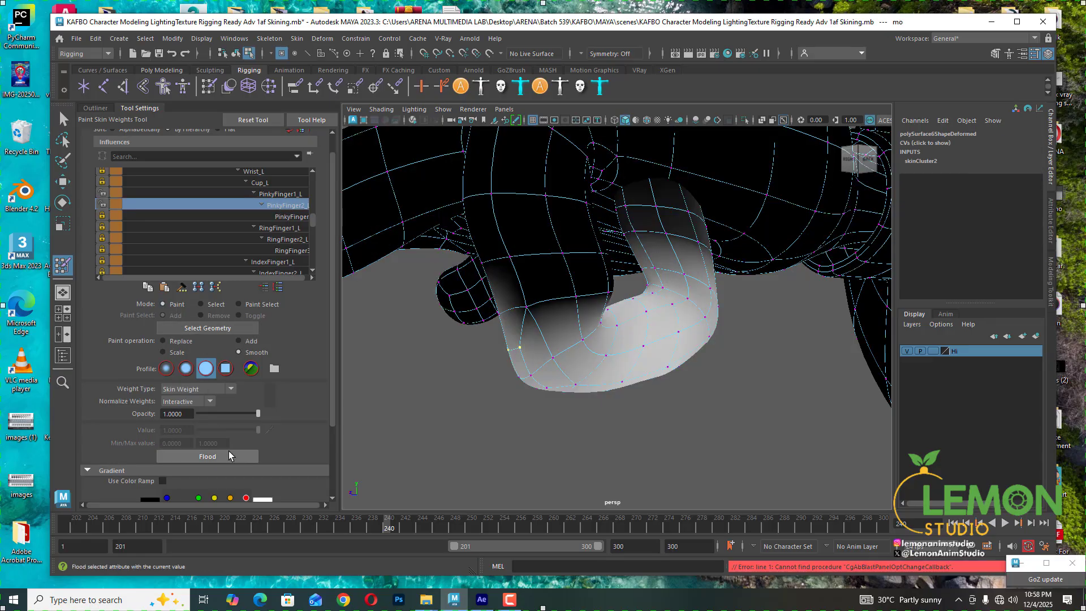
click(230, 456)
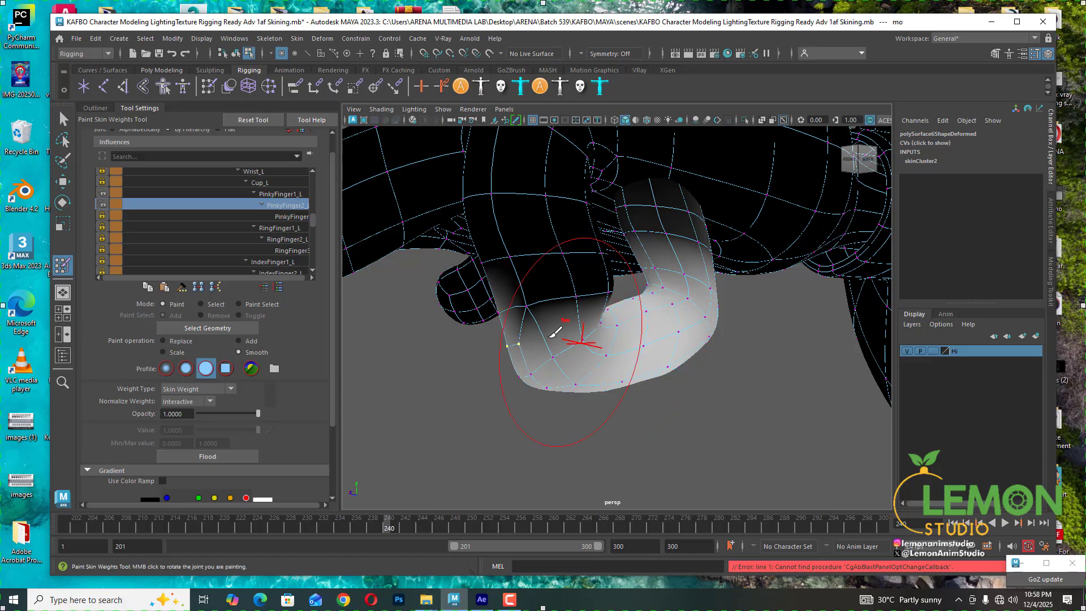
mouse_move(546, 346)
alt+mouse_down()
mouse_move(581, 338)
mouse_move(565, 339)
alt+mouse_up()
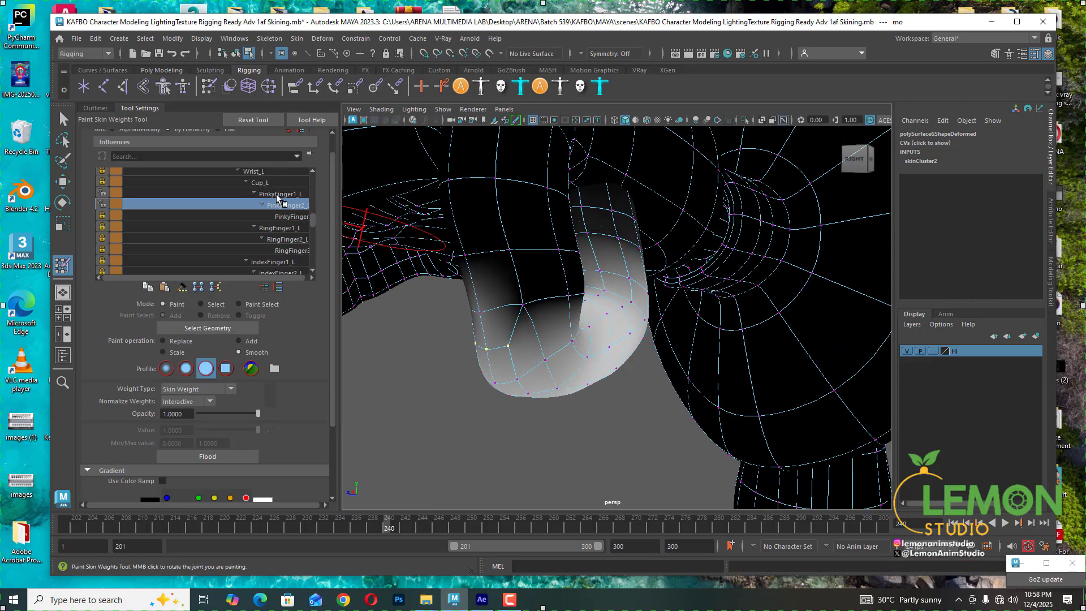
- Select a vertex on the pinky's outer side and set its PinkyFinger2_L weight to 0
click(201, 304)
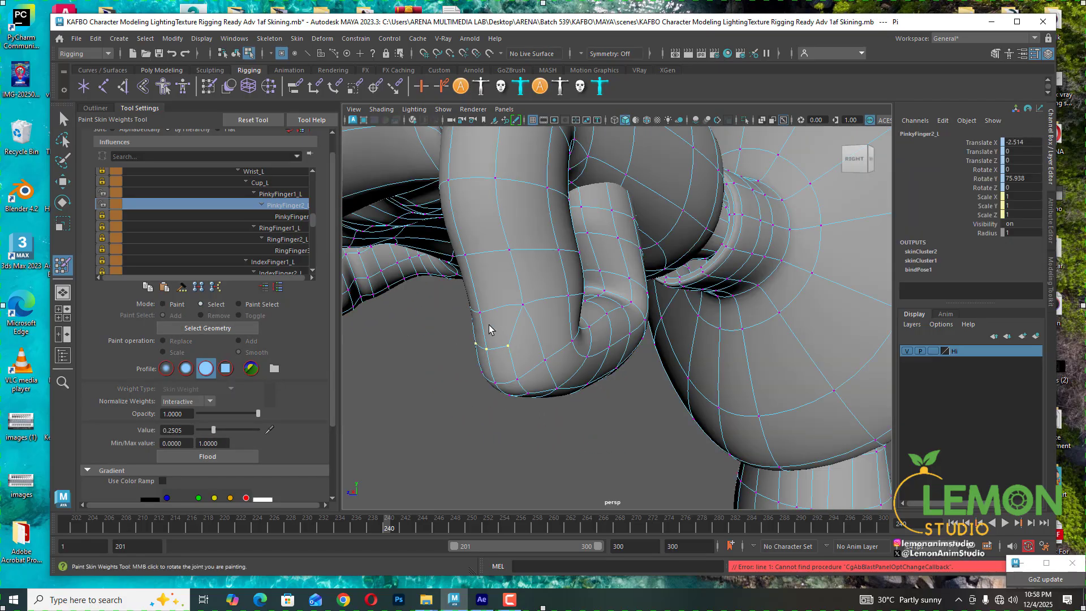
click(480, 313)
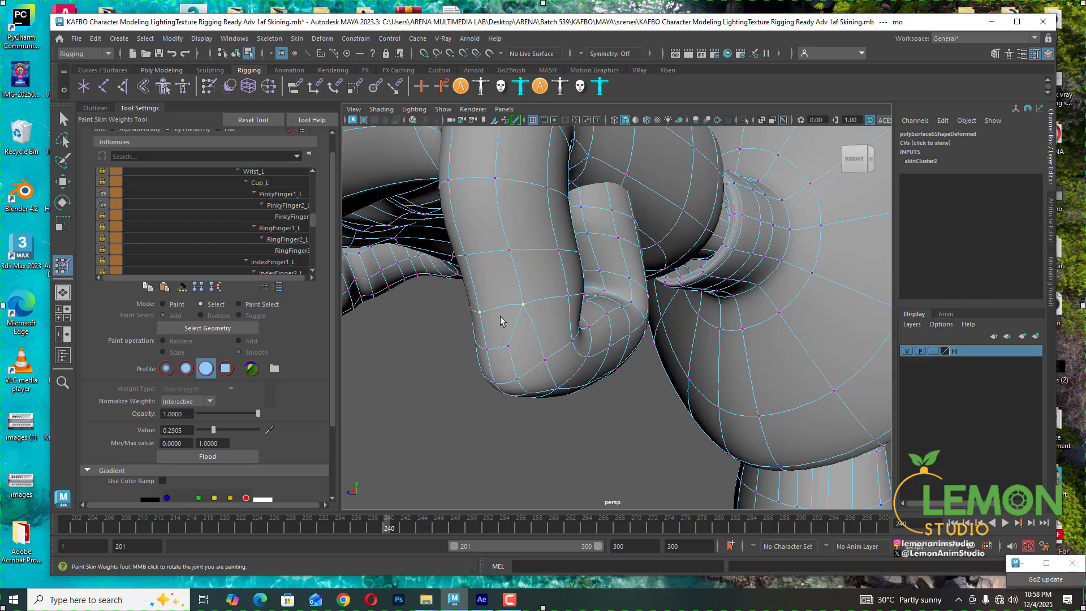
click(297, 205)
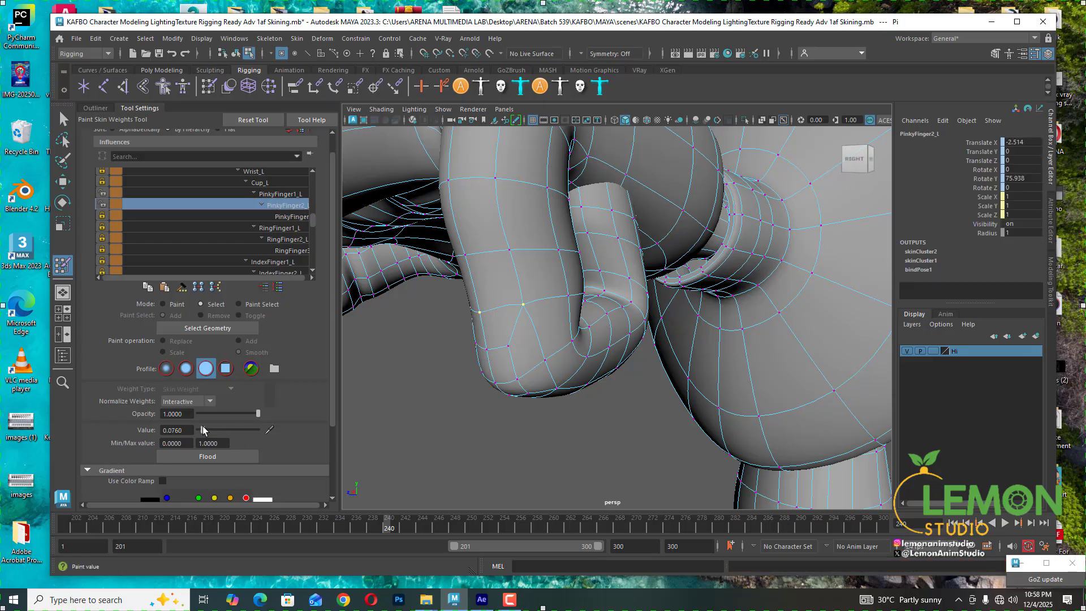
drag(204, 430, 199, 430)
- Select the row of vertices along the pinky's underside bend and set their PinkyFinger2_L weight to 1
mouse_move(509, 289)
alt+mouse_down()
mouse_move(531, 282)
mouse_move(502, 283)
alt+mouse_up()
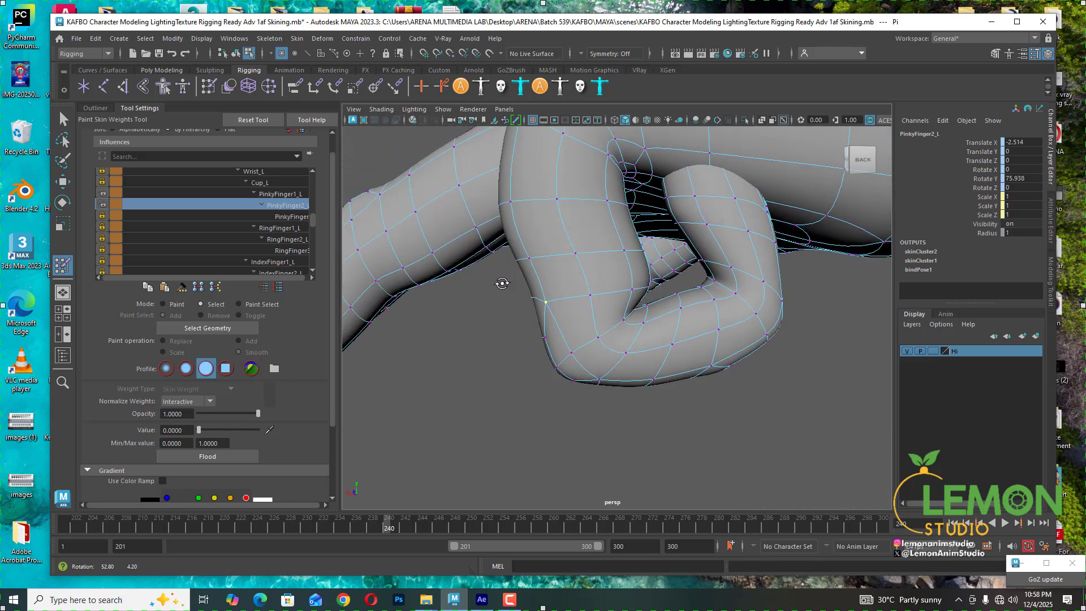
click(626, 355)
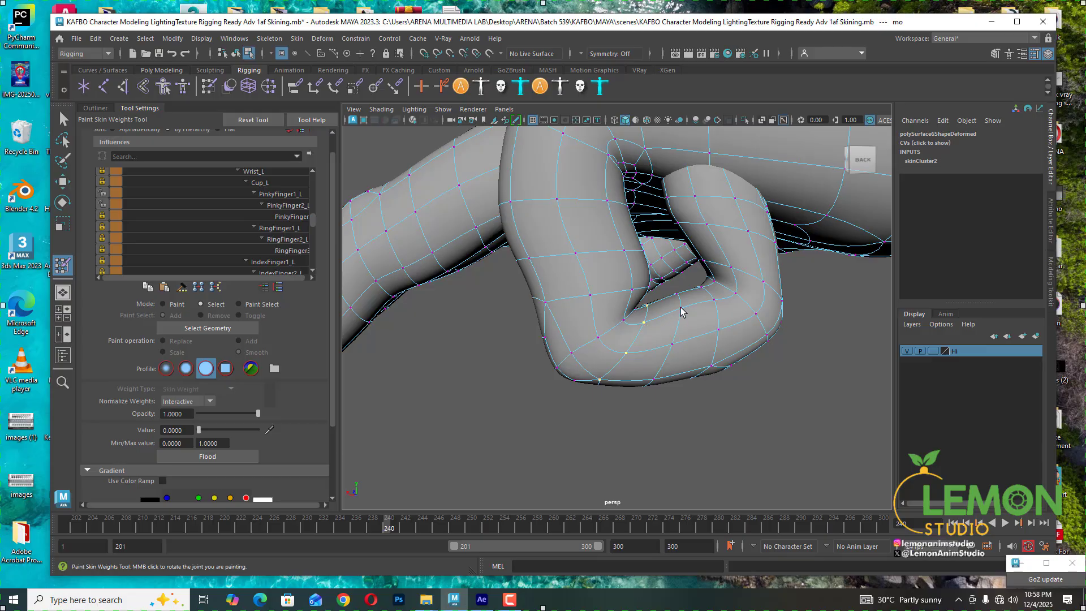
shift+click(718, 331)
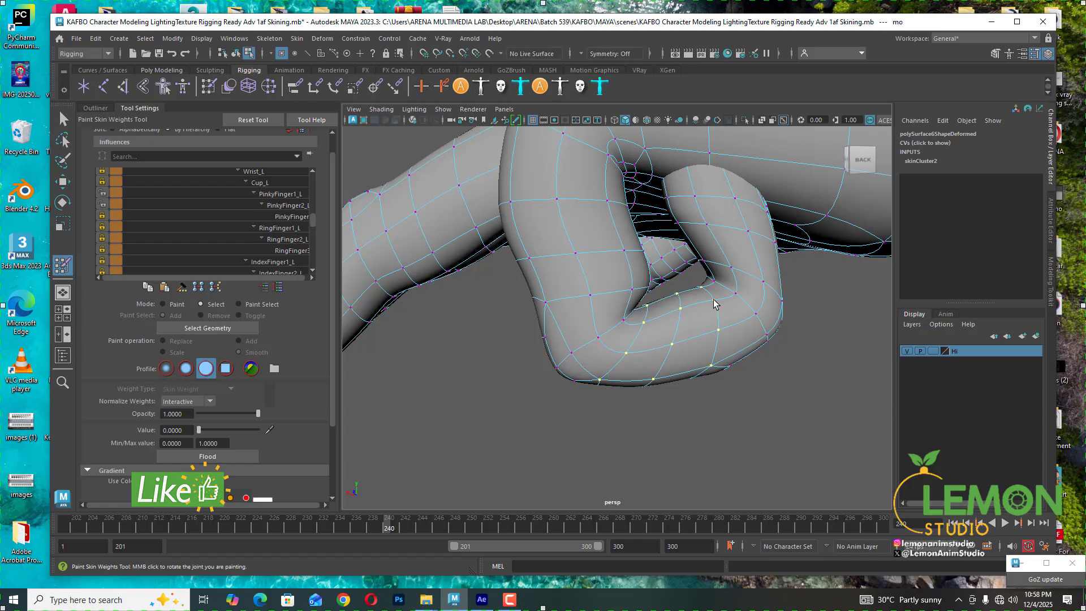
shift+click(714, 300)
click(286, 240)
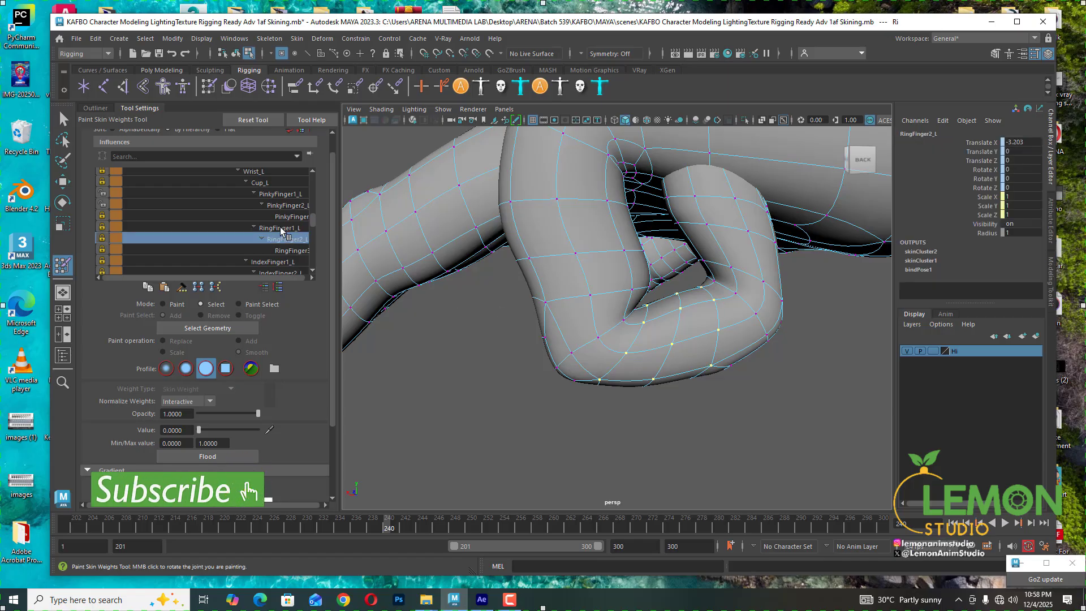
click(287, 218)
click(288, 206)
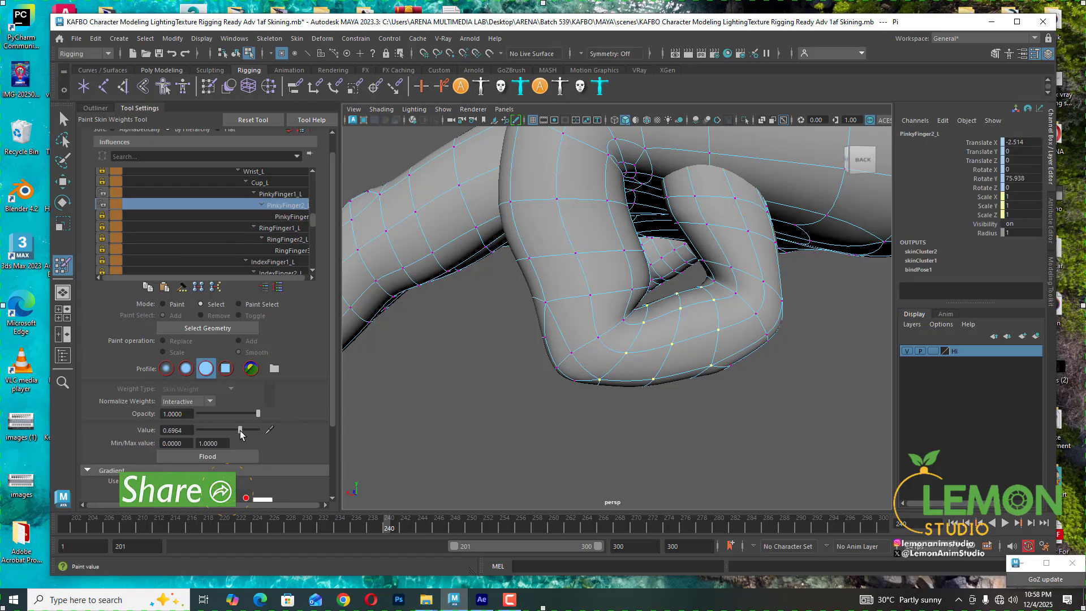
drag(240, 430, 275, 432)
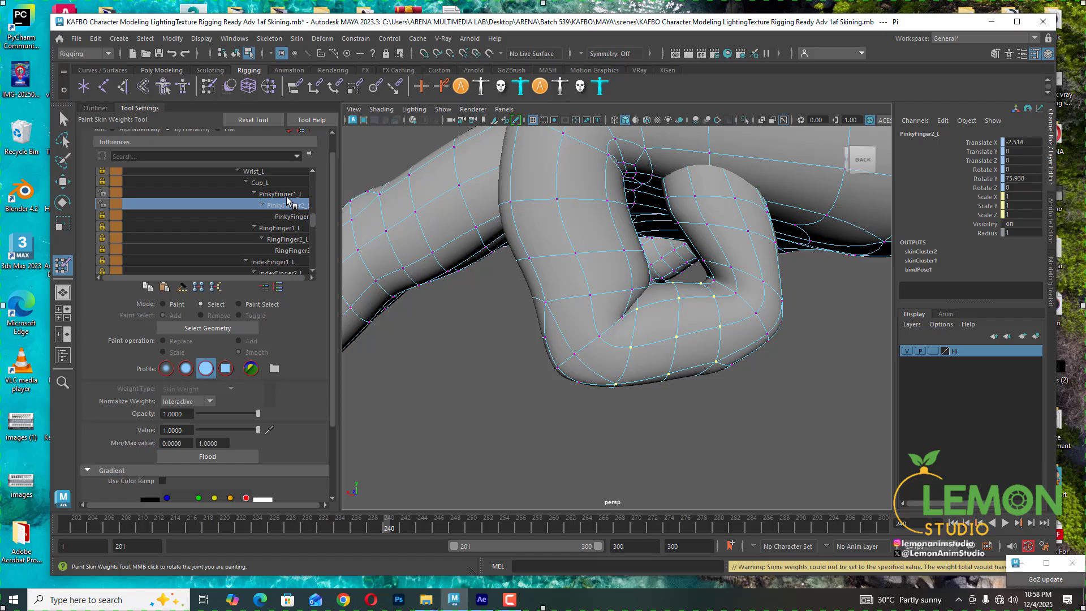
- Select a vertex on top of the pinky near the middle knuckle and set its PinkyFinger2_L weight to 1
alt+drag(621, 378, 587, 392)
alt+middle_drag(587, 393, 498, 293)
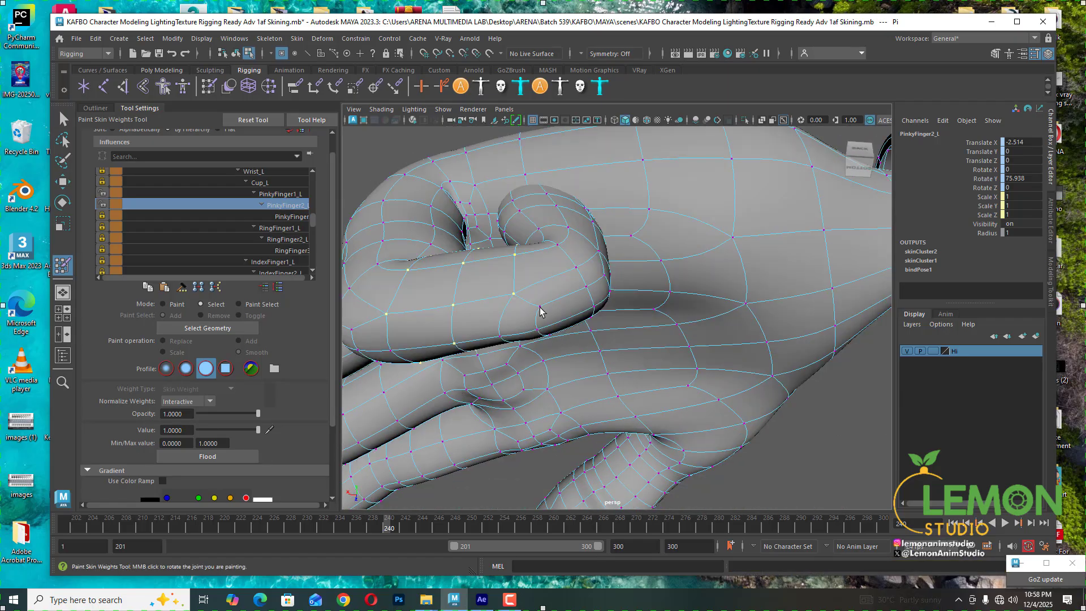
click(540, 306)
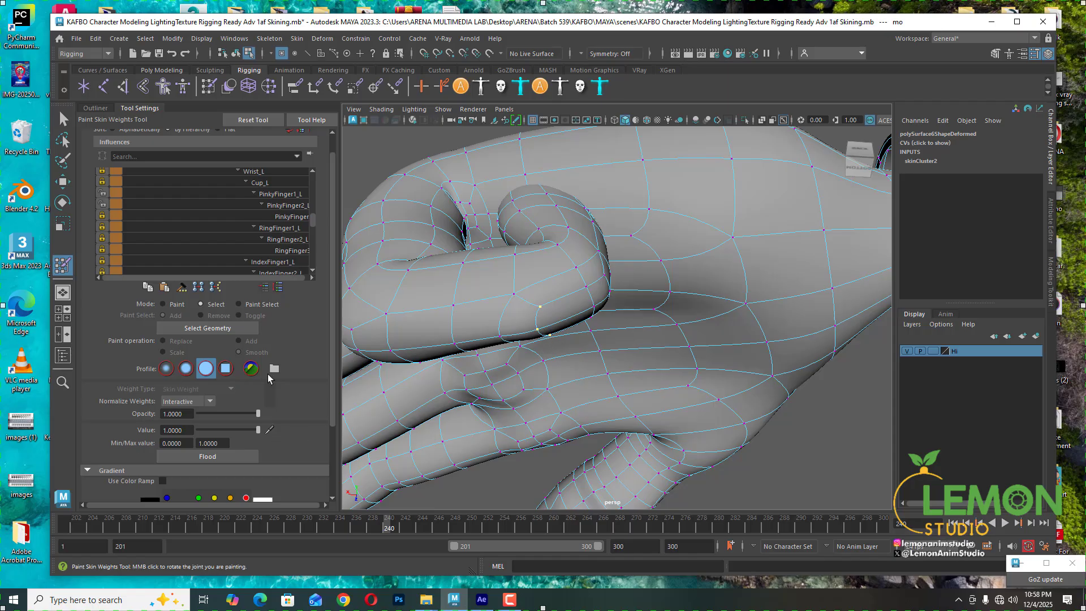
click(283, 214)
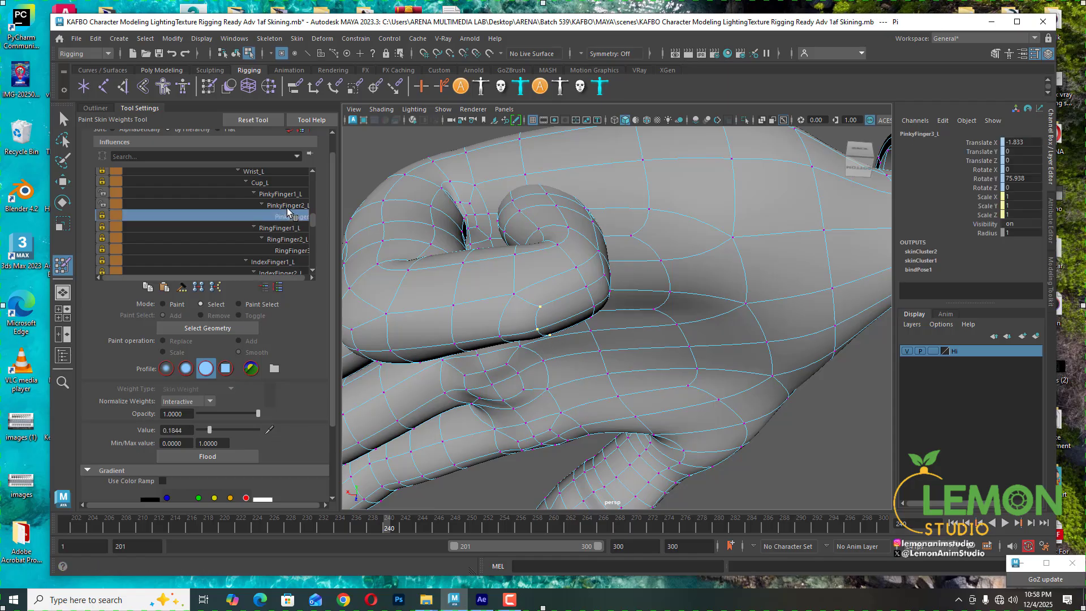
click(283, 205)
mouse_move(258, 430)
mouse_down()
mouse_move(244, 430)
mouse_move(261, 430)
mouse_up()
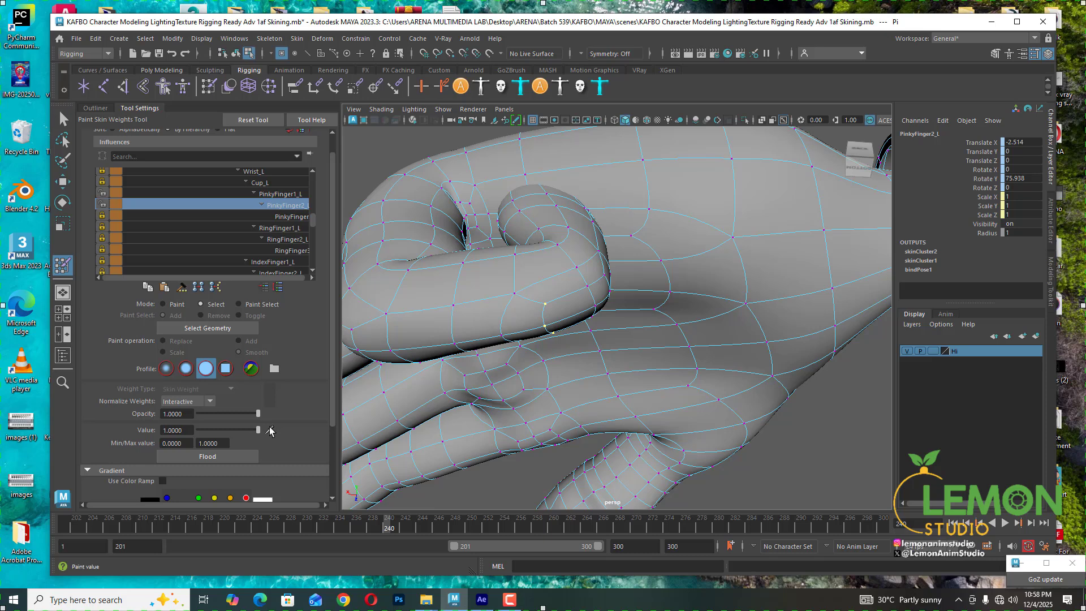
- Go to frame 239 and lasso-select the vertices of the pinky's tip
alt+drag(696, 288, 577, 293)
click(568, 291)
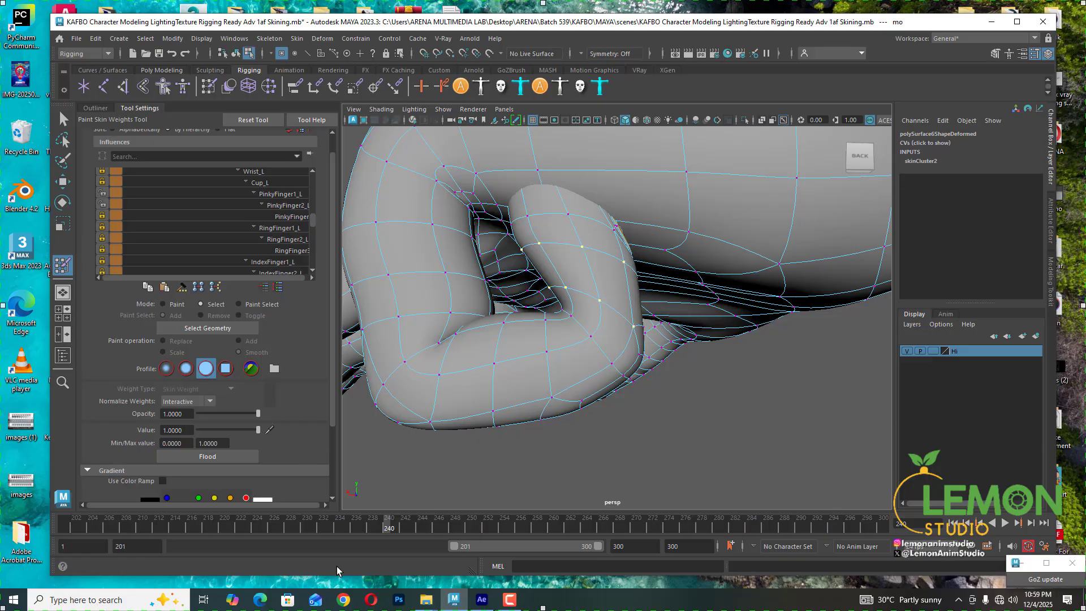
click(379, 528)
drag(379, 528, 380, 526)
alt+drag(578, 425, 577, 395)
scroll(572, 366, down, 4)
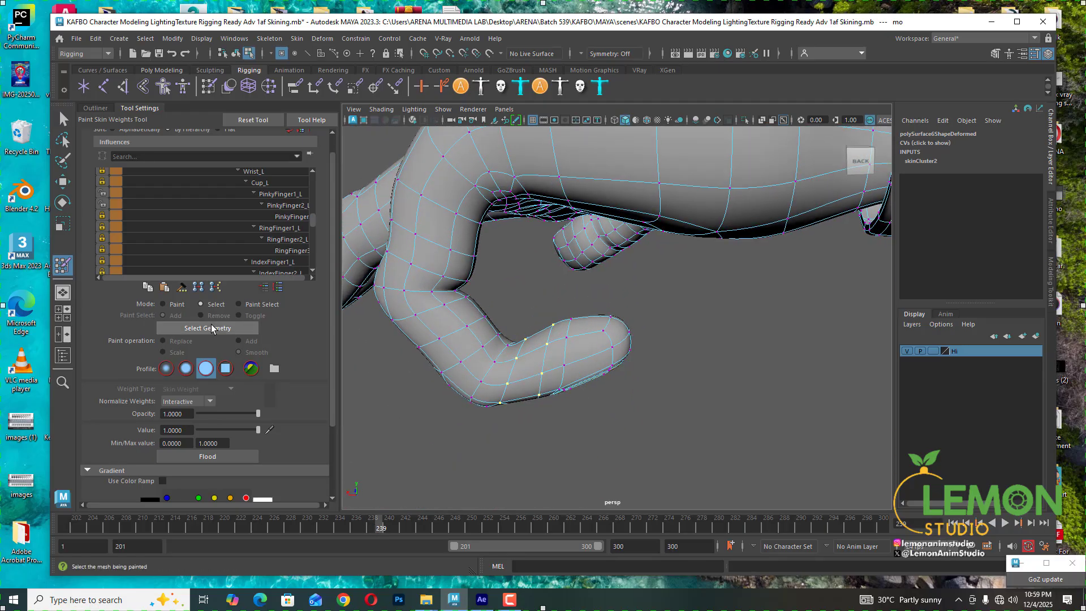
click(63, 118)
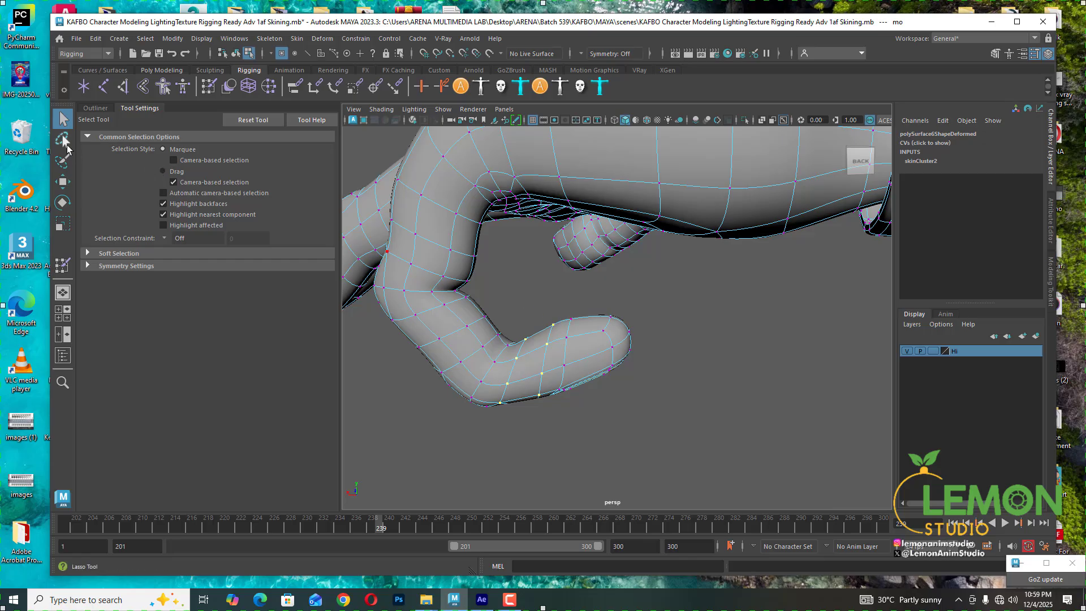
click(63, 139)
mouse_move(546, 403)
mouse_down()
mouse_move(573, 300)
mouse_move(656, 411)
mouse_move(588, 411)
mouse_move(575, 313)
mouse_up()
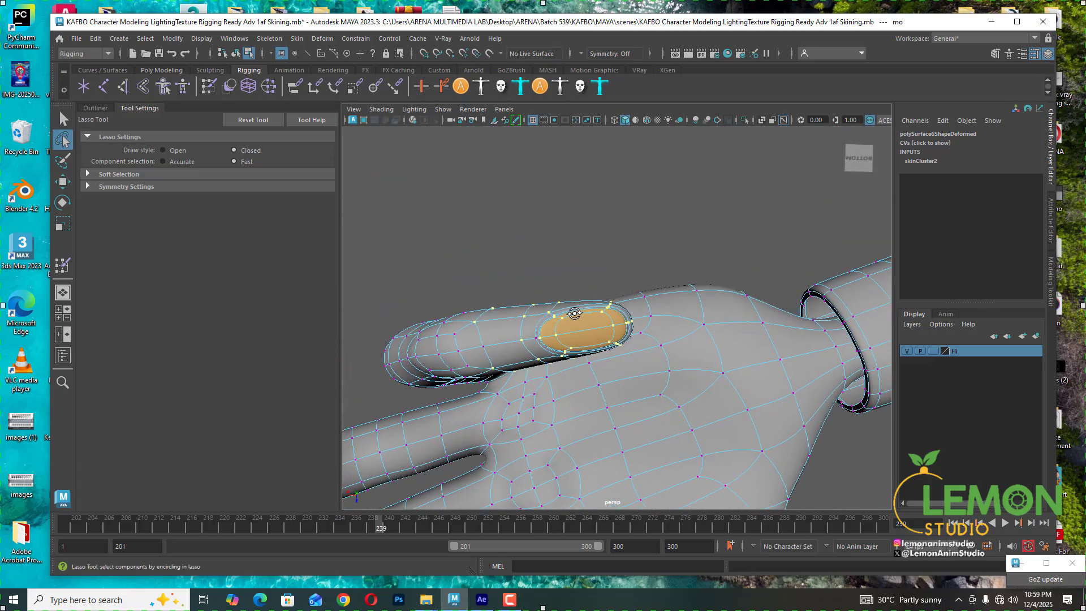
key(q)
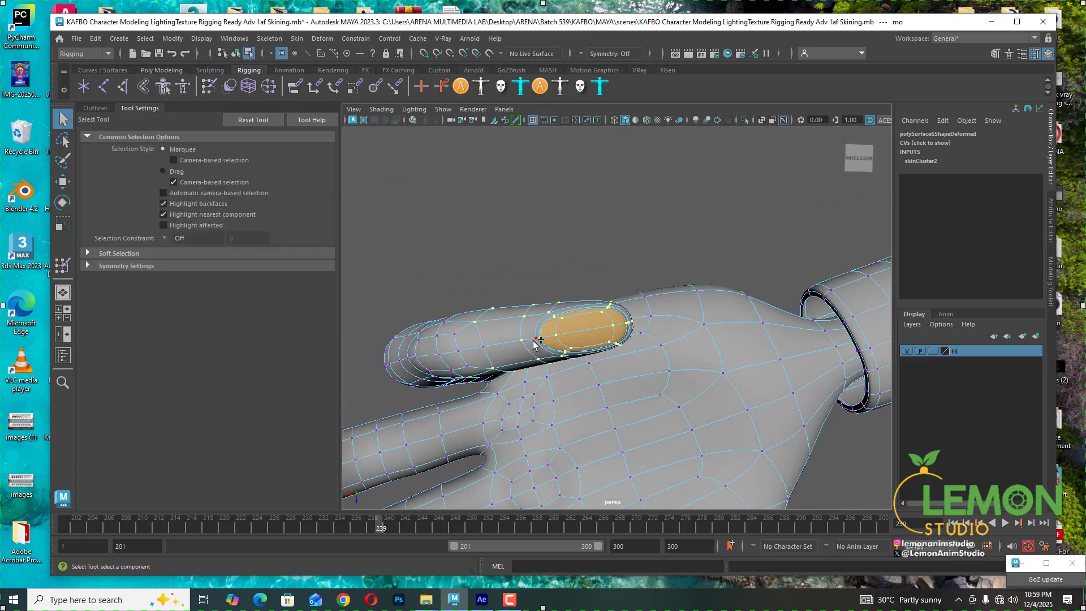
alt+drag(534, 344, 550, 472)
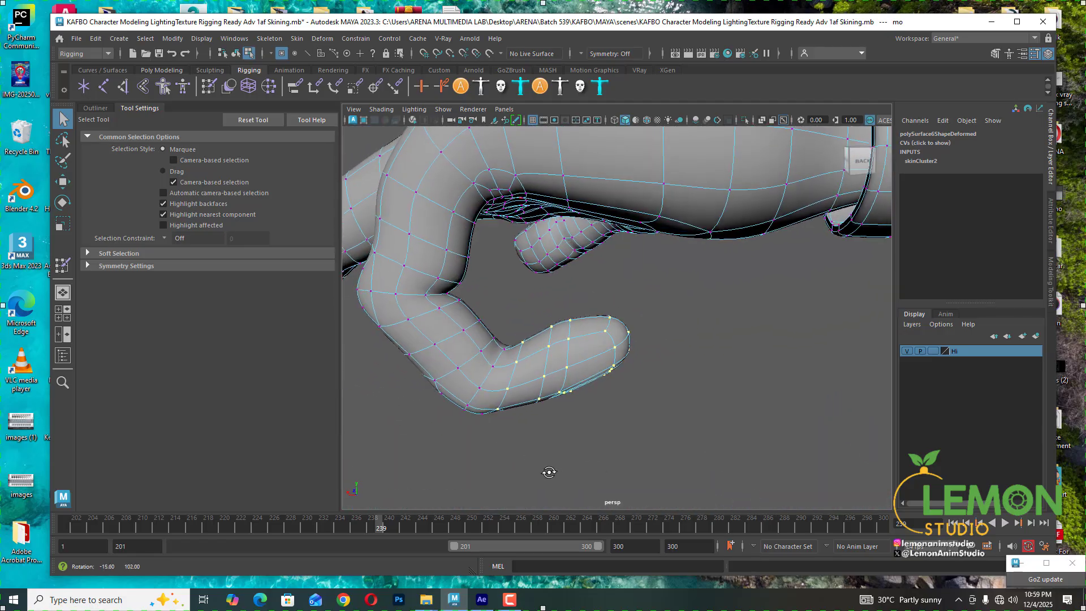
- Reopen Paint Skin Weights, unlock PinkyFinger3_L and set the selected tip vertices' PinkyFinger3_L weight to 1
click(63, 265)
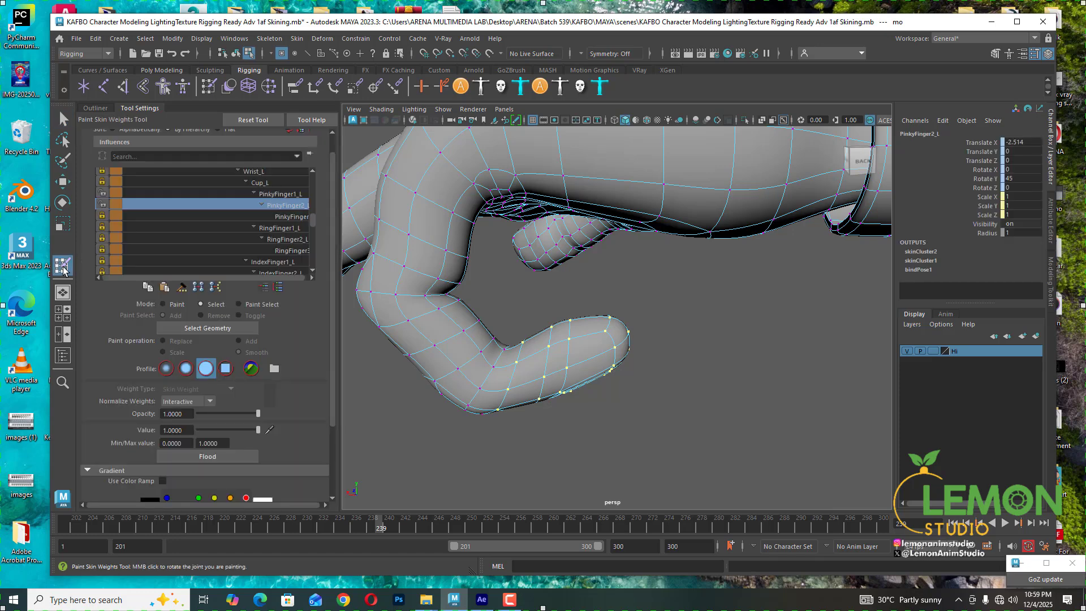
click(103, 215)
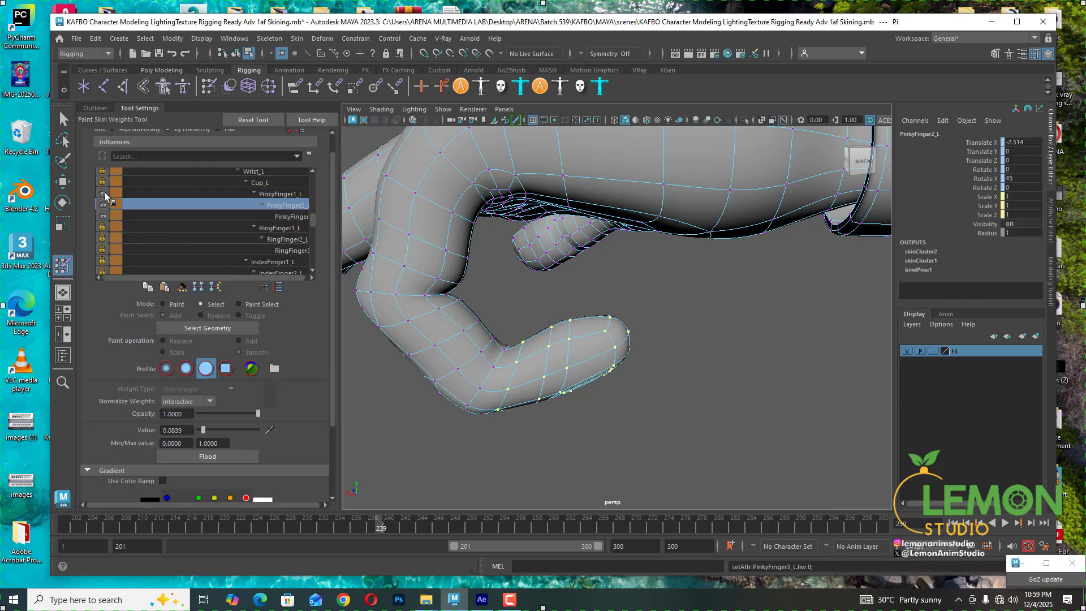
click(280, 219)
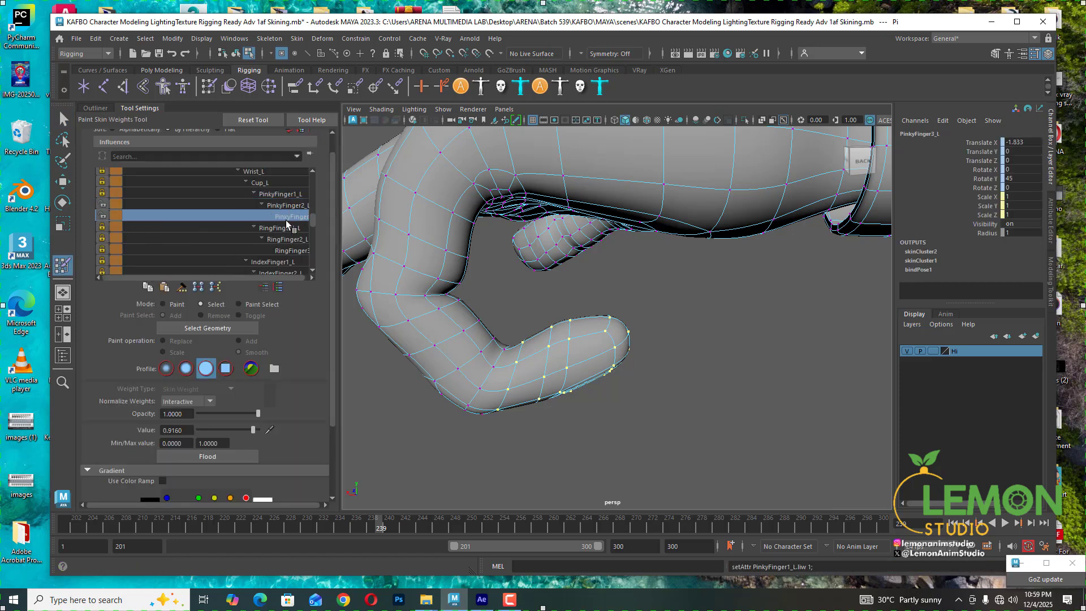
drag(253, 430, 338, 424)
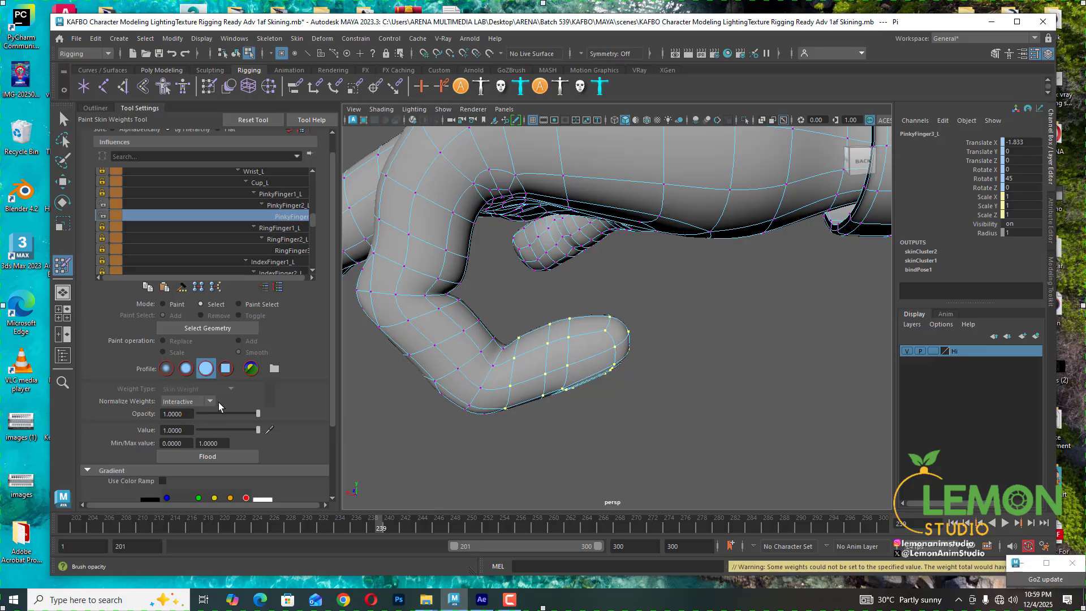
- Go to frame 240, select vertices under the pinky's last joint and set their PinkyFinger3_L weight to about 0.53
click(386, 526)
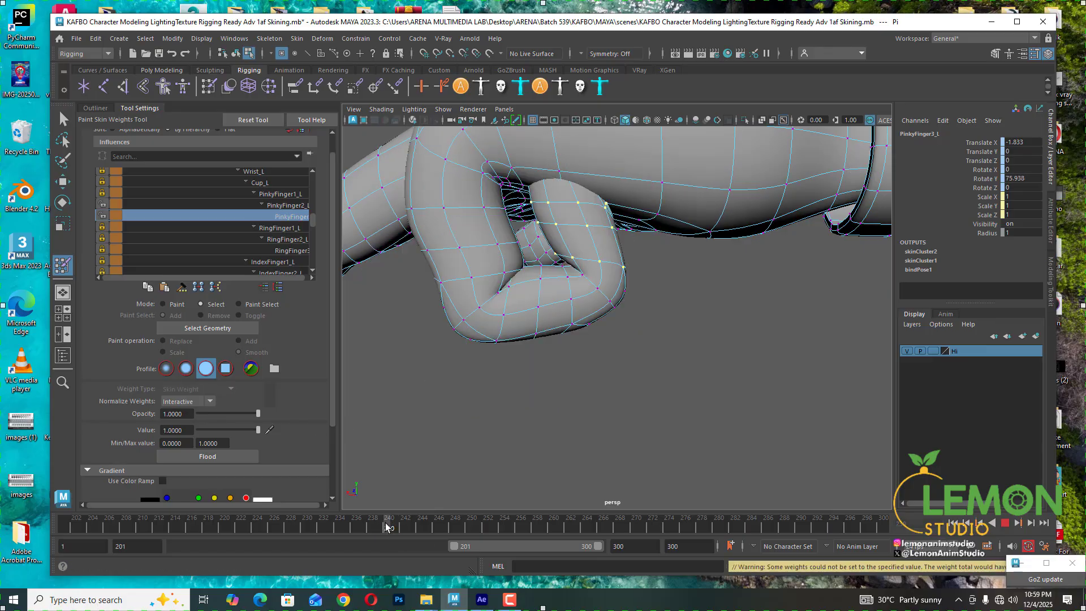
alt+drag(626, 346, 520, 355)
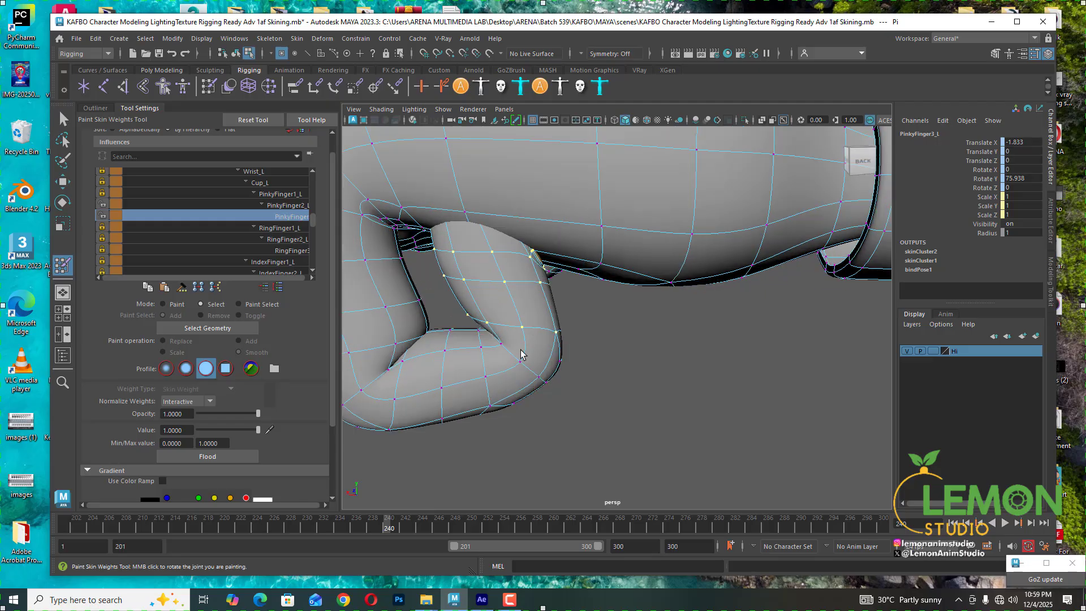
click(502, 344)
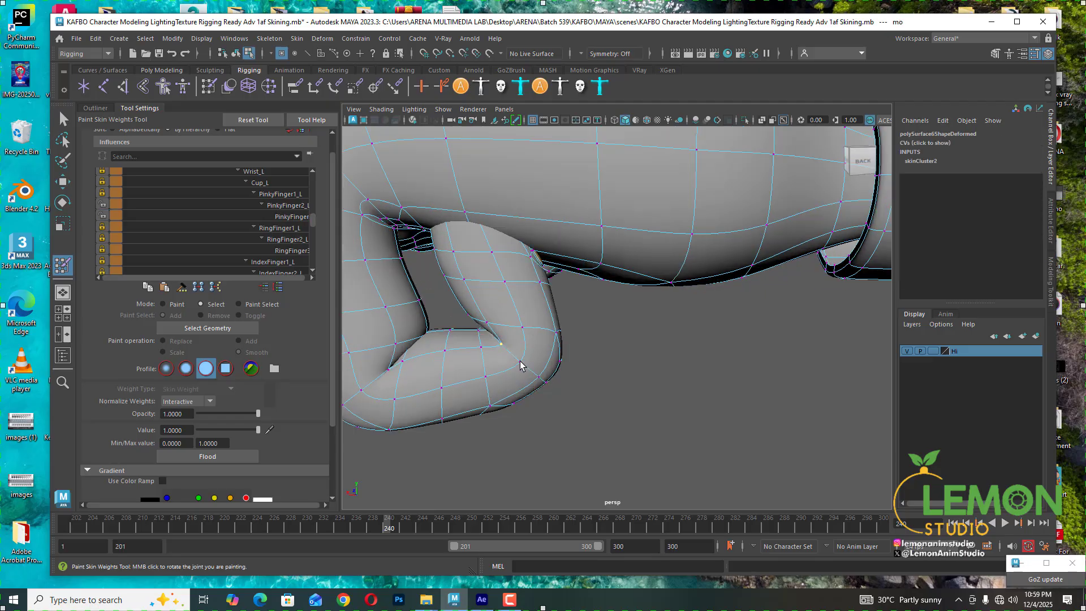
alt+drag(505, 358, 489, 342)
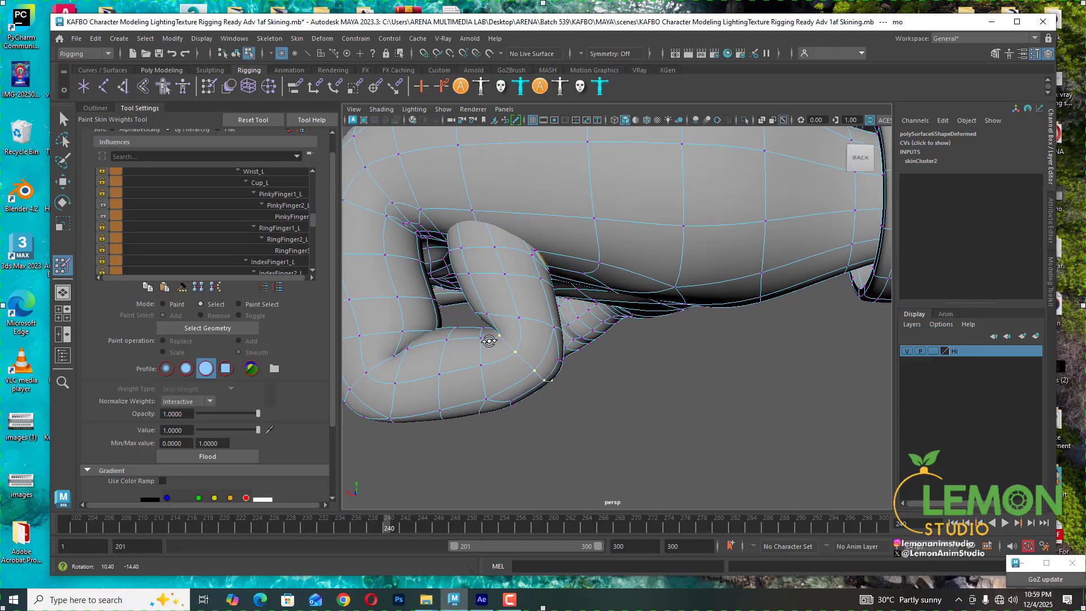
click(295, 216)
click(230, 431)
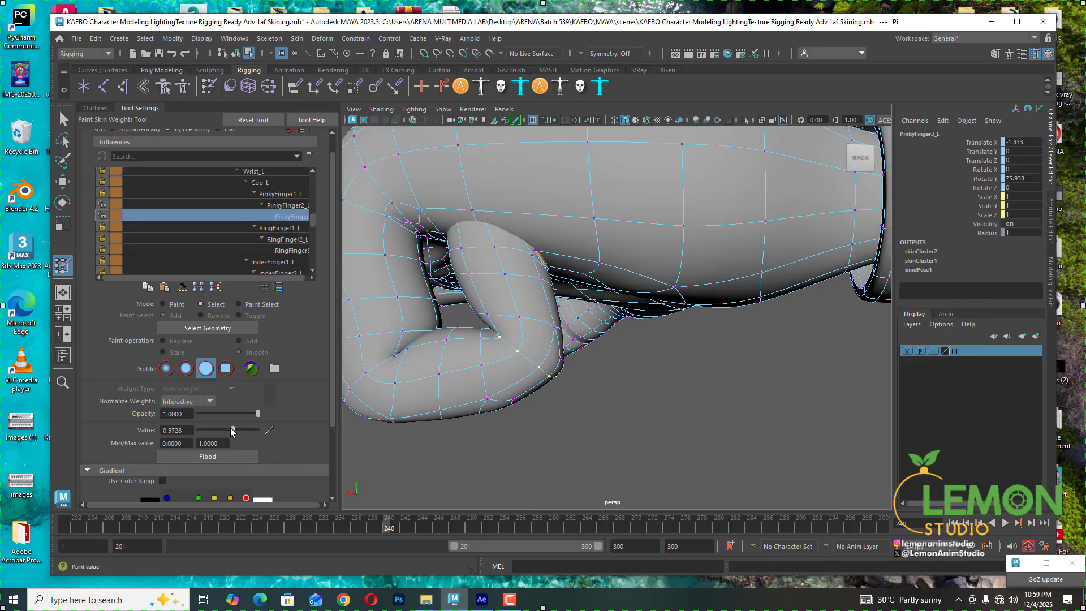
click(230, 431)
drag(230, 430, 230, 430)
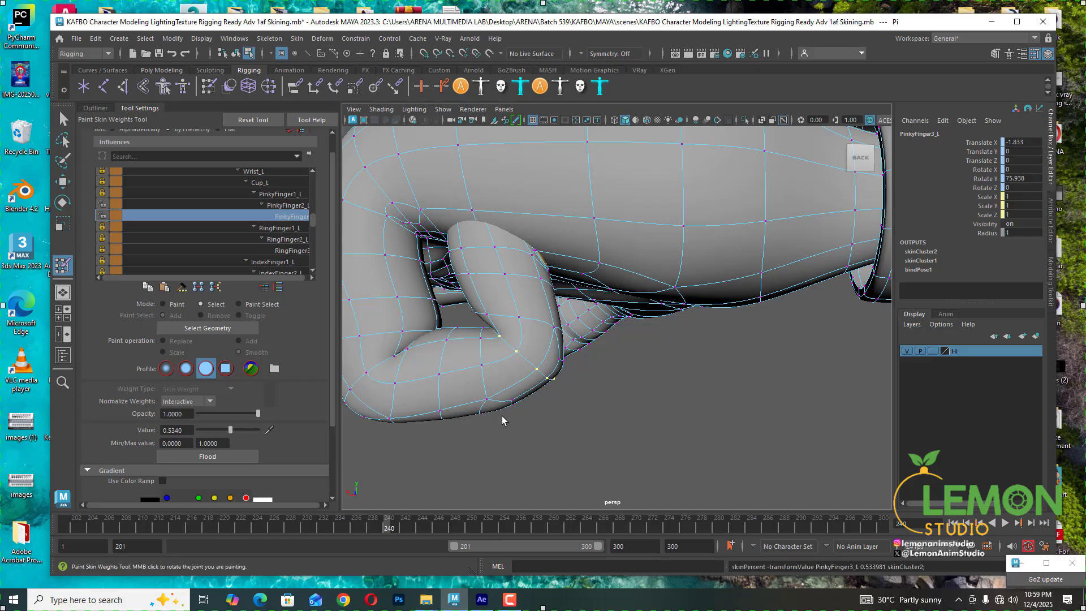
- Select a vertex under the pinky's middle knuckle and set its PinkyFinger3_L weight to about 0.56
mouse_move(503, 418)
alt+mouse_down()
mouse_move(504, 379)
mouse_move(520, 389)
mouse_move(507, 381)
mouse_move(509, 430)
alt+mouse_up()
click(502, 378)
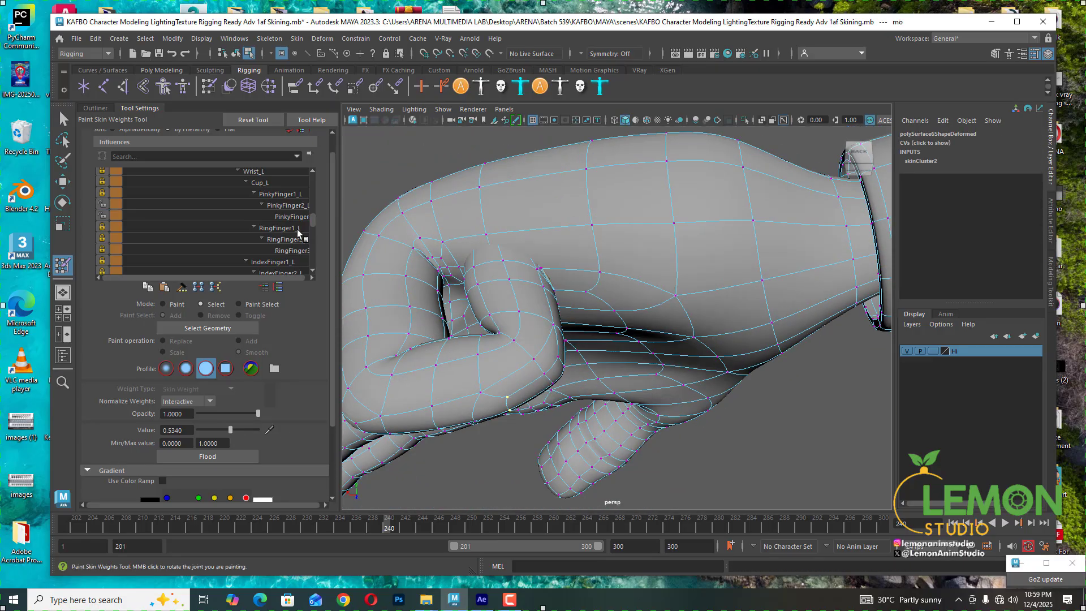
click(290, 216)
drag(215, 429, 231, 429)
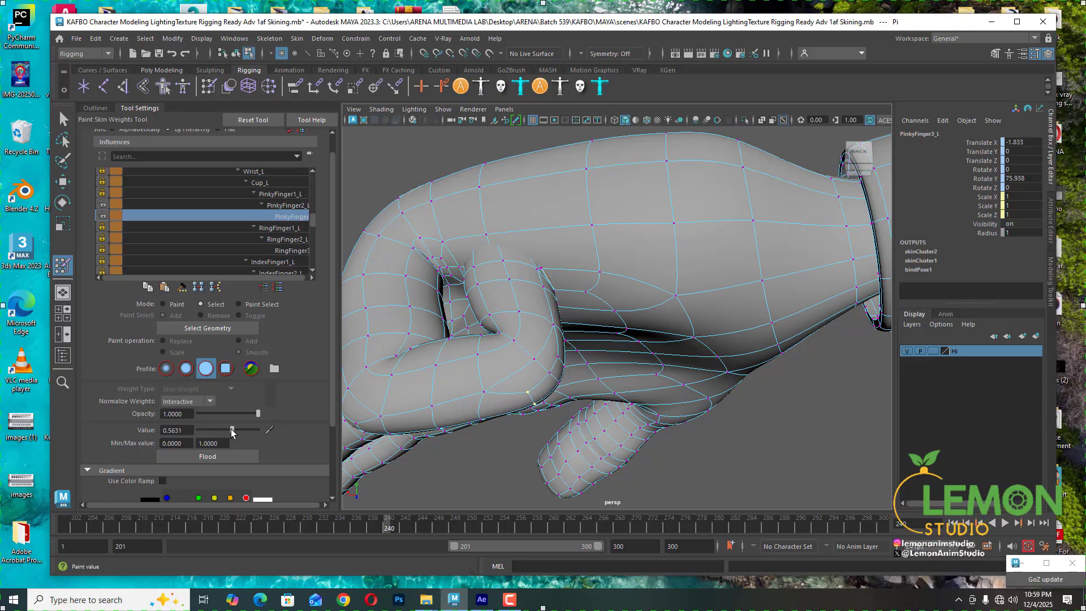
- Select a vertex on the side of the pinky's last joint and set its PinkyFinger2_L weight to about 0.42
mouse_move(544, 418)
alt+mouse_down()
mouse_move(582, 400)
mouse_move(590, 427)
mouse_move(499, 424)
mouse_move(535, 426)
mouse_move(573, 355)
alt+mouse_up()
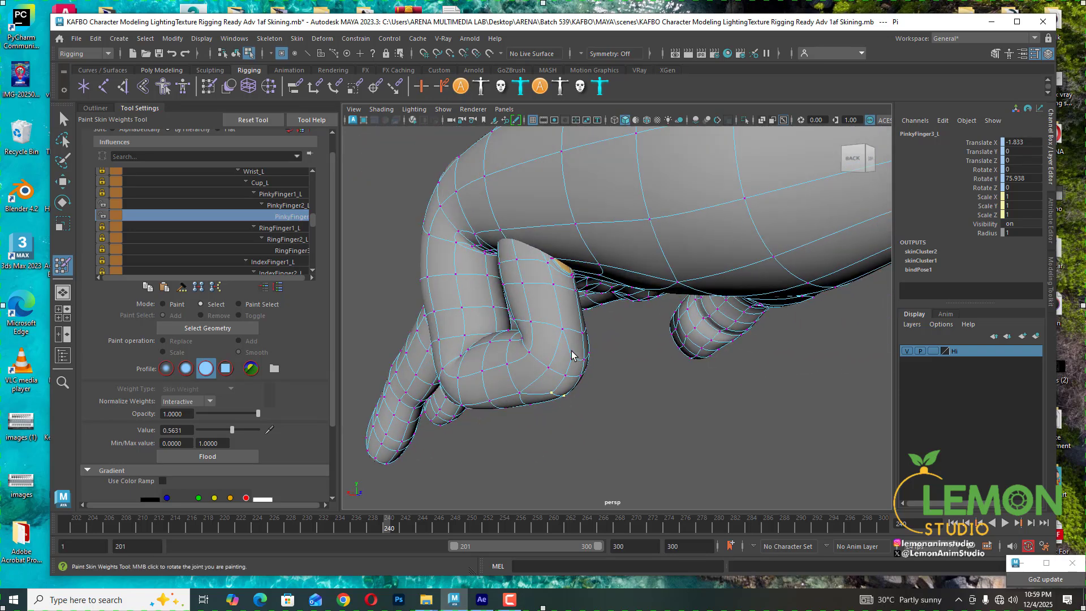
click(578, 362)
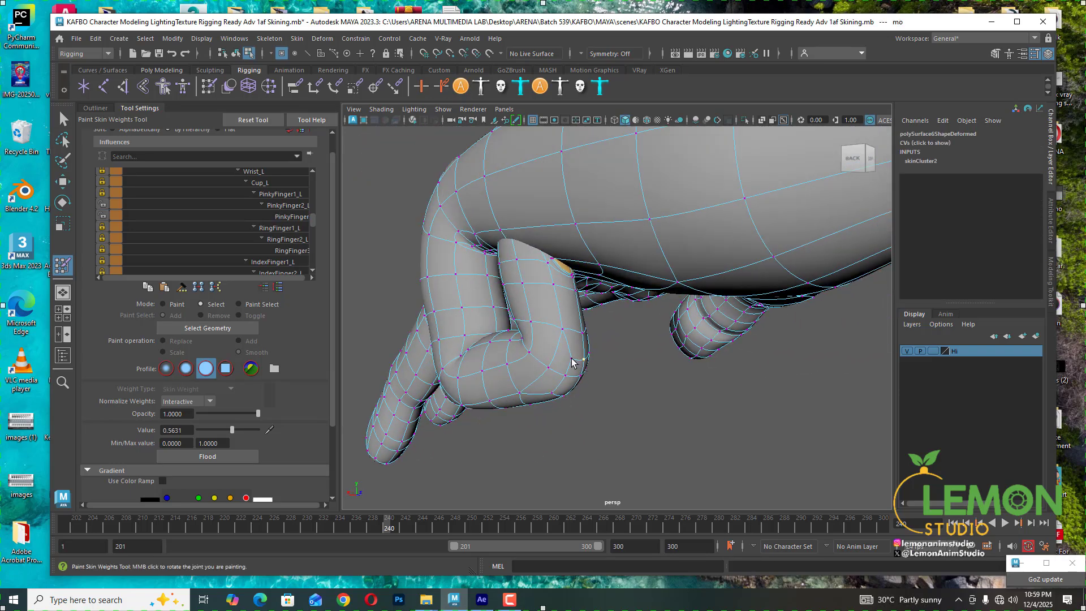
click(288, 204)
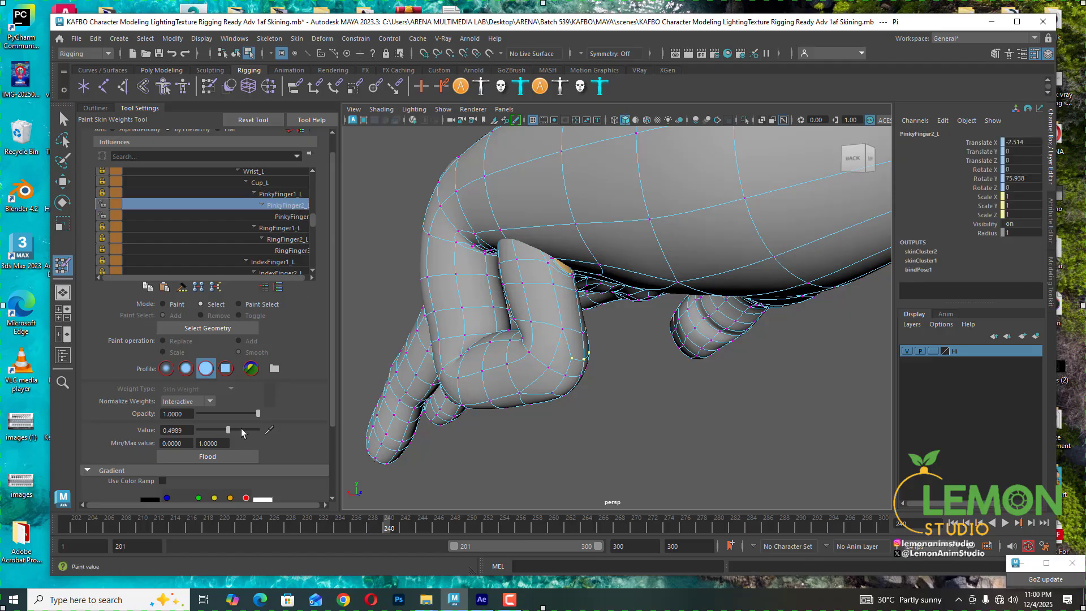
drag(234, 430, 221, 431)
click(223, 431)
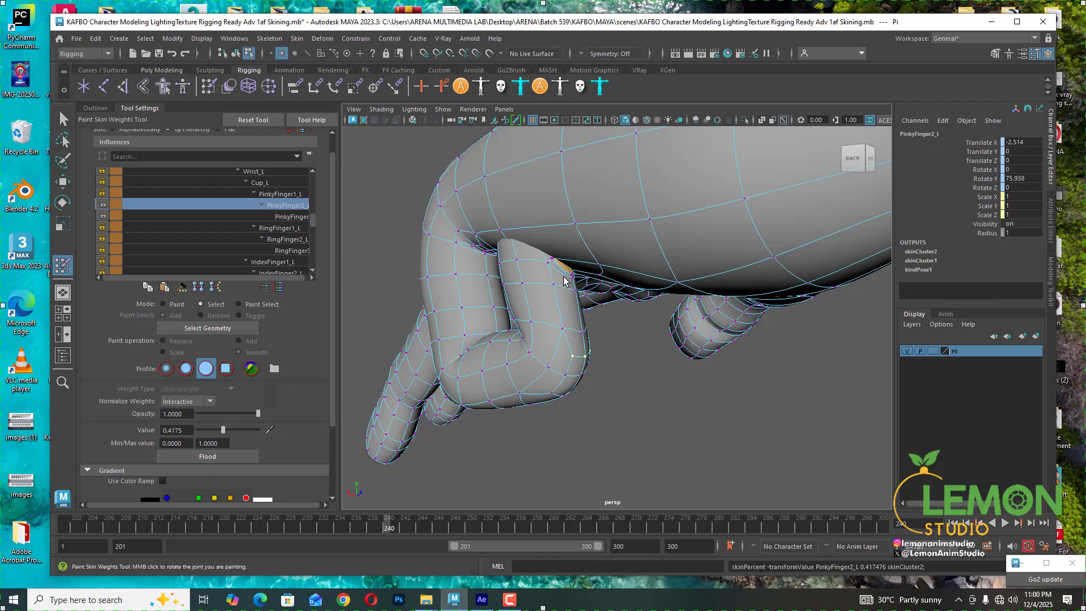
- Select a neighbouring vertex on the pinky's last joint and set its PinkyFinger2_L weight to 0
click(583, 334)
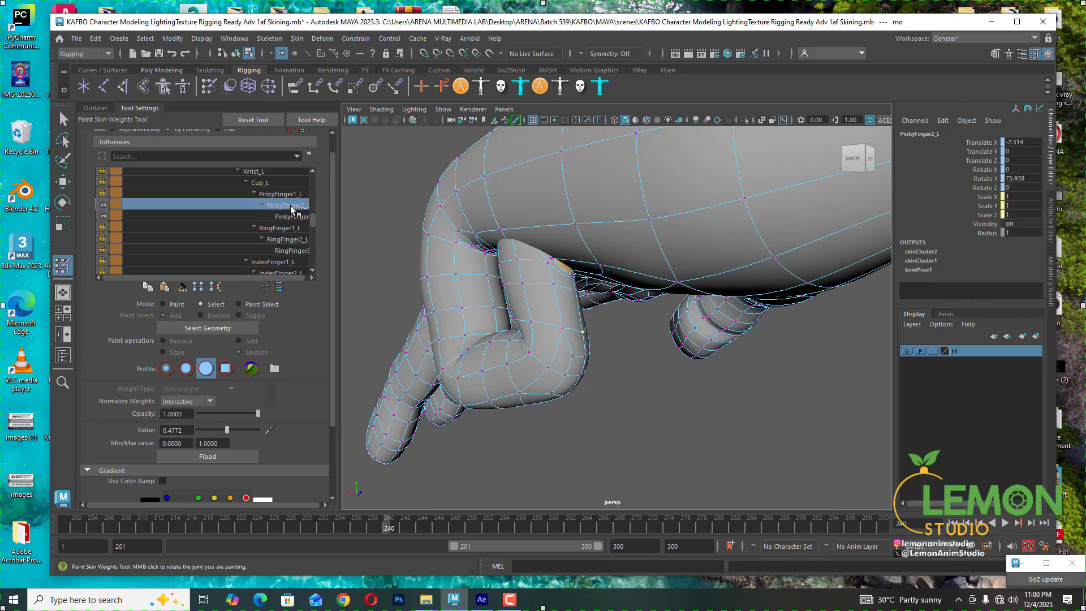
drag(227, 430, 182, 436)
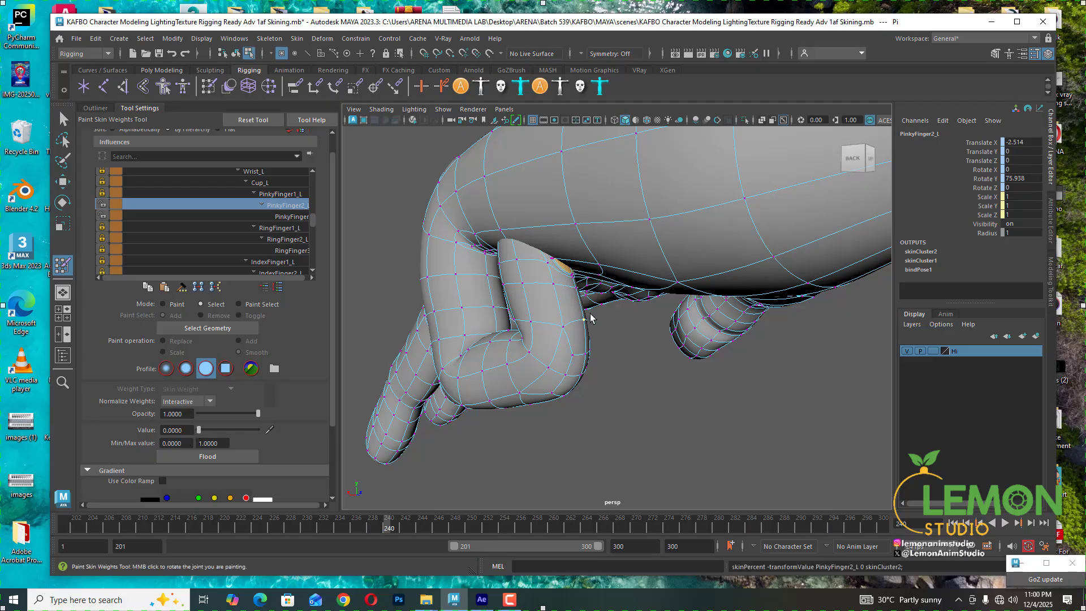
- Select another vertex on the pinky's last joint, set its PinkyFinger2_L weight to 0 and PinkyFinger3_L weight to 1
click(563, 326)
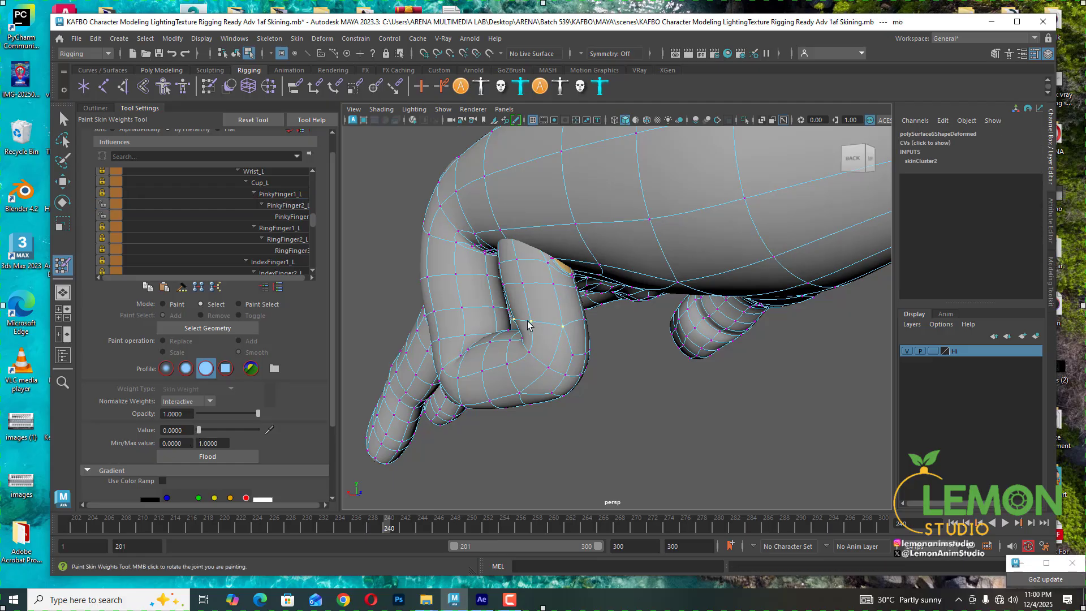
click(286, 206)
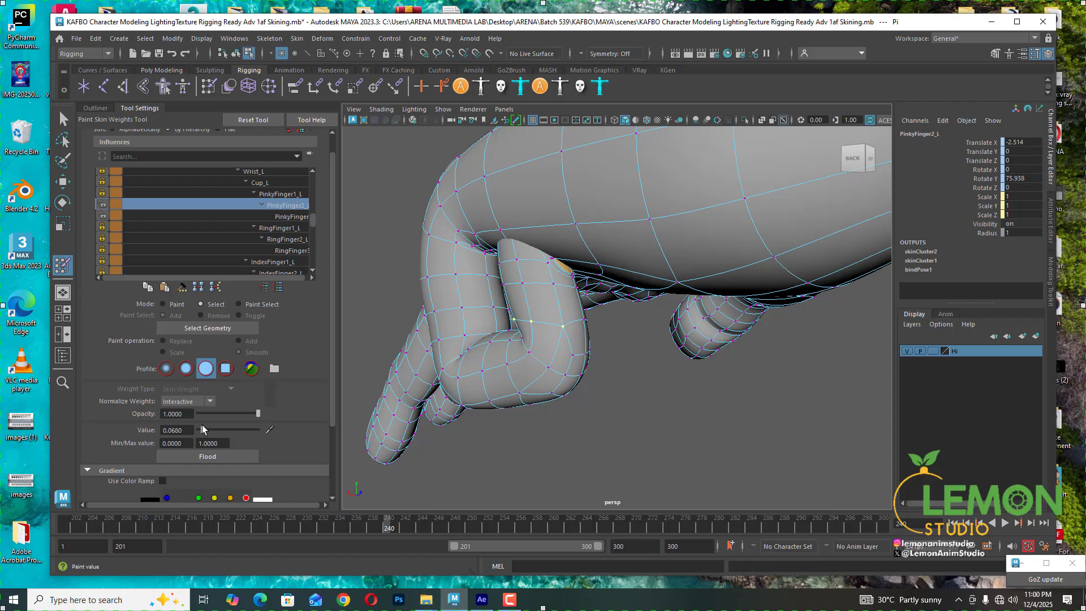
drag(202, 425, 154, 430)
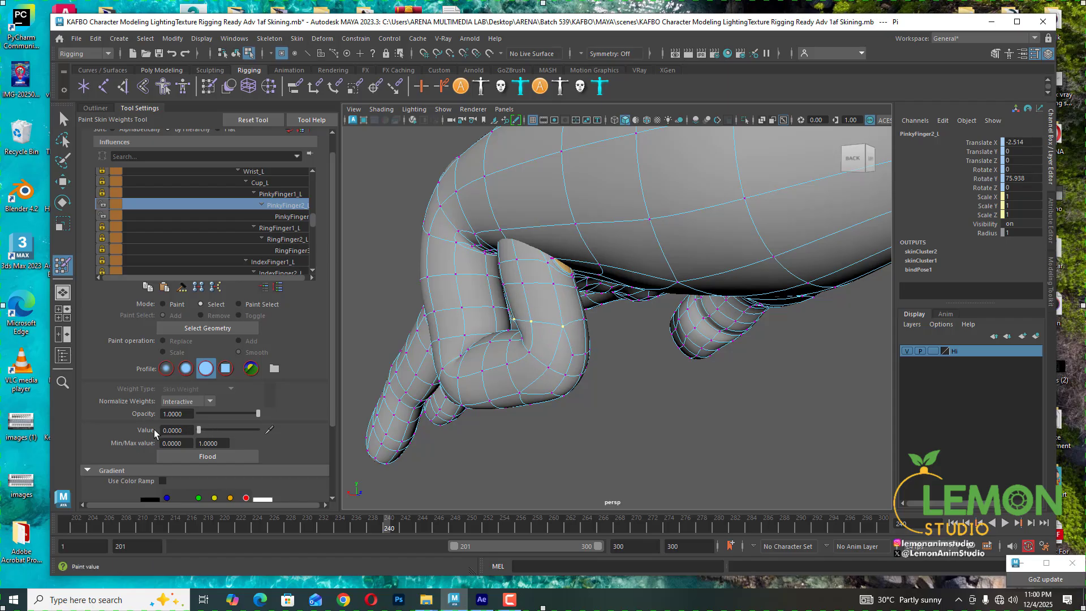
click(285, 217)
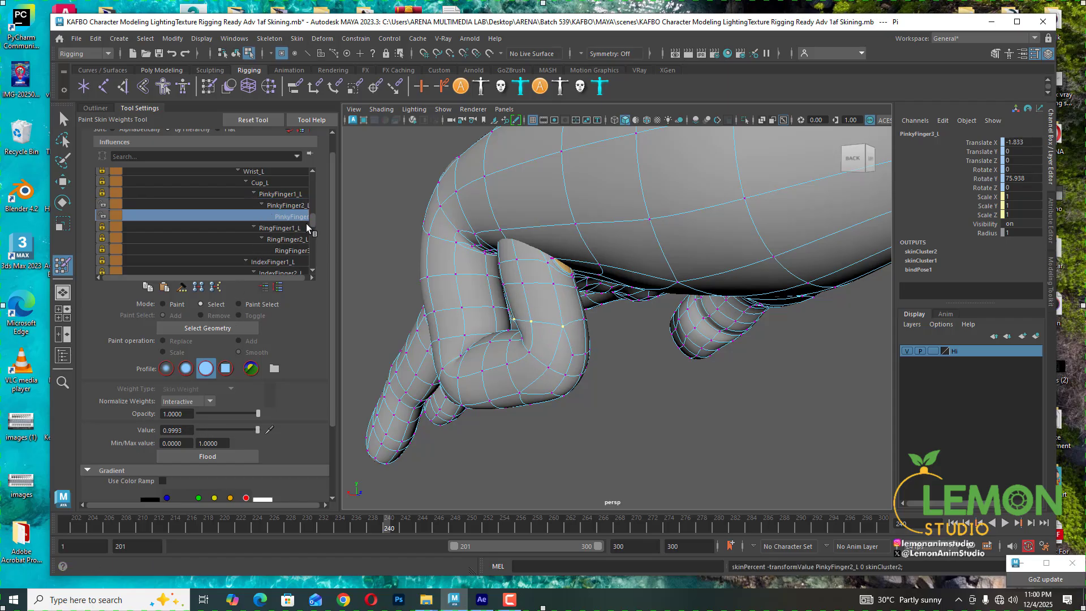
drag(258, 430, 279, 425)
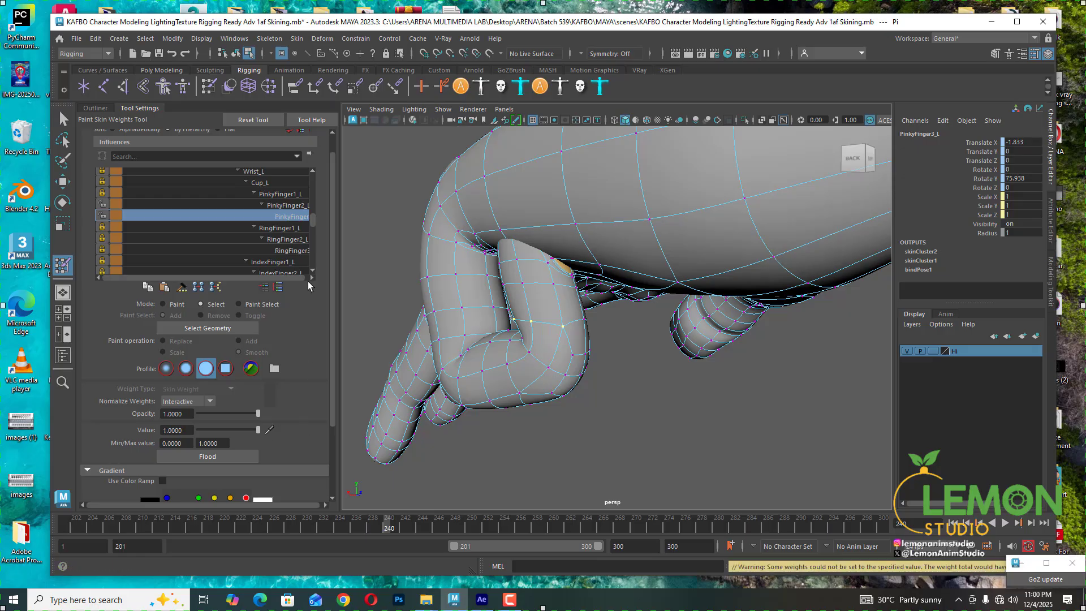
click(283, 196)
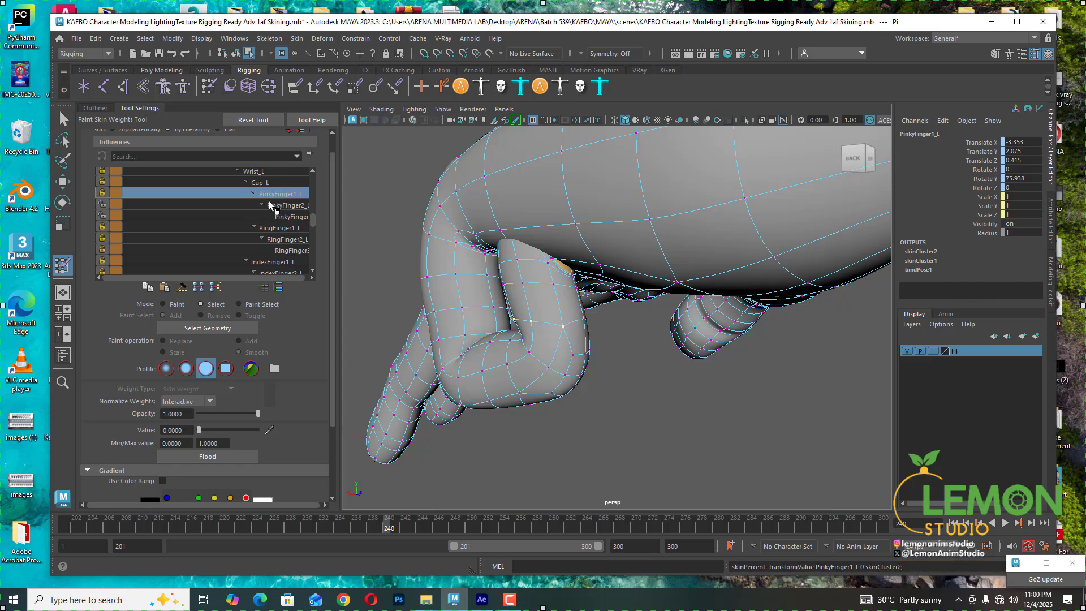
click(288, 216)
- Select a vertex at the base of the pinky and lock the PinkyFinger3_L and Wrist_L influences
alt+drag(565, 405, 481, 431)
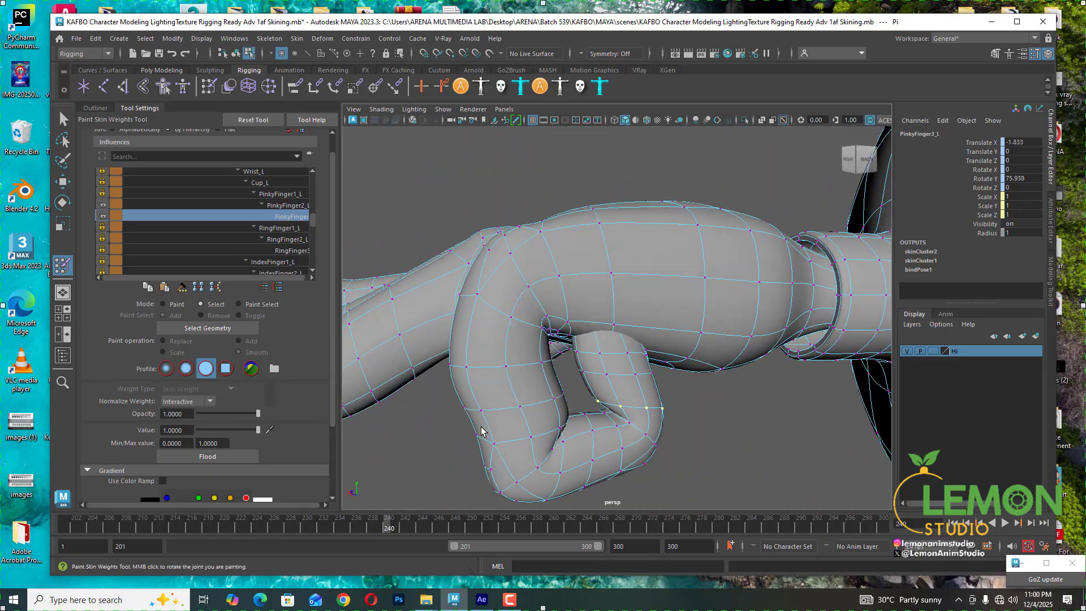
click(520, 410)
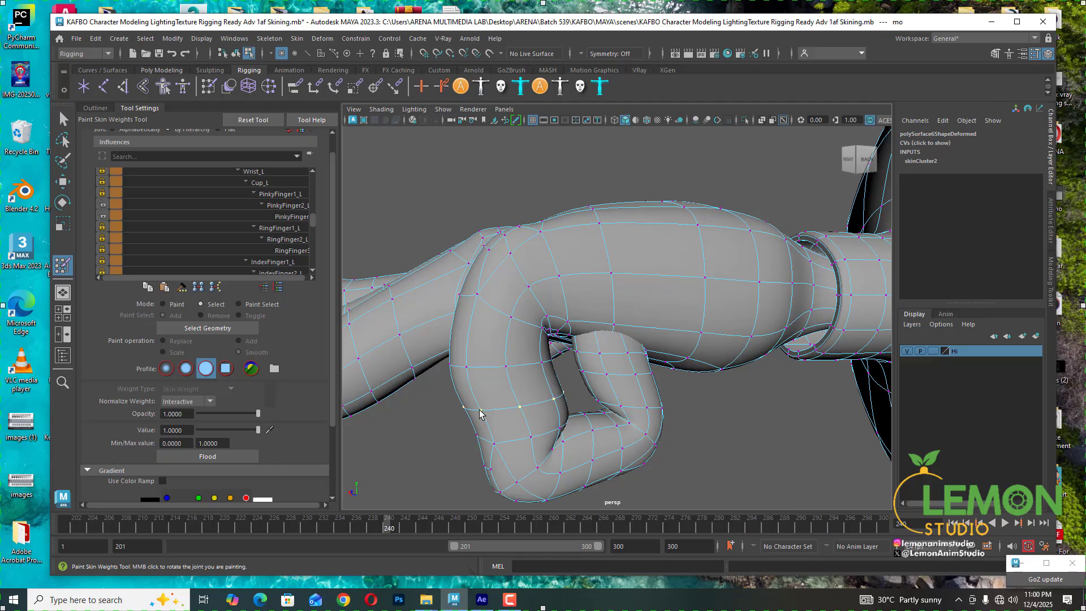
click(263, 173)
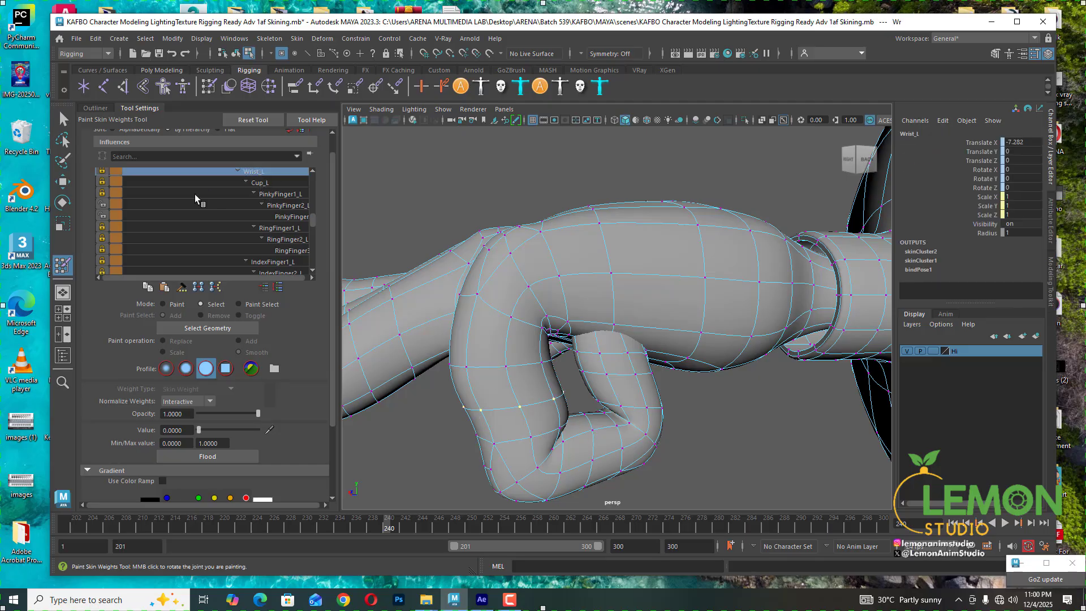
click(103, 215)
click(102, 170)
mouse_move(200, 433)
mouse_down()
mouse_move(221, 434)
mouse_move(200, 433)
mouse_up()
- Select a vertex at the pinky's base knuckle, unlock Cup_L and try setting its Cup_L weight to about 0.27
alt+drag(511, 349, 509, 357)
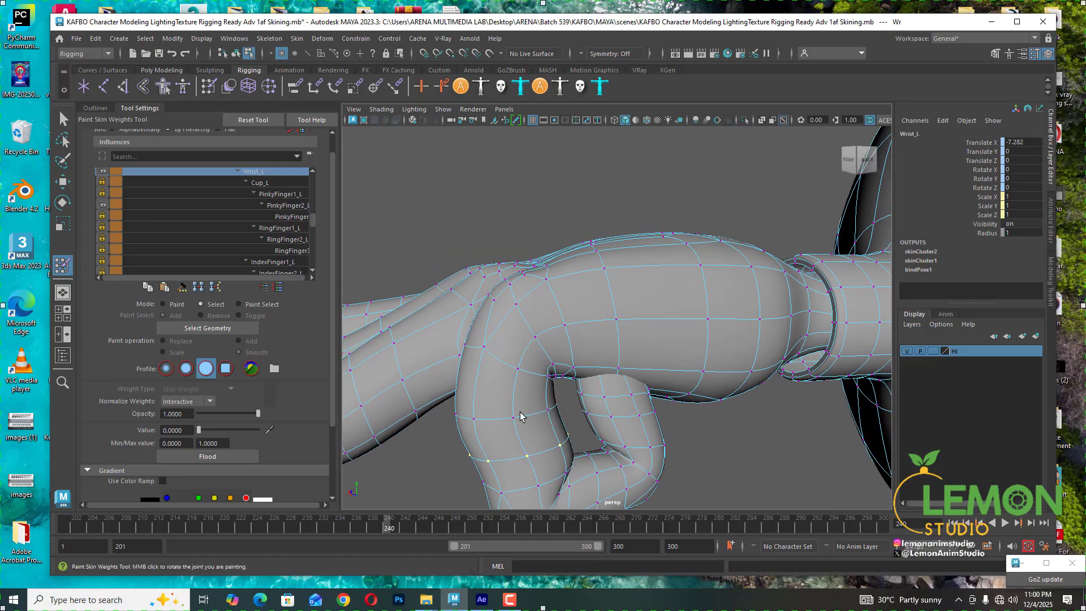
alt+drag(521, 417, 551, 408)
alt+middle_drag(551, 408, 555, 408)
alt+drag(555, 407, 608, 390)
click(610, 391)
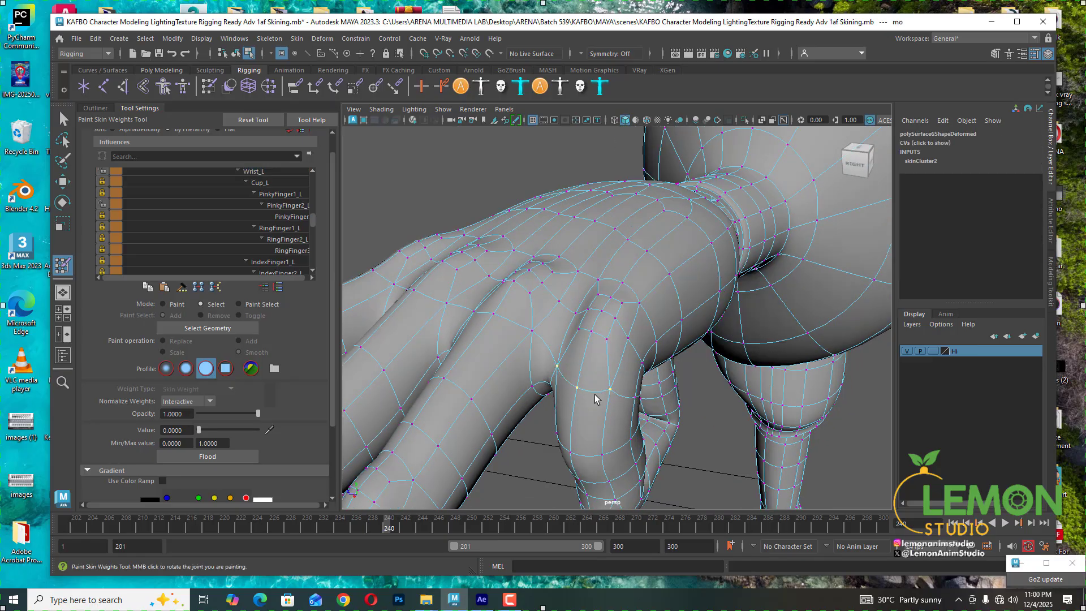
alt+drag(612, 406, 557, 390)
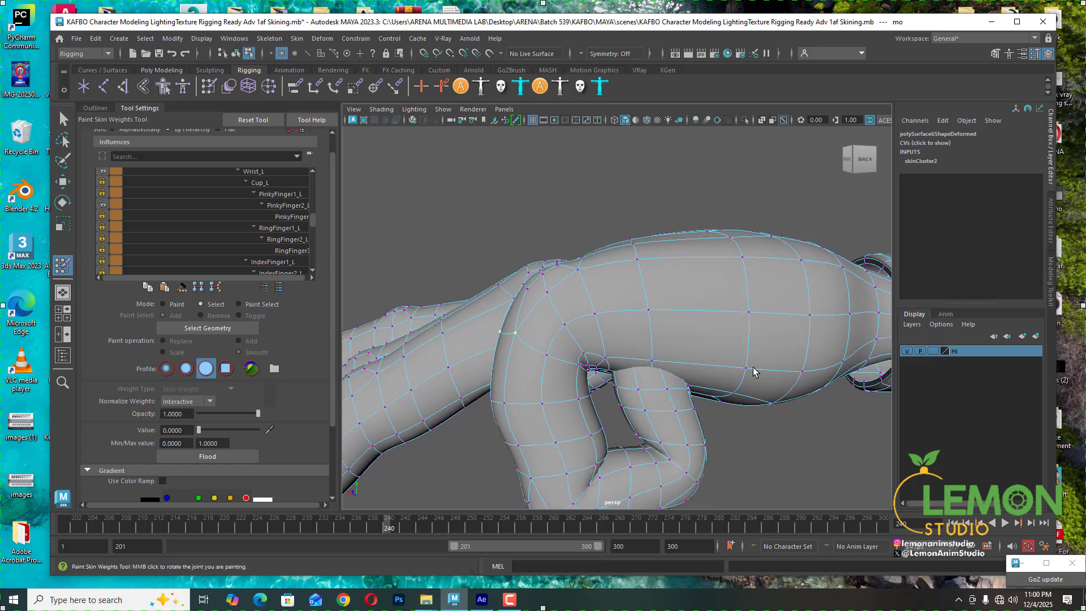
click(228, 182)
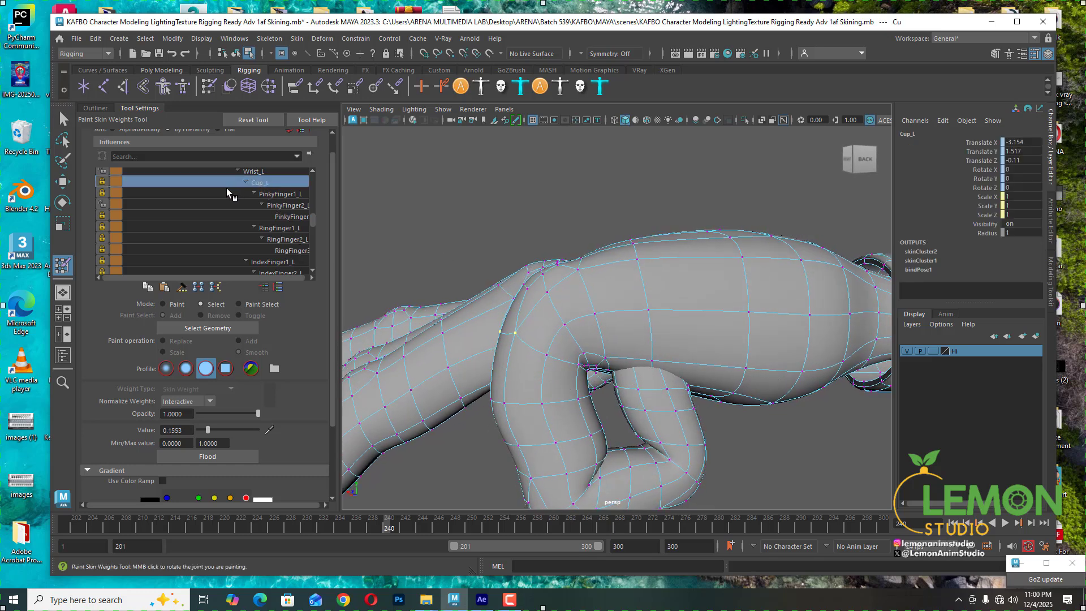
click(102, 181)
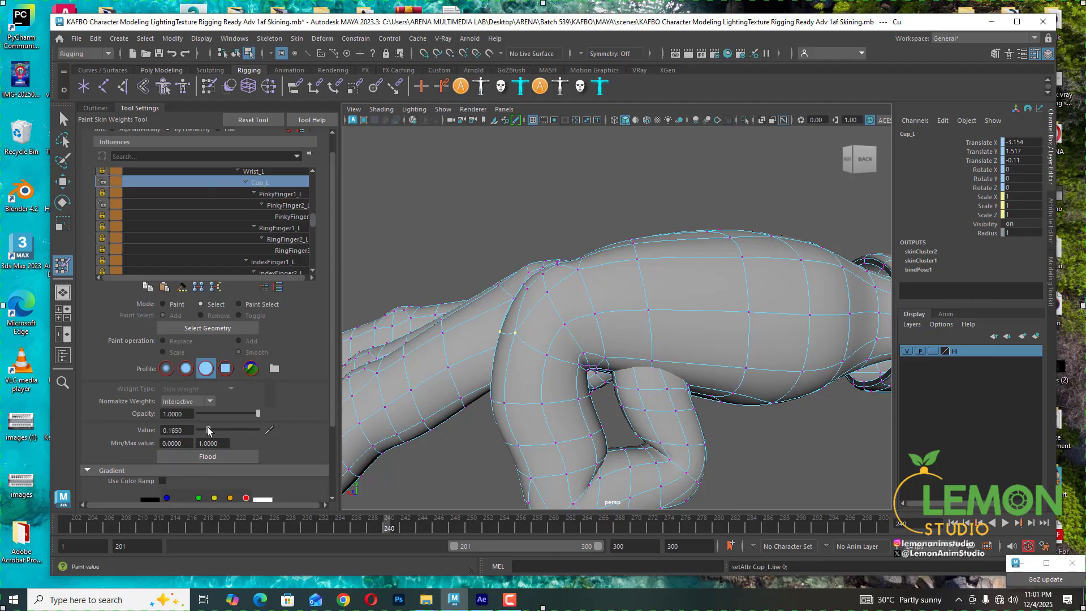
drag(208, 430, 215, 430)
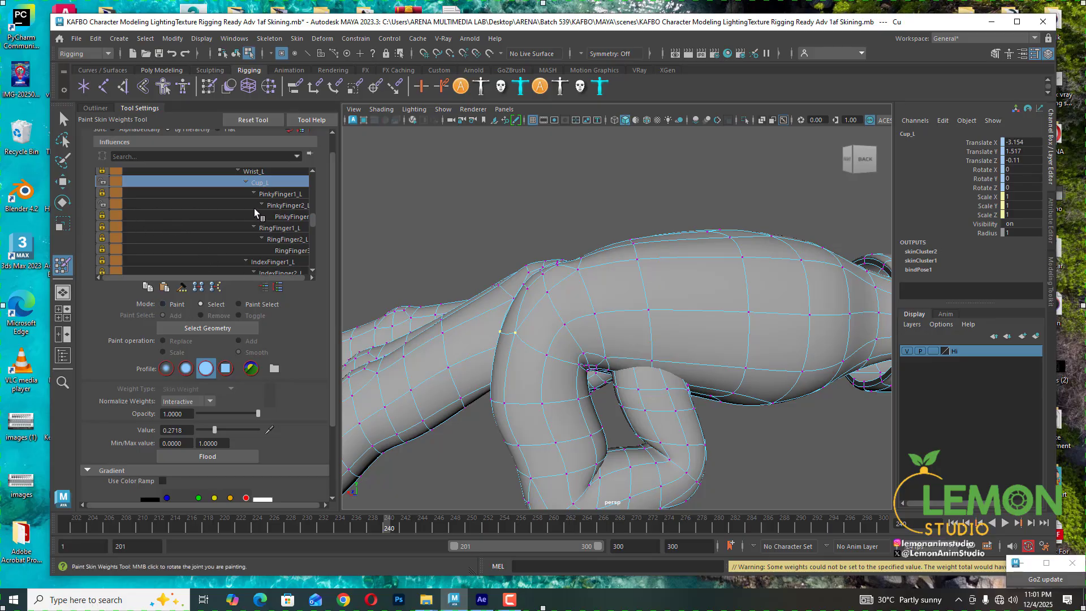
- Lock PinkyFinger2_L and give the vertex fully to PinkyFinger1_L, setting Cup_L to 0 and PinkyFinger1_L to 1
click(274, 206)
click(102, 204)
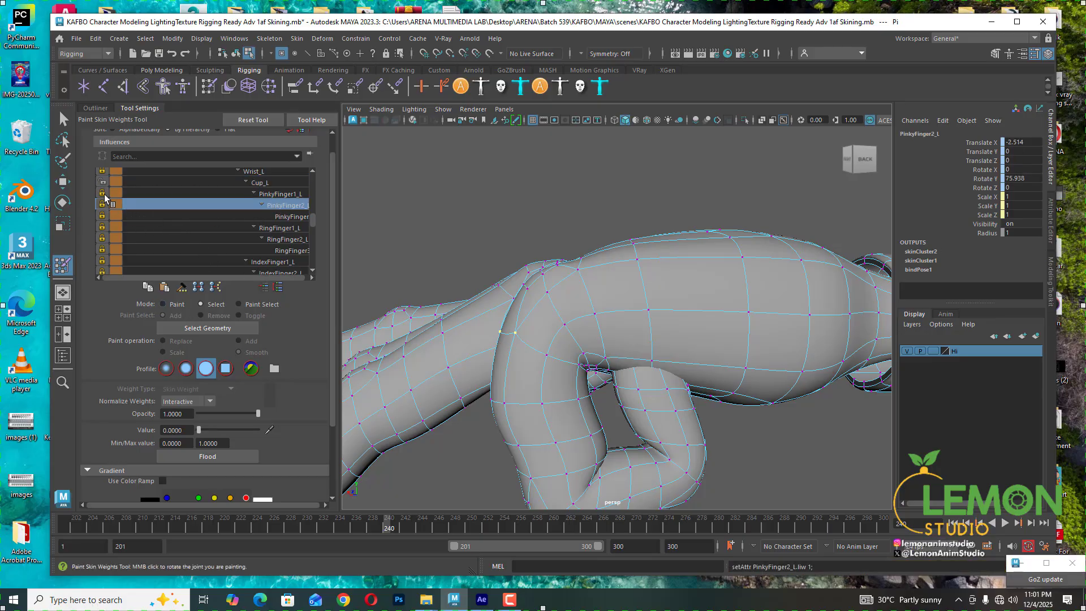
click(259, 182)
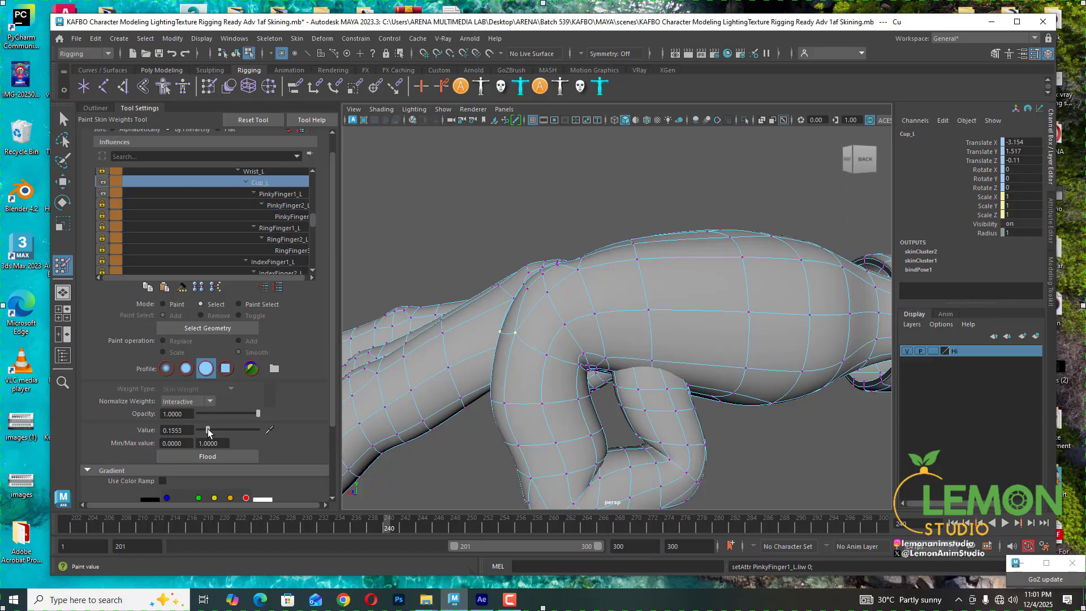
drag(208, 429, 175, 434)
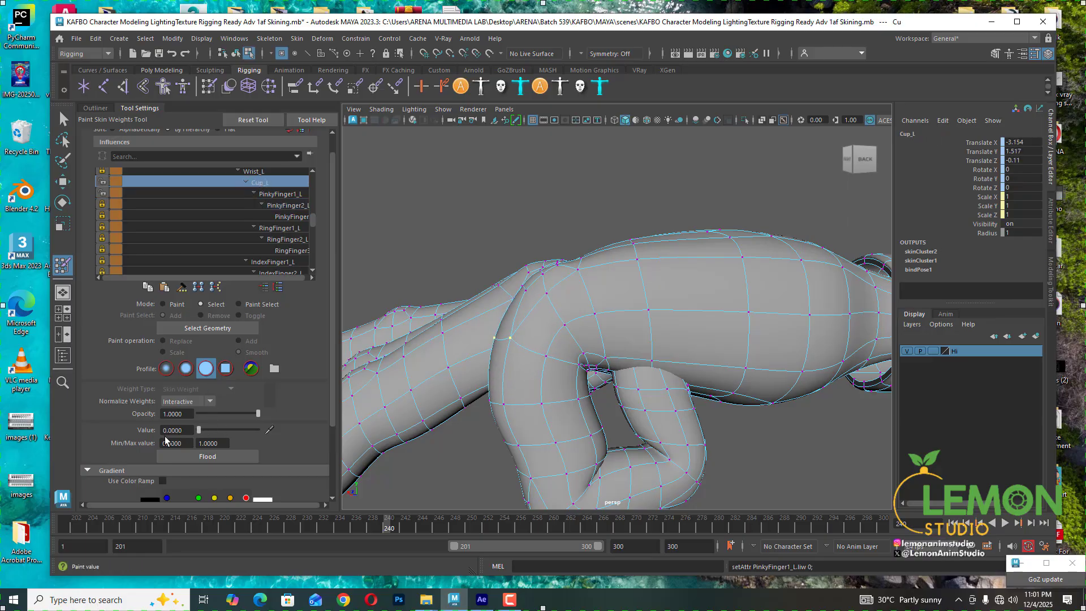
click(280, 194)
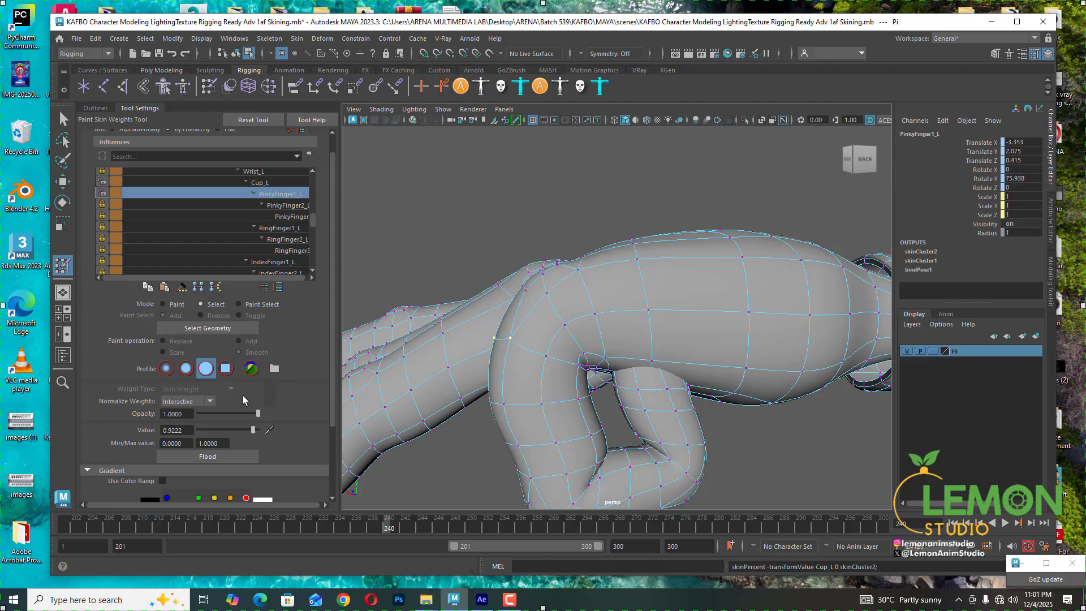
drag(199, 430, 272, 429)
- Scrub the timeline between frames 235 and 253 and inspect how the pinky bends from several angles
alt+drag(654, 292, 515, 471)
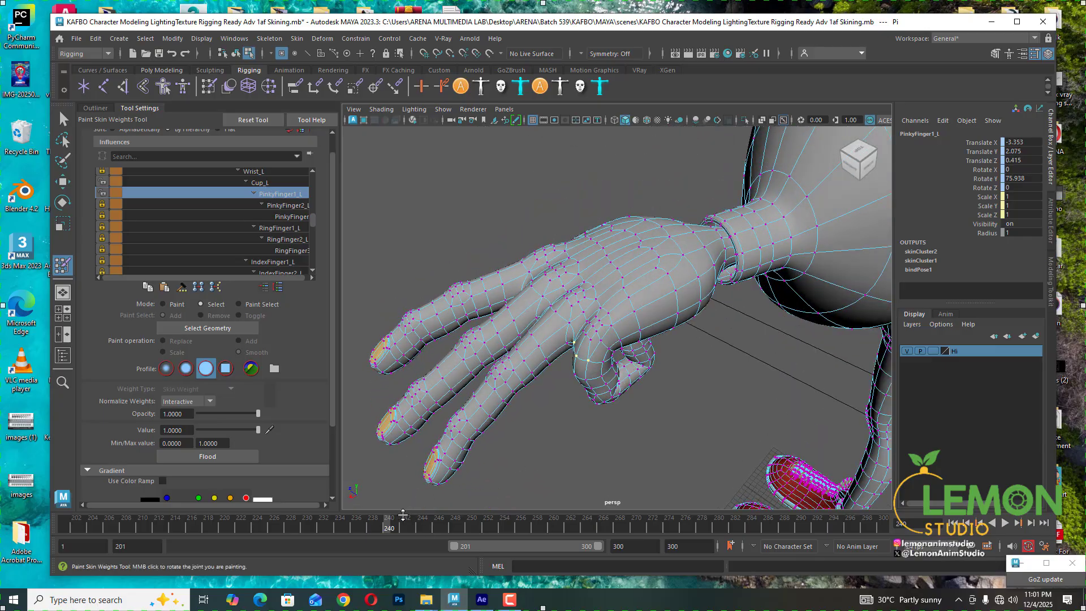
drag(403, 515, 348, 529)
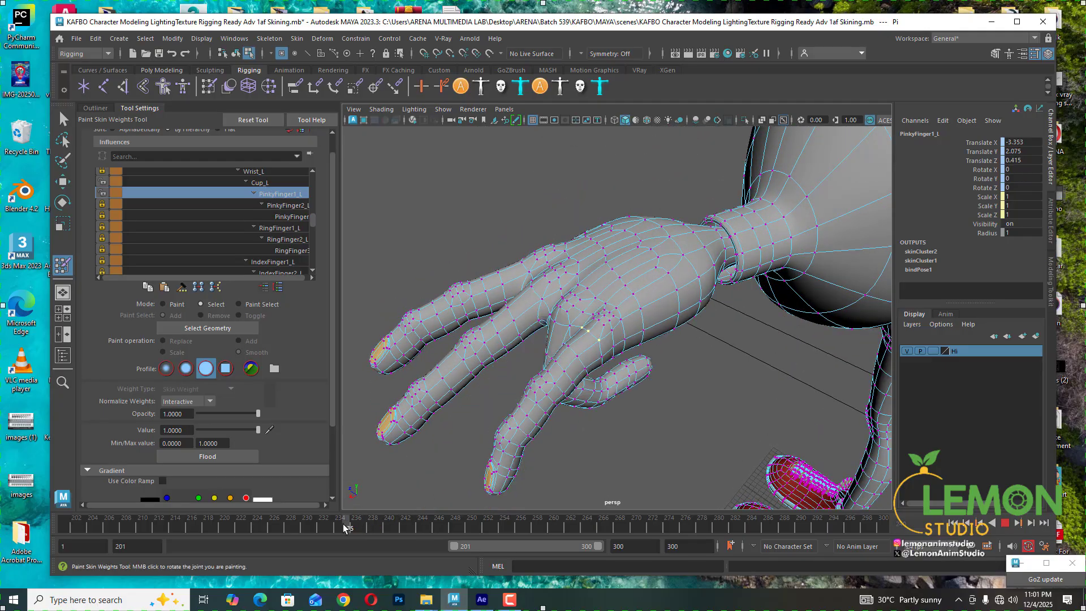
mouse_move(651, 362)
alt+mouse_down()
mouse_move(730, 391)
mouse_move(626, 308)
mouse_move(533, 340)
mouse_move(585, 389)
mouse_move(667, 413)
mouse_move(790, 380)
mouse_move(577, 380)
alt+mouse_up()
scroll(567, 334, up, 5)
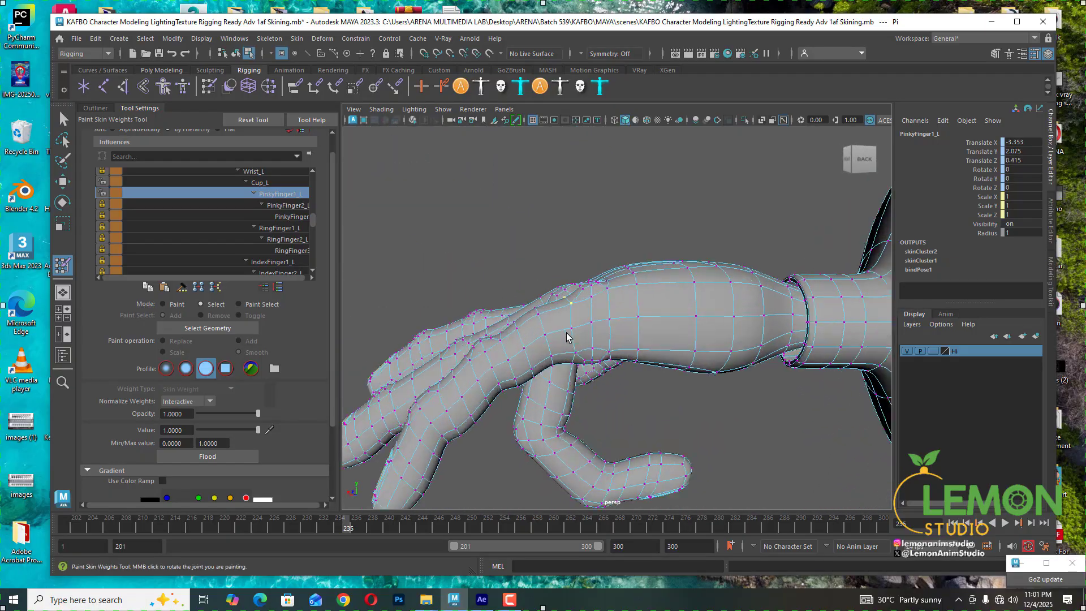
mouse_move(566, 334)
alt+mouse_down()
mouse_move(538, 333)
mouse_move(524, 345)
mouse_move(556, 356)
alt+mouse_up()
drag(347, 527, 679, 453)
drag(400, 530, 477, 535)
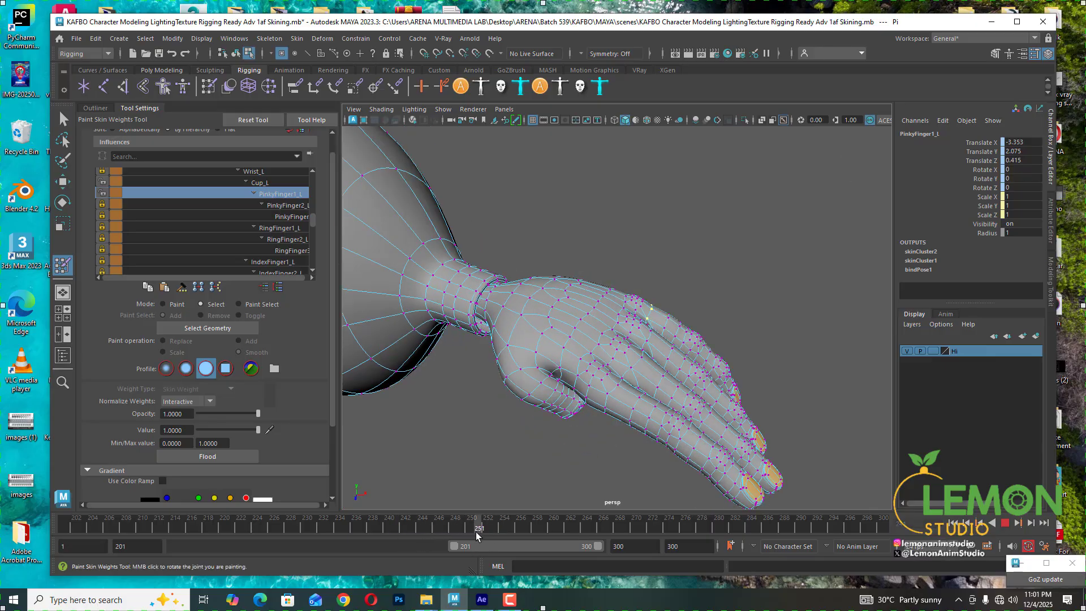
alt+drag(528, 496, 588, 422)
scroll(648, 328, up, 2)
scroll(648, 328, up, 5)
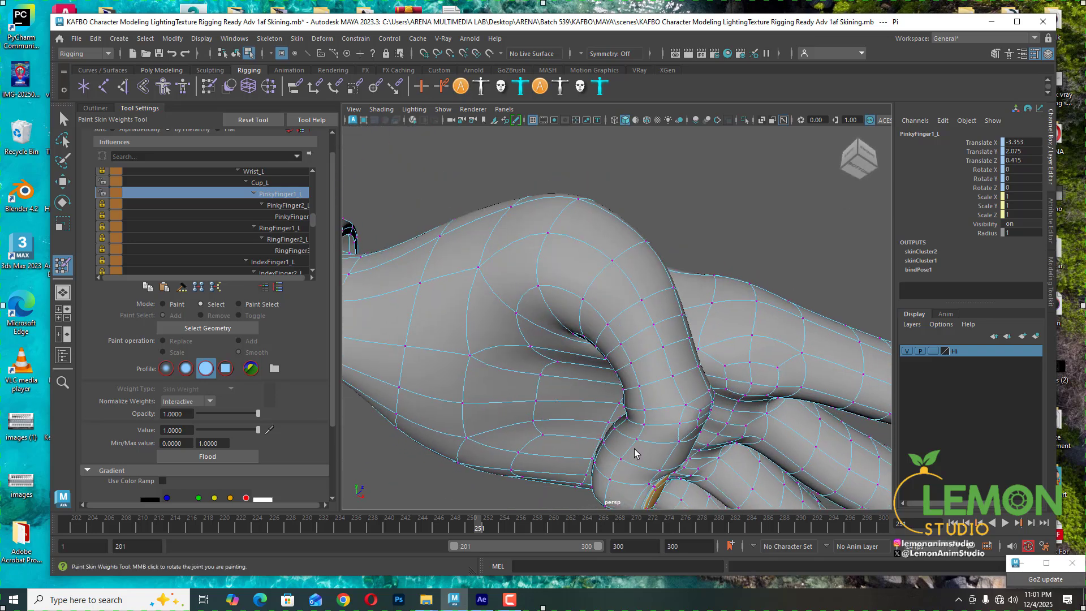
drag(483, 528, 496, 528)
alt+drag(657, 354, 567, 392)
alt+middle_drag(567, 393, 587, 283)
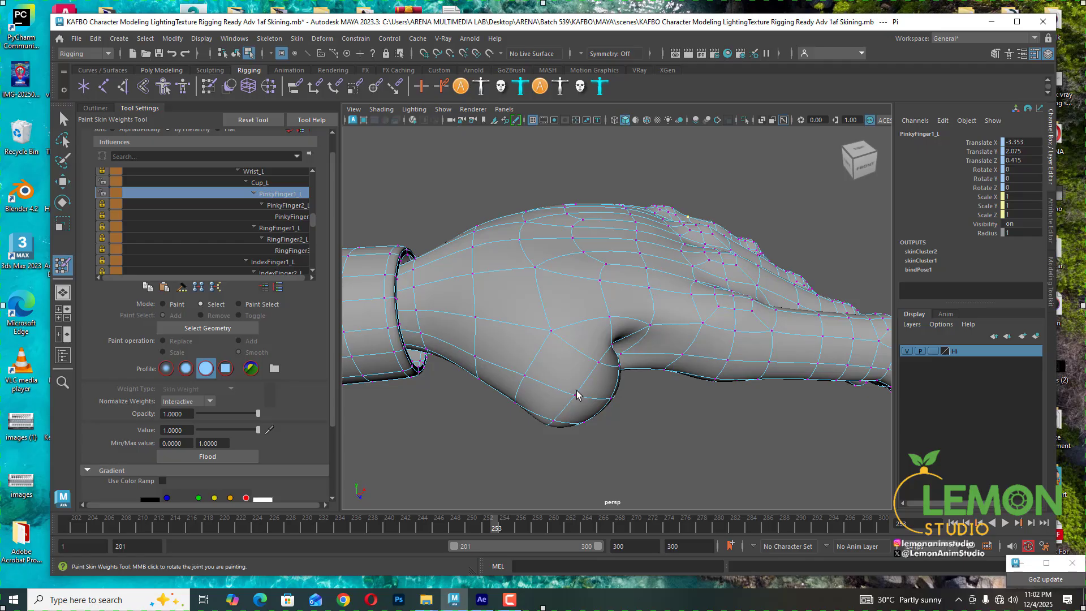
scroll(579, 395, up, 2)
alt+drag(582, 396, 537, 294)
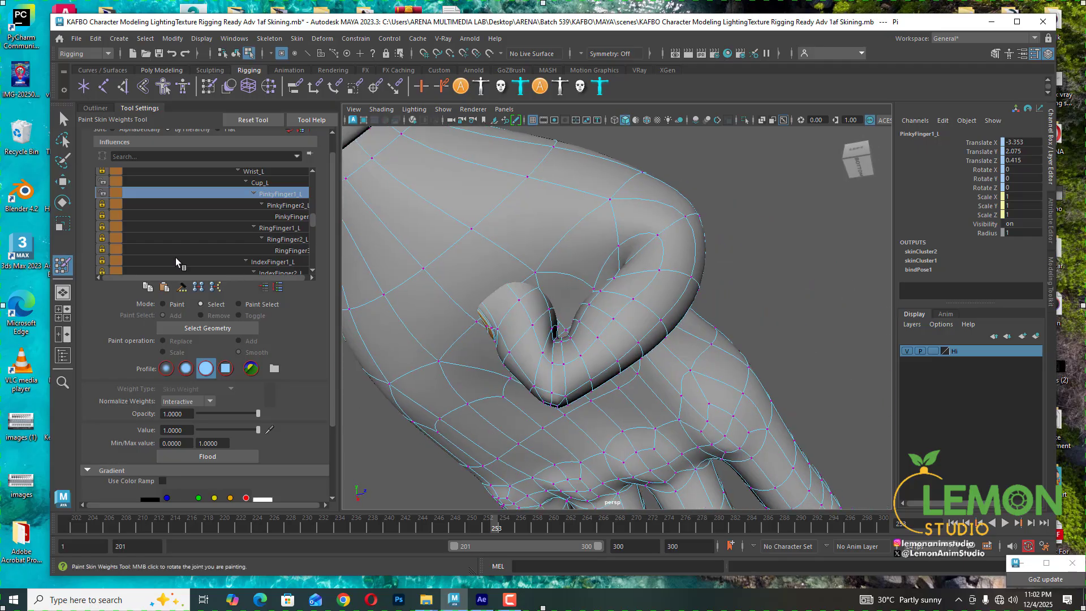
- Lock the Cup_L influence and scroll down the influence list
click(103, 181)
scroll(223, 229, down, 6)
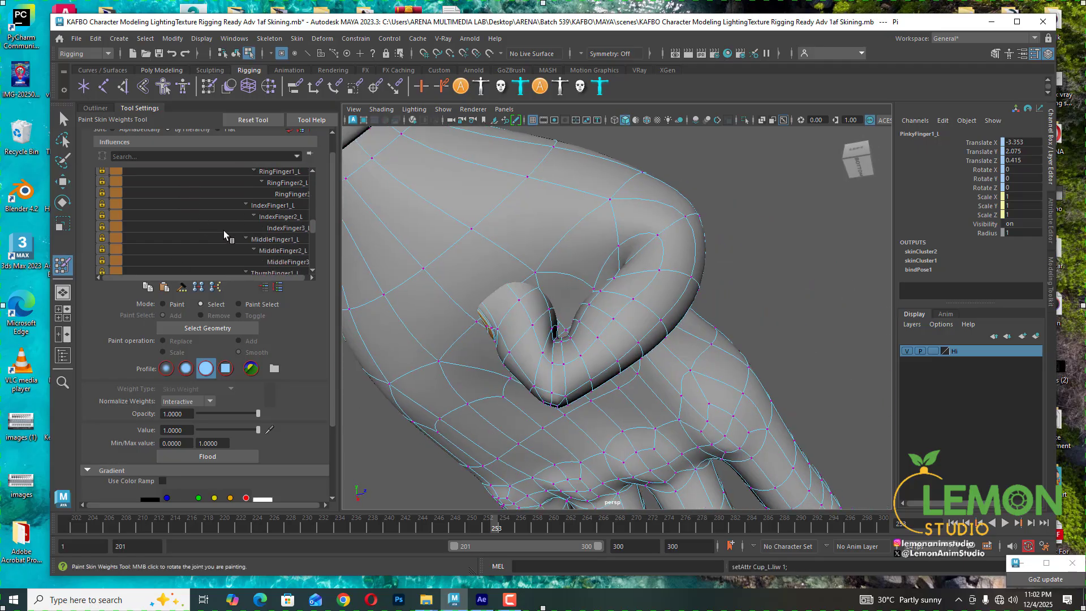
- Toggle the locks on the ThumbFinger2_L and ThumbFinger3_L influences, leaving the Paint Skin Weights tool in Select mode
scroll(223, 232, up, 2)
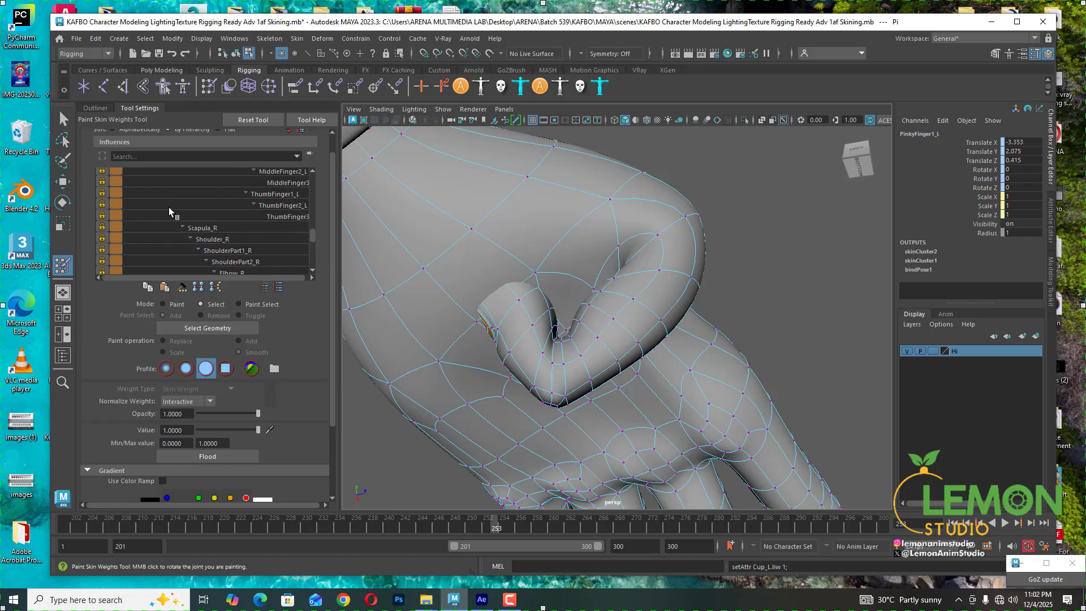
click(102, 206)
click(285, 205)
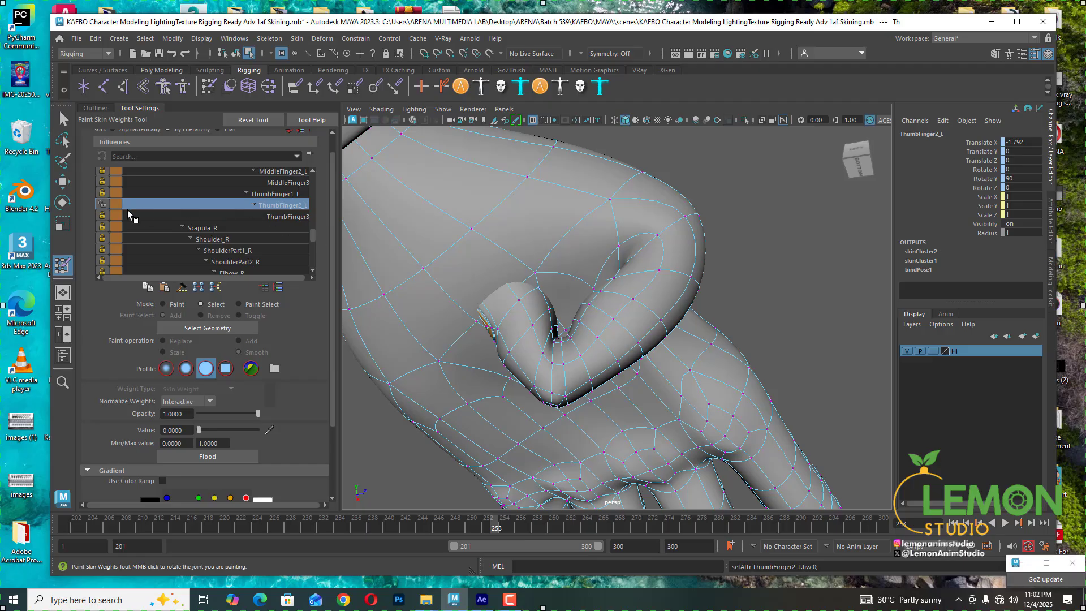
click(170, 305)
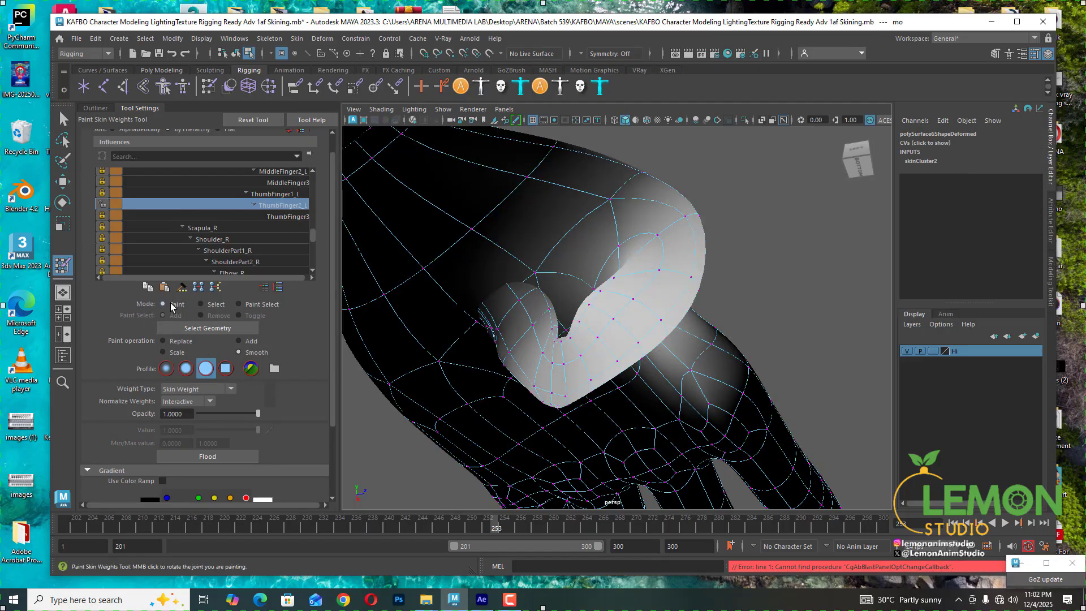
click(102, 216)
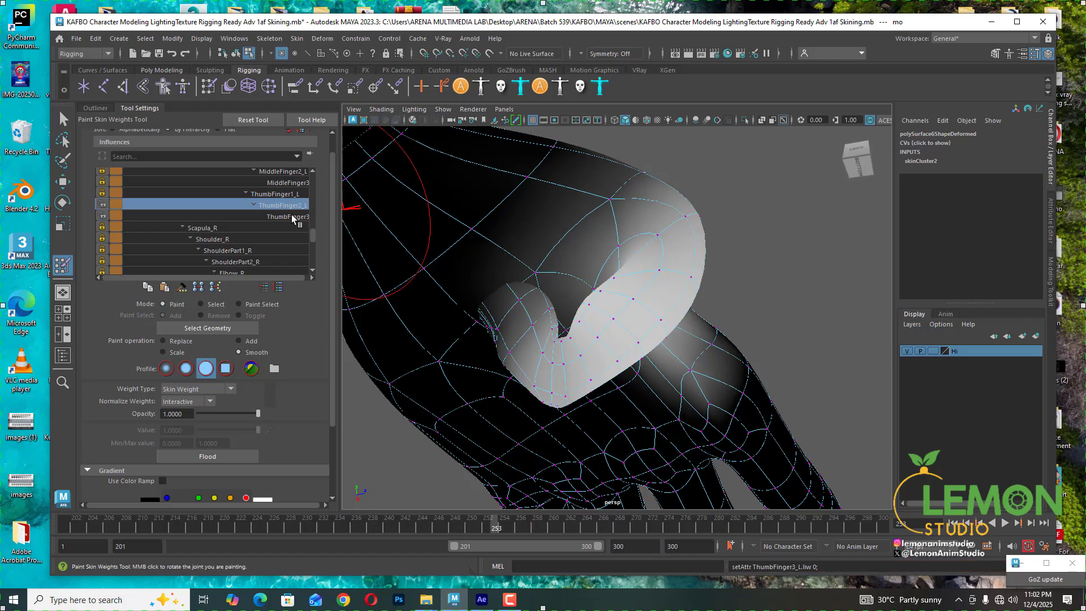
click(290, 216)
click(205, 304)
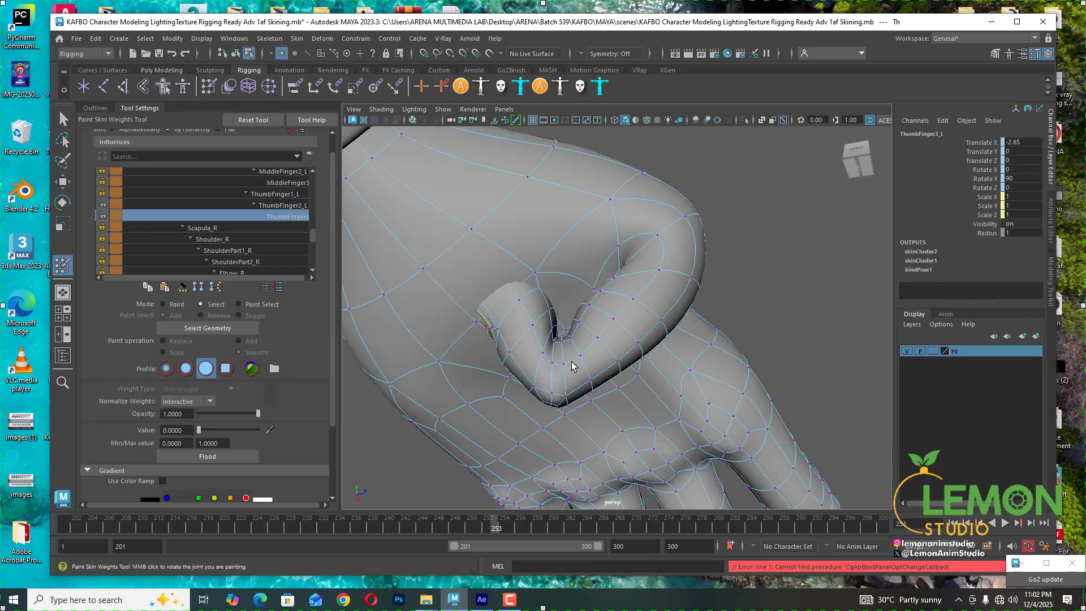
- Select a vertex in the thumb's bend and set its ThumbFinger2_L weight to about 0.74
alt+drag(570, 364, 563, 364)
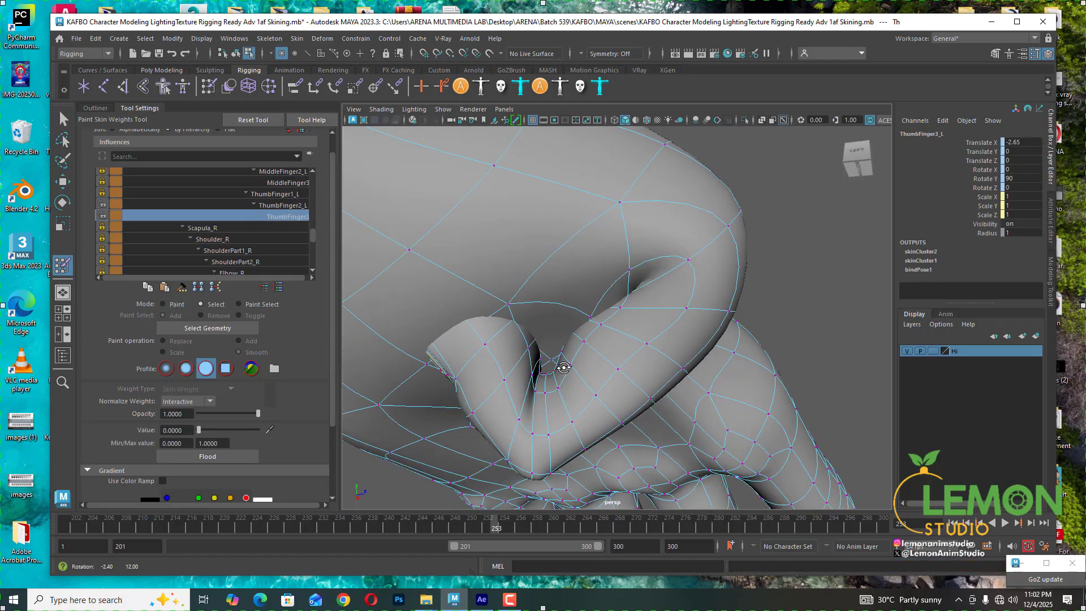
click(535, 391)
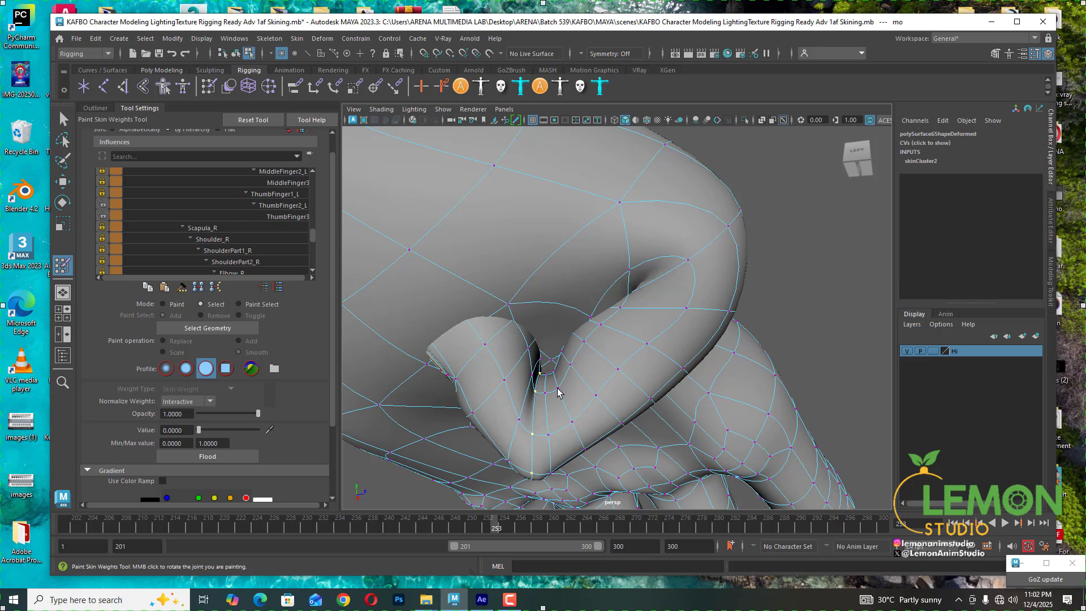
shift+click(572, 422)
click(281, 206)
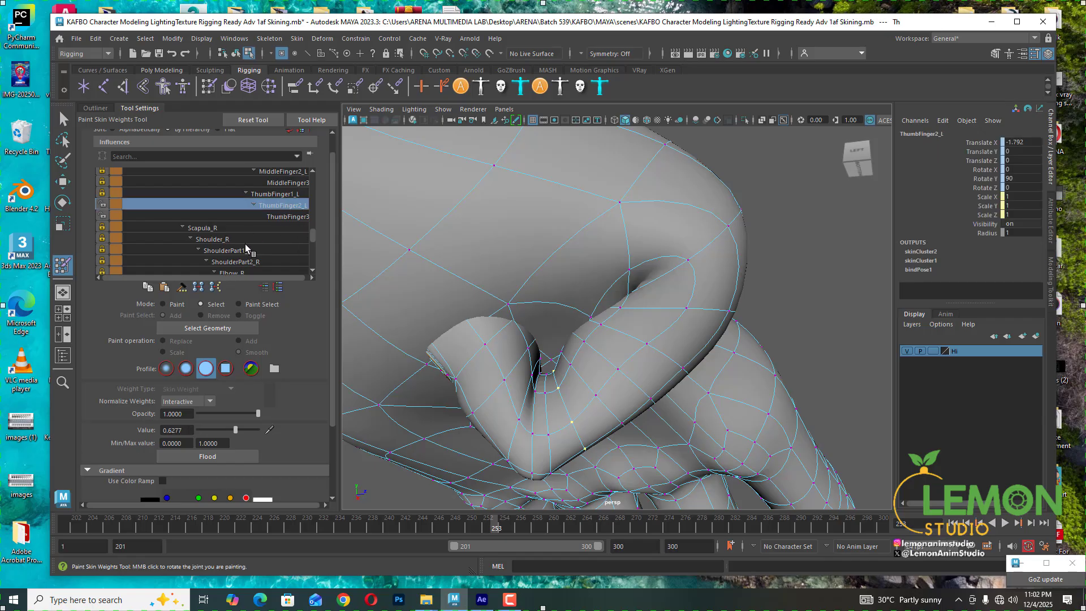
drag(235, 430, 239, 429)
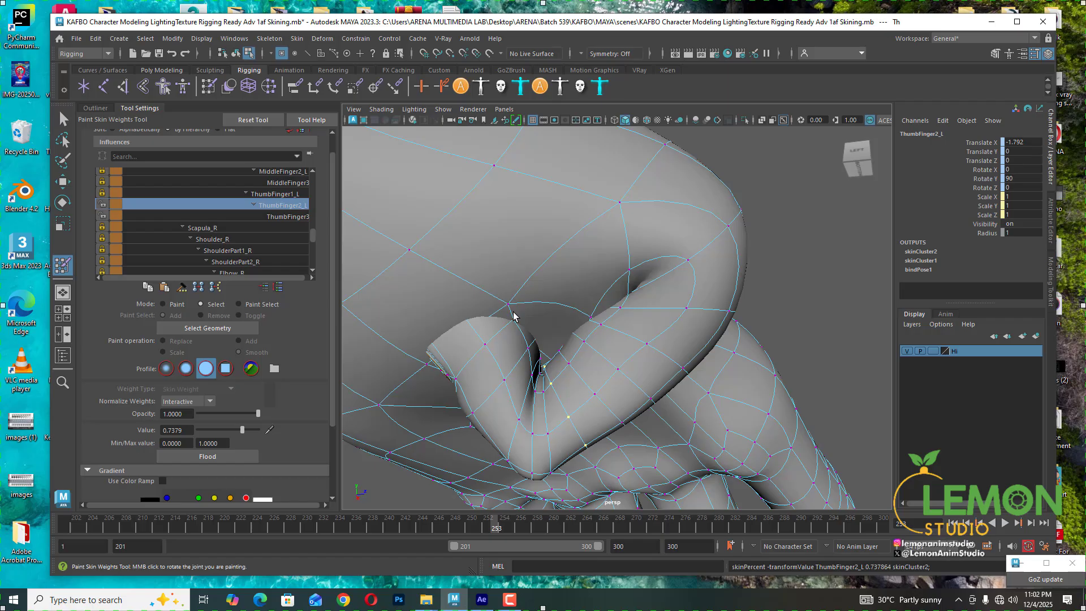
- Select the neighbouring thumb vertex and set its ThumbFinger2_L weight to about 0.91
click(568, 363)
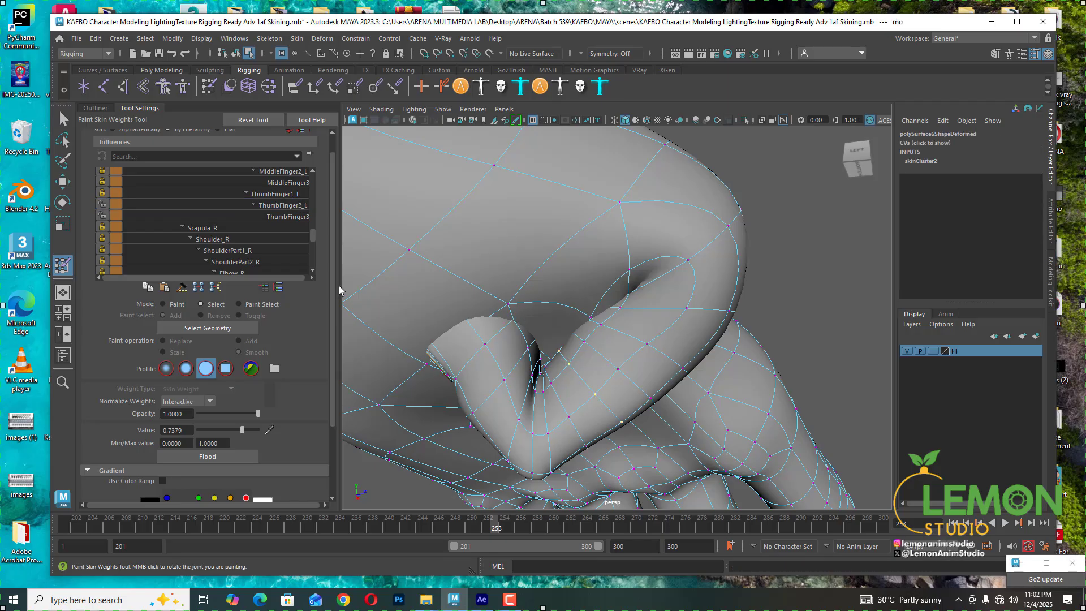
click(282, 206)
drag(242, 430, 253, 430)
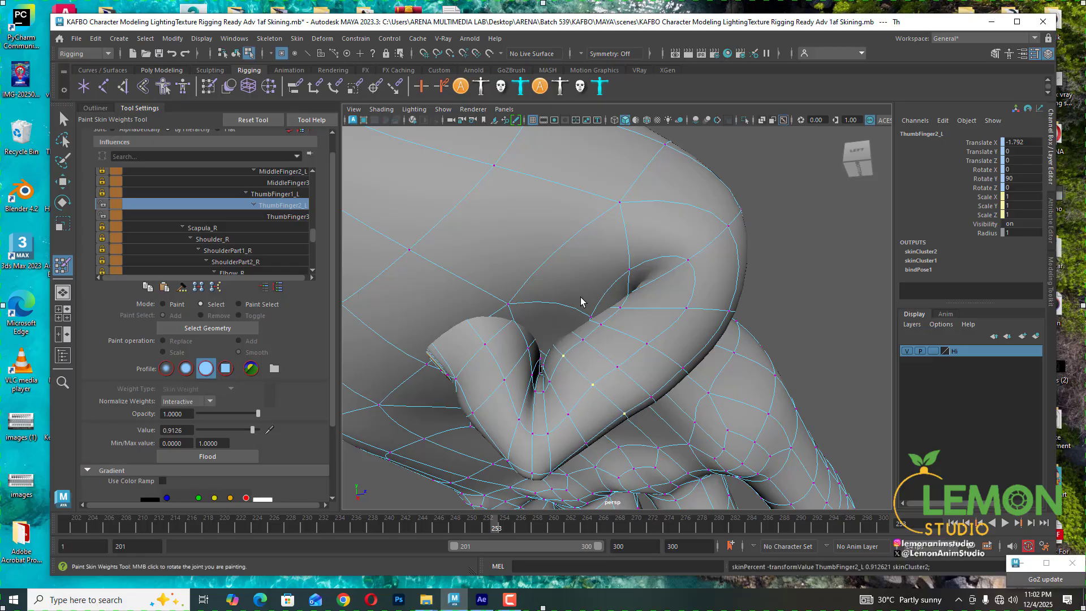
- Select the next thumb vertex, setting ThumbFinger2_L to 1 and ThumbFinger1_L to 0
click(584, 340)
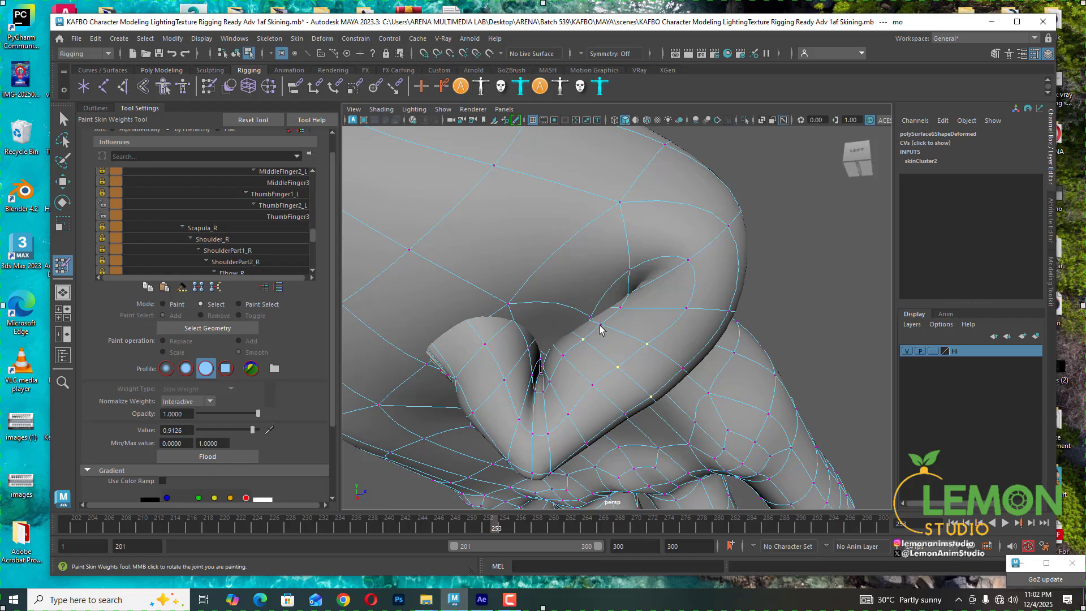
click(289, 204)
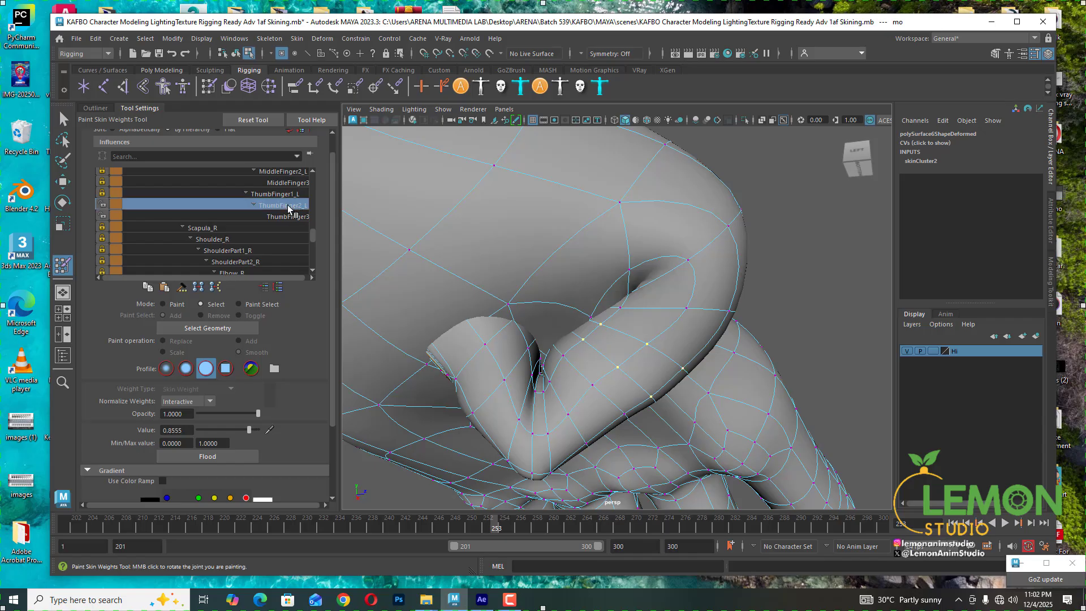
drag(252, 430, 259, 432)
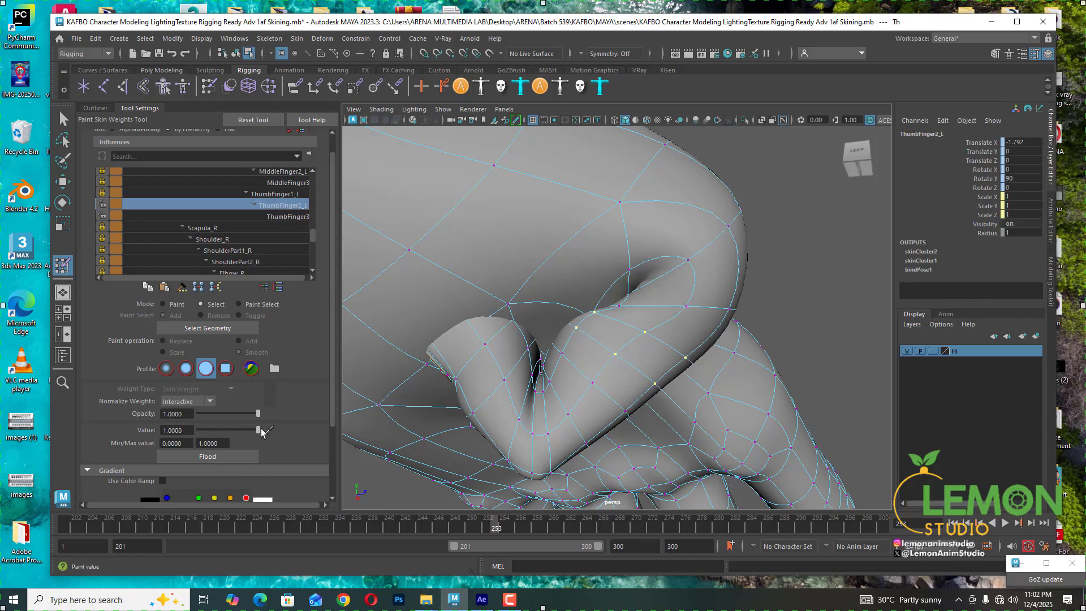
click(271, 194)
drag(202, 430, 192, 431)
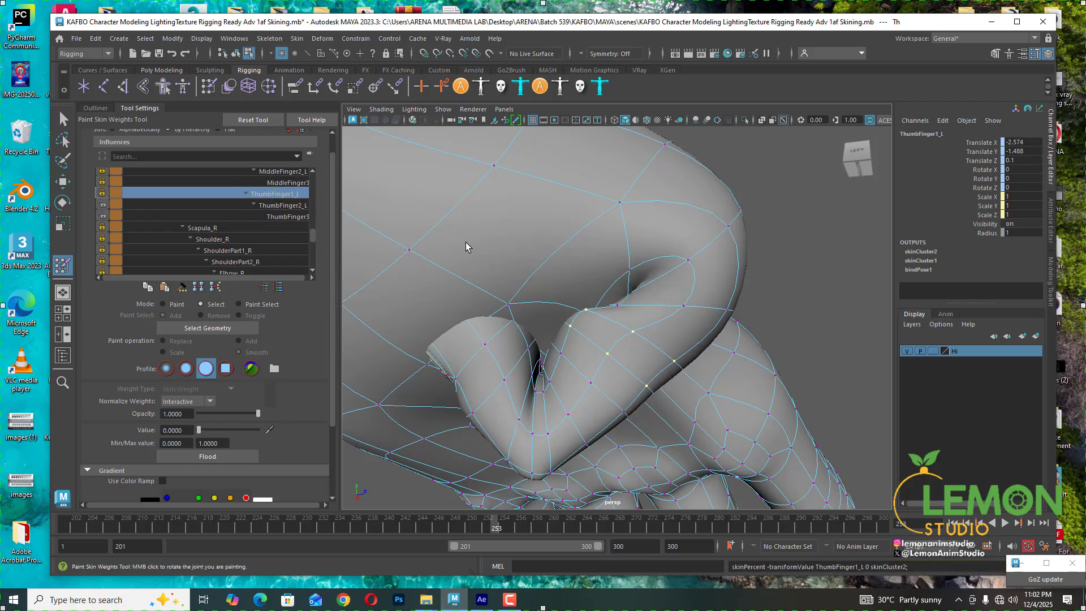
- Select a vertex in the inner thumb crease, setting ThumbFinger2_L to 1 and ThumbFinger1_L to about 0.07
alt+drag(629, 310, 653, 334)
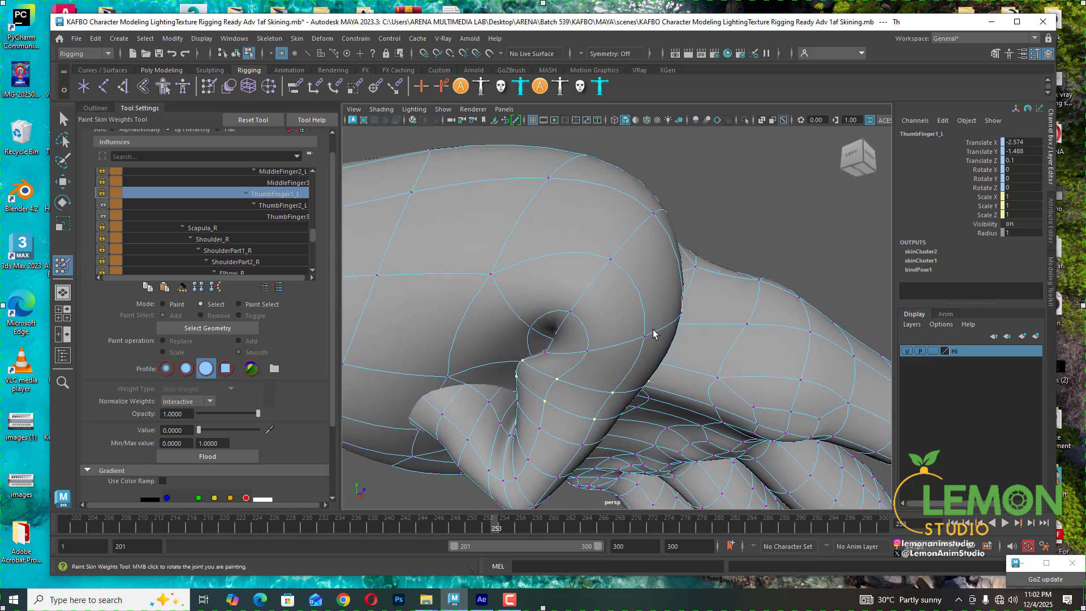
click(544, 354)
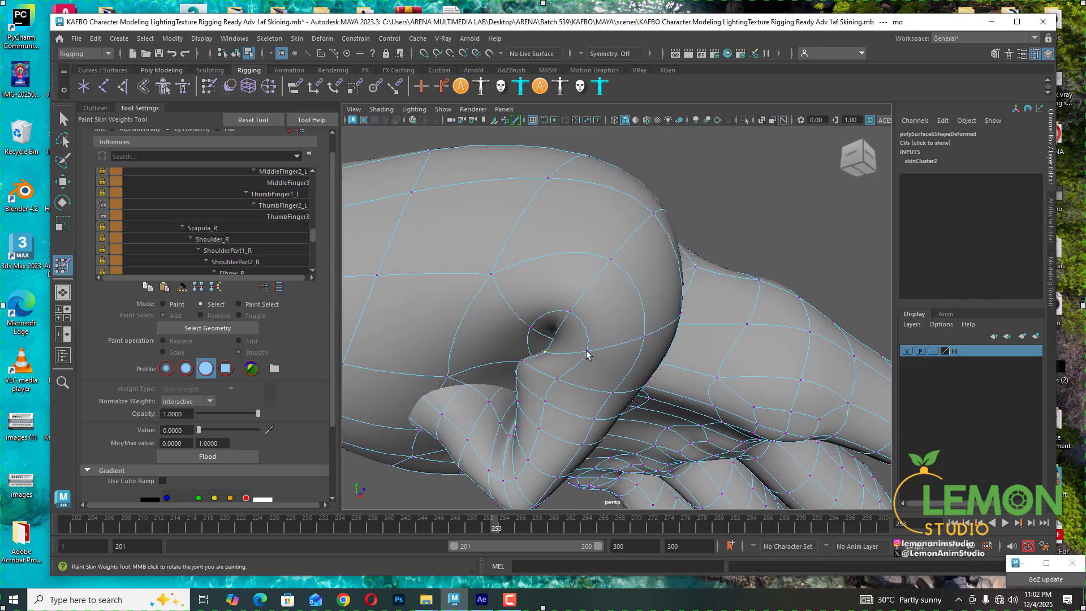
click(281, 206)
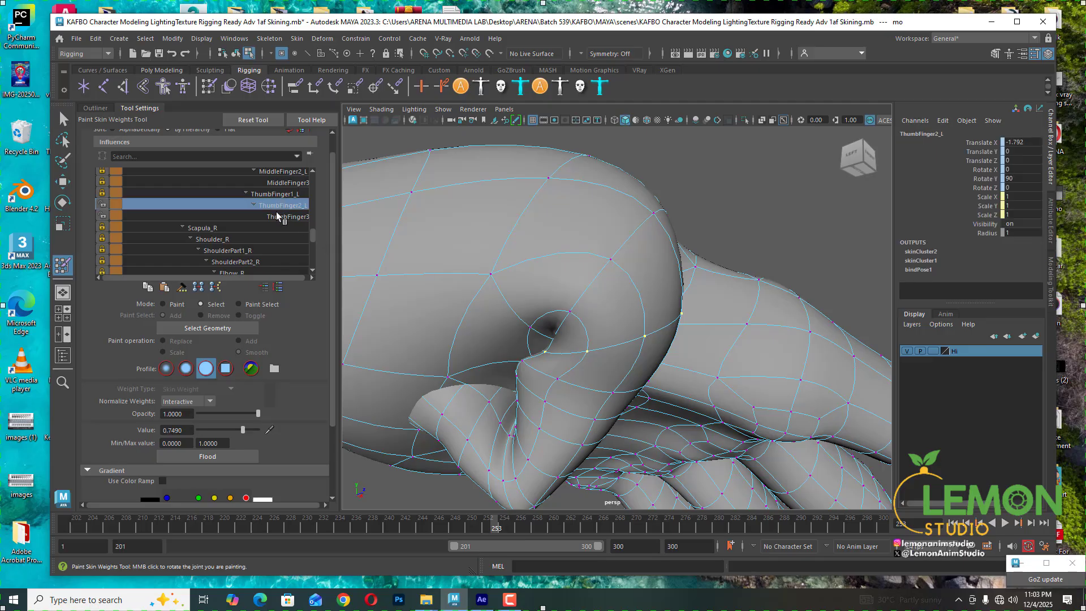
click(254, 430)
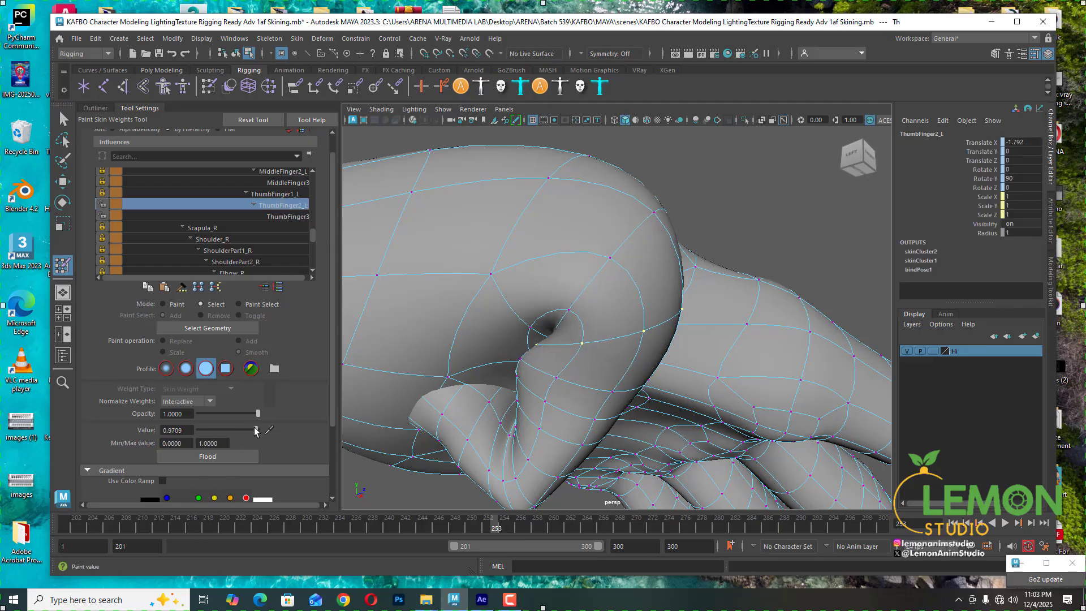
drag(256, 431, 259, 430)
click(247, 192)
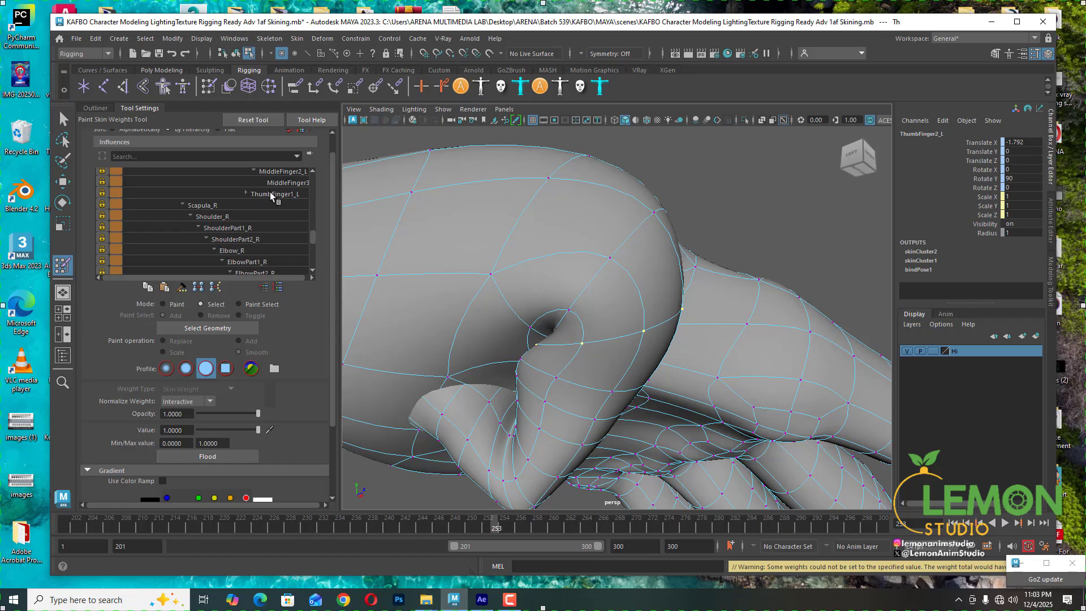
click(270, 192)
click(247, 193)
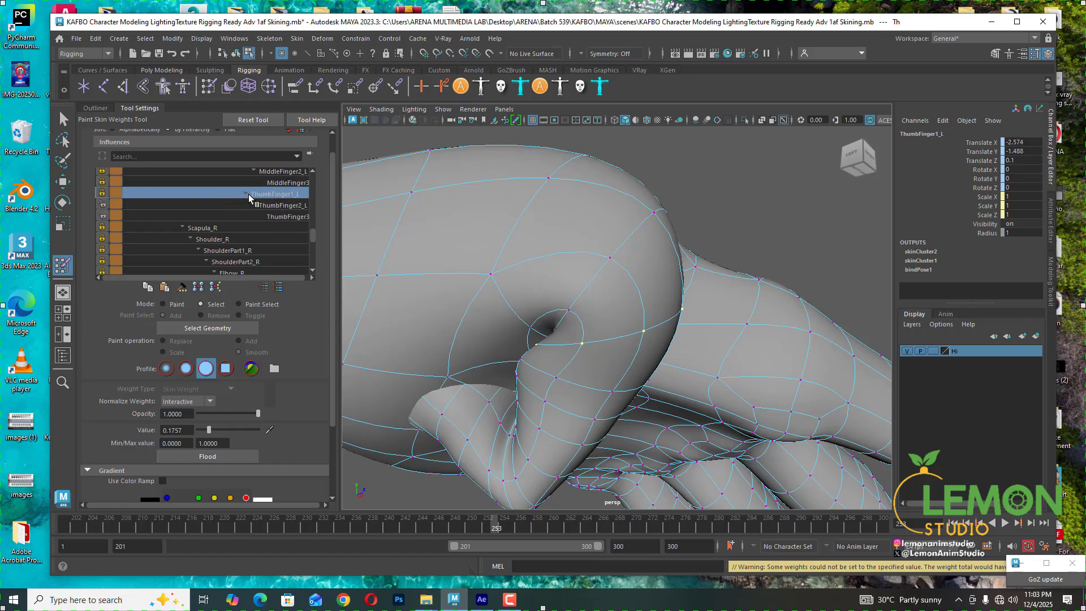
drag(215, 428, 202, 429)
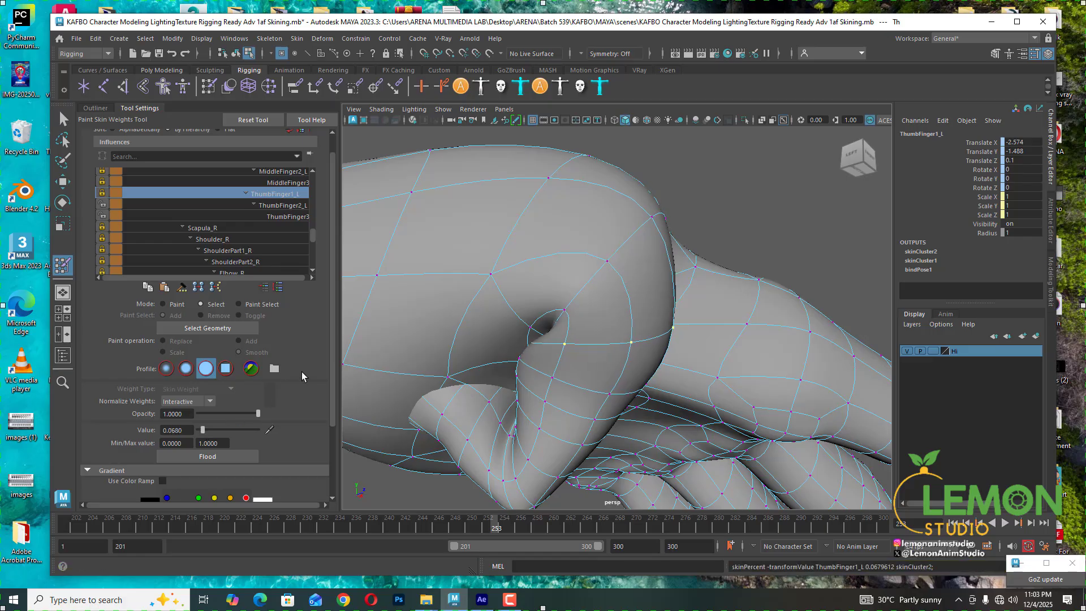
- Select a vertex on the underside of the thumb joint and set its ThumbFinger2_L weight to about 0.37
alt+drag(577, 393, 535, 369)
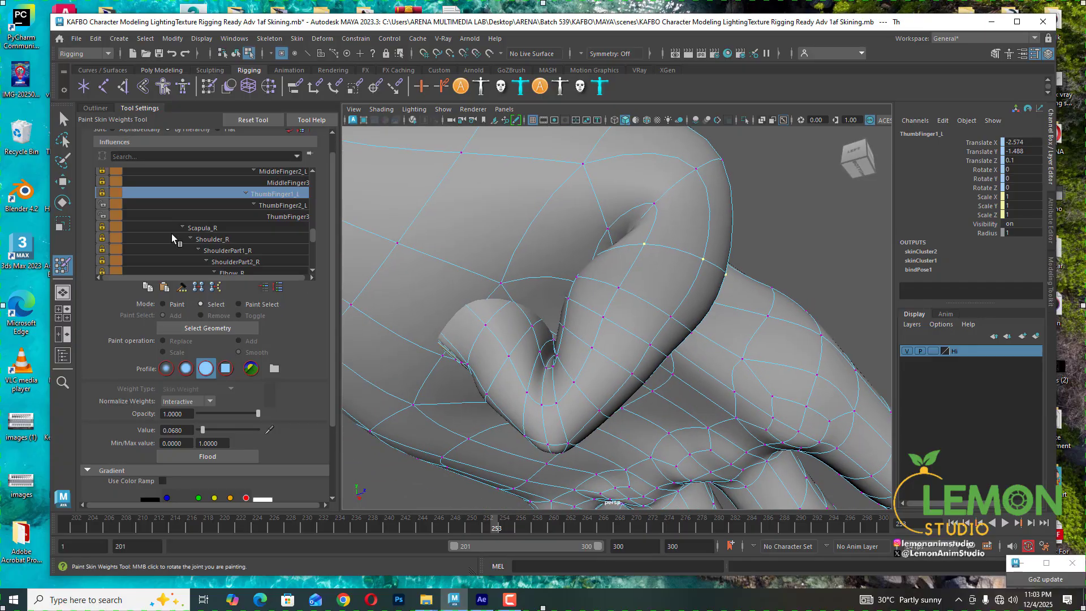
click(279, 205)
click(547, 371)
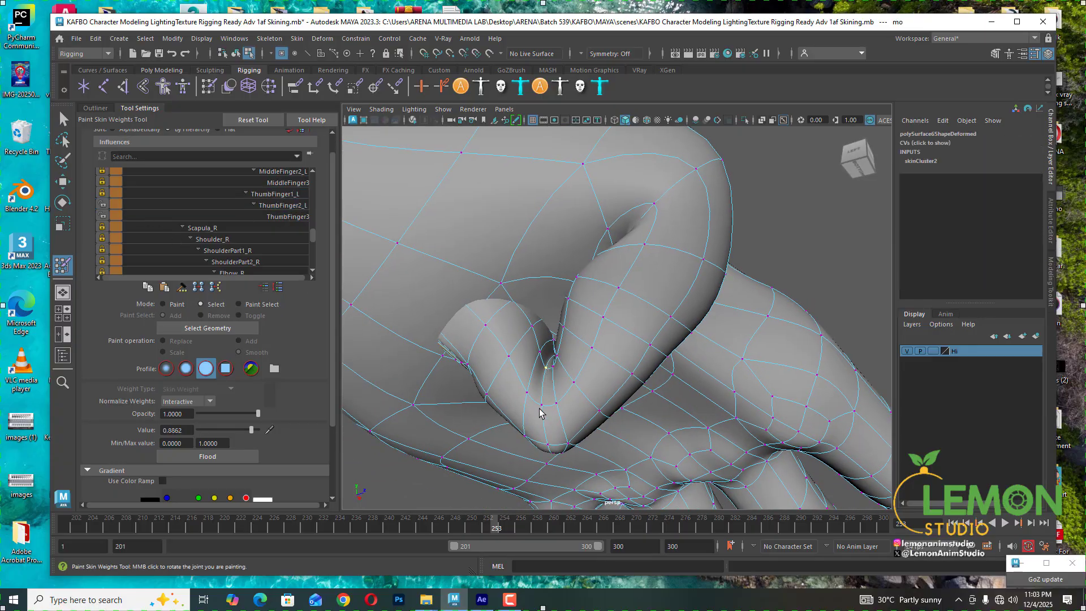
click(275, 207)
drag(228, 429, 220, 430)
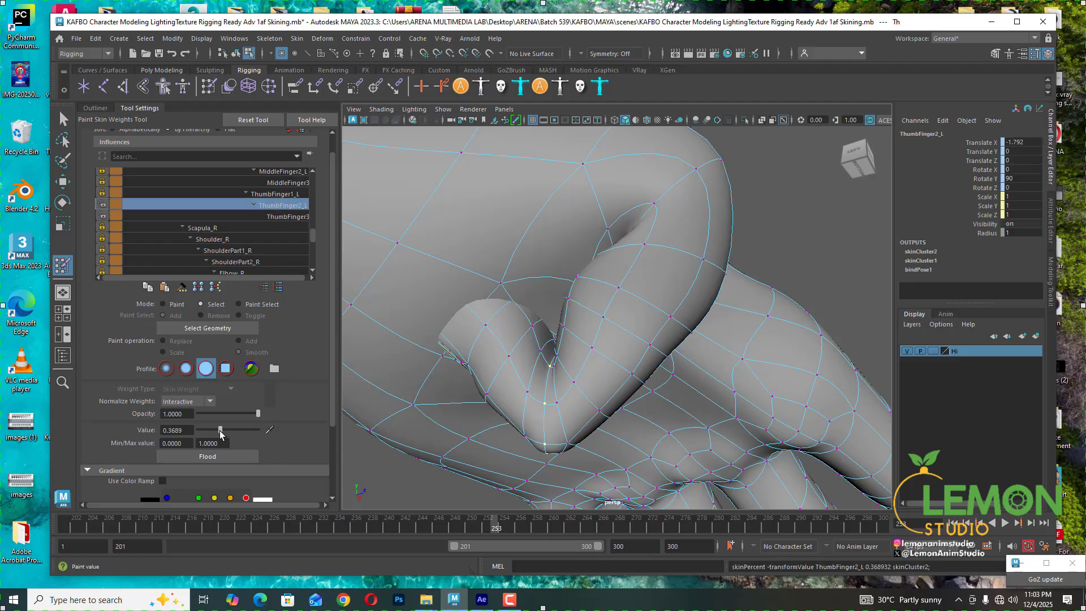
- Select the adjacent lower thumb vertex and set its ThumbFinger3_L weight to about 0.42
click(556, 402)
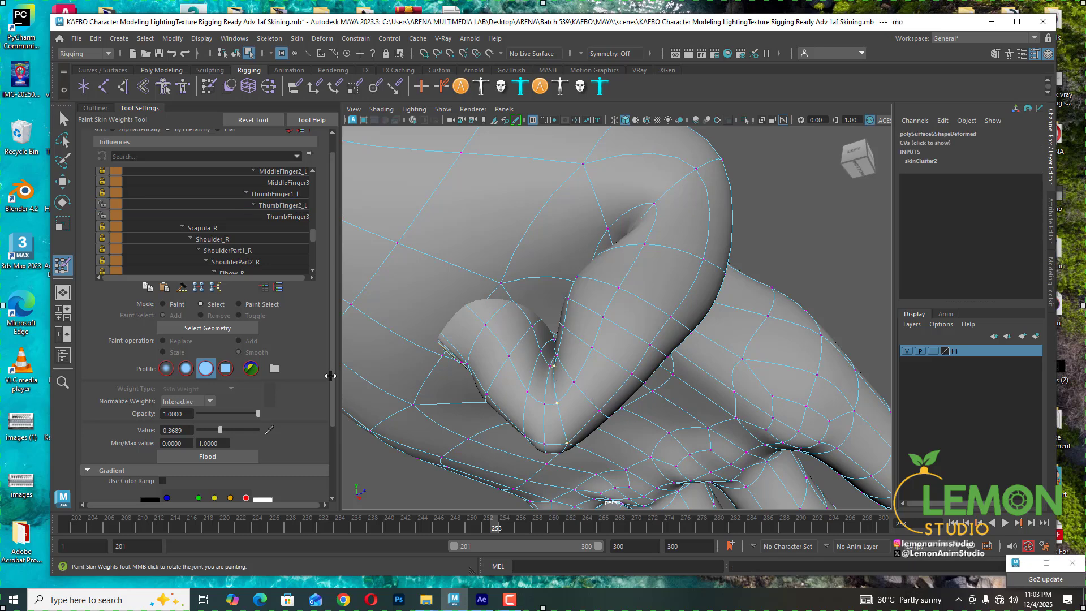
click(280, 218)
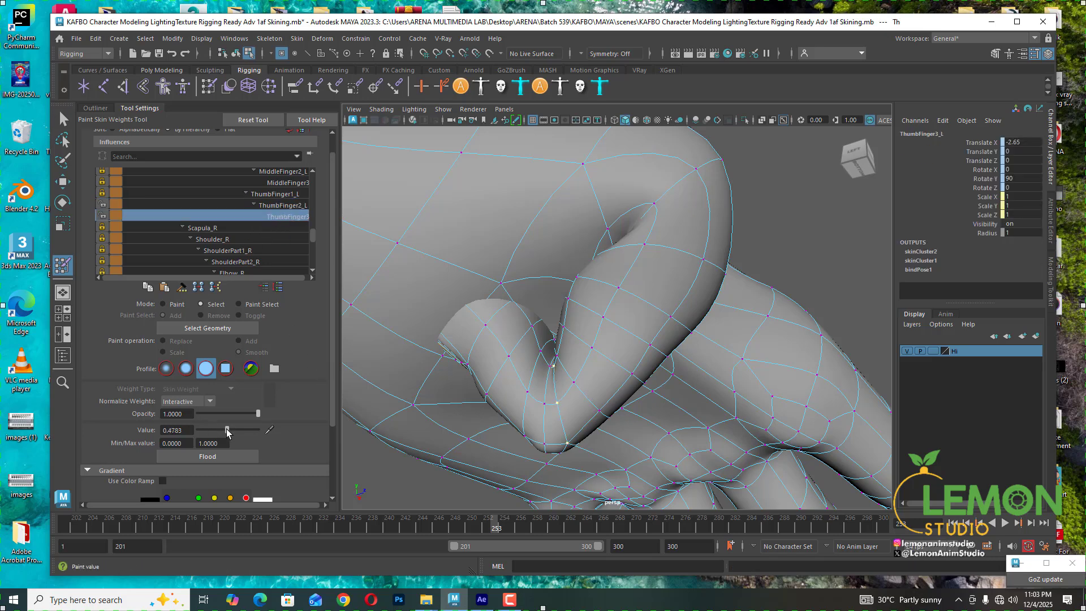
drag(227, 431, 223, 435)
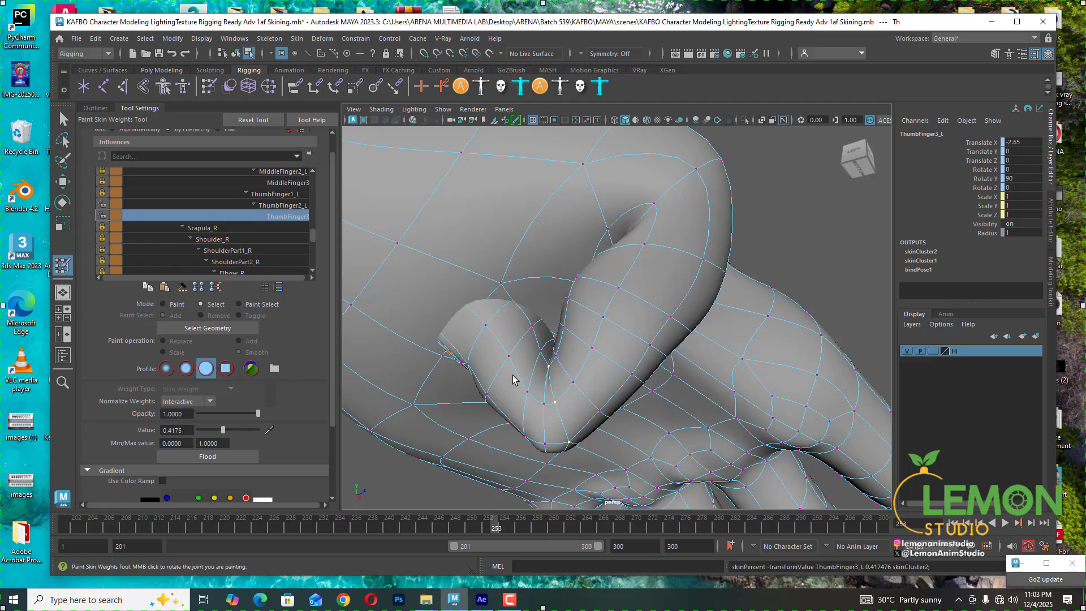
- Lasso-select the thumb tip vertices and flood them with ThumbFinger3_L at a value of 1
click(529, 393)
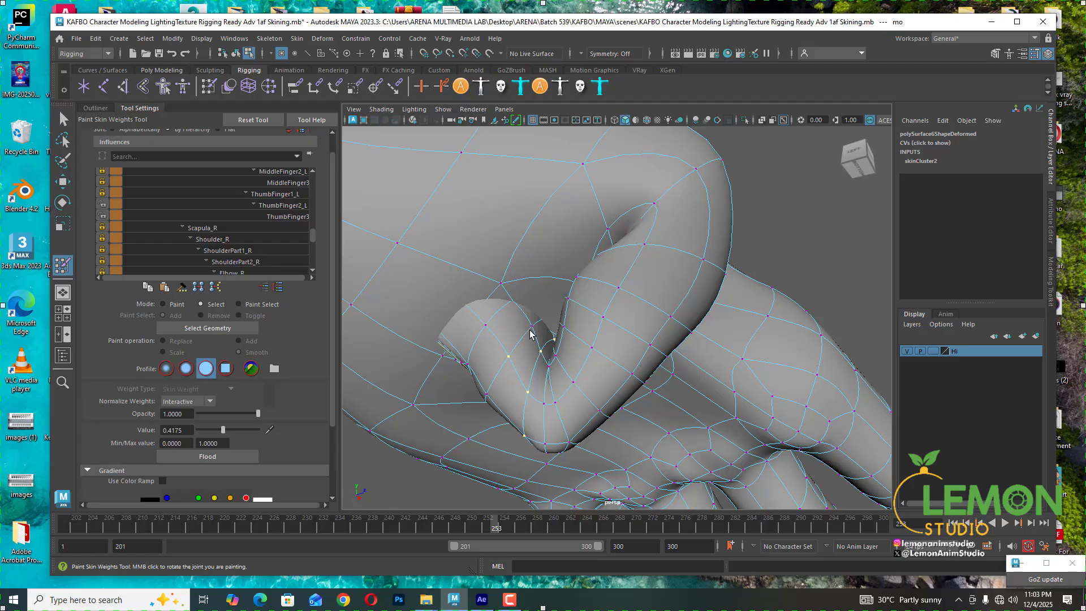
drag(490, 527, 471, 527)
mouse_move(628, 370)
alt+mouse_down()
mouse_move(538, 257)
mouse_move(599, 359)
mouse_move(555, 391)
mouse_move(532, 262)
mouse_move(532, 308)
mouse_move(552, 312)
alt+mouse_up()
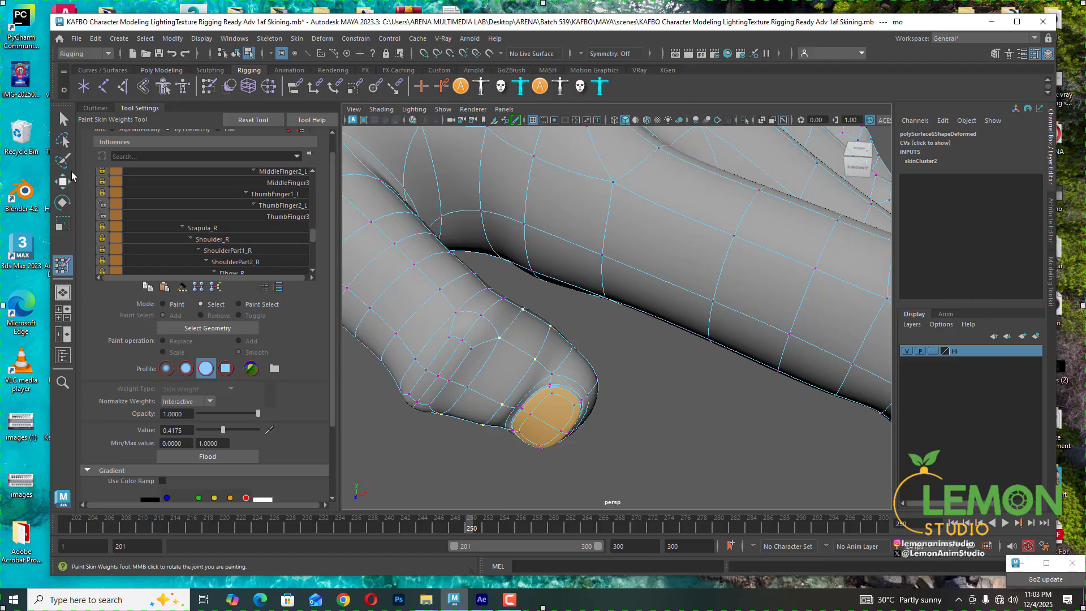
click(63, 139)
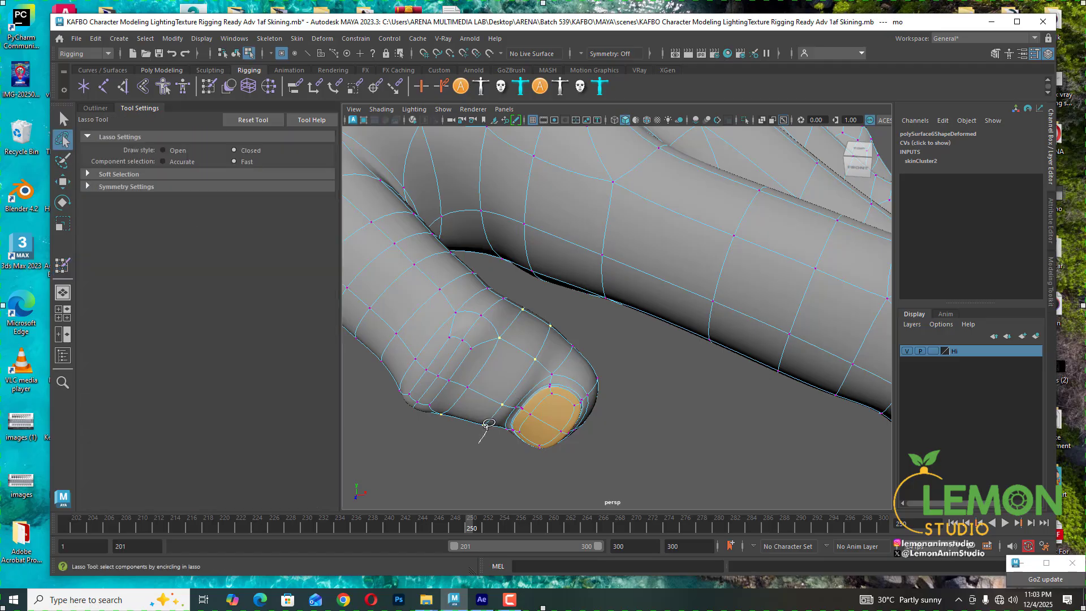
mouse_move(499, 413)
mouse_down()
mouse_move(572, 317)
mouse_move(608, 390)
mouse_move(561, 481)
mouse_move(498, 439)
mouse_move(556, 430)
mouse_move(623, 383)
mouse_move(659, 389)
mouse_move(623, 395)
mouse_move(634, 399)
mouse_up()
drag(471, 529, 496, 529)
alt+drag(640, 316, 552, 355)
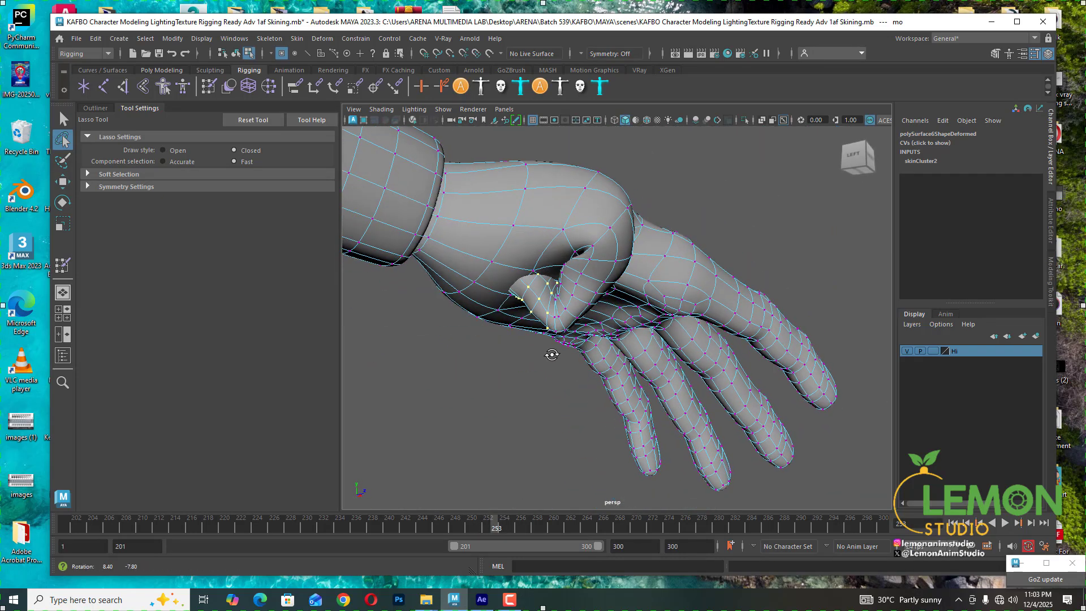
click(63, 266)
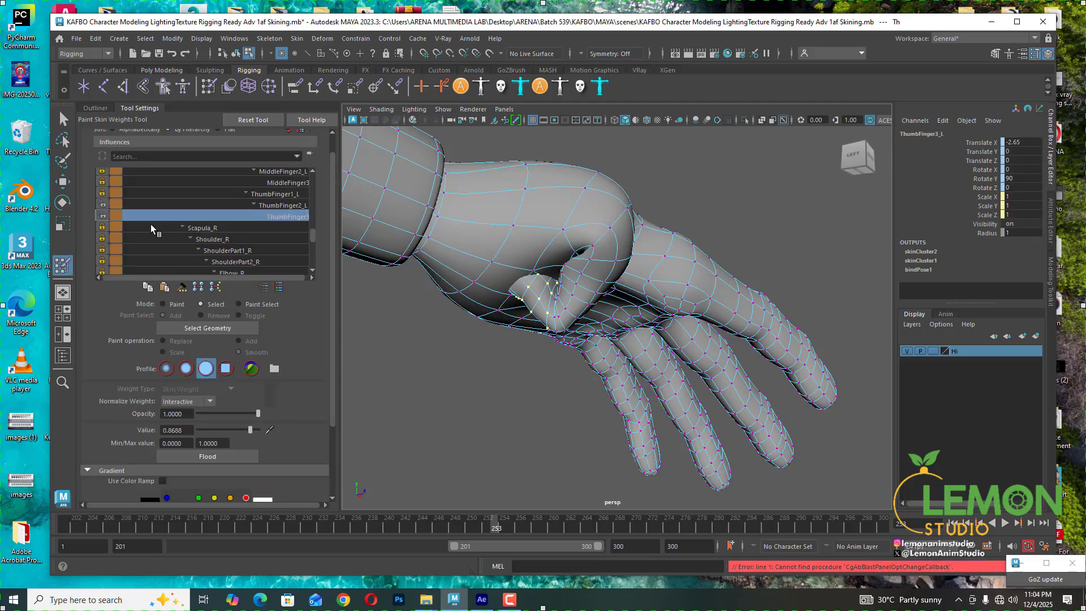
drag(250, 430, 259, 430)
click(208, 456)
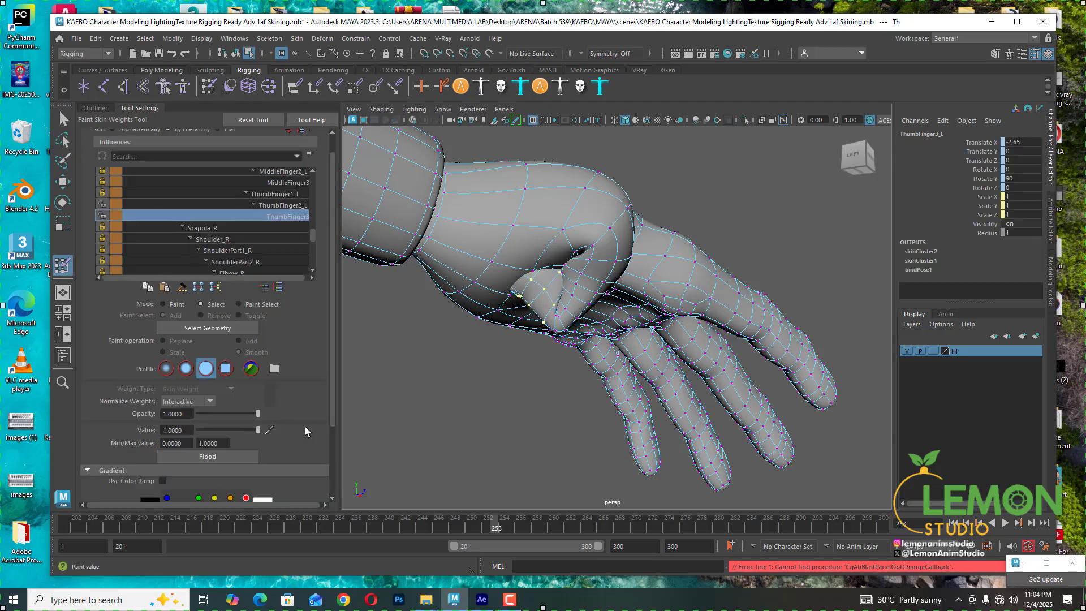
- Set the Wrist_L weight to 0 on the selected thumb tip vertices
click(275, 194)
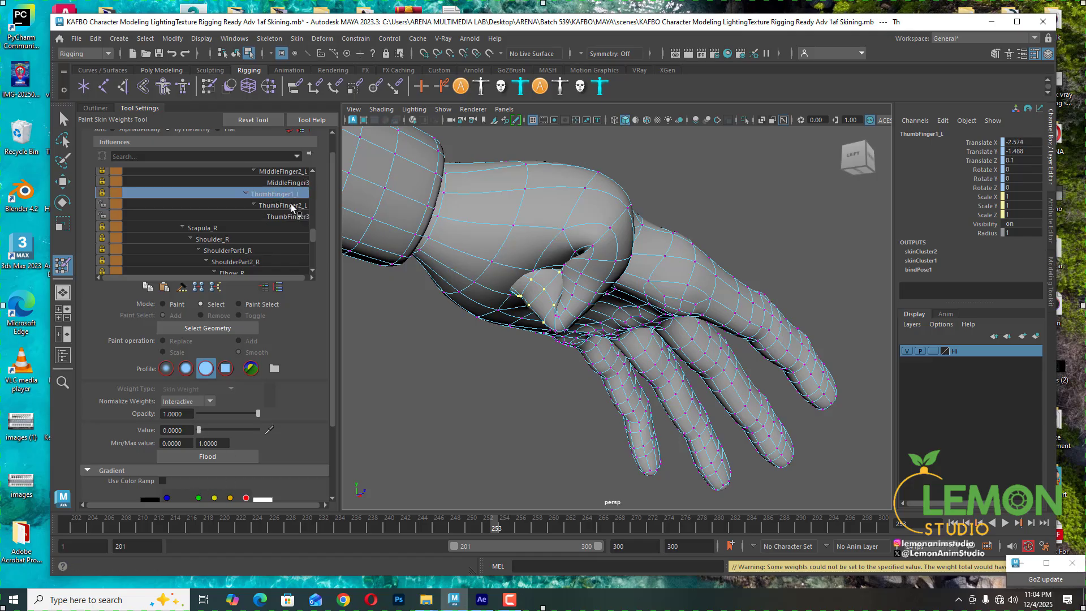
scroll(286, 211, up, 4)
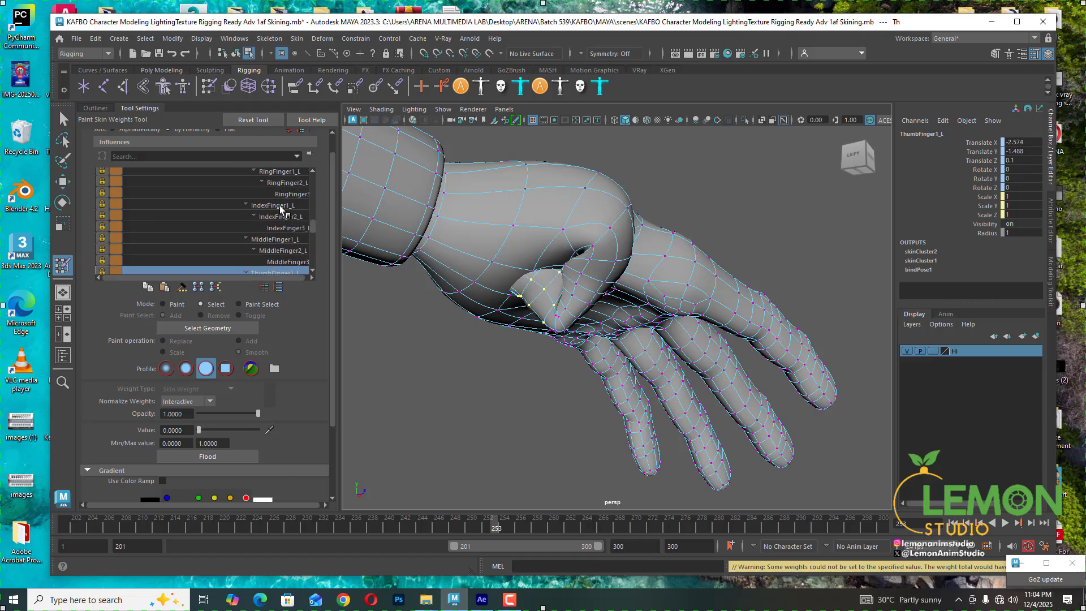
scroll(280, 209, up, 1)
click(262, 206)
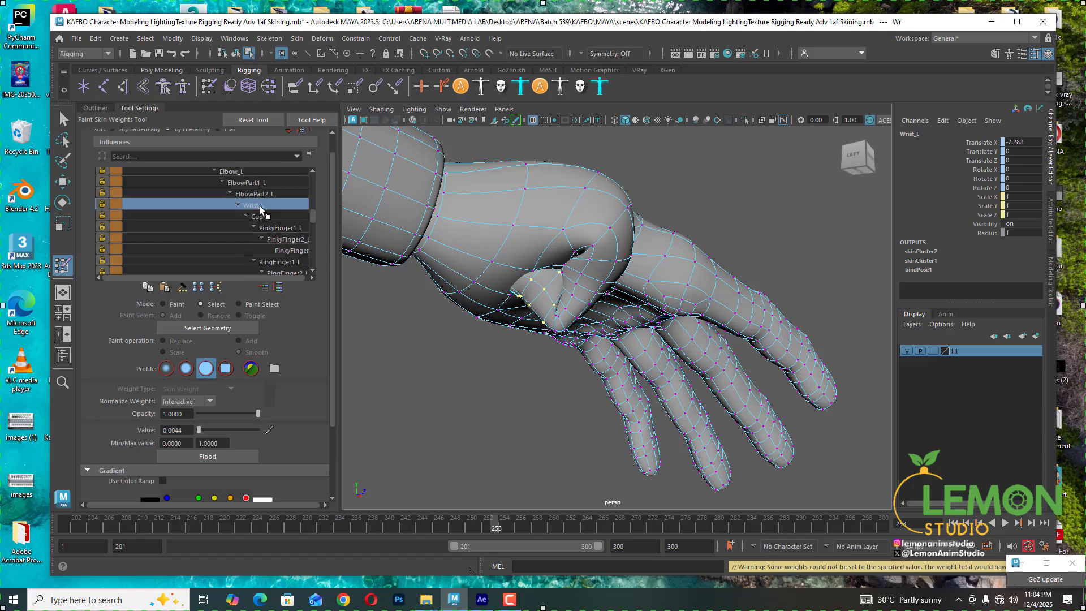
drag(210, 428, 193, 430)
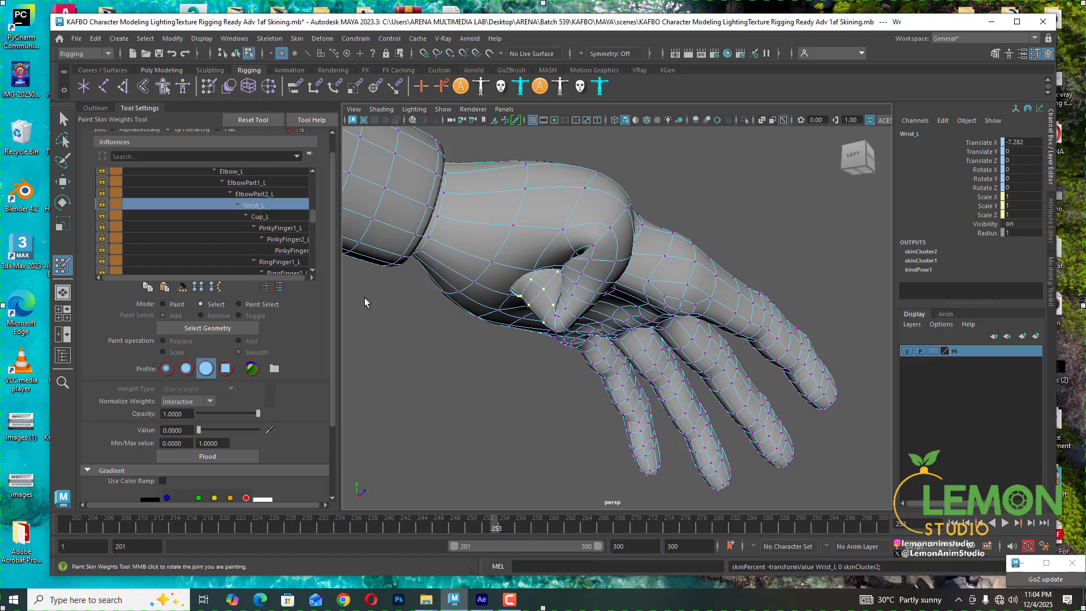
- Check the finger influences on the selected vertices and set the IndexFinger1_L weight to 0
click(283, 218)
click(286, 228)
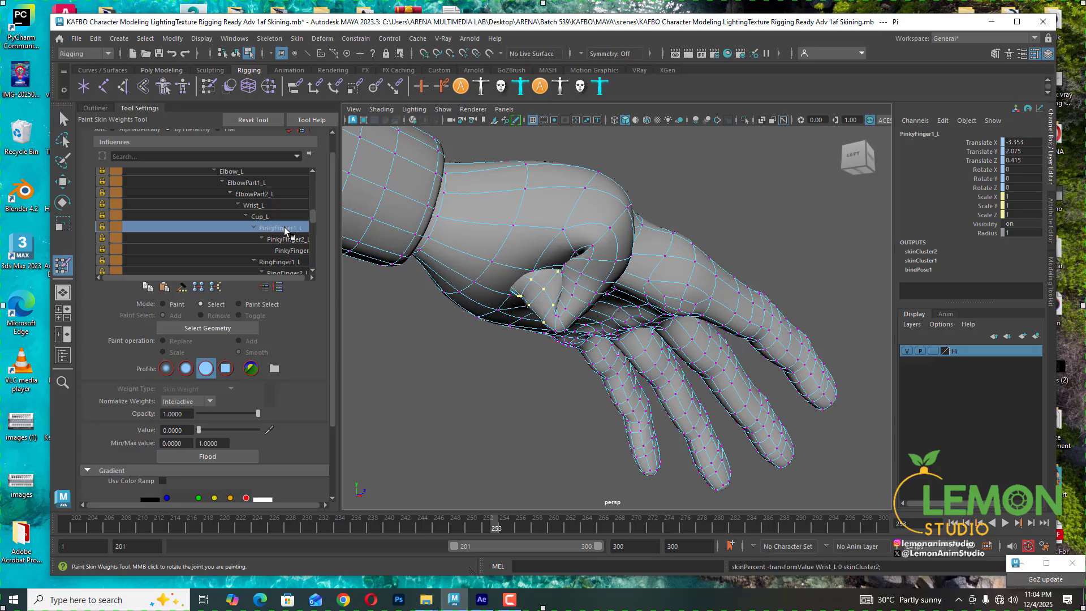
scroll(286, 230, down, 4)
scroll(286, 229, down, 2)
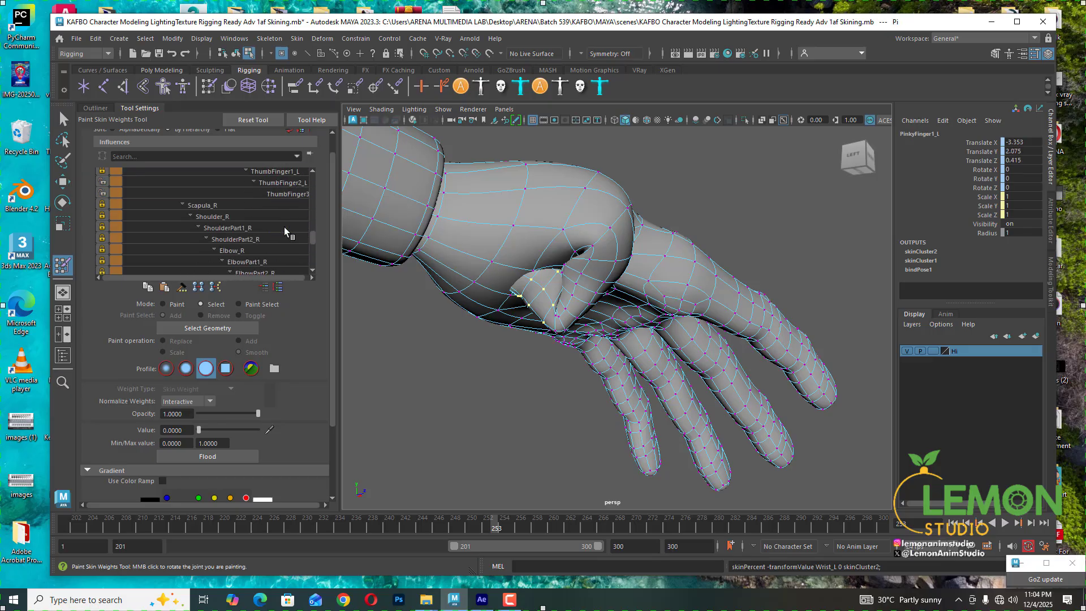
click(294, 194)
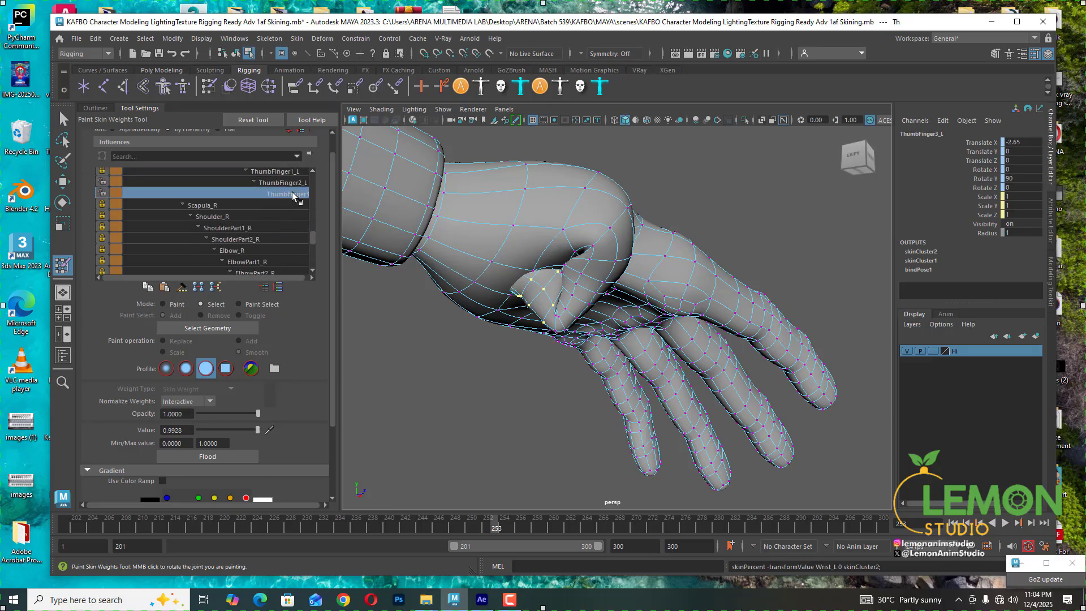
click(291, 187)
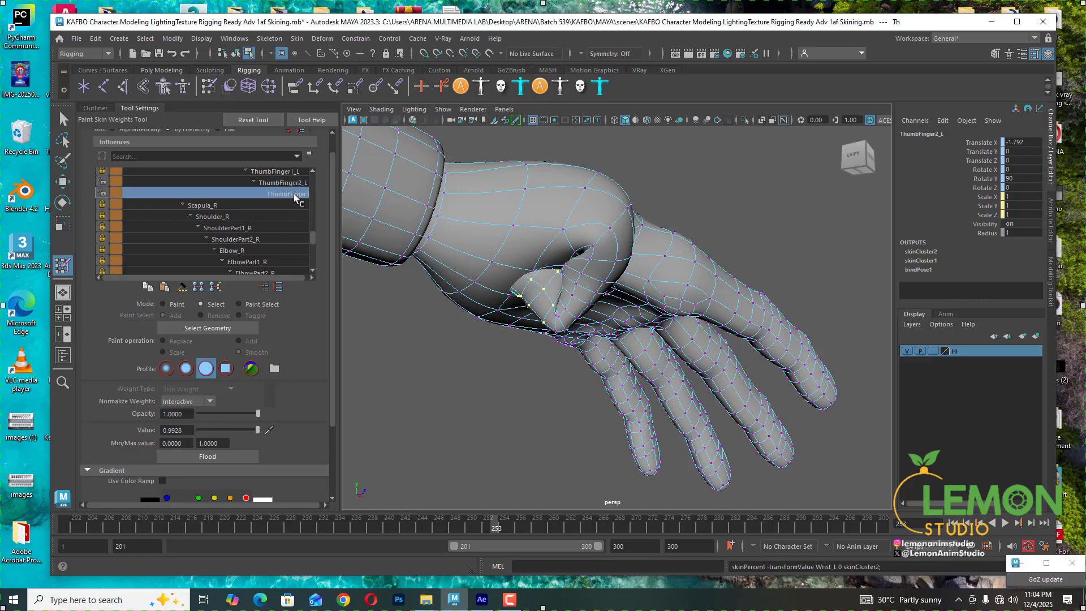
scroll(285, 210, up, 1)
click(285, 208)
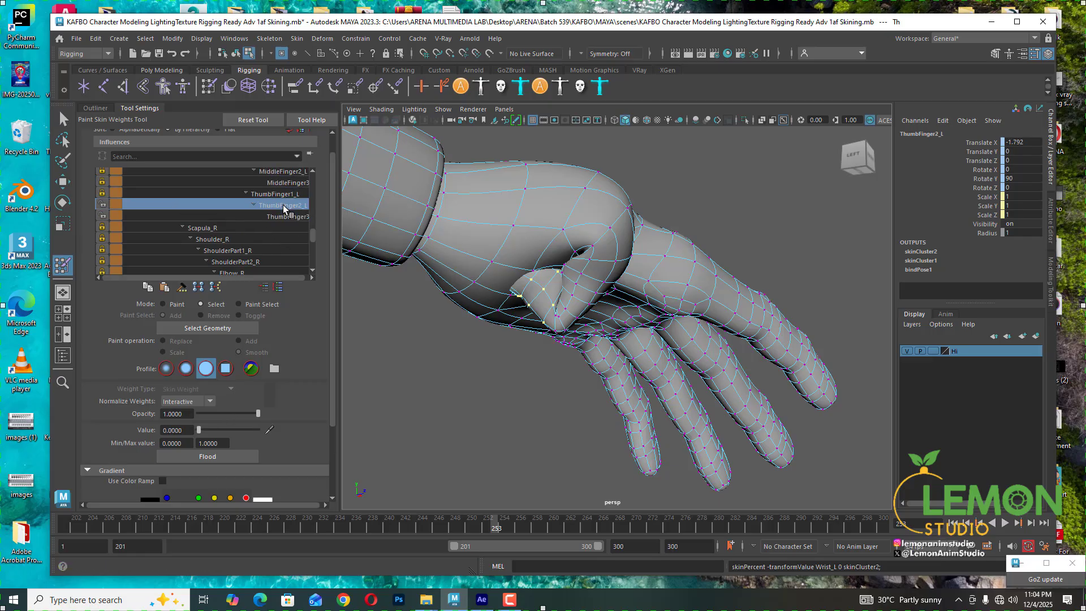
click(283, 194)
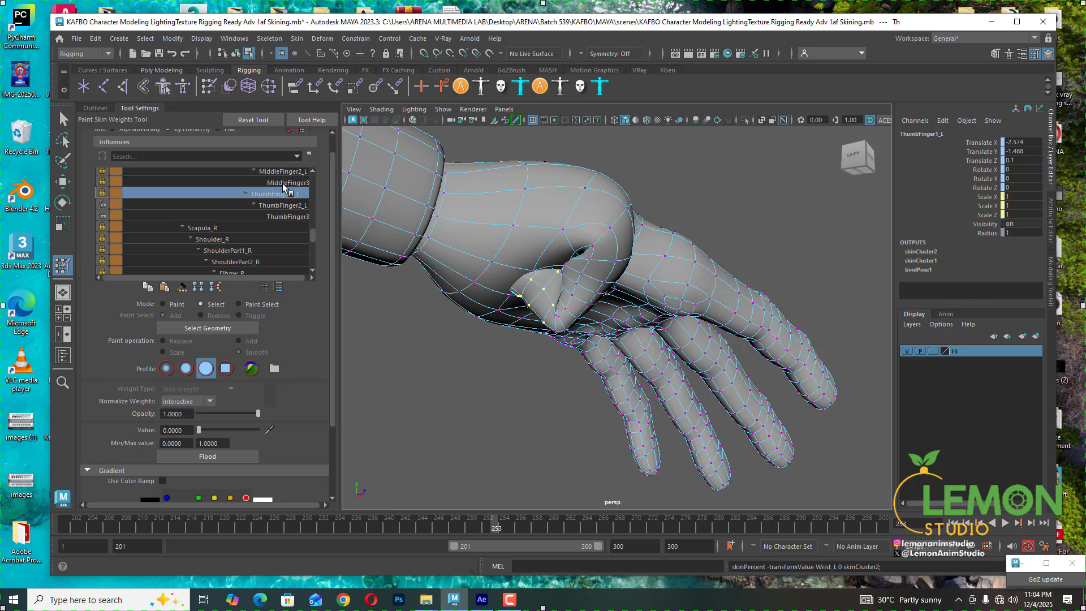
click(284, 184)
scroll(284, 189, up, 2)
click(285, 195)
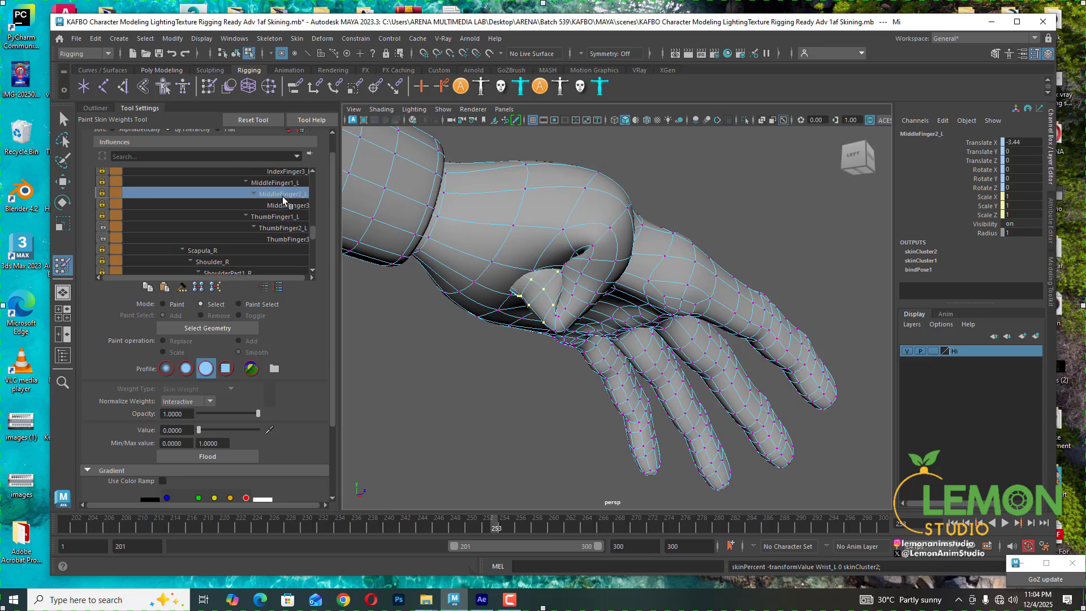
click(285, 184)
scroll(284, 201, up, 1)
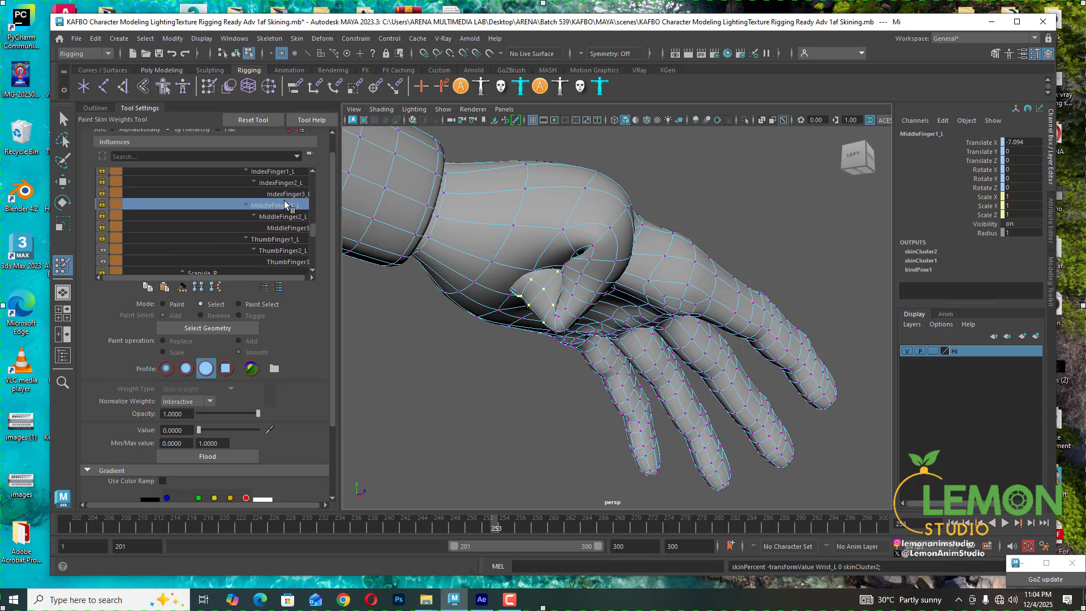
click(288, 195)
click(287, 184)
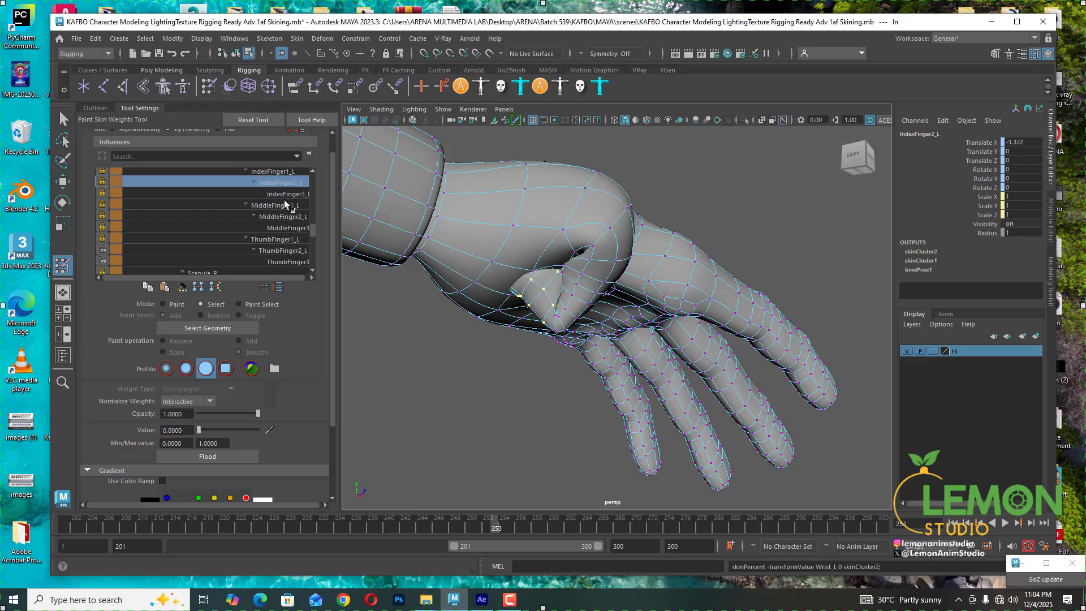
scroll(287, 192, up, 2)
click(286, 194)
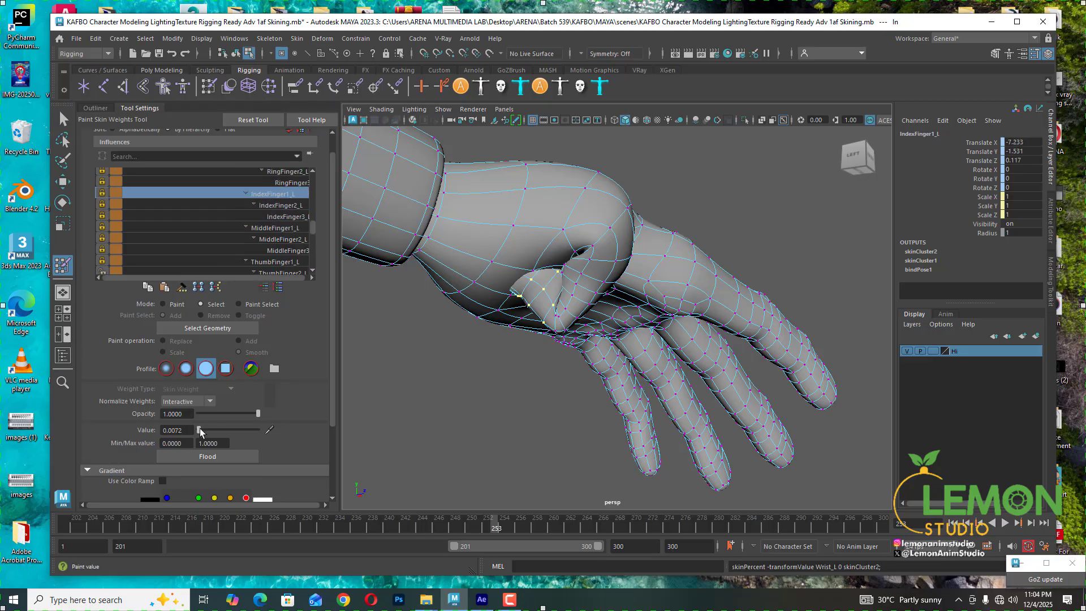
drag(199, 430, 161, 443)
- Select a vertex on the thumb's upper joint and set its ThumbFinger3_L weight to about 0.87
scroll(237, 231, down, 4)
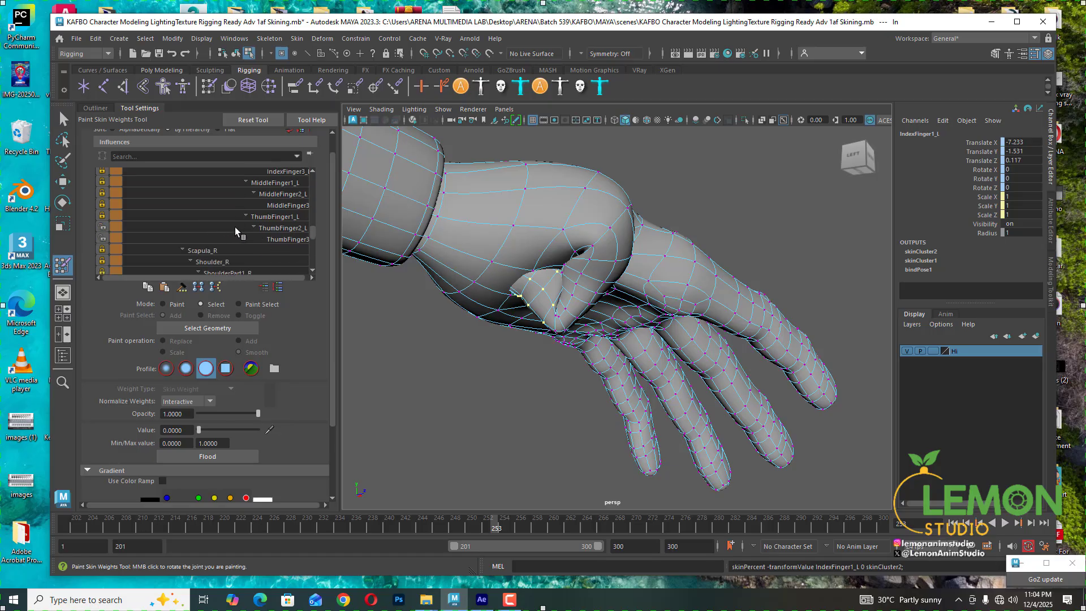
click(288, 240)
mouse_move(595, 379)
alt+mouse_down()
mouse_move(555, 368)
mouse_move(546, 355)
mouse_move(562, 350)
mouse_move(529, 337)
mouse_move(558, 388)
mouse_move(570, 381)
mouse_move(485, 379)
mouse_move(518, 376)
mouse_move(543, 396)
alt+mouse_up()
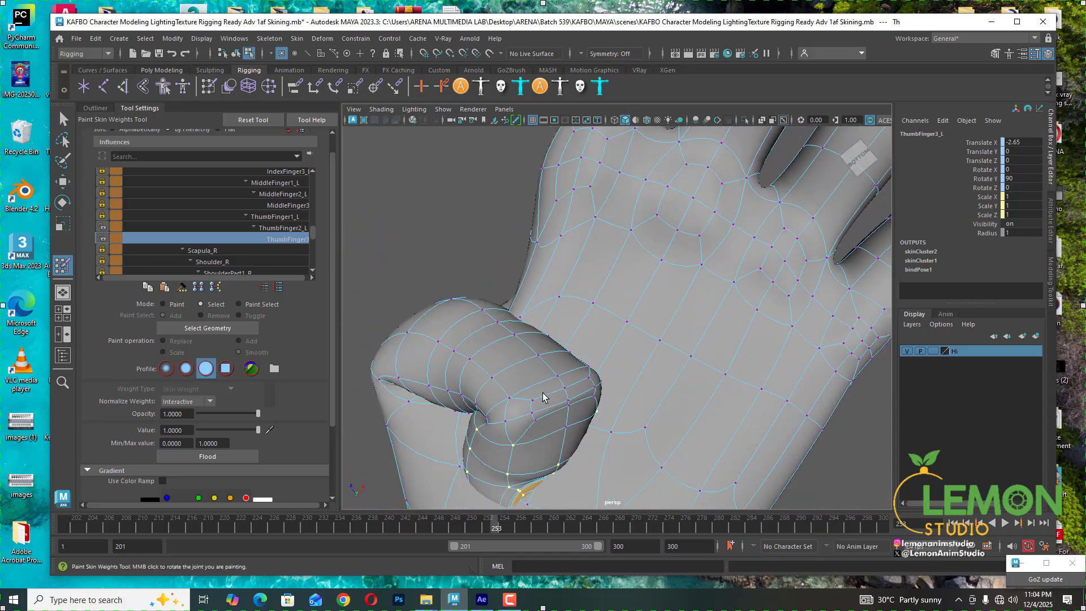
click(536, 422)
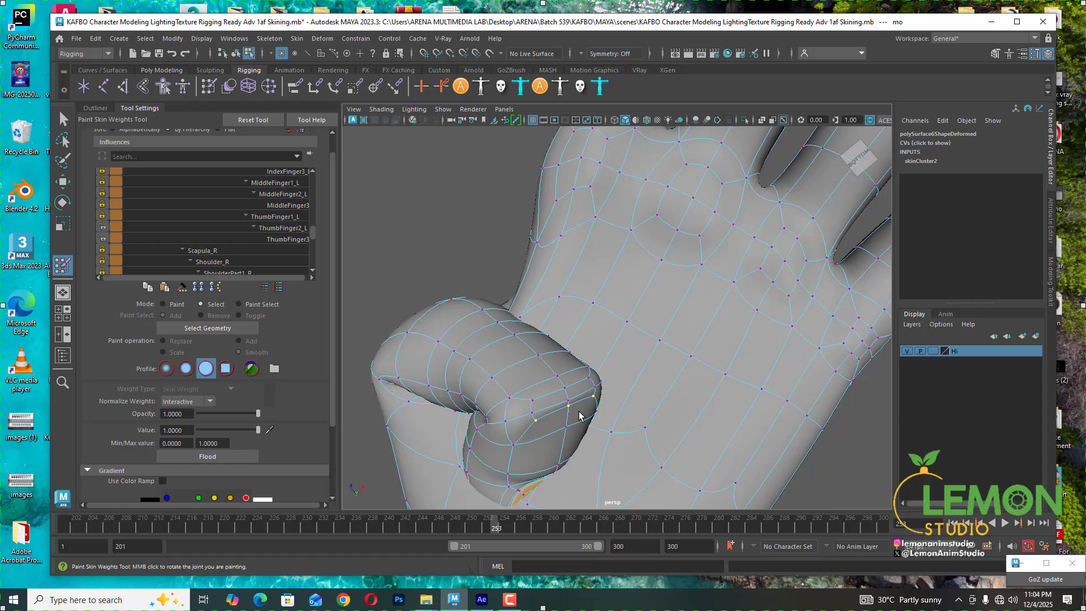
click(282, 240)
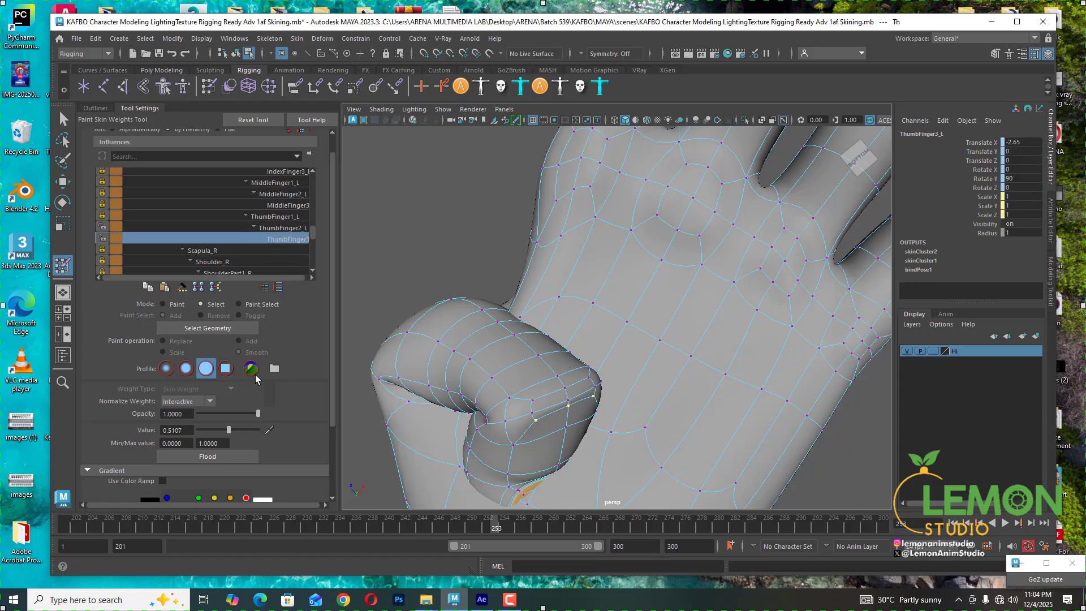
drag(229, 430, 249, 433)
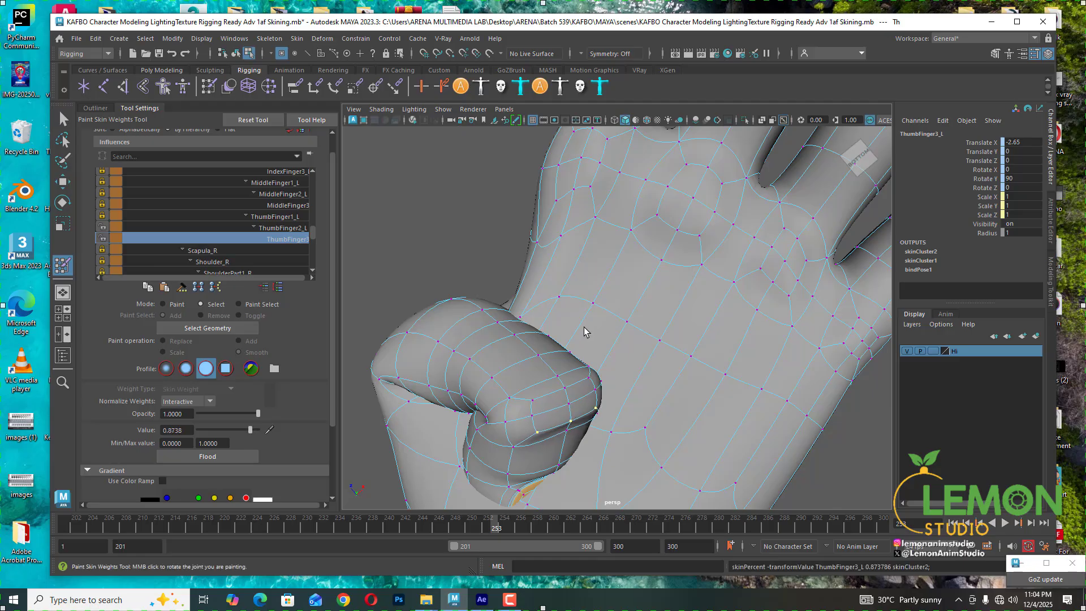
- Select the neighbouring thumb vertex and set its ThumbFinger2_L weight to about 0.73
click(511, 398)
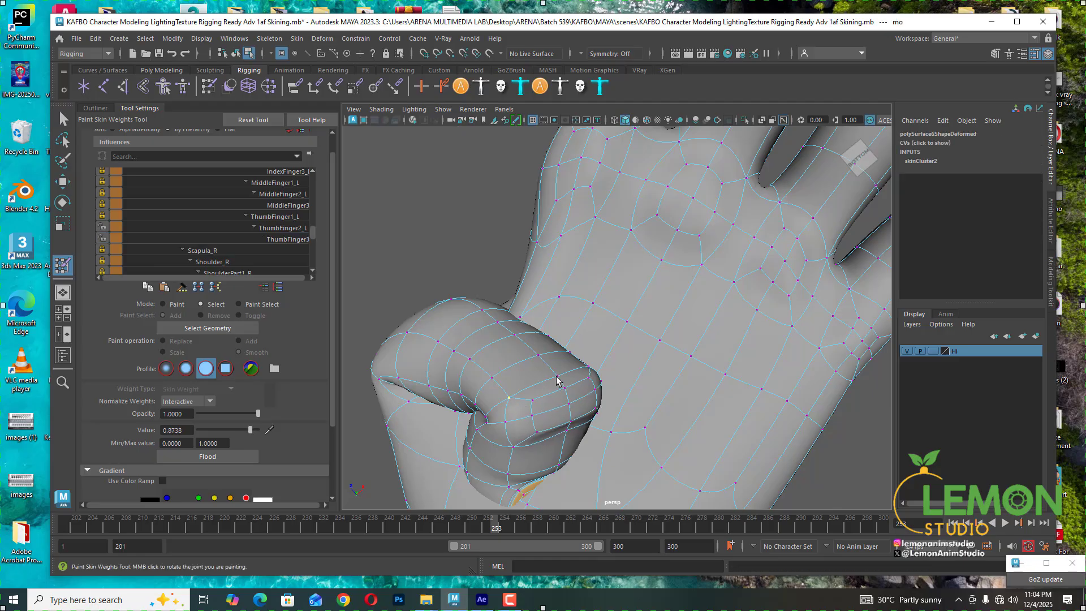
click(280, 228)
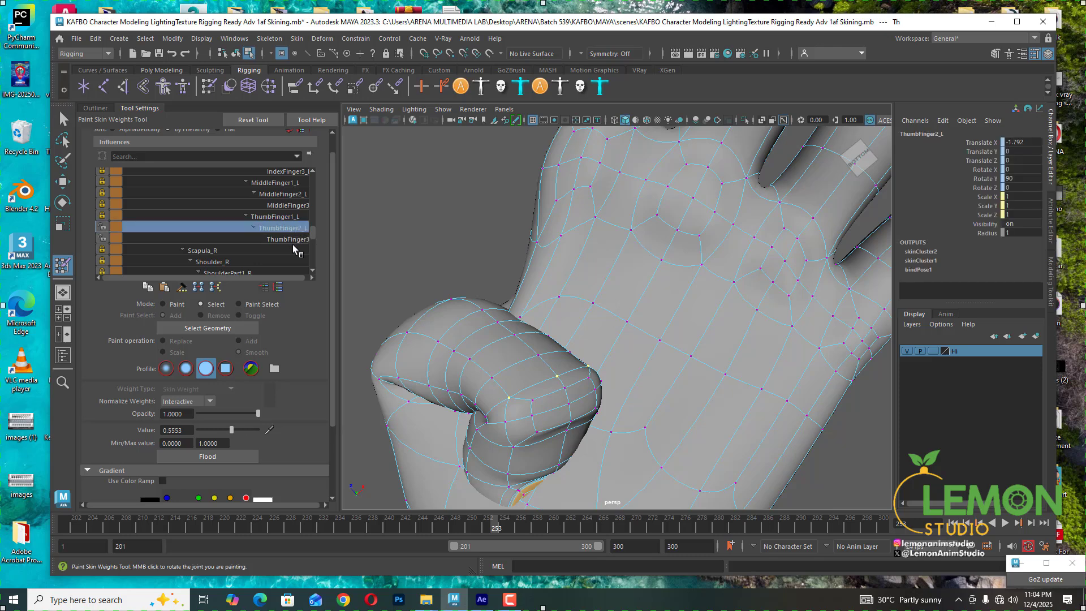
drag(242, 431, 242, 432)
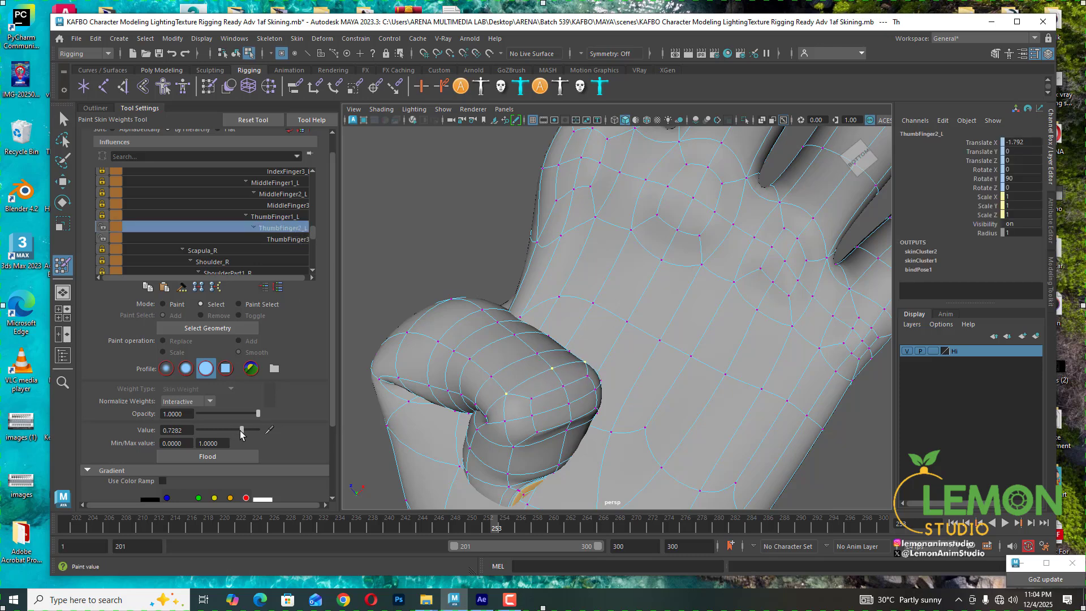
- Select a row of three thumb vertices and set their ThumbFinger2_L weight to about 0.60
click(531, 400)
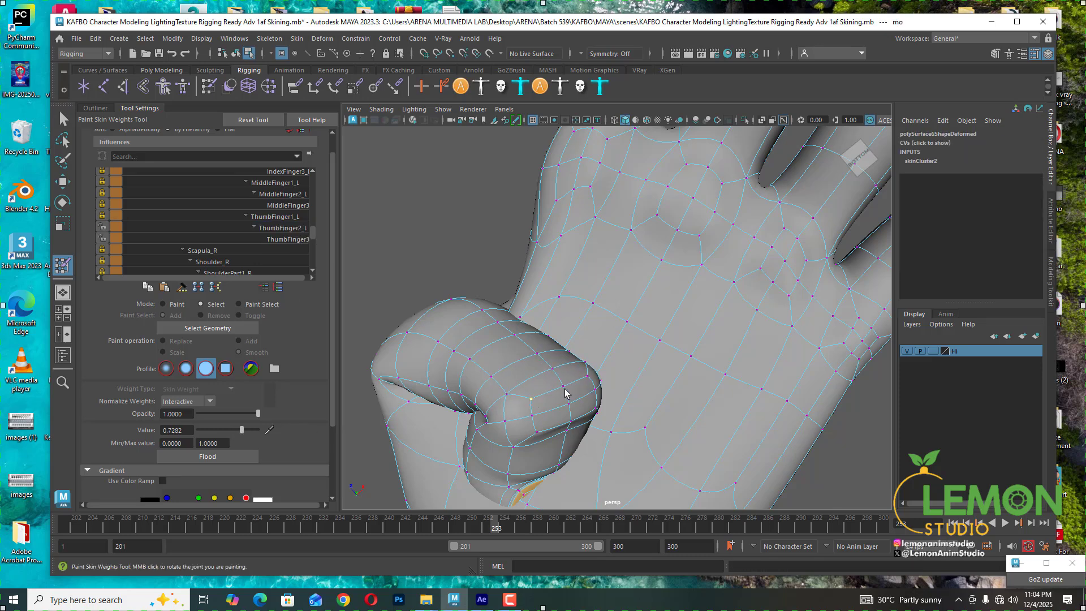
shift+click(564, 387)
shift+click(587, 376)
click(273, 229)
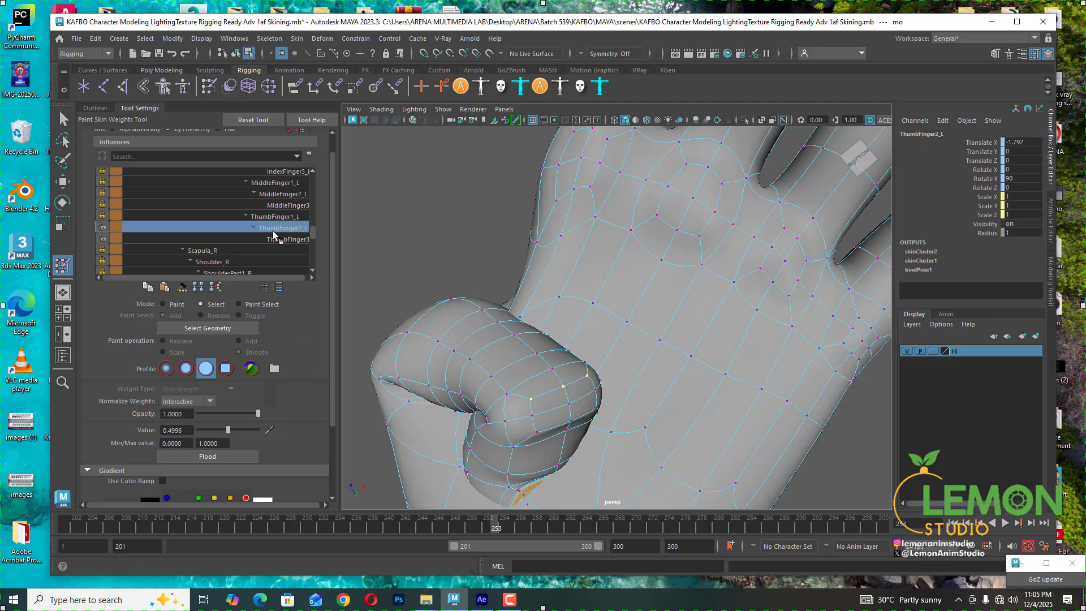
drag(231, 431, 236, 431)
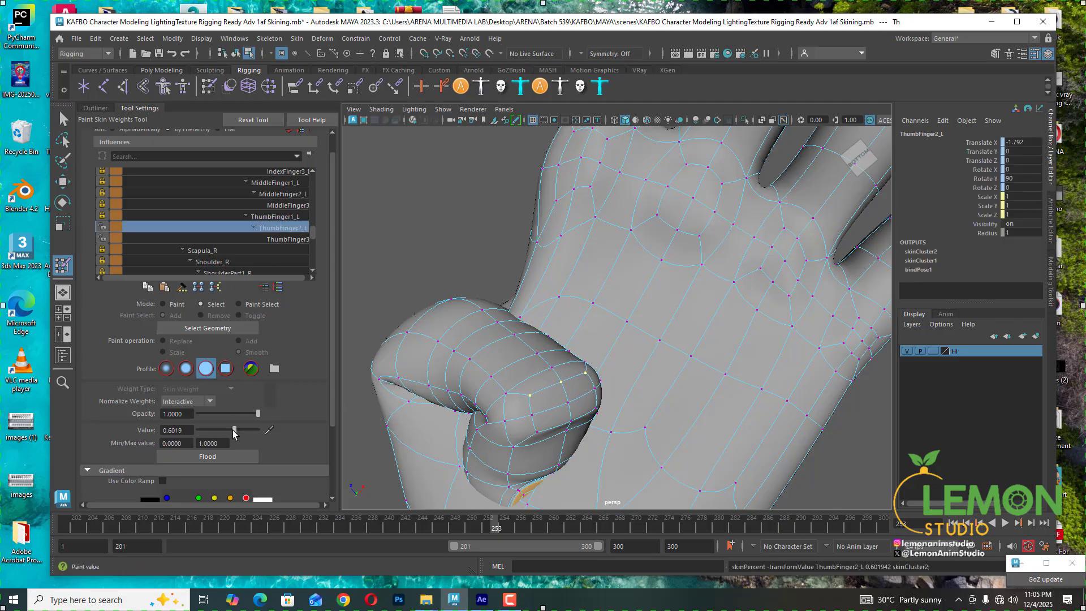
- Select a lower thumb vertex and set its ThumbFinger2_L weight to about 0.29
click(532, 416)
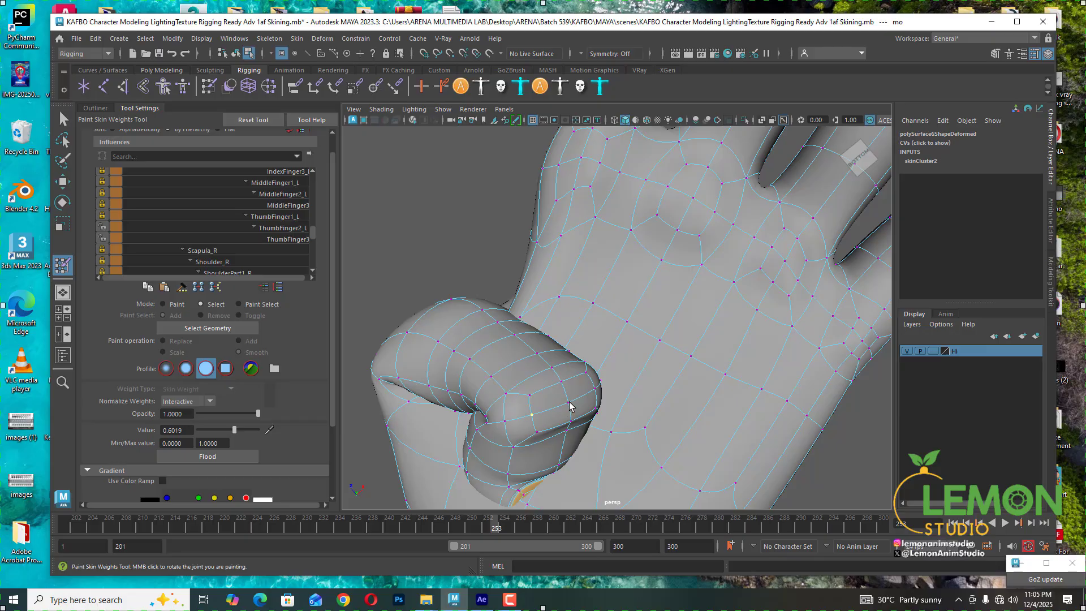
click(281, 228)
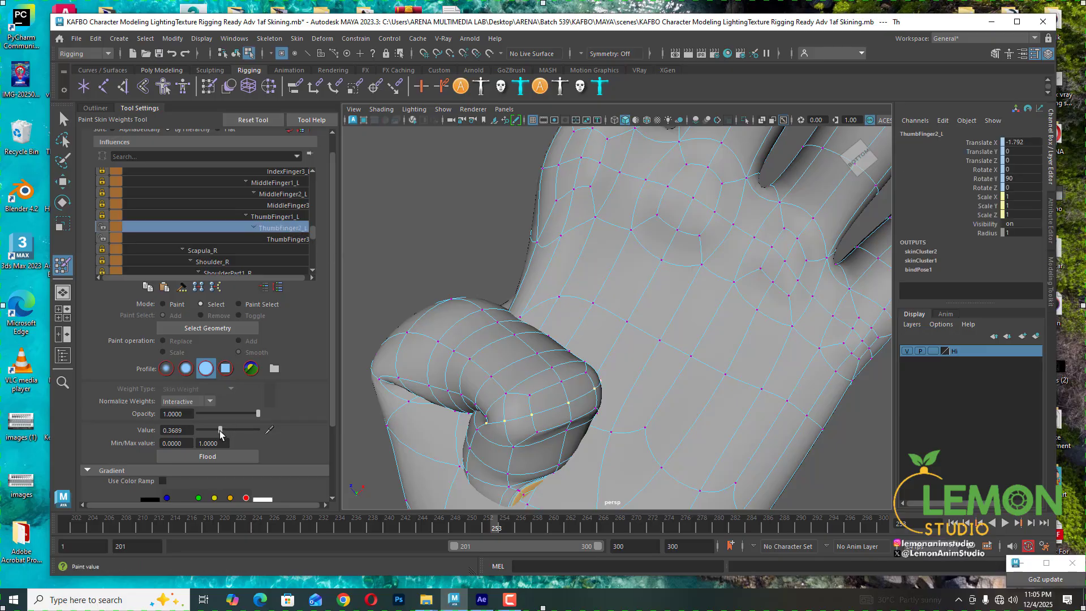
mouse_move(221, 431)
mouse_down()
mouse_move(229, 434)
mouse_move(215, 432)
mouse_up()
- Select a vertex at the thumb tip and set its ThumbFinger3_L weight to 1
scroll(488, 369, down, 4)
alt+drag(488, 373, 675, 423)
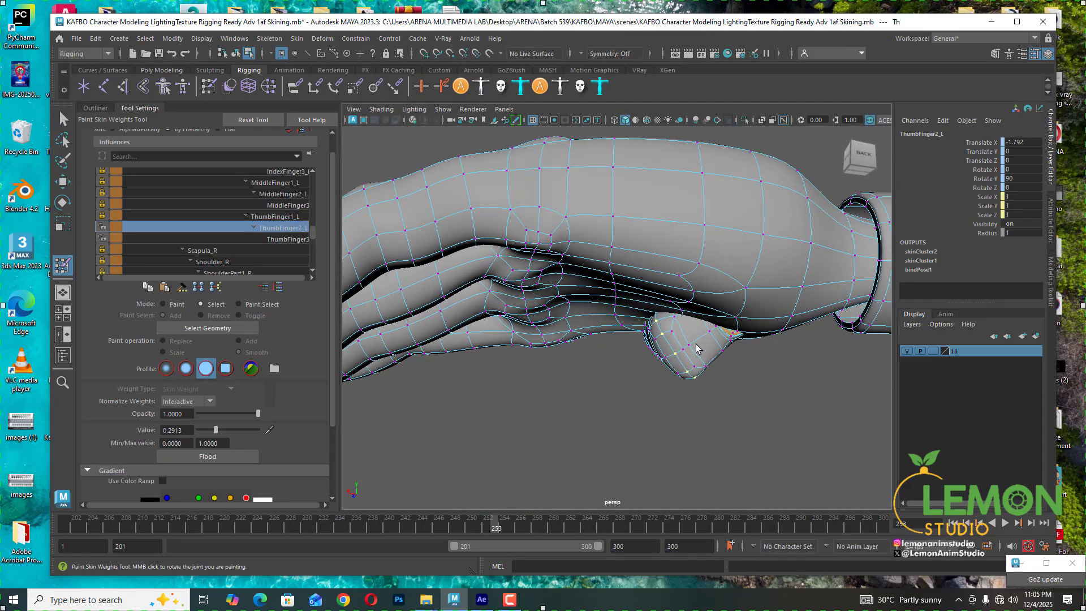
scroll(696, 344, up, 4)
click(738, 365)
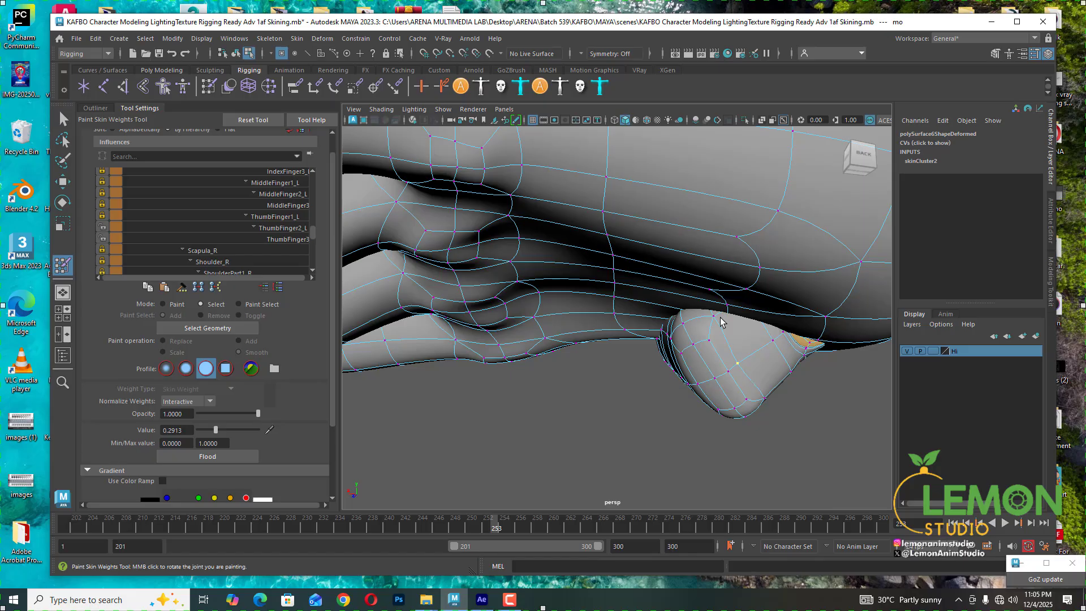
click(288, 239)
click(258, 430)
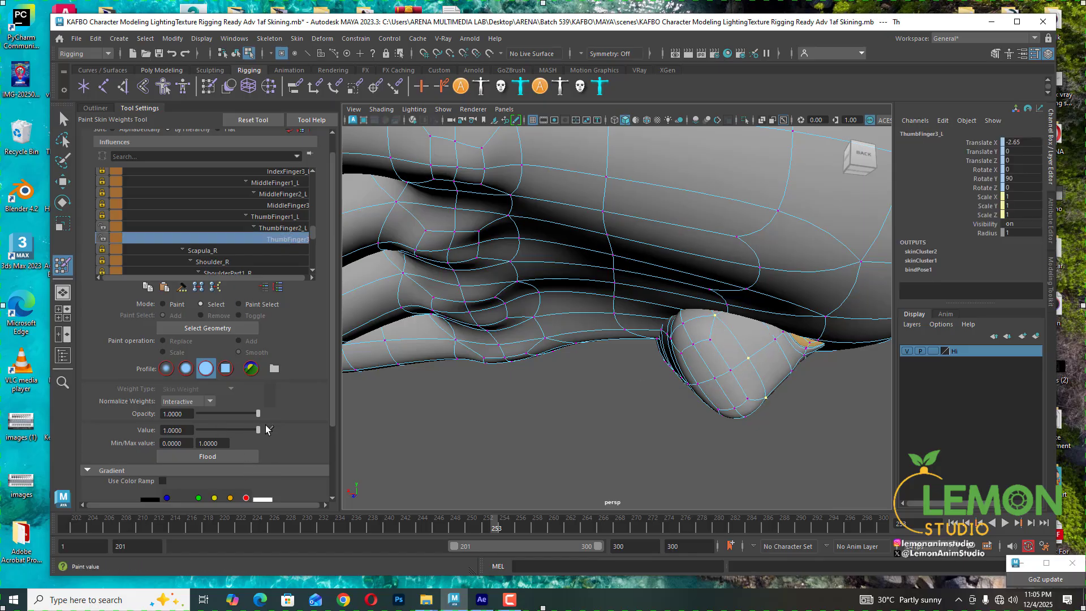
- Scrub the timeline and orbit around the hand to review how the fingers and thumb deform
alt+drag(509, 339, 561, 356)
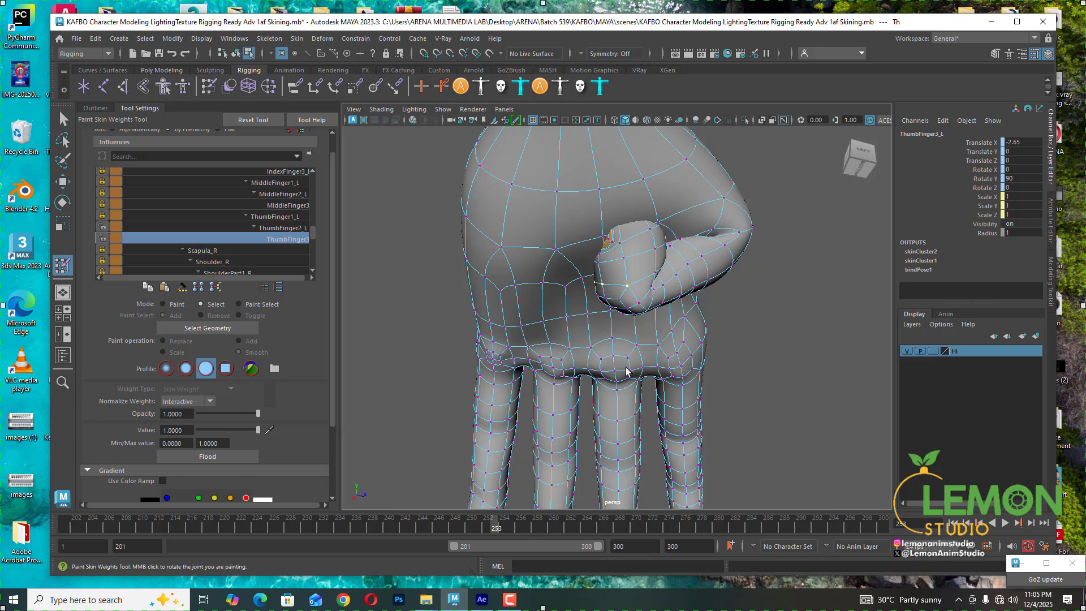
alt+drag(656, 335, 544, 424)
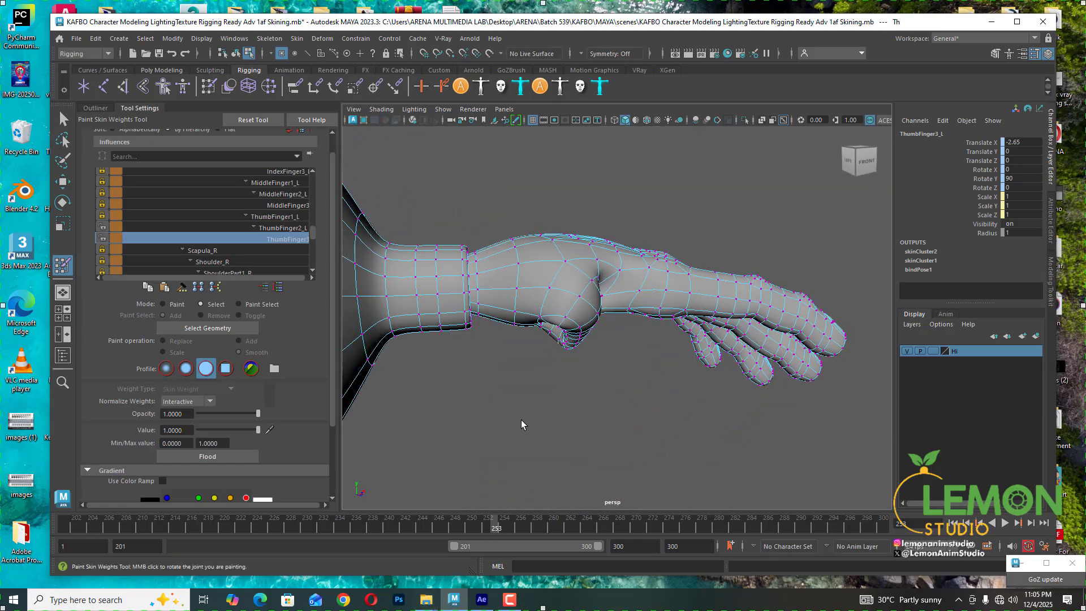
scroll(575, 371, up, 3)
alt+drag(574, 371, 550, 414)
drag(492, 525, 406, 523)
scroll(657, 407, down, 5)
alt+drag(658, 407, 637, 459)
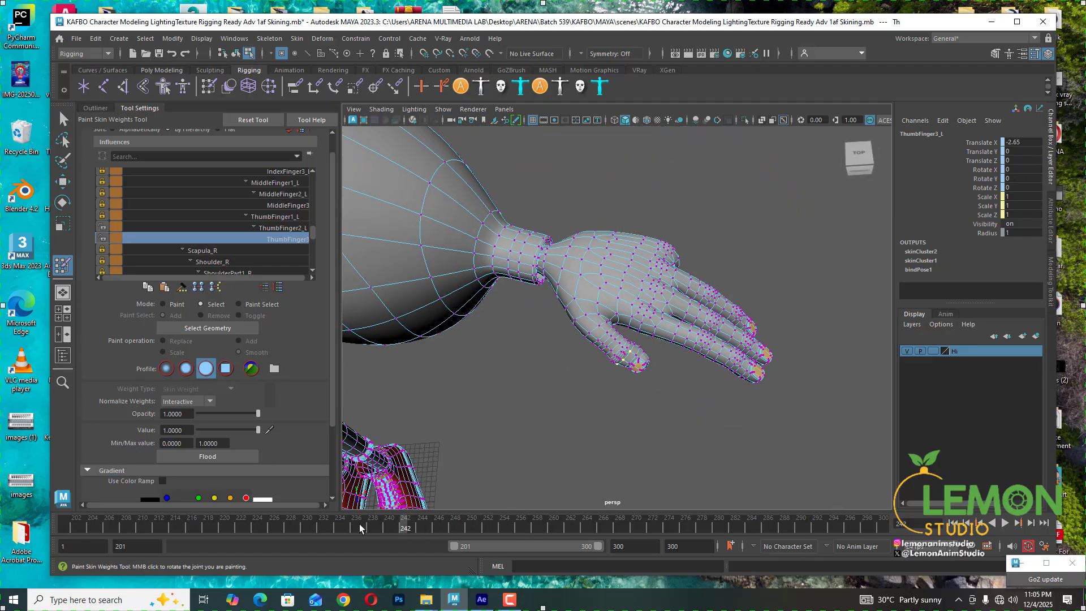
drag(410, 524, 506, 529)
scroll(502, 381, down, 8)
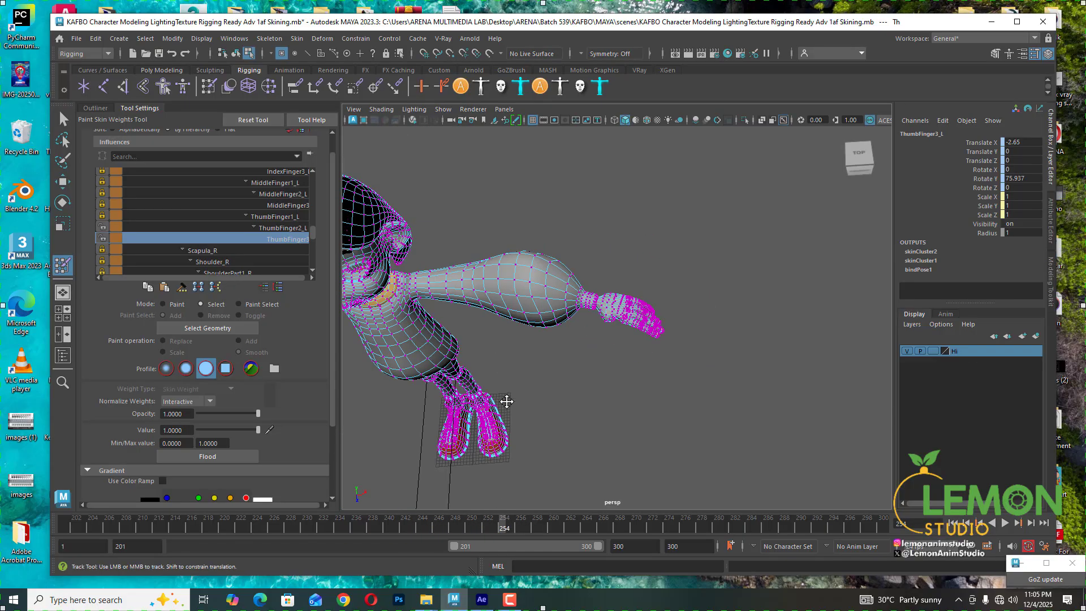
alt+drag(507, 402, 558, 342)
alt+middle_drag(557, 342, 607, 444)
drag(506, 529, 912, 523)
key(q)
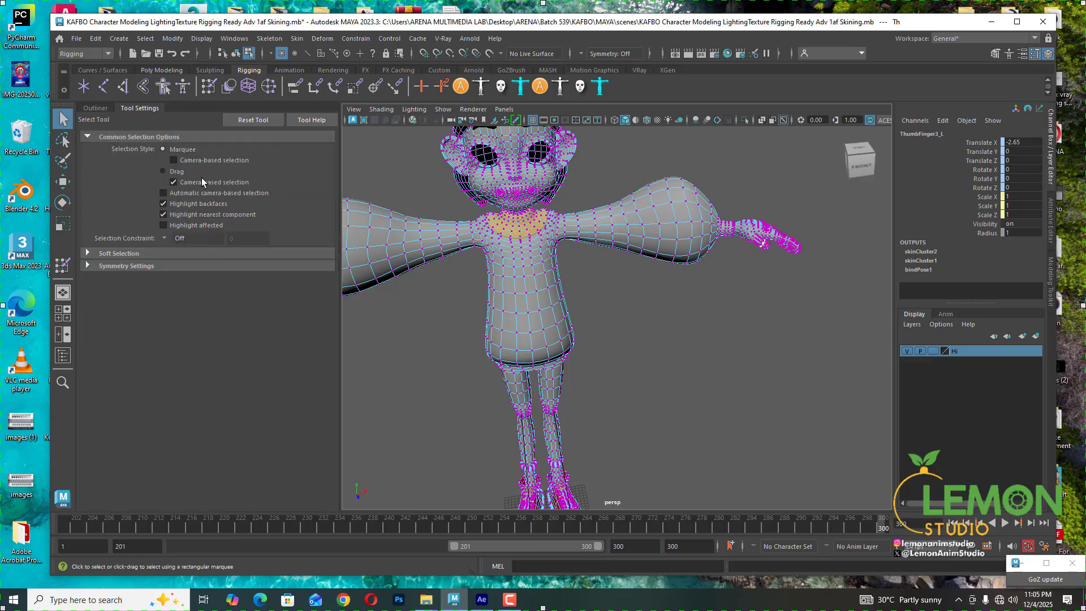
- Switch back to object selection mode, deselect the mesh and save the scene
click(235, 54)
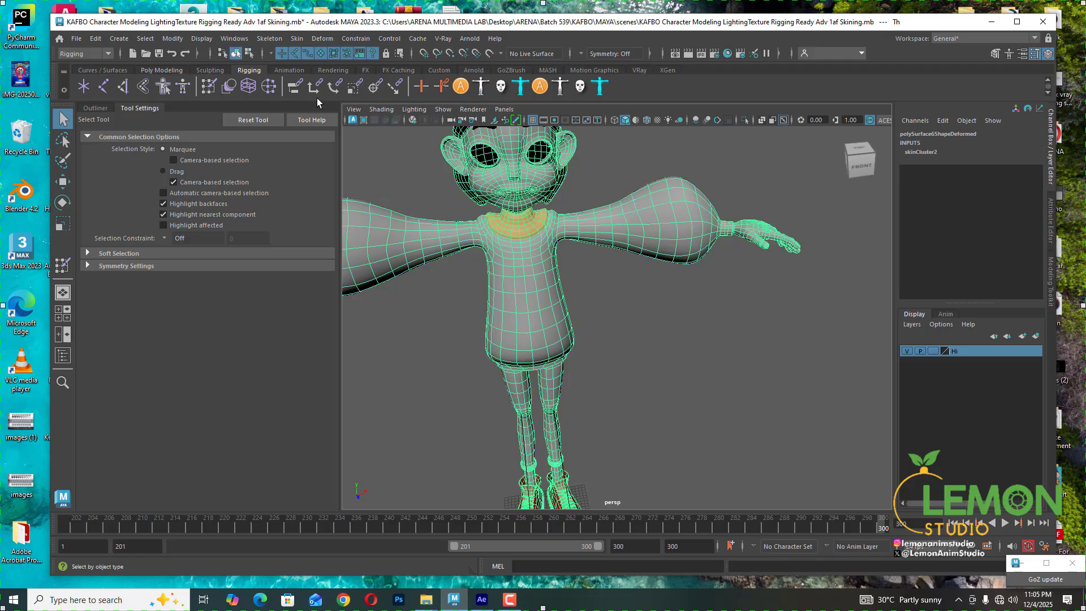
click(662, 327)
alt+right_drag(662, 327, 616, 258)
alt+drag(618, 352, 628, 282)
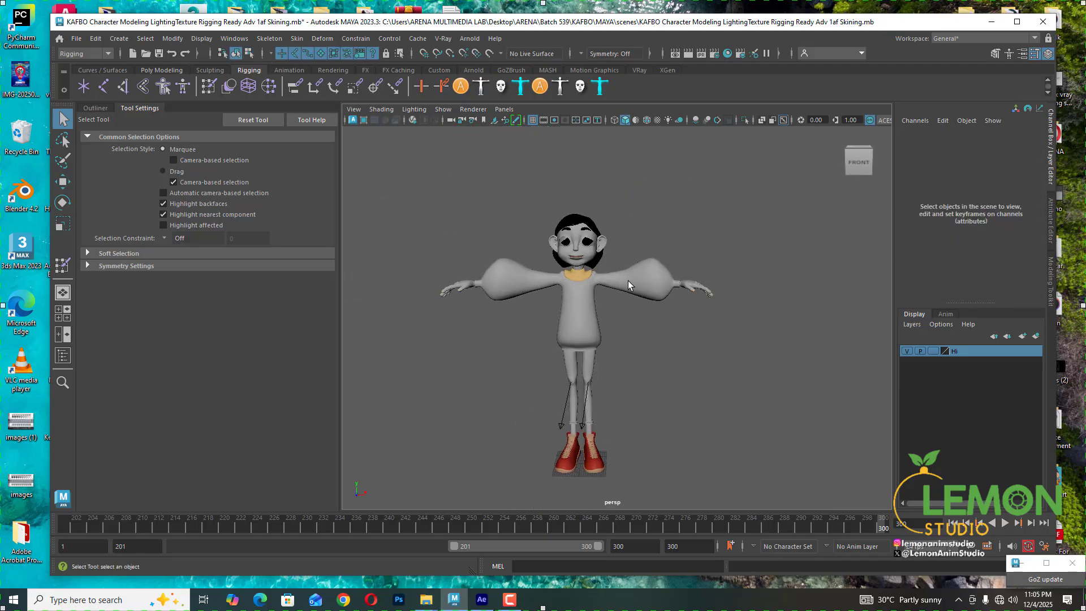
click(628, 281)
drag(861, 532, 885, 532)
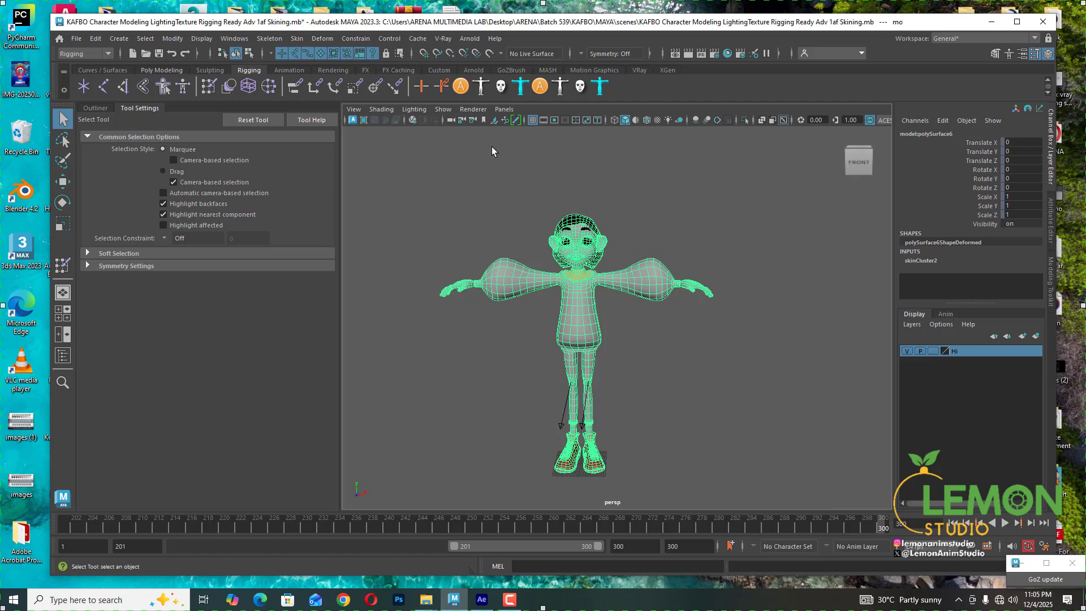
click(297, 39)
click(569, 180)
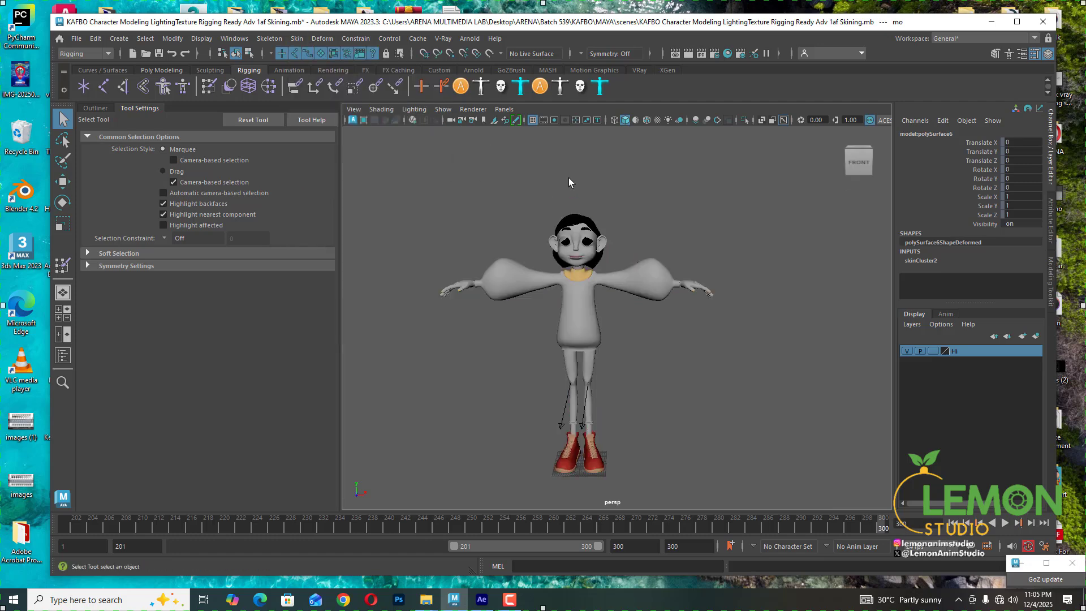
key(ctrl+s)
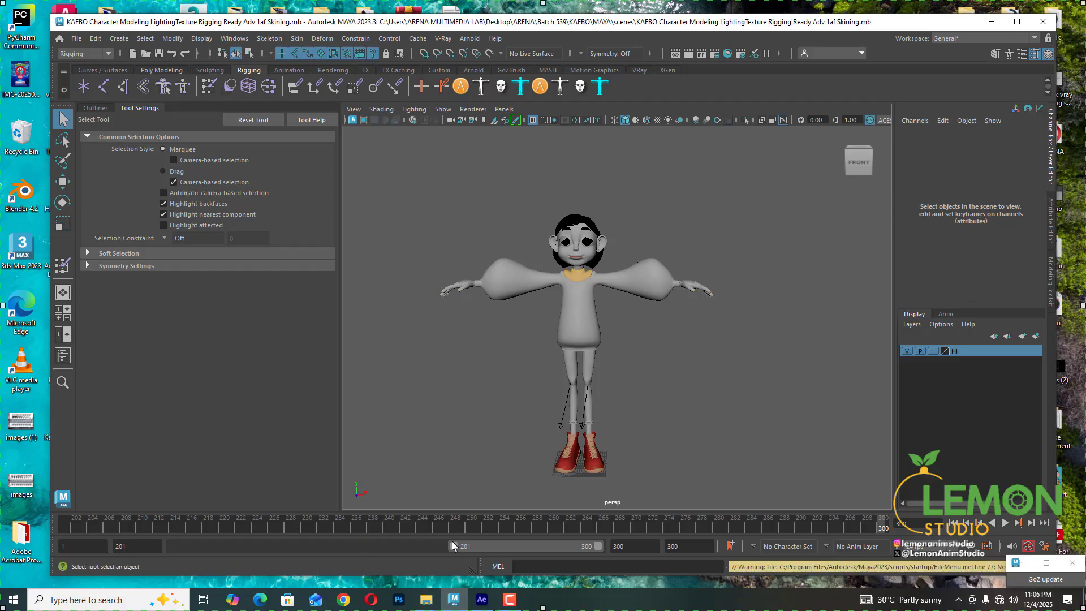
- Set the time range to start at frame 1, select the body mesh and apply Mirror Skin Weights
drag(456, 545, 54, 524)
click(298, 38)
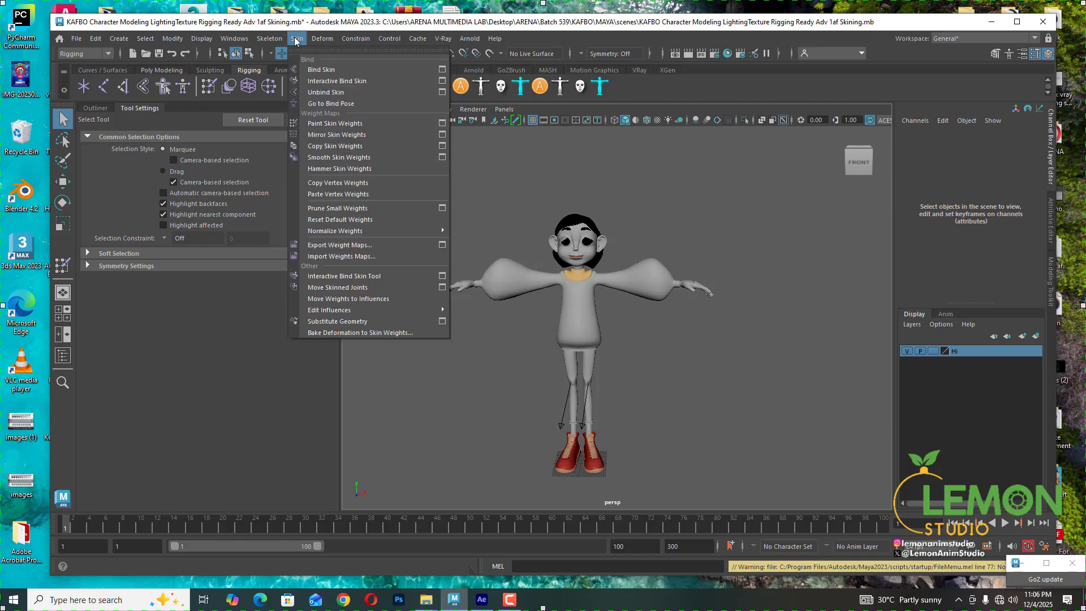
click(356, 135)
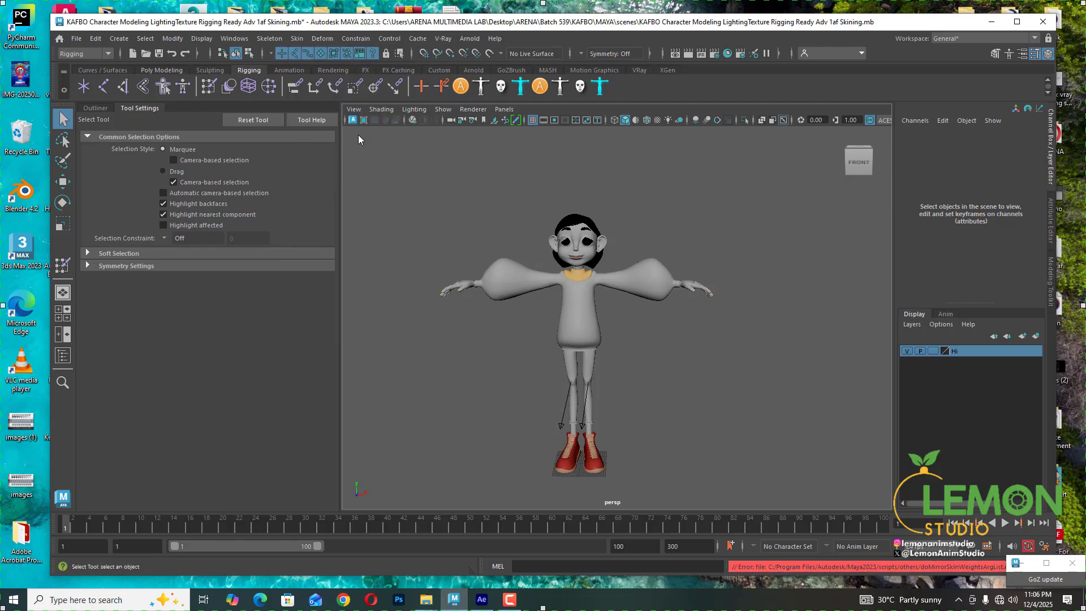
click(661, 289)
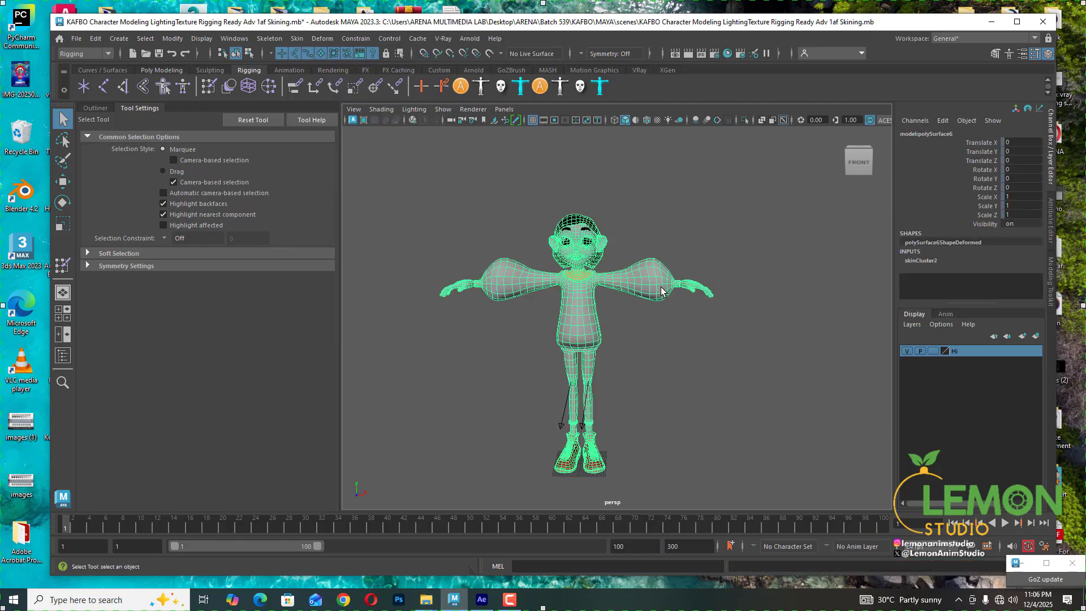
click(297, 38)
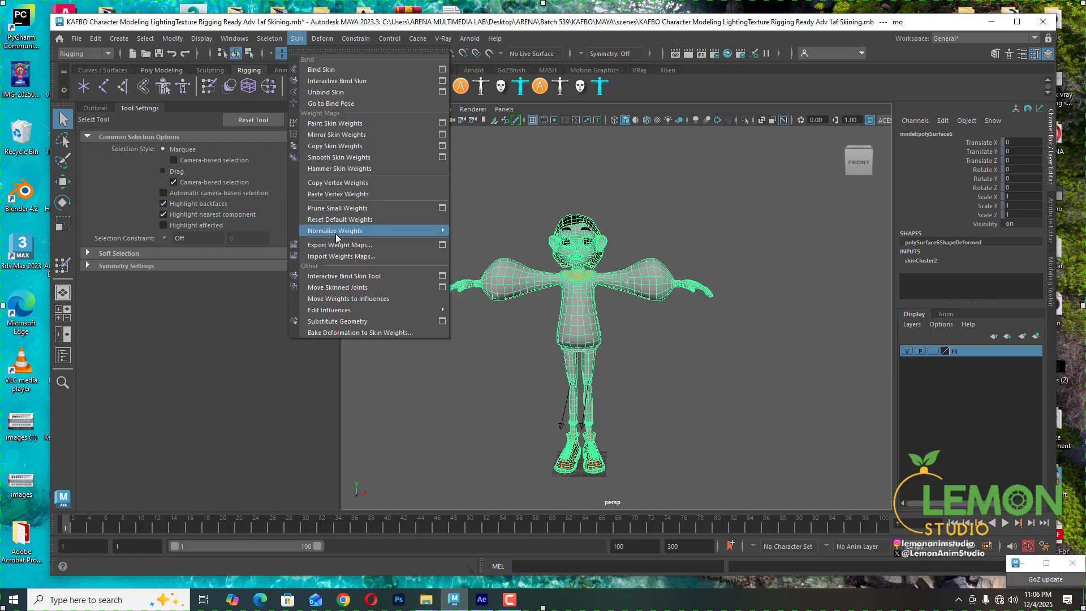
click(350, 136)
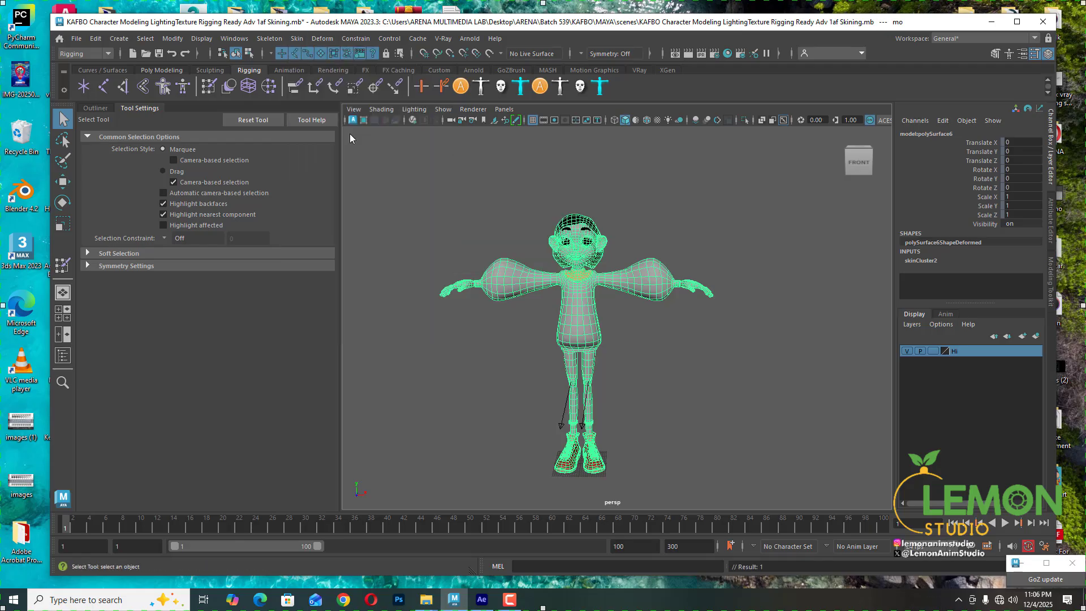
- Turn on joint display in the viewport while the mesh is isolated, then exit isolation
scroll(474, 288, up, 3)
alt+drag(453, 279, 583, 295)
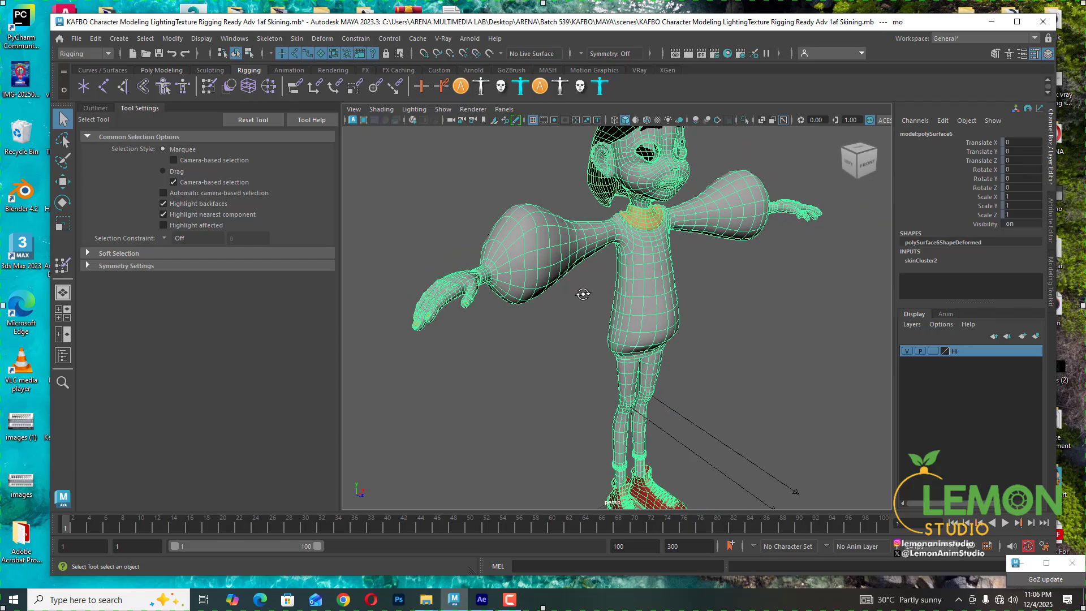
key(ctrl+1)
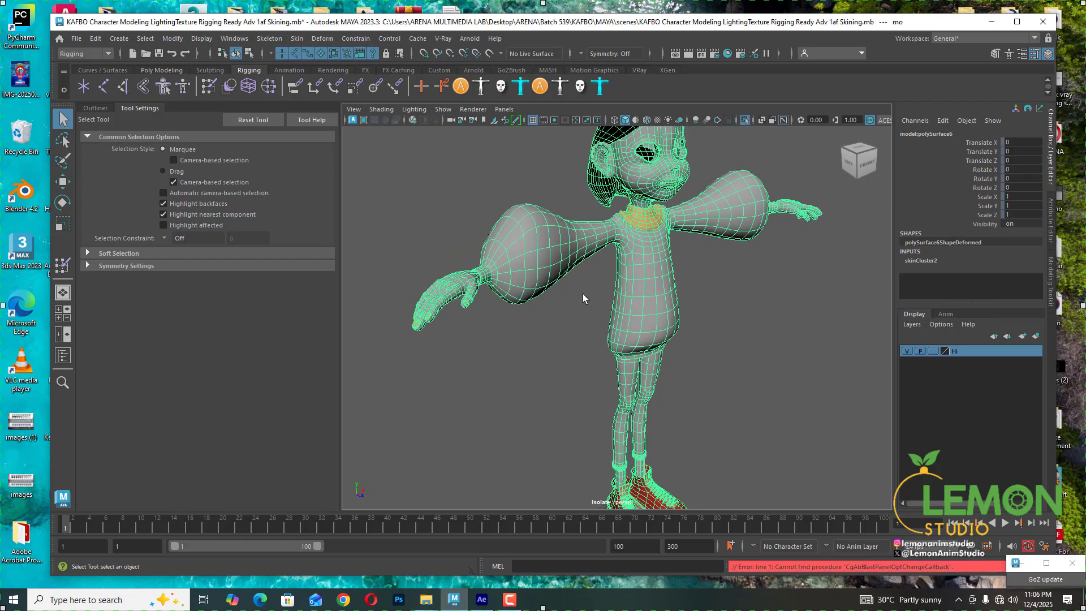
alt+drag(548, 293, 566, 342)
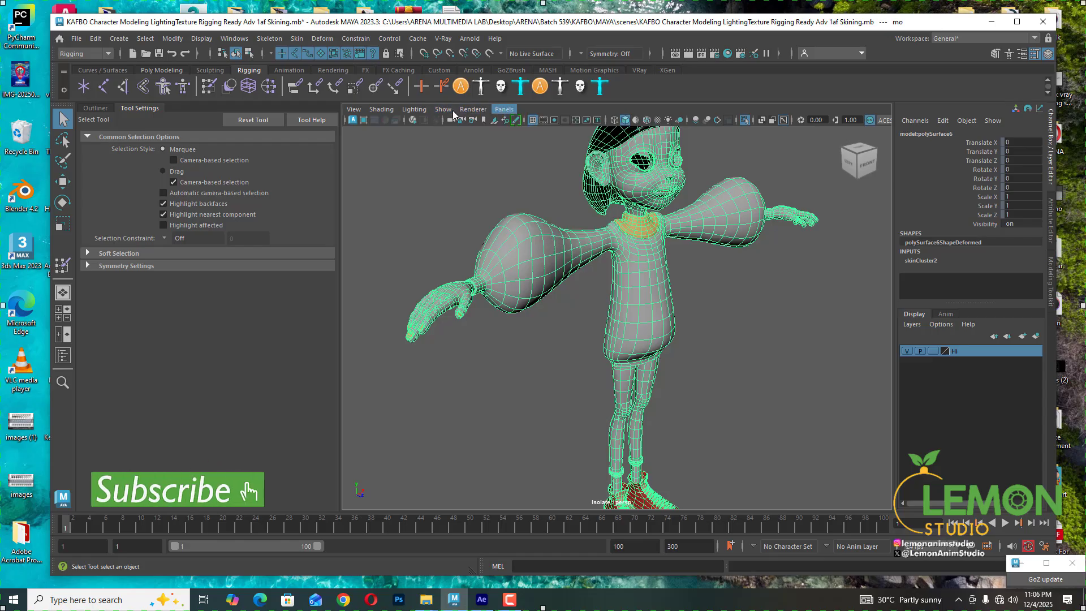
click(443, 109)
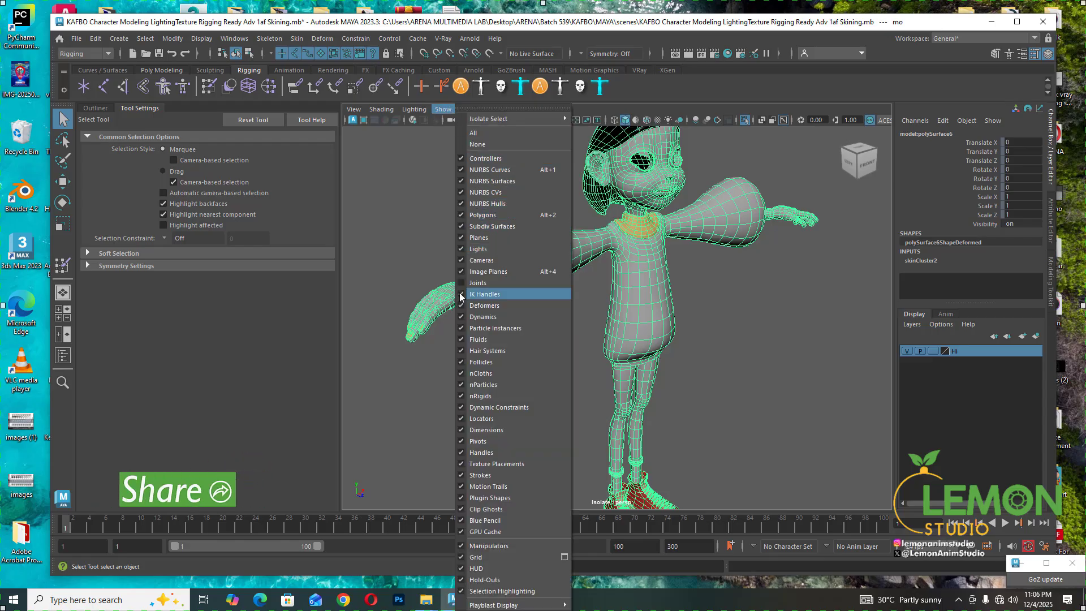
click(478, 283)
alt+drag(478, 283, 465, 224)
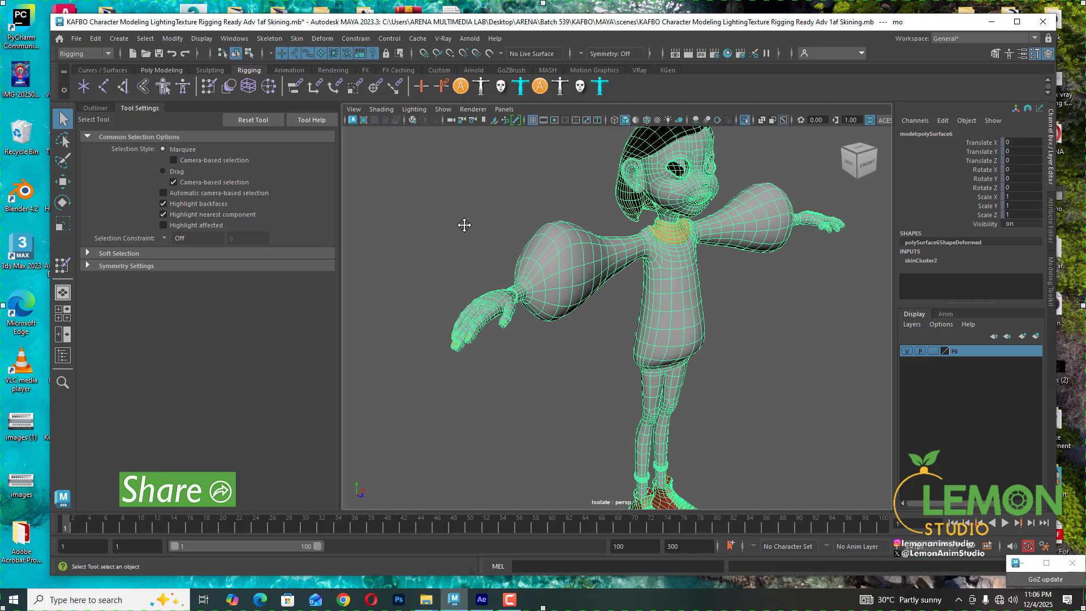
key(ctrl+1)
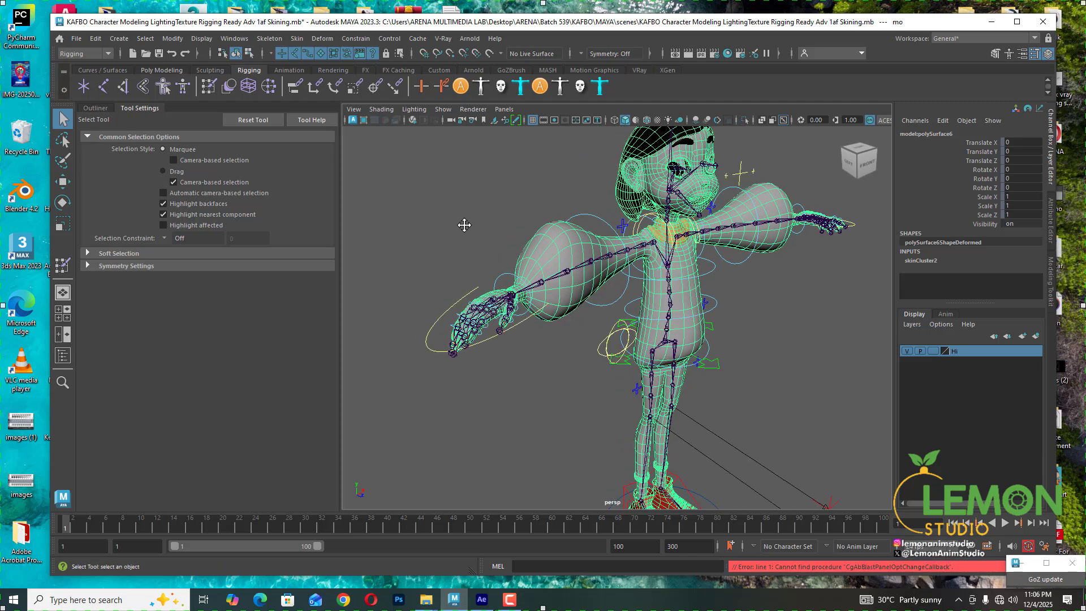
- Select the right hand's fingers controller and turn joint display back off
click(461, 346)
scroll(529, 291, up, 6)
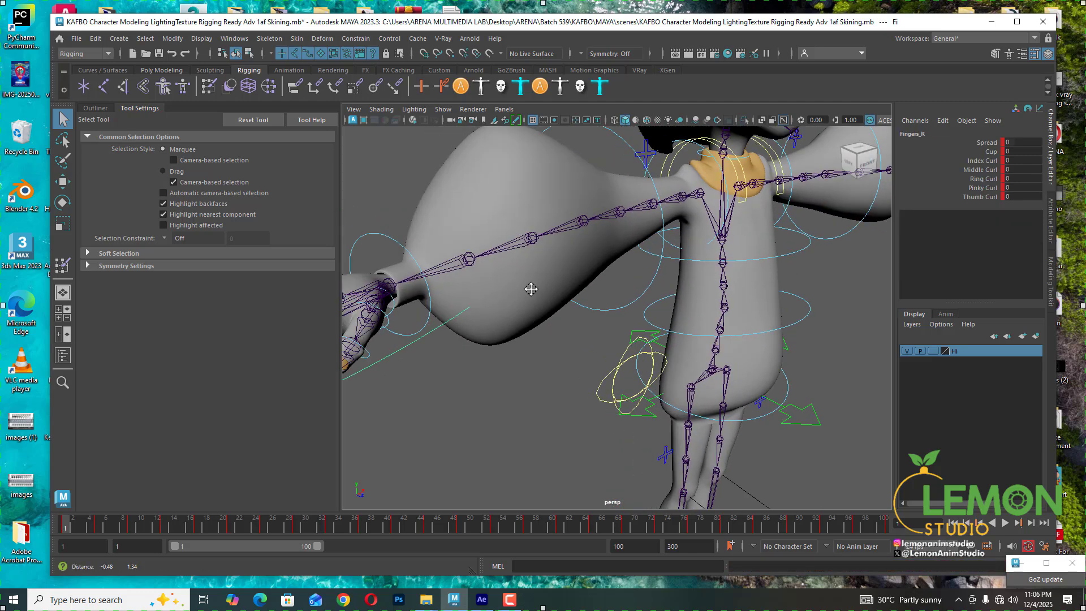
click(443, 109)
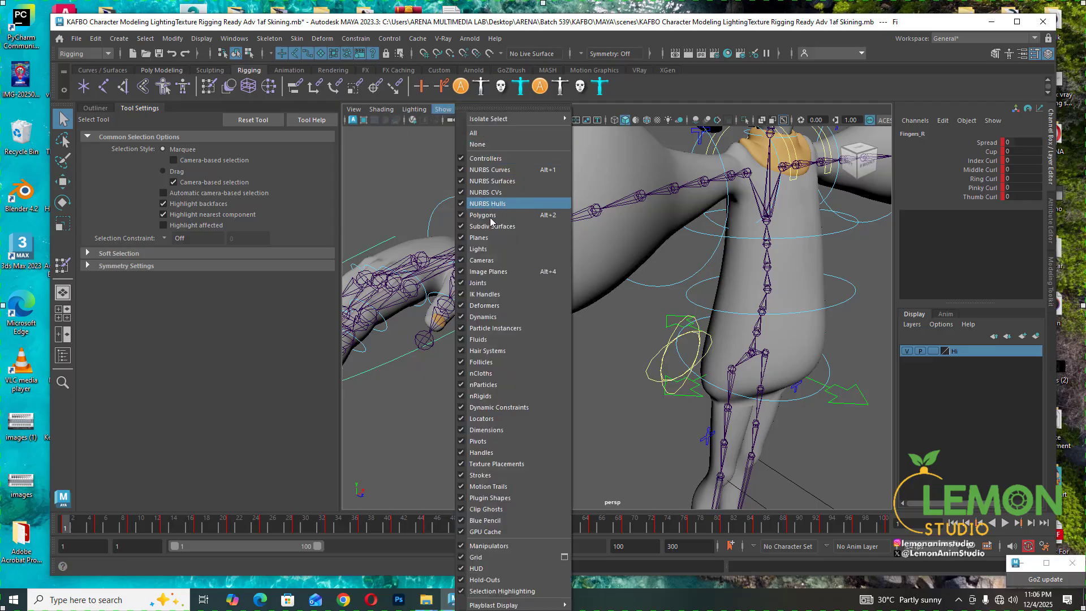
click(481, 283)
alt+middle_drag(446, 222, 527, 199)
alt+middle_drag(372, 327, 480, 321)
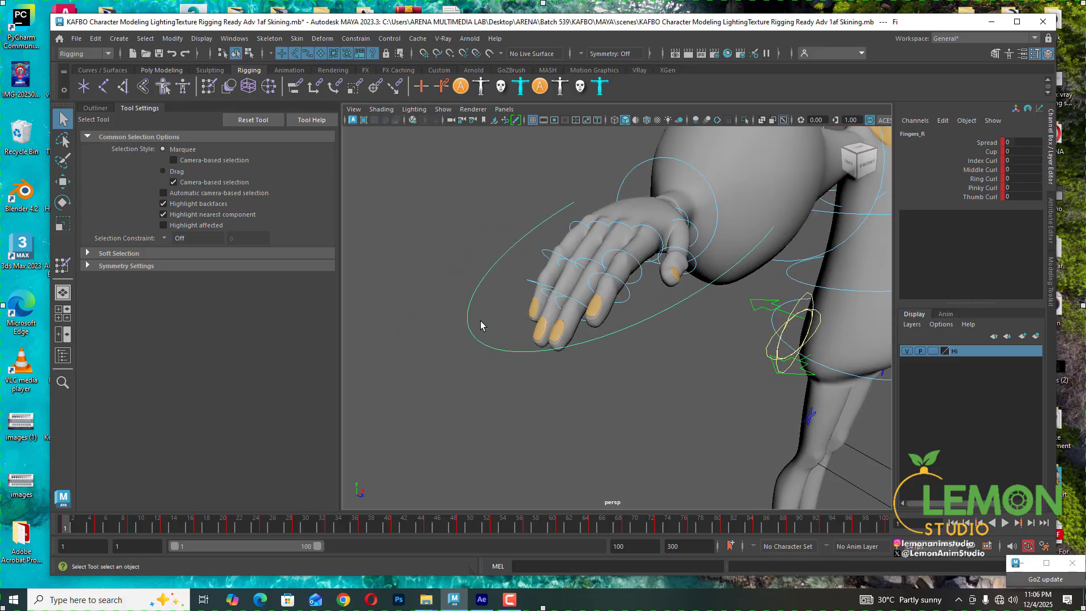
alt+drag(601, 348, 576, 386)
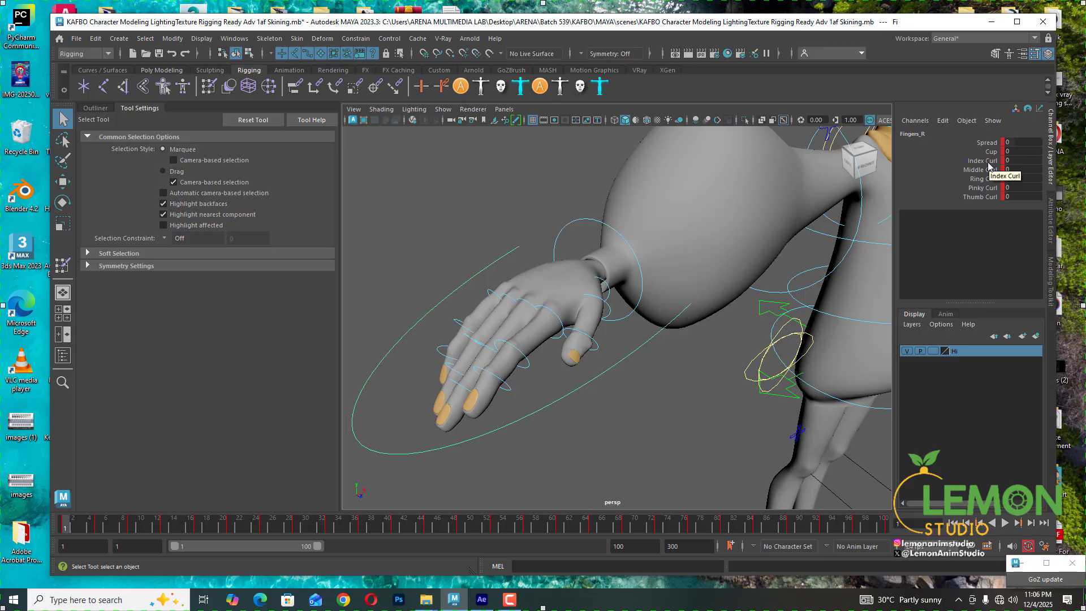
scroll(619, 340, down, 8)
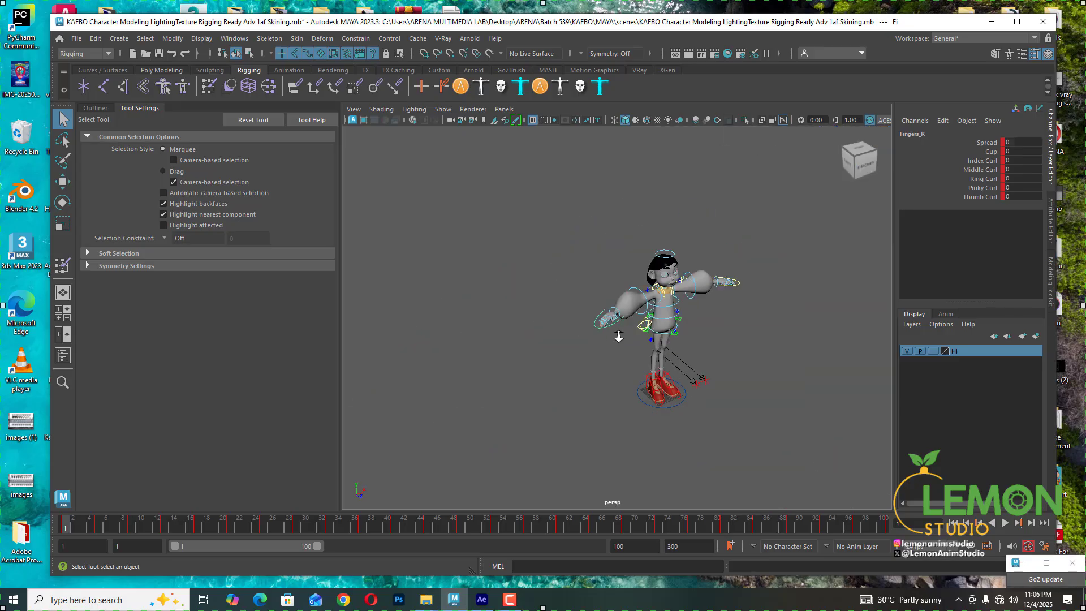
- Select the controller's Index through Thumb Curl attributes and set them to 10 to curl the right fingers
alt+drag(719, 372, 659, 348)
alt+right_drag(636, 333, 683, 328)
alt+drag(768, 336, 927, 204)
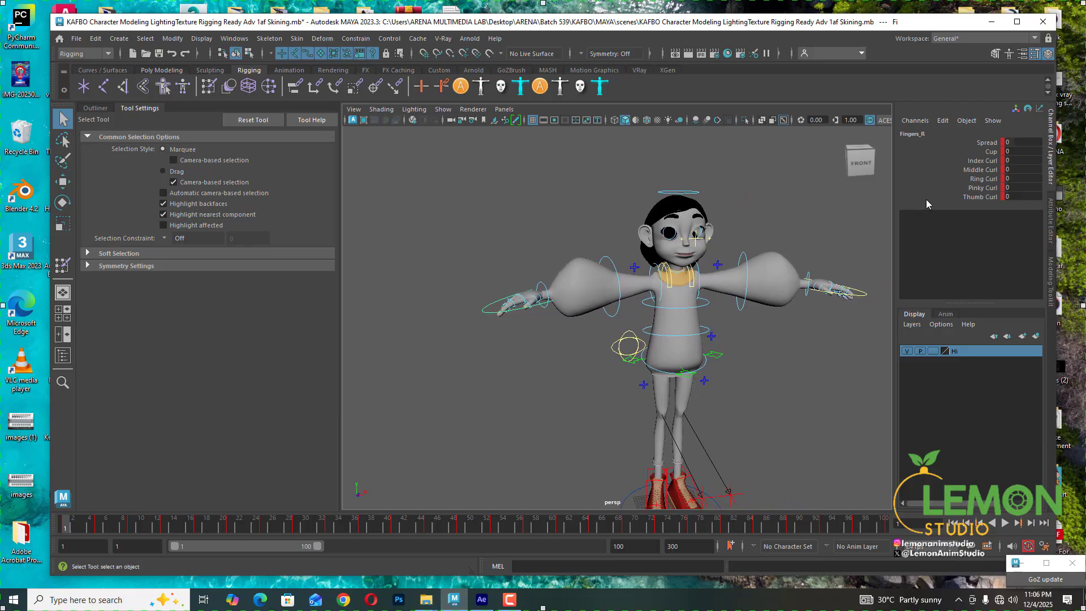
drag(982, 161, 982, 196)
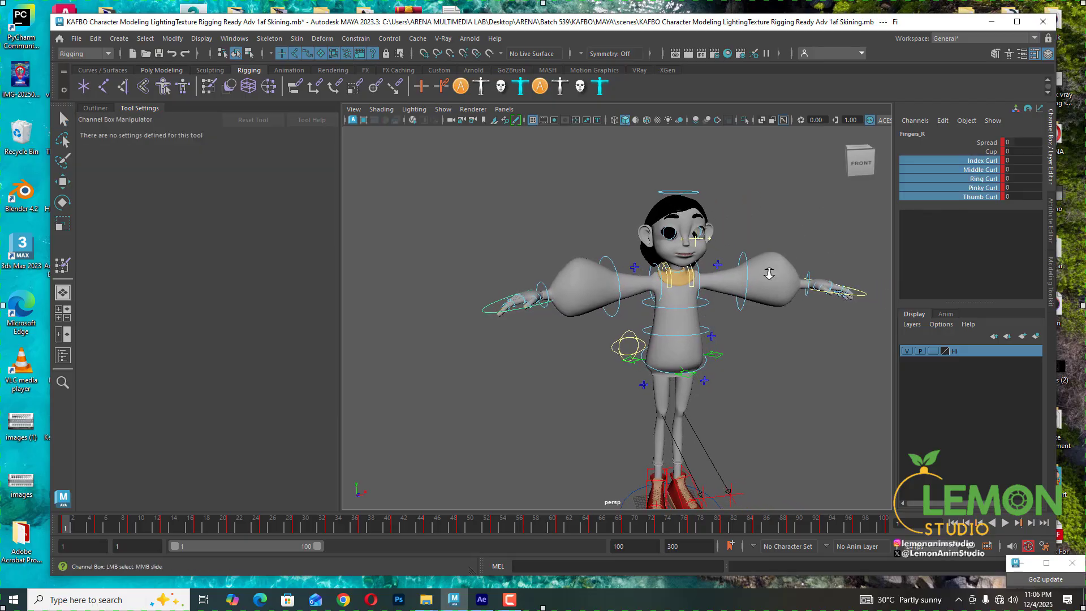
scroll(643, 216, up, 3)
alt+drag(643, 217, 601, 226)
middle_drag(601, 227, 642, 221)
alt+drag(674, 222, 713, 378)
mouse_move(714, 379)
middle_down()
mouse_move(662, 376)
mouse_move(705, 371)
middle_up()
alt+drag(704, 371, 693, 346)
middle_drag(651, 390, 693, 383)
- Select the left hand's fingers controller and set its Index through Thumb Curl attributes to 10
scroll(777, 340, down, 5)
alt+drag(776, 339, 652, 276)
click(640, 351)
key(f)
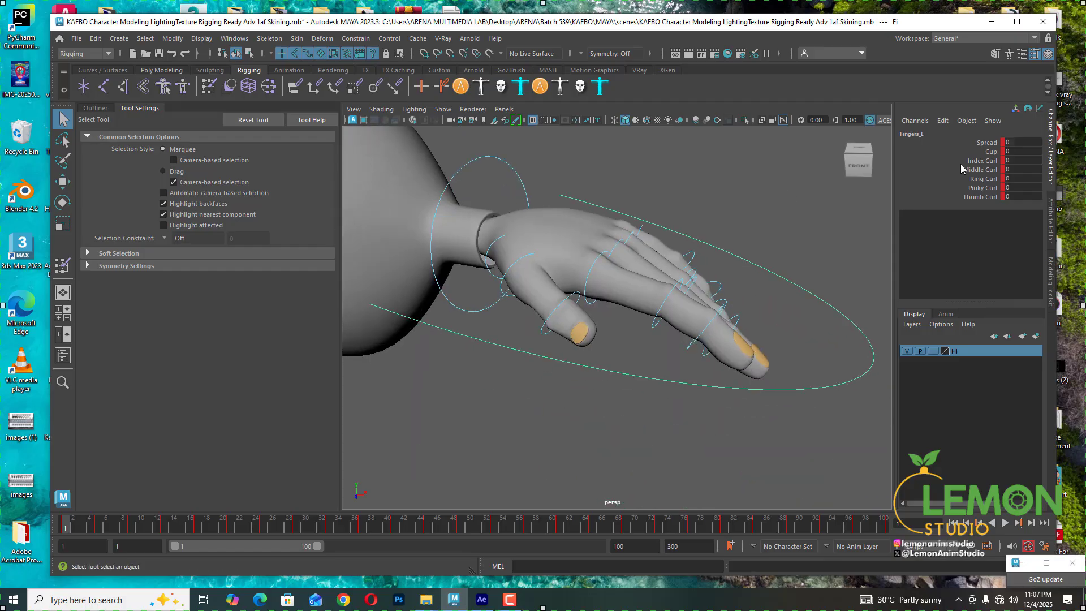
click(982, 197)
drag(981, 163, 985, 197)
middle_drag(767, 169, 795, 172)
alt+drag(722, 211, 708, 212)
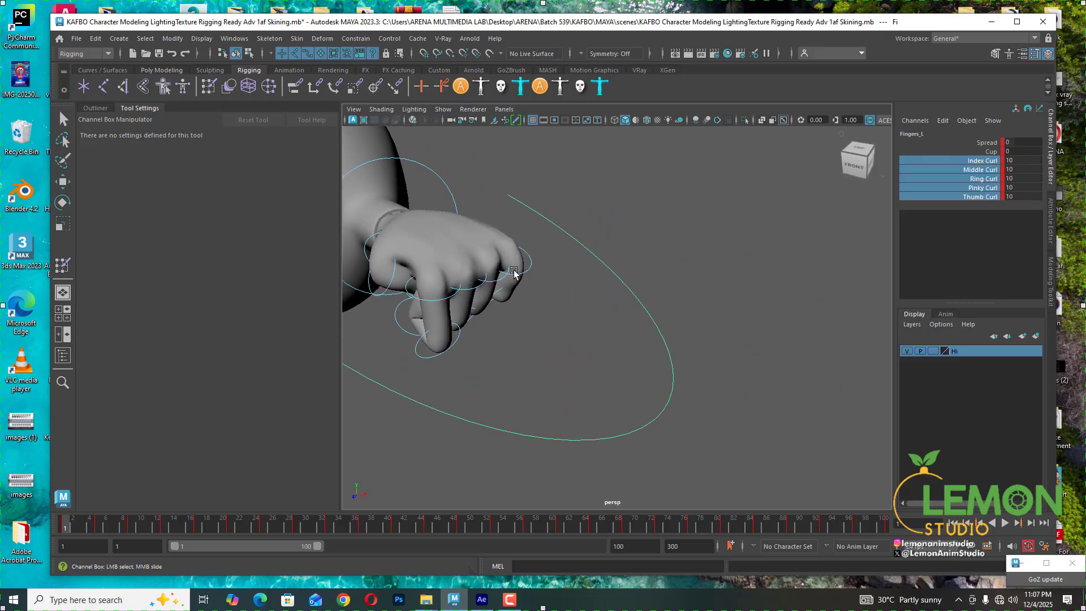
- Orbit and zoom around both curled hands to inspect how the fingers deform
scroll(631, 241, down, 8)
alt+drag(619, 231, 633, 272)
alt+middle_drag(633, 384, 646, 268)
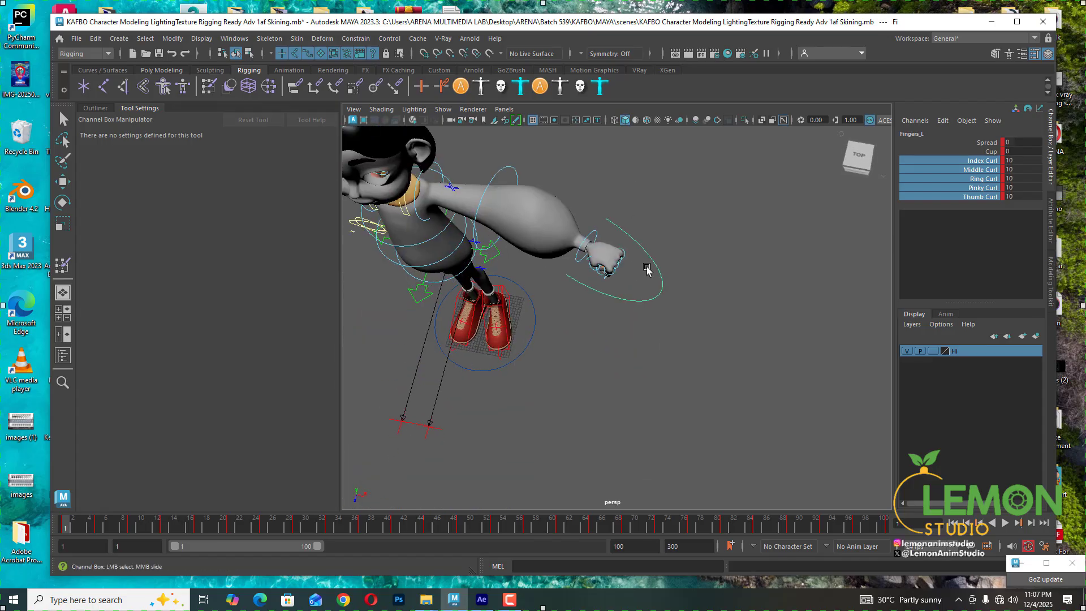
scroll(648, 269, up, 8)
alt+middle_drag(626, 171, 650, 191)
alt+drag(633, 249, 597, 207)
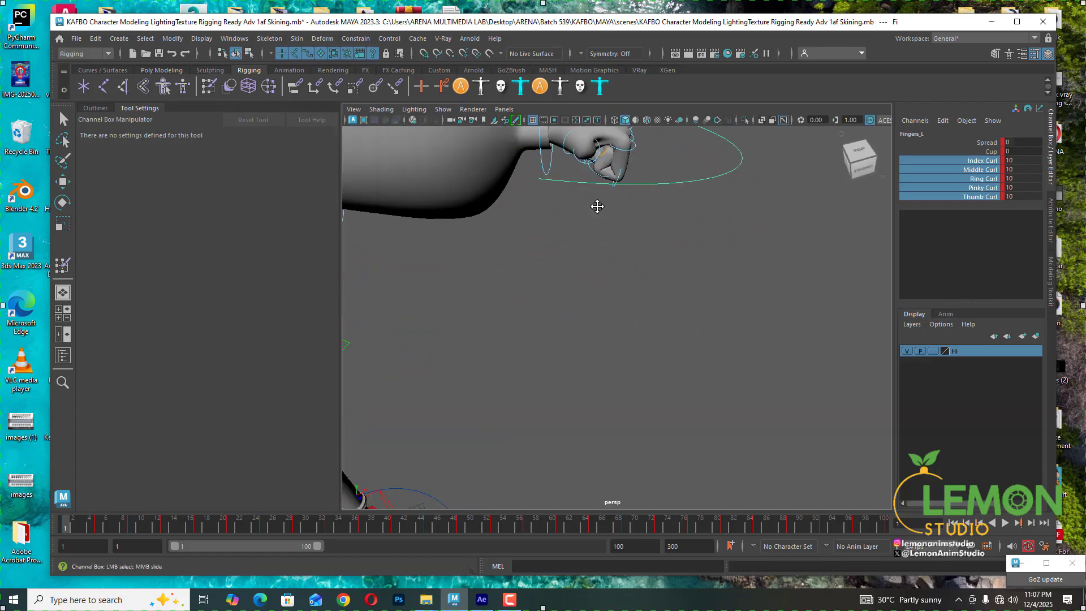
alt+middle_drag(598, 207, 633, 271)
scroll(633, 194, up, 5)
mouse_move(633, 194)
alt+mouse_down()
mouse_move(589, 184)
mouse_move(605, 226)
mouse_move(628, 226)
mouse_move(640, 209)
alt+mouse_up()
scroll(541, 192, down, 10)
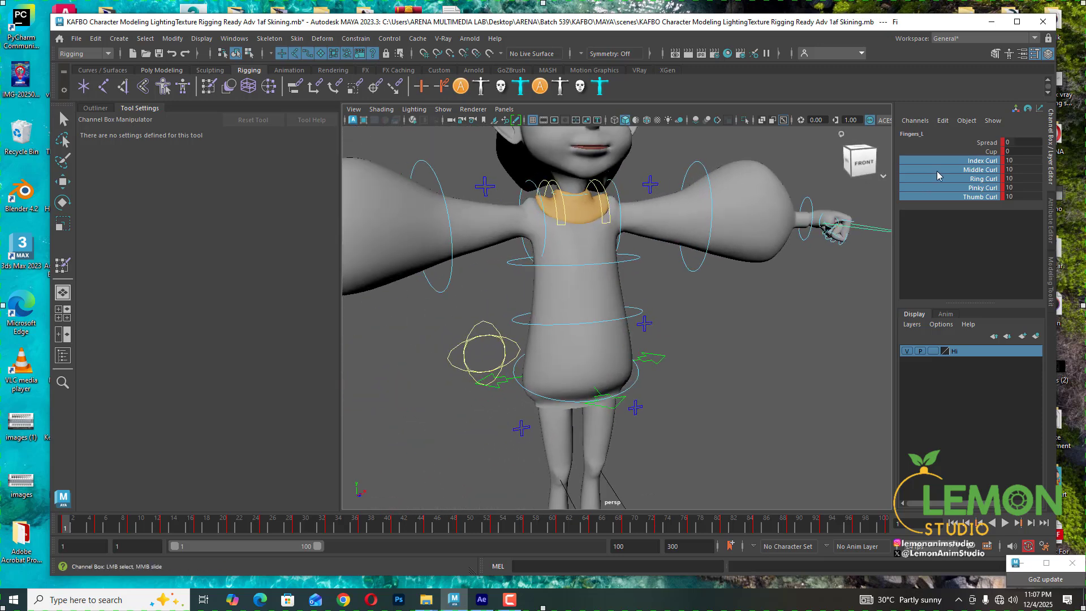
scroll(660, 277, down, 8)
alt+middle_drag(628, 256, 698, 241)
- Reset the Index through Thumb Curl attributes of the finger controllers to 0
shift+click(568, 289)
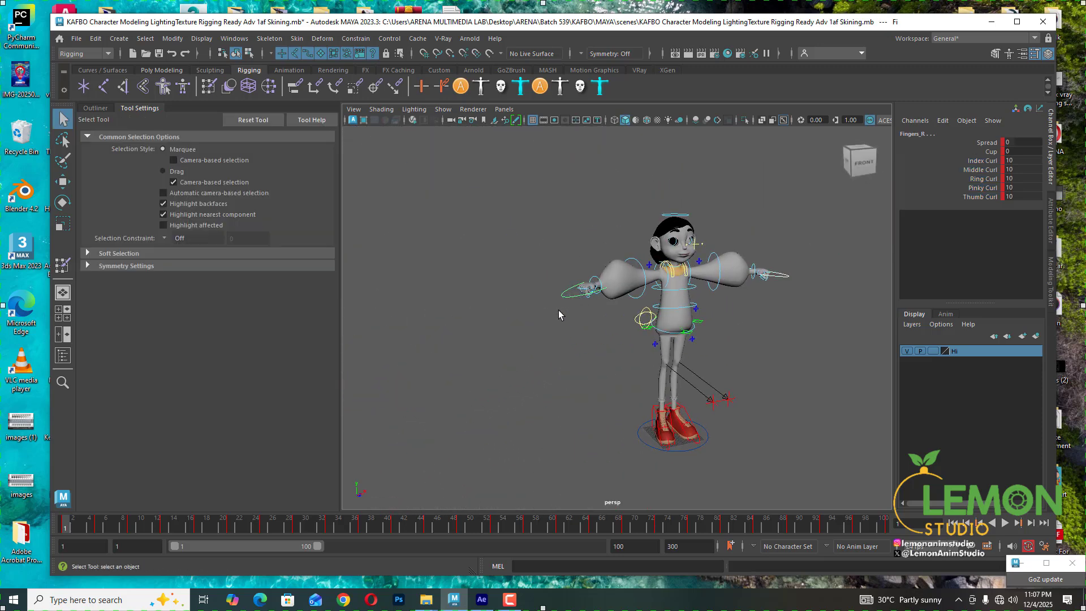
drag(973, 161, 975, 188)
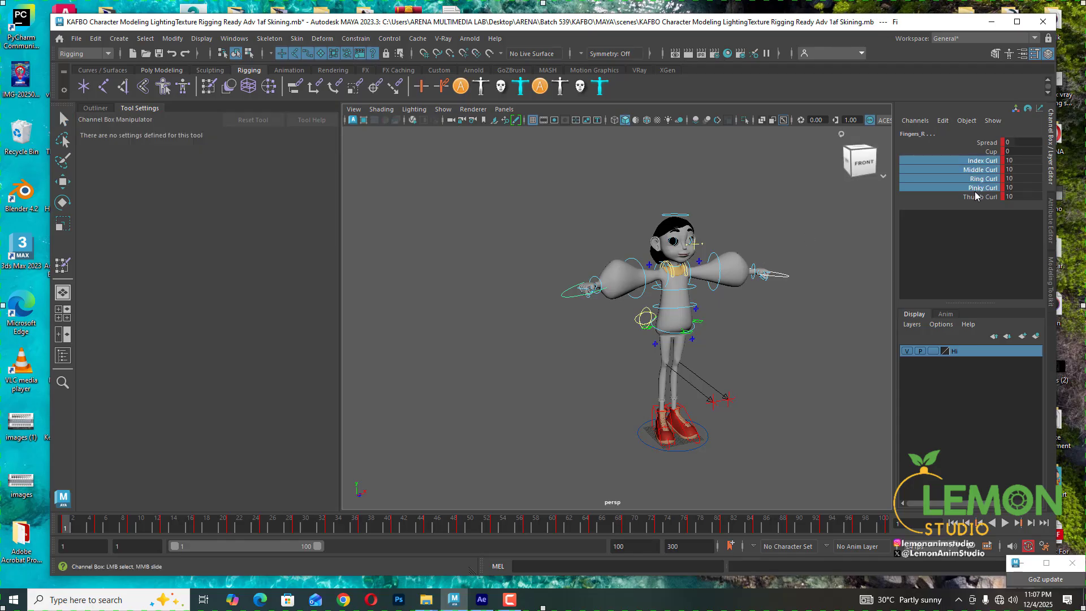
middle_drag(764, 258, 566, 291)
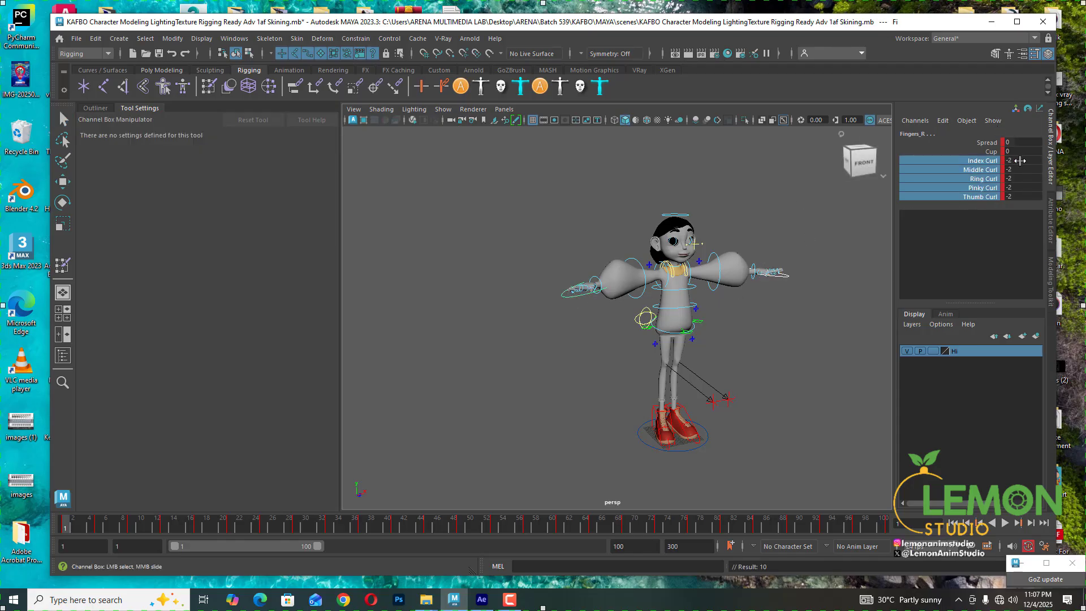
drag(1020, 161, 1019, 197)
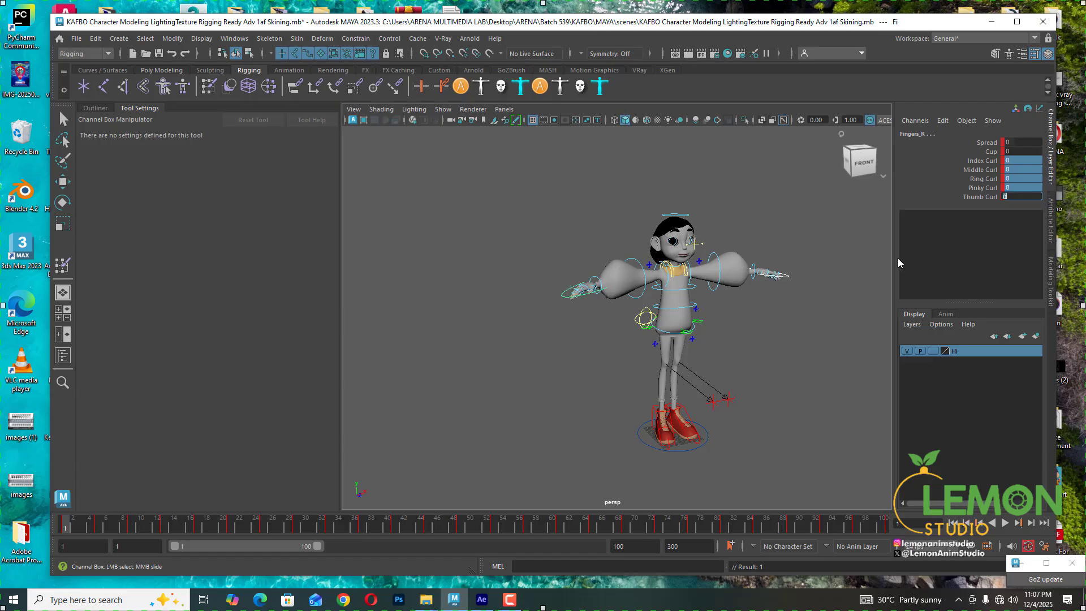
- Set the playback range to frames 201–300 and play the animation
scroll(616, 294, up, 5)
alt+middle_drag(837, 238, 575, 308)
scroll(575, 308, down, 5)
alt+drag(775, 295, 623, 259)
alt+middle_drag(623, 259, 698, 261)
key(alt+1)
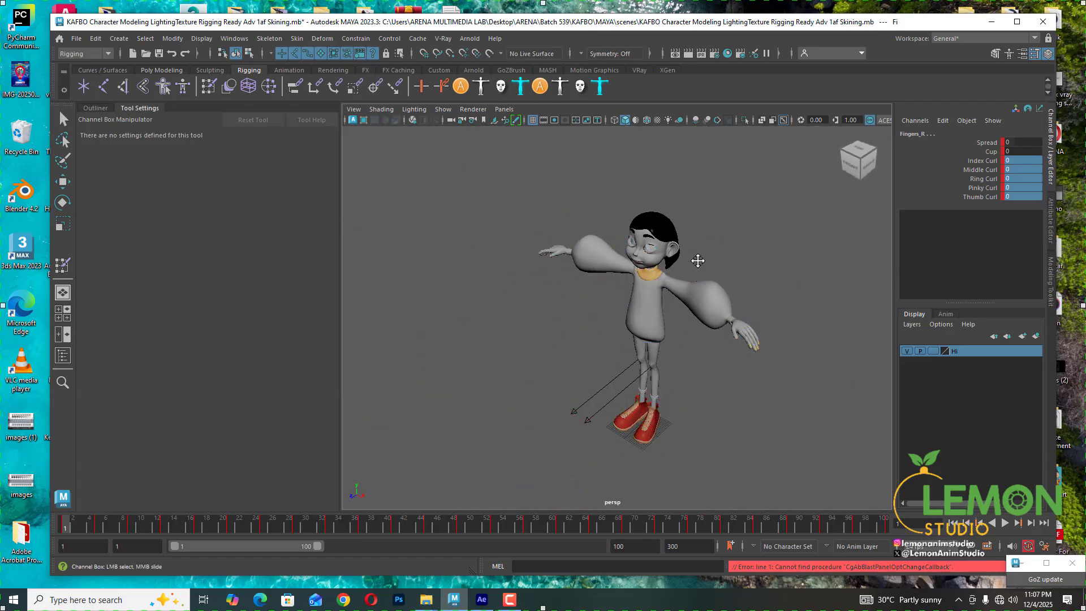
alt+middle_drag(608, 309, 691, 300)
scroll(696, 297, up, 4)
alt+drag(635, 273, 727, 266)
alt+middle_drag(727, 266, 660, 283)
drag(263, 545, 602, 550)
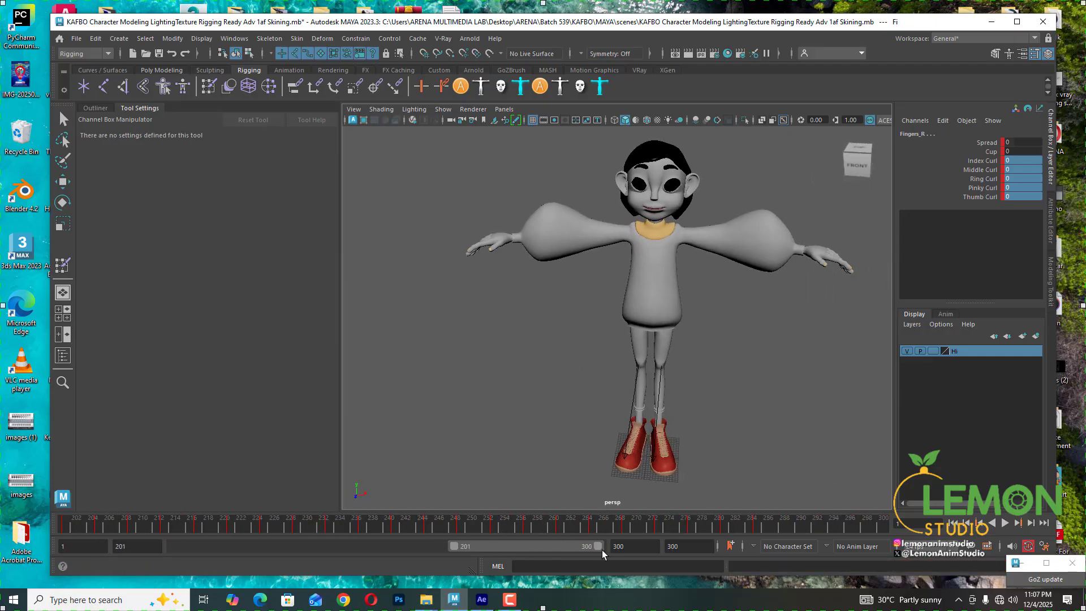
key(alt+v)
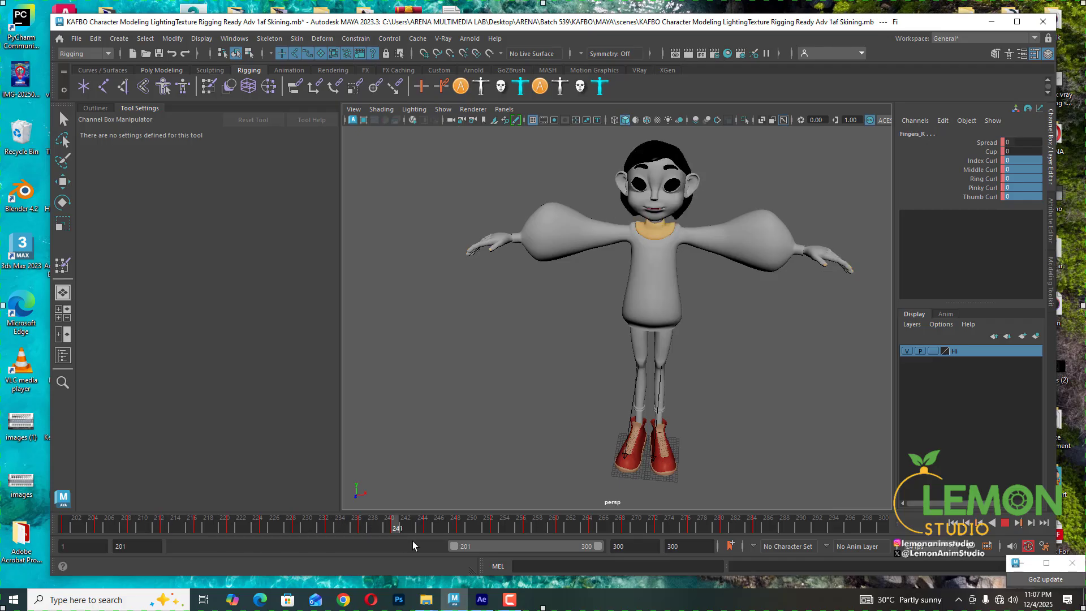
- Play and scrub through frames 201–300, then orbit and zoom around the character to review the finger deformation
click(609, 536)
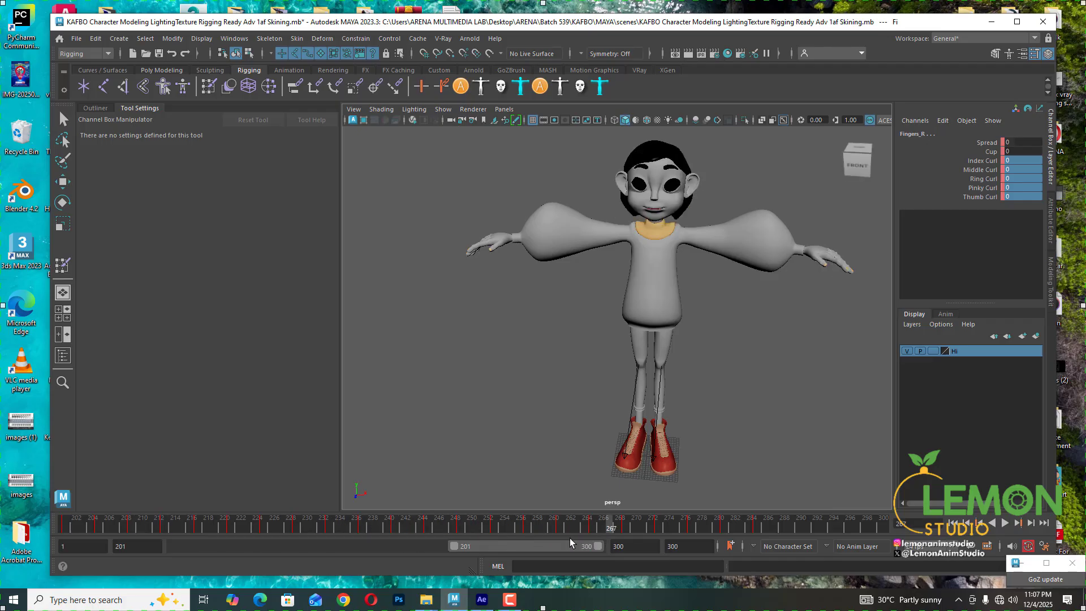
key(alt+v)
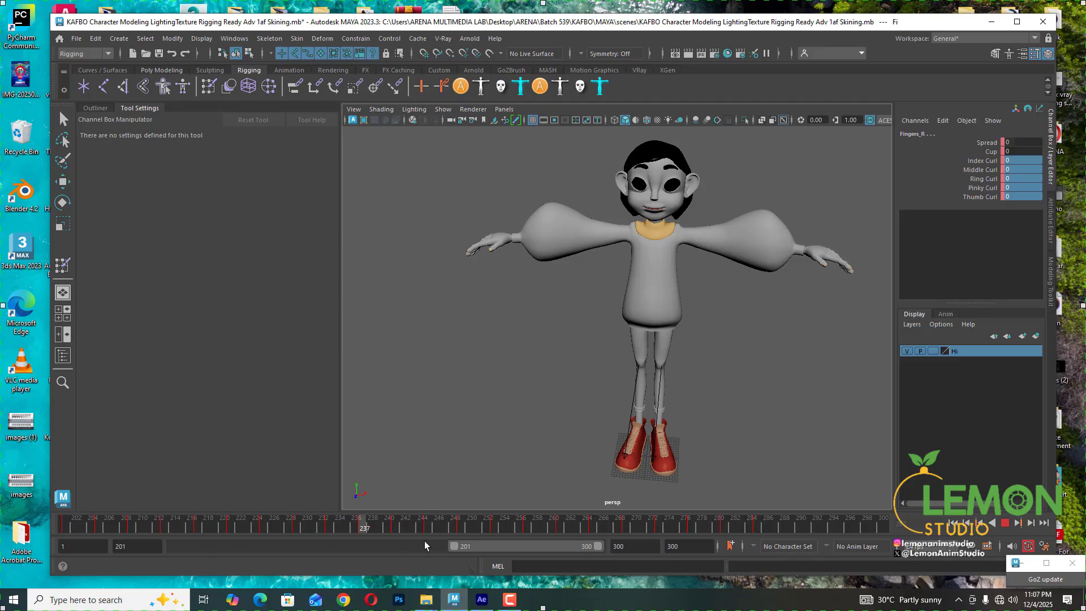
click(750, 519)
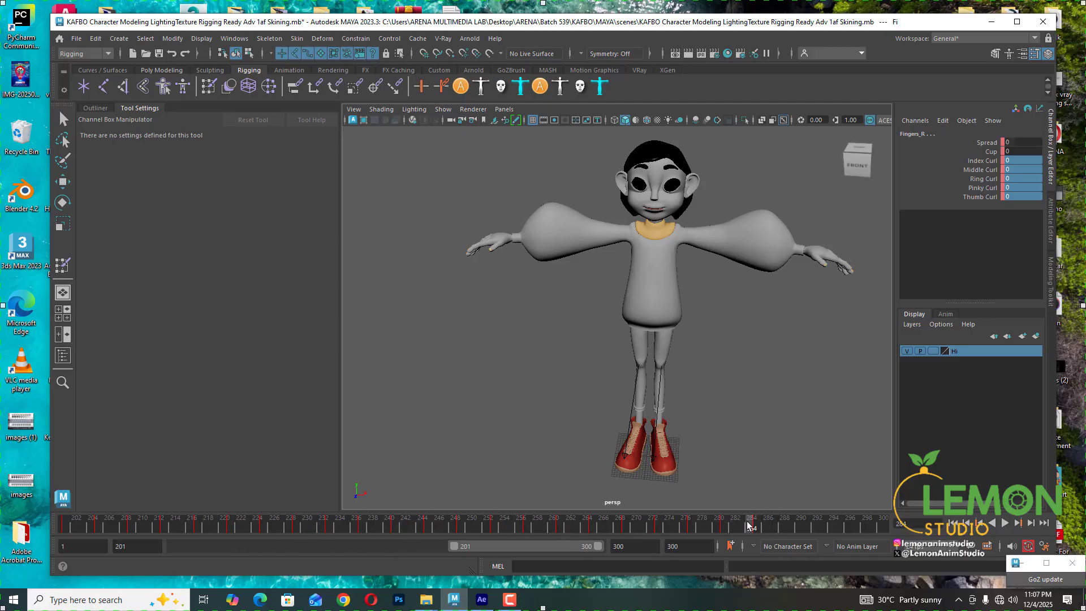
drag(748, 522, 875, 522)
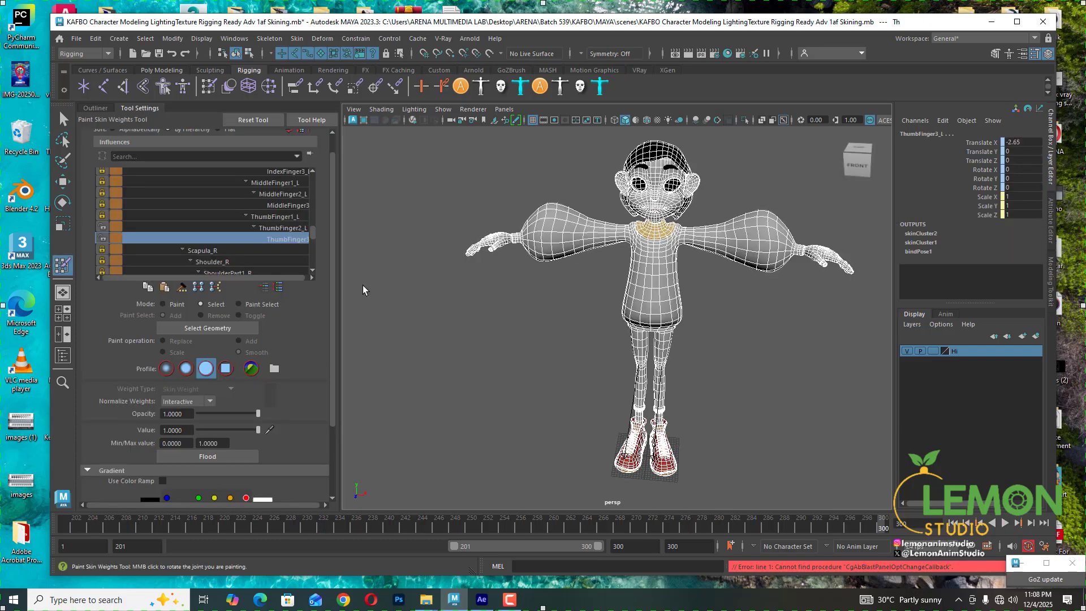
alt+drag(681, 276, 662, 240)
scroll(662, 240, up, 3)
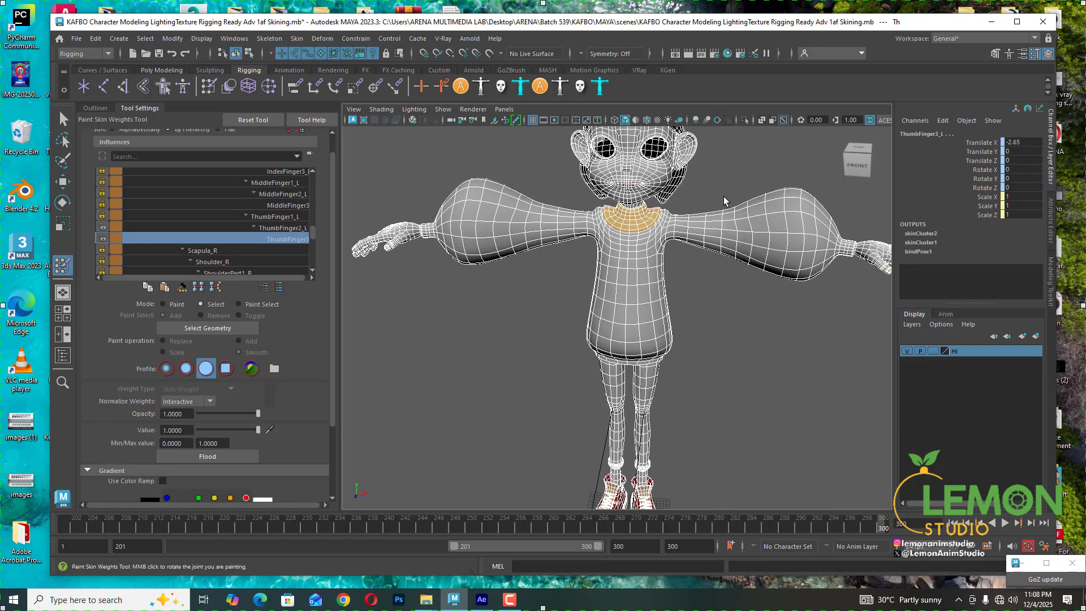
alt+middle_drag(723, 196, 693, 224)
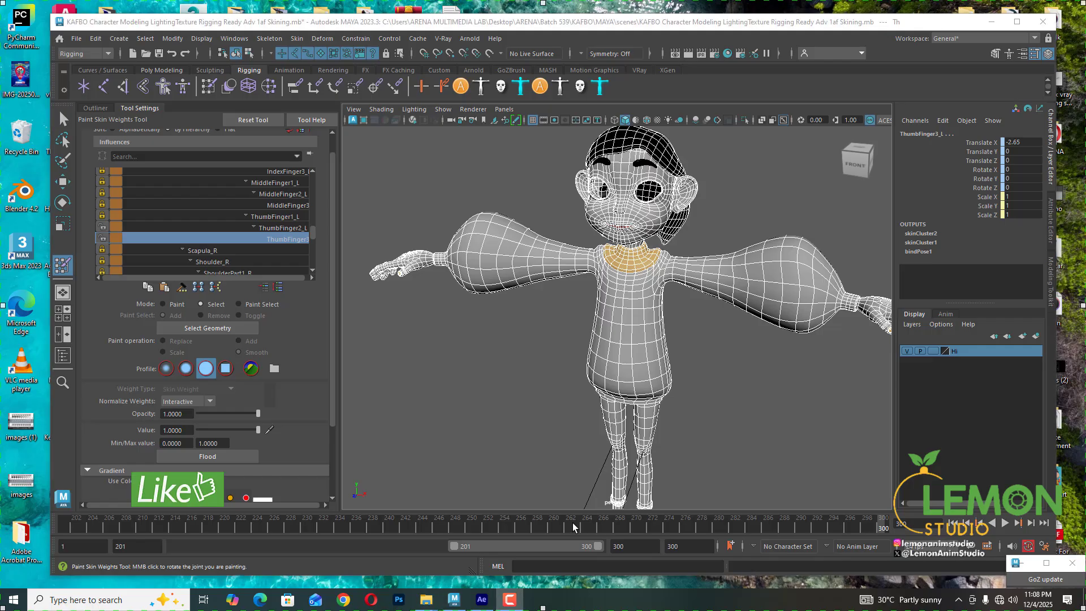
right_click(513, 605)
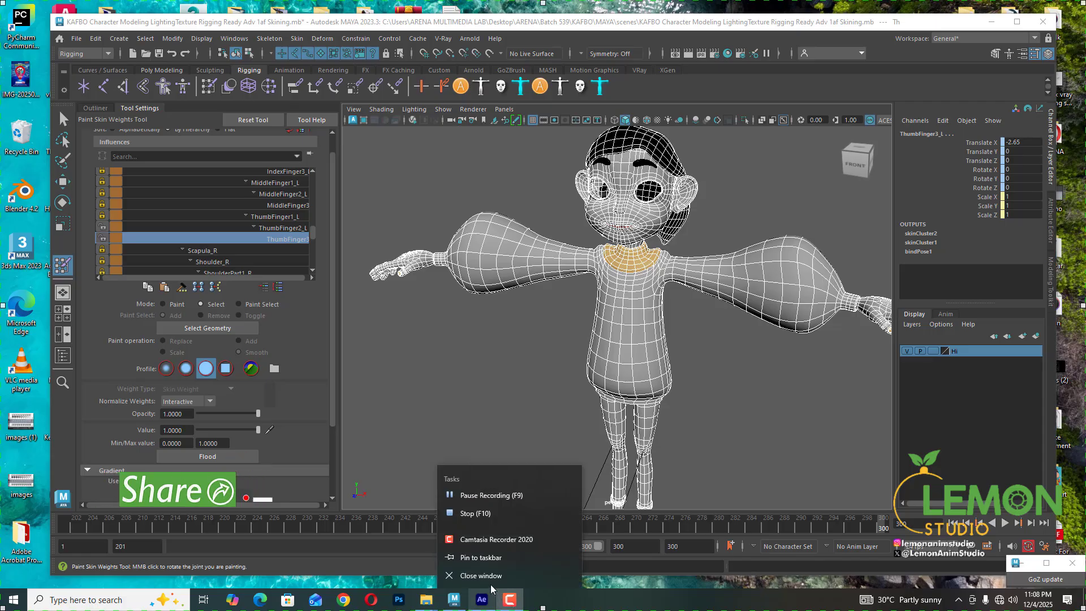
click(483, 514)
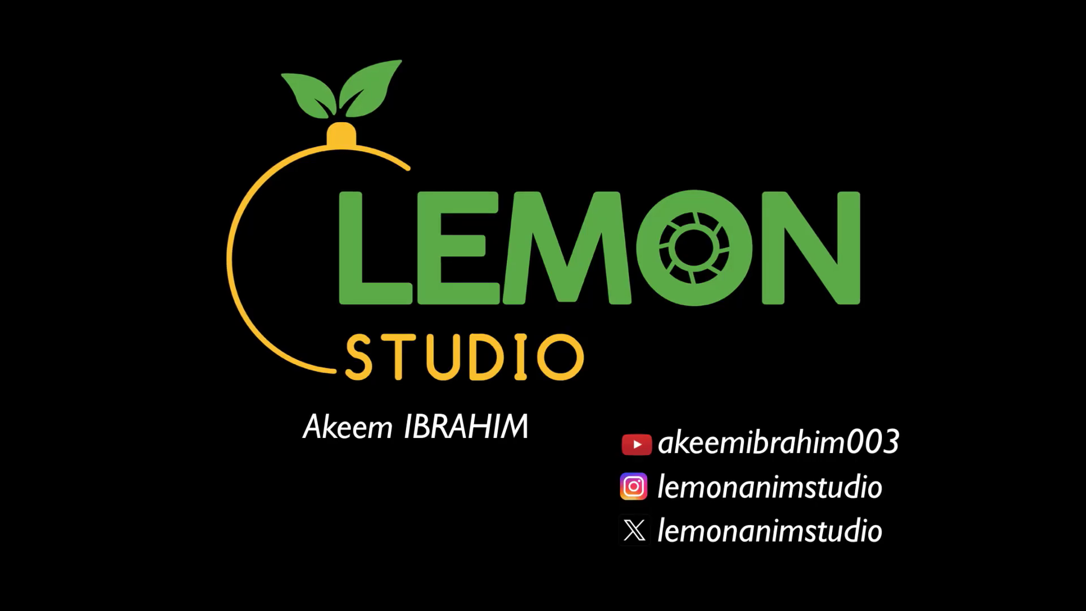